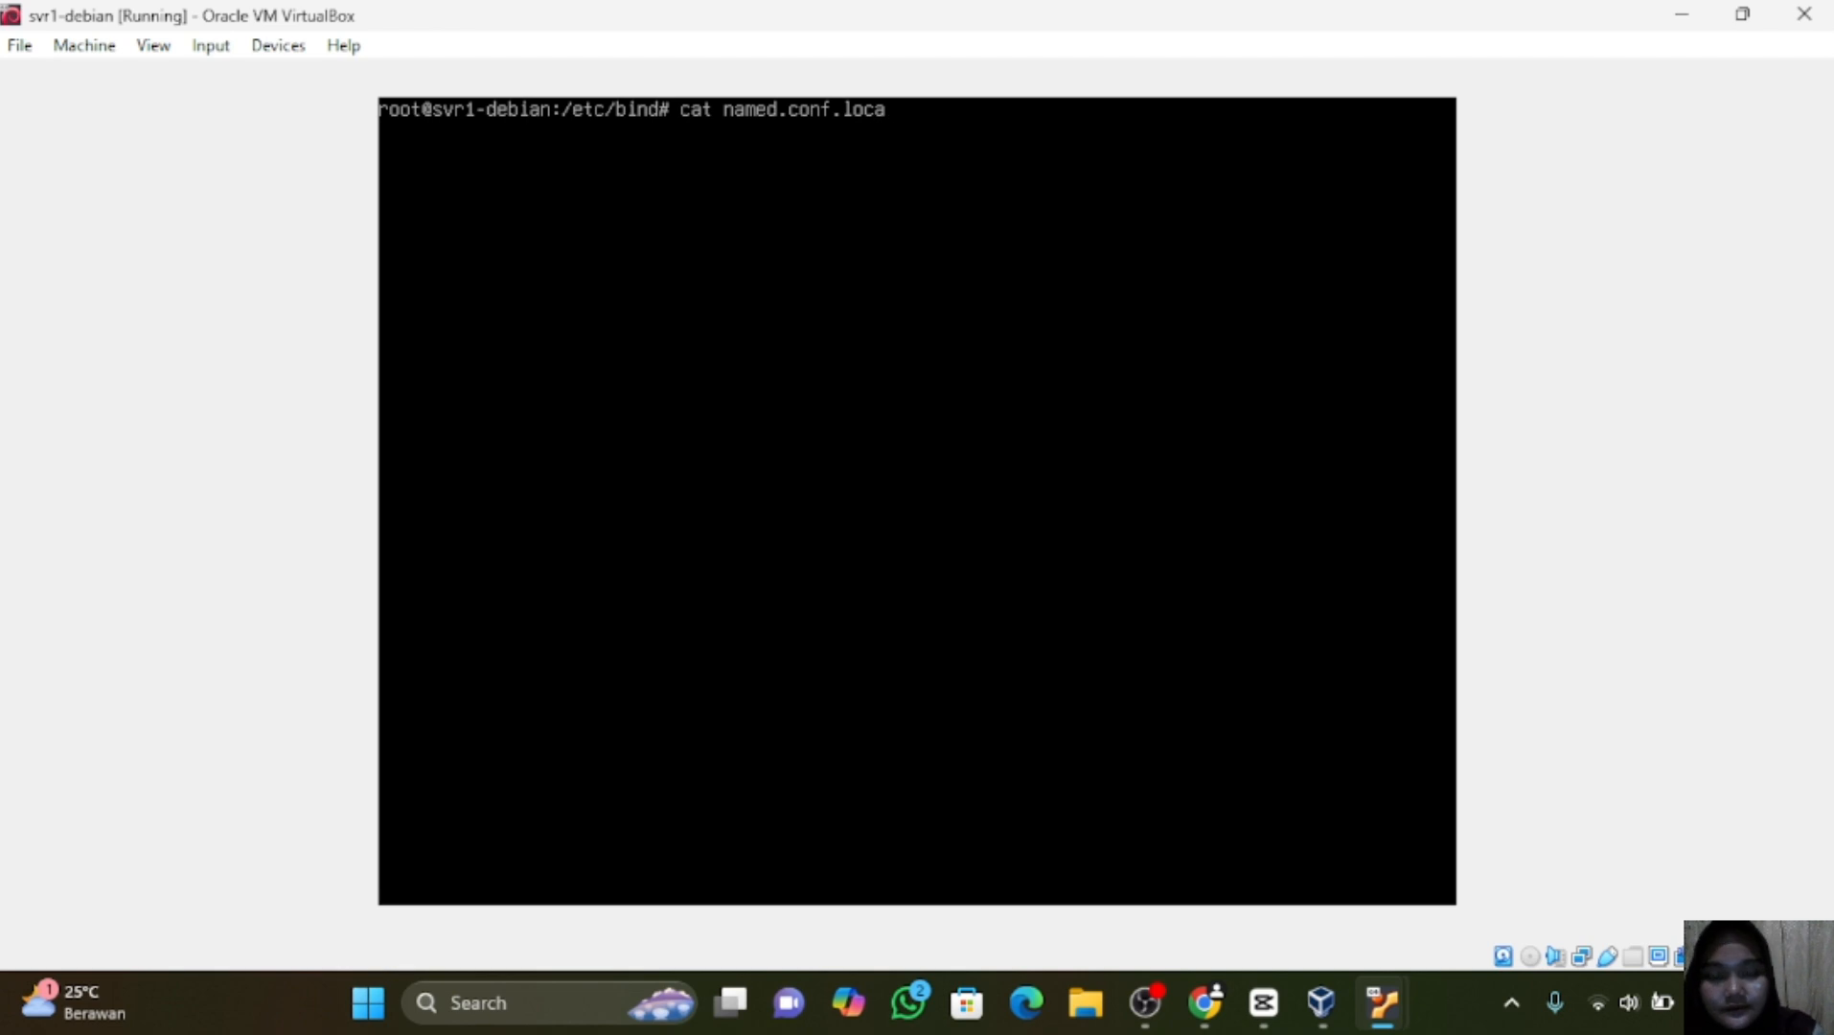
# Display the contents of named.conf.local in the /etc/bind directory.
pyautogui.write('l')
pyautogui.press('Return')
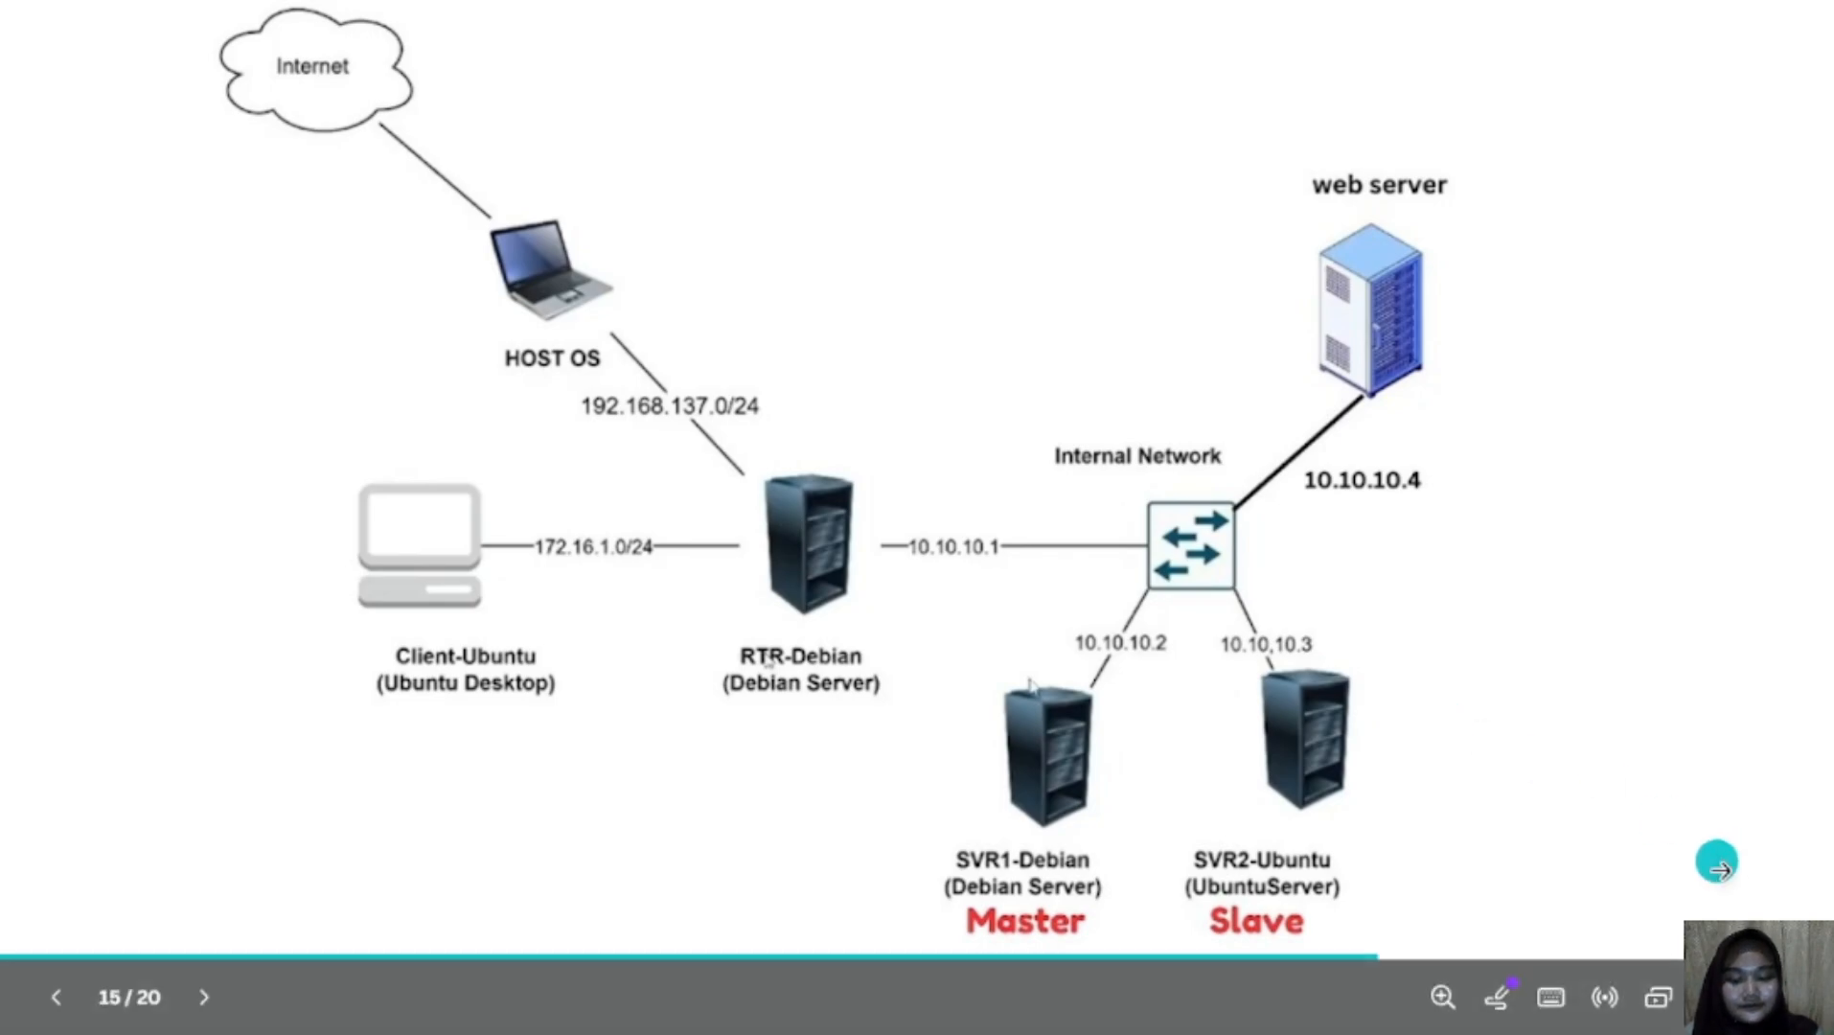
pyautogui.press('Left')
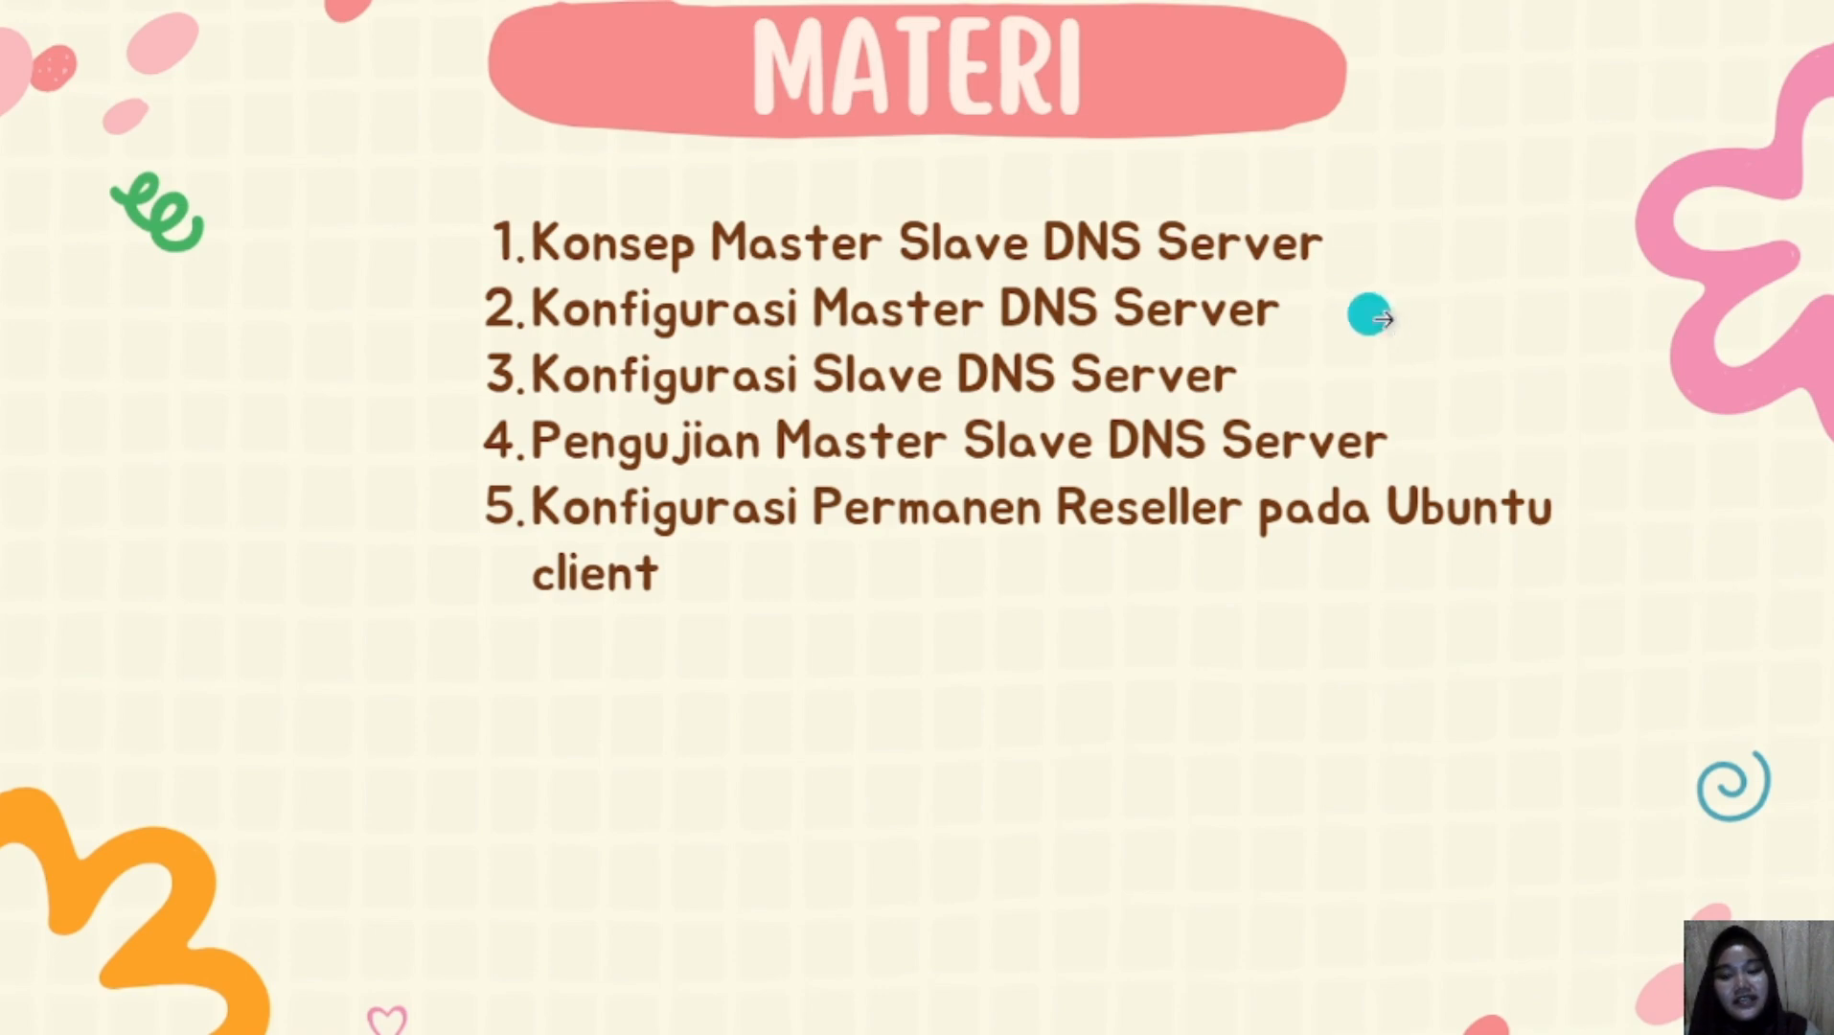
pyautogui.press('Right')
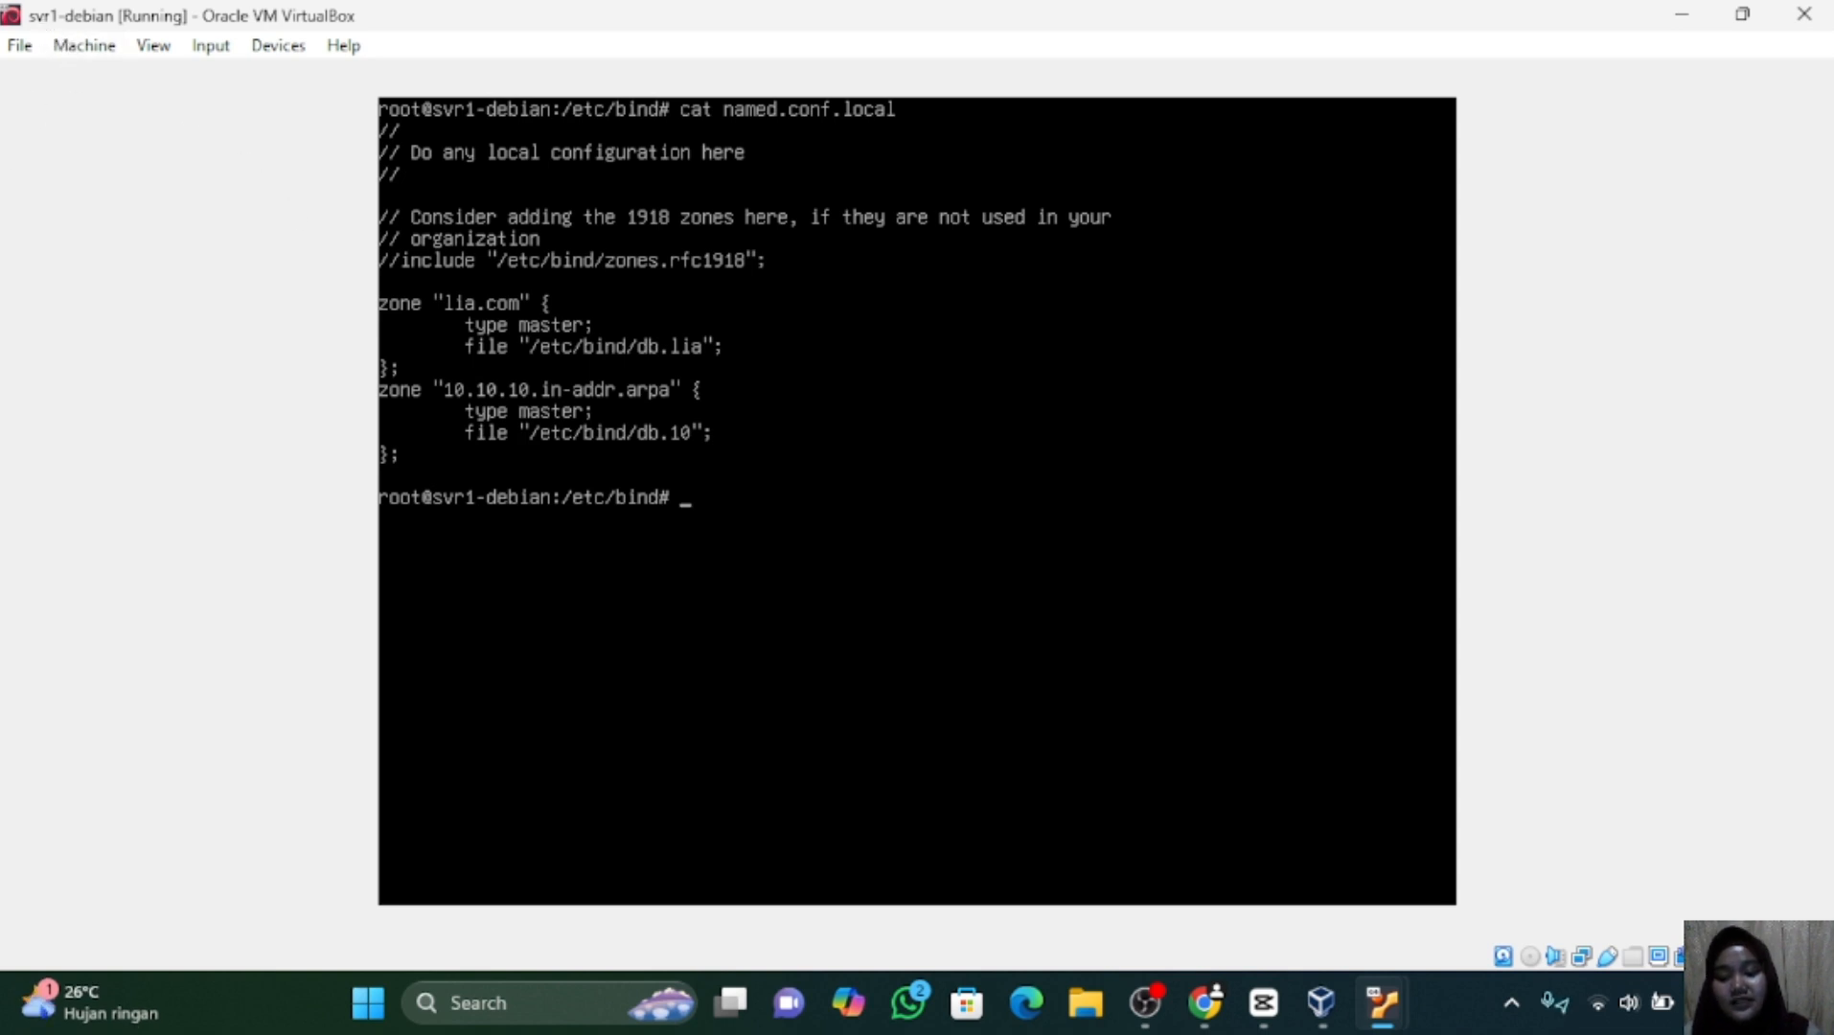
# Open named.conf.local for editing in nano.
pyautogui.write('n')
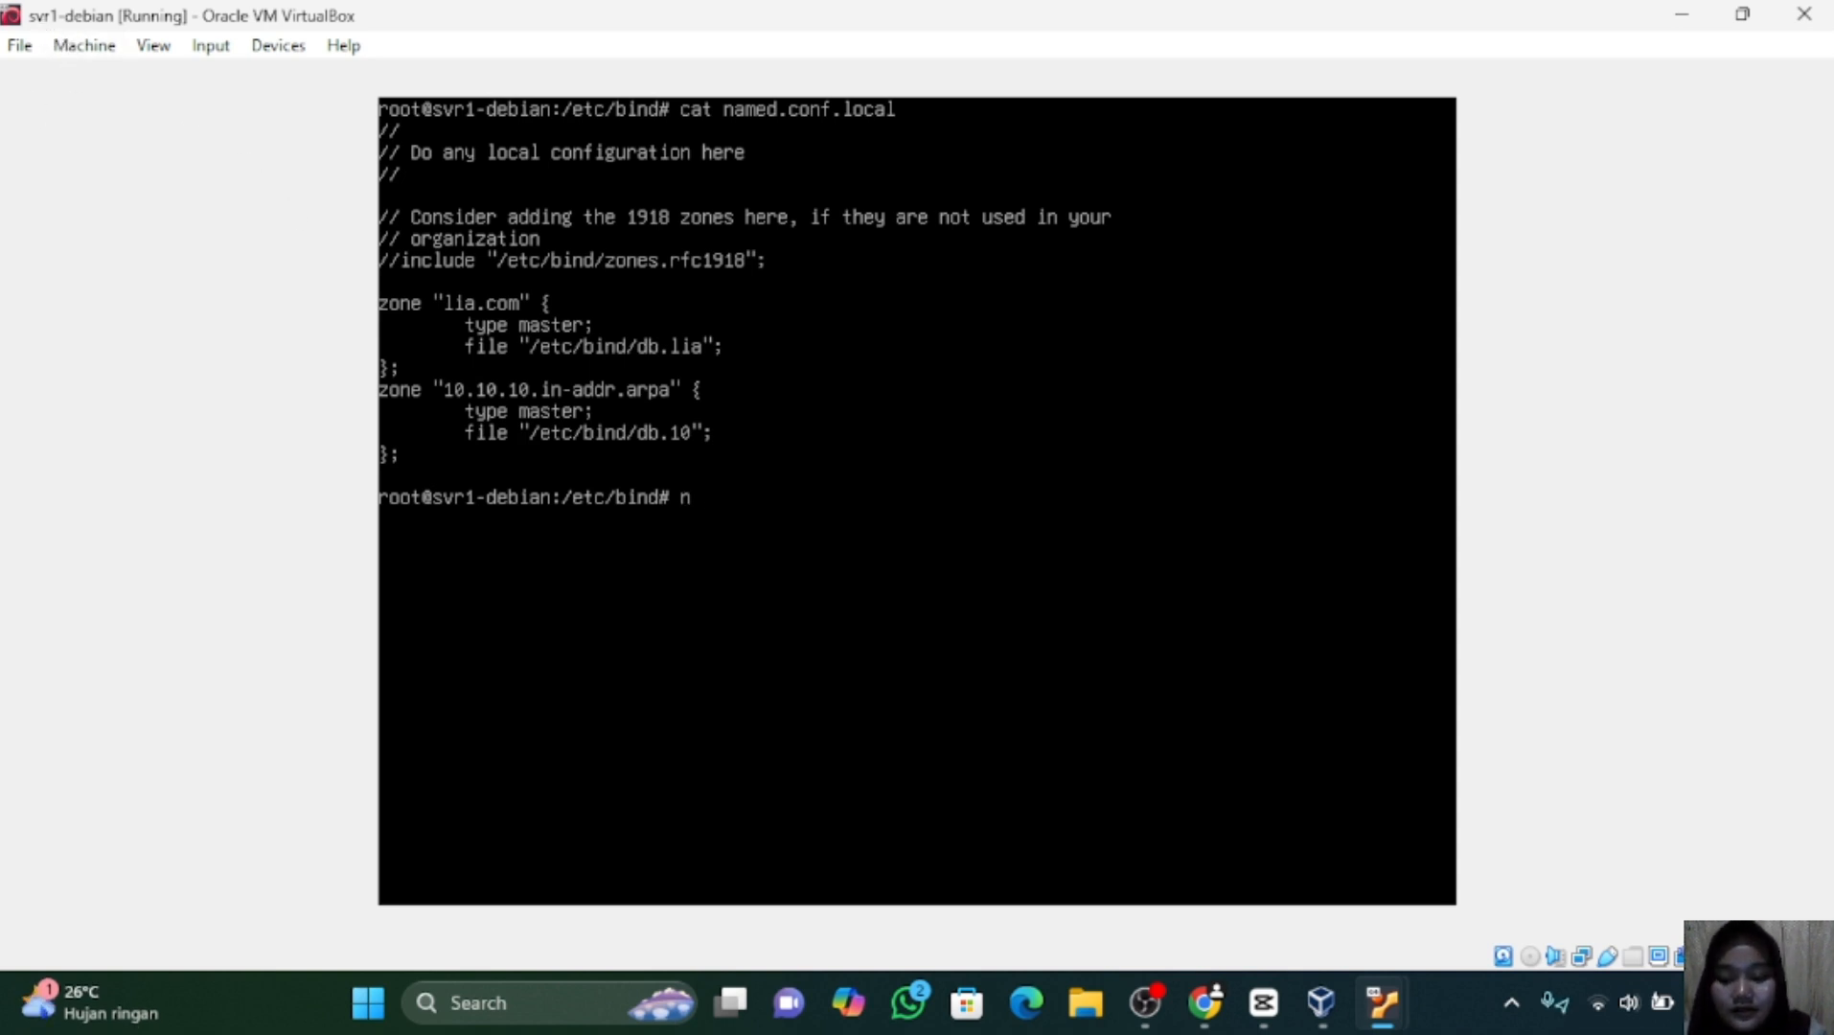
pyautogui.write('ano .')
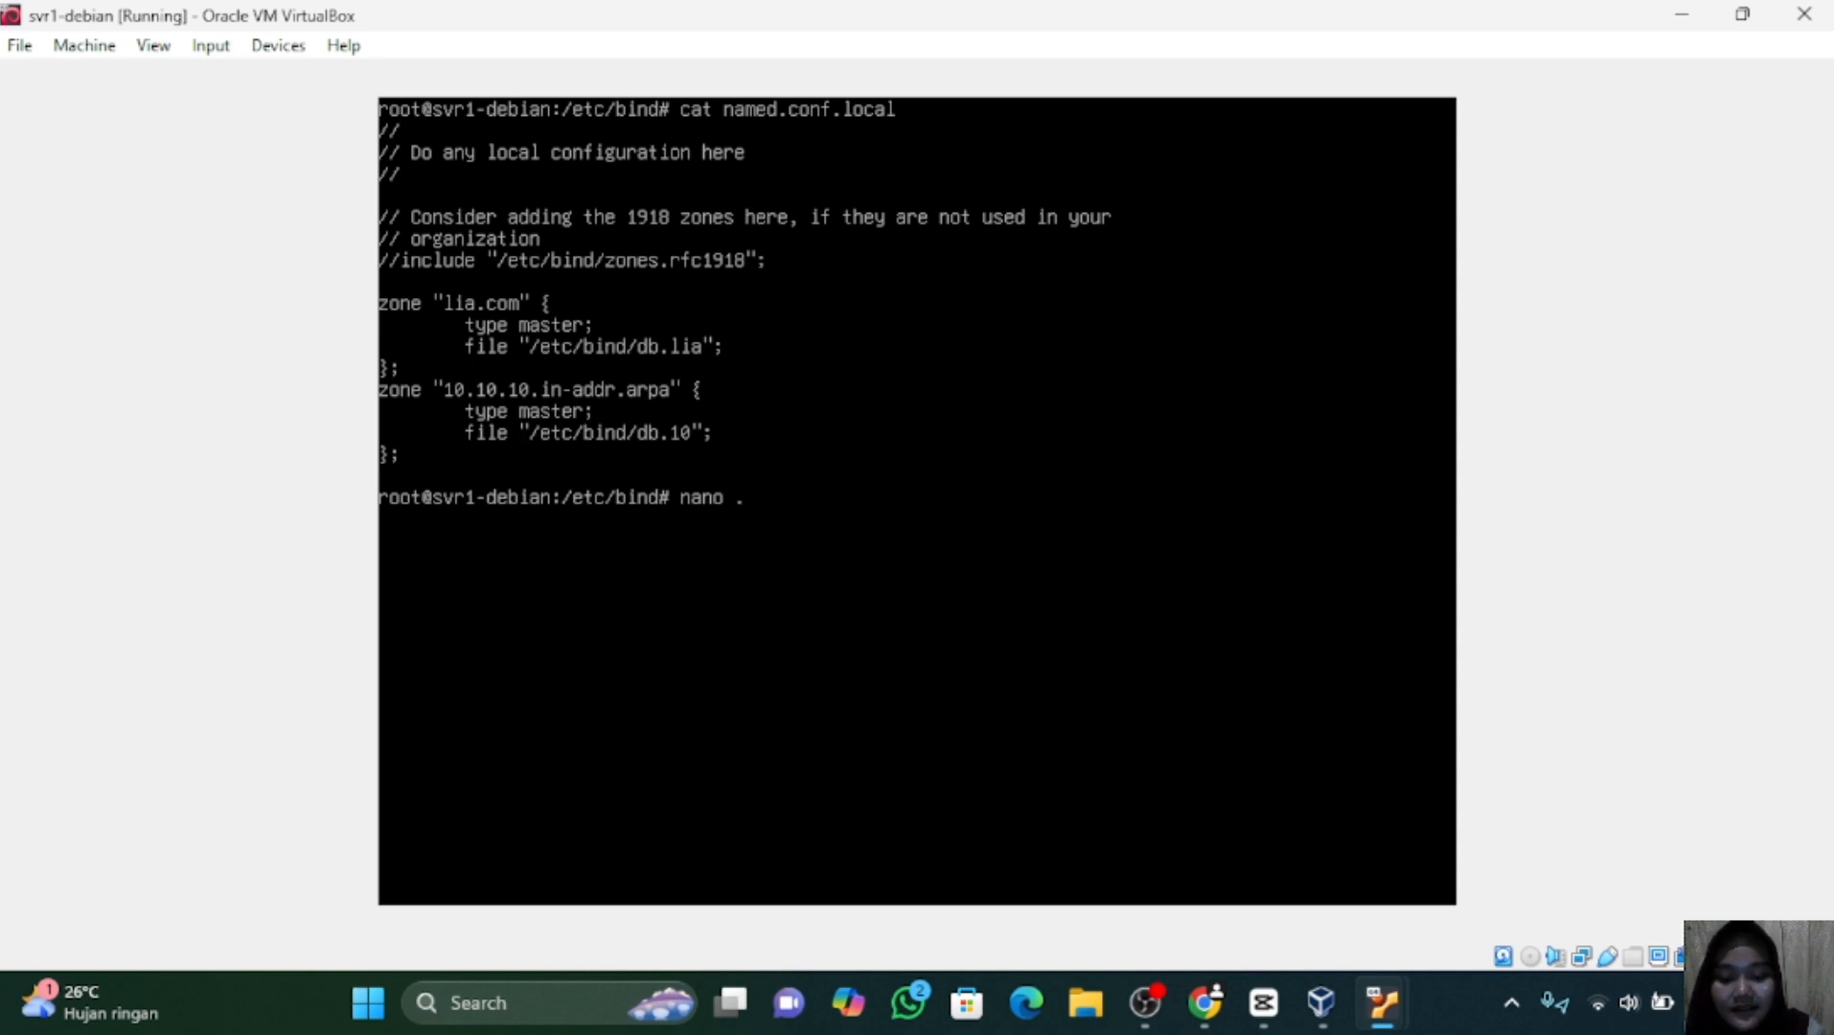
pyautogui.write('named')
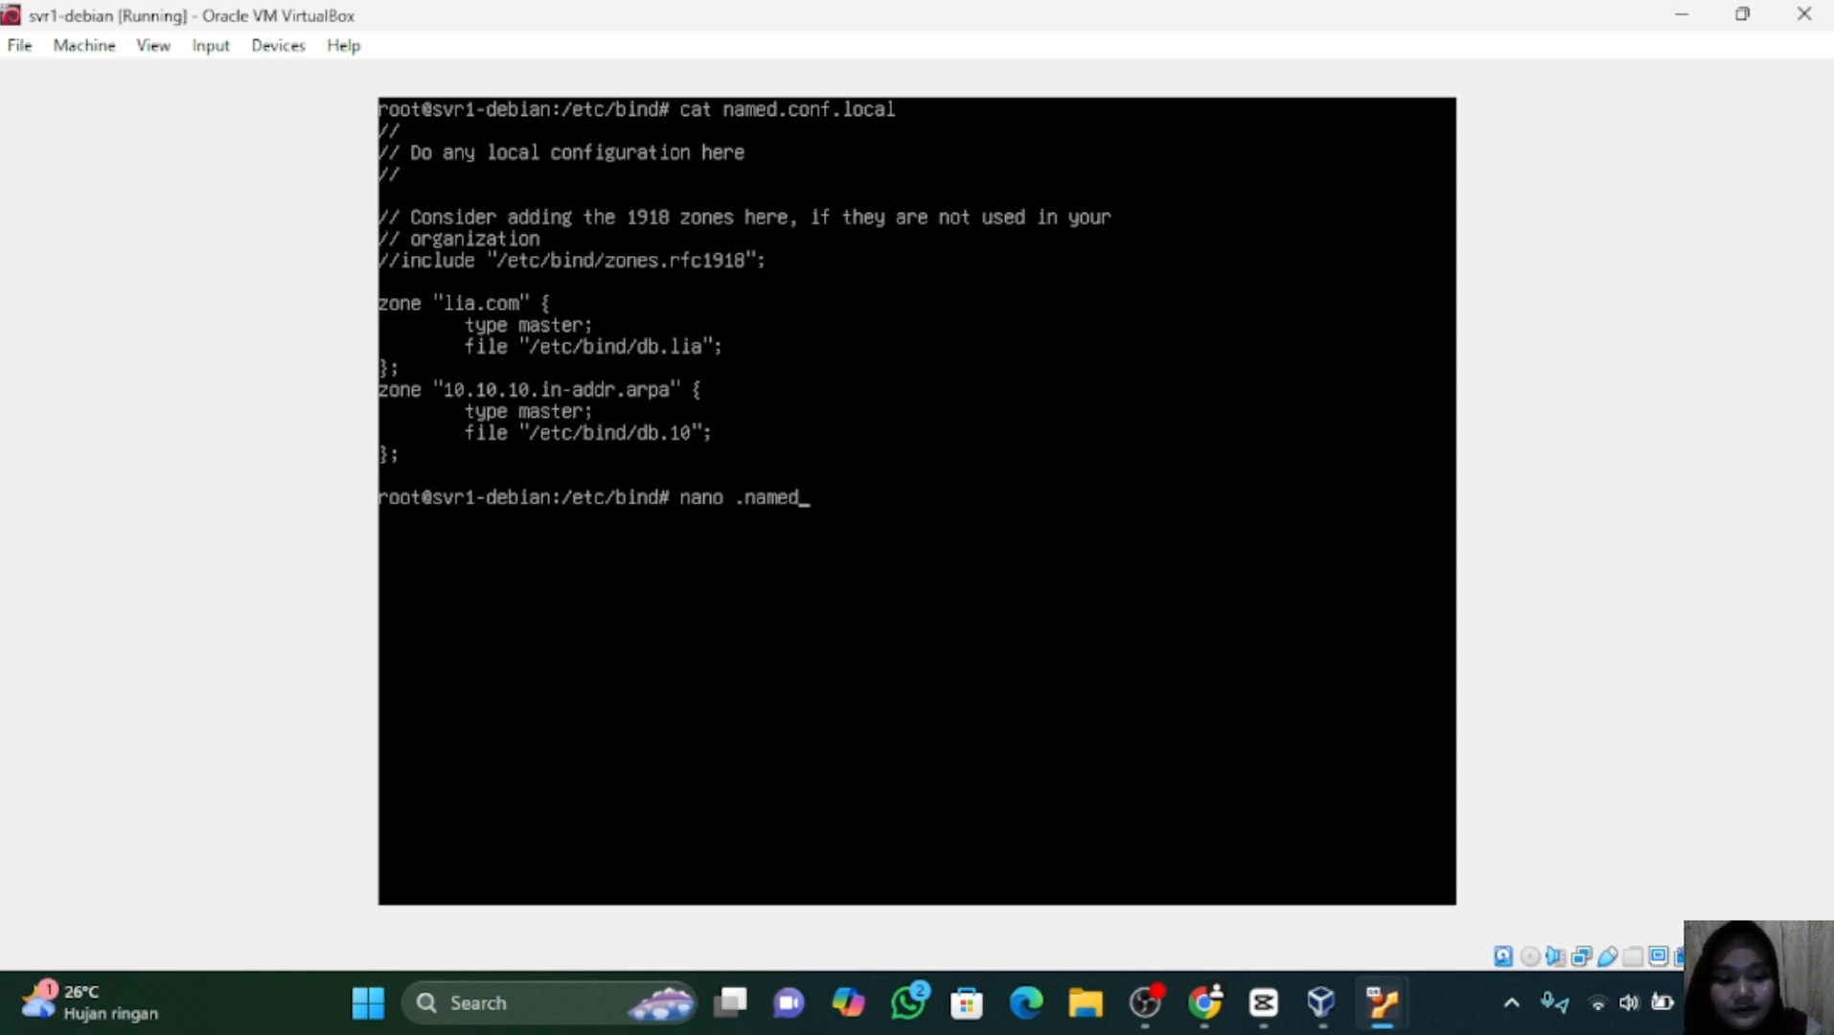
pyautogui.press('BackSpace')
pyautogui.press('BackSpace')
pyautogui.press('BackSpace')
pyautogui.press('BackSpace')
pyautogui.press('BackSpace')
pyautogui.press('BackSpace')
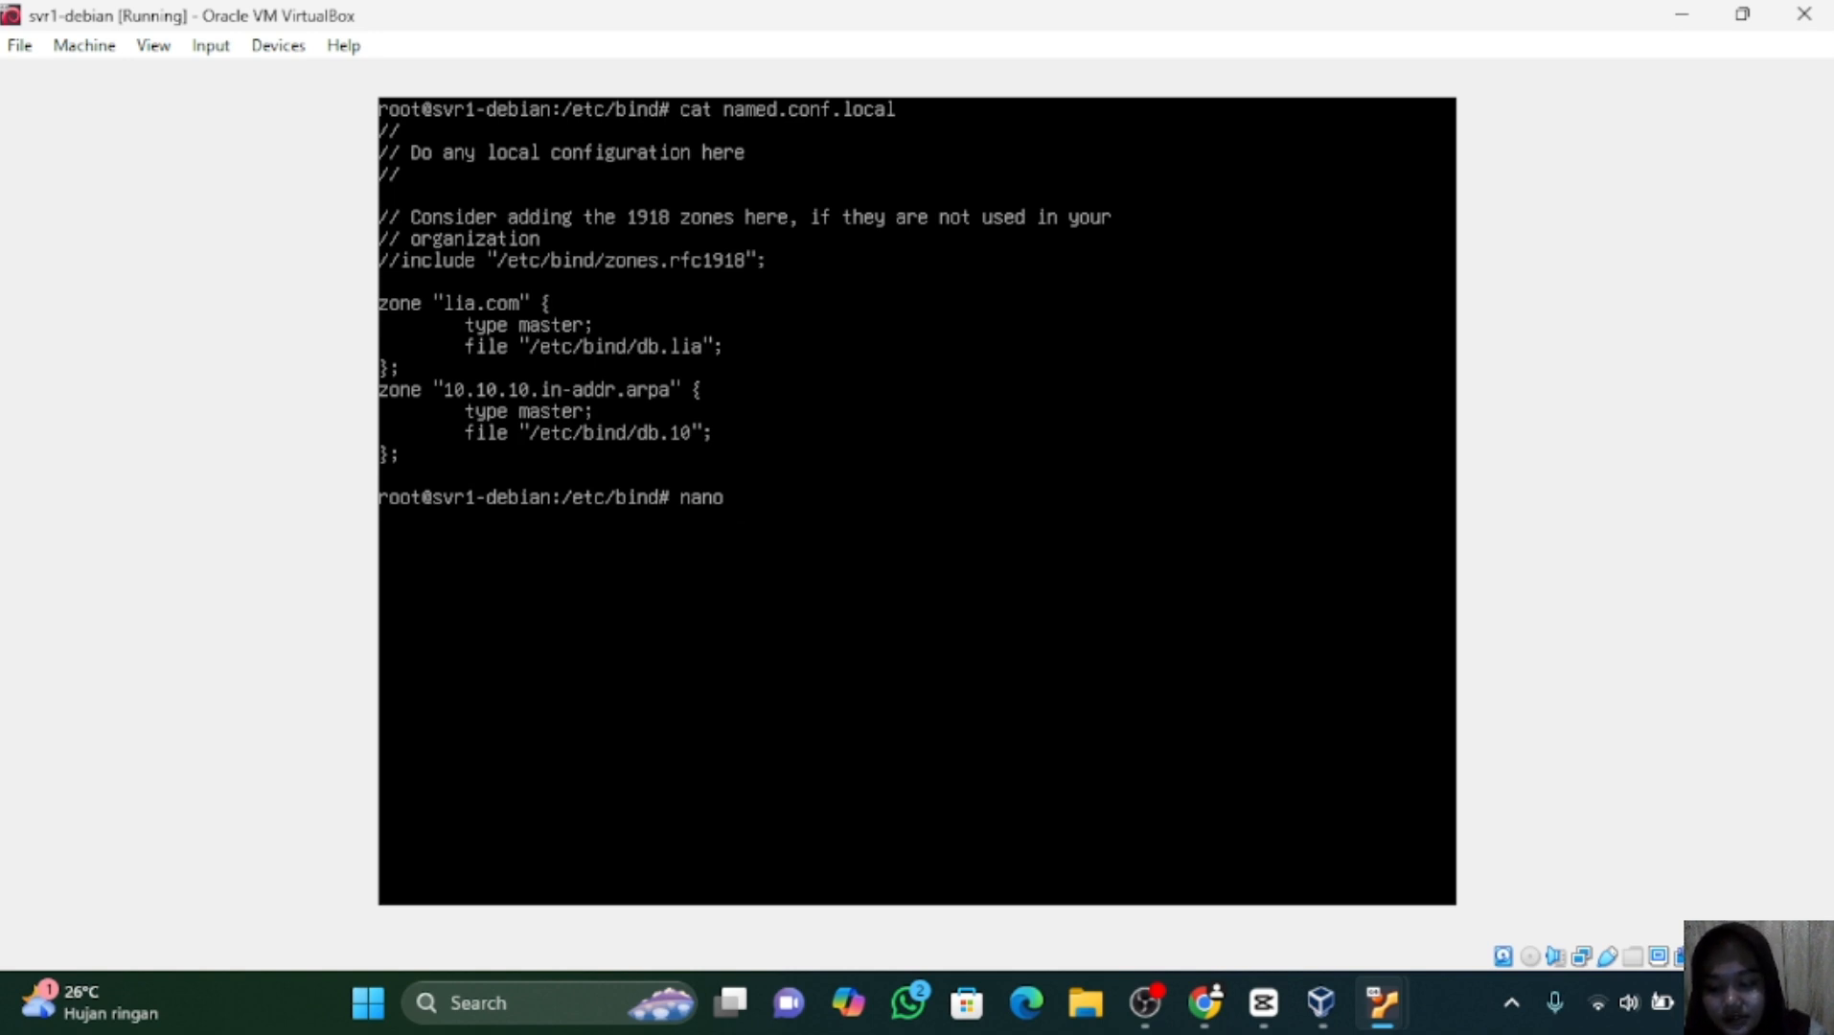
pyautogui.write('named')
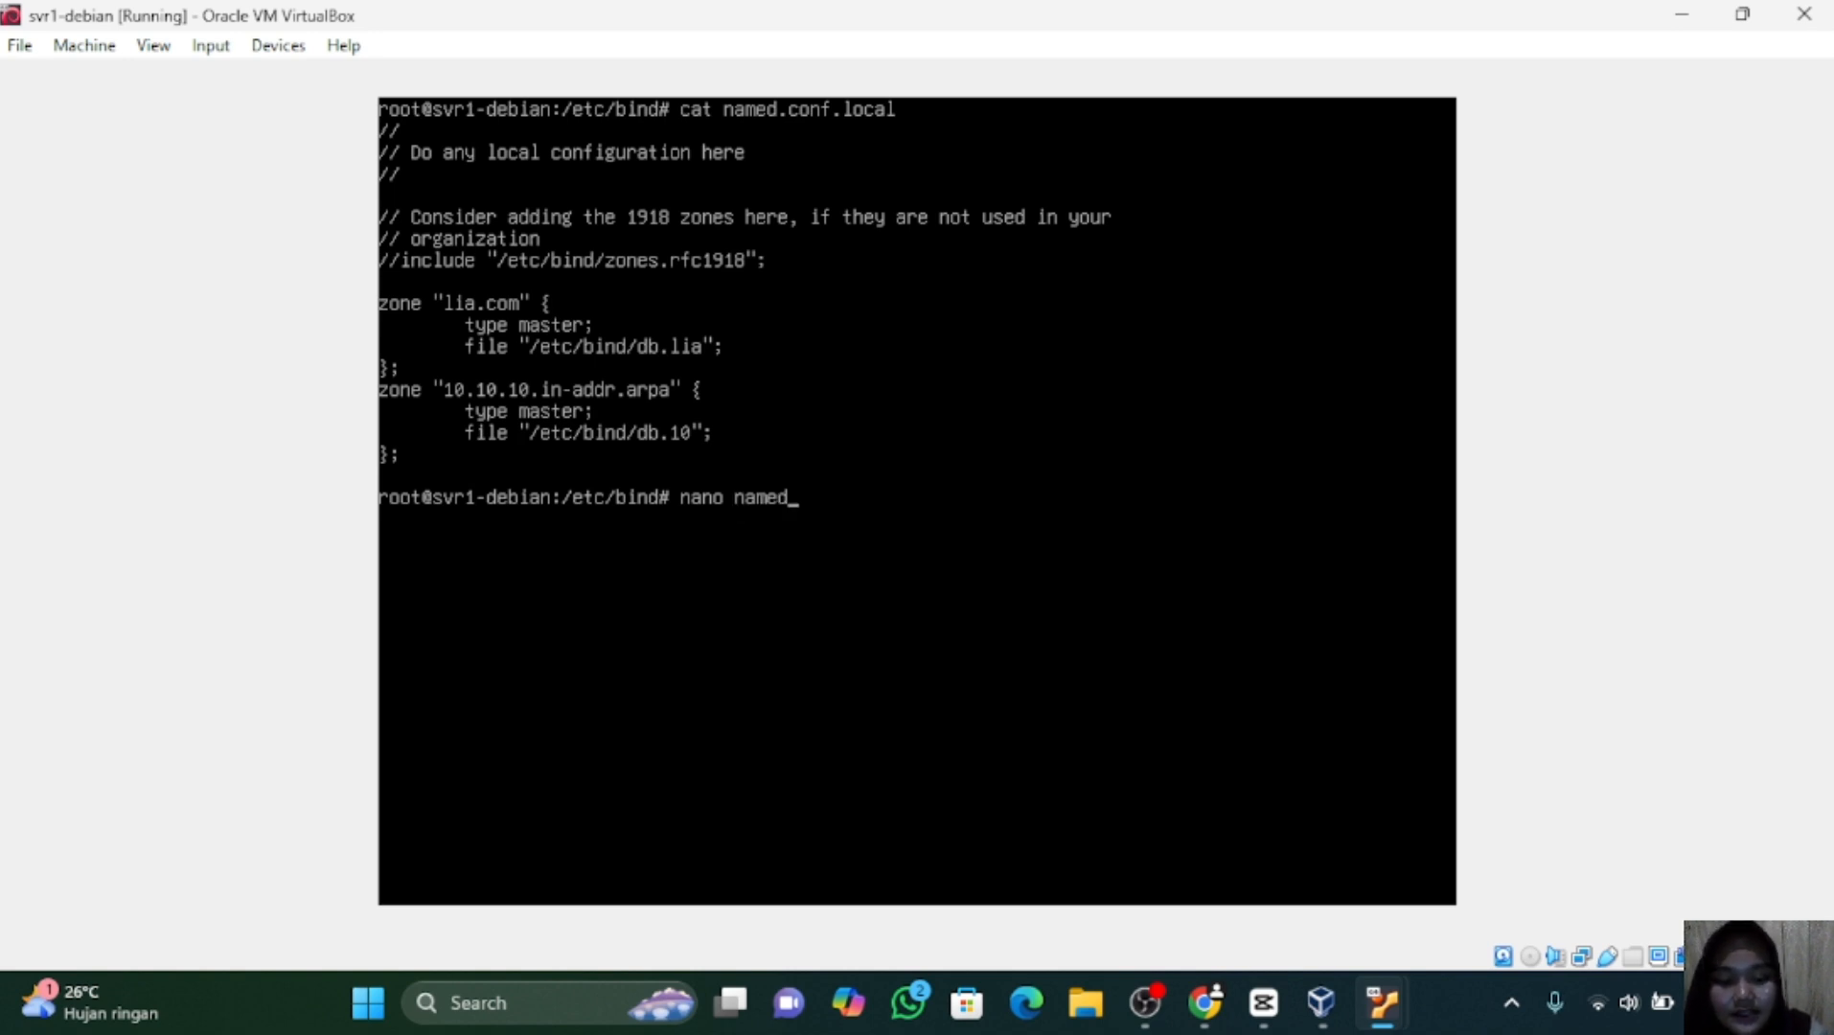
pyautogui.write('.conf.')
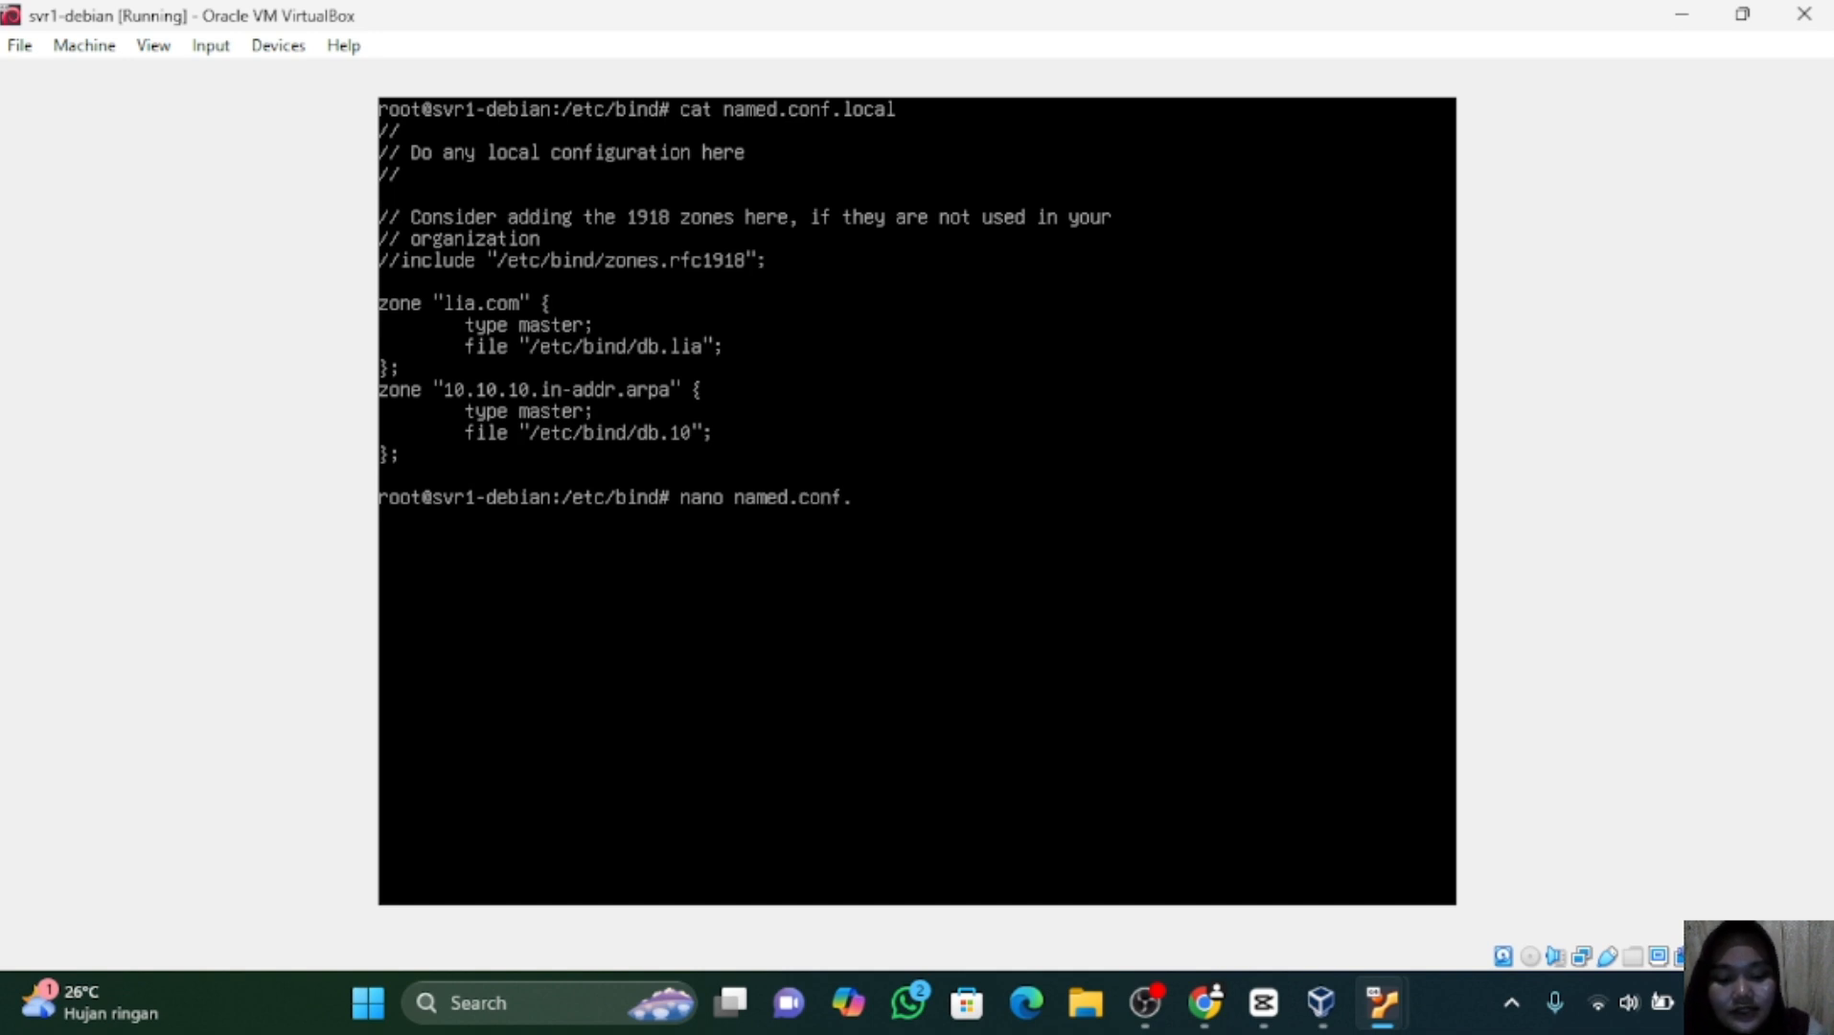
pyautogui.write('local')
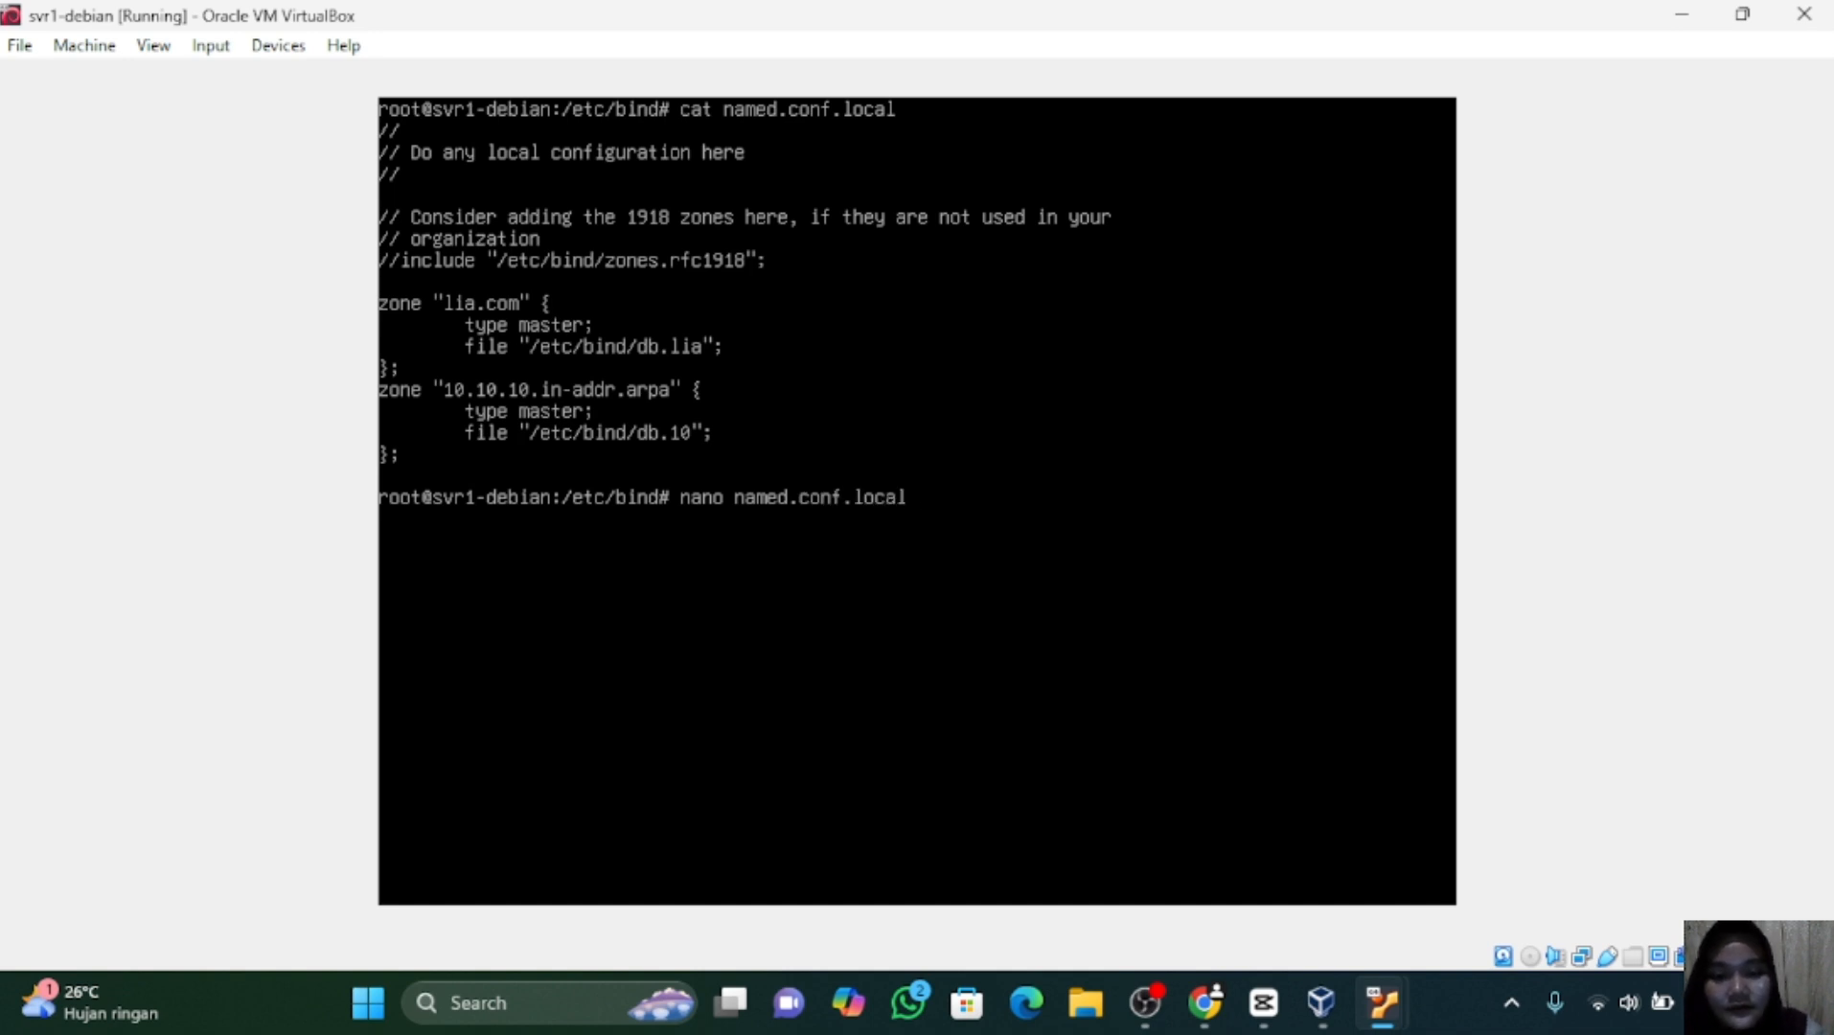
pyautogui.press('Return')
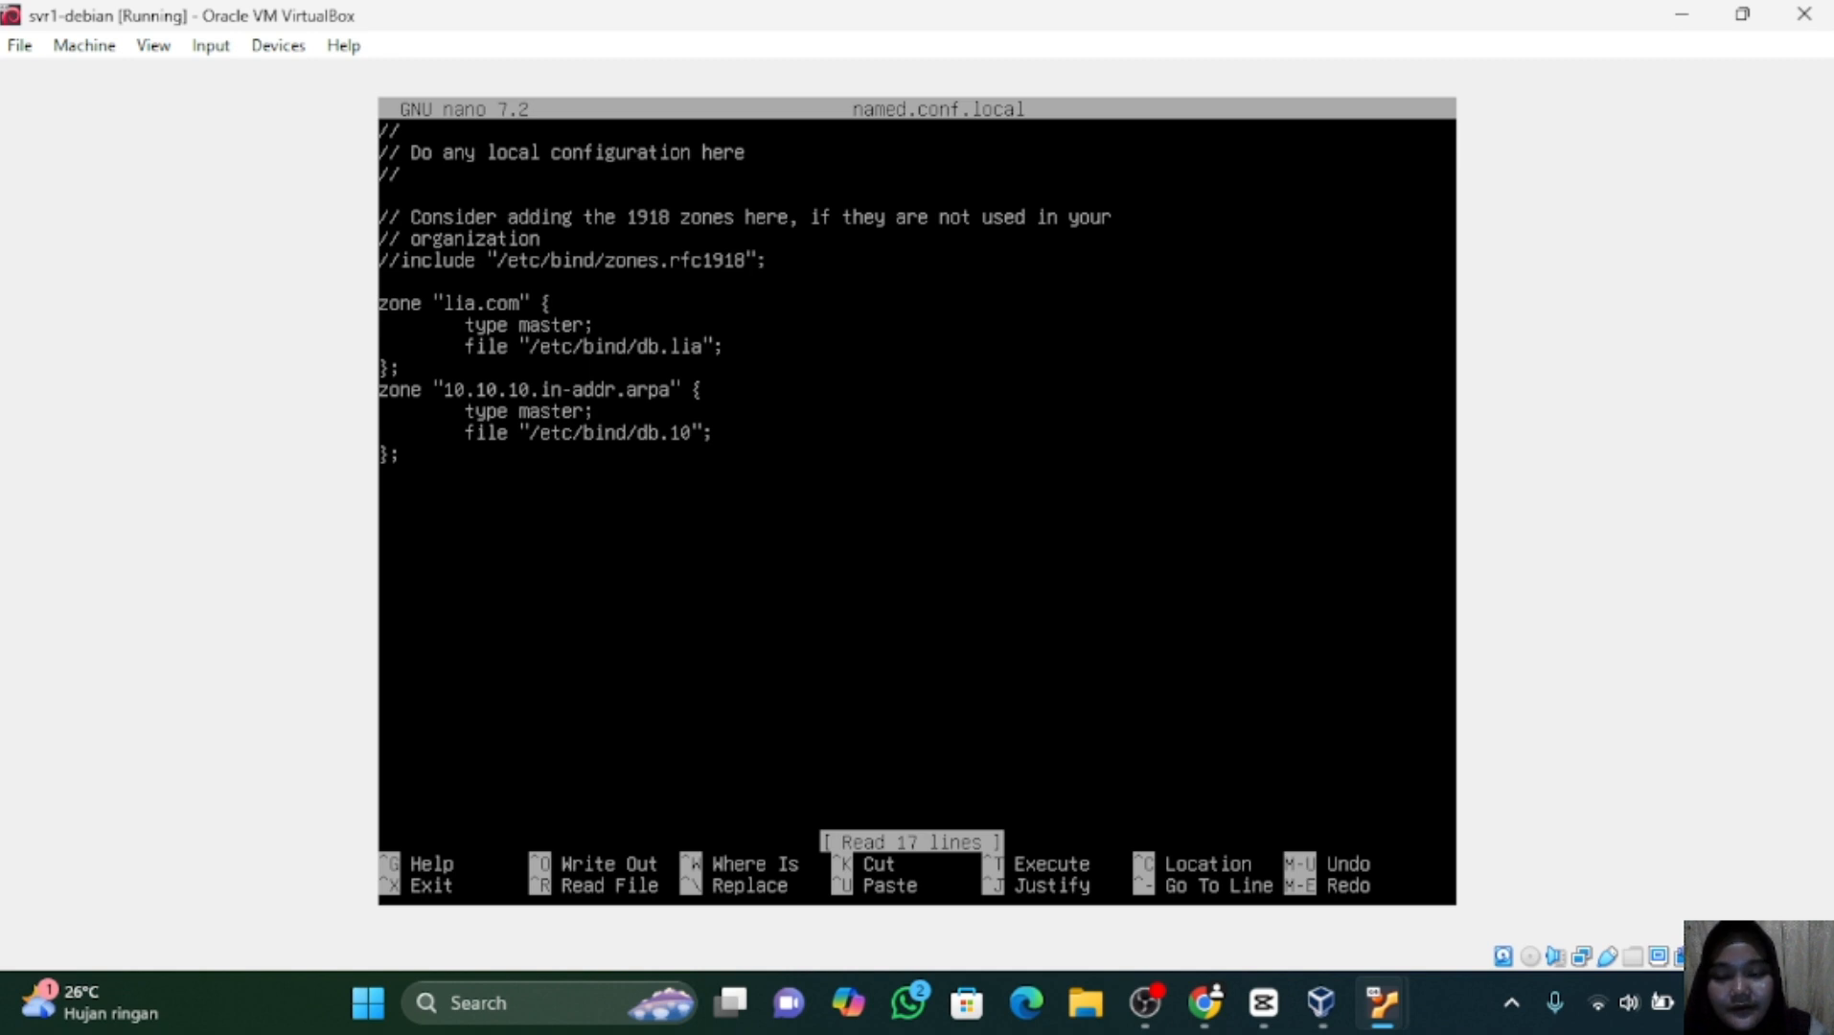
# Add the line "allow-transfer { 10.10.10.3; };" below the file entry in the "lia.com" zone.
pyautogui.press('Down')
pyautogui.press('Down')
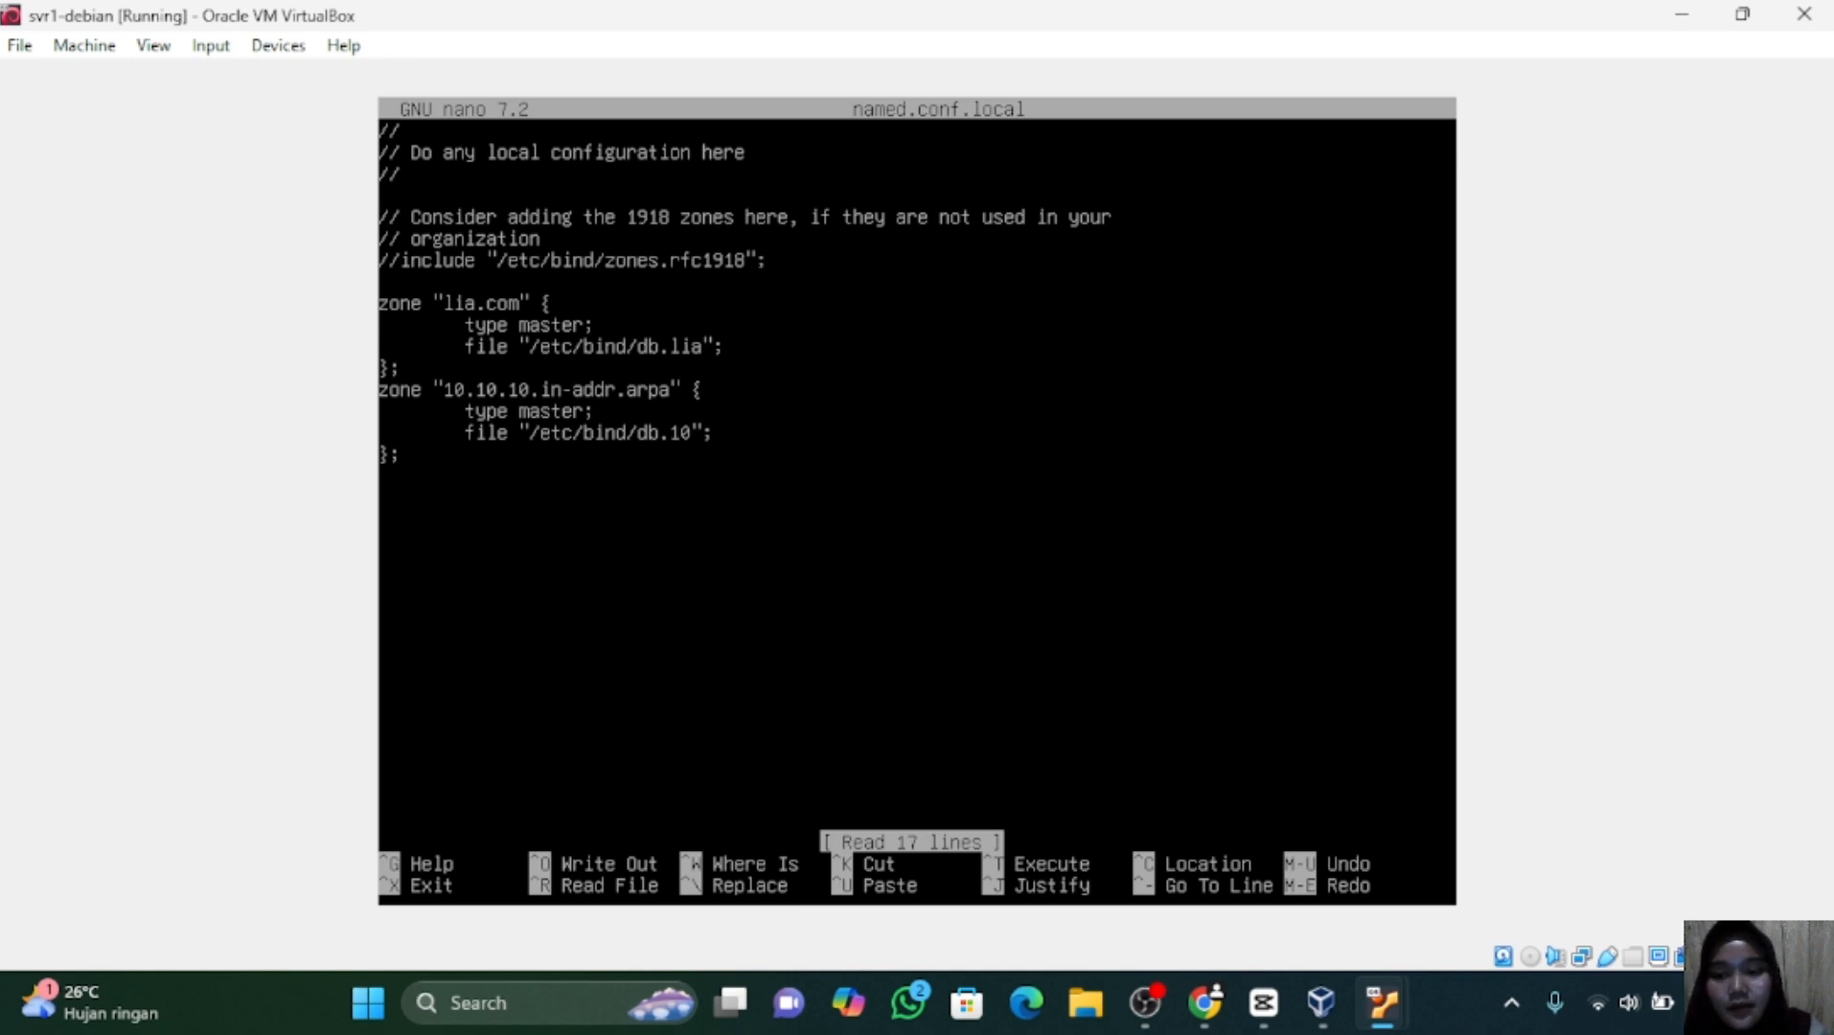
pyautogui.press('Down')
pyautogui.press('Down')
pyautogui.press('Down')
pyautogui.press('Down')
pyautogui.press('Right')
pyautogui.press('Right')
pyautogui.press('Right')
pyautogui.press('Right')
pyautogui.press('Right')
pyautogui.press('Right')
pyautogui.press('Right')
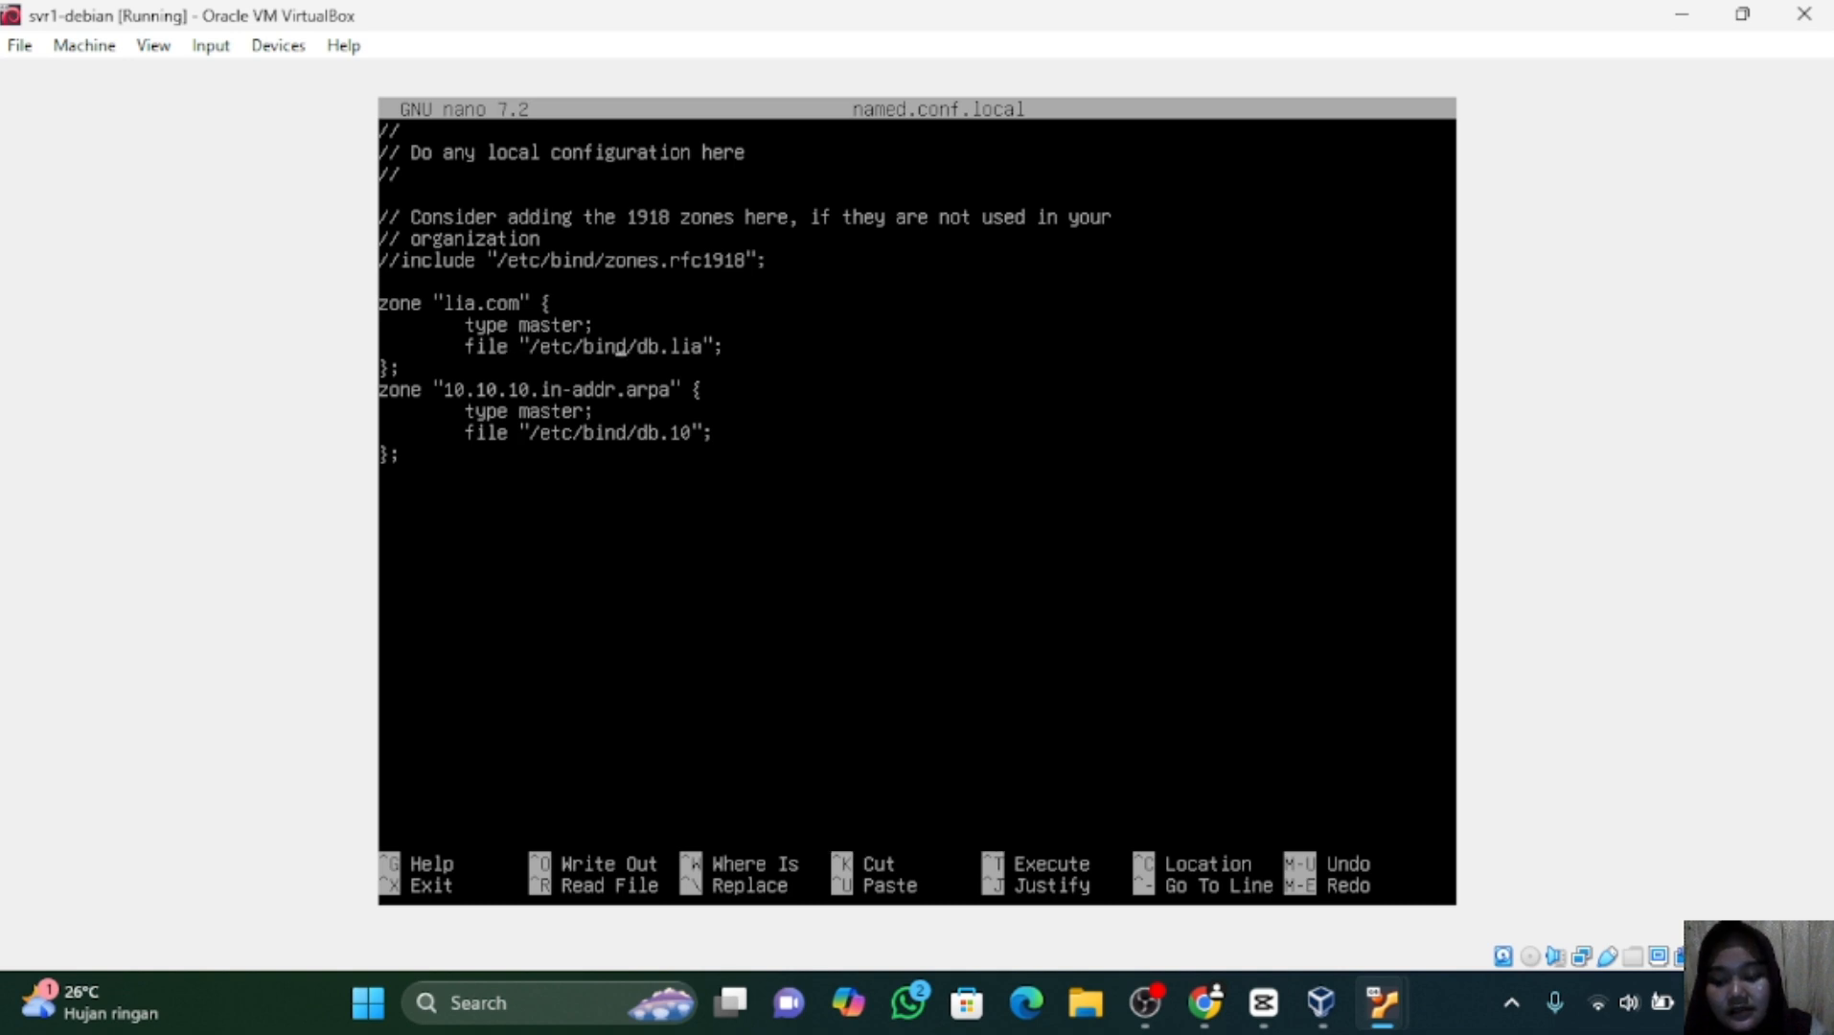
pyautogui.press('Right')
pyautogui.press('Right')
pyautogui.press('Right')
pyautogui.press('Right')
pyautogui.press('Right')
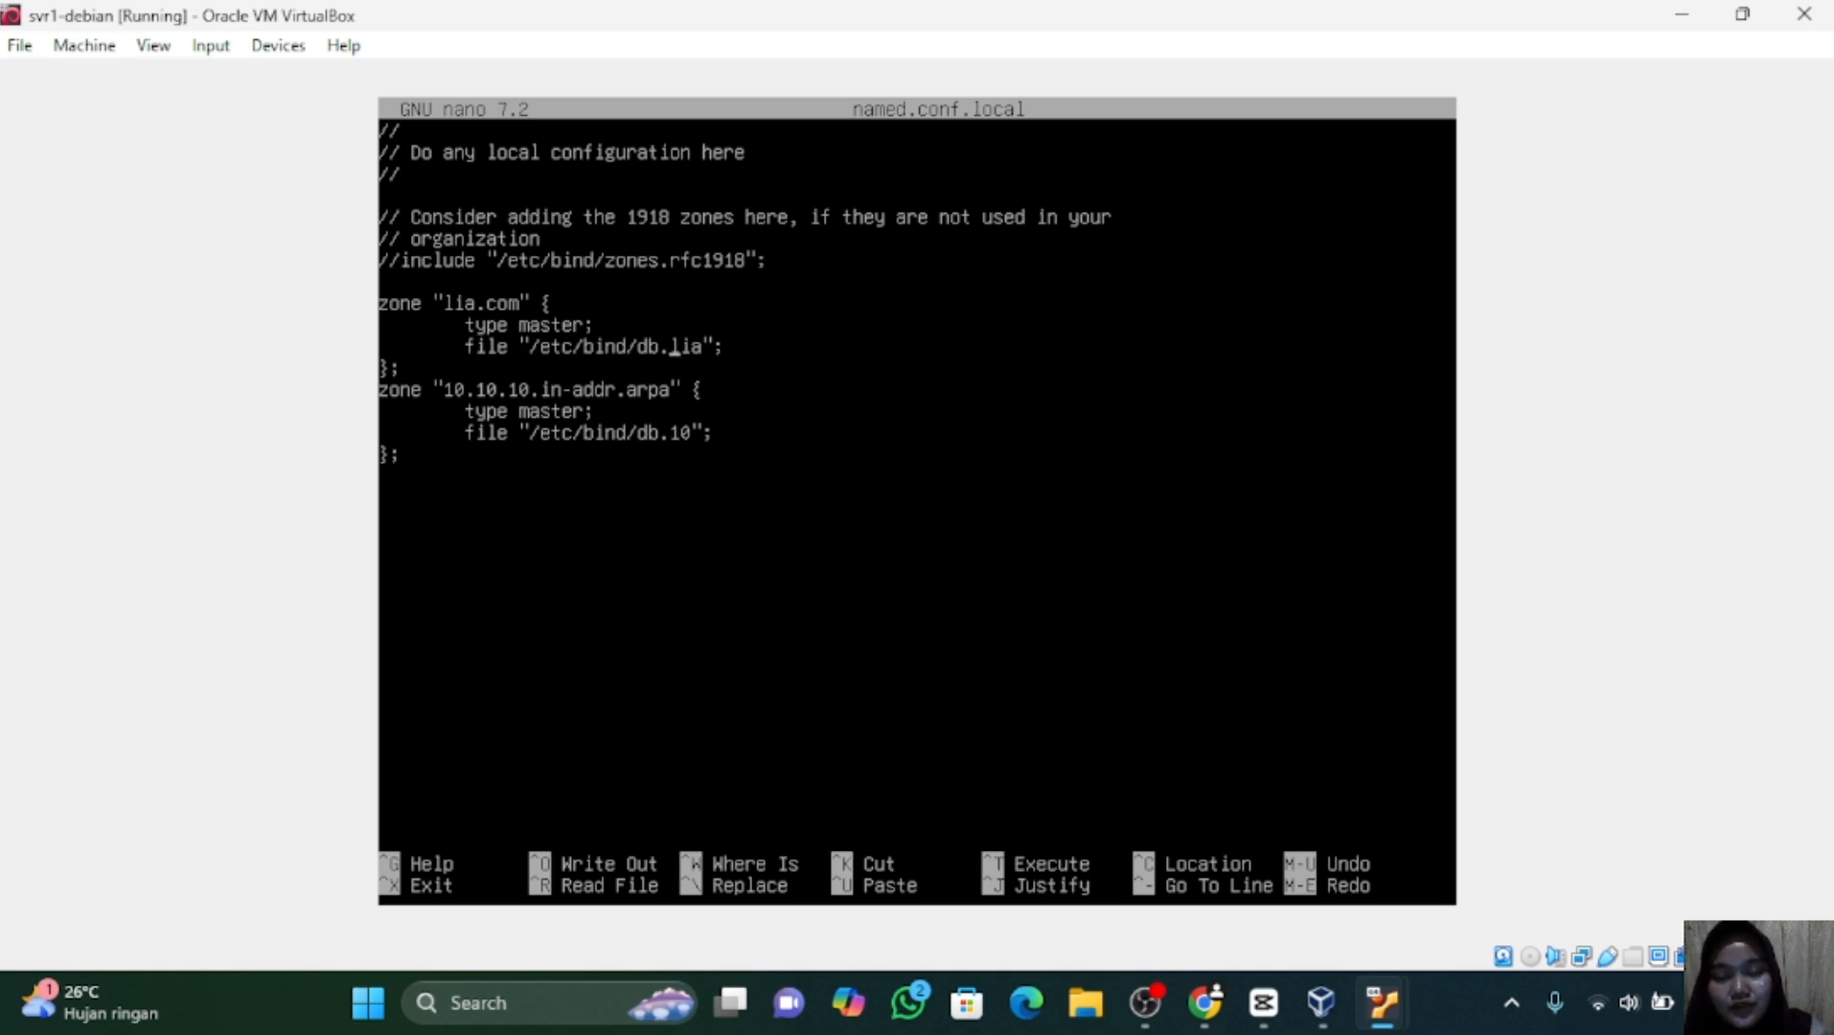
pyautogui.press('Right')
pyautogui.press('Right')
pyautogui.press('Right')
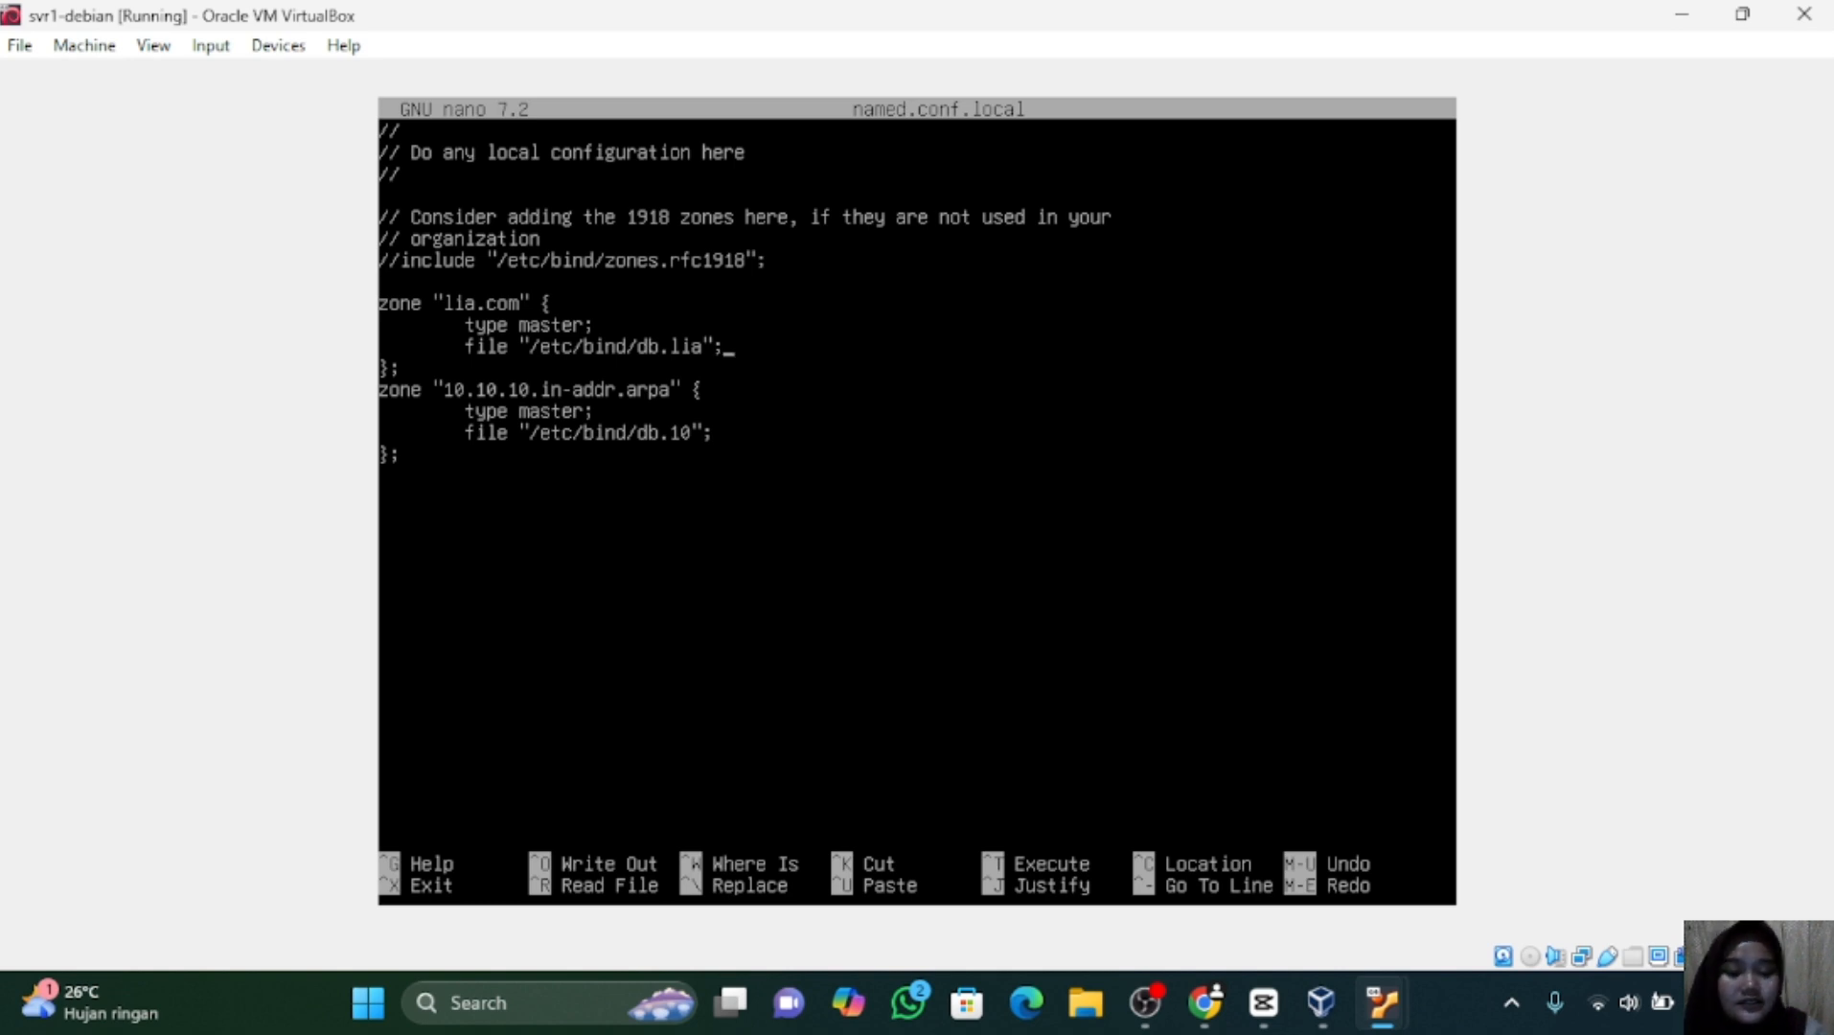
pyautogui.press('Return')
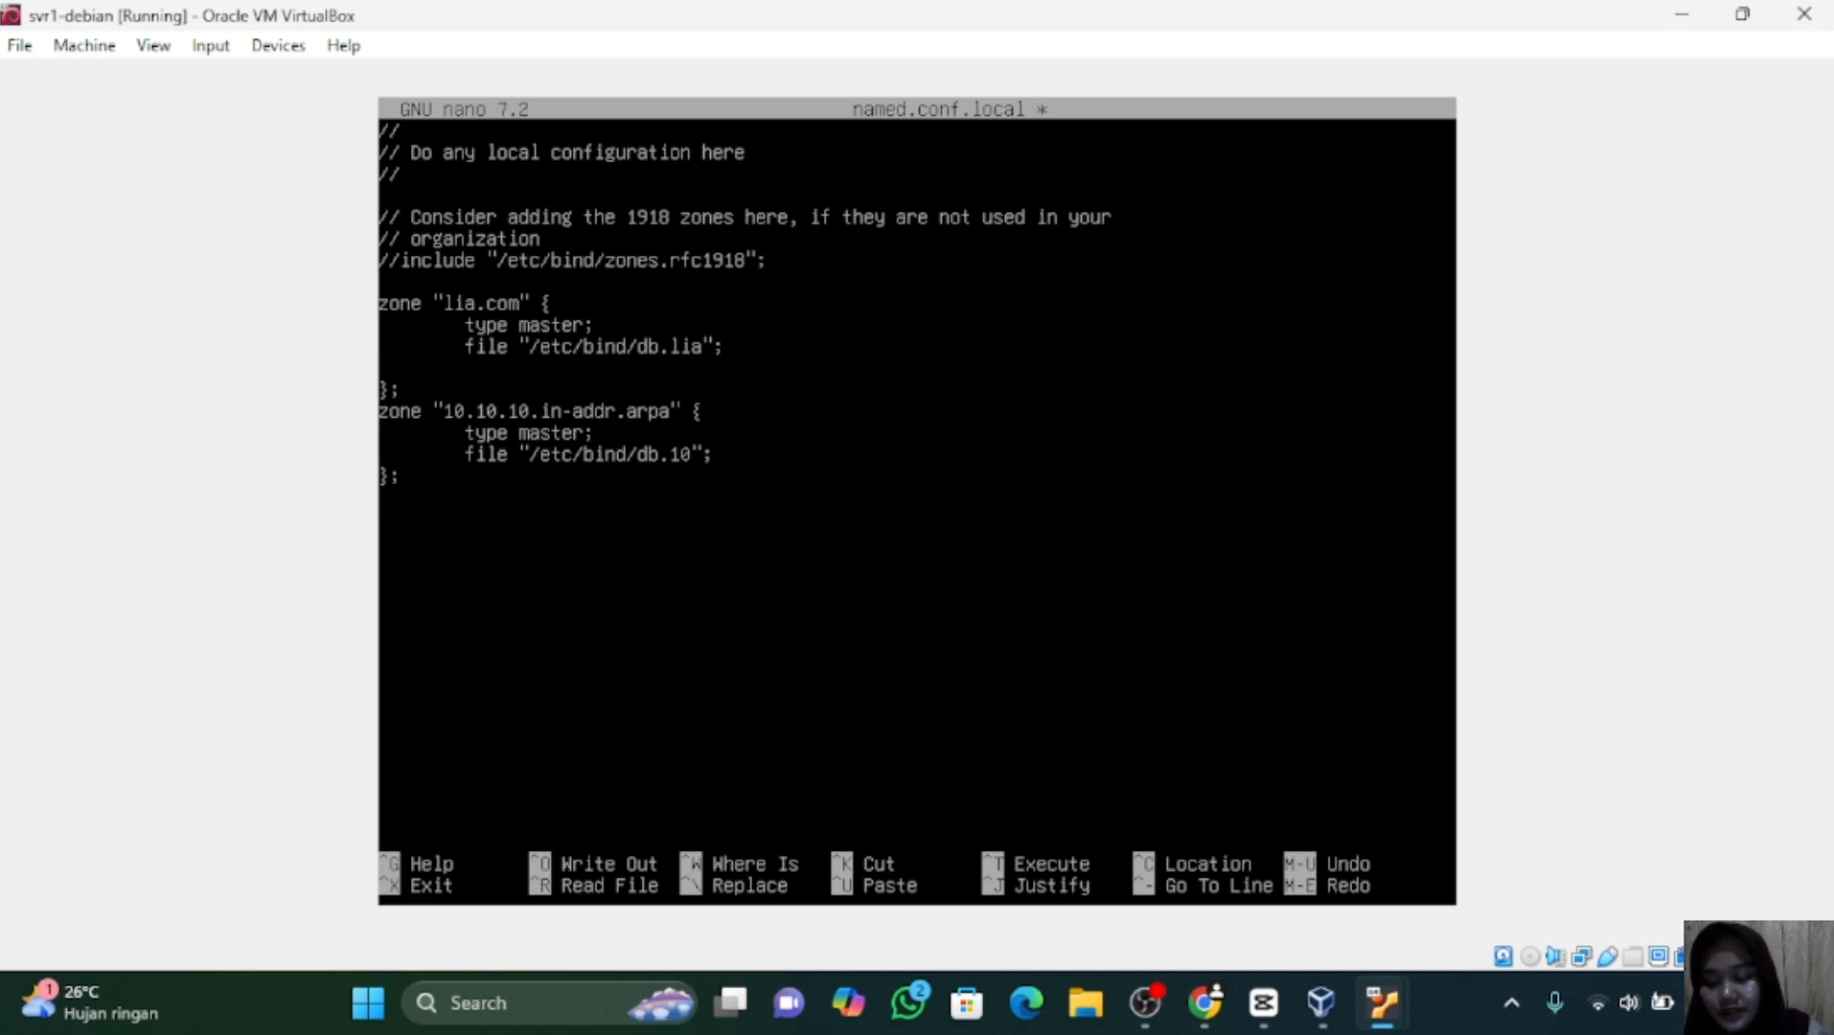
pyautogui.write('allow')
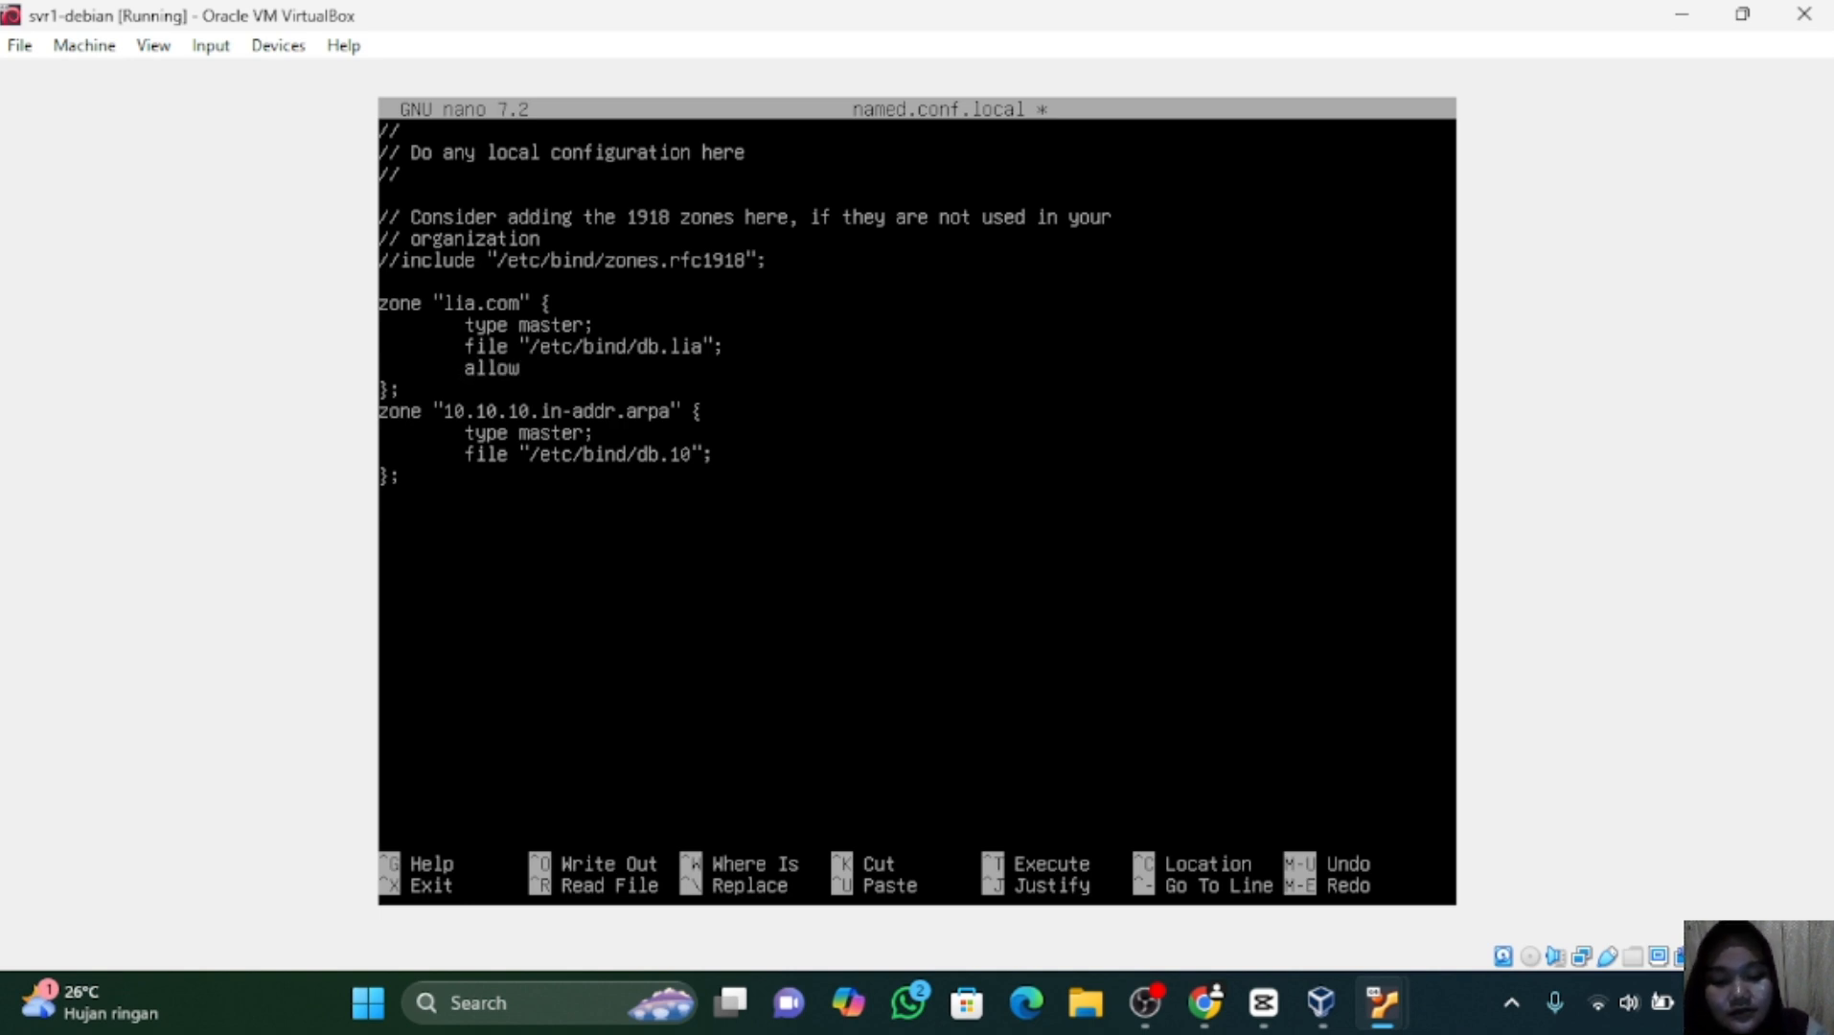
pyautogui.write('-tra')
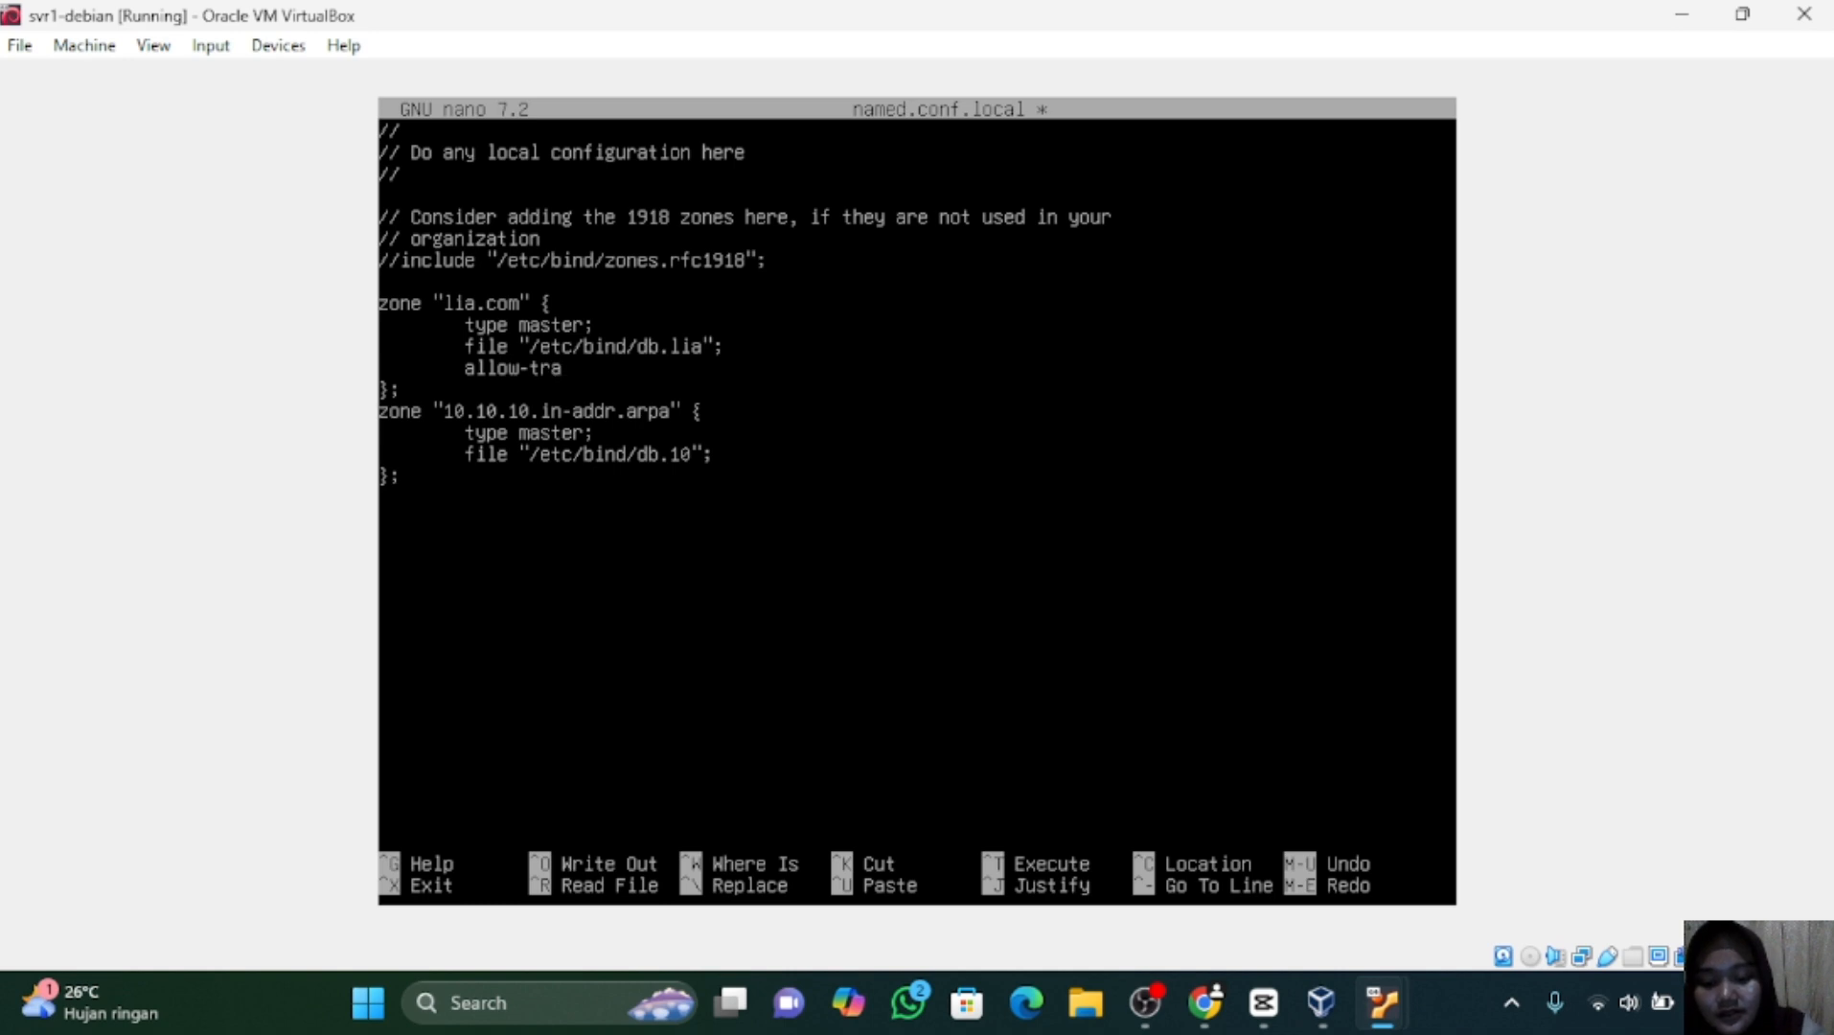
pyautogui.write('nsfer')
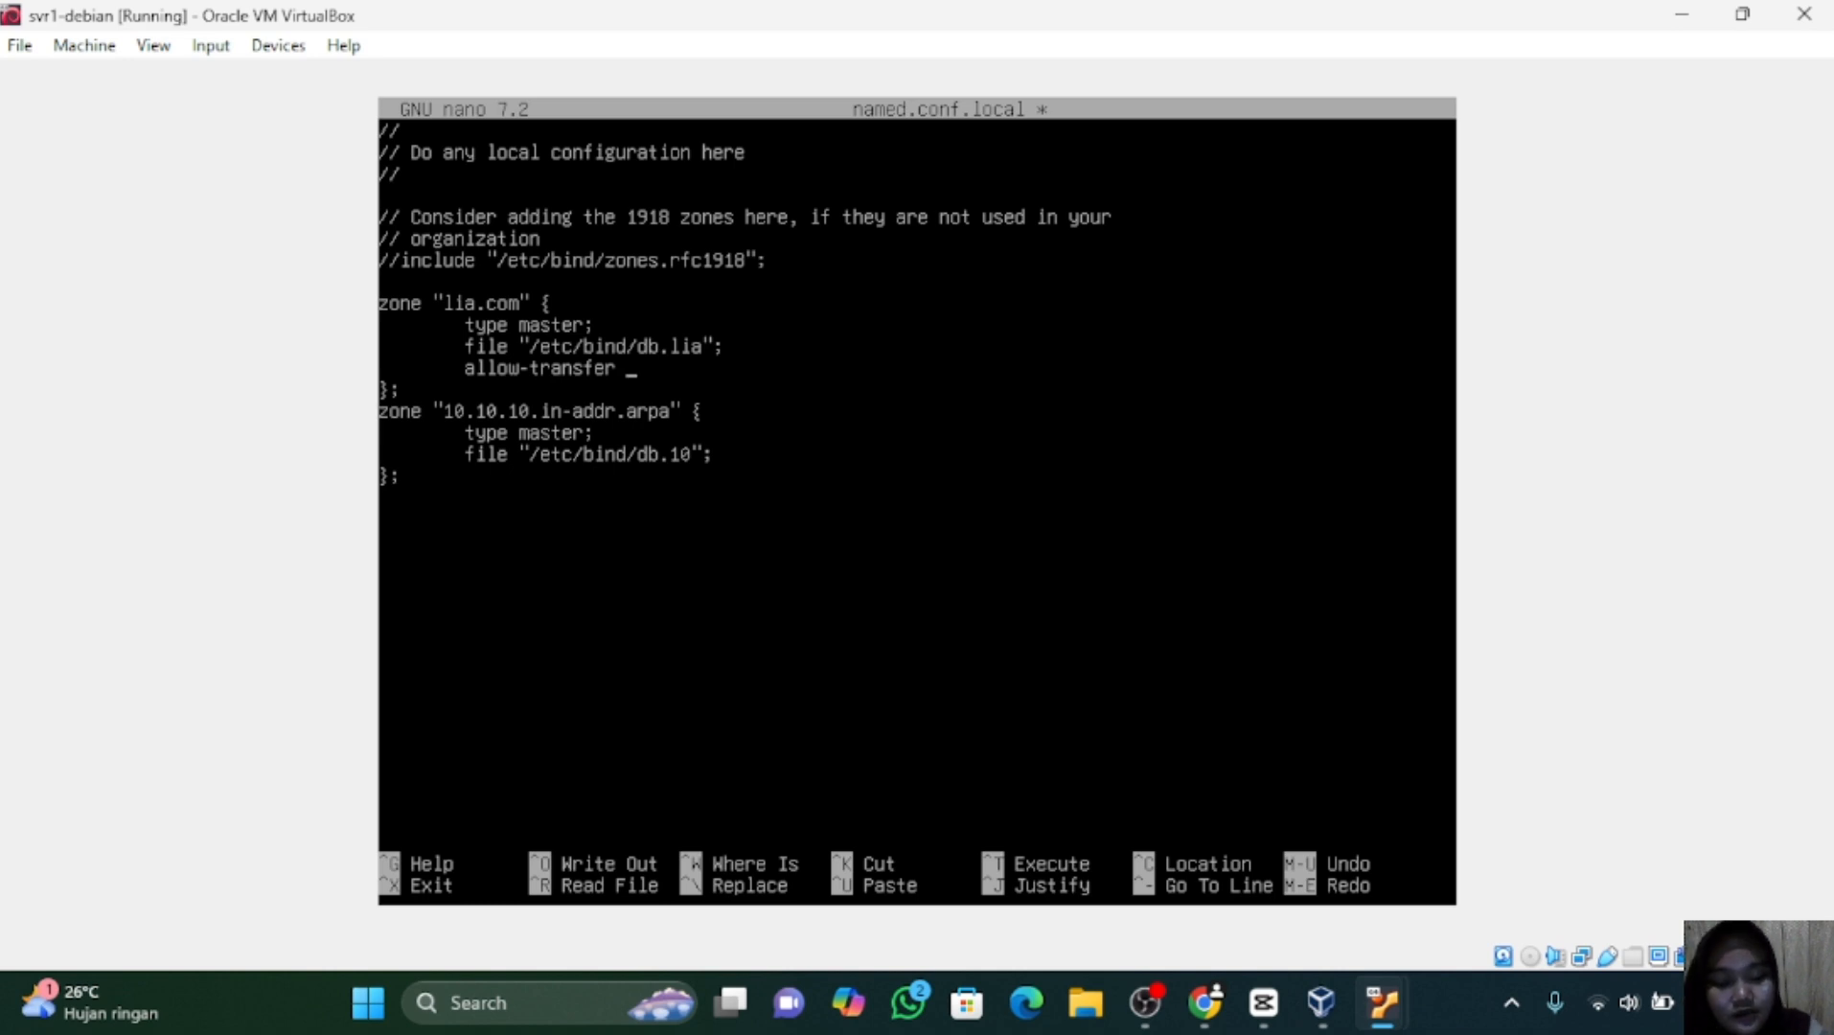
pyautogui.write('{')
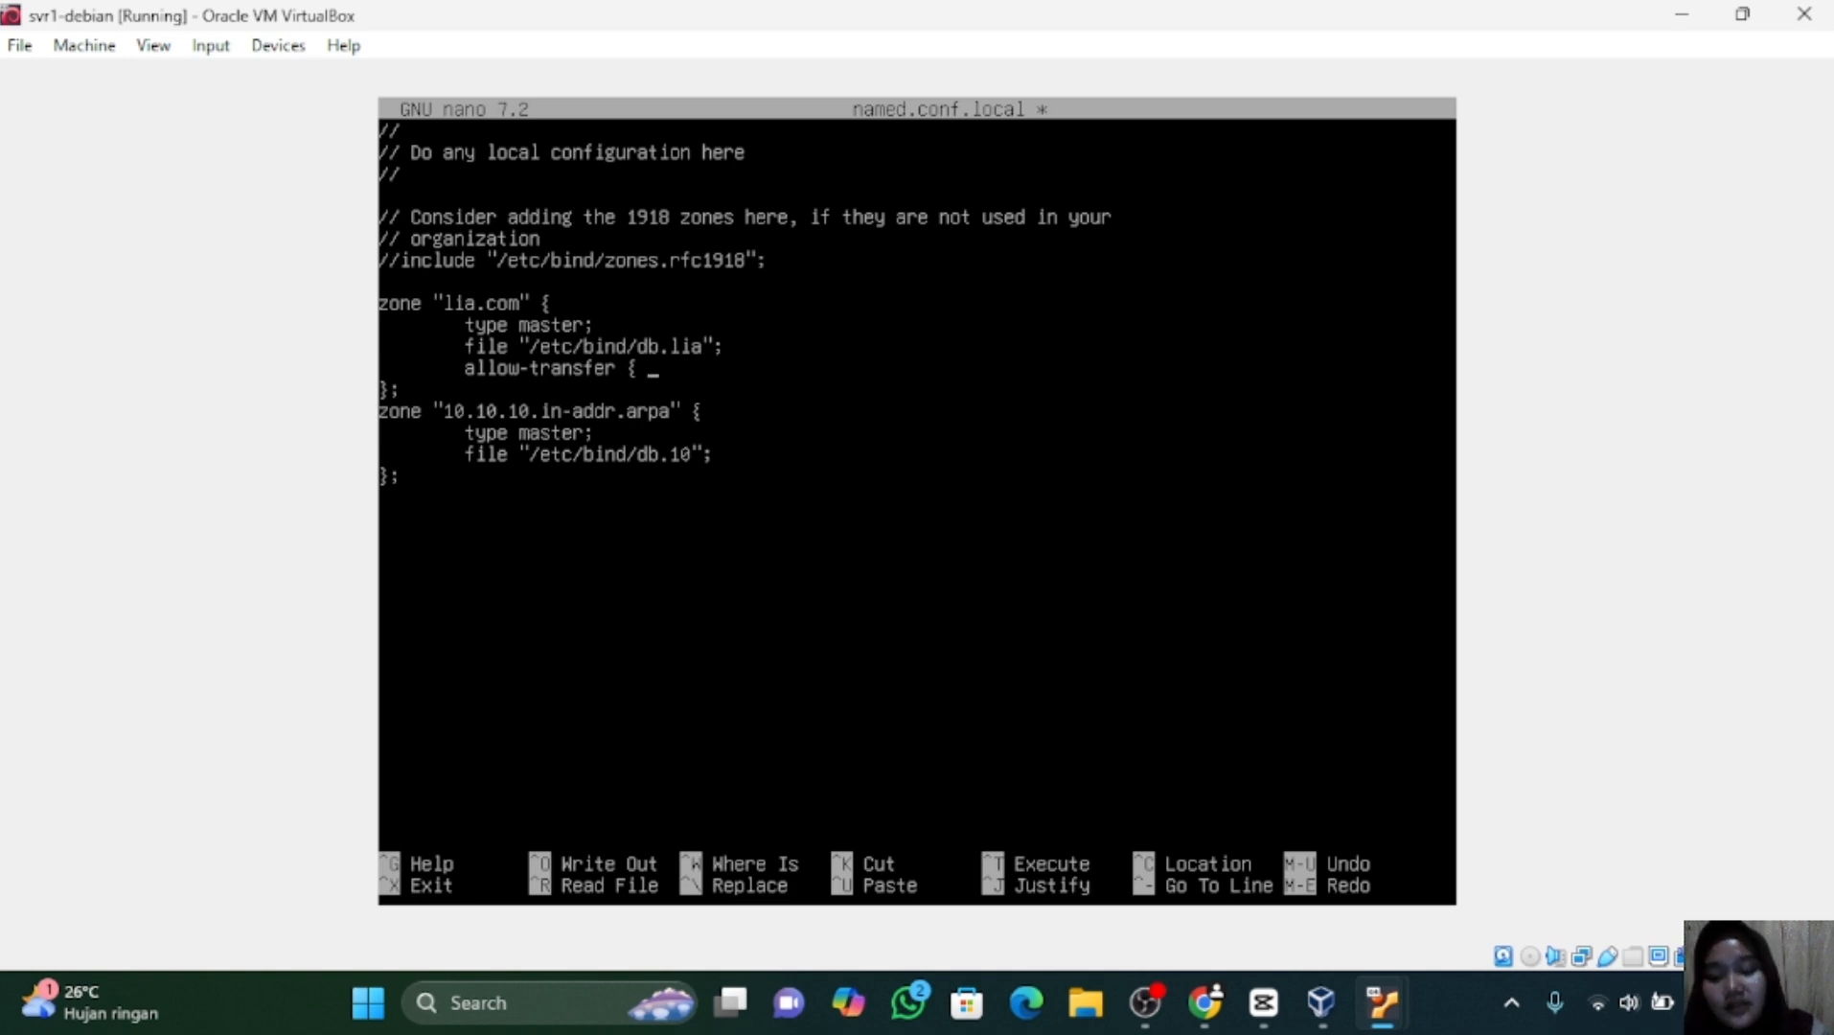
pyautogui.write('10.10')
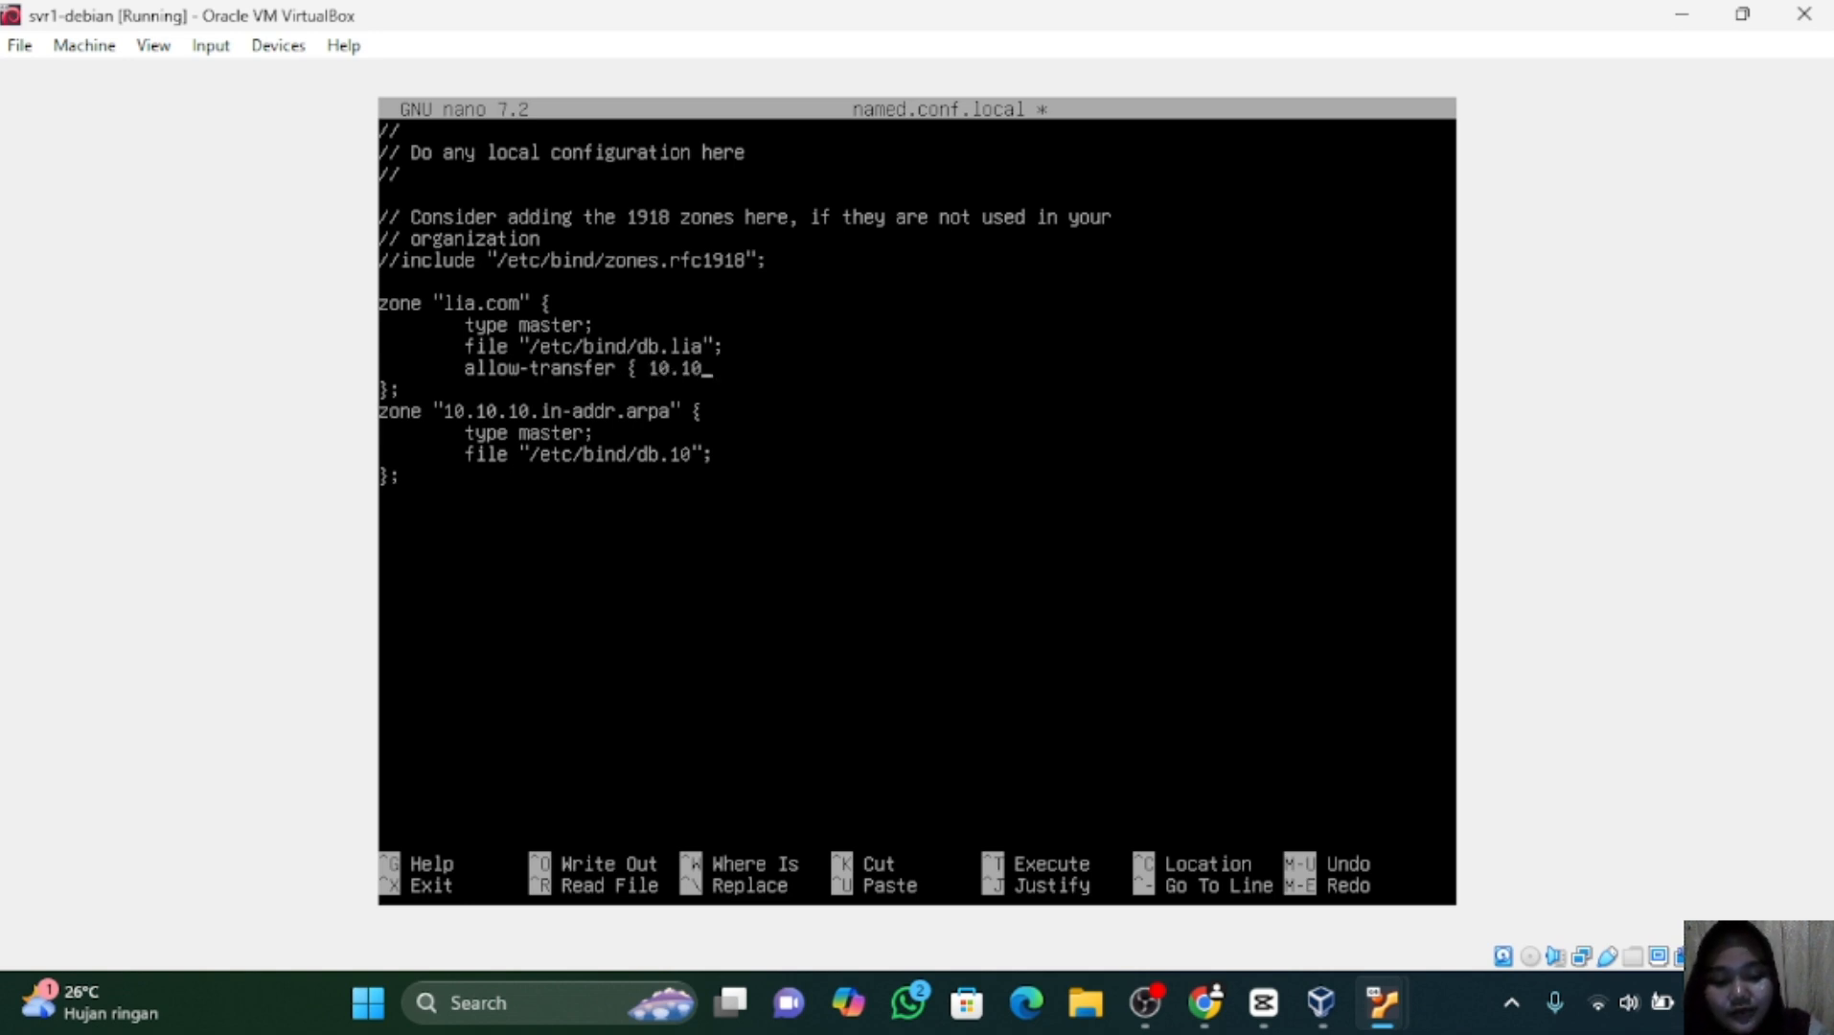
pyautogui.write('.10')
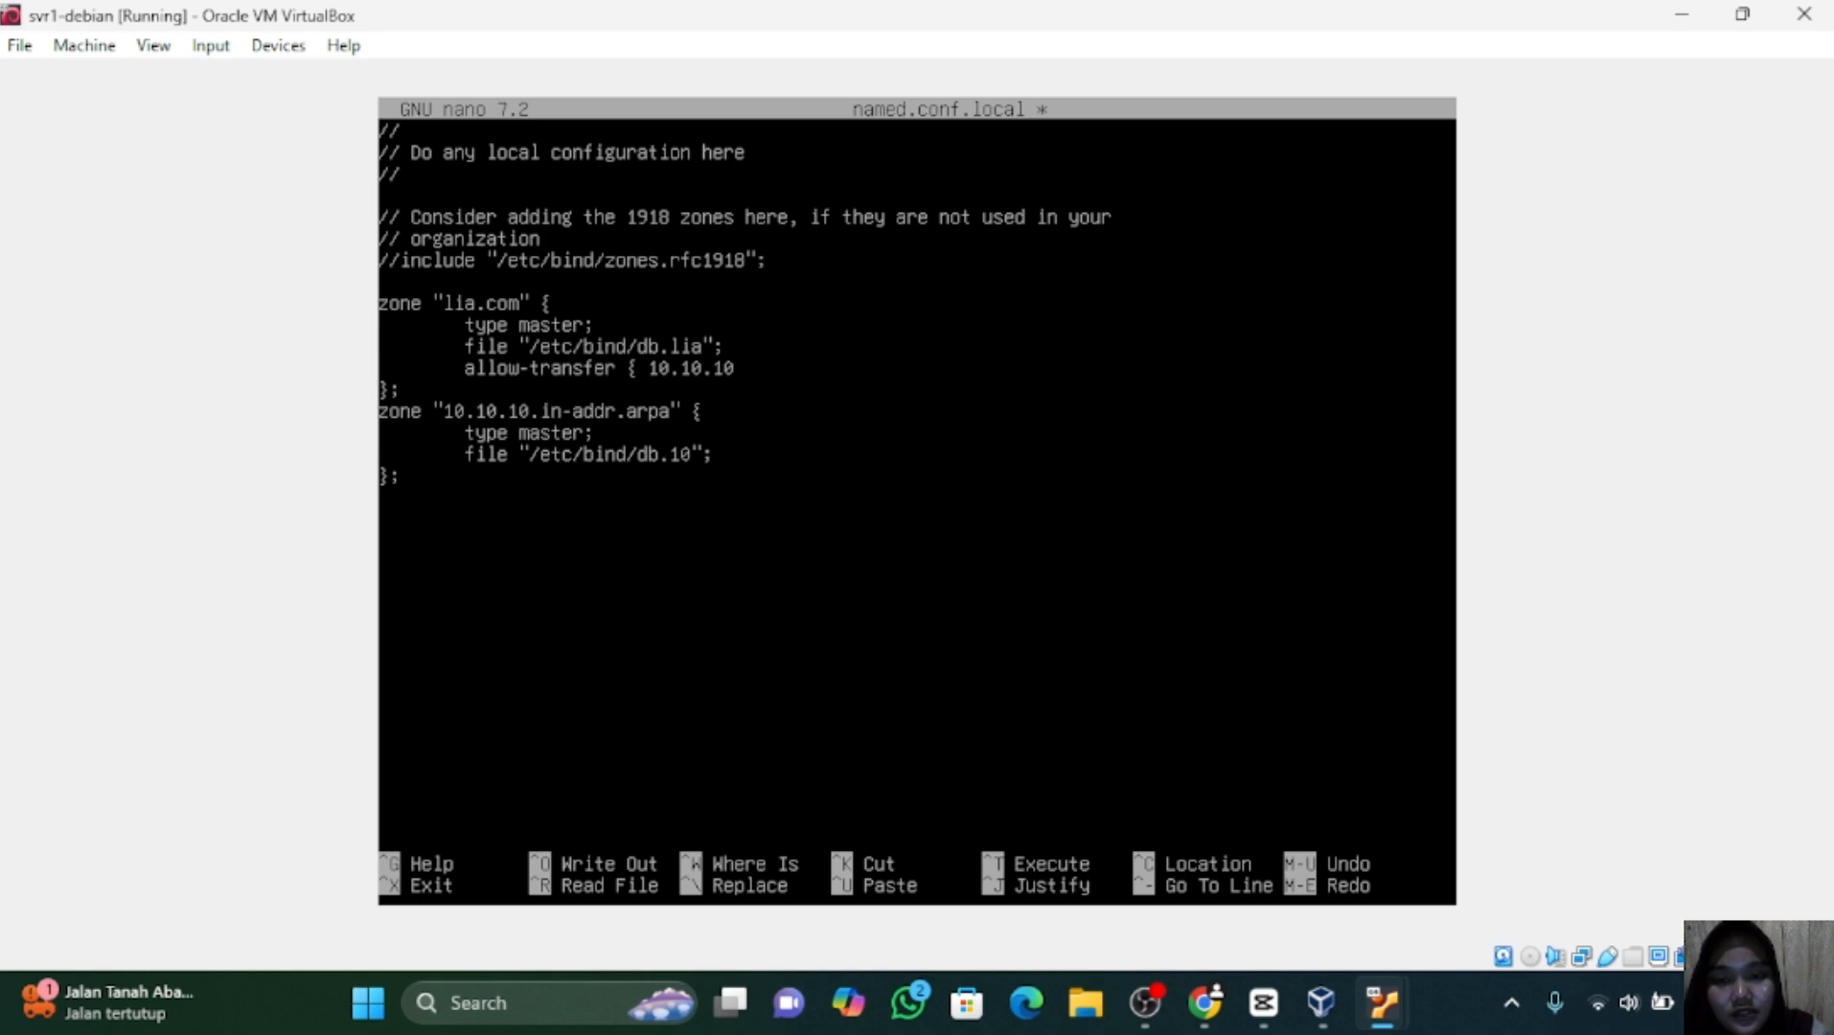
pyautogui.write('.3')
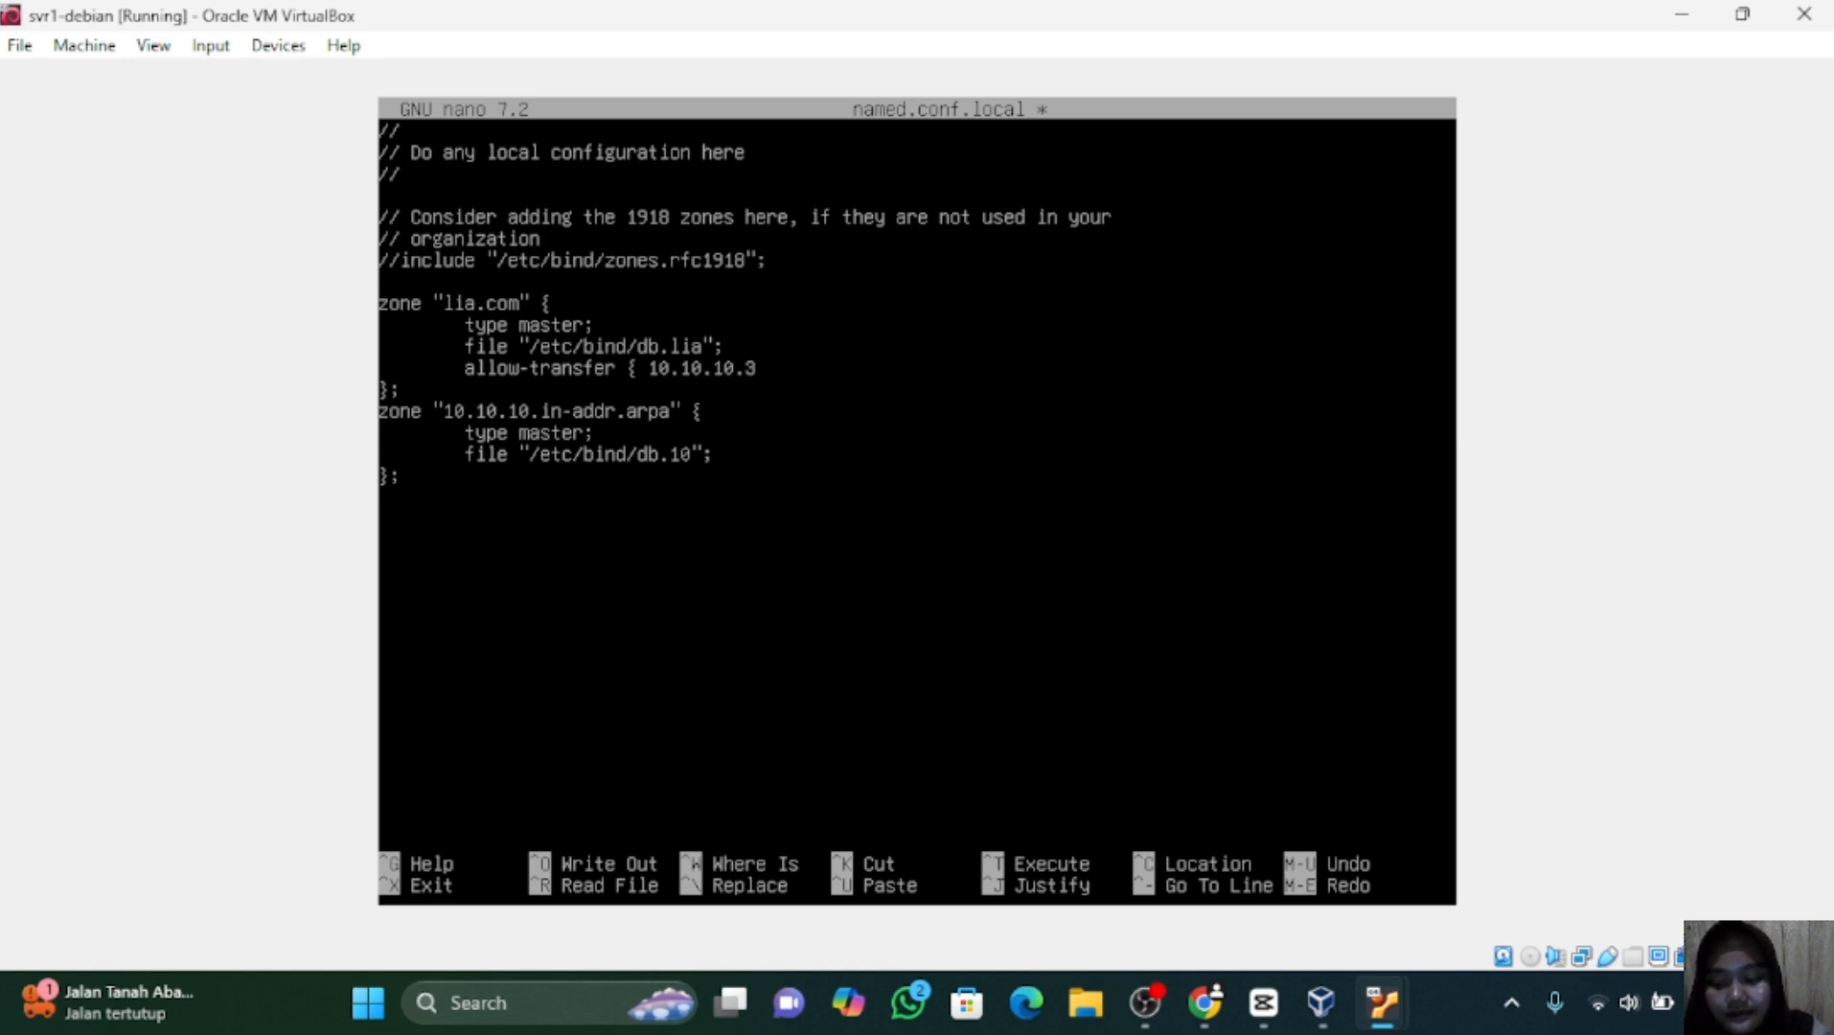
pyautogui.write(';')
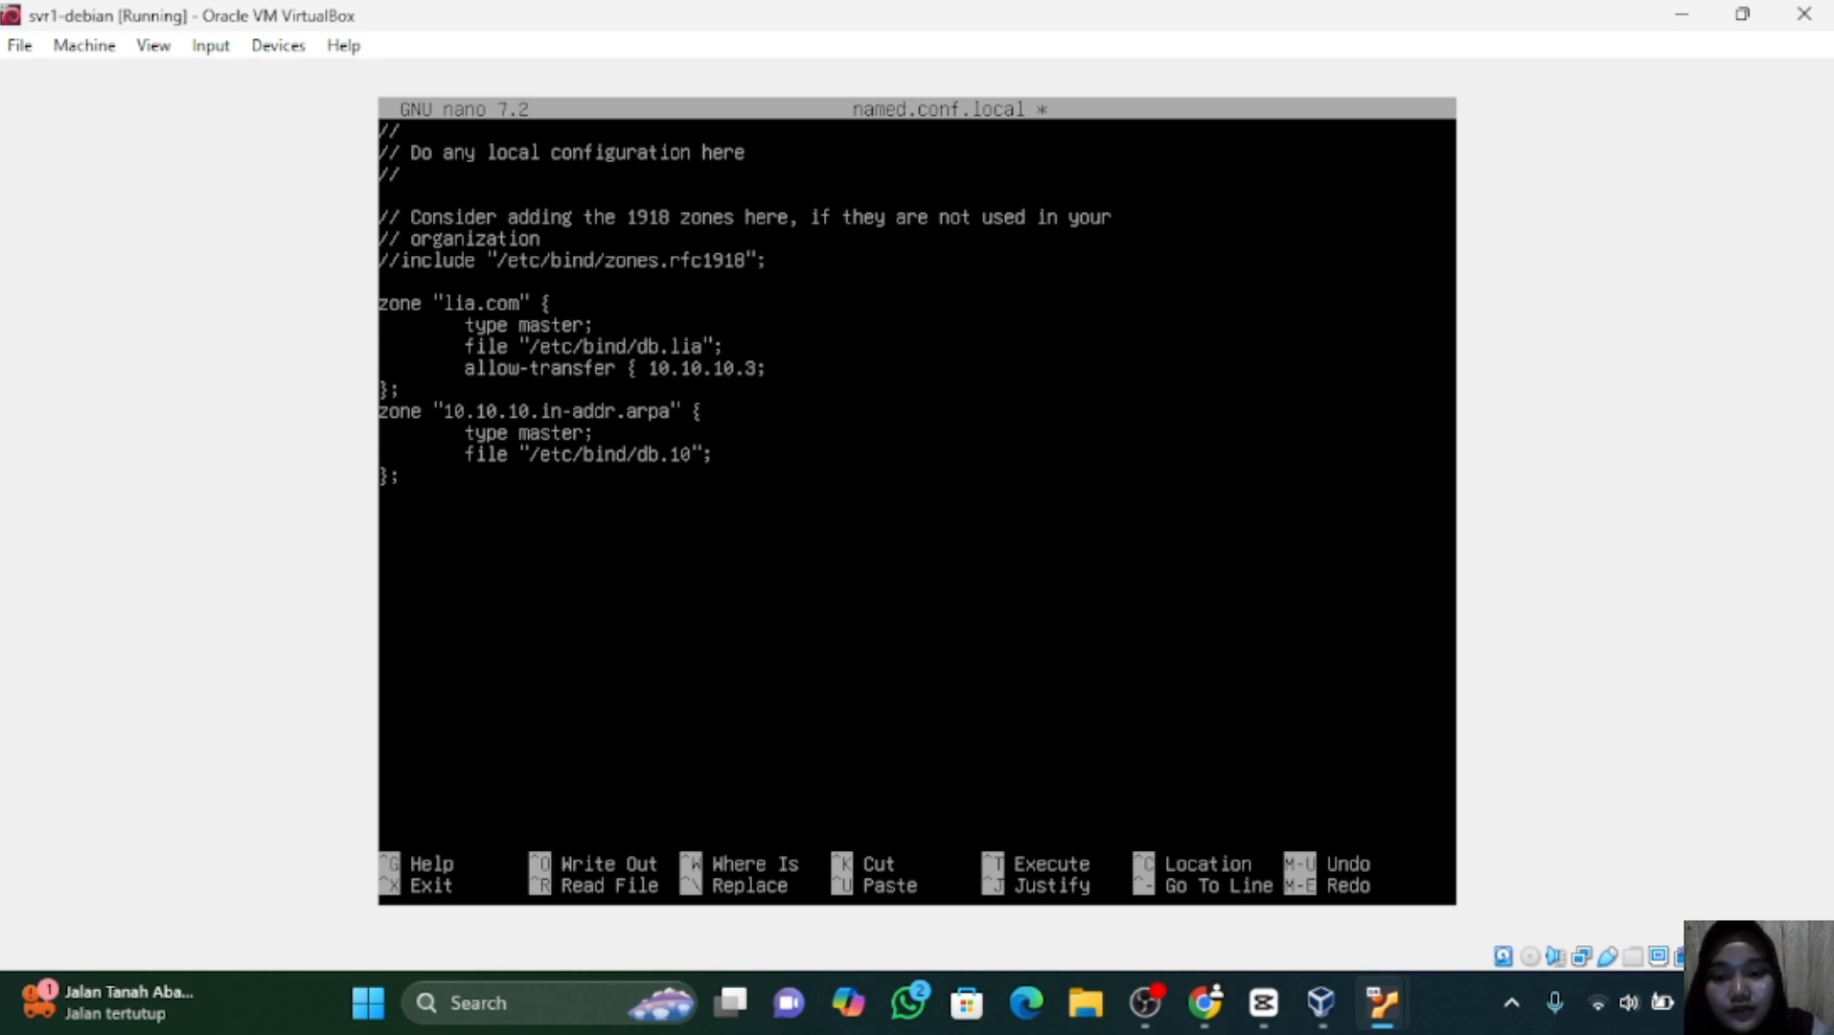
pyautogui.write(' }')
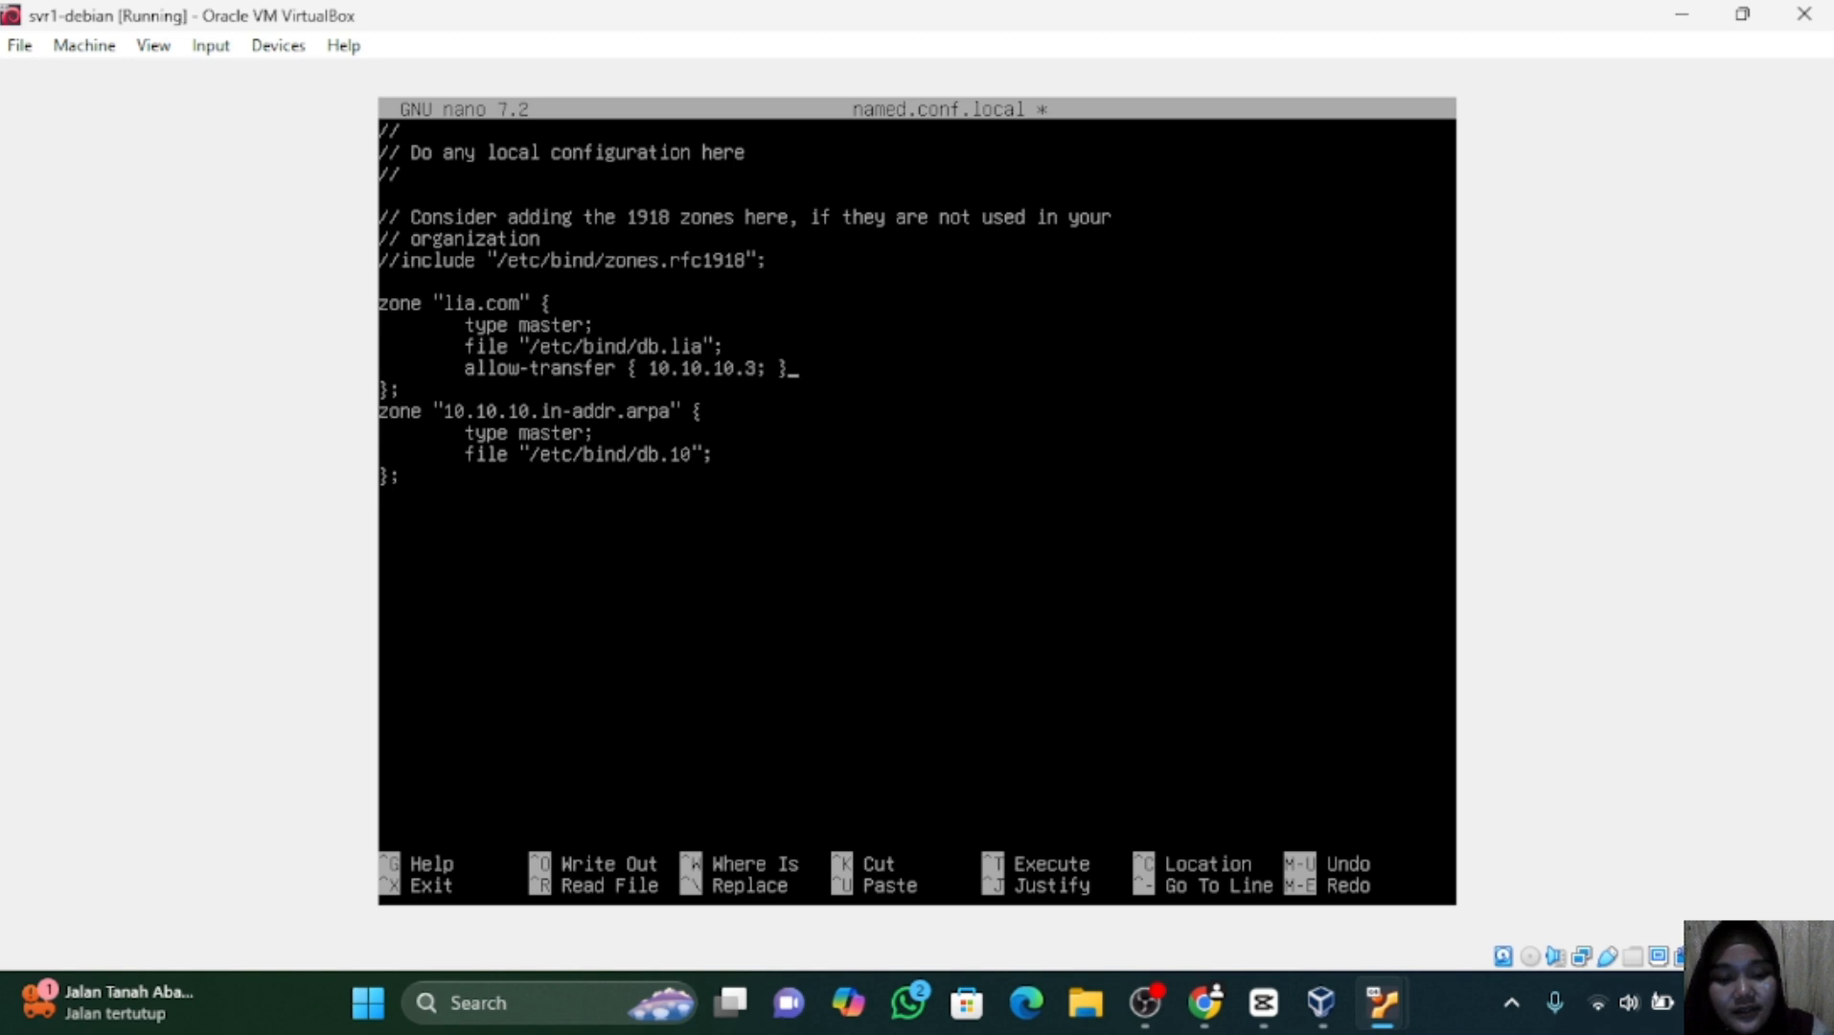
pyautogui.write(';')
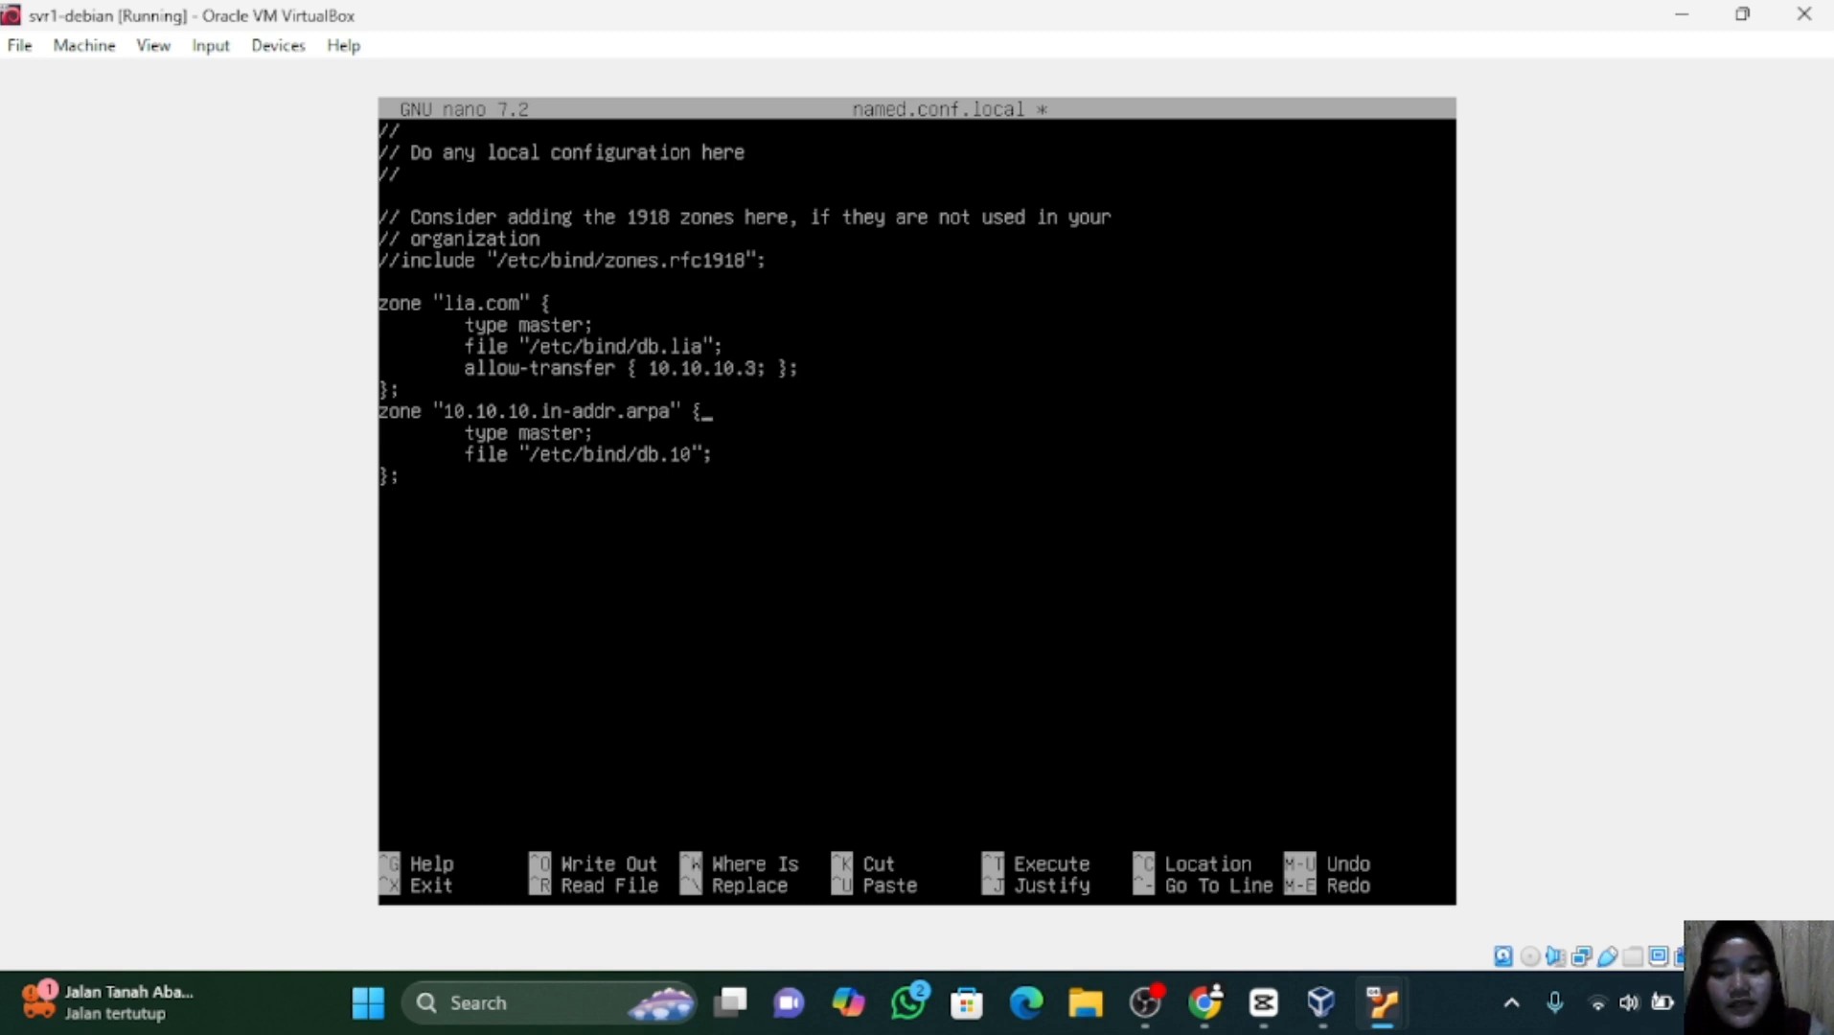
# Add the line "allow-transfer { 10.10.10.3; };" below the file entry in the "10.10.10.in-addr.arpa" zone.
pyautogui.press('Down')
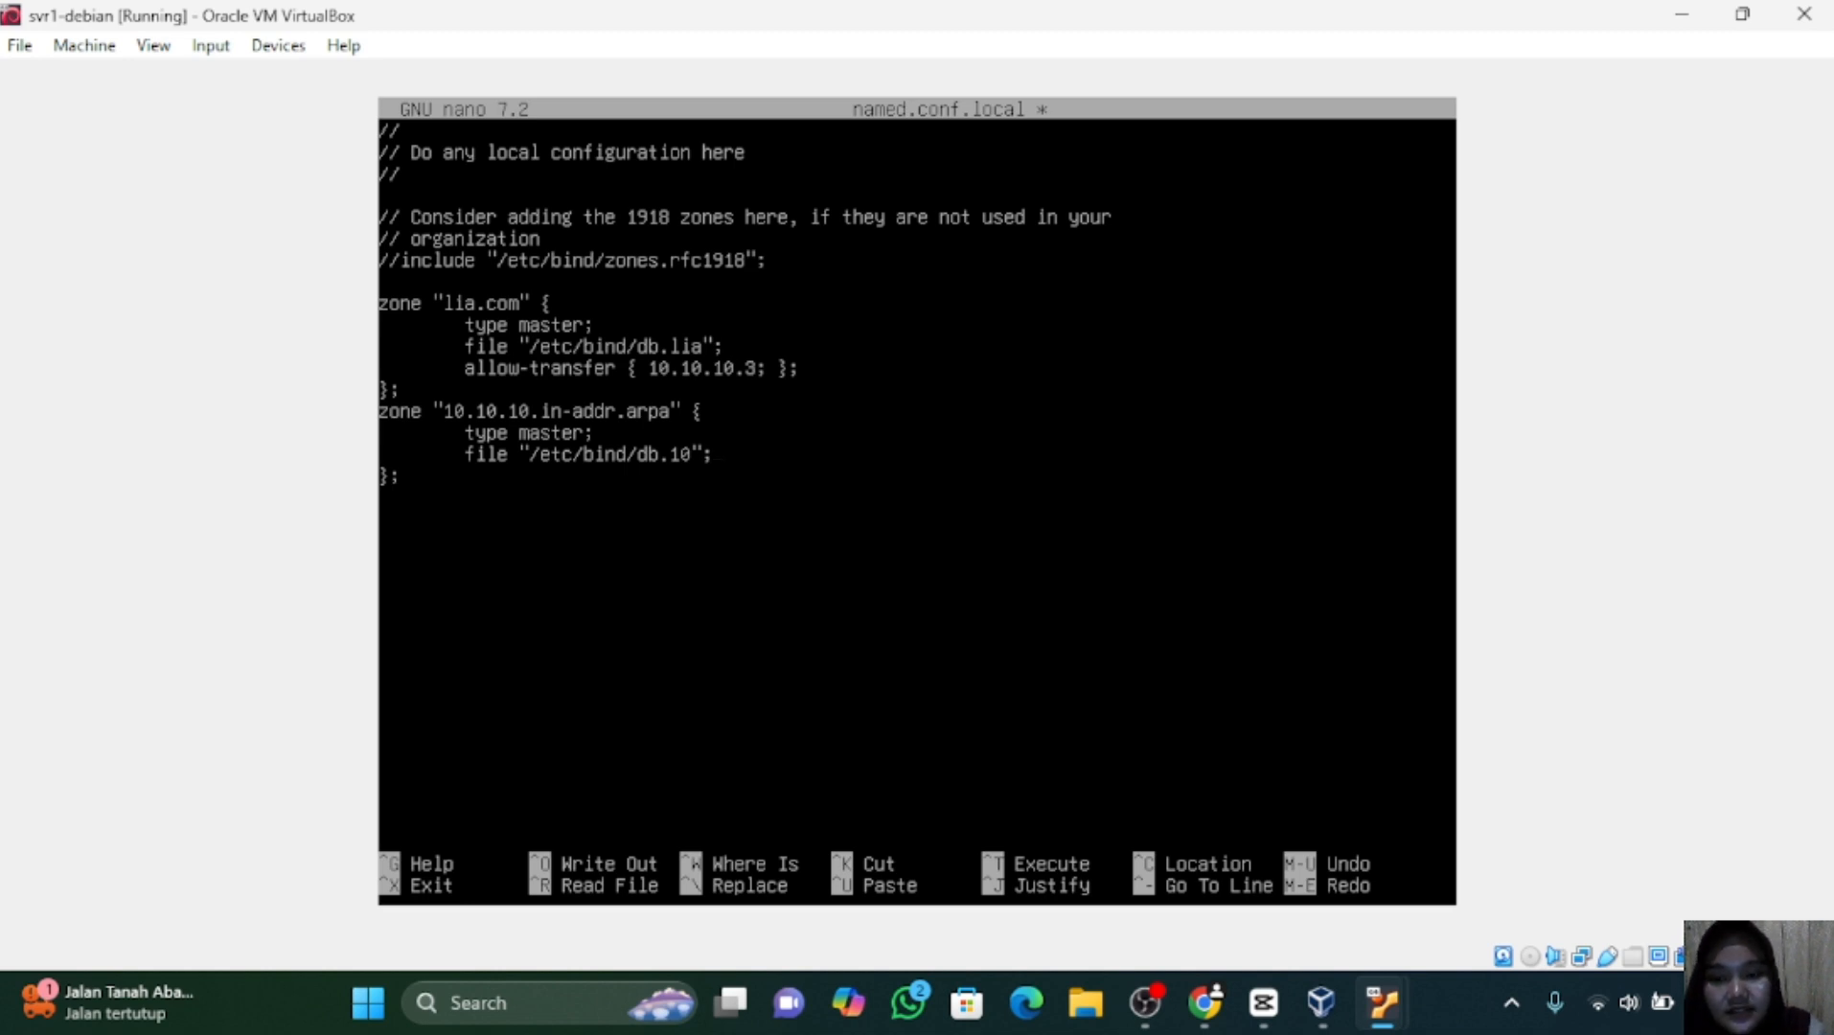
pyautogui.press('Return')
pyautogui.write('allow-t')
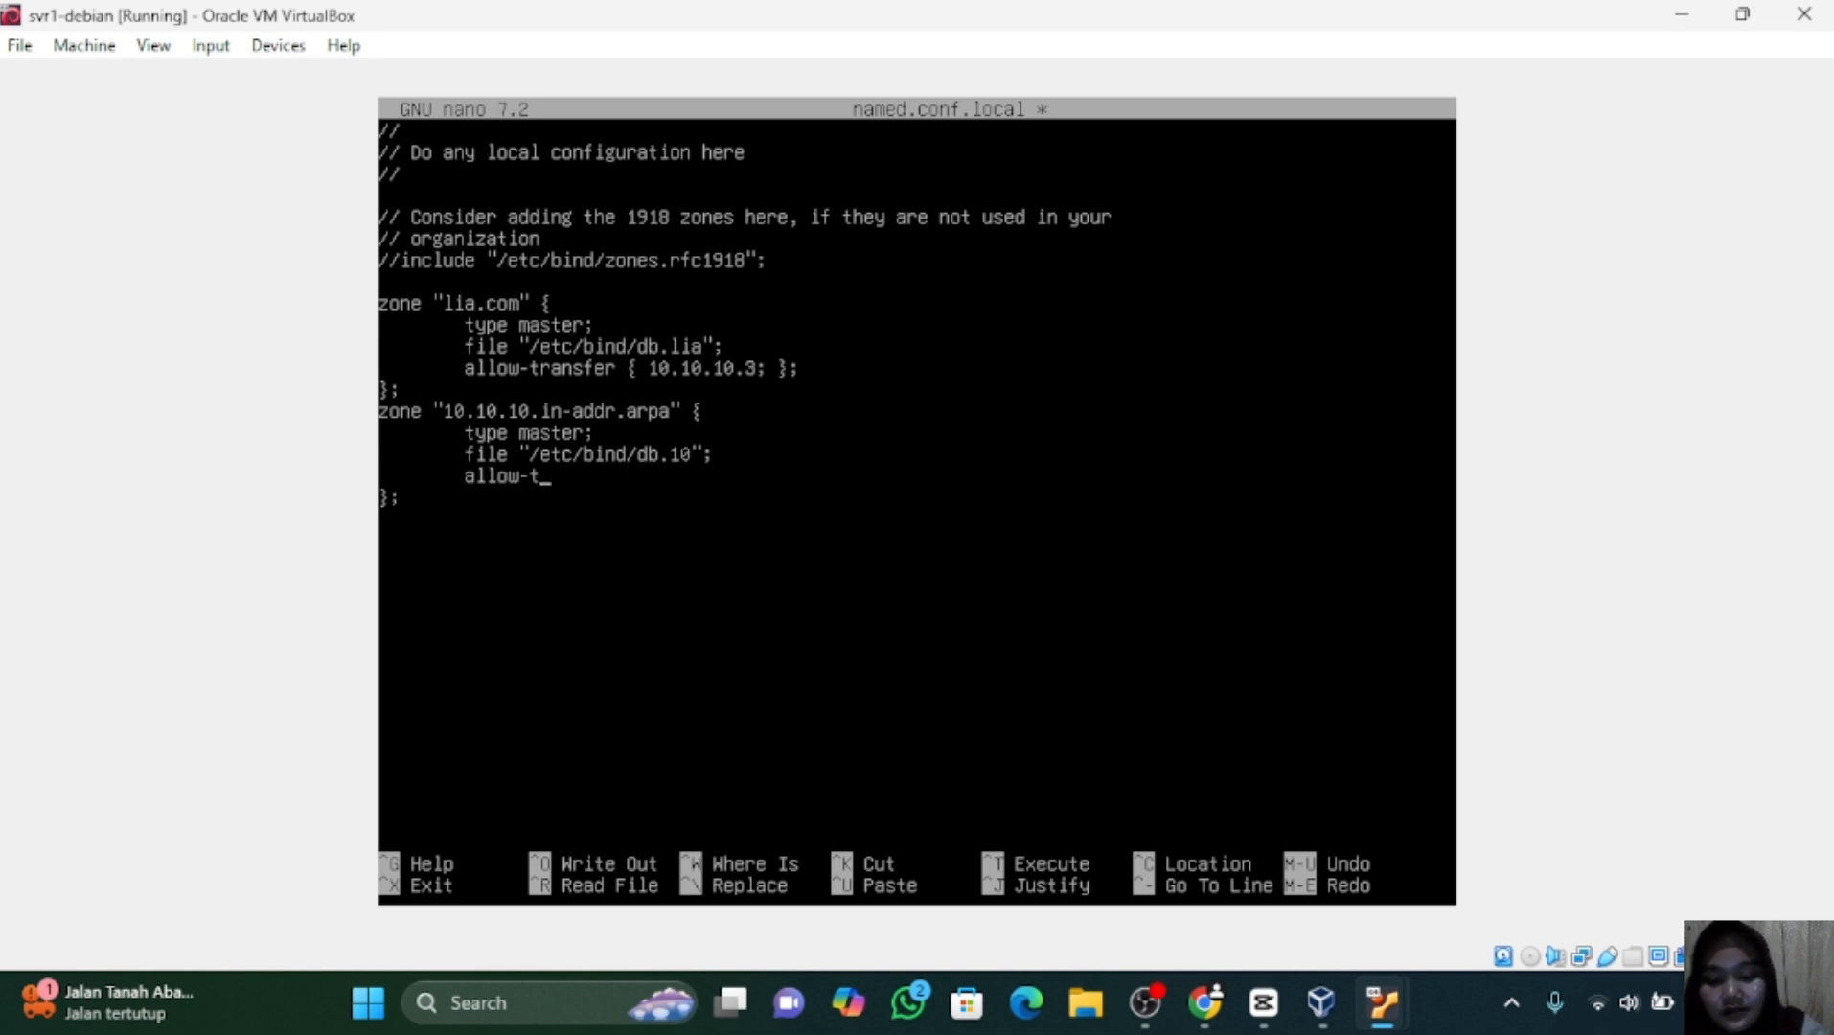
pyautogui.write('ransfe')
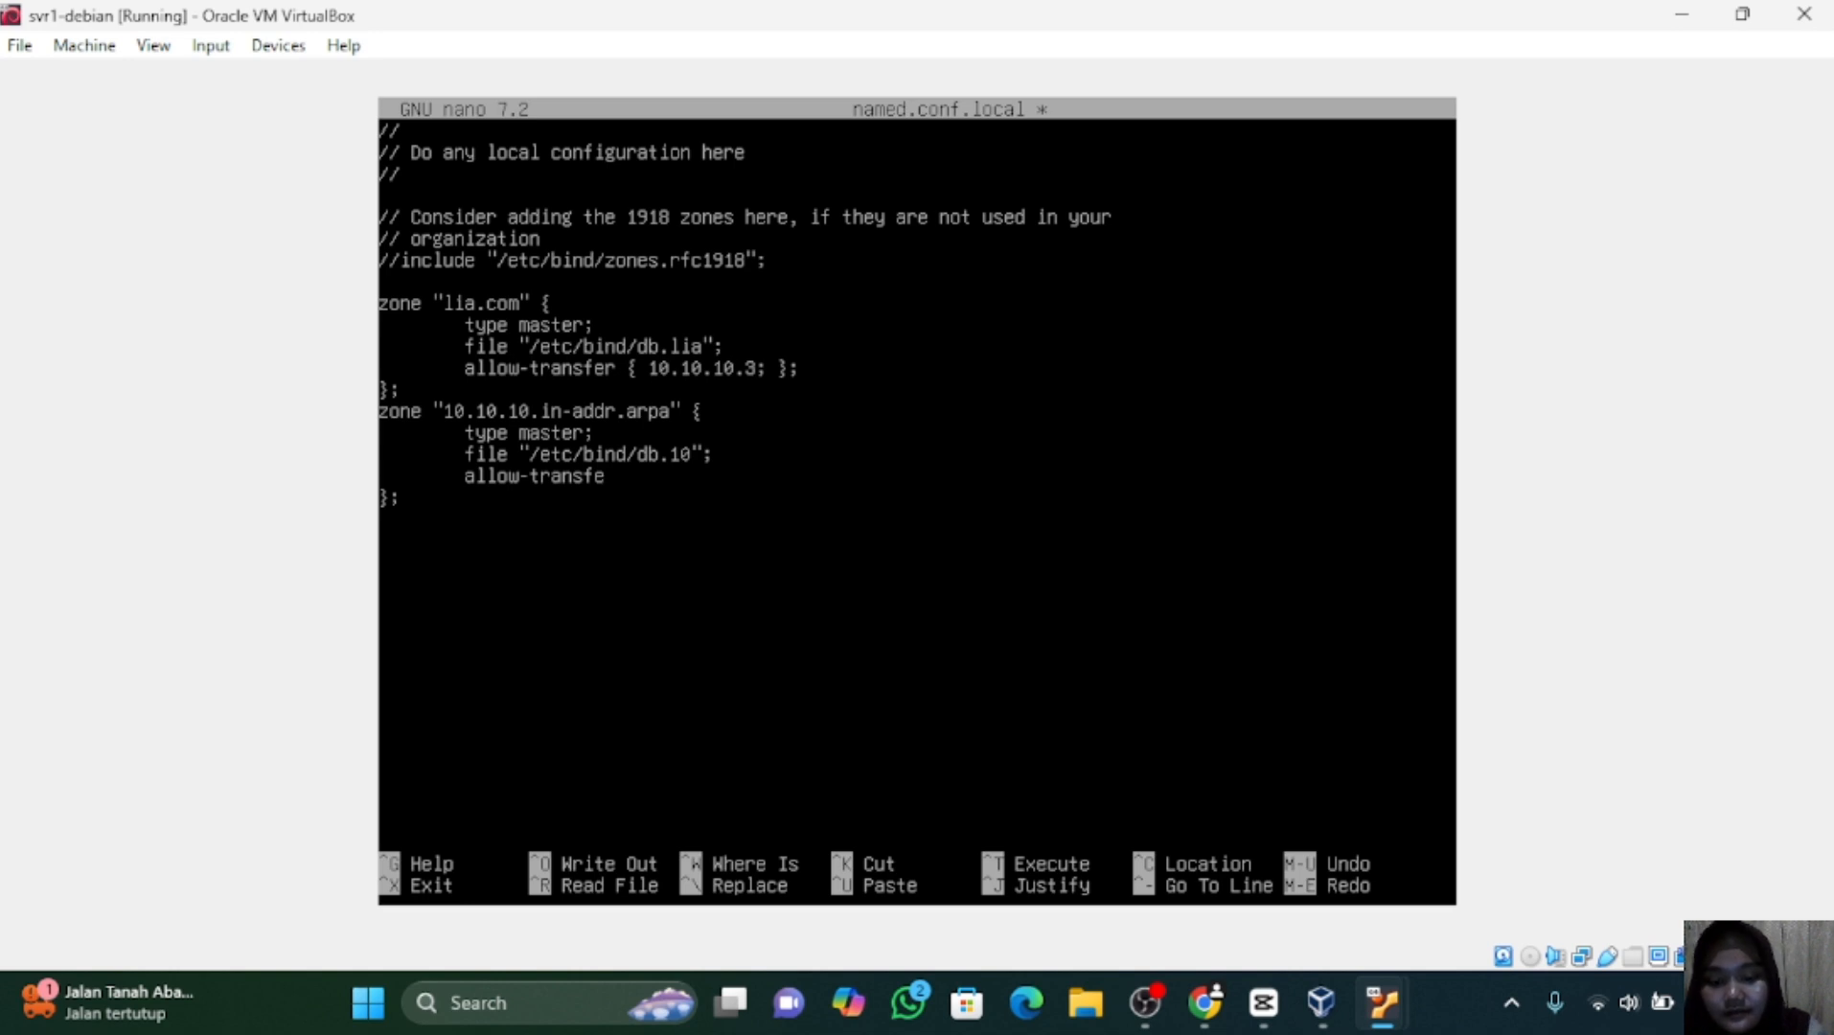
pyautogui.write('r { 10.10.10')
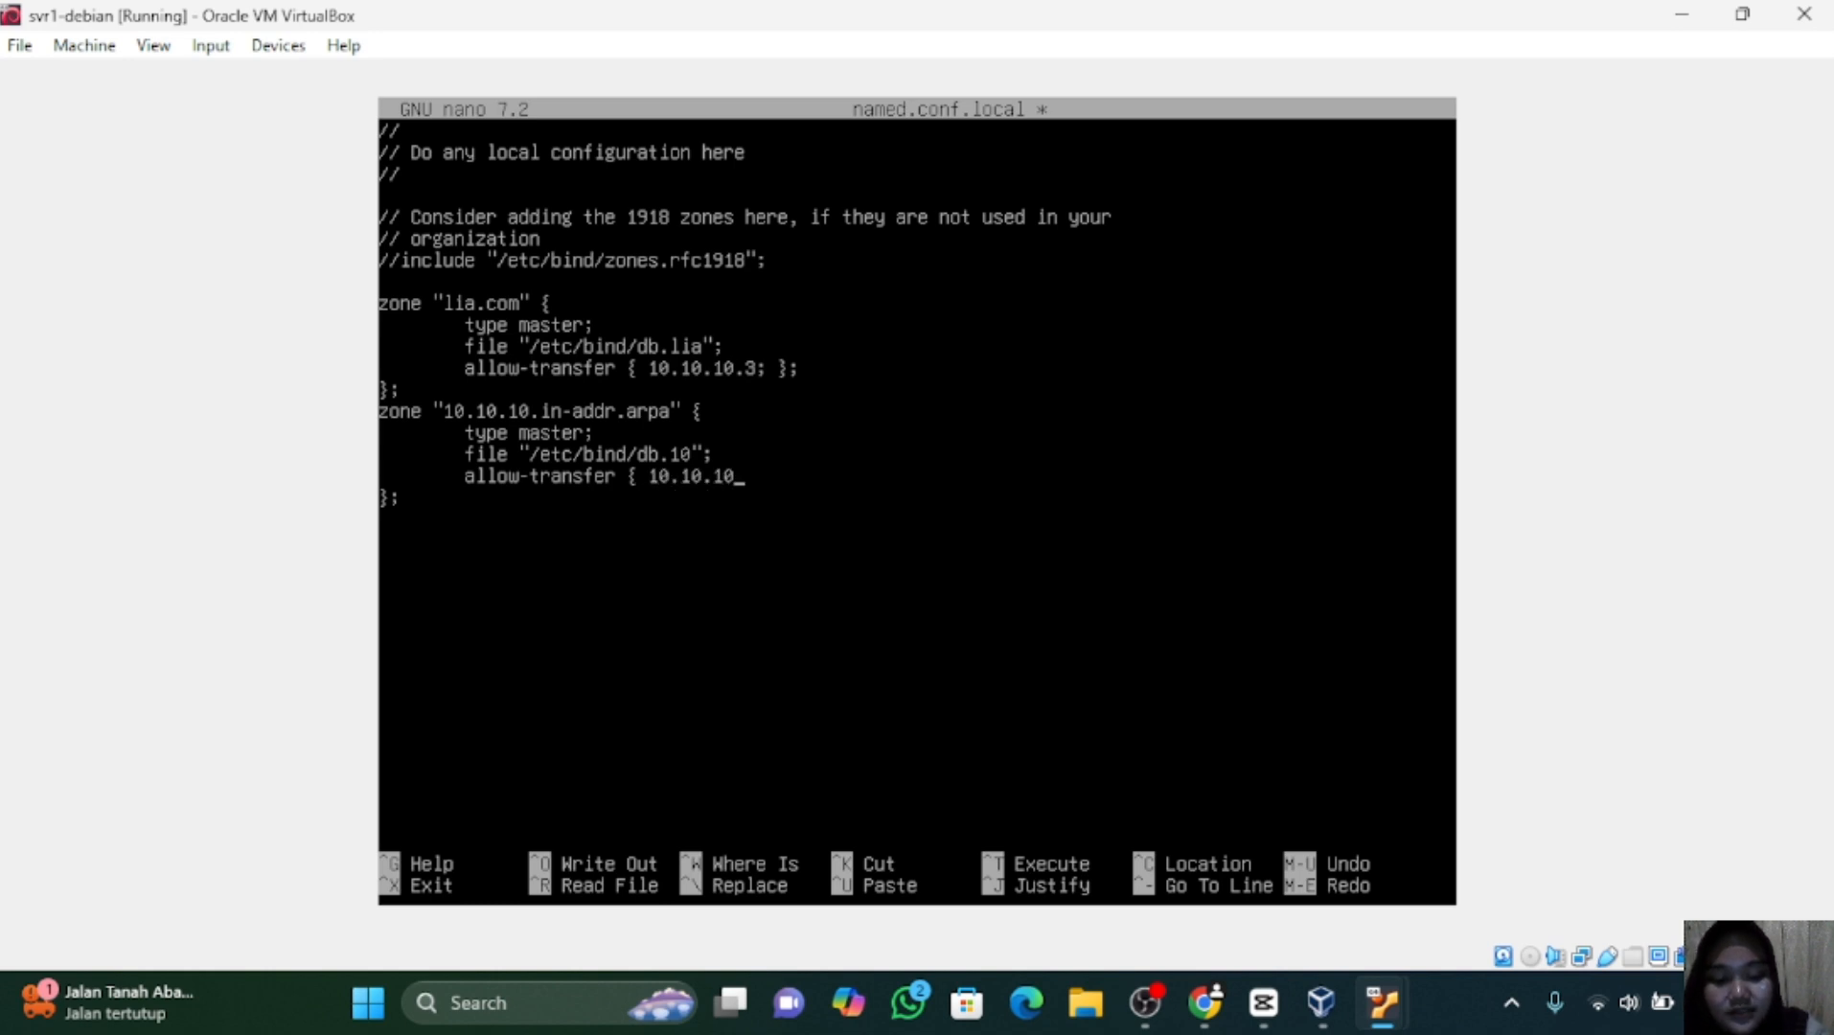
pyautogui.write('.3')
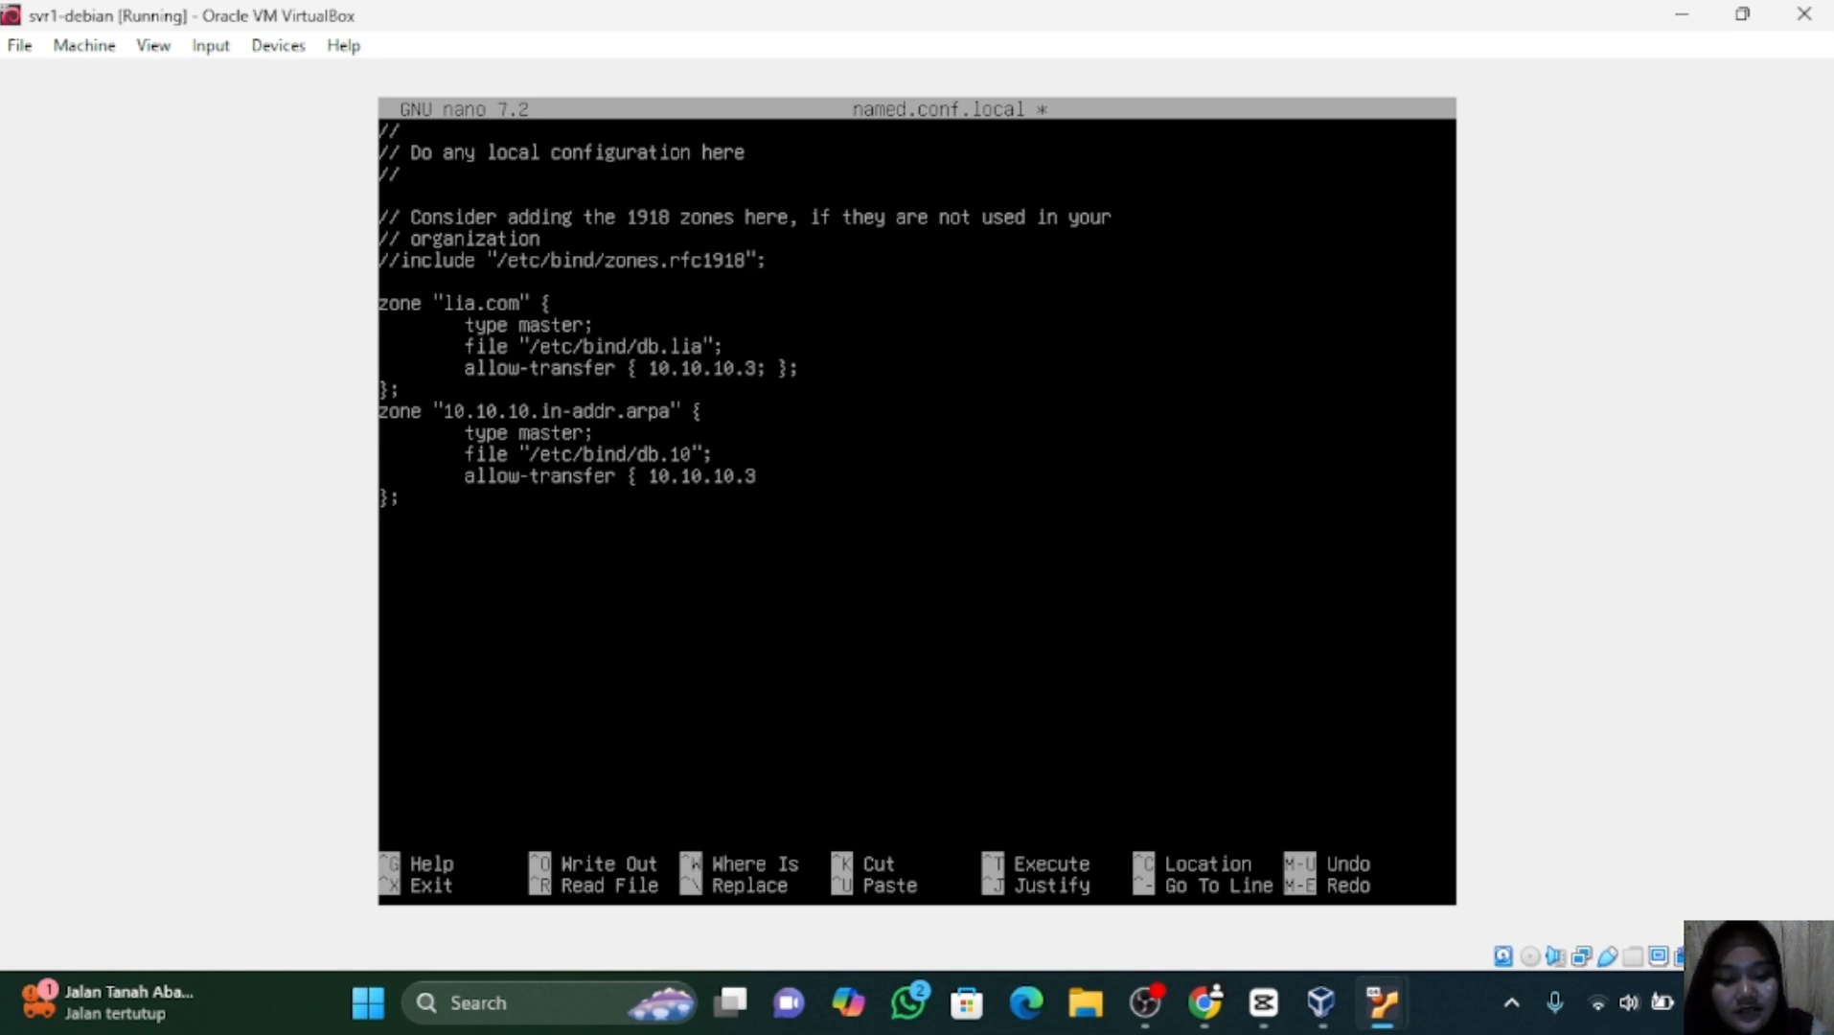
pyautogui.write(';')
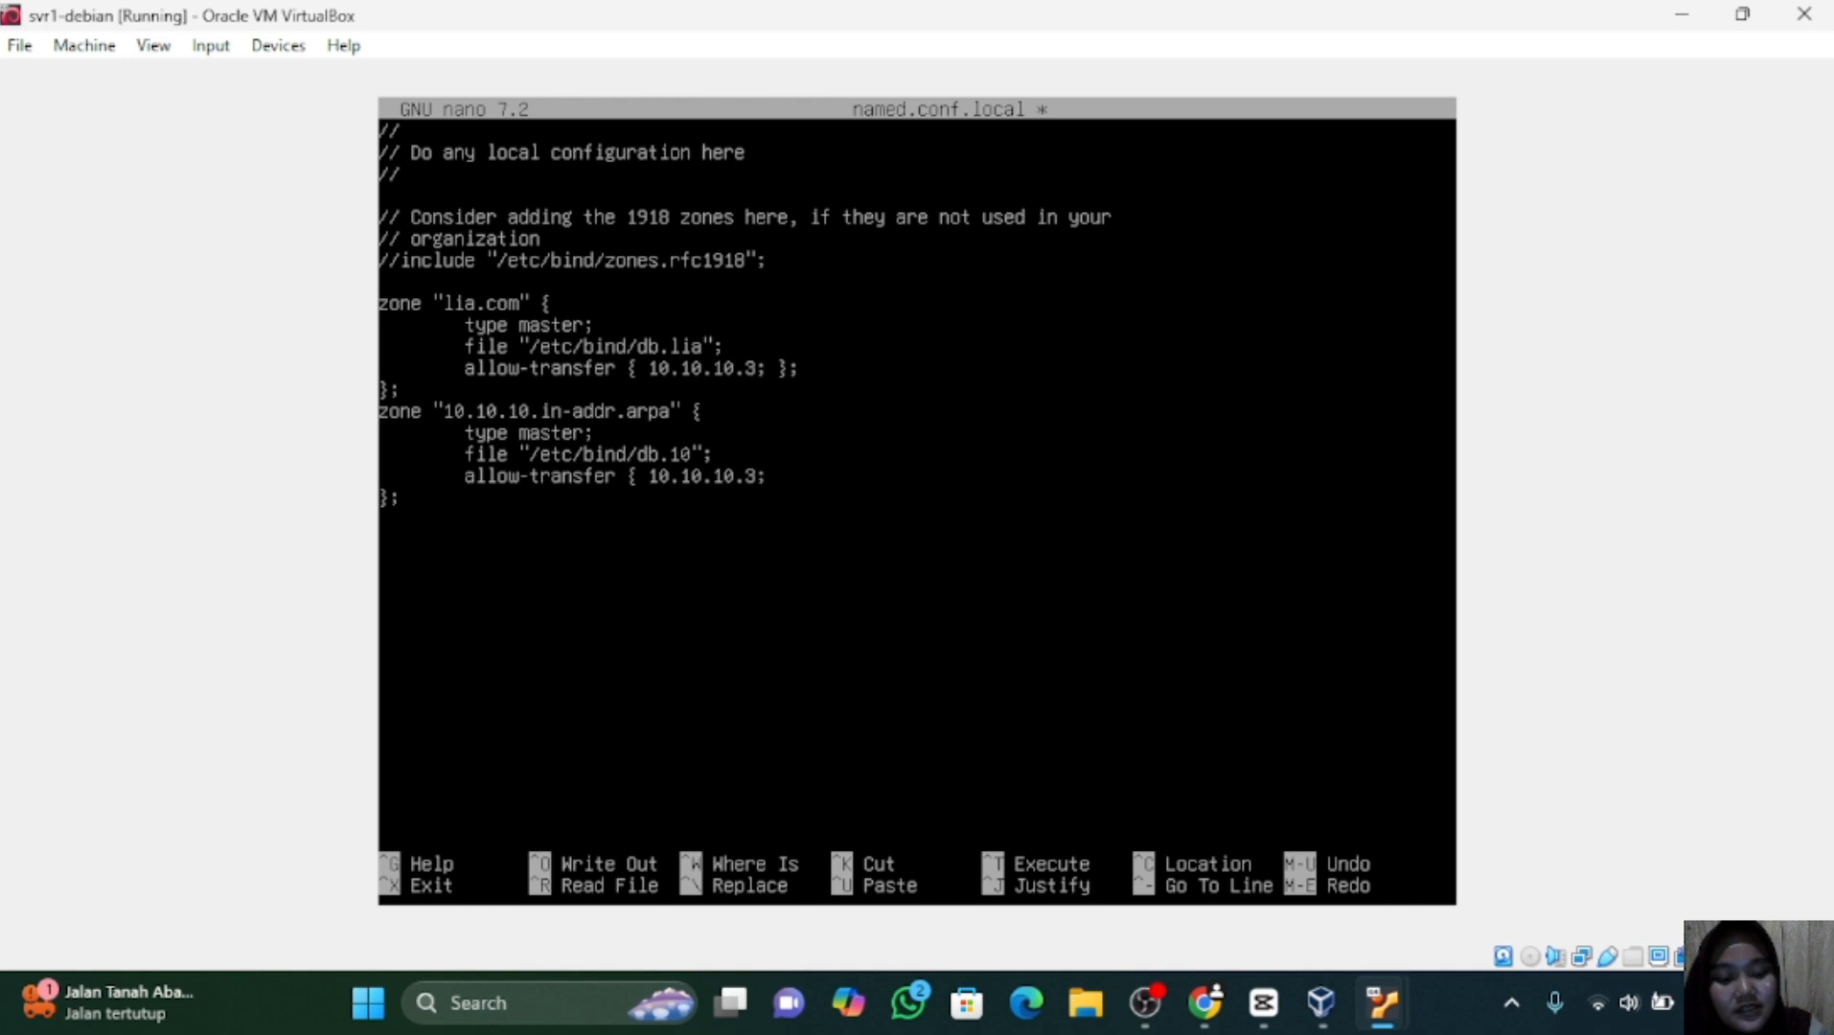
pyautogui.write(' }')
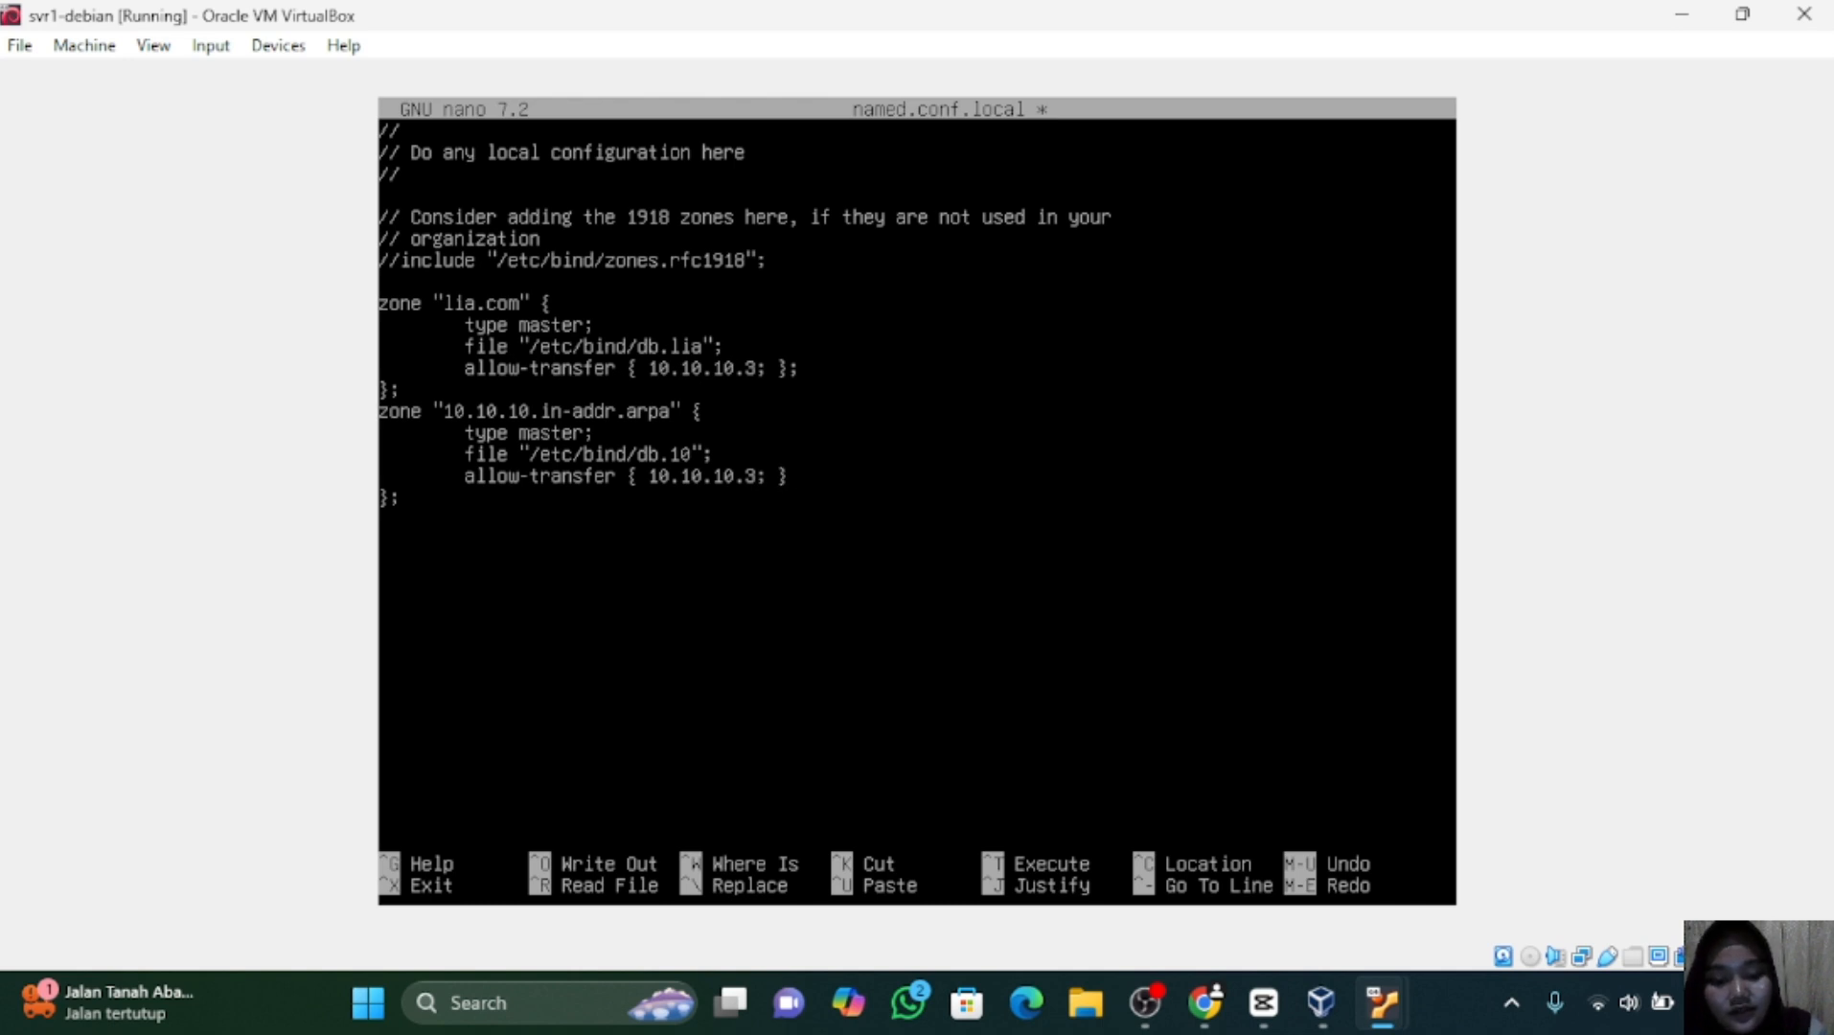
pyautogui.write(';')
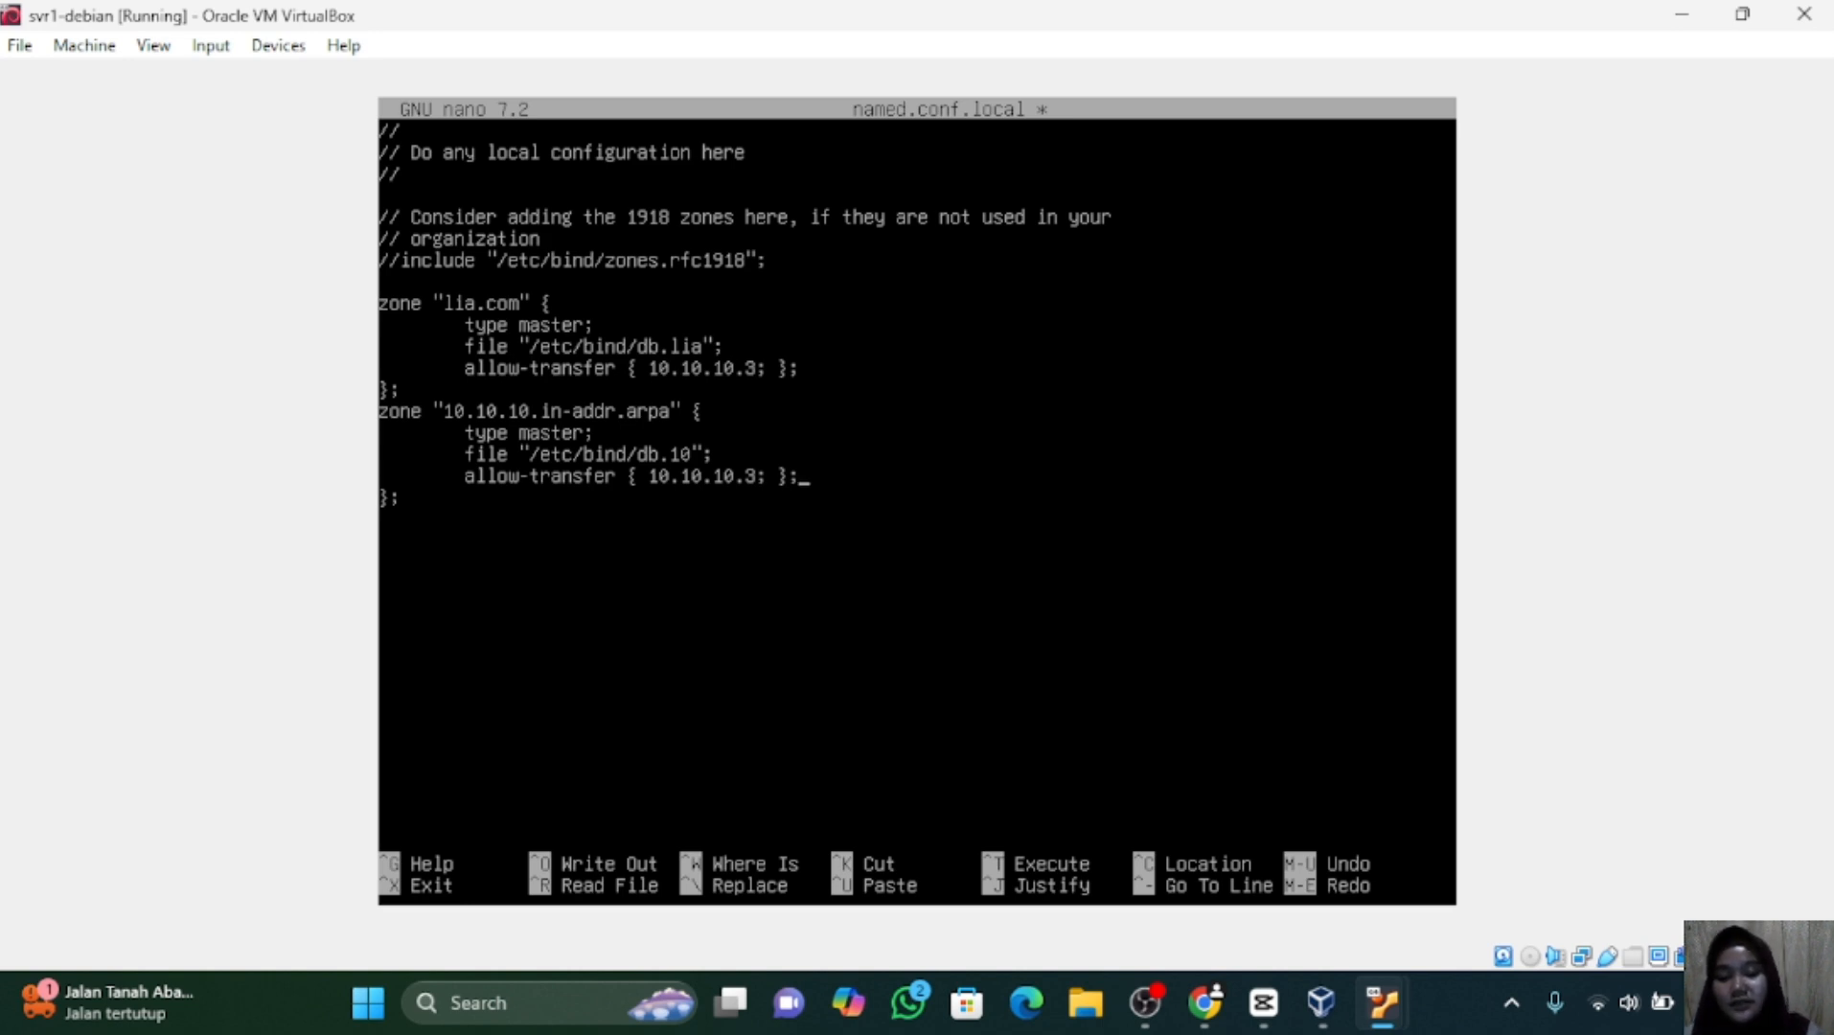
# Save named.conf.local under its existing name and exit the editor.
pyautogui.hotkey('ctrl', 'x')
pyautogui.press('y')
pyautogui.press('Return')
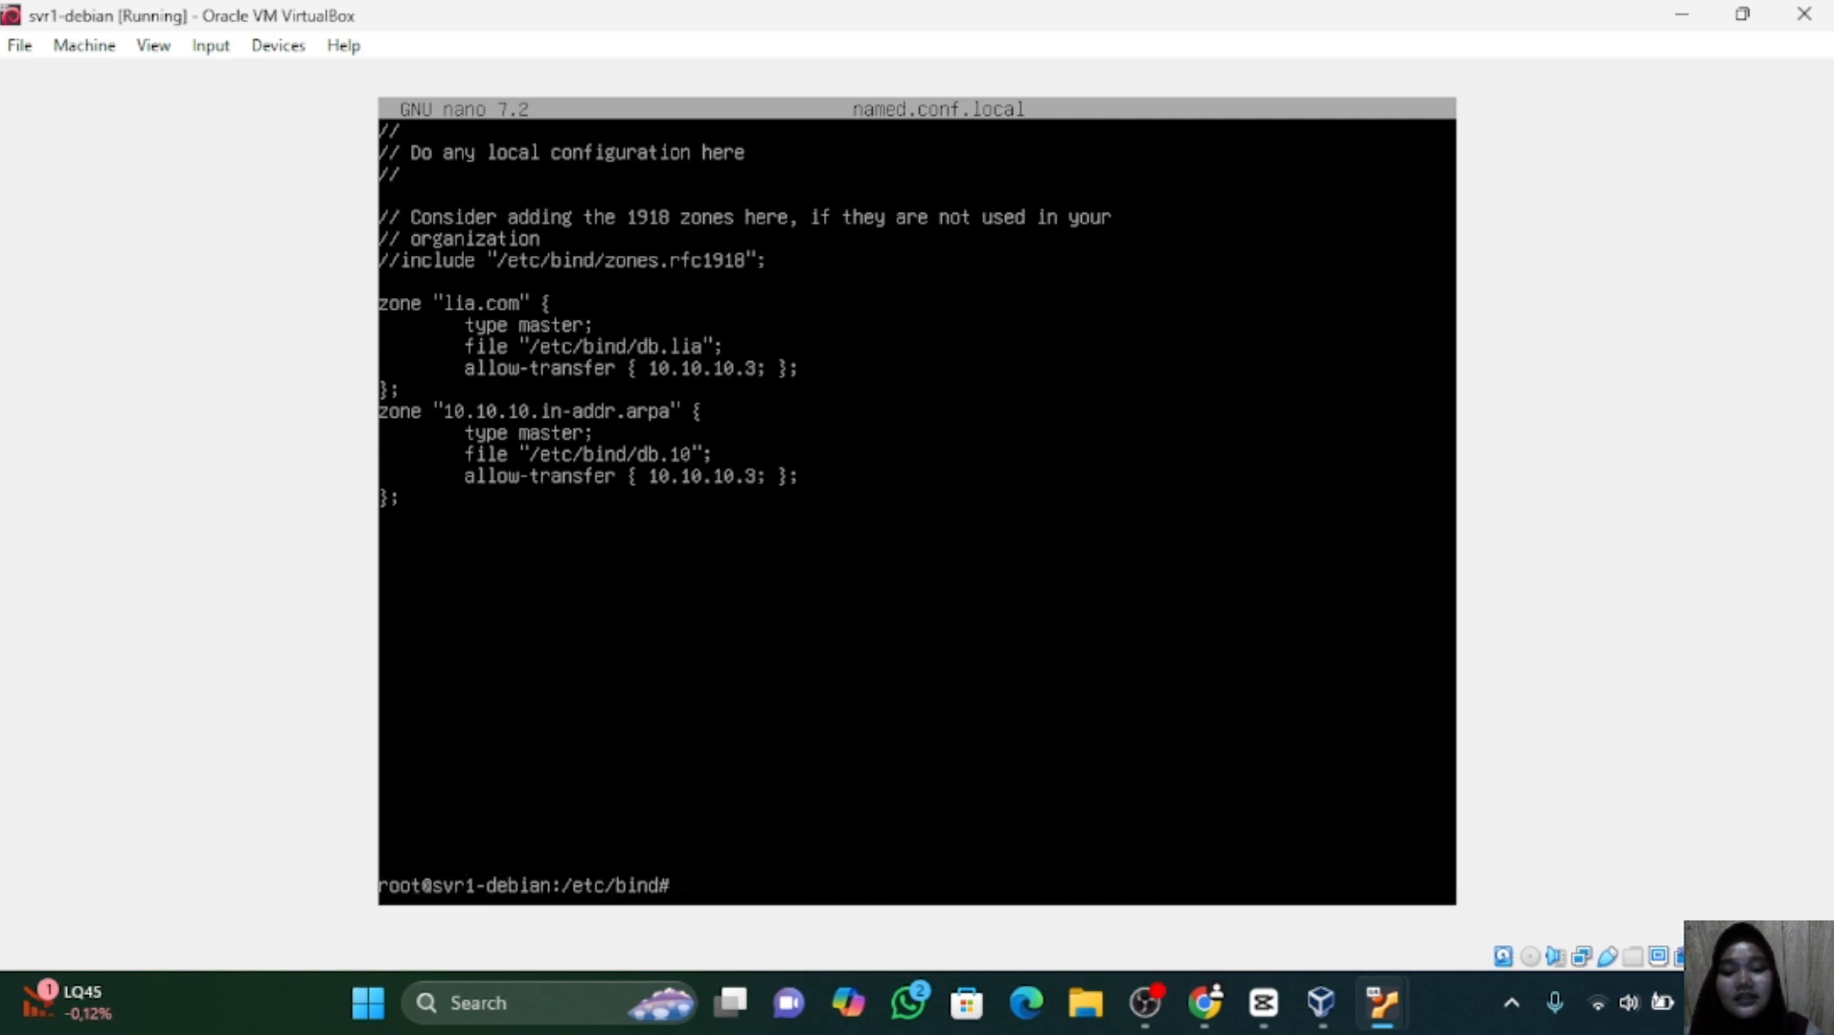
# Check the BIND configuration syntax by running named-checkconf in /etc/bind.
pyautogui.write('nam')
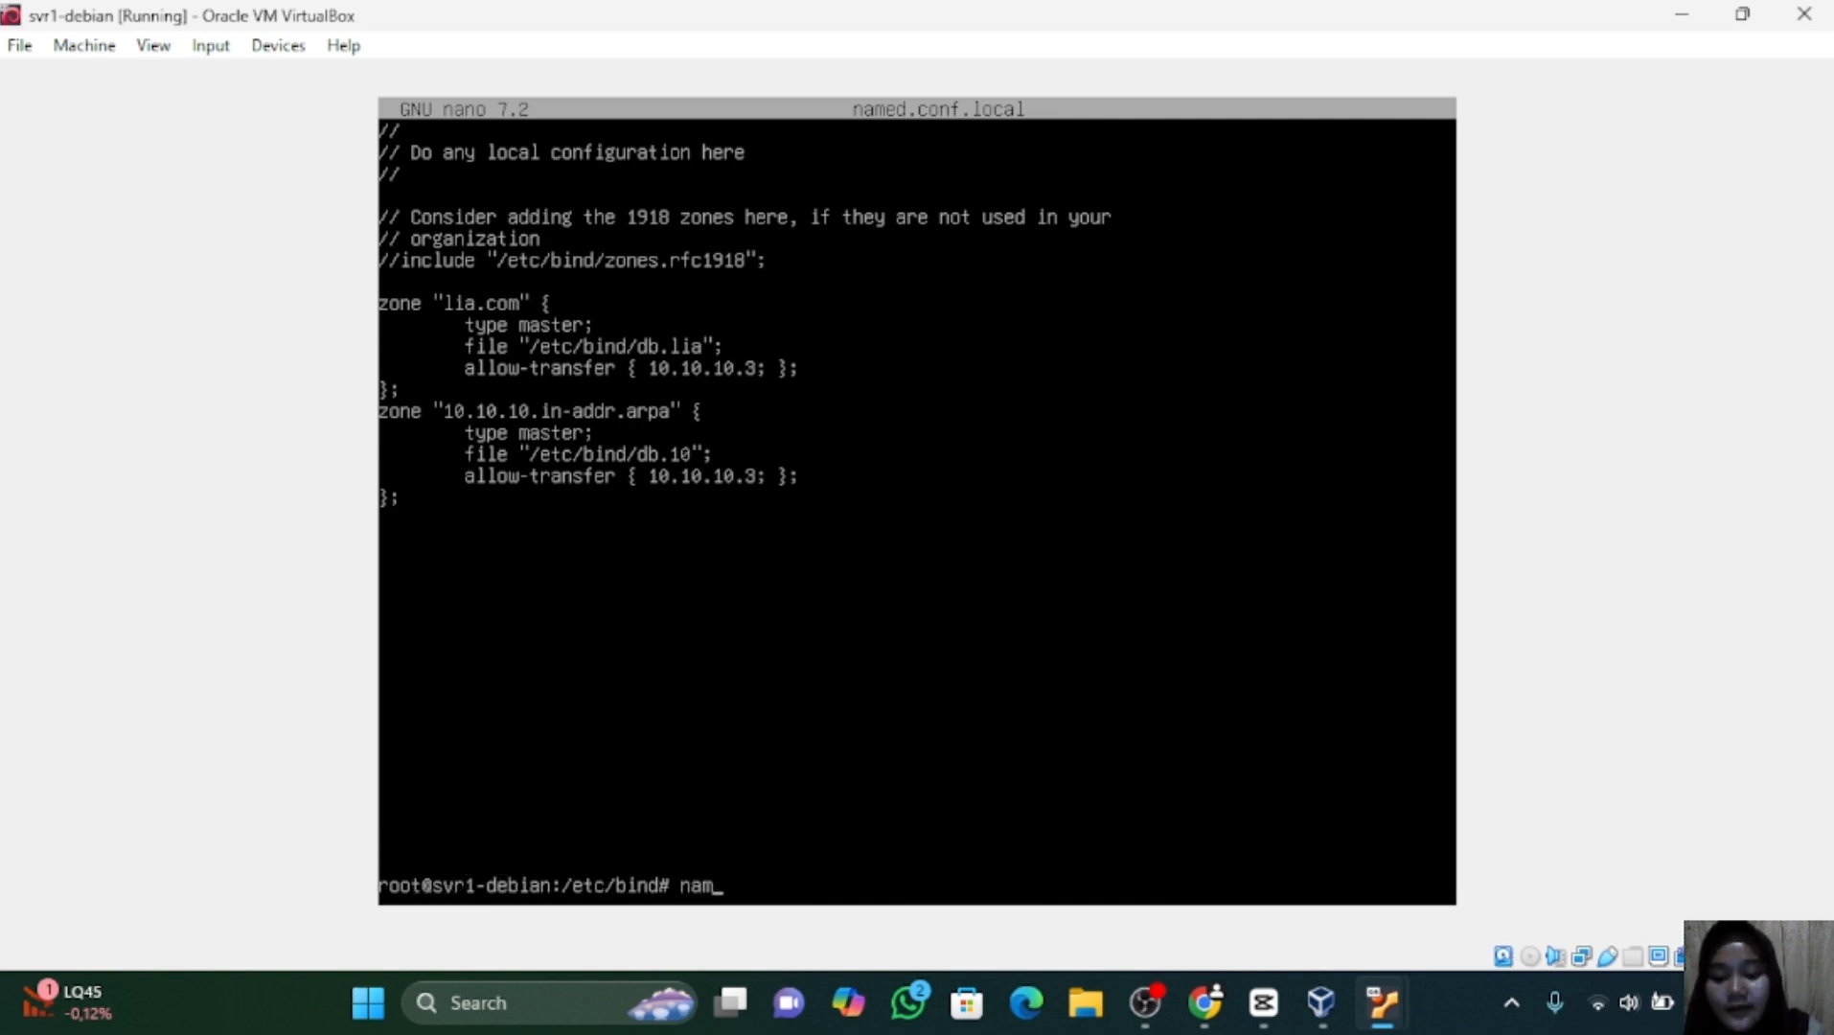
pyautogui.write('ed-')
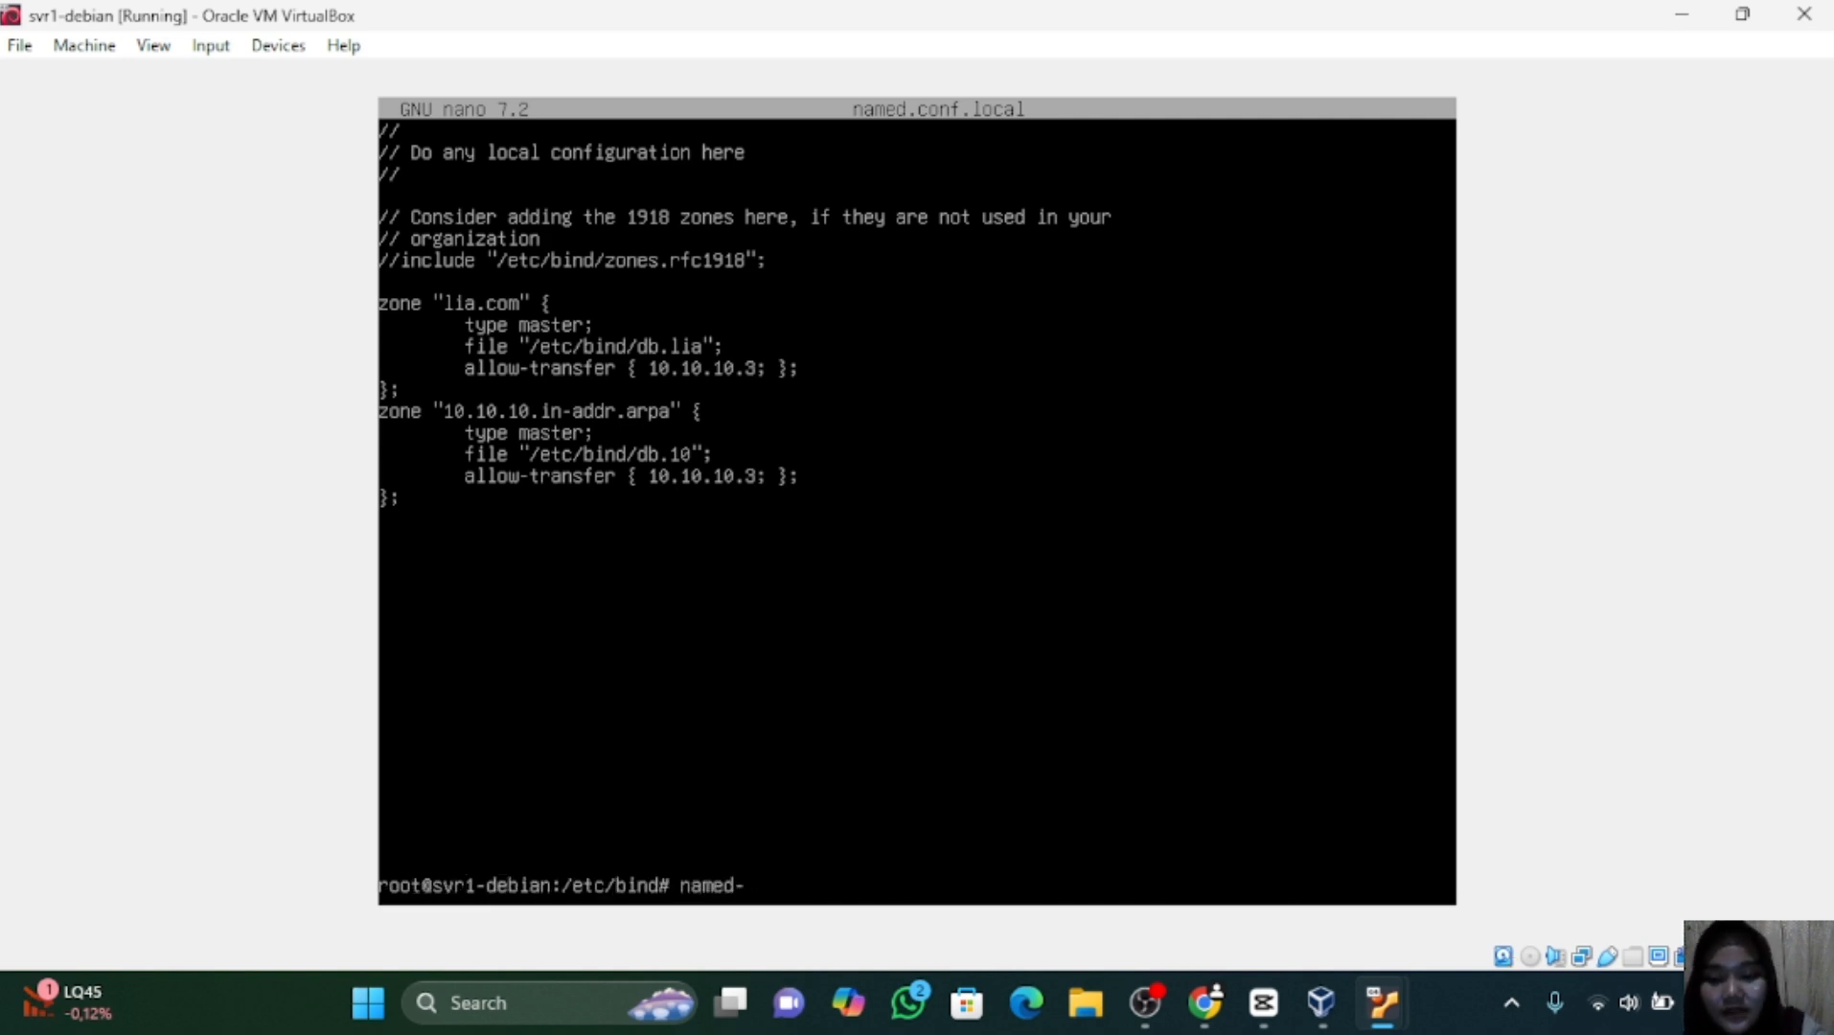
pyautogui.write('check')
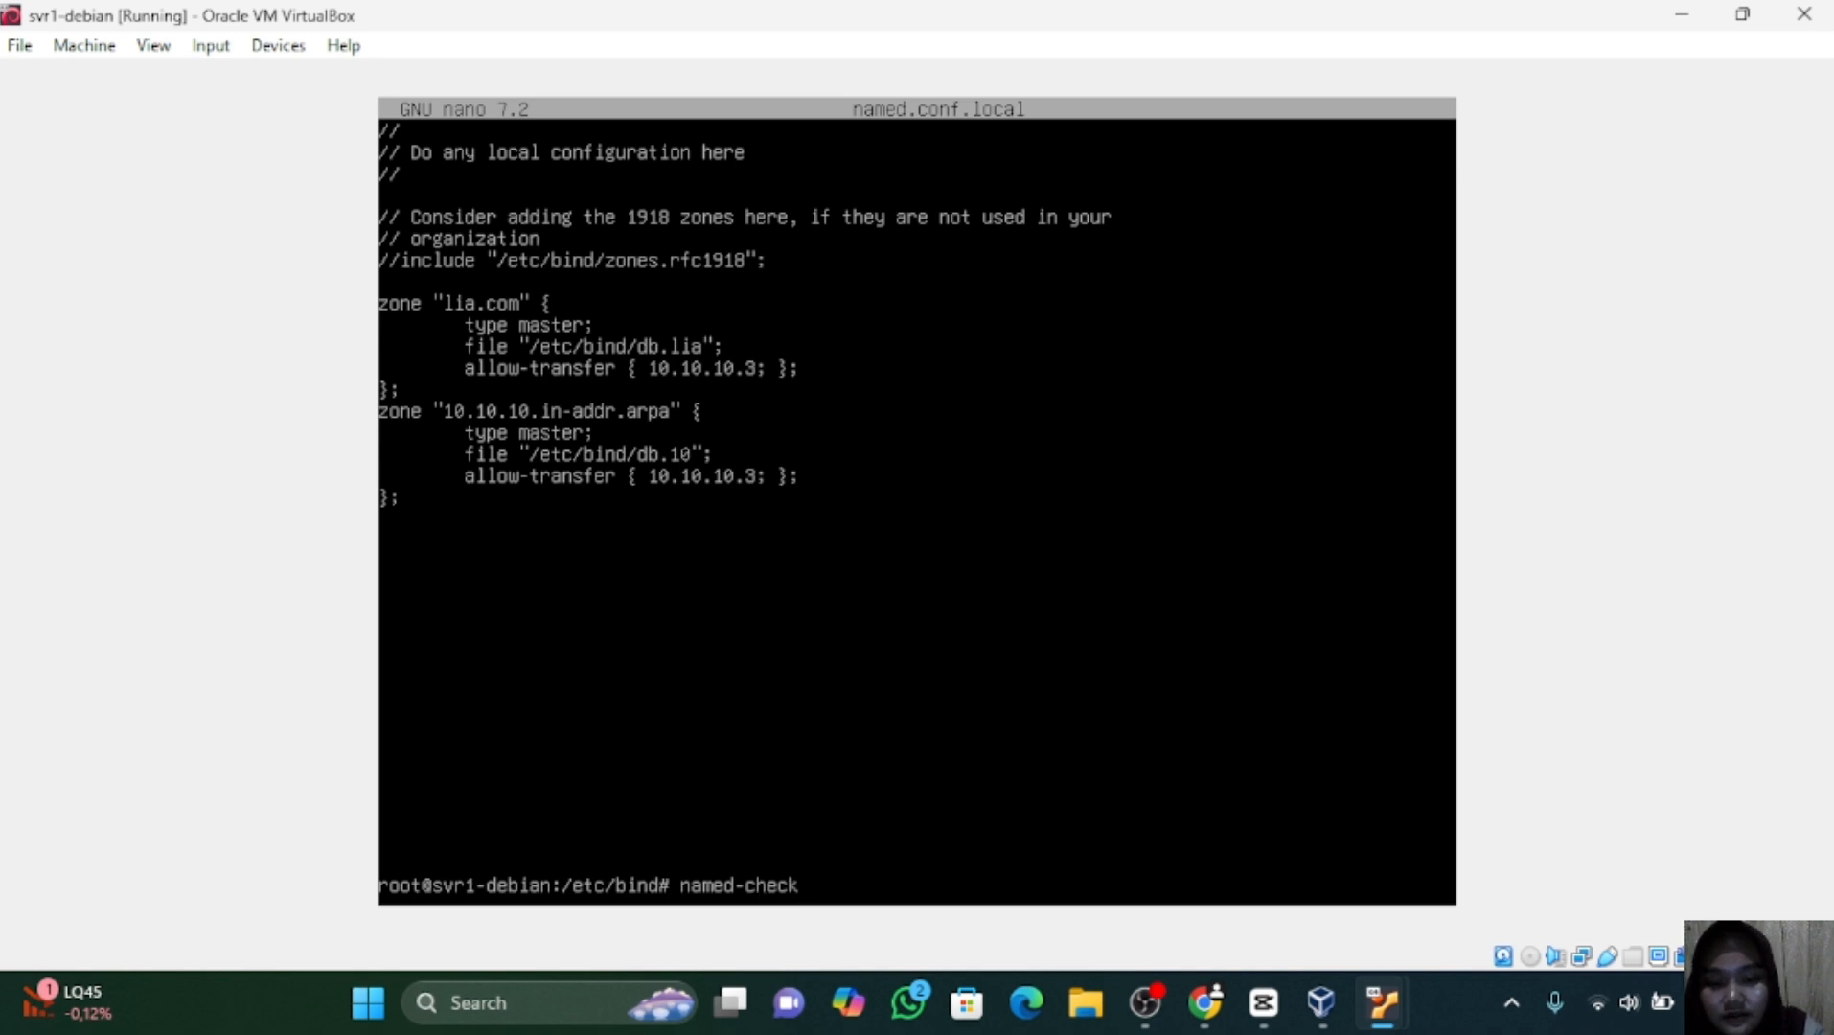
pyautogui.write('conf')
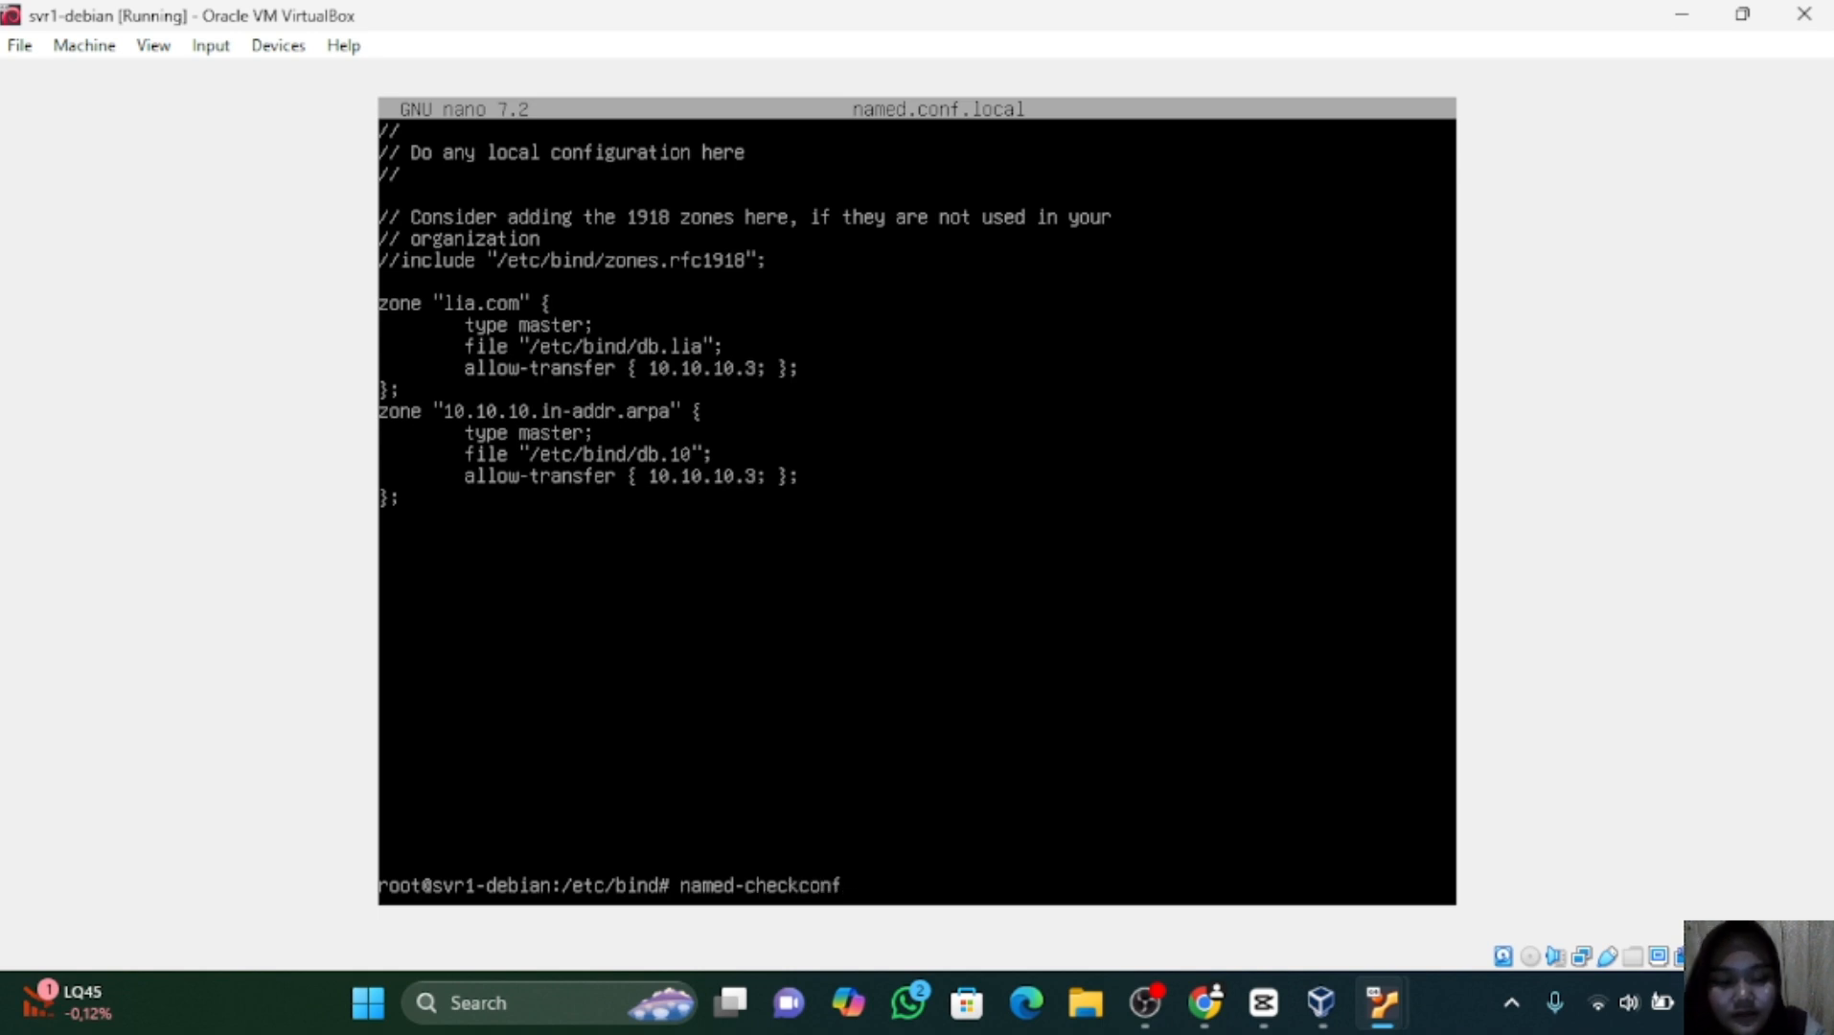
pyautogui.press('Return')
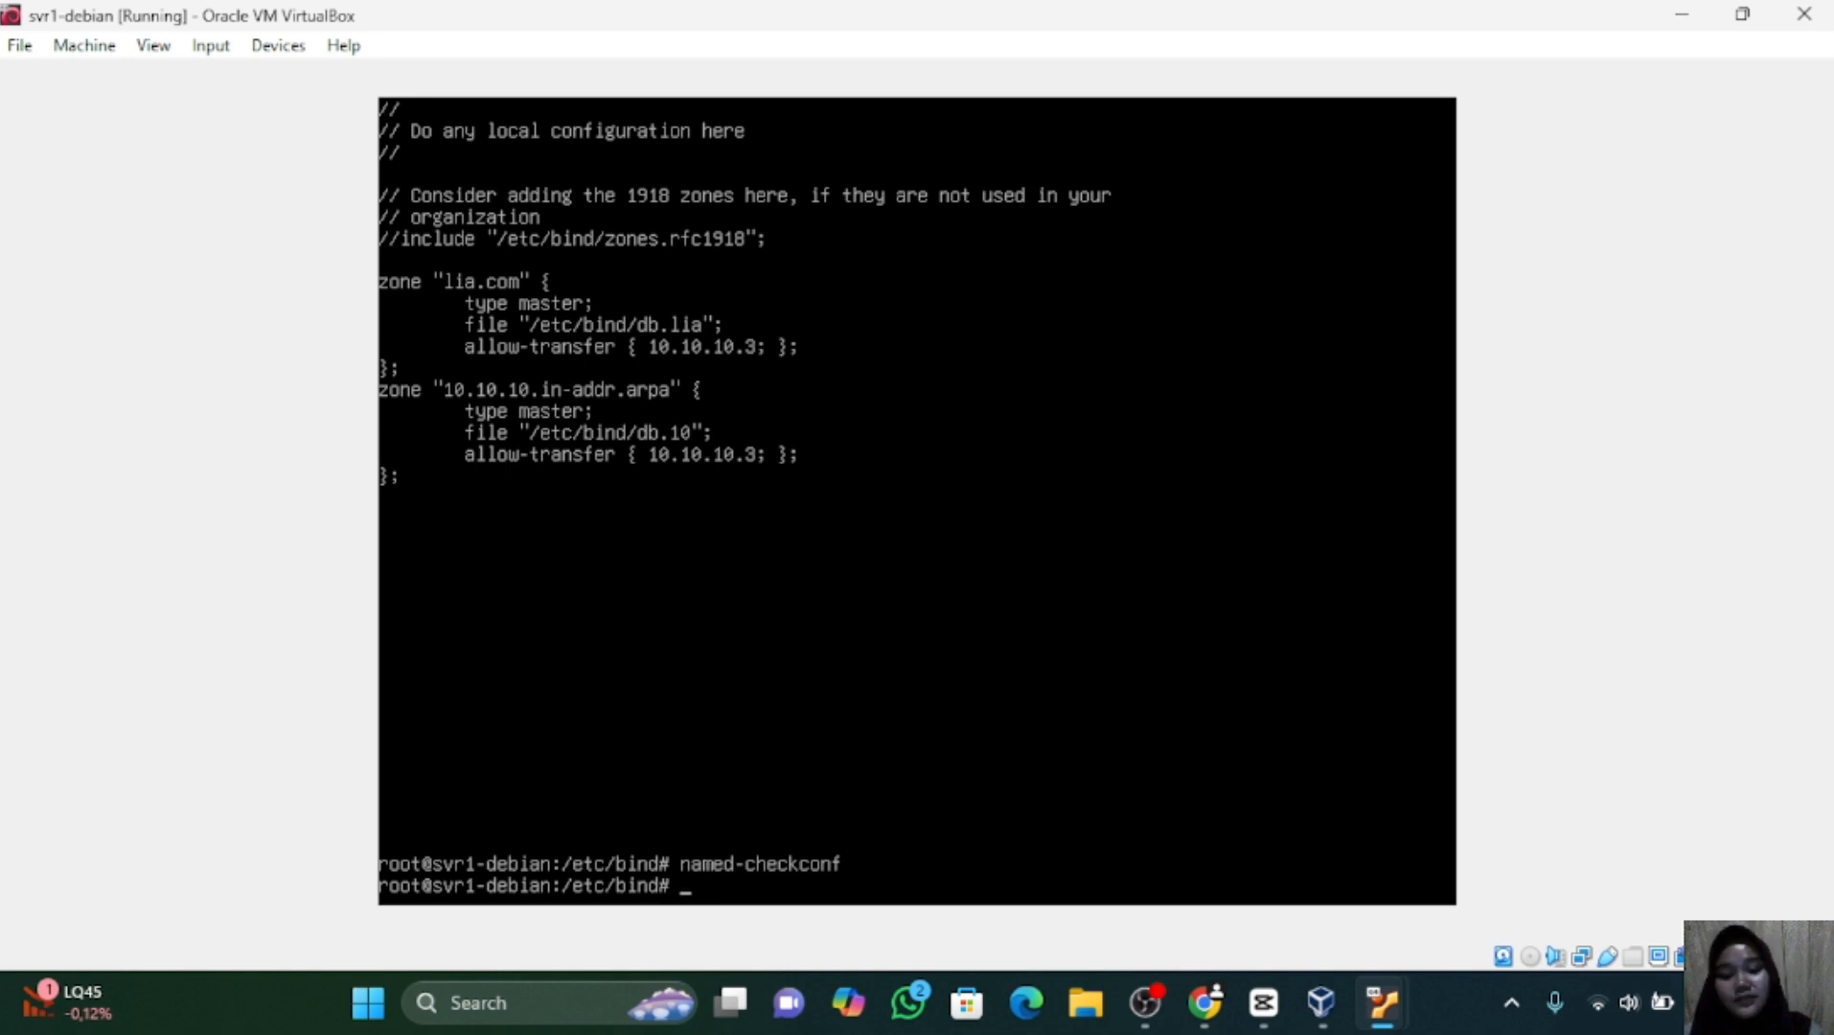
# Open the forward zone file db.lia for editing in nano.
pyautogui.write('nano d')
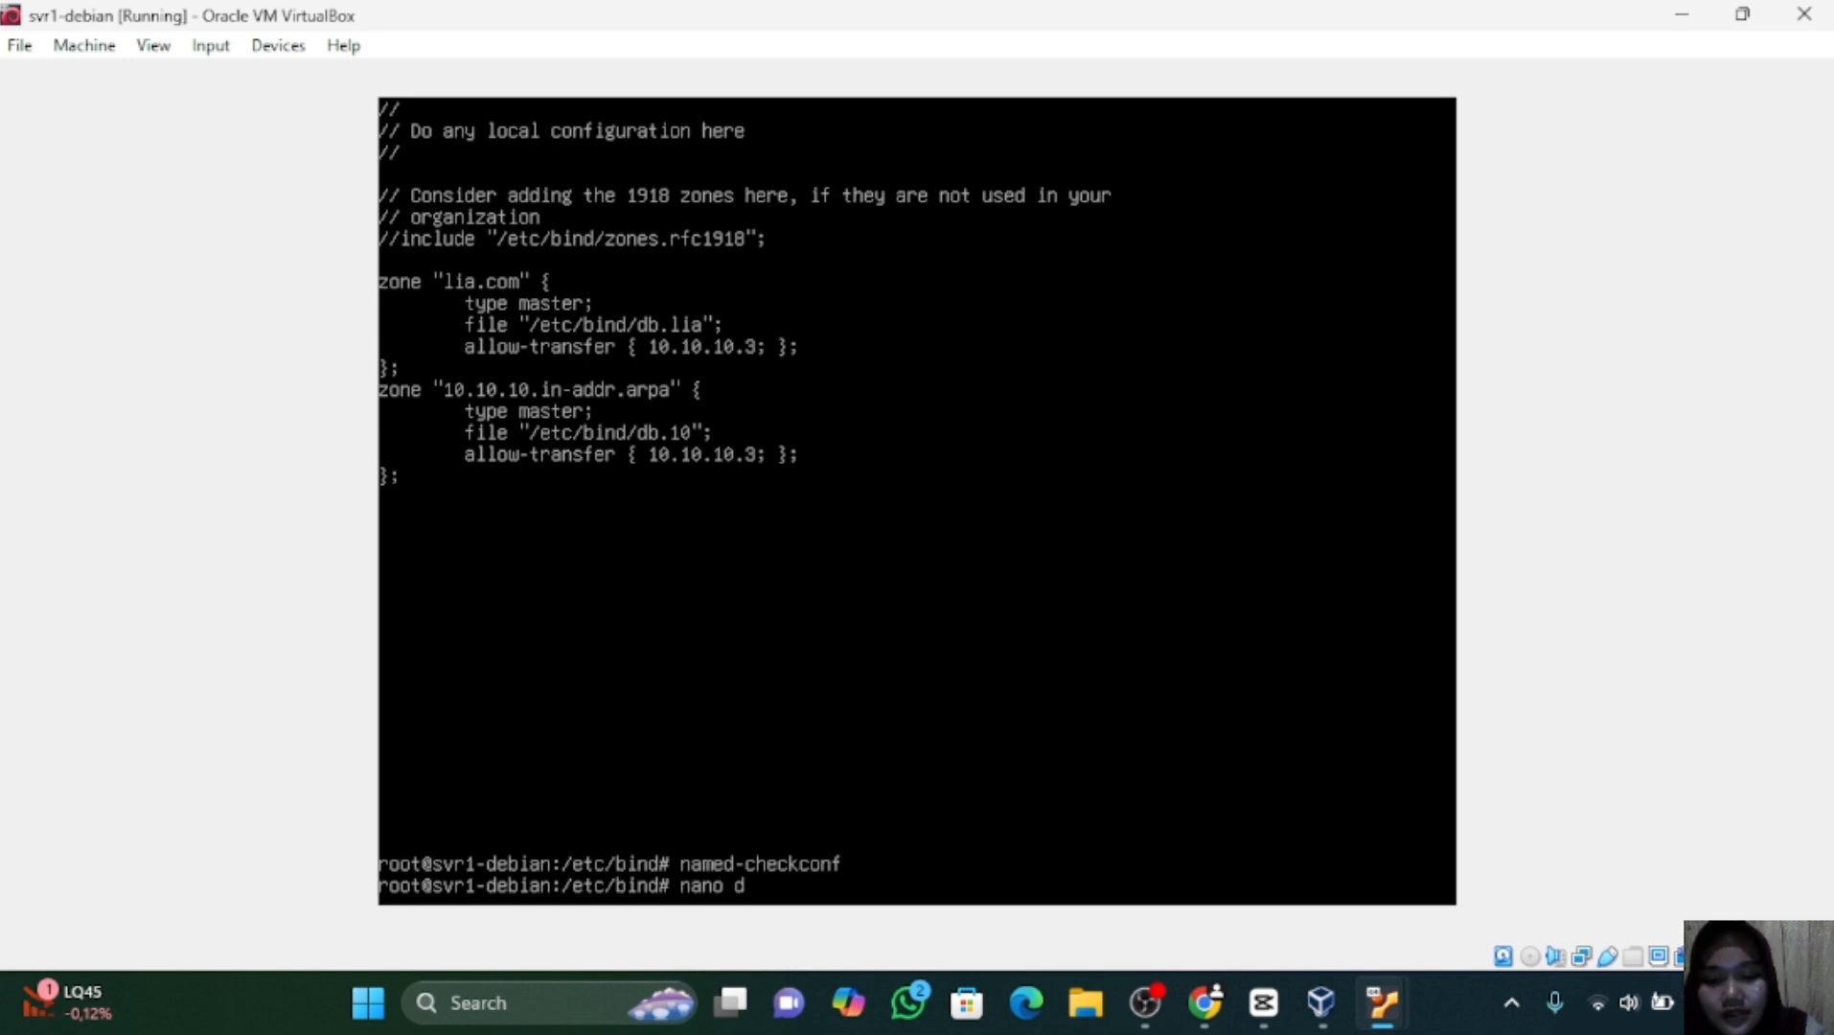
pyautogui.write('b.')
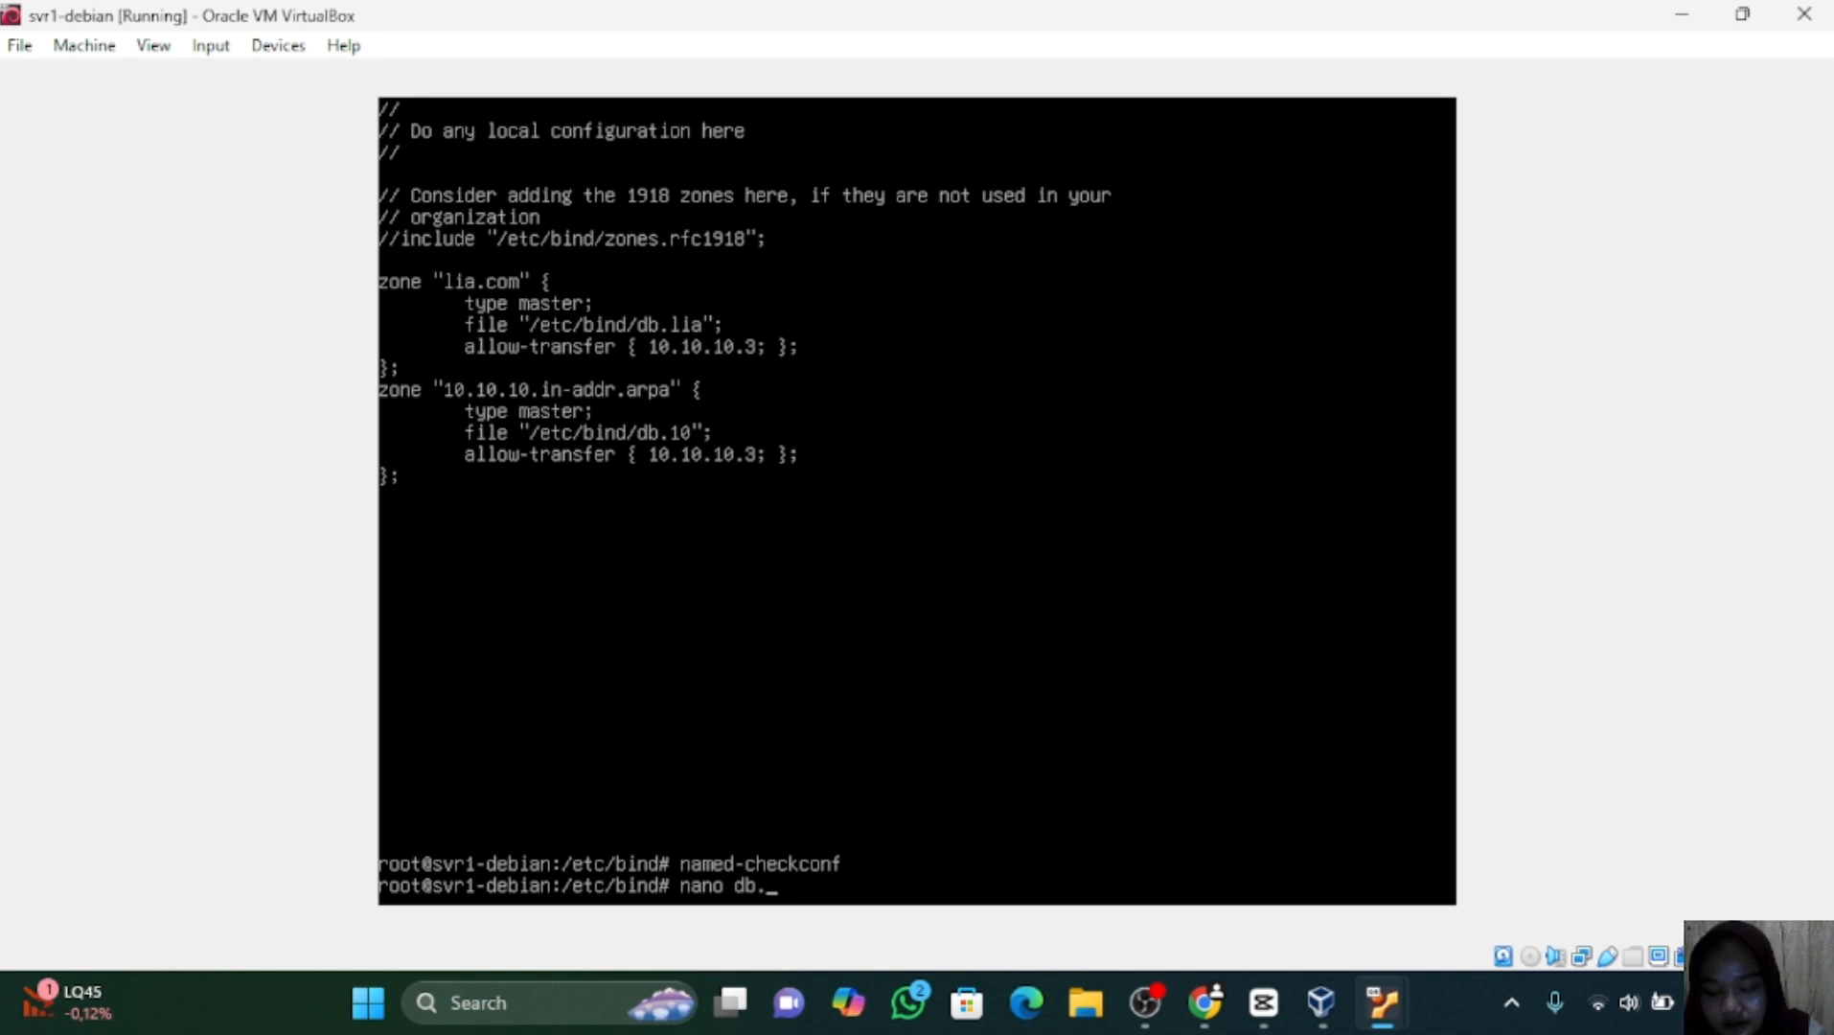
pyautogui.write('lia')
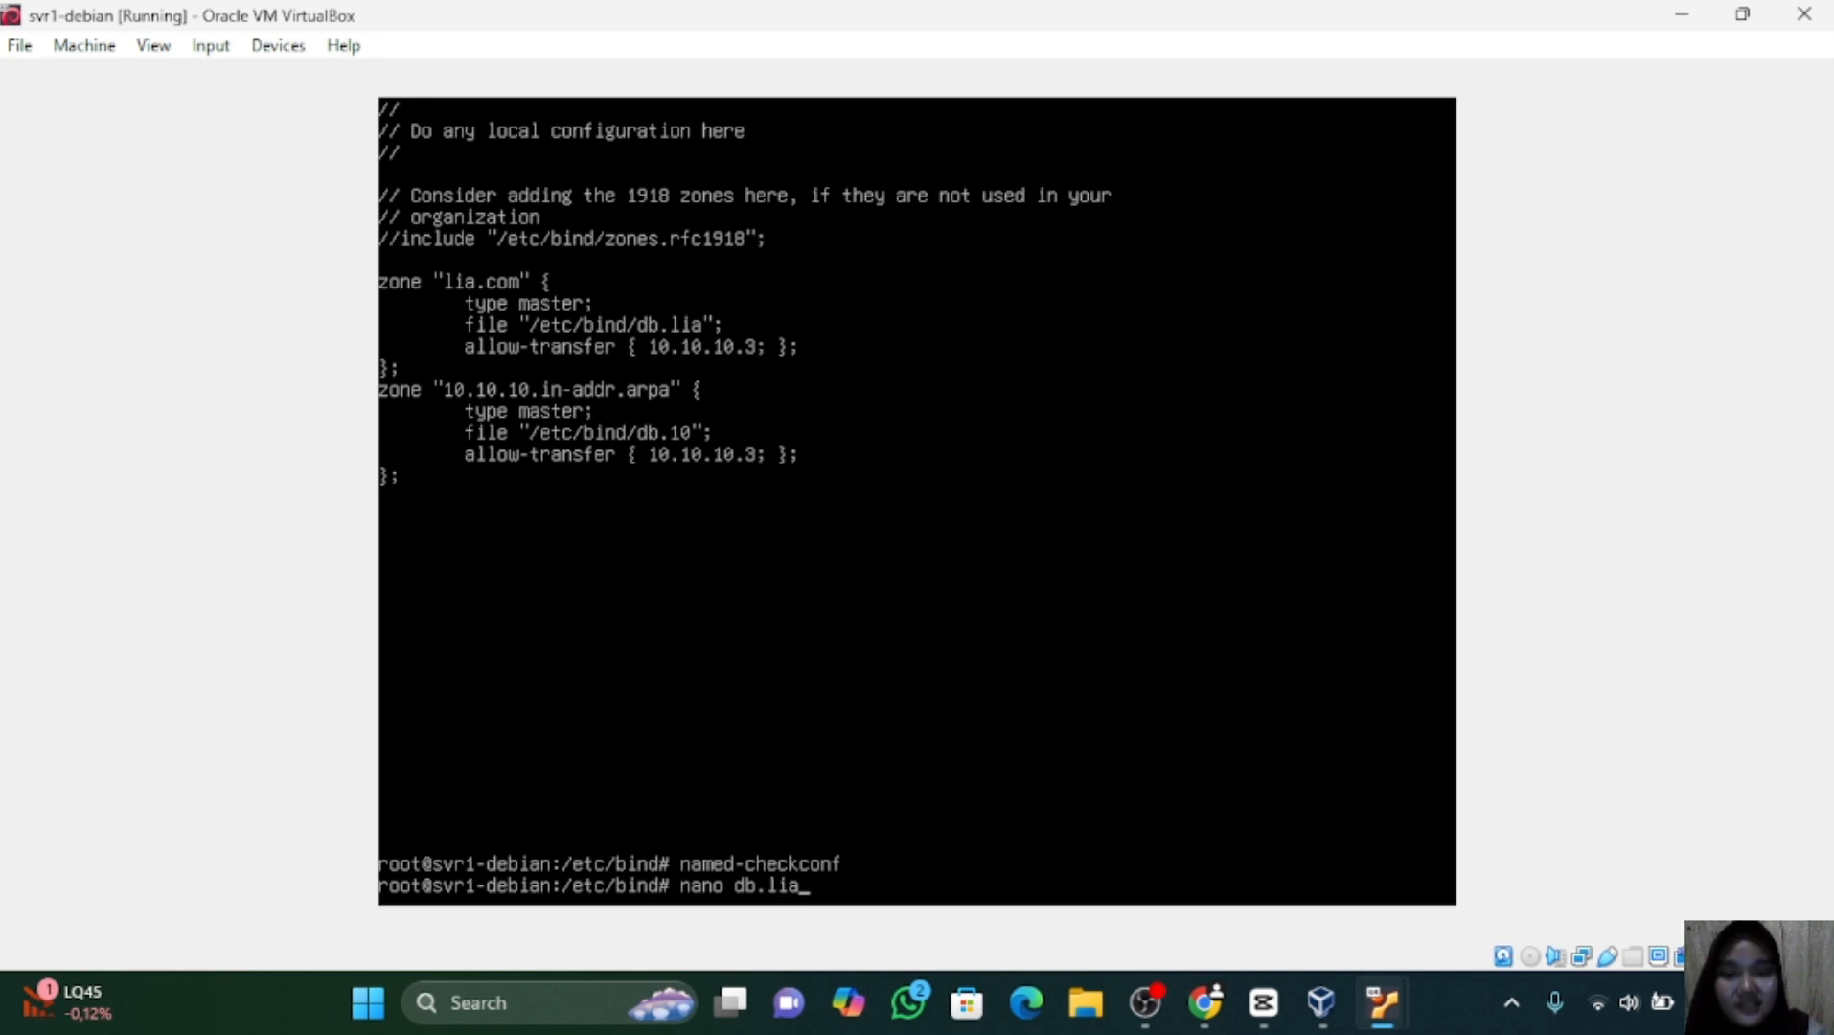
pyautogui.press('Return')
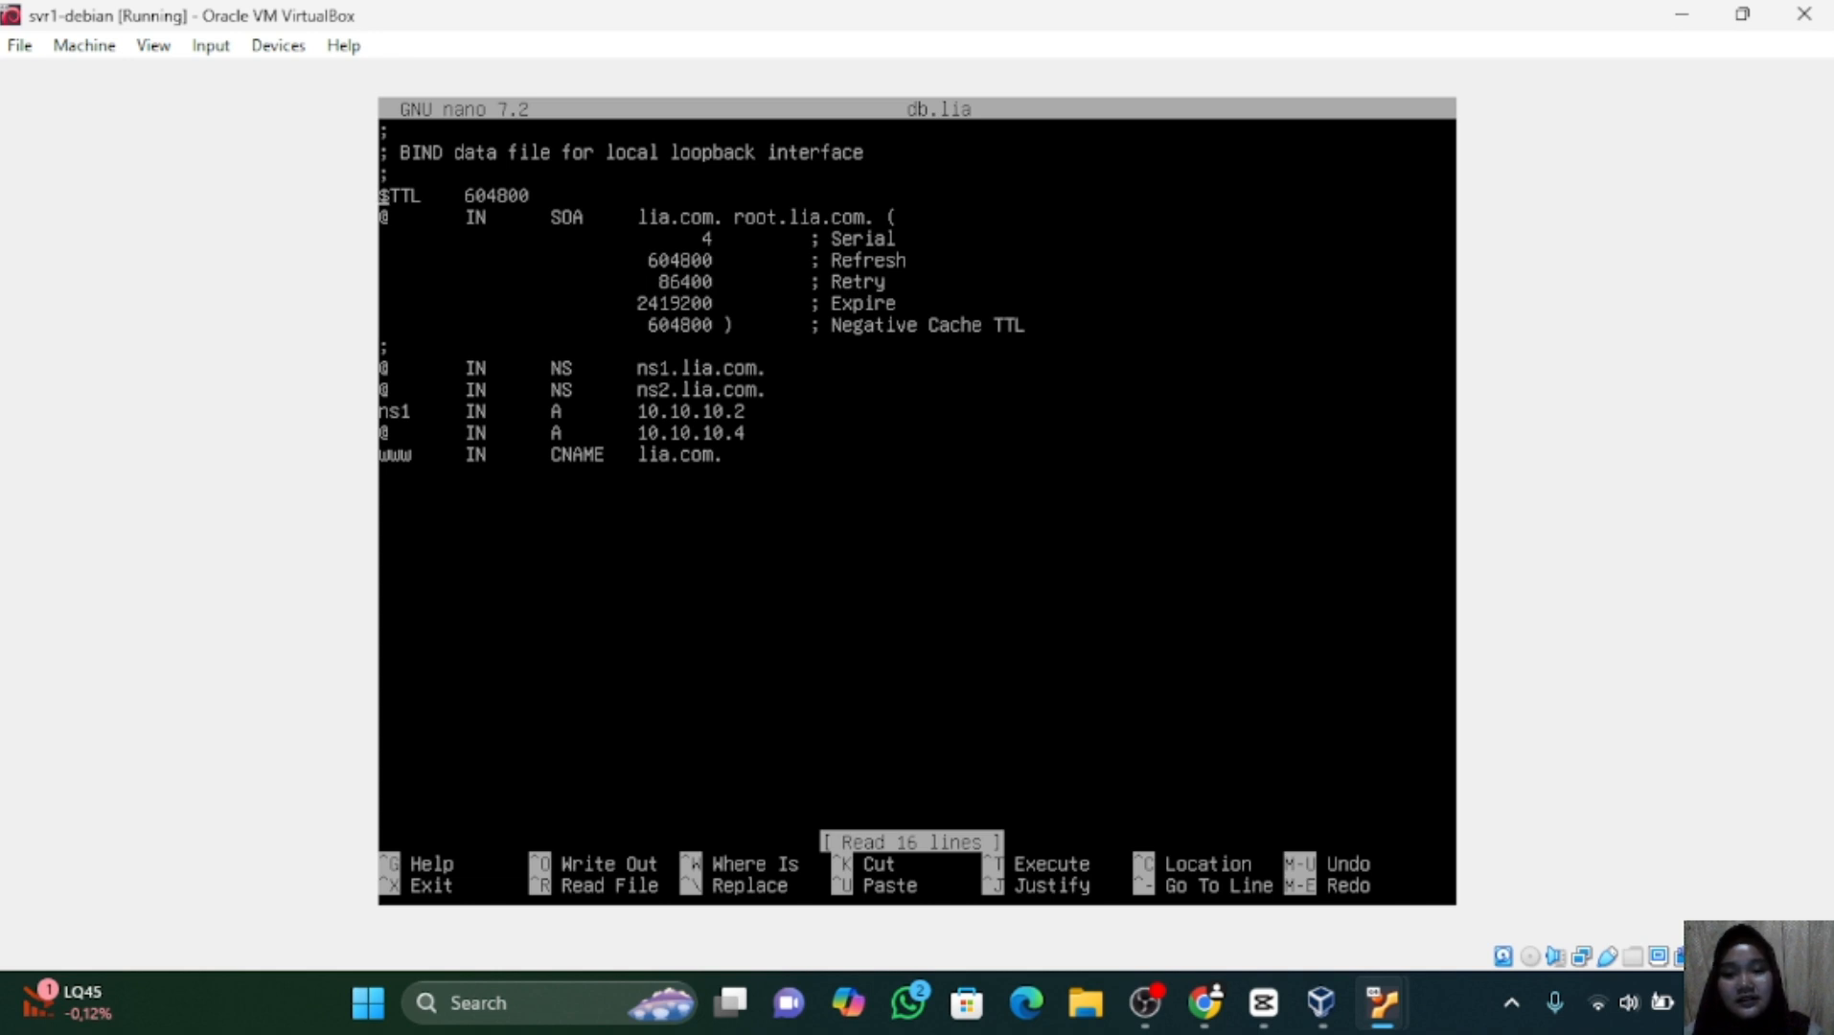
# Set the serial number in the SOA record of db.lia to 5.
pyautogui.press('Right')
pyautogui.press('Right')
pyautogui.press('Right')
pyautogui.press('Right')
pyautogui.press('Right')
pyautogui.press('Right')
pyautogui.press('Right')
pyautogui.press('Right')
pyautogui.press('Right')
pyautogui.press('Right')
pyautogui.press('Right')
pyautogui.press('Right')
pyautogui.press('Right')
pyautogui.press('Right')
pyautogui.press('Right')
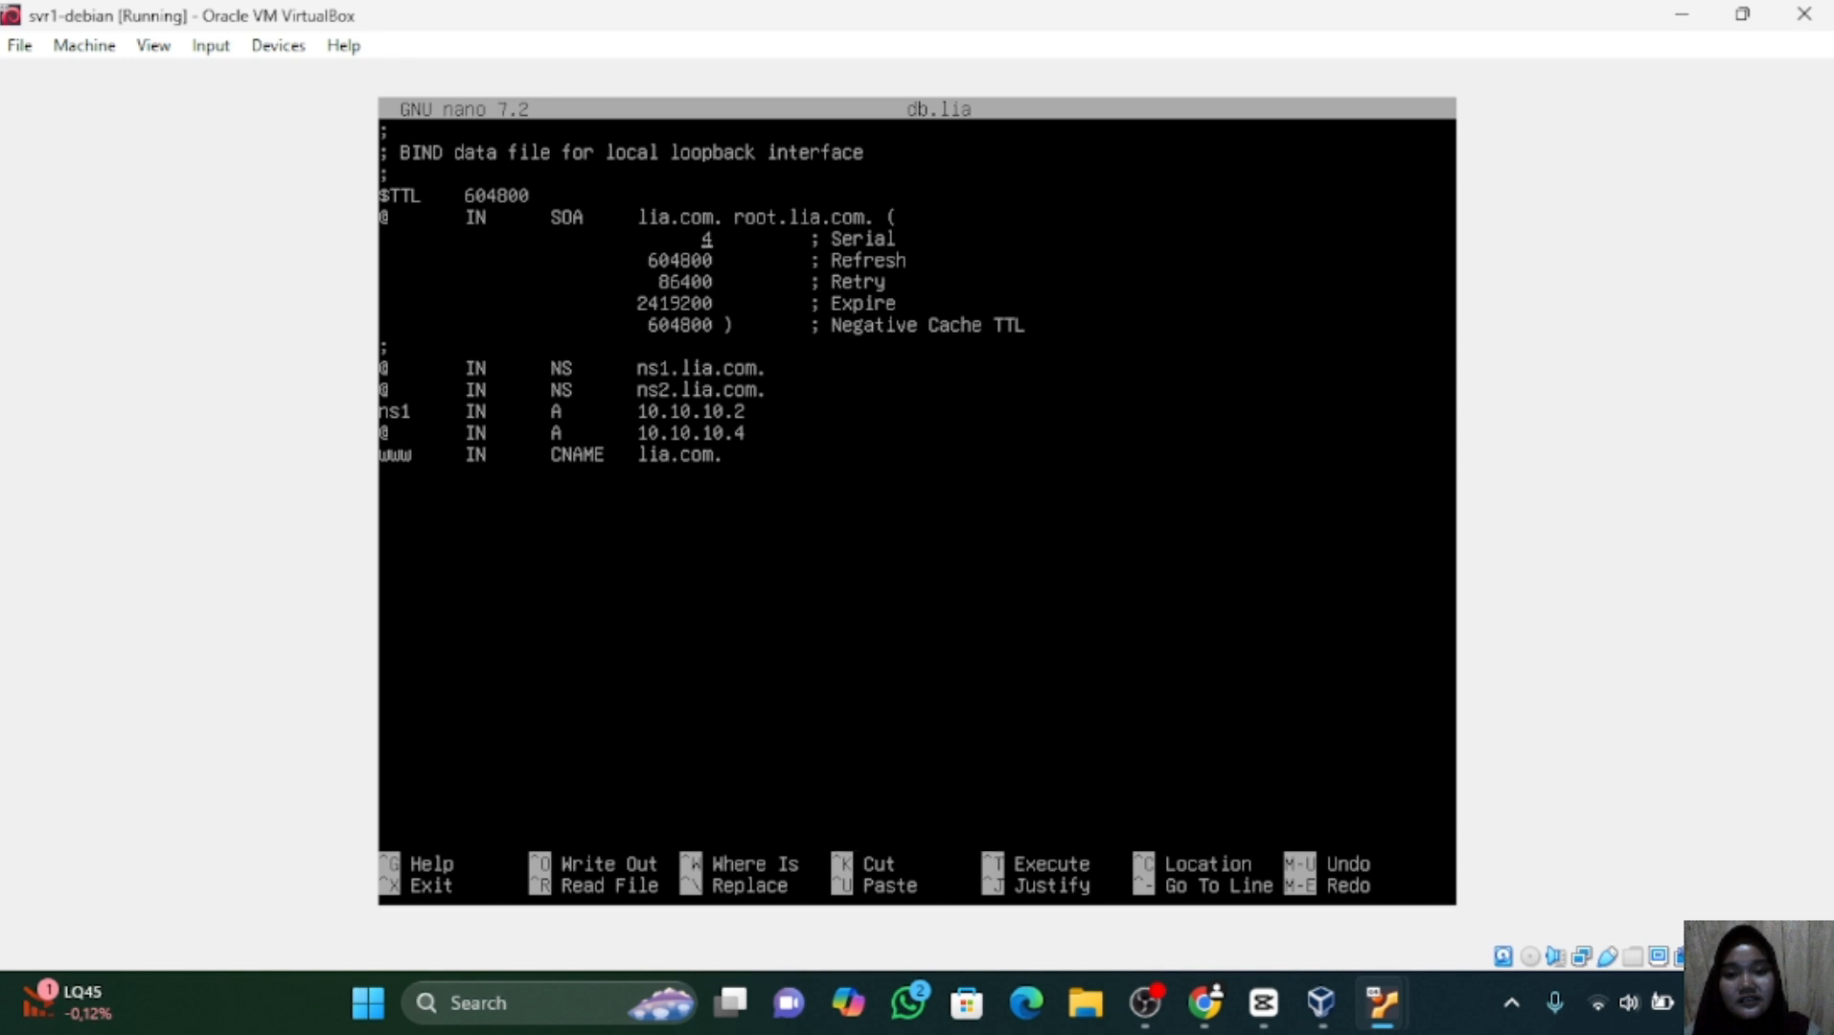
pyautogui.press('BackSpace')
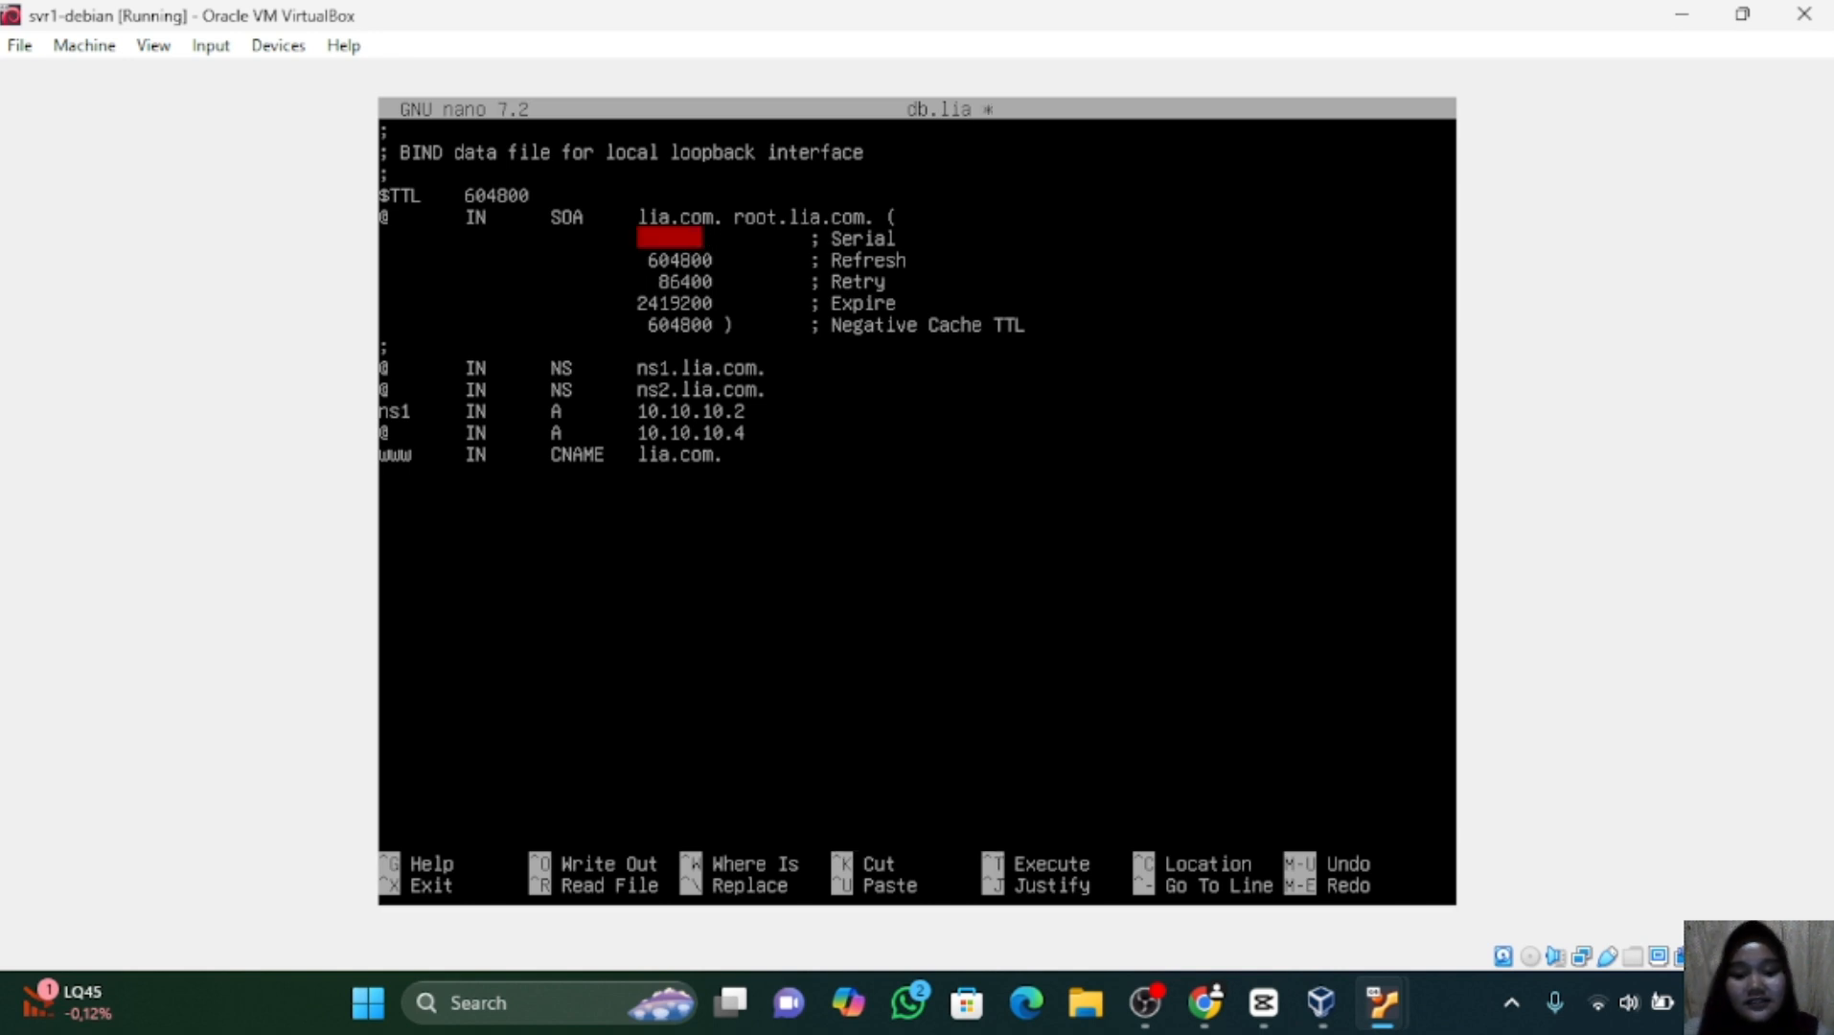
pyautogui.write('5')
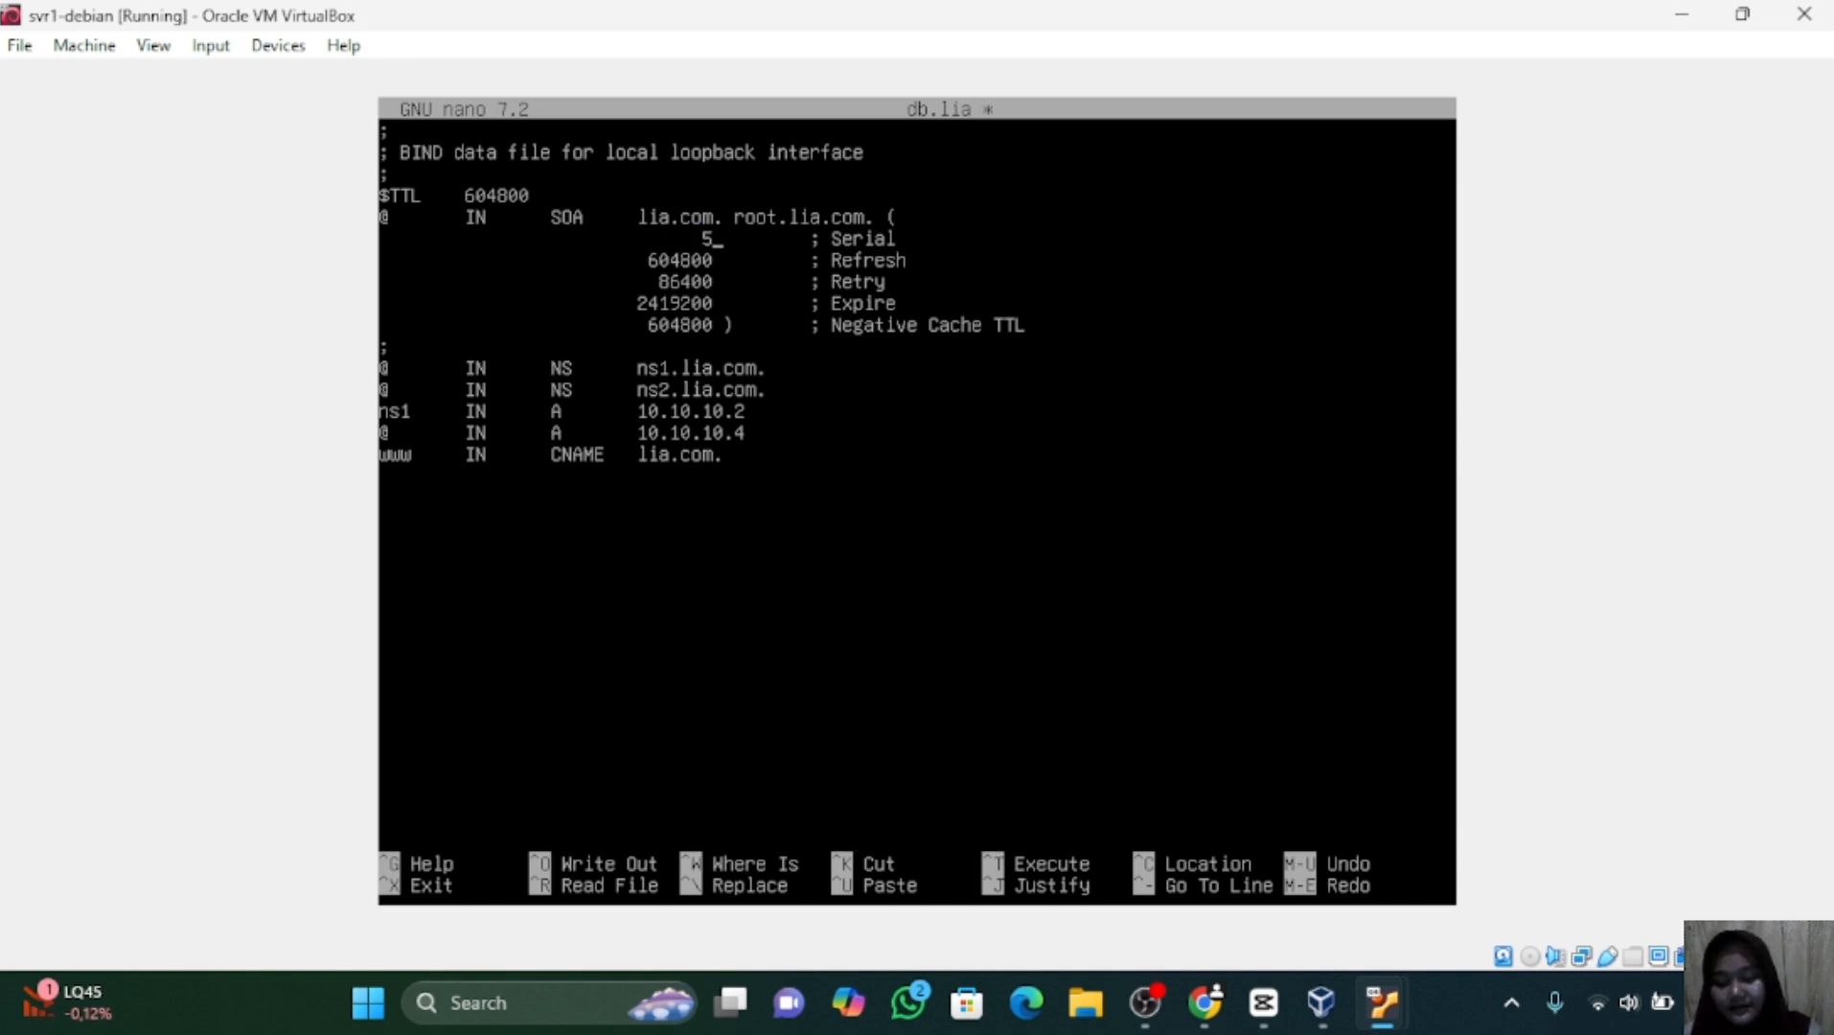
# Add the record "ns2 IN A 10.10.10.3" on a new line below the ns1 address record.
pyautogui.press('Down')
pyautogui.press('Down')
pyautogui.press('Down')
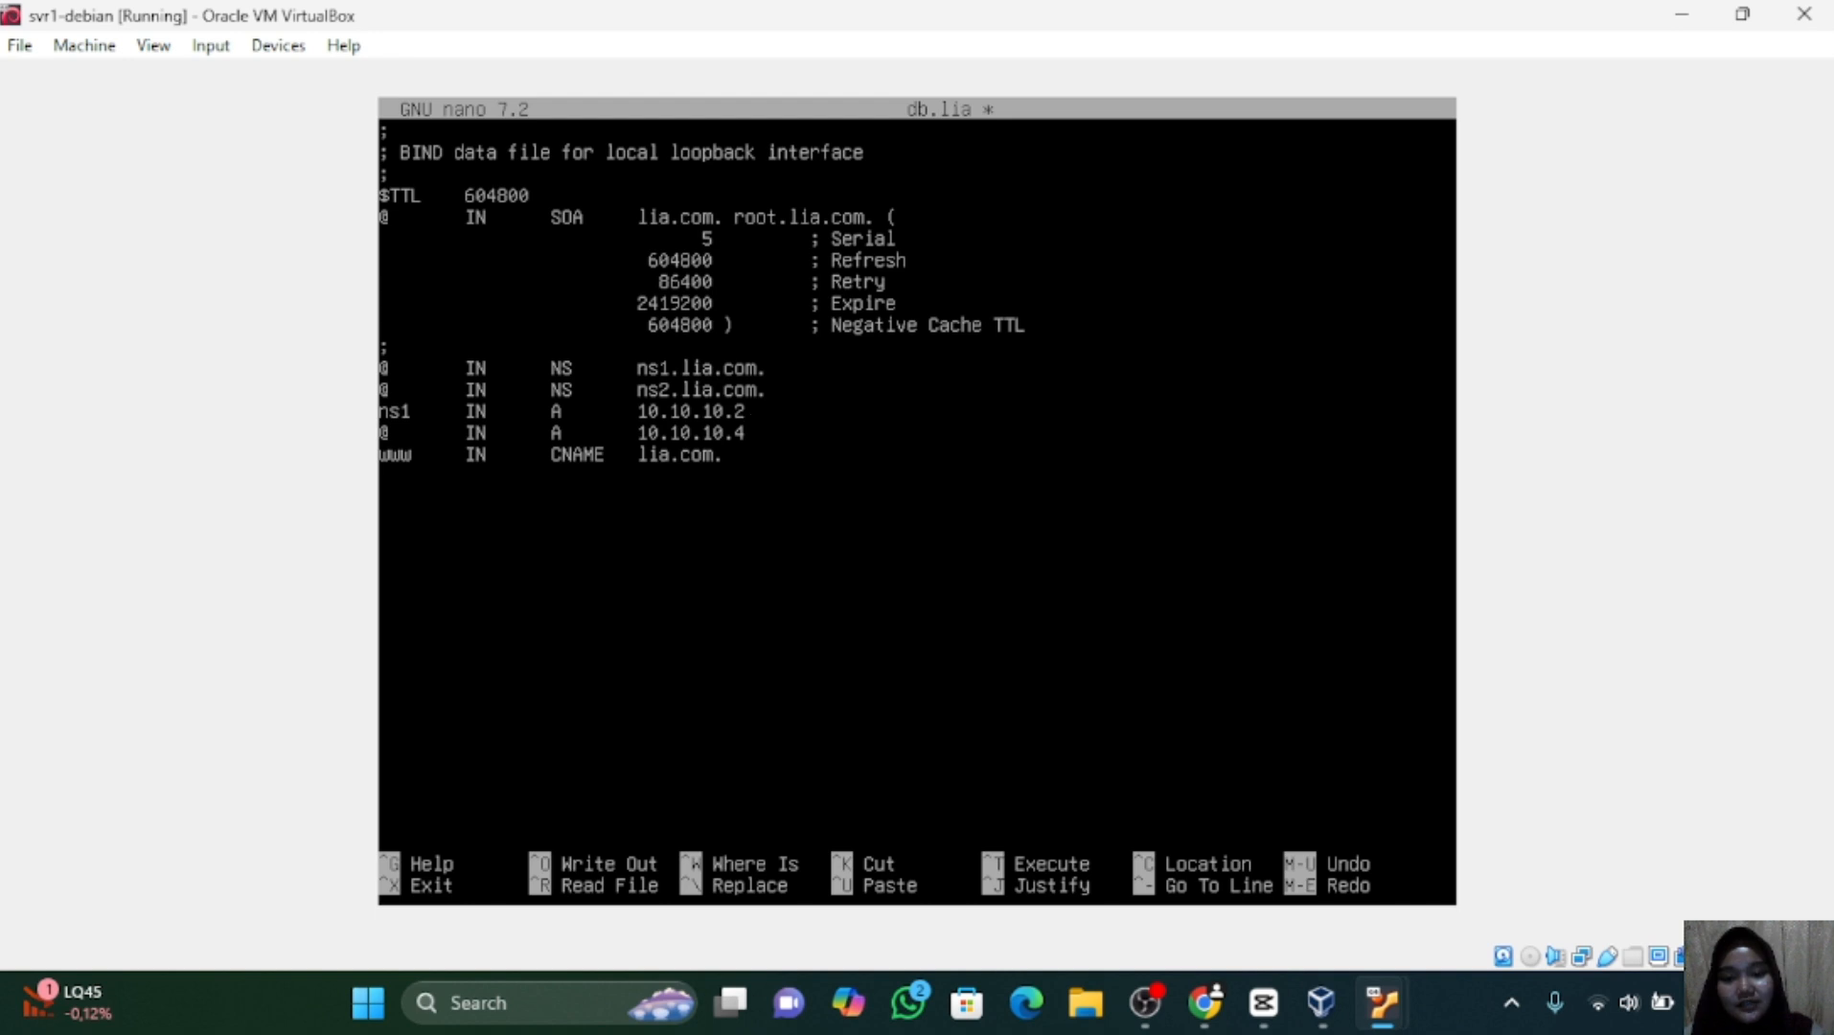
pyautogui.press('Return')
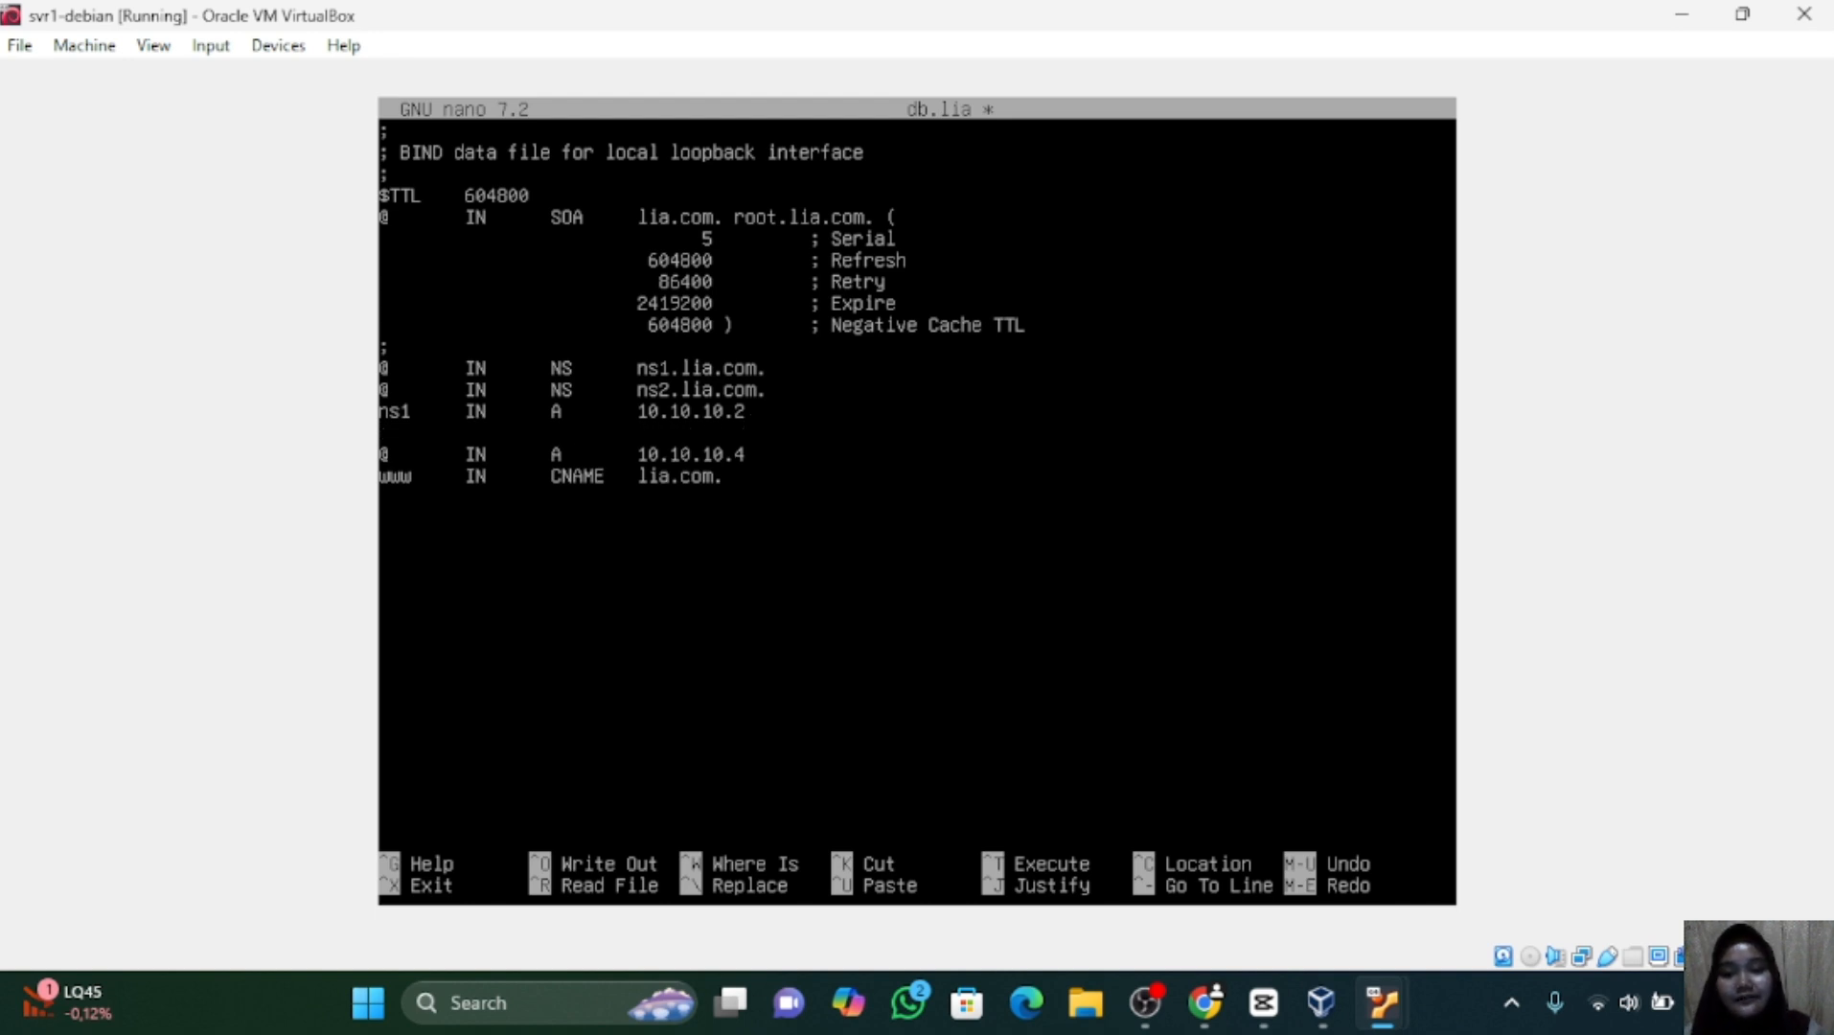
pyautogui.write('ns2')
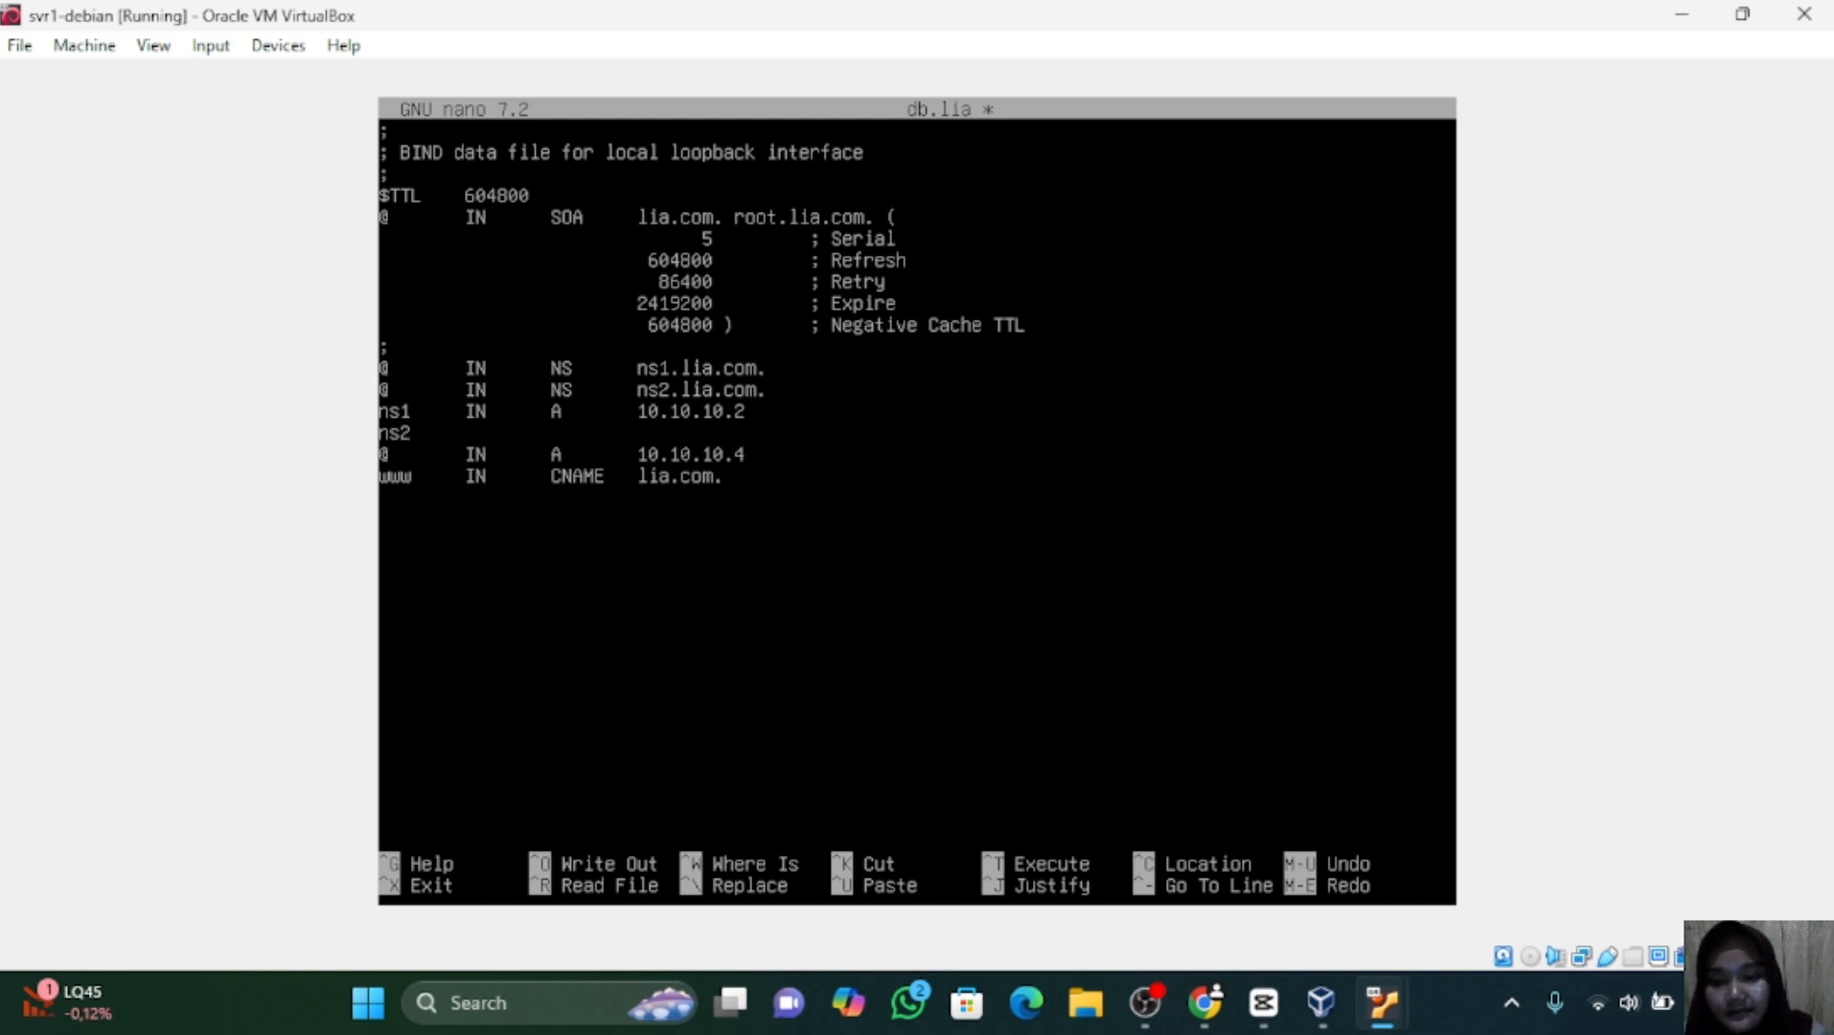
pyautogui.press('Tab')
pyautogui.write('IN\t')
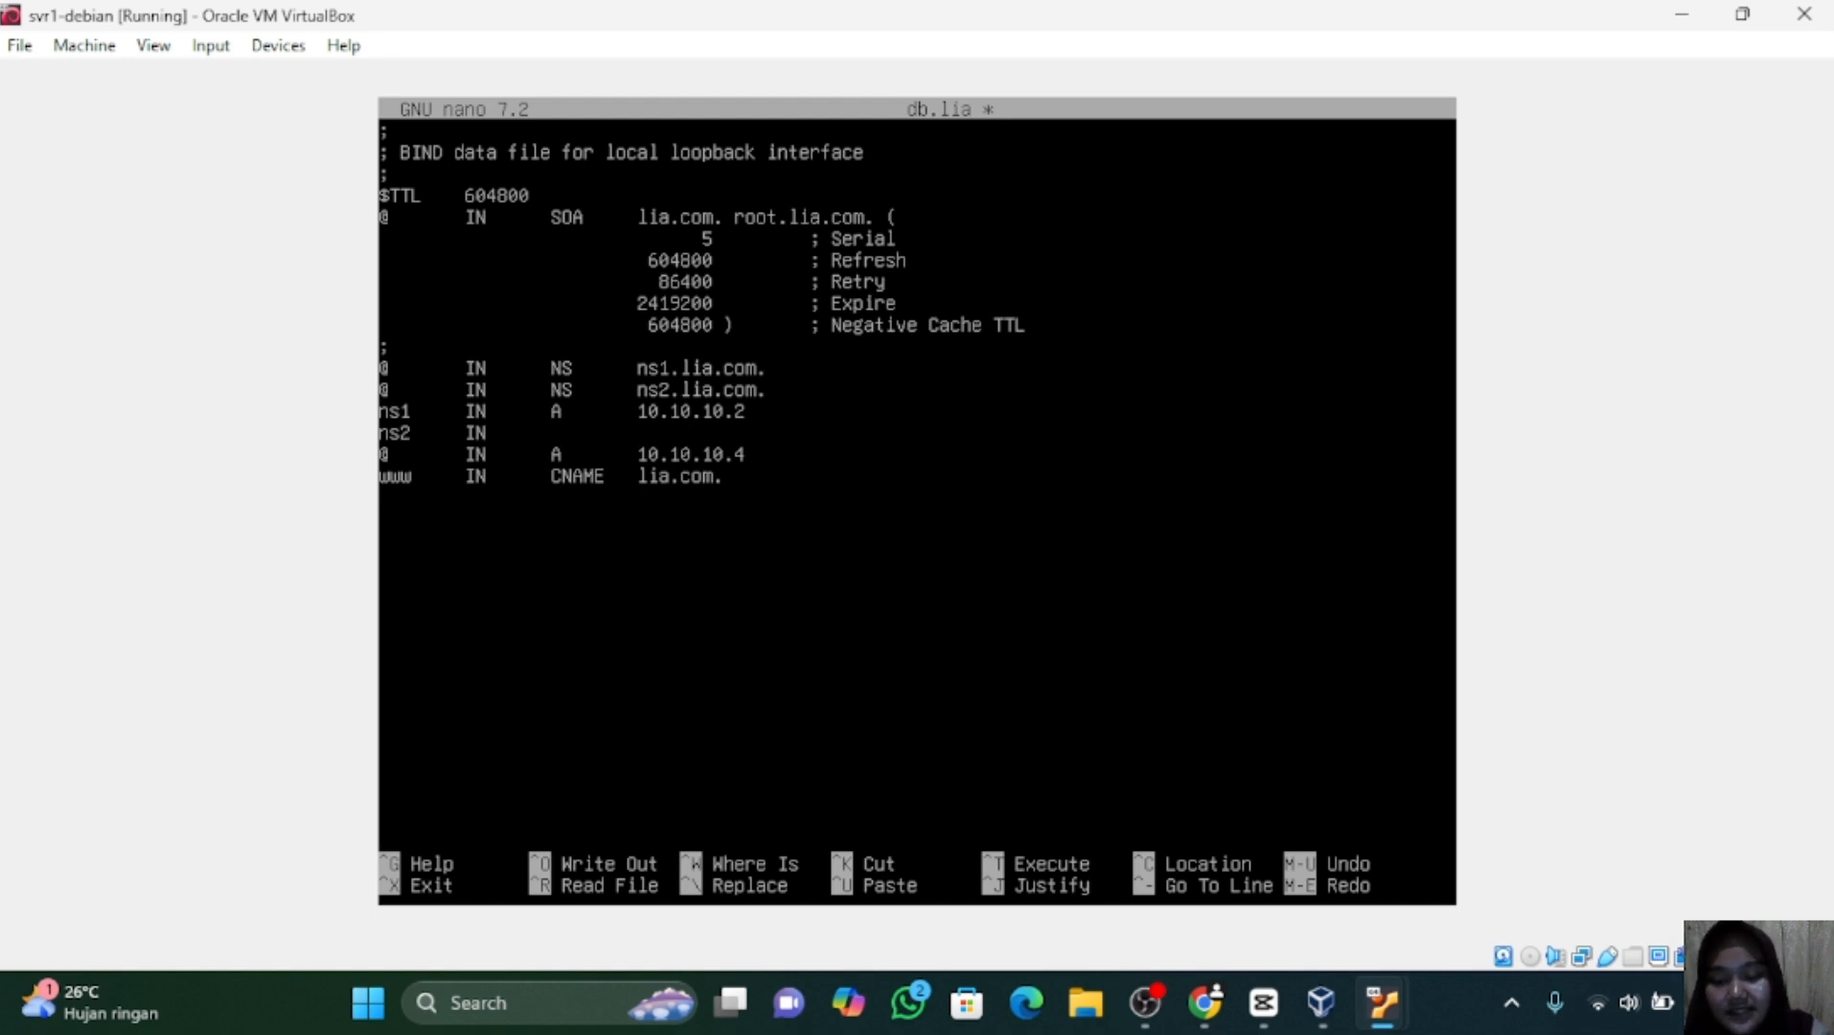
pyautogui.write('A\t')
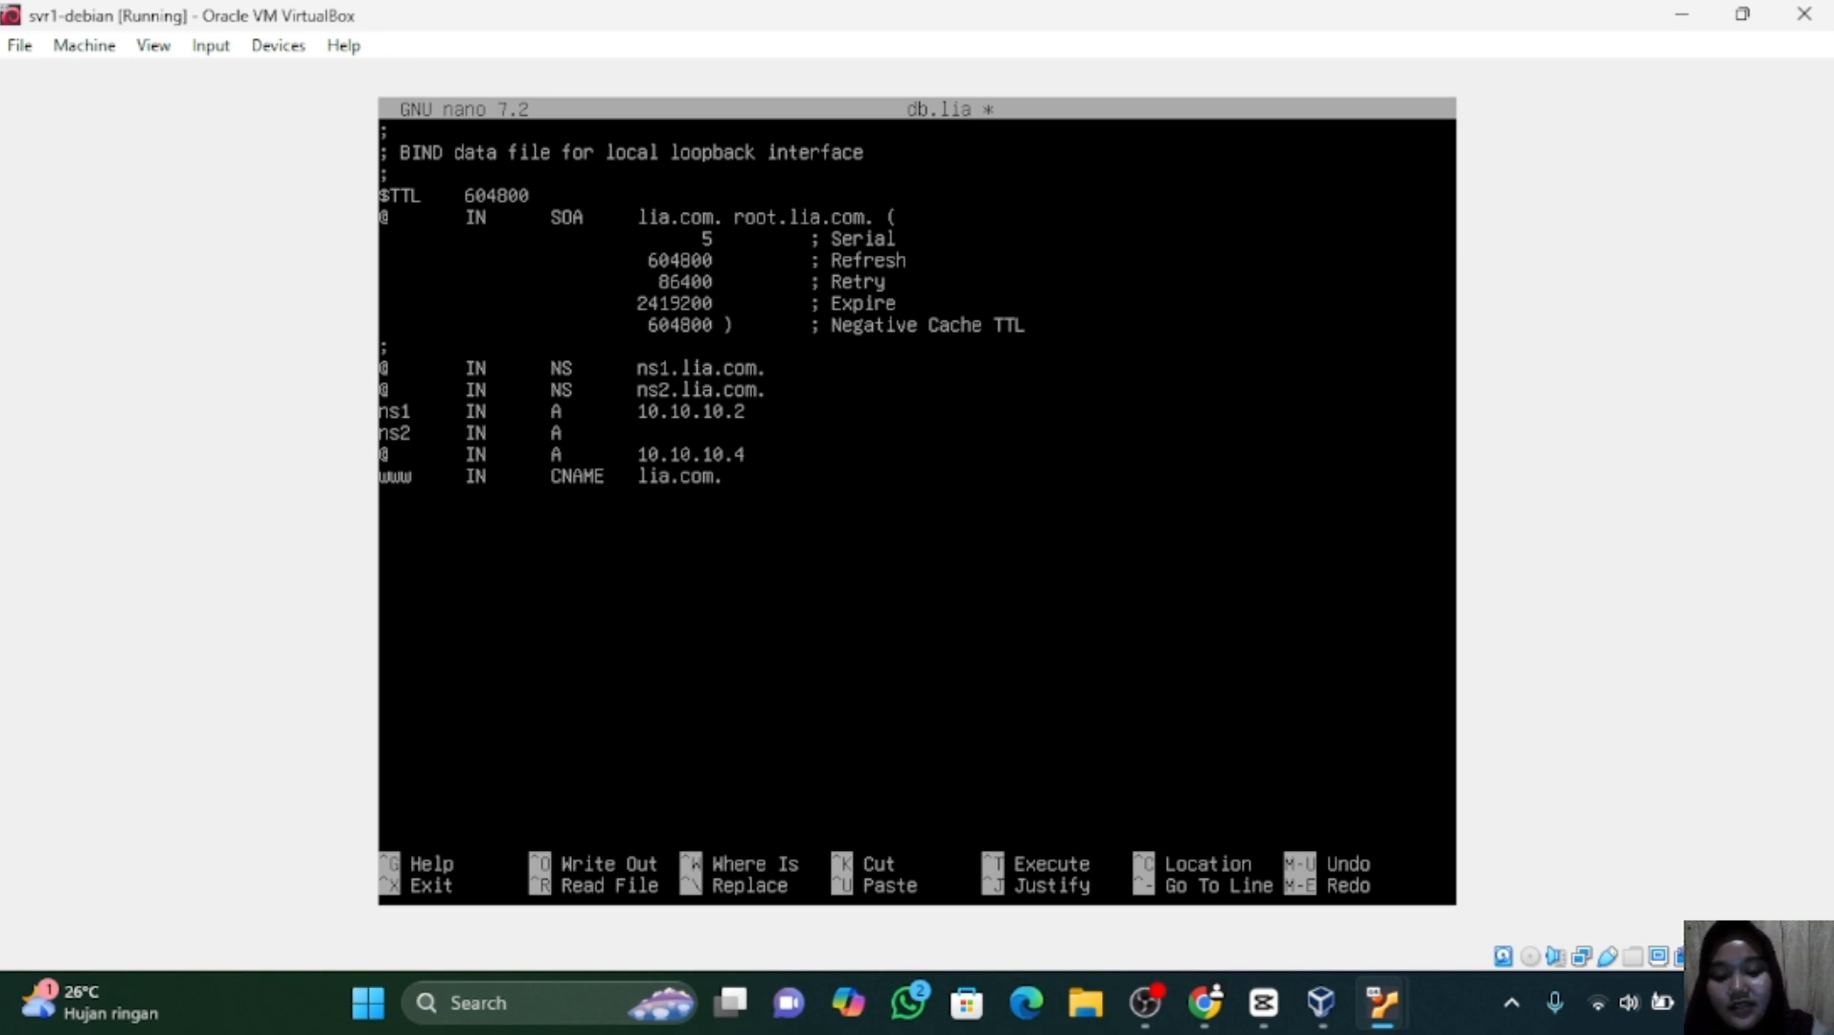
pyautogui.write('10.10.1')
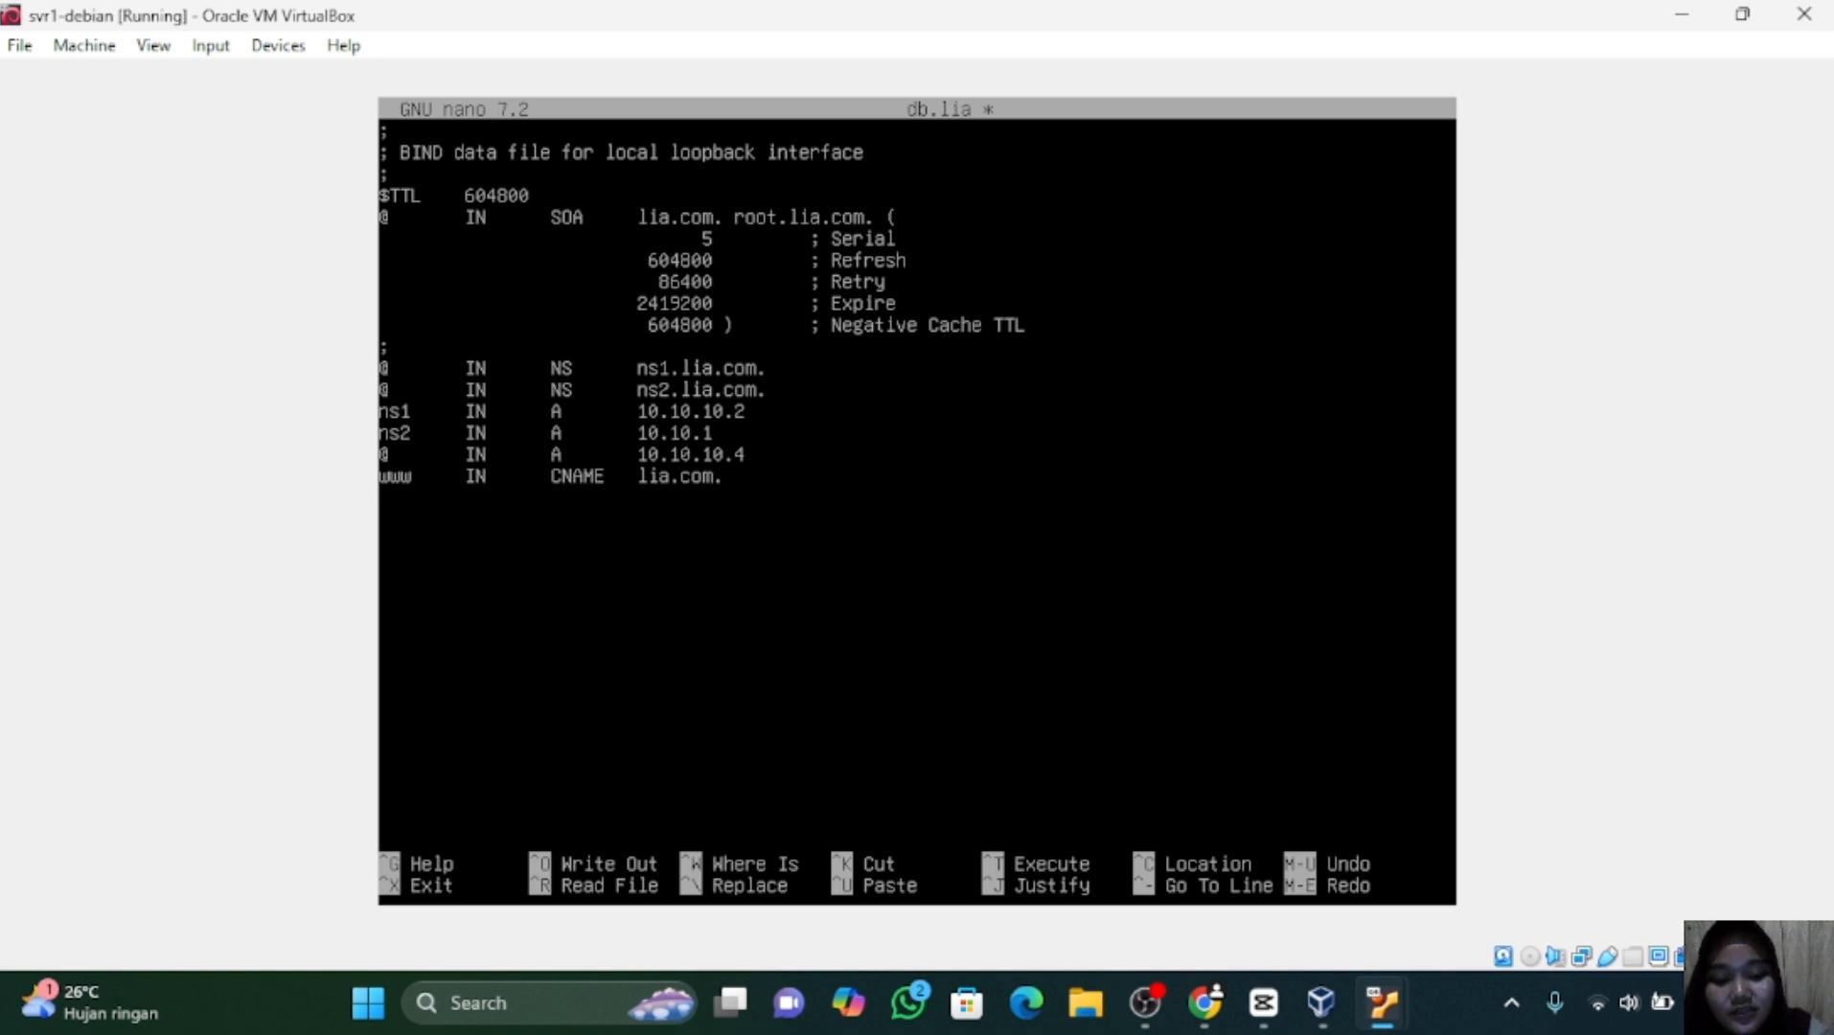
pyautogui.write('0.3')
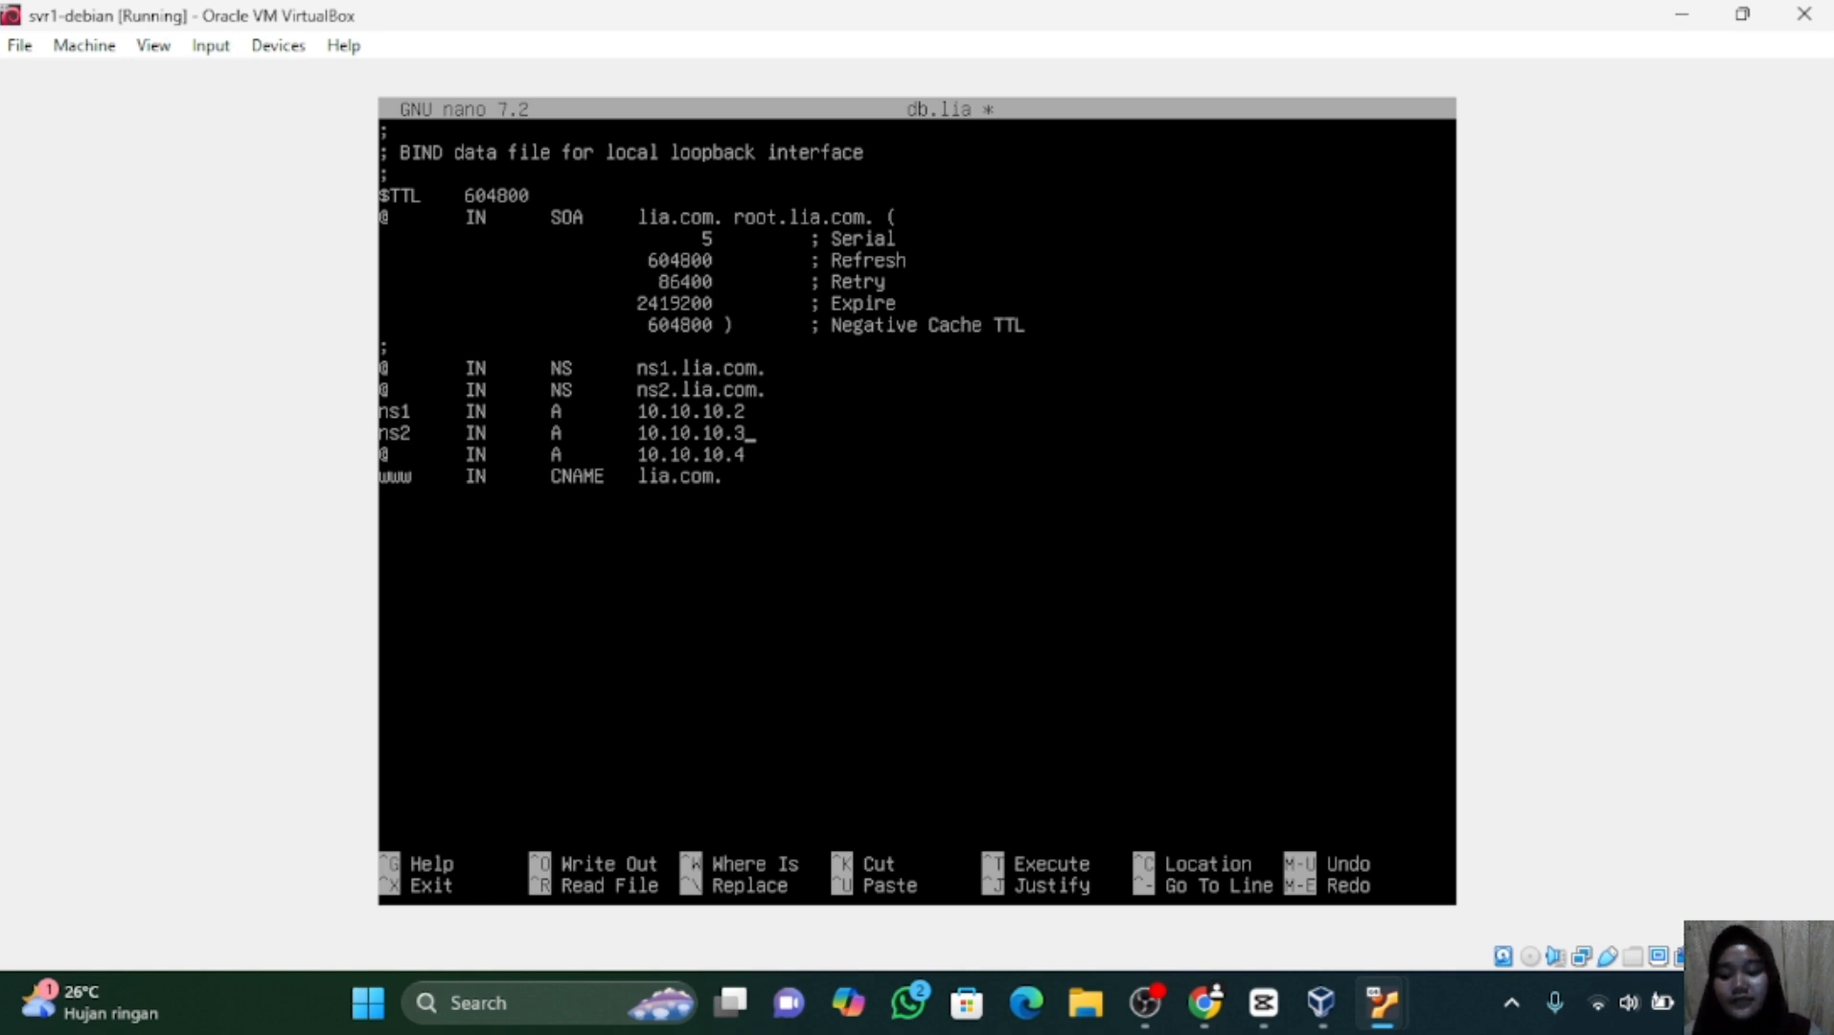
# Save db.lia under its existing name and exit the editor.
pyautogui.hotkey('ctrl', 'x')
pyautogui.press('y')
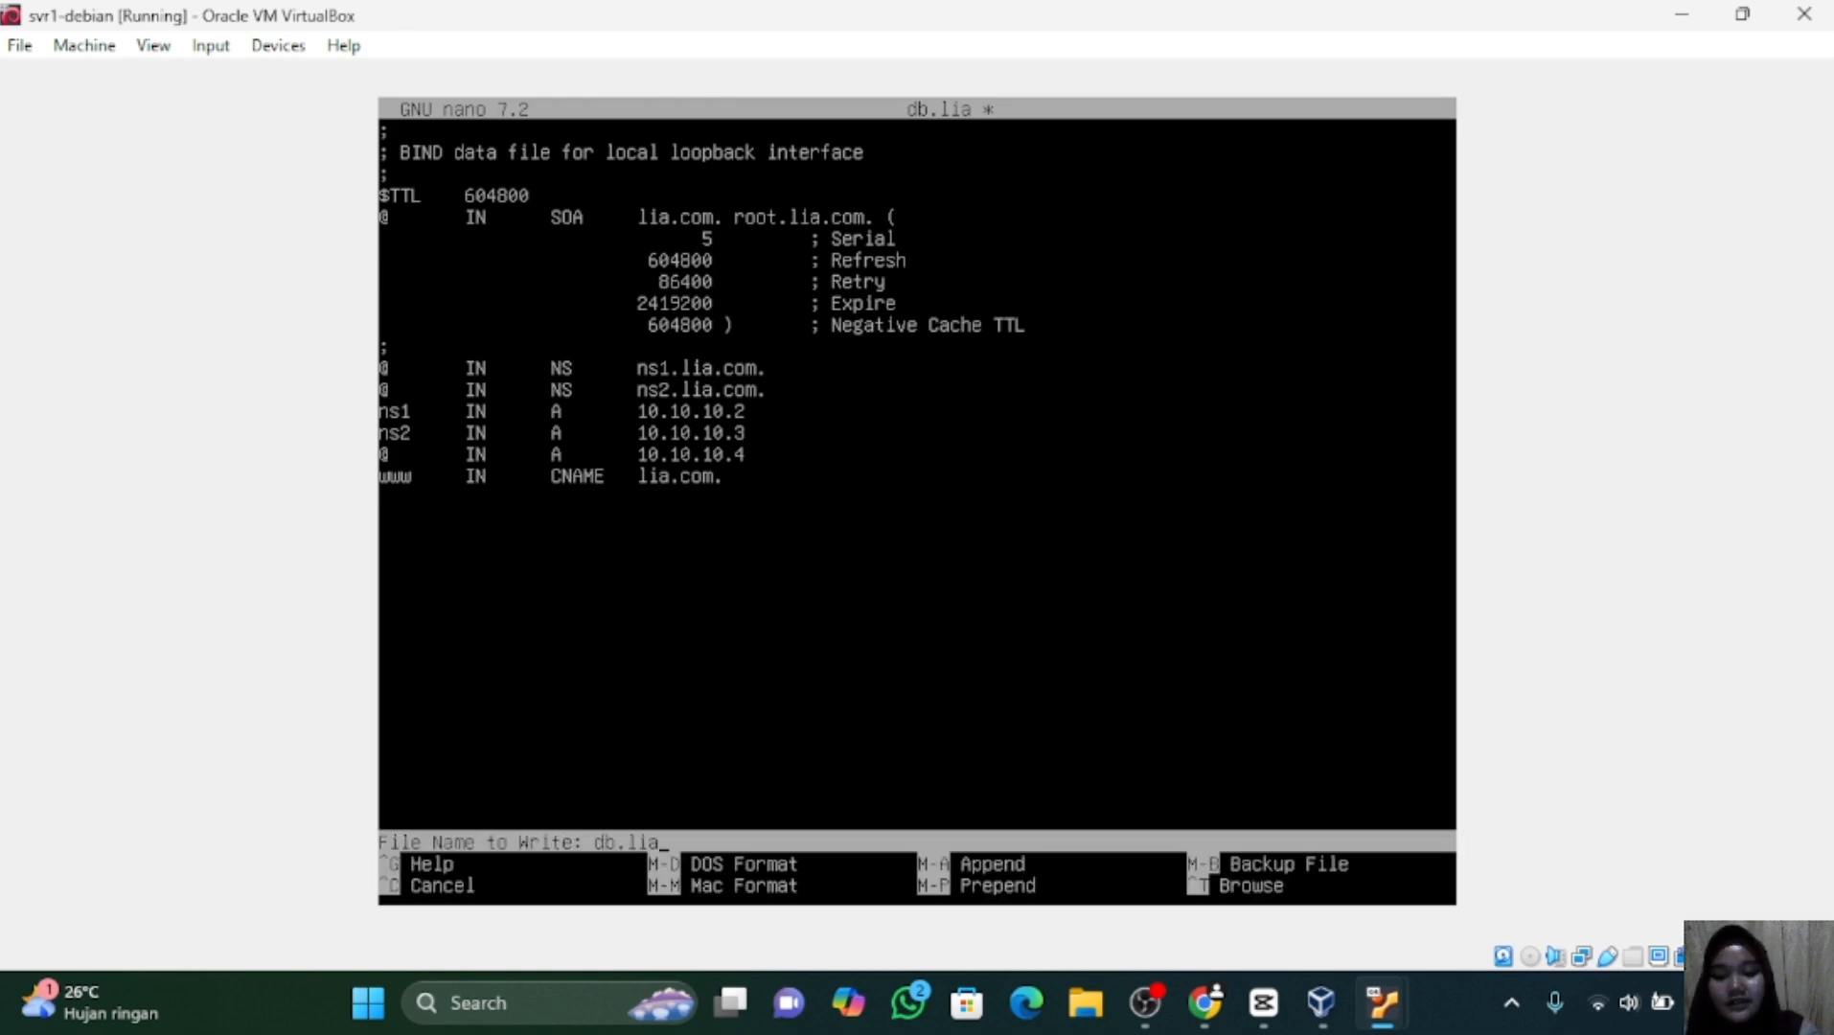
pyautogui.press('Return')
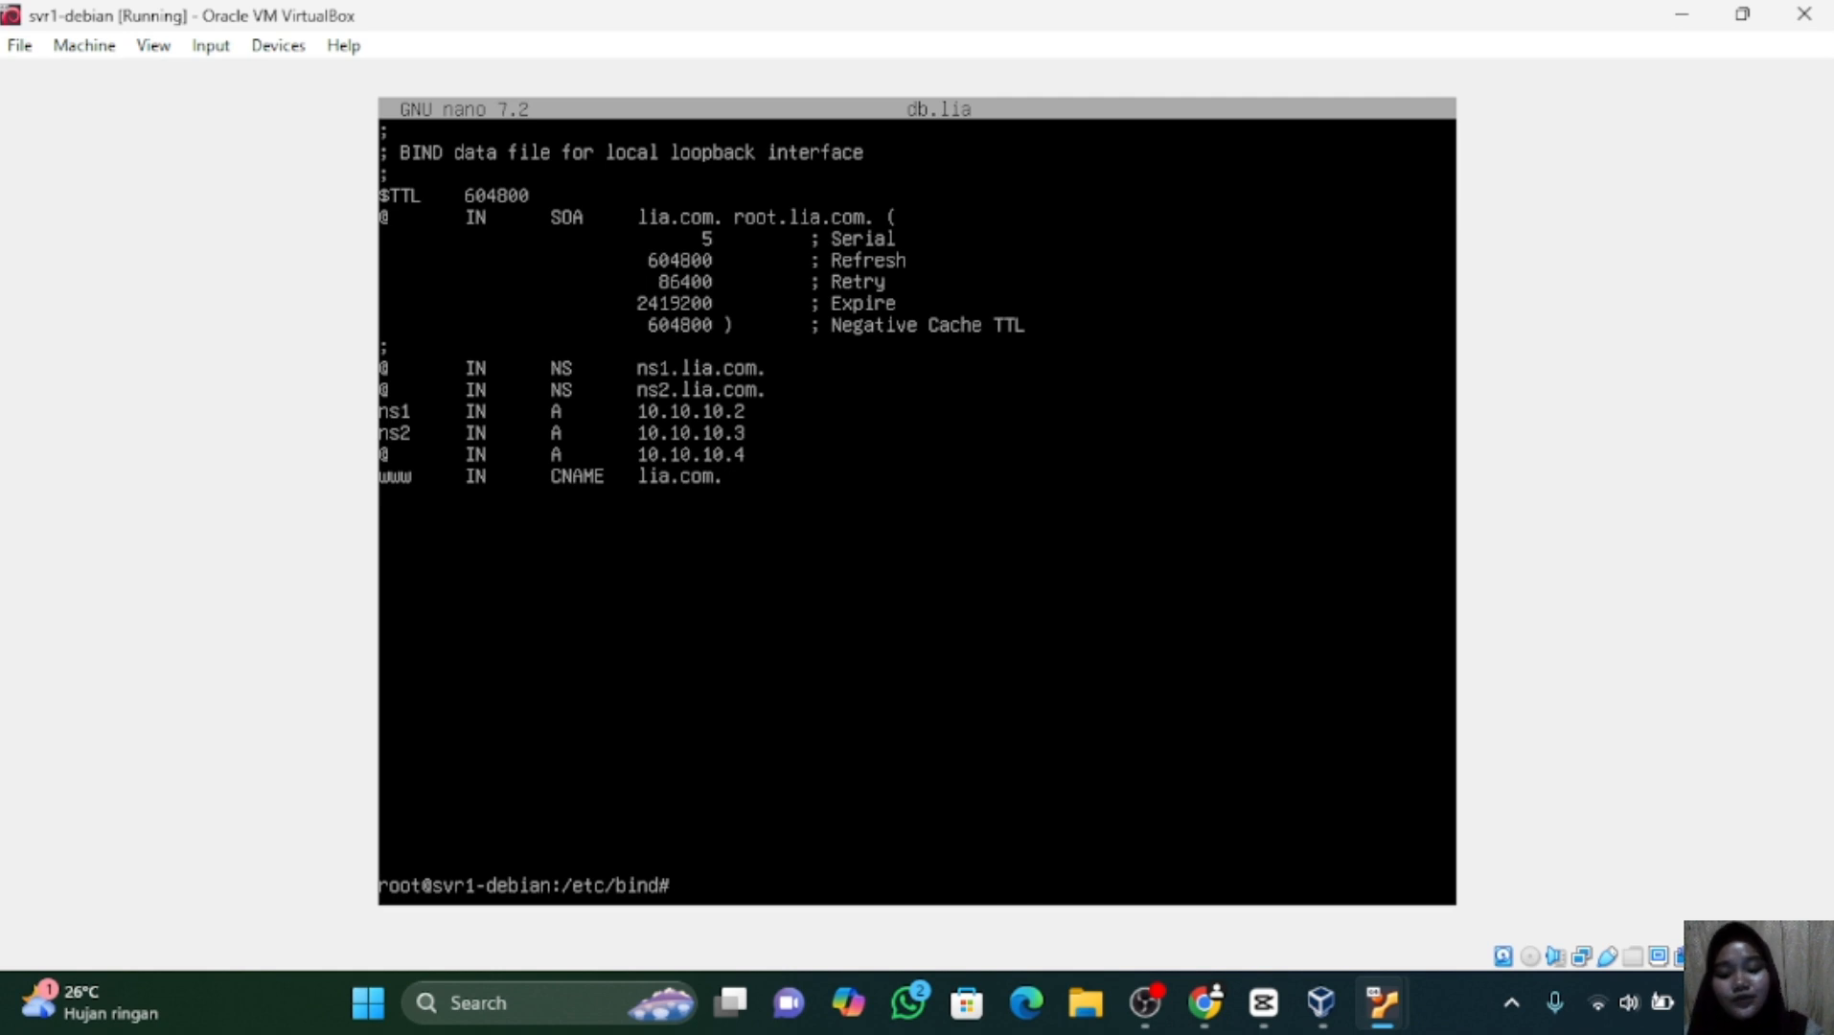
pyautogui.write('NANO DB.')
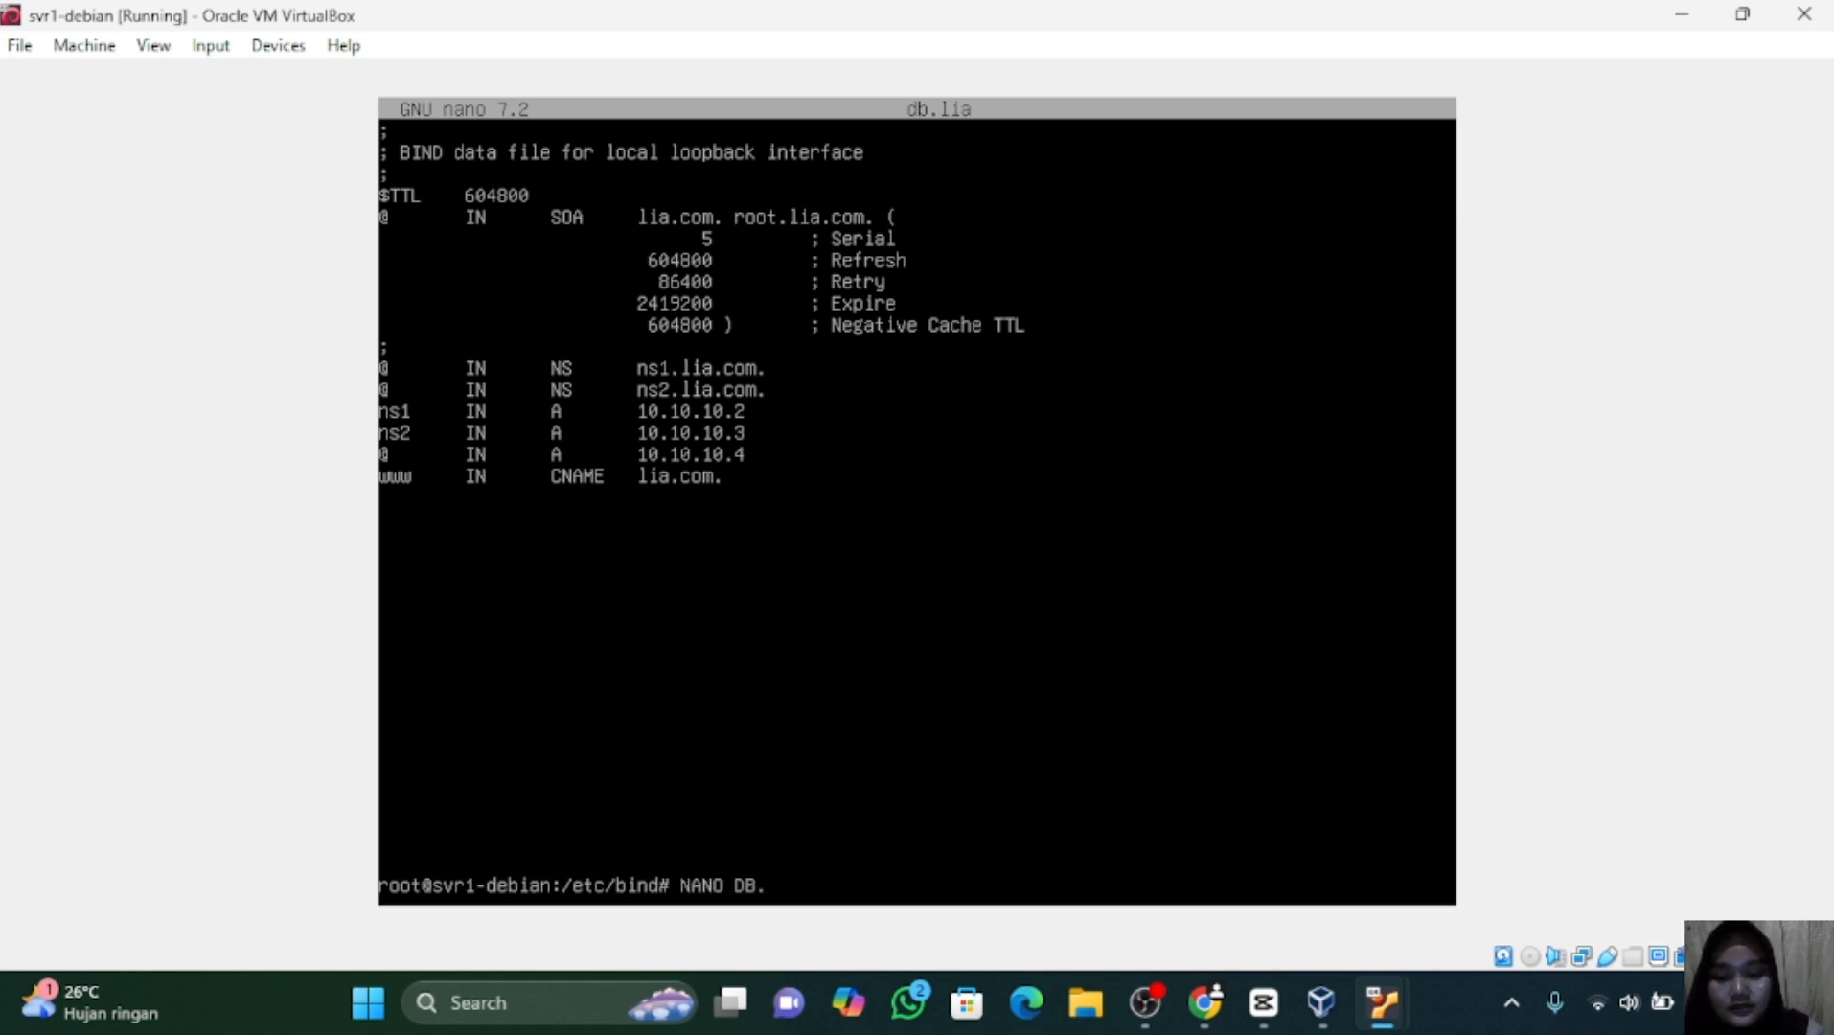
pyautogui.press('BackSpace')
pyautogui.press('BackSpace')
pyautogui.press('BackSpace')
pyautogui.press('BackSpace')
pyautogui.press('BackSpace')
pyautogui.press('BackSpace')
pyautogui.press('BackSpace')
pyautogui.press('BackSpace')
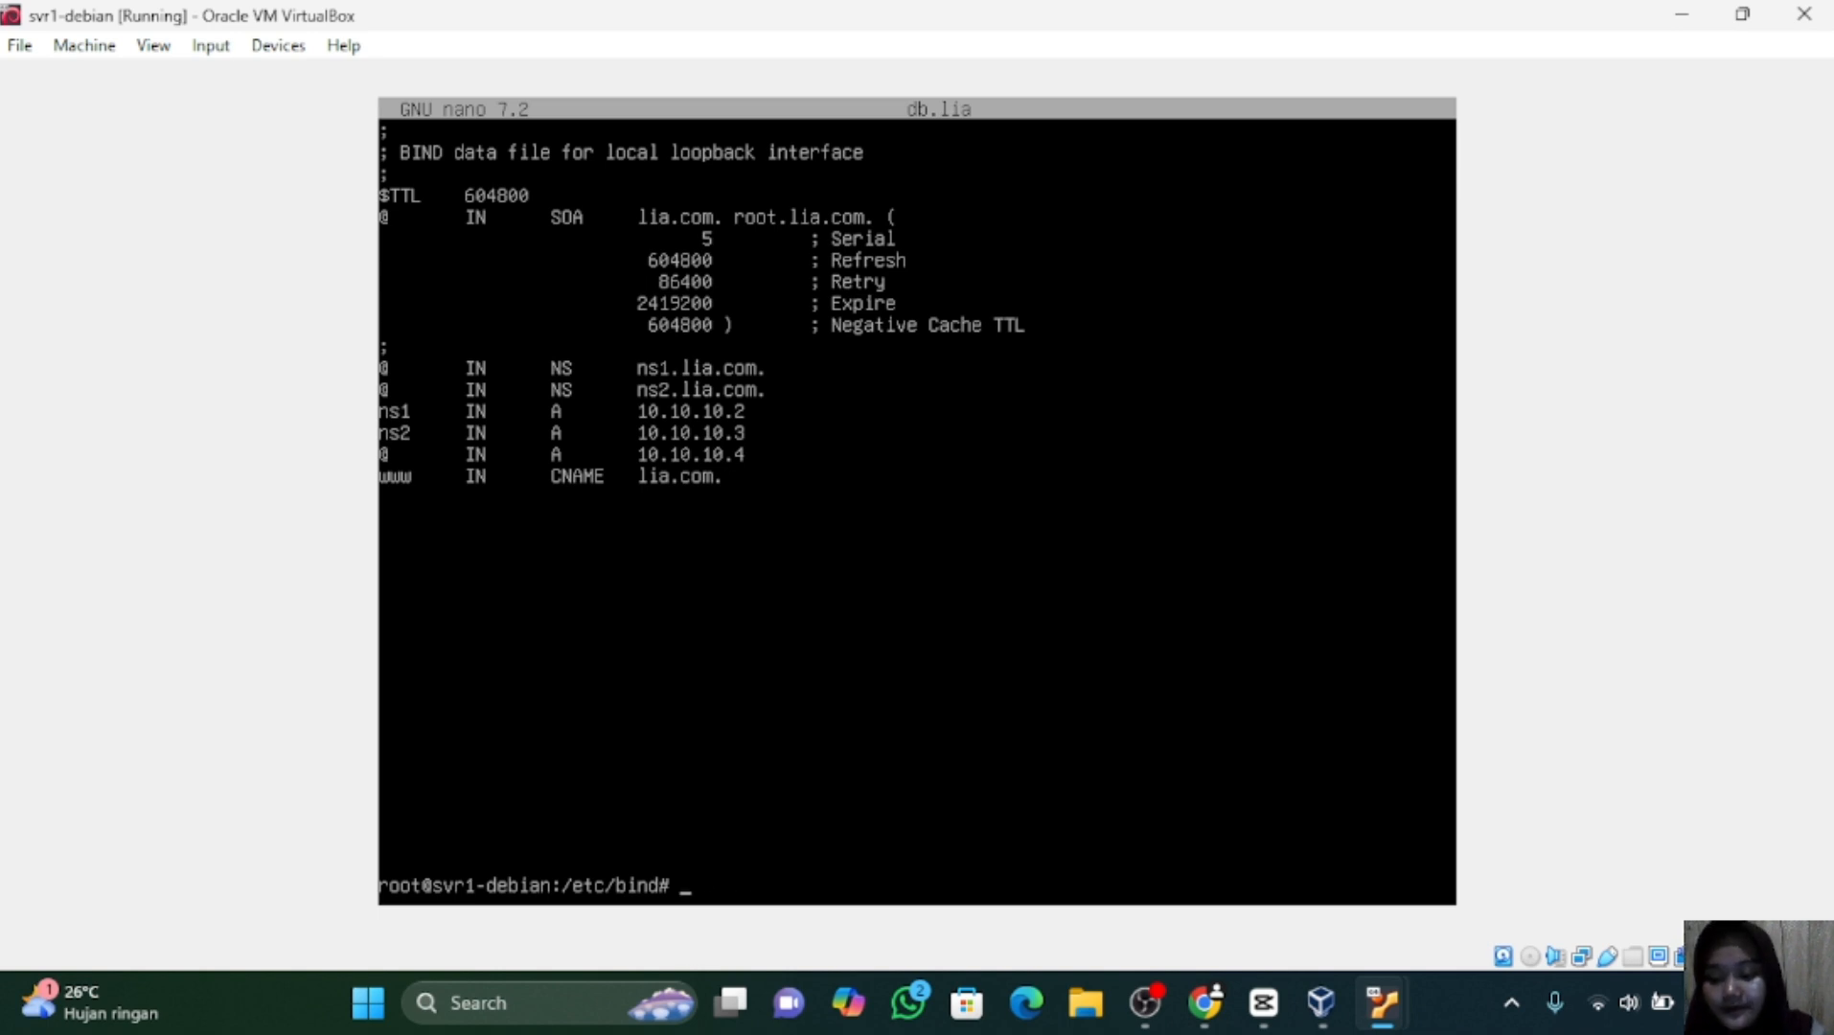
# Open the reverse zone file db.10 for editing in nano.
pyautogui.write('nano')
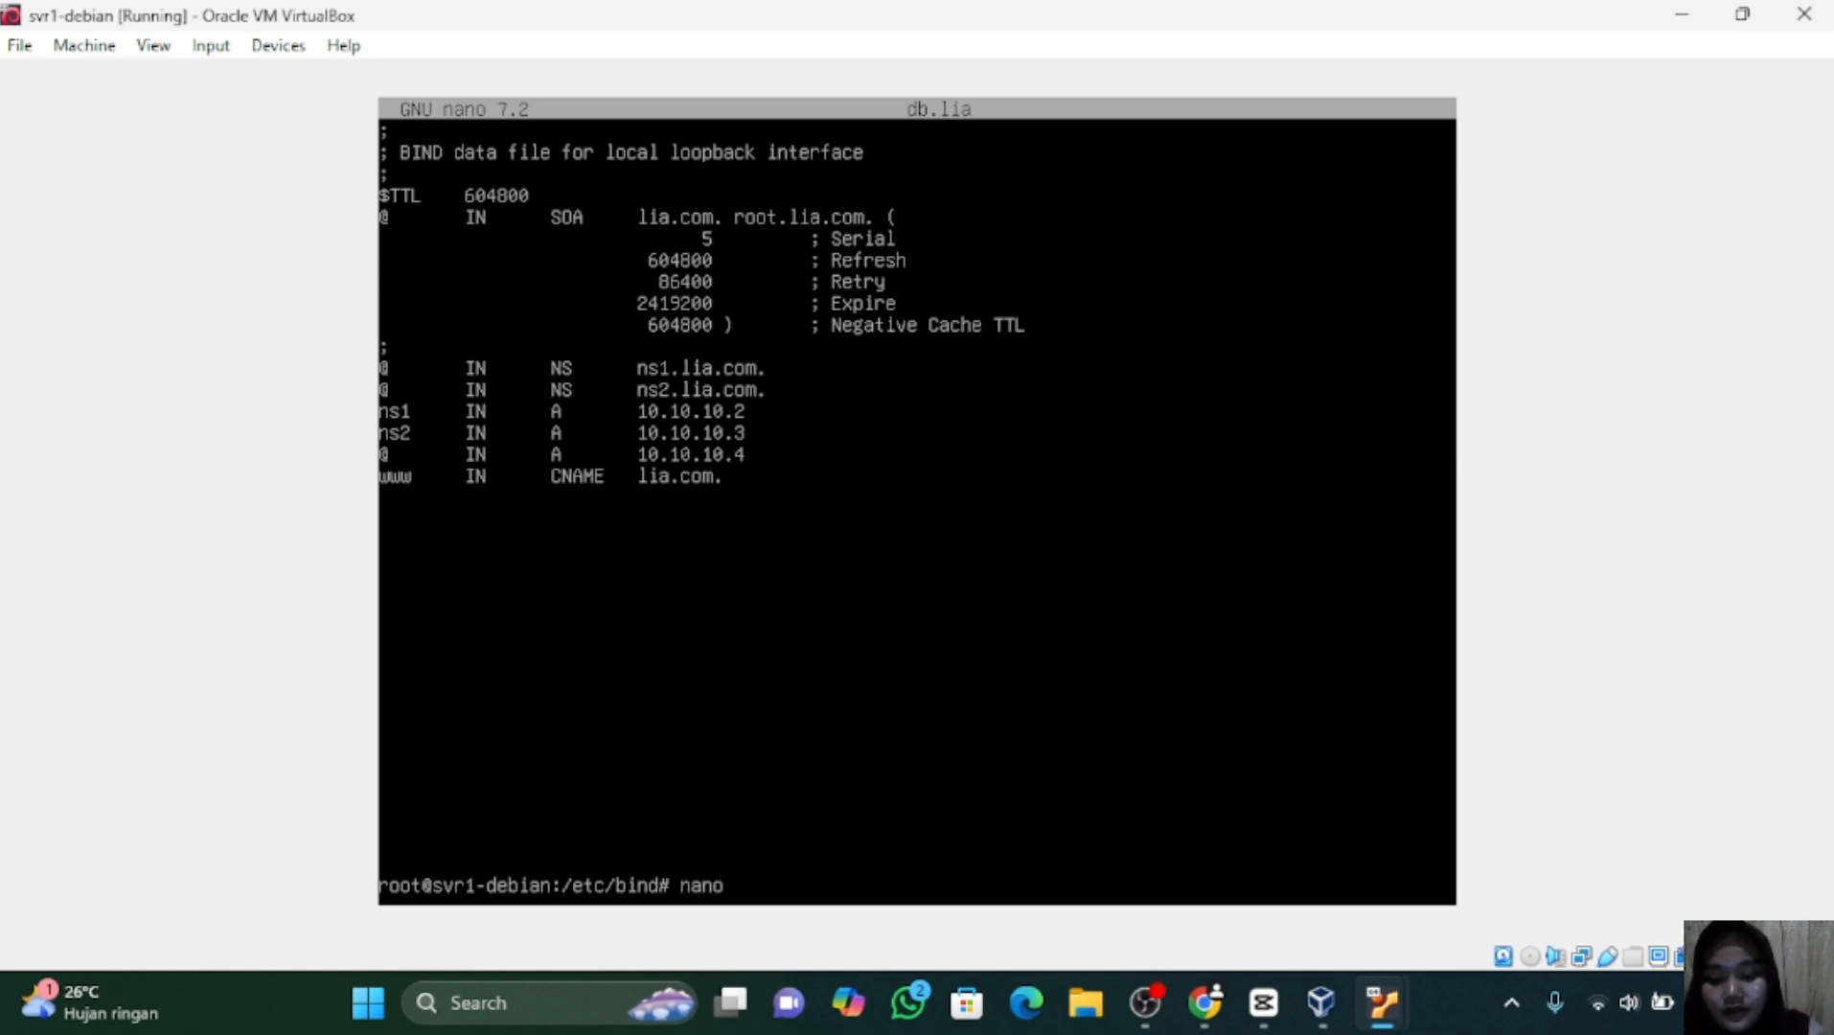
pyautogui.write(' db.10')
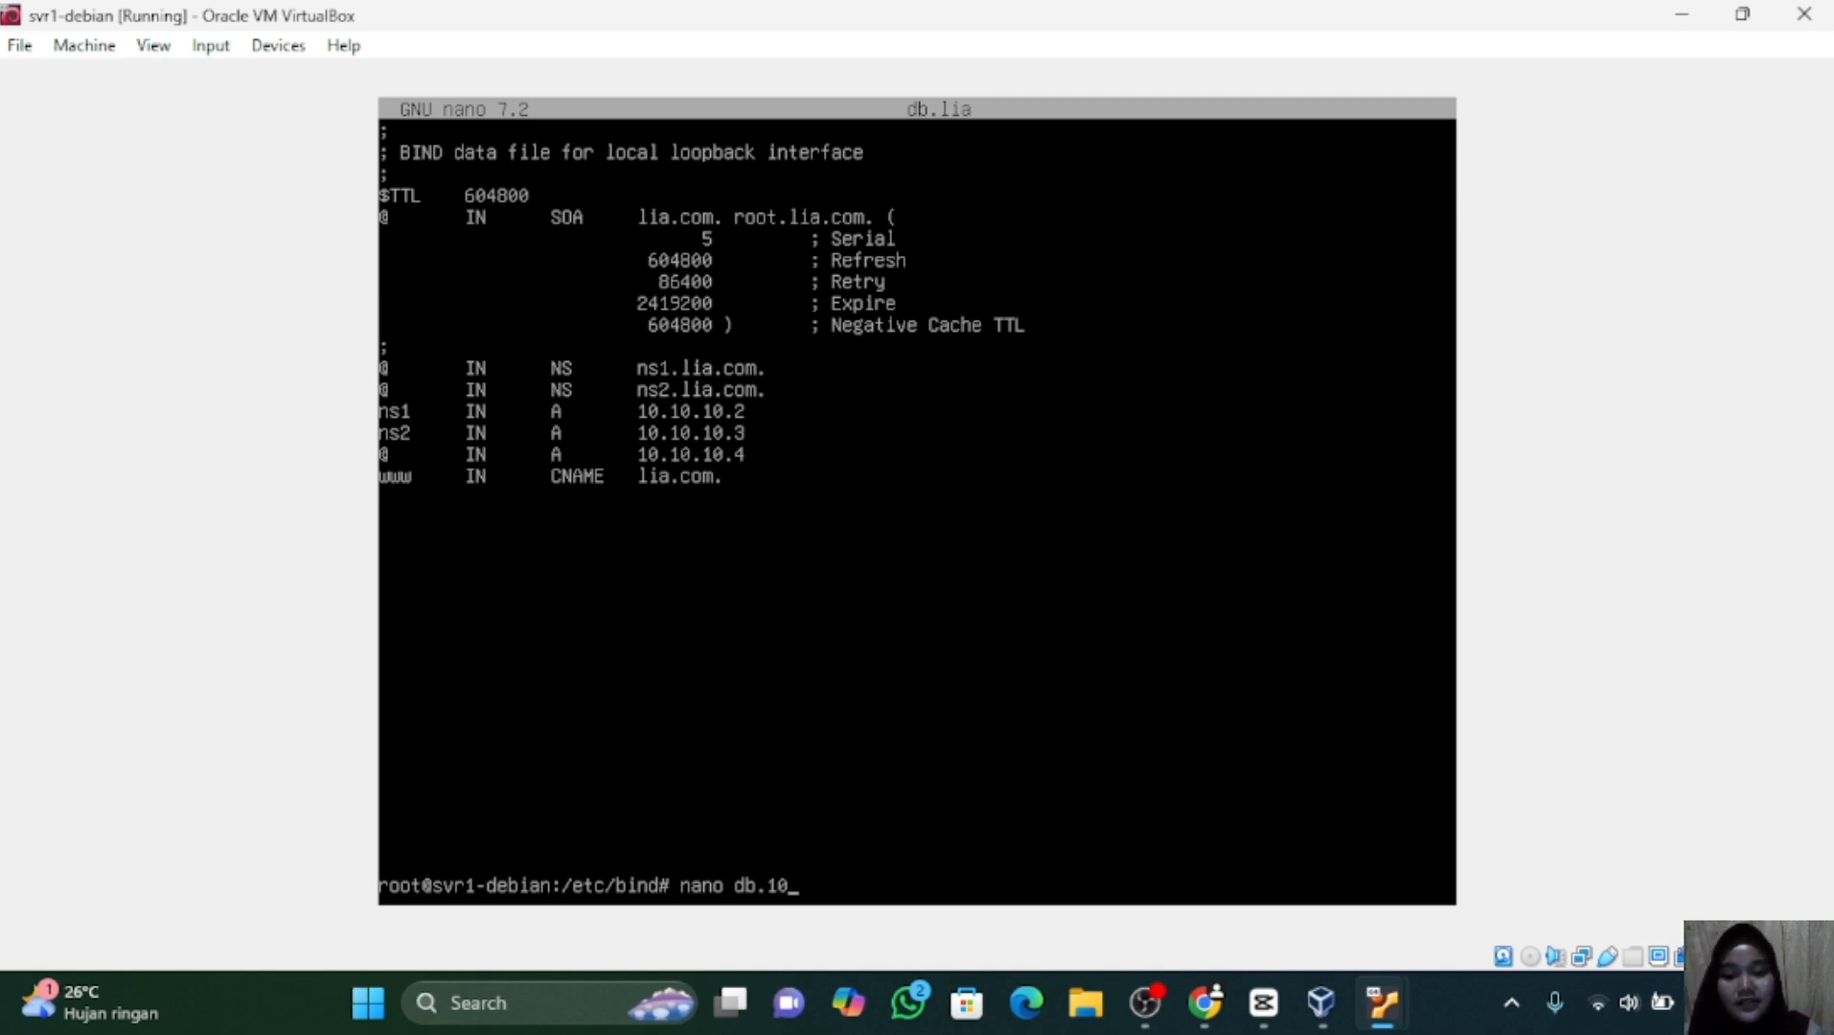
pyautogui.press('Return')
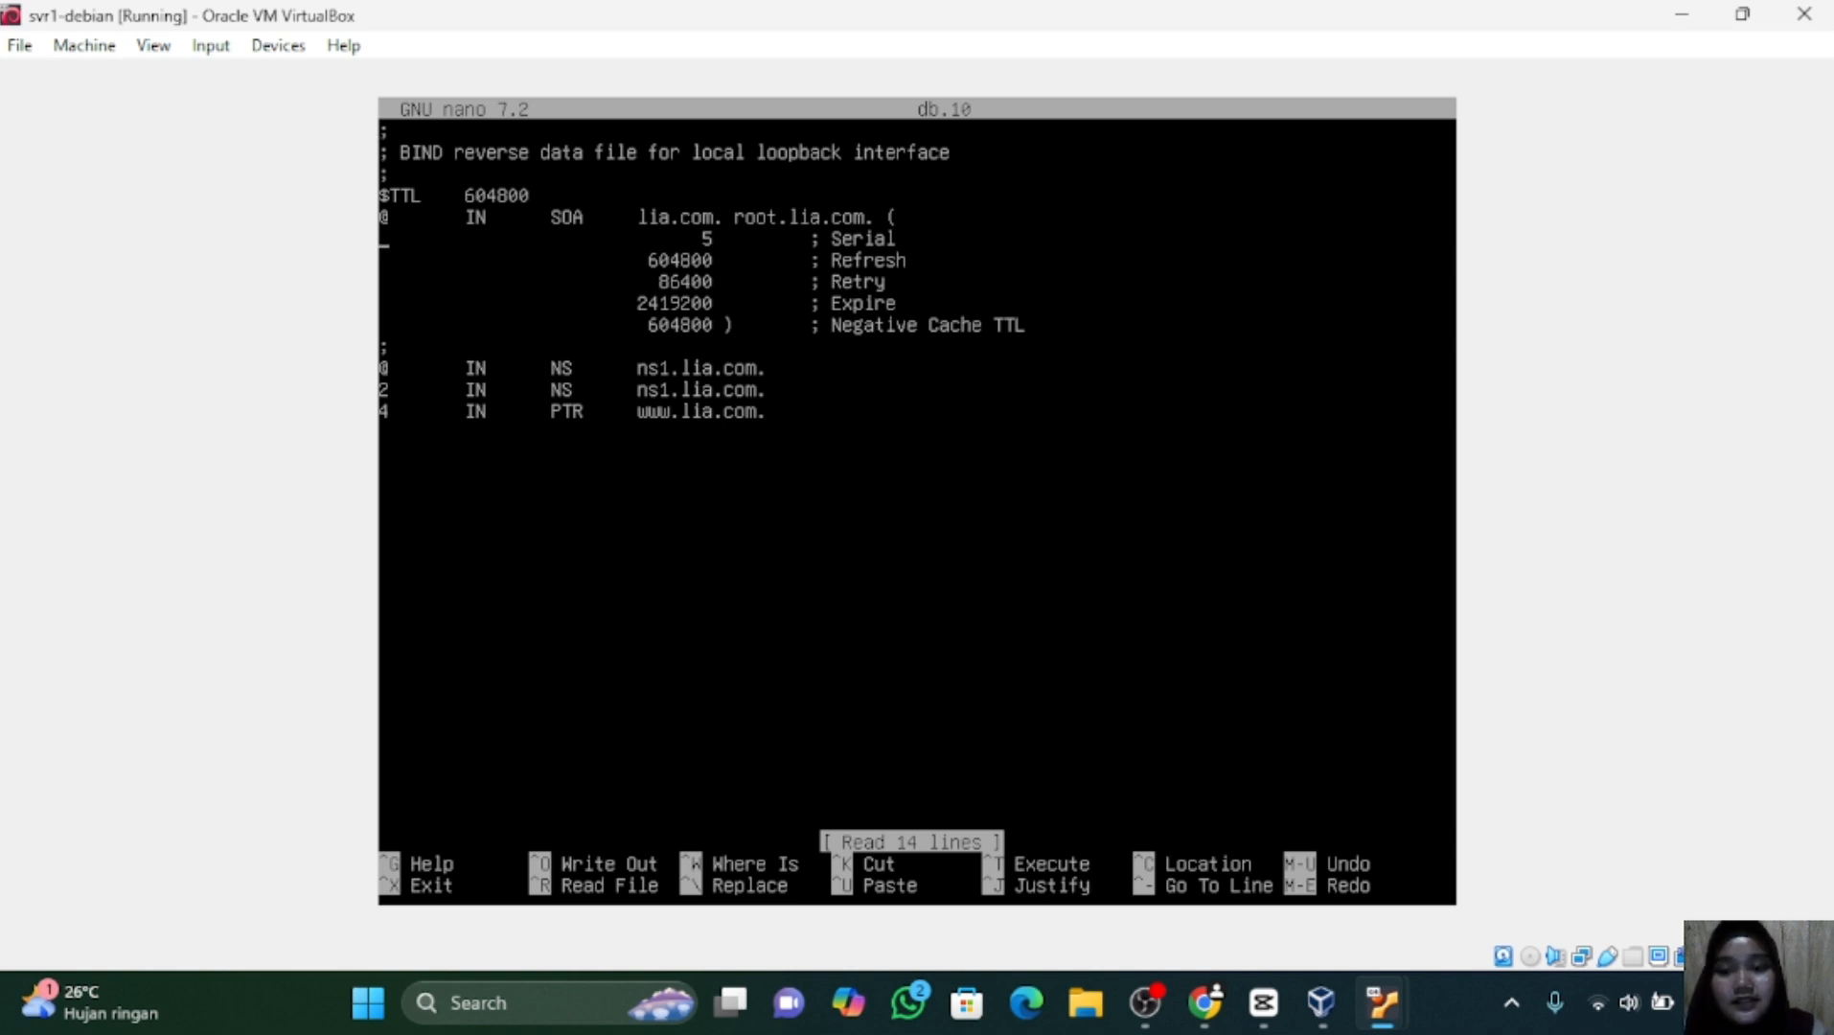
# Set the serial number in the SOA record of db.10 to 4.
pyautogui.press('Right')
pyautogui.press('Right')
pyautogui.press('Right')
pyautogui.press('Right')
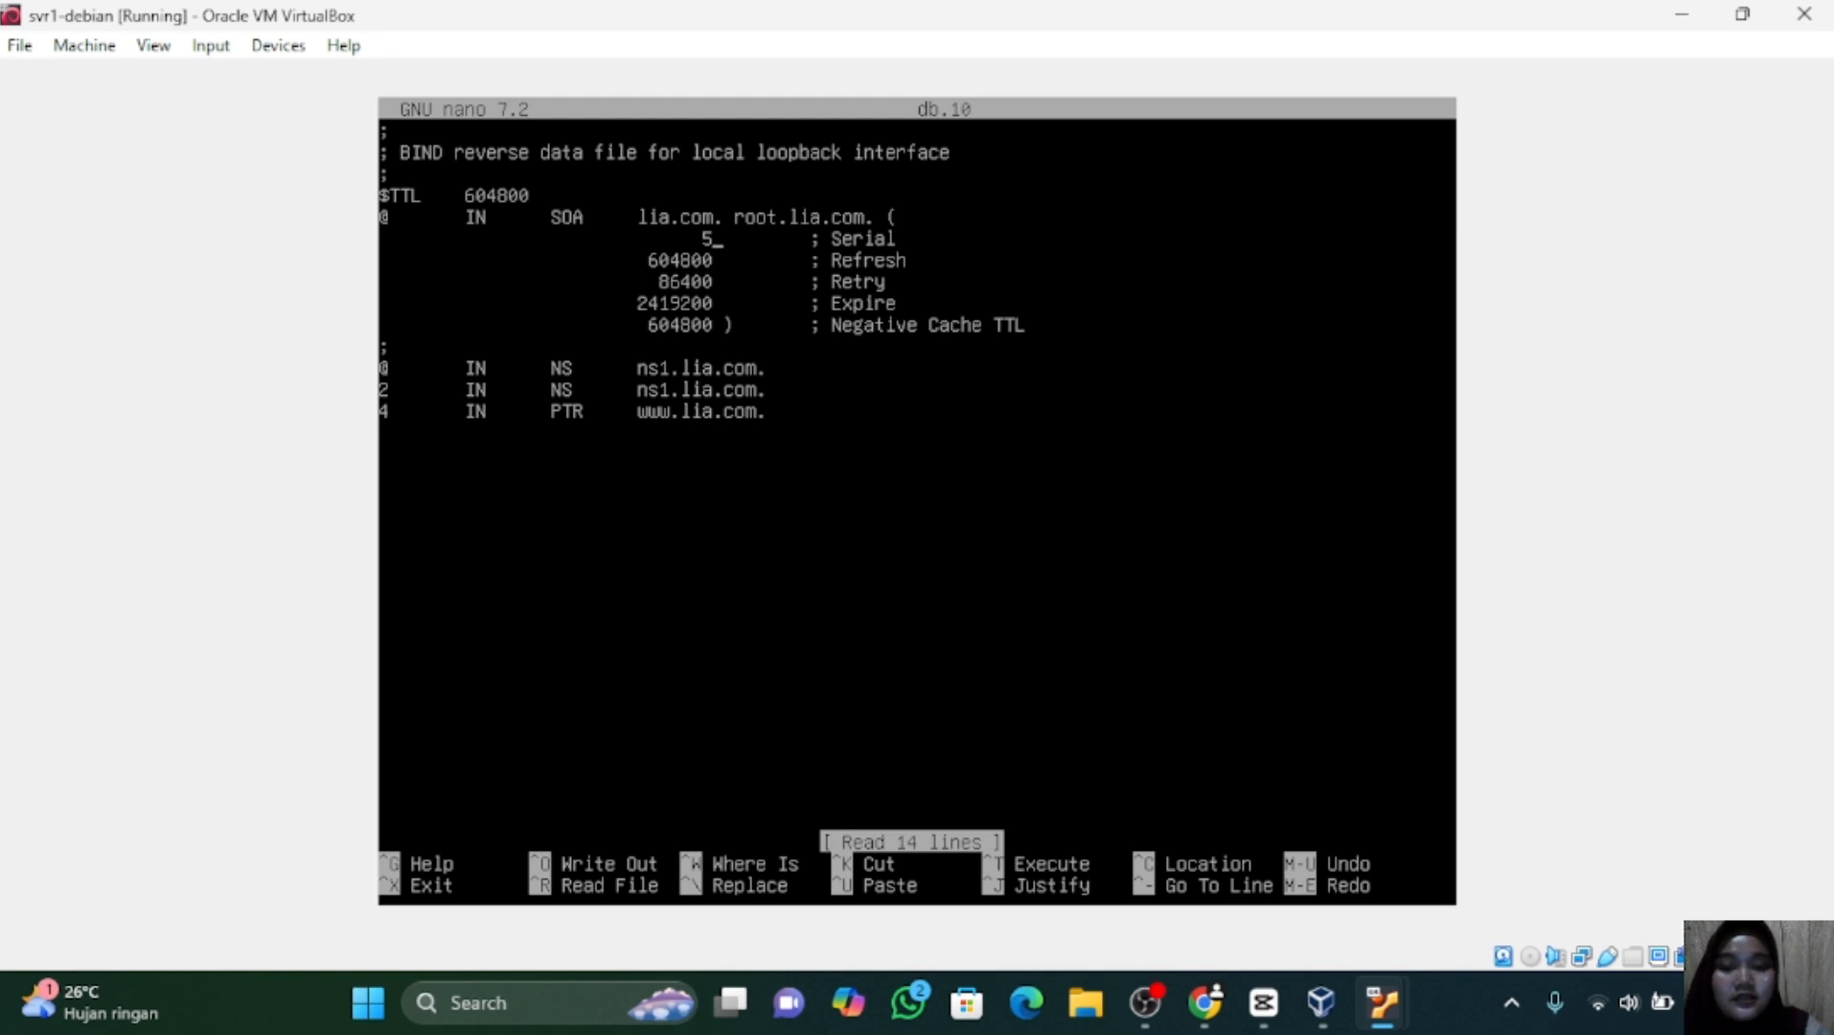
pyautogui.press('BackSpace')
pyautogui.write('4')
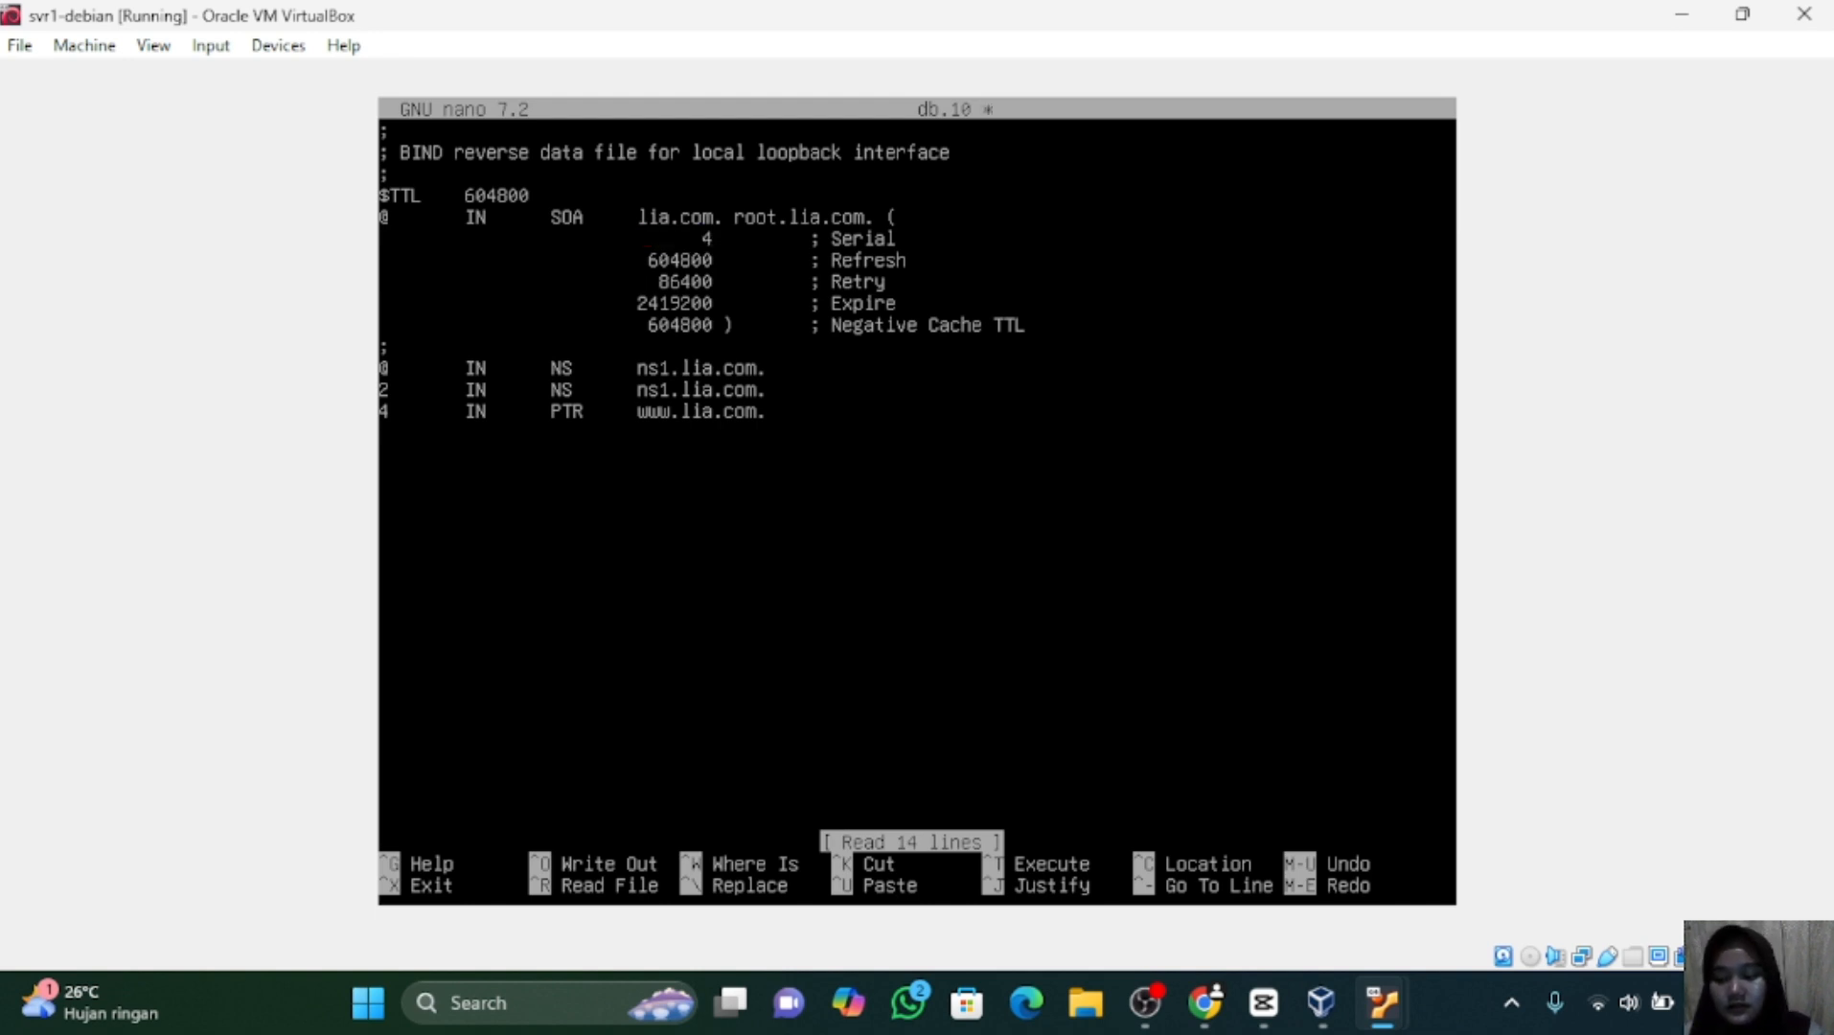
# Add the record "3 IN NS ns2.lia.com." on a new line between the records for 2 and 4.
pyautogui.press('Down')
pyautogui.press('Down')
pyautogui.press('Down')
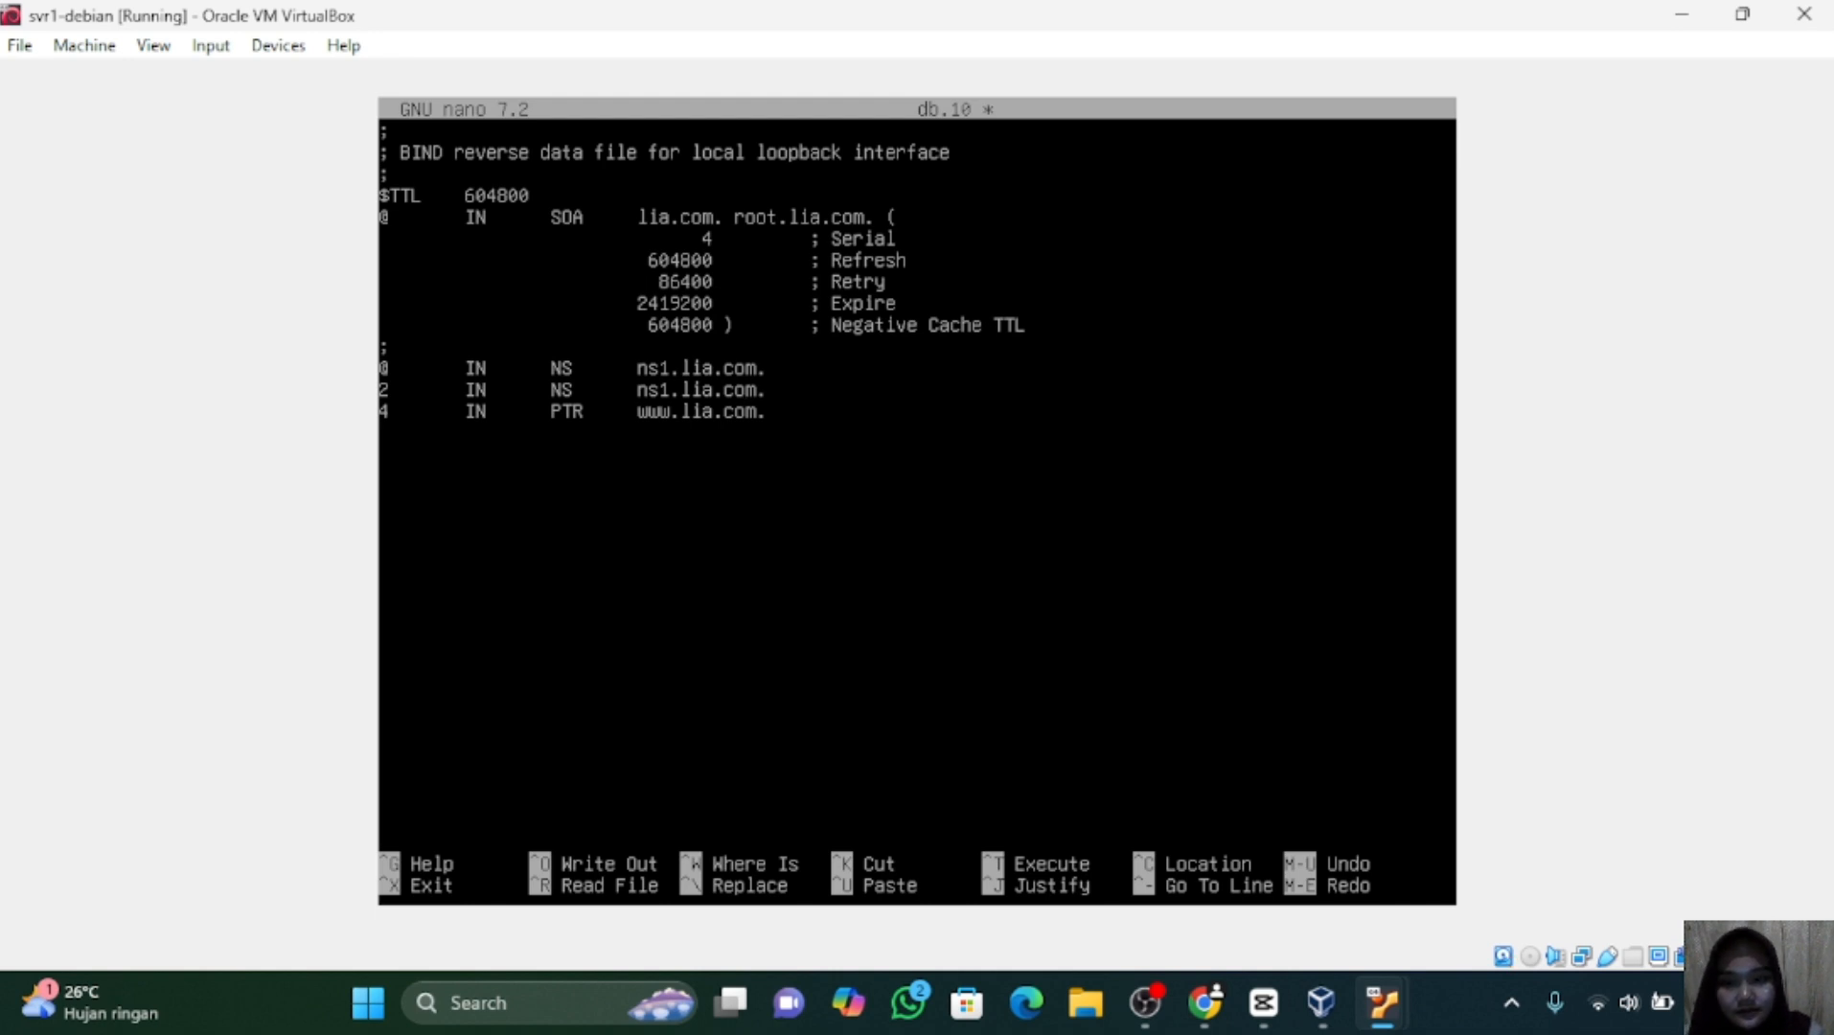
pyautogui.press('Return')
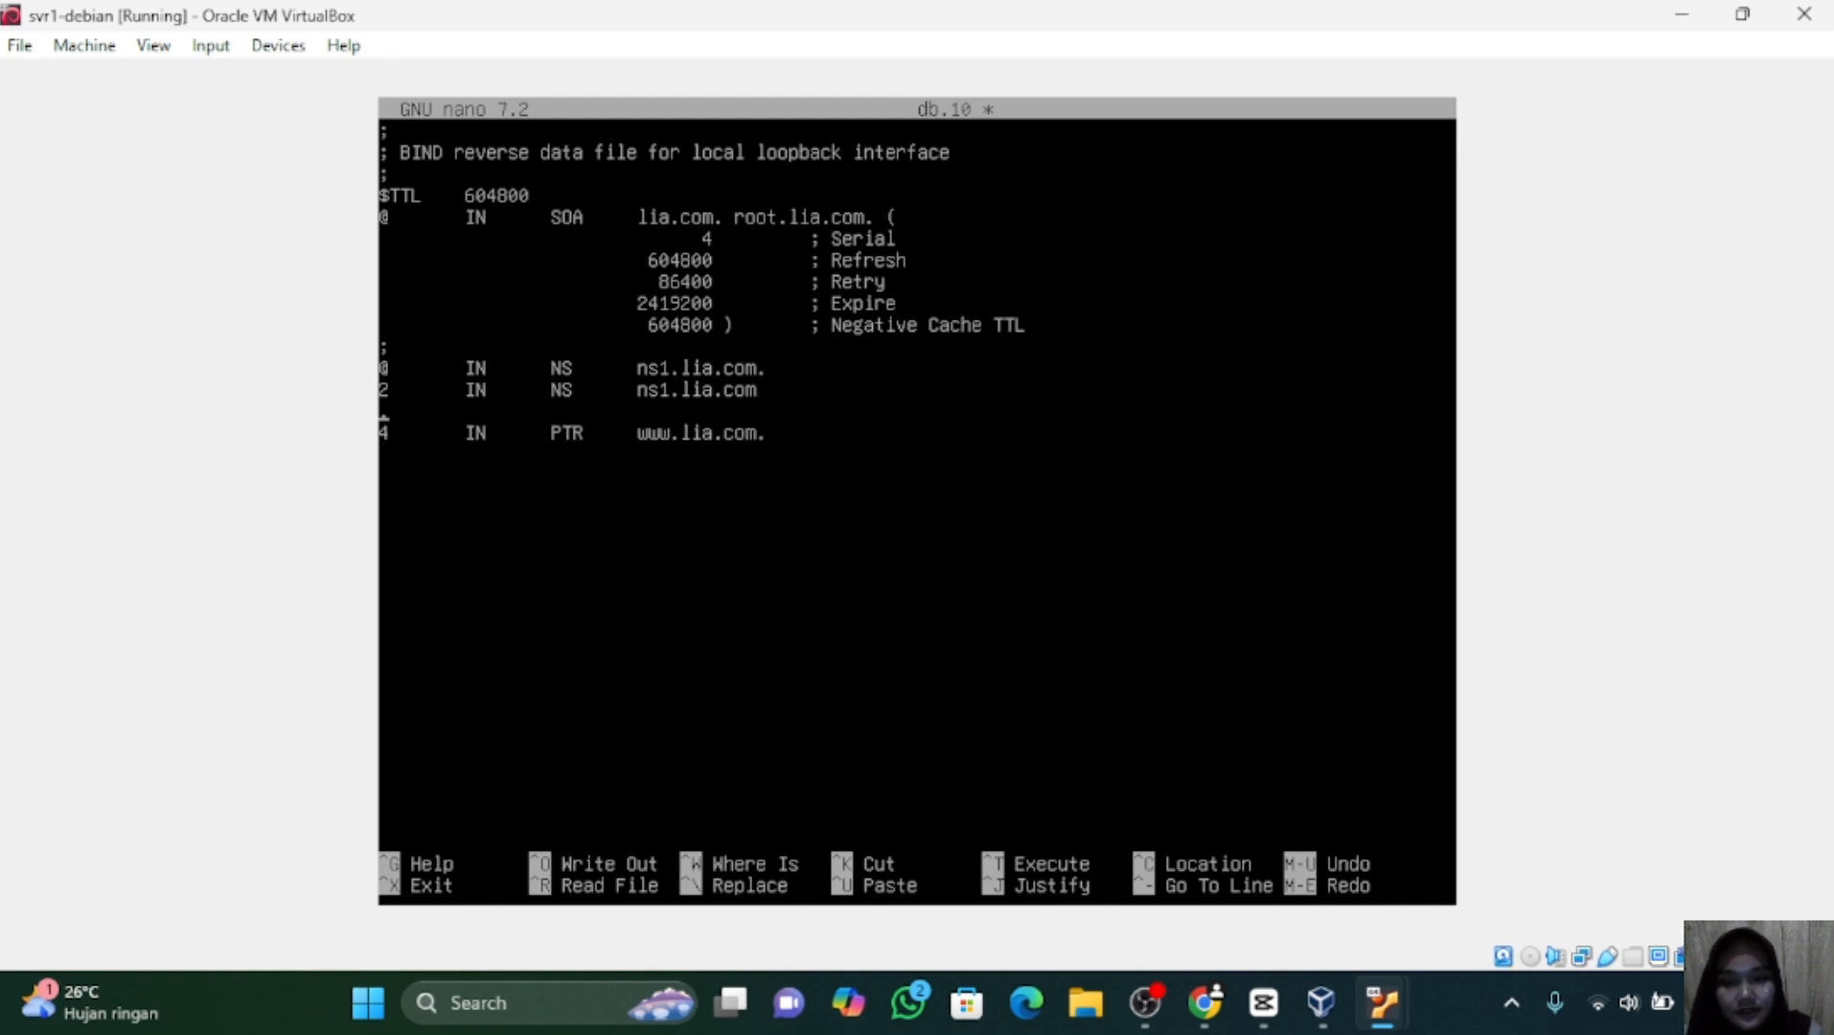
pyautogui.press('BackSpace')
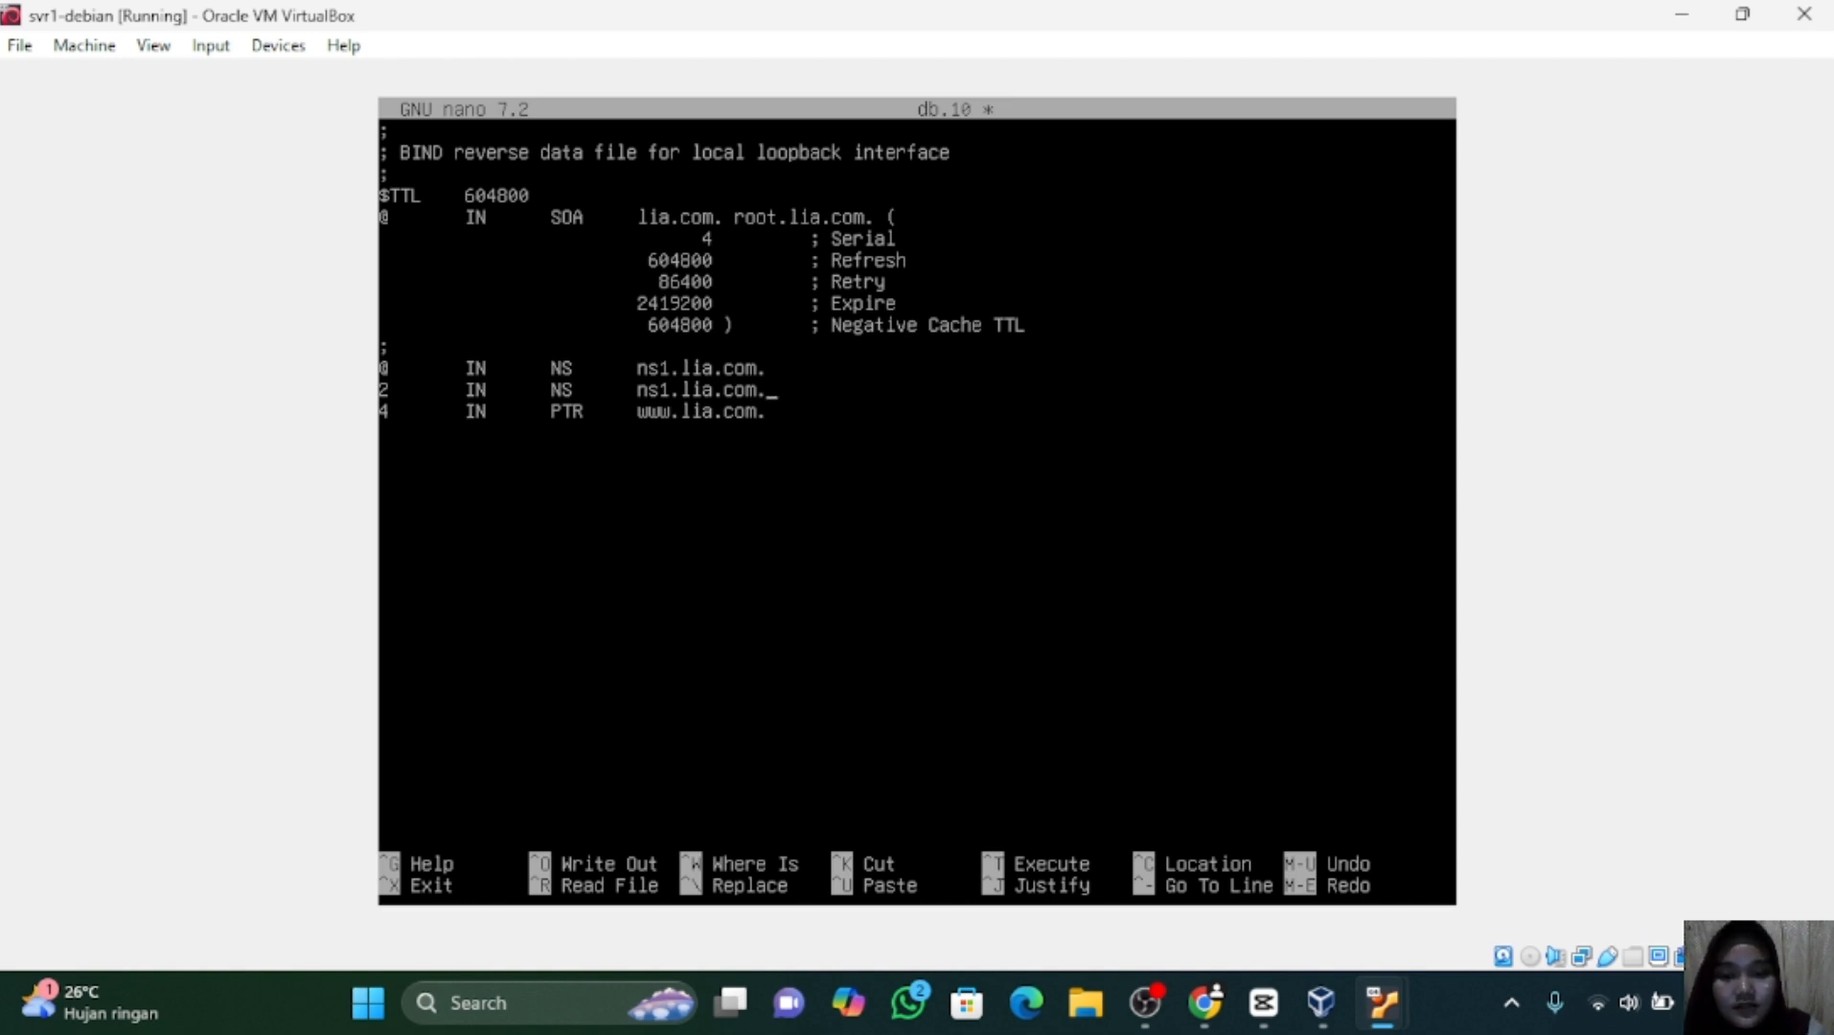
pyautogui.press('Return')
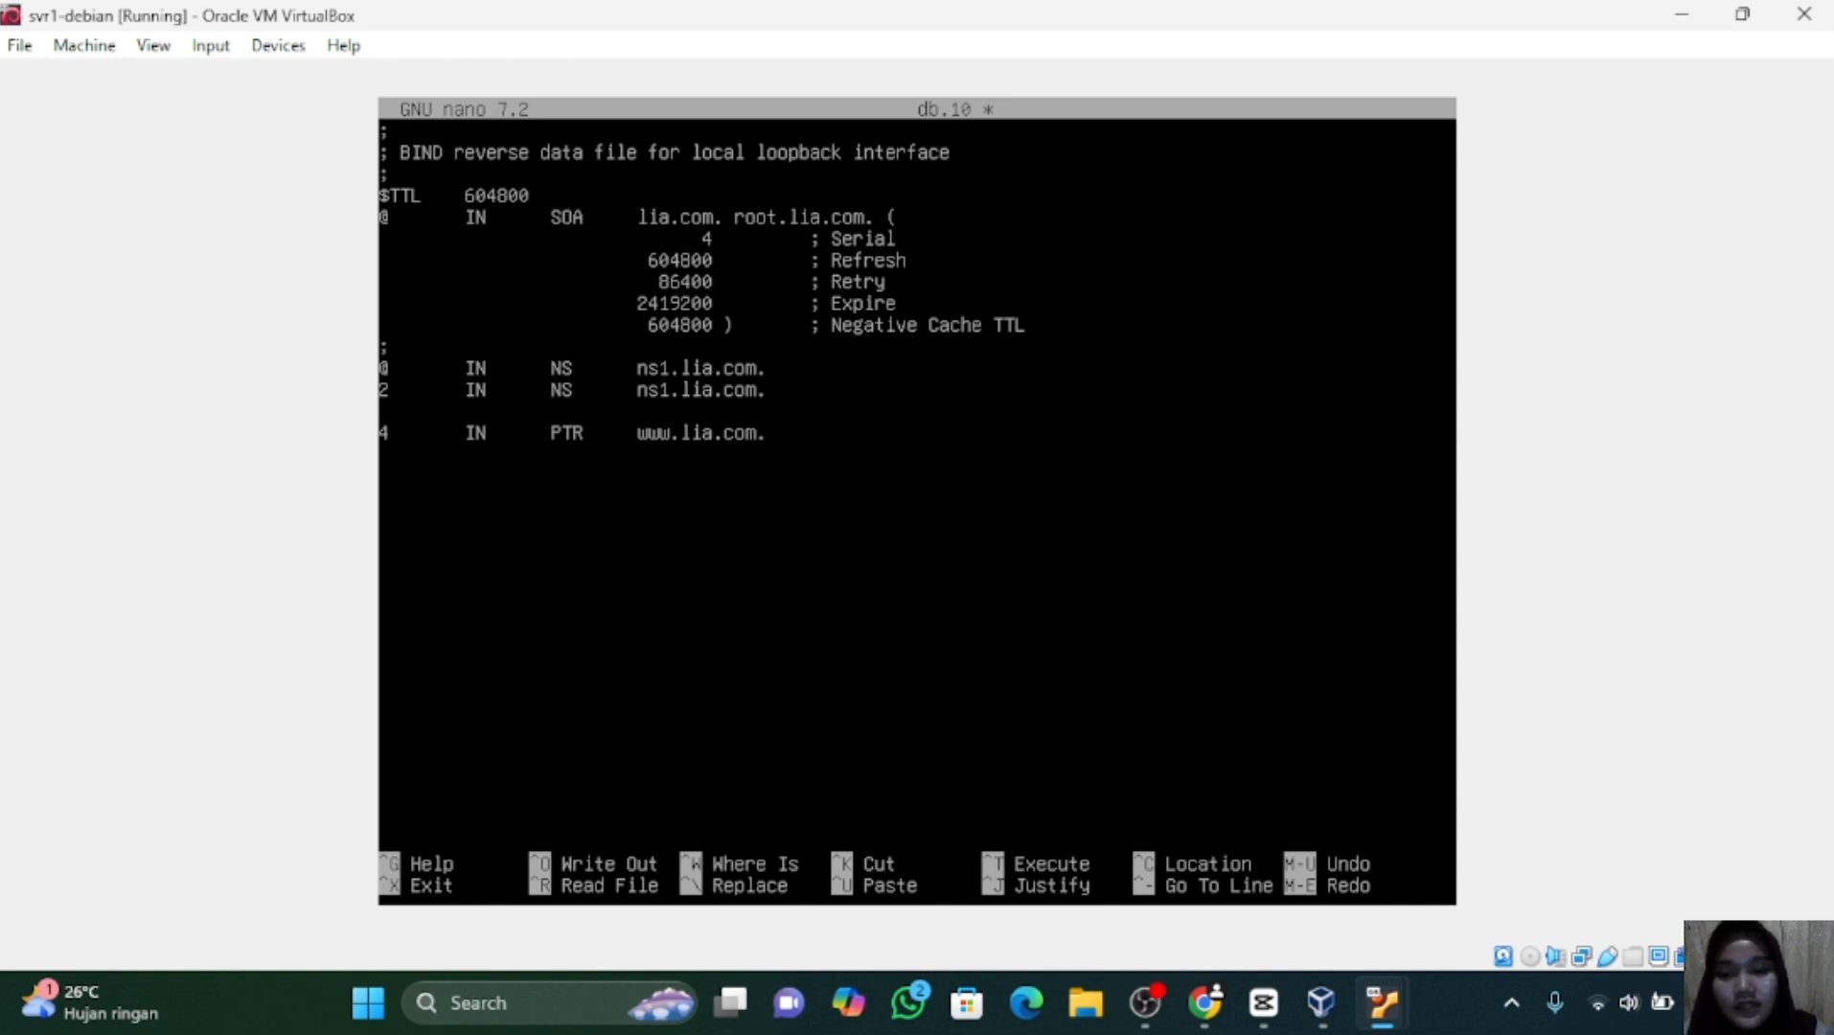
pyautogui.write('3')
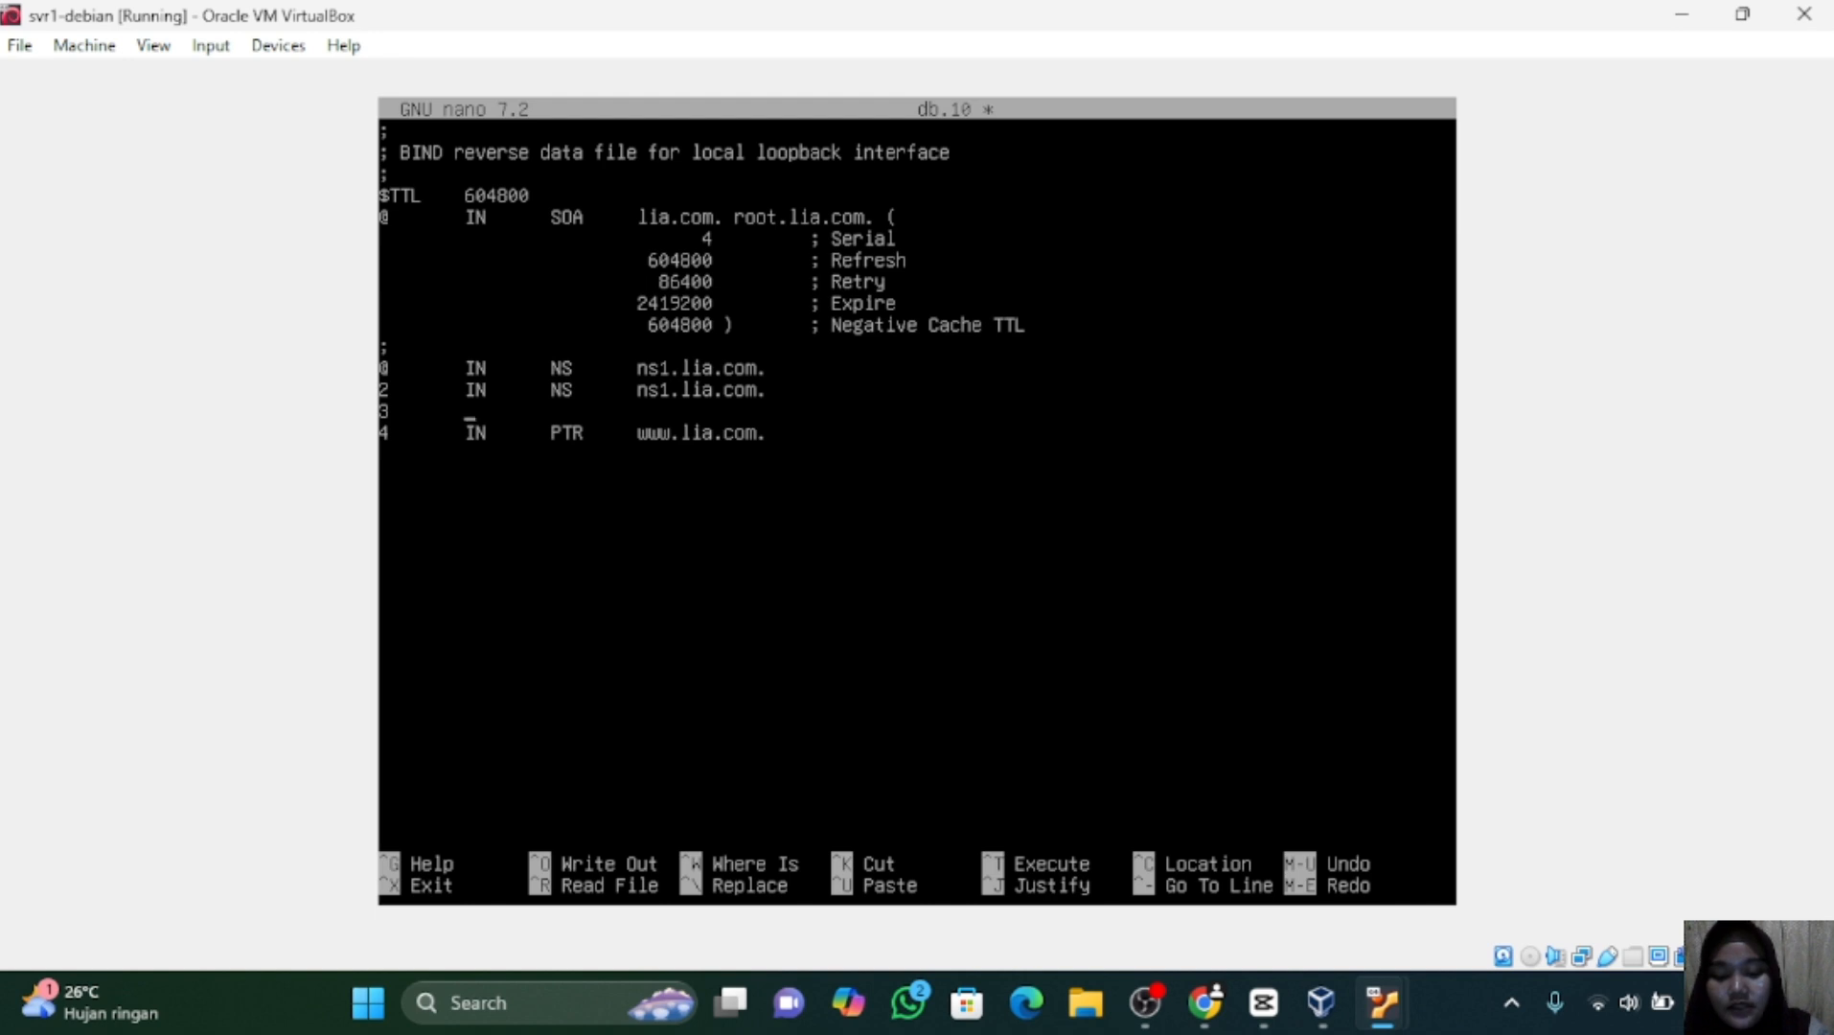
pyautogui.write('IN')
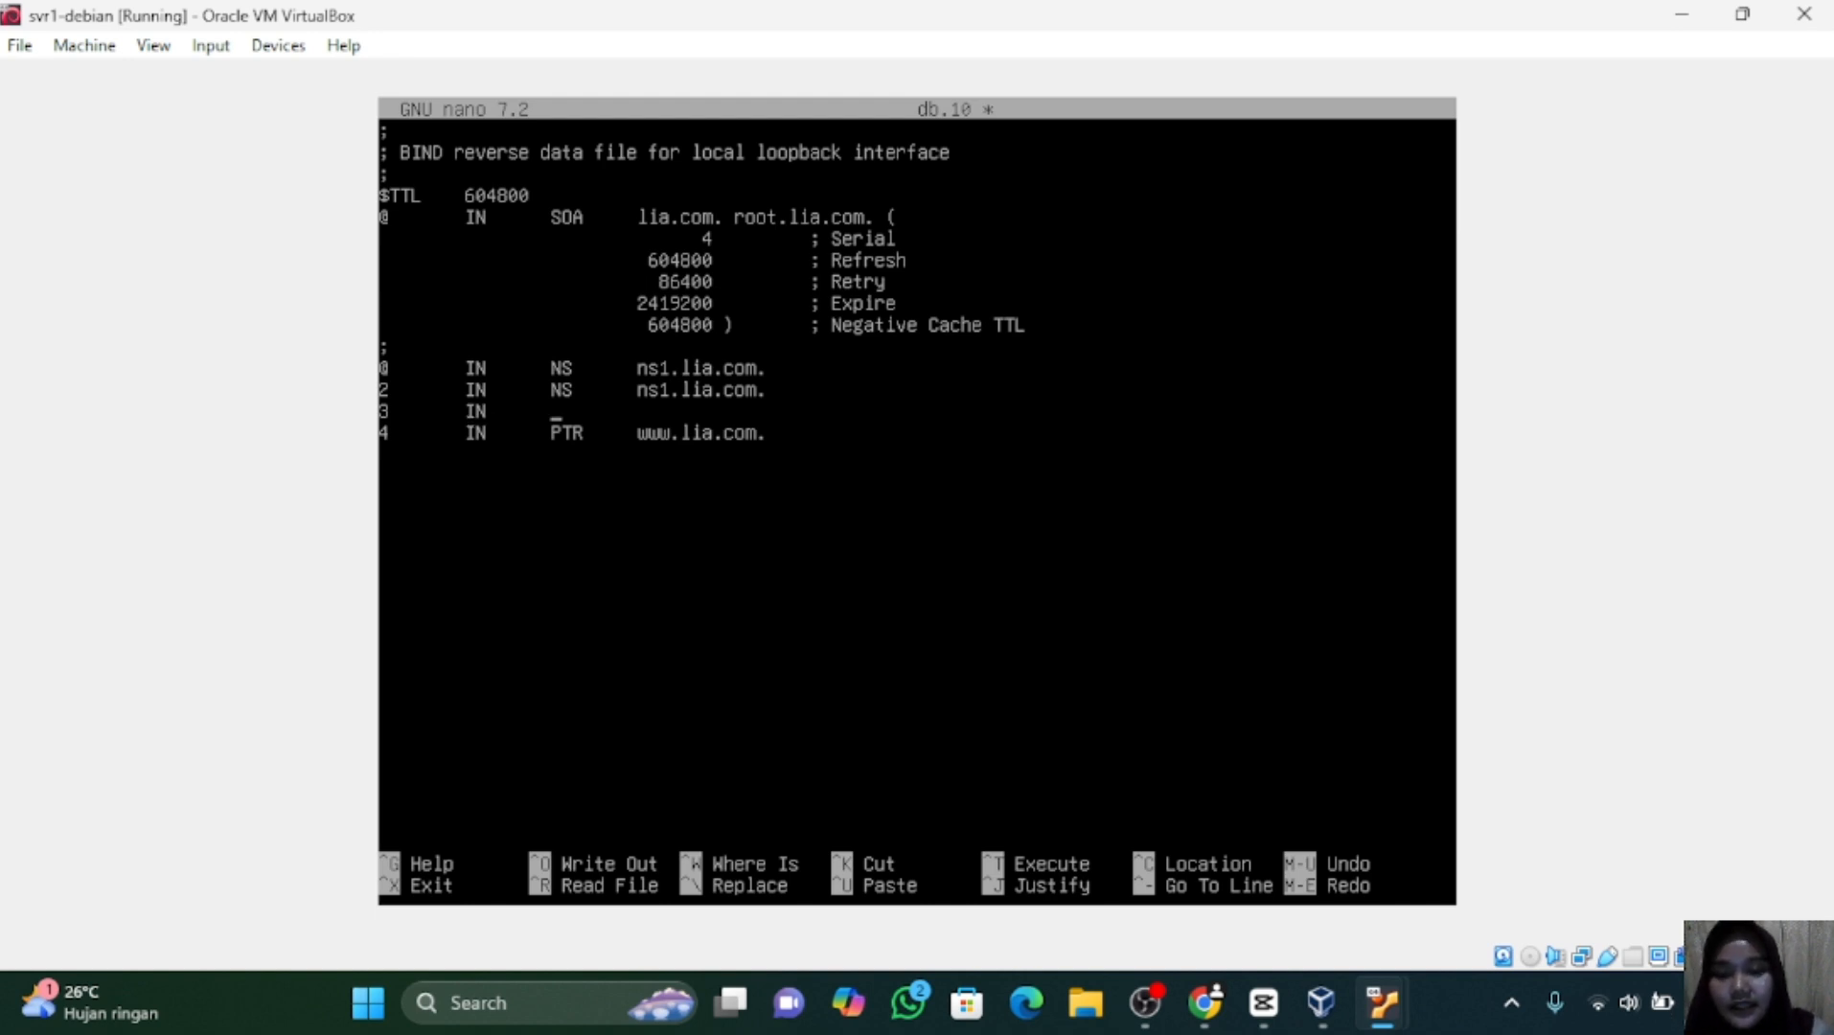
pyautogui.write('NS')
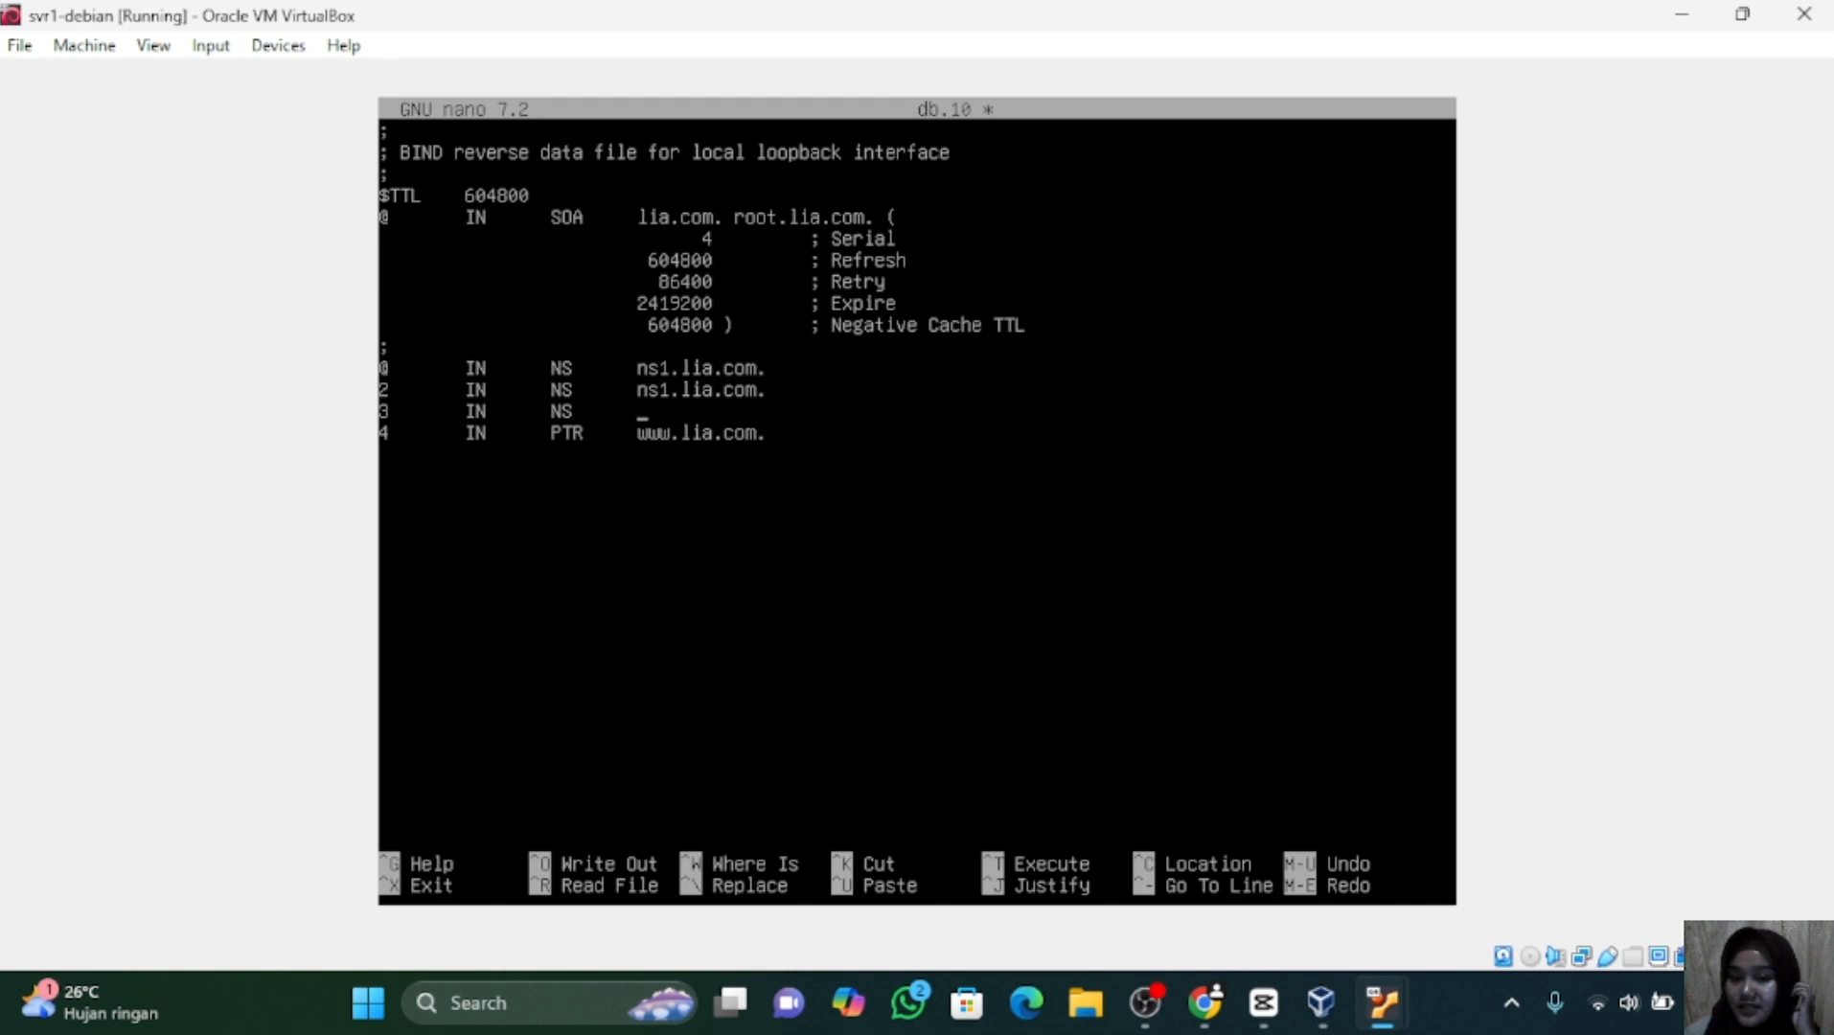
pyautogui.write('NS2')
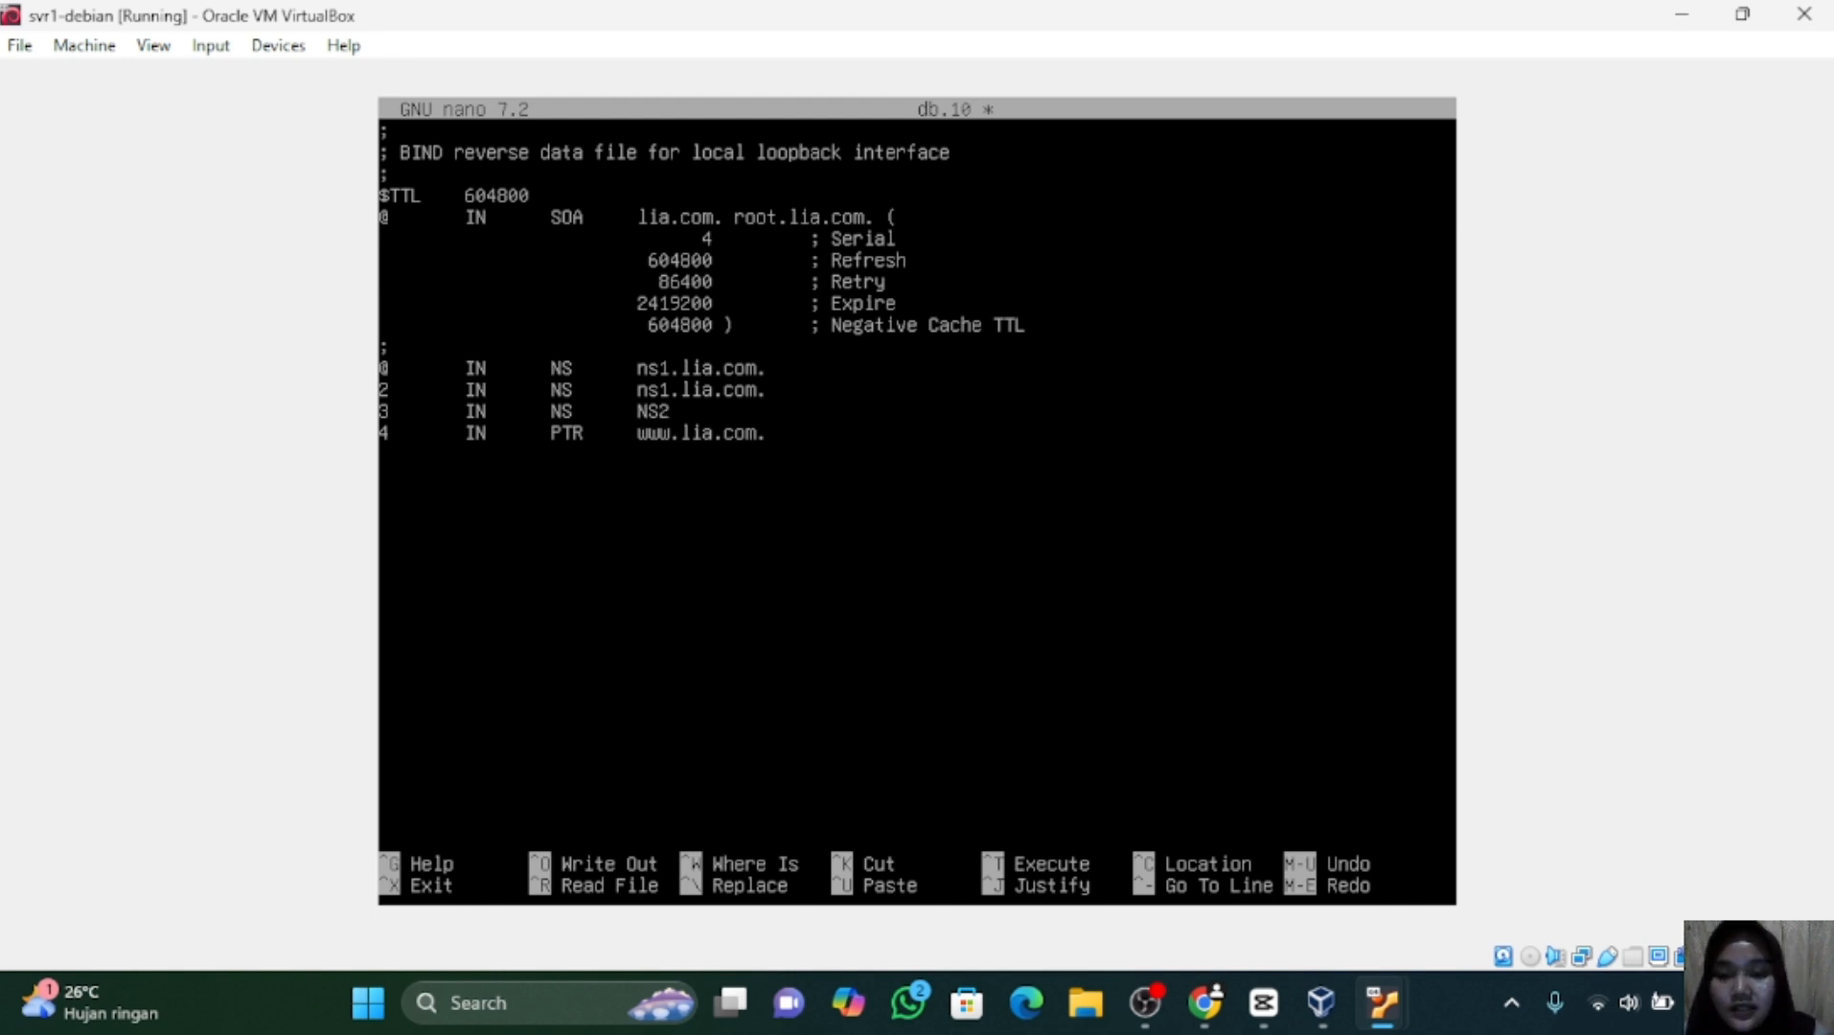
pyautogui.press('BackSpace')
pyautogui.press('BackSpace')
pyautogui.press('BackSpace')
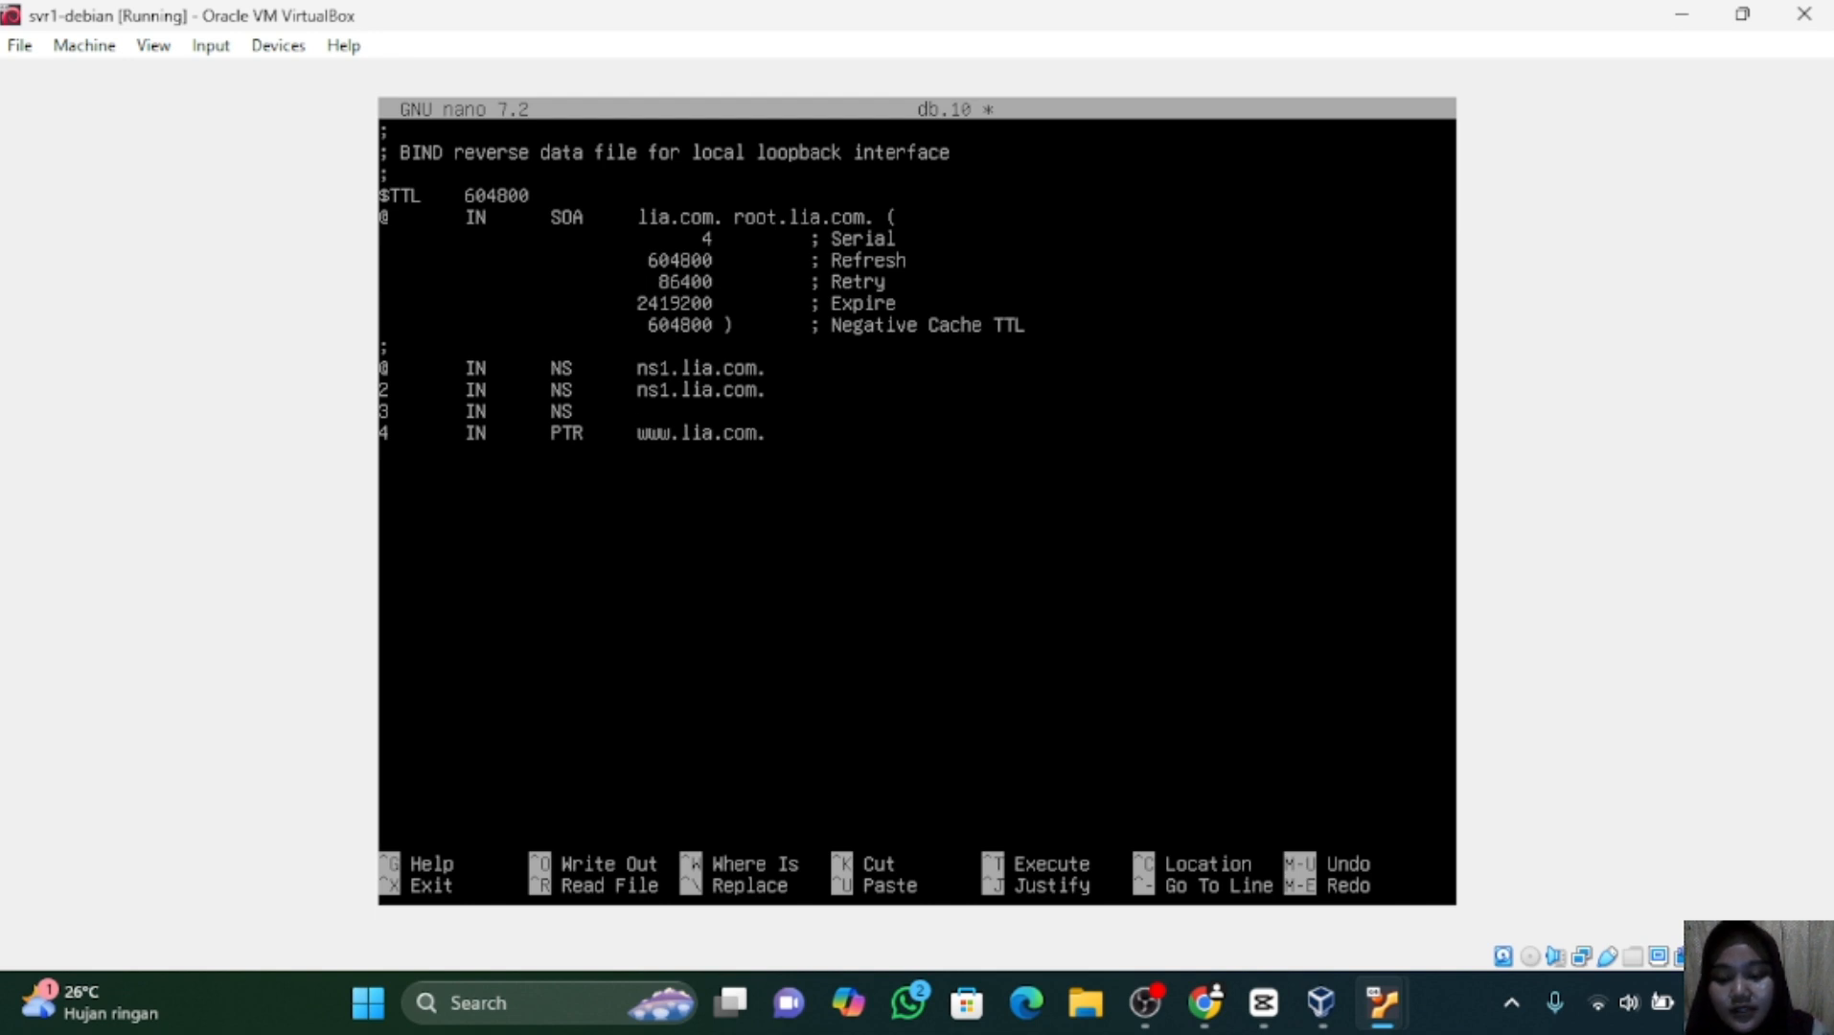
pyautogui.write('ns2.l')
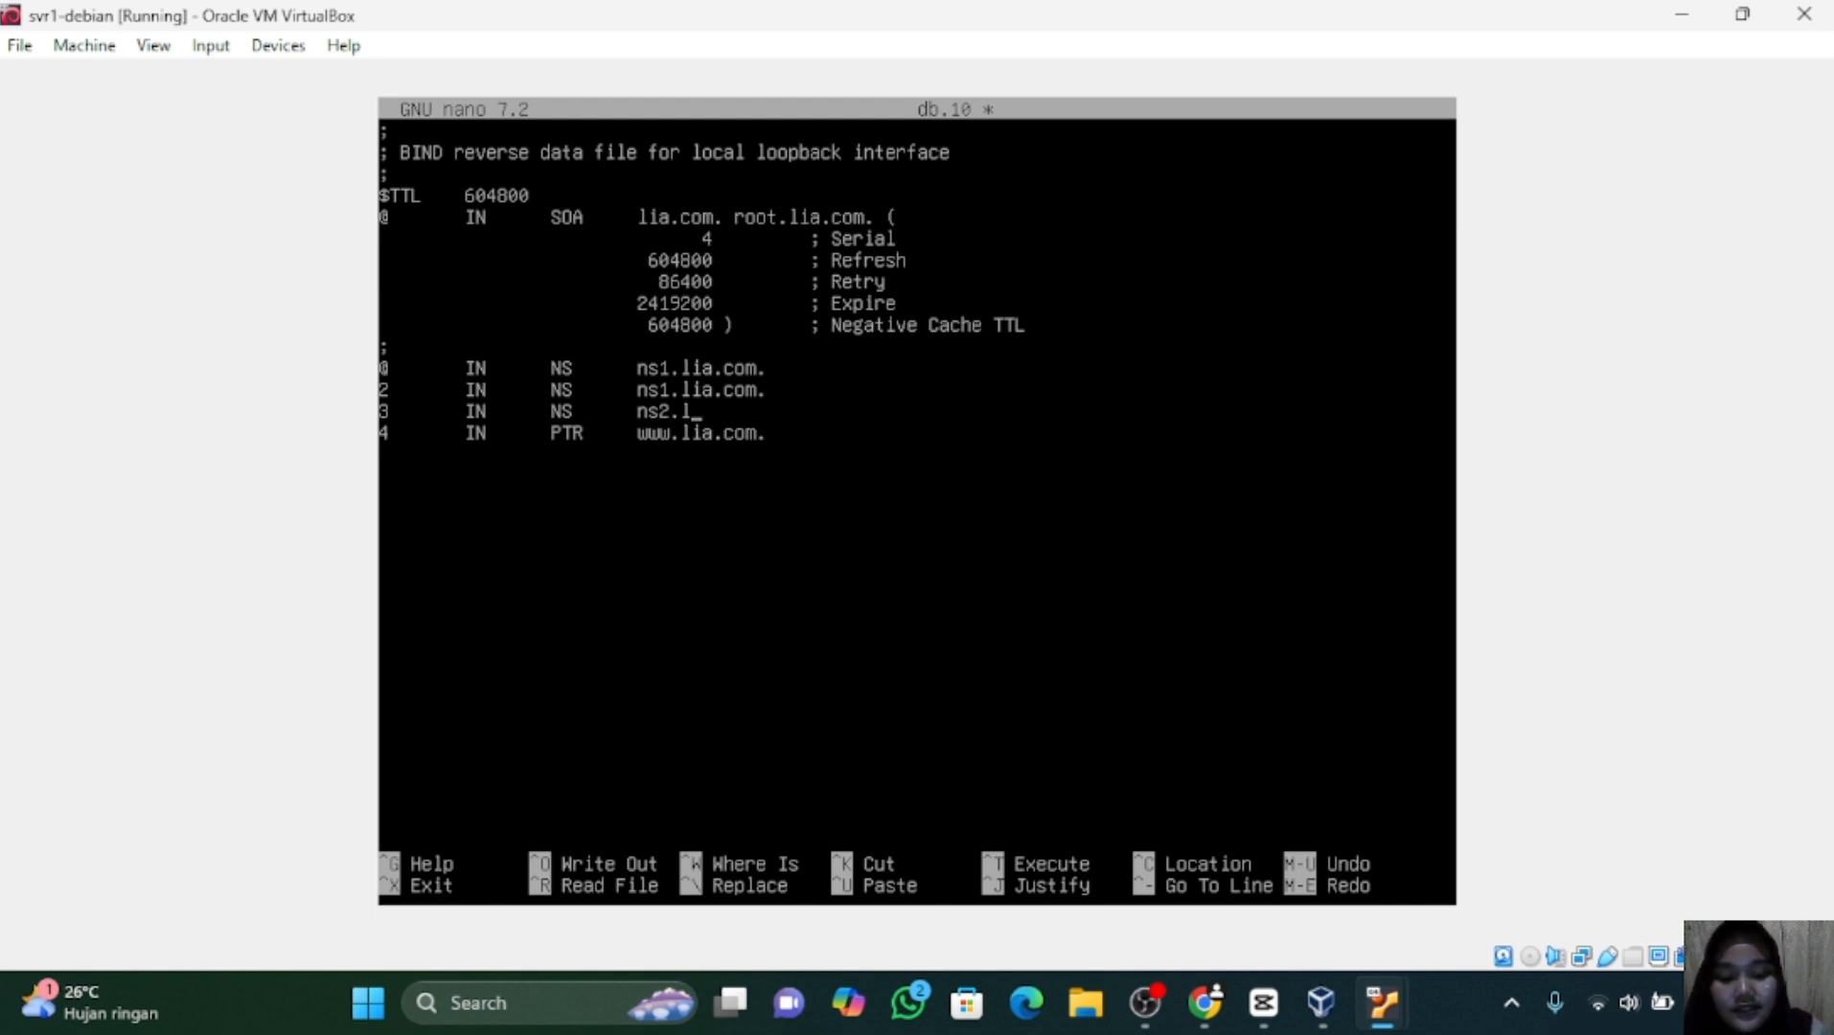
pyautogui.write('ia')
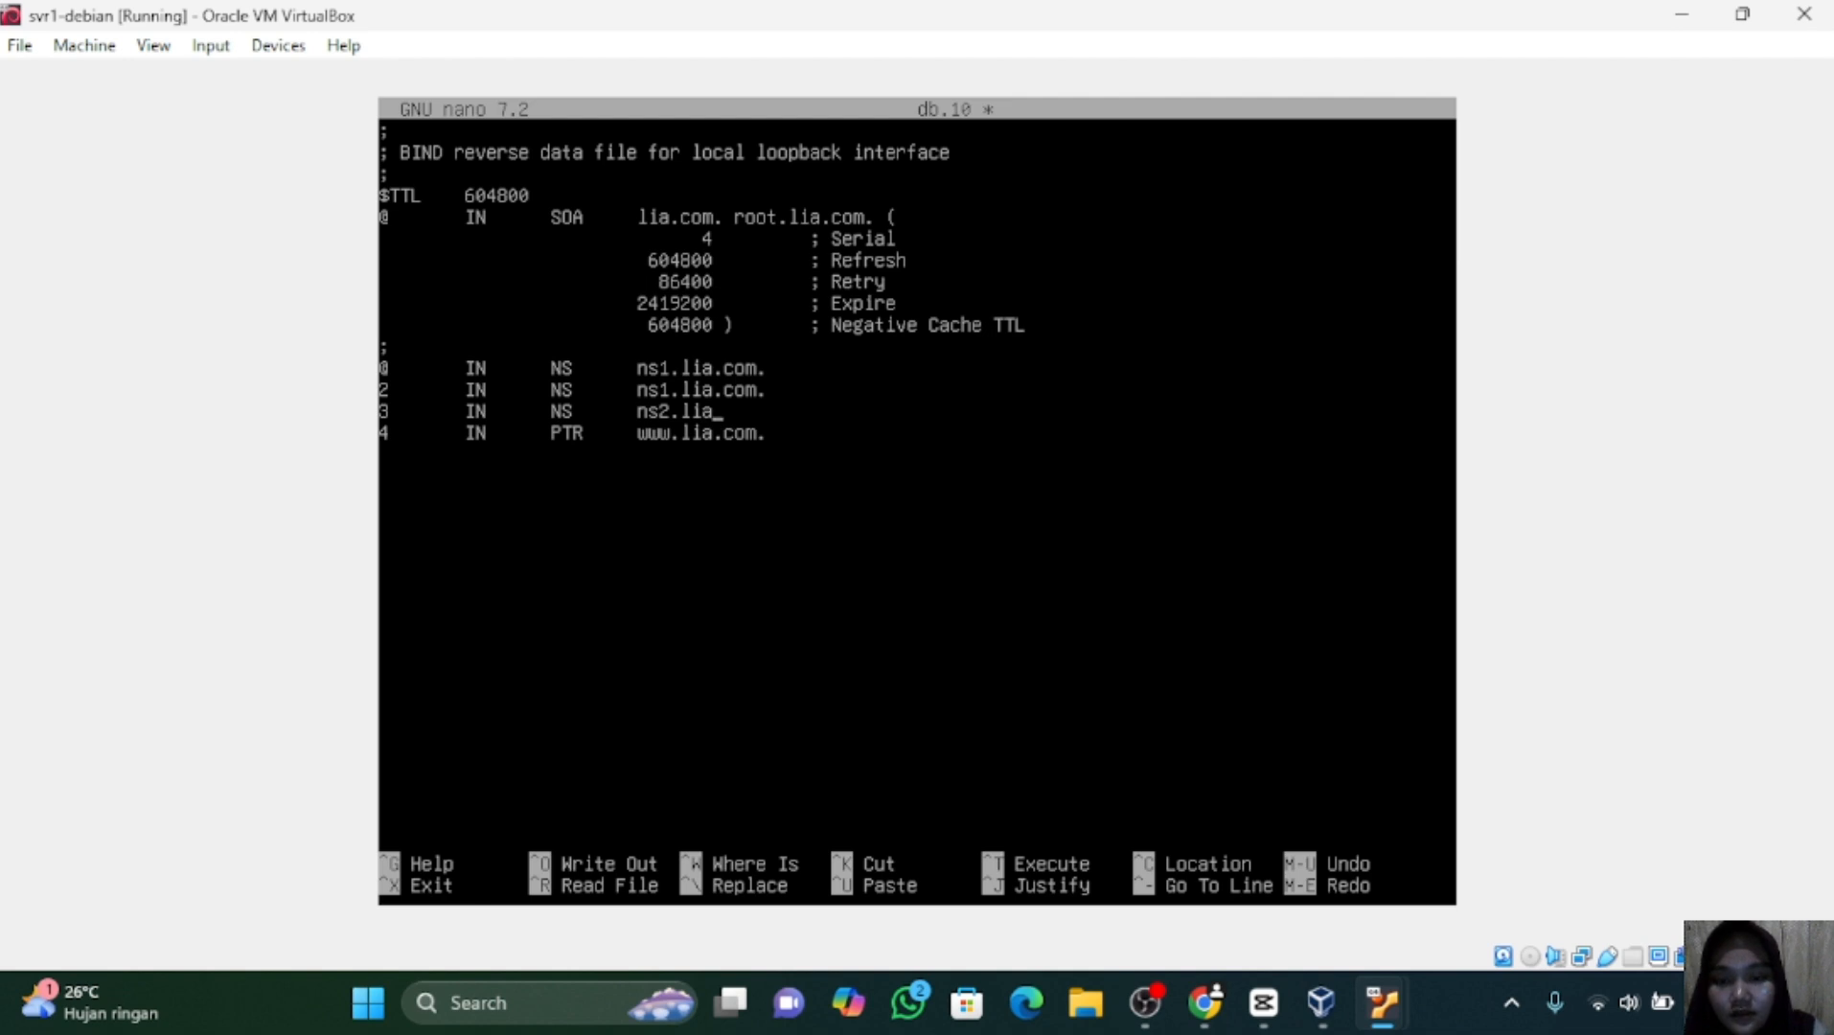
pyautogui.write('.co')
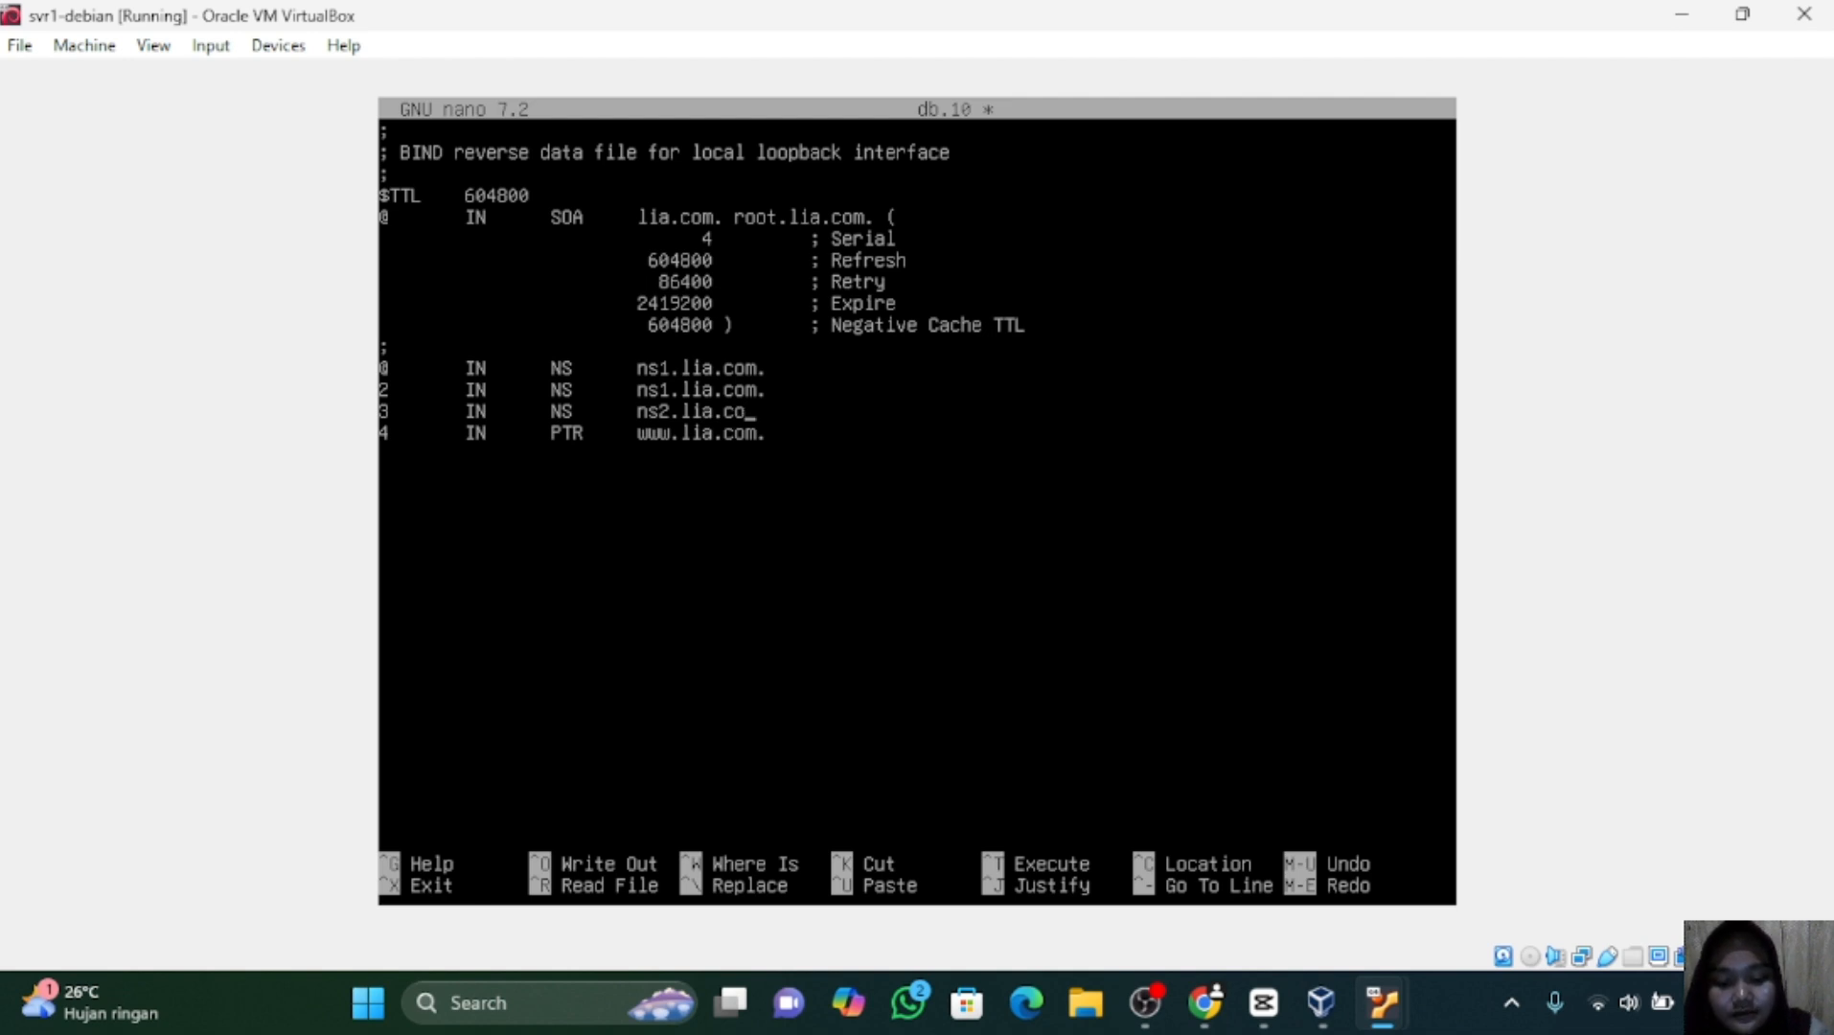
pyautogui.write('m.')
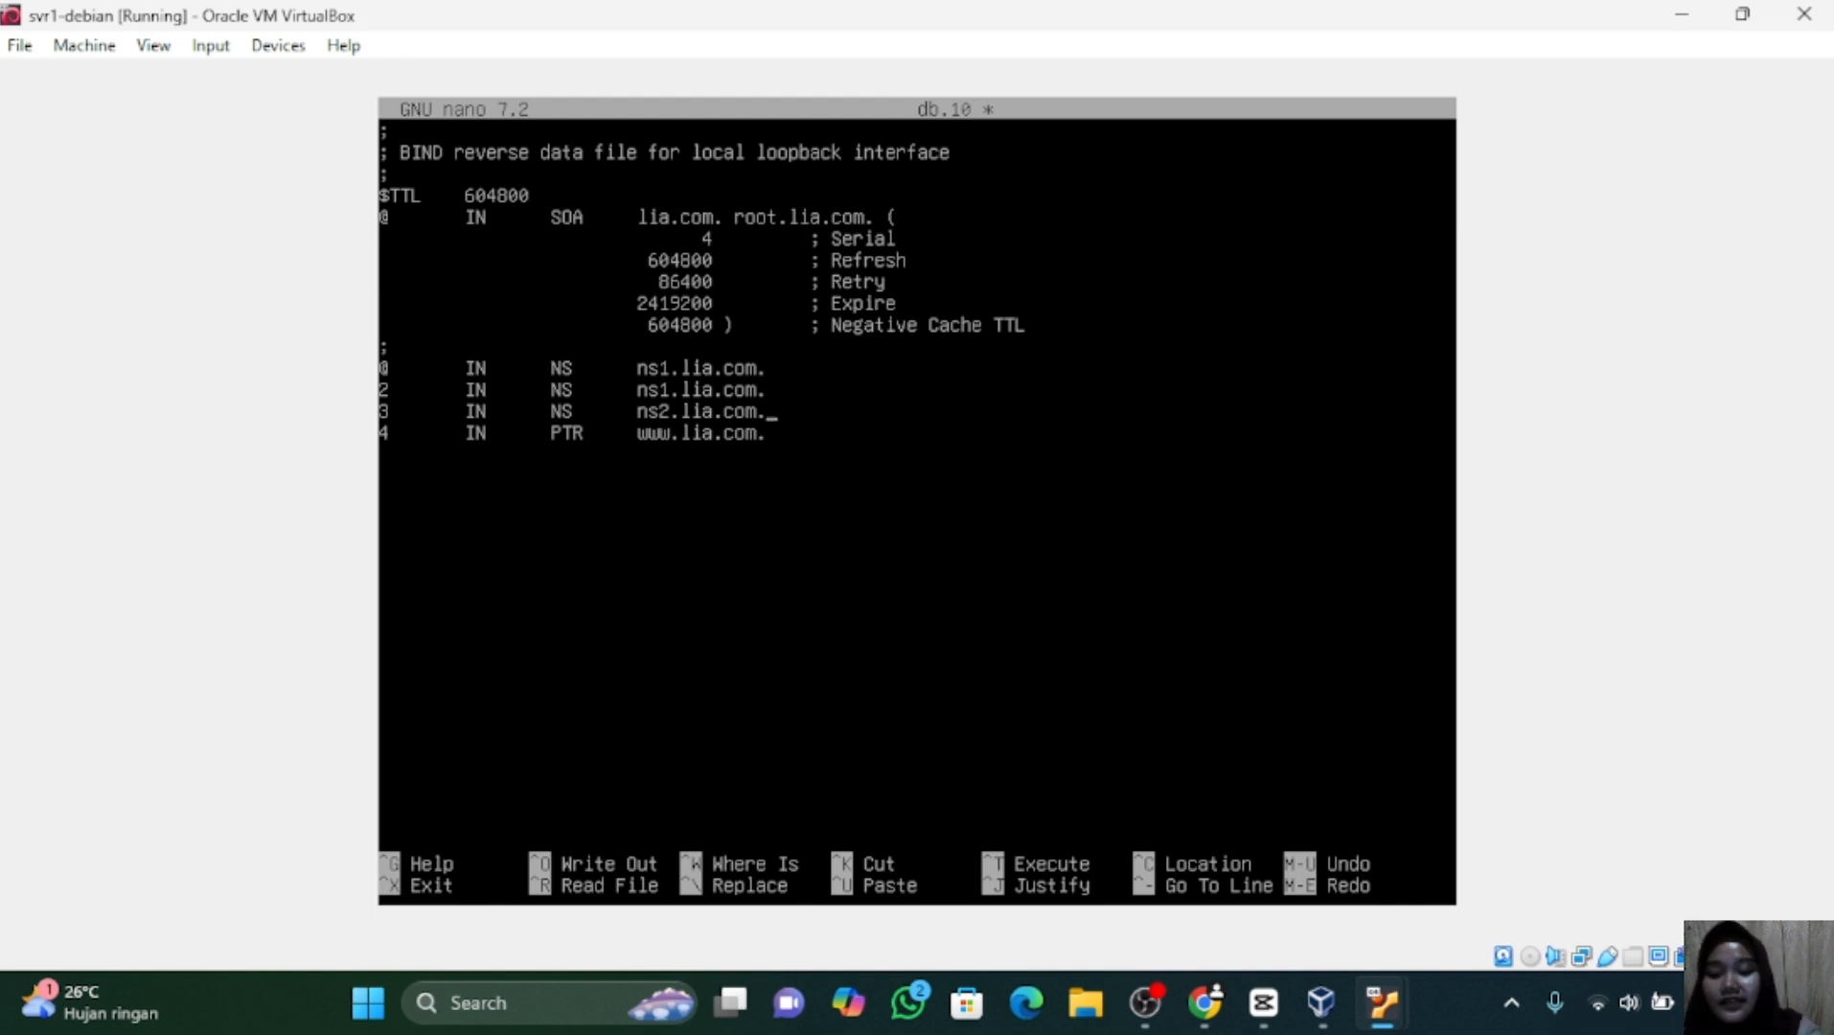
# Save db.10 under its existing name and exit the editor.
pyautogui.hotkey('ctrl', 'x')
pyautogui.press('y')
pyautogui.press('Return')
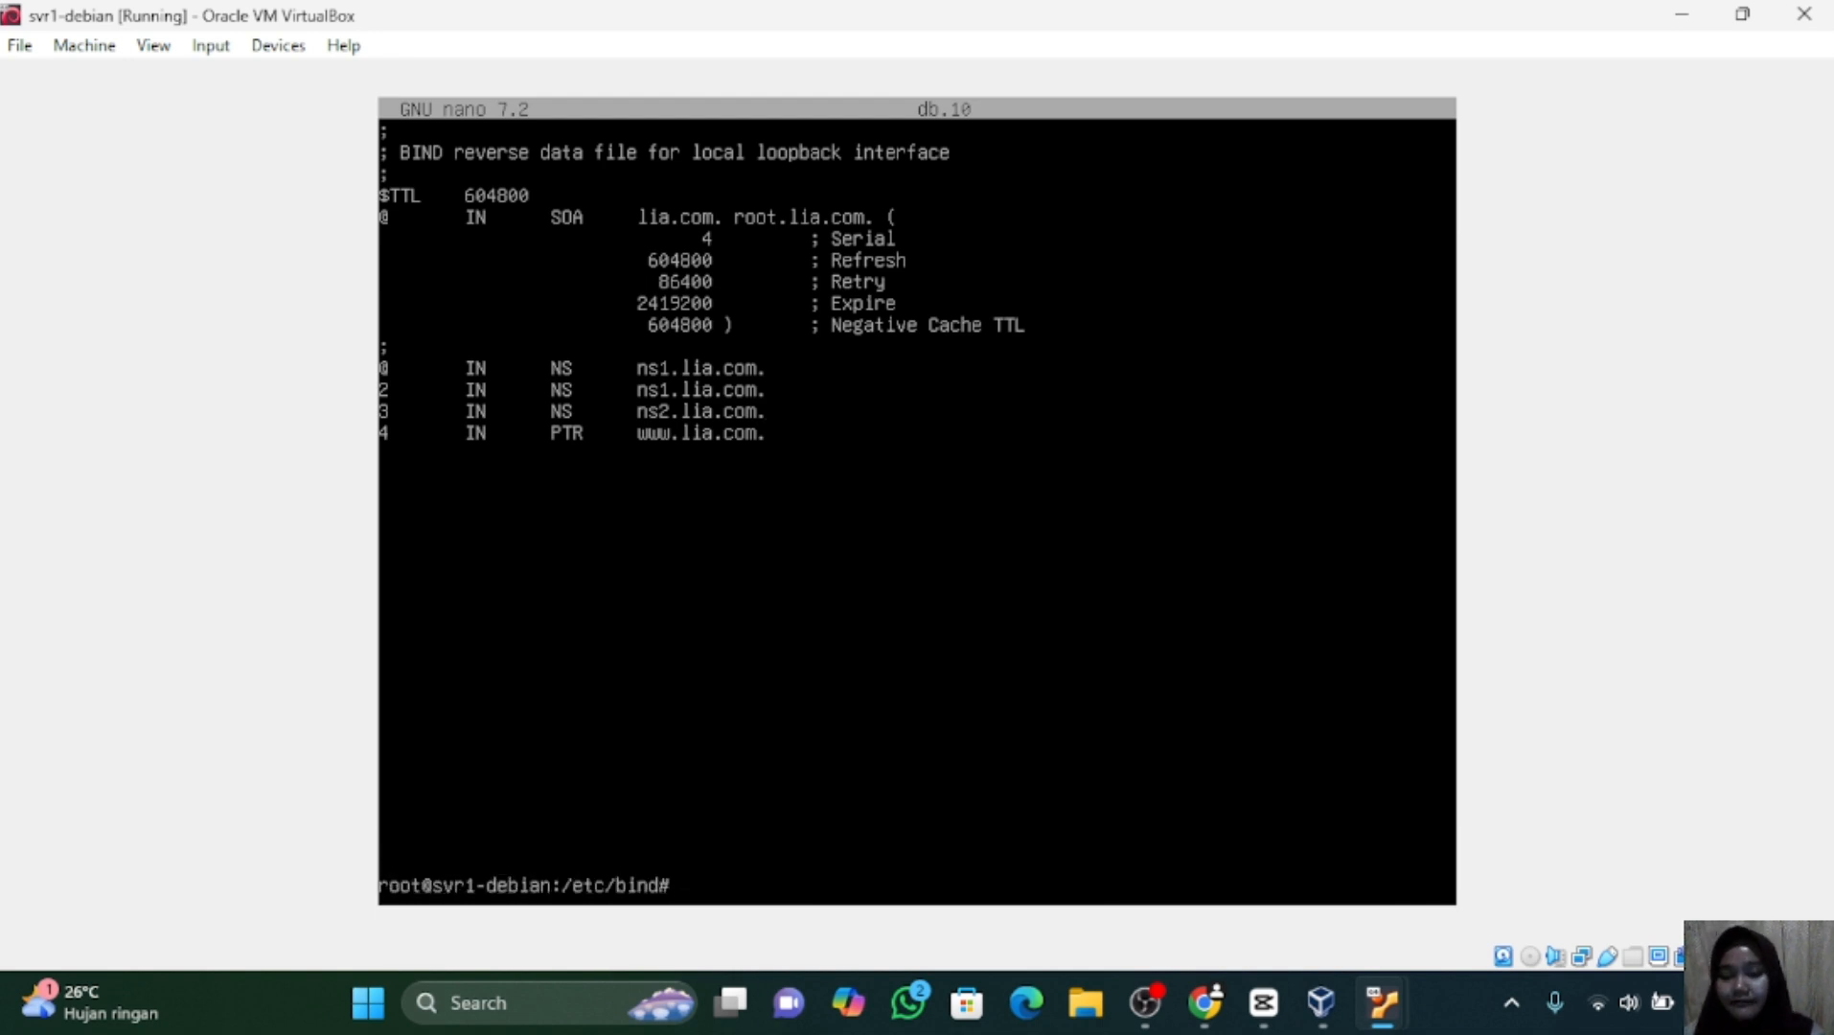
# Check the BIND configuration syntax with named-checkconf.
pyautogui.write('name')
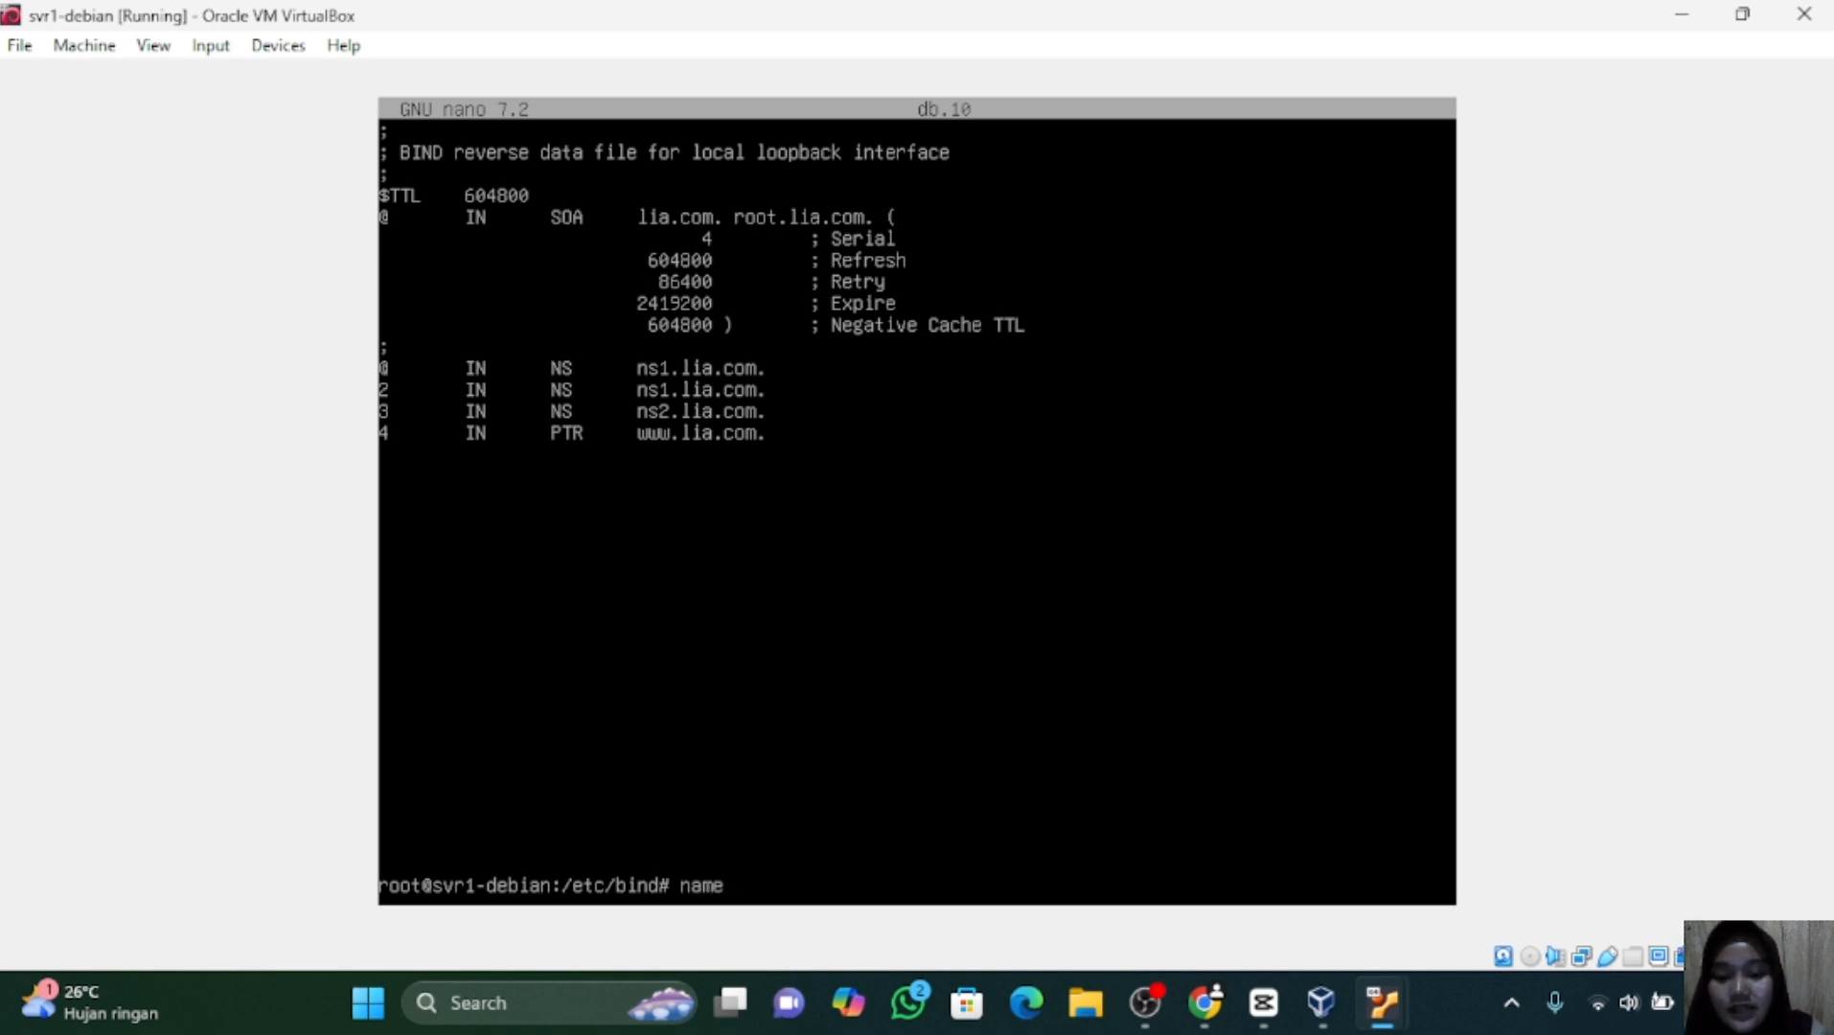
pyautogui.write('d-')
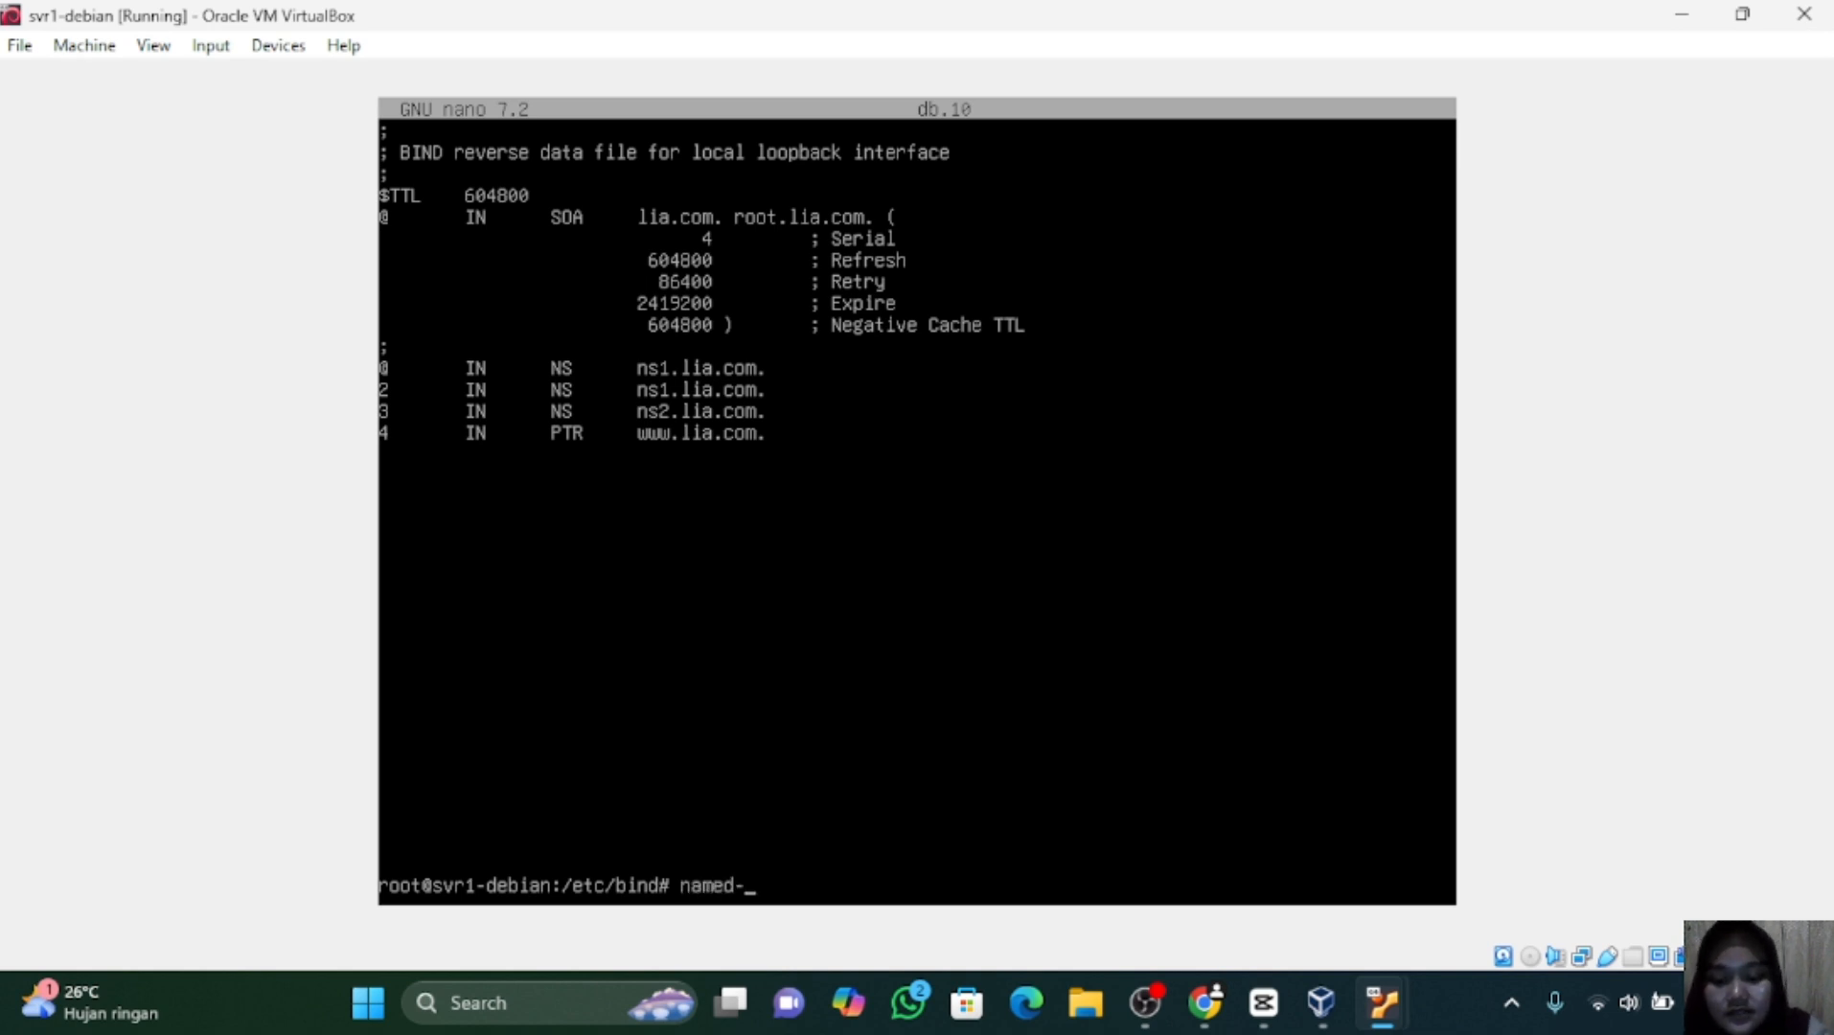
pyautogui.write('chec')
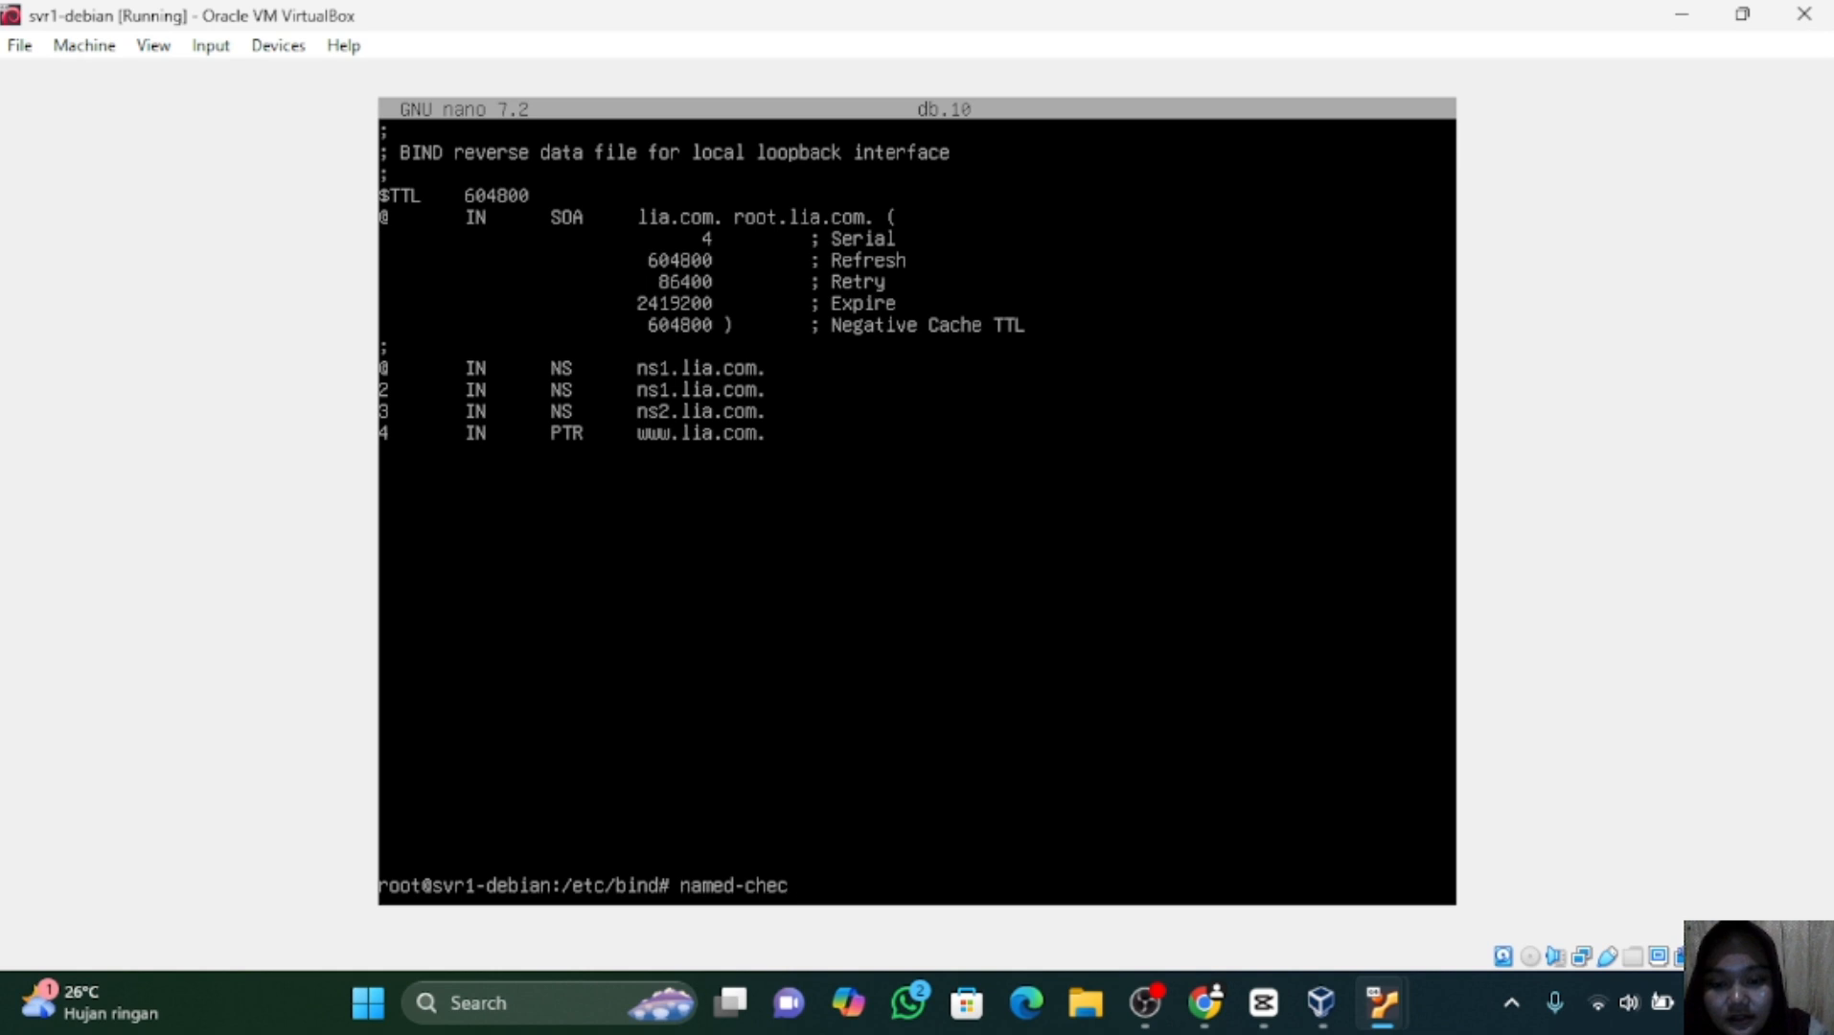
pyautogui.write('kconf')
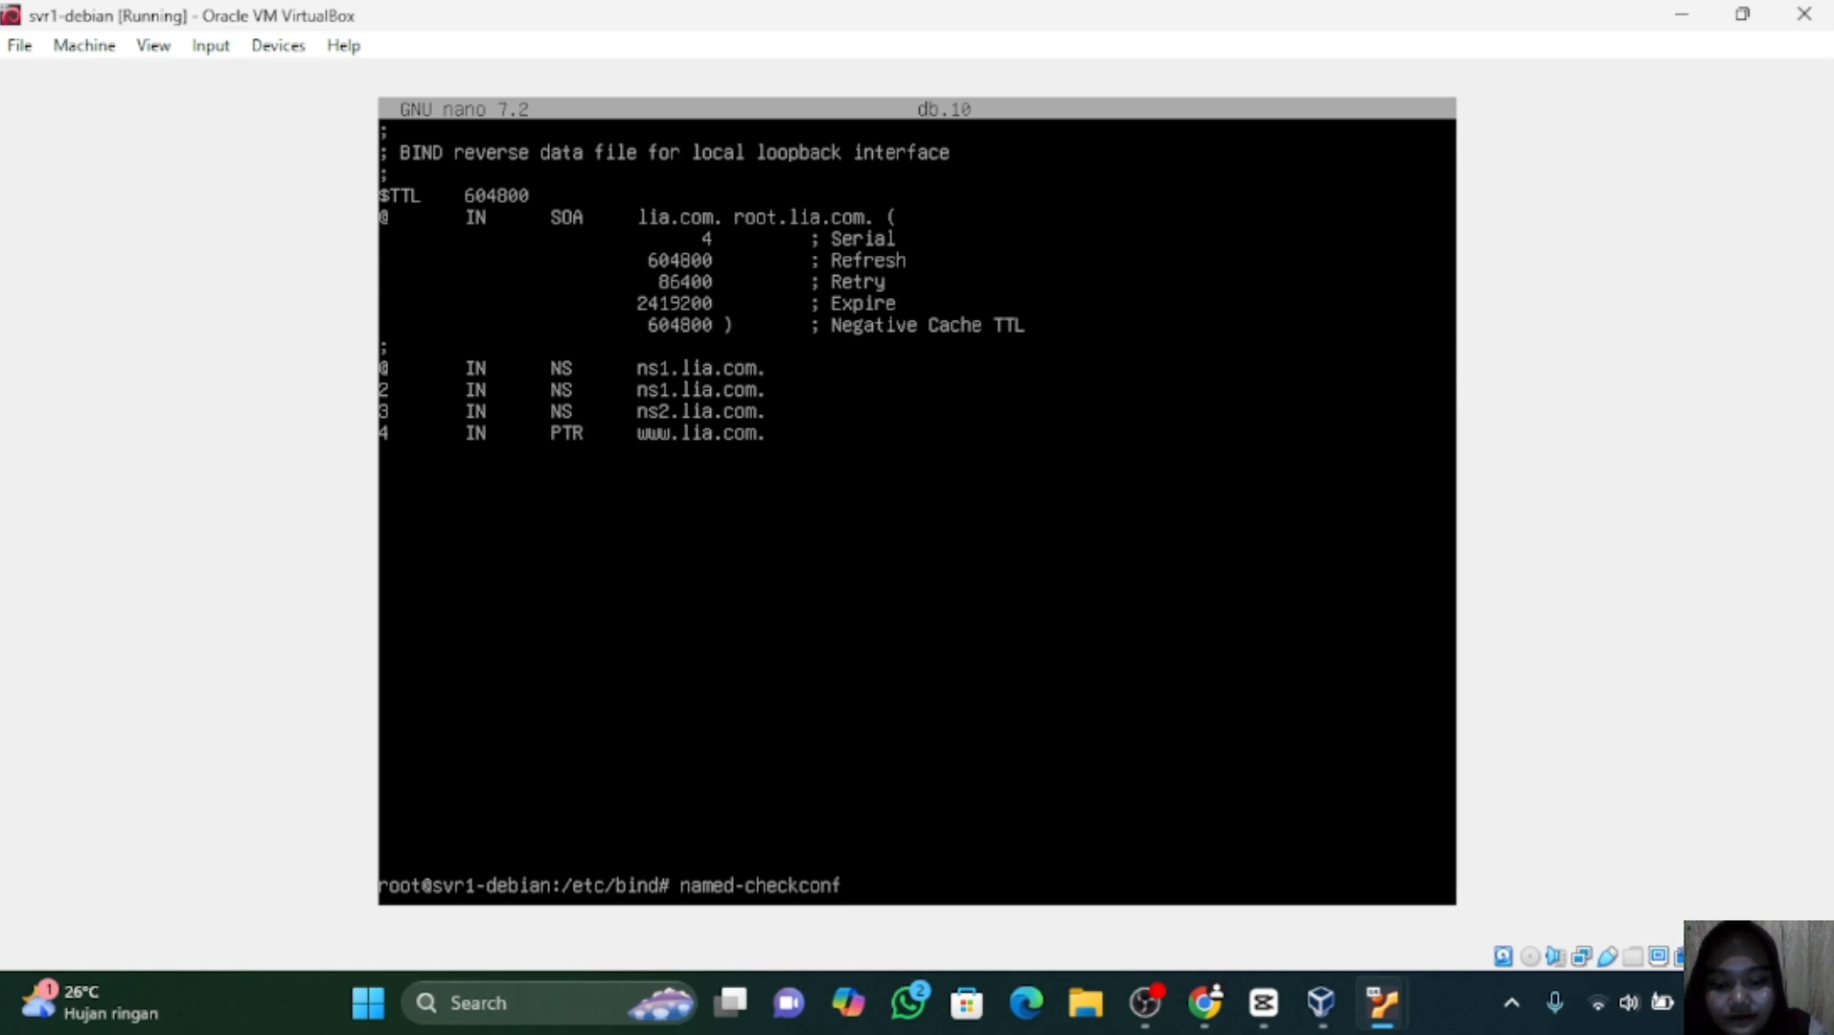
pyautogui.press('Return')
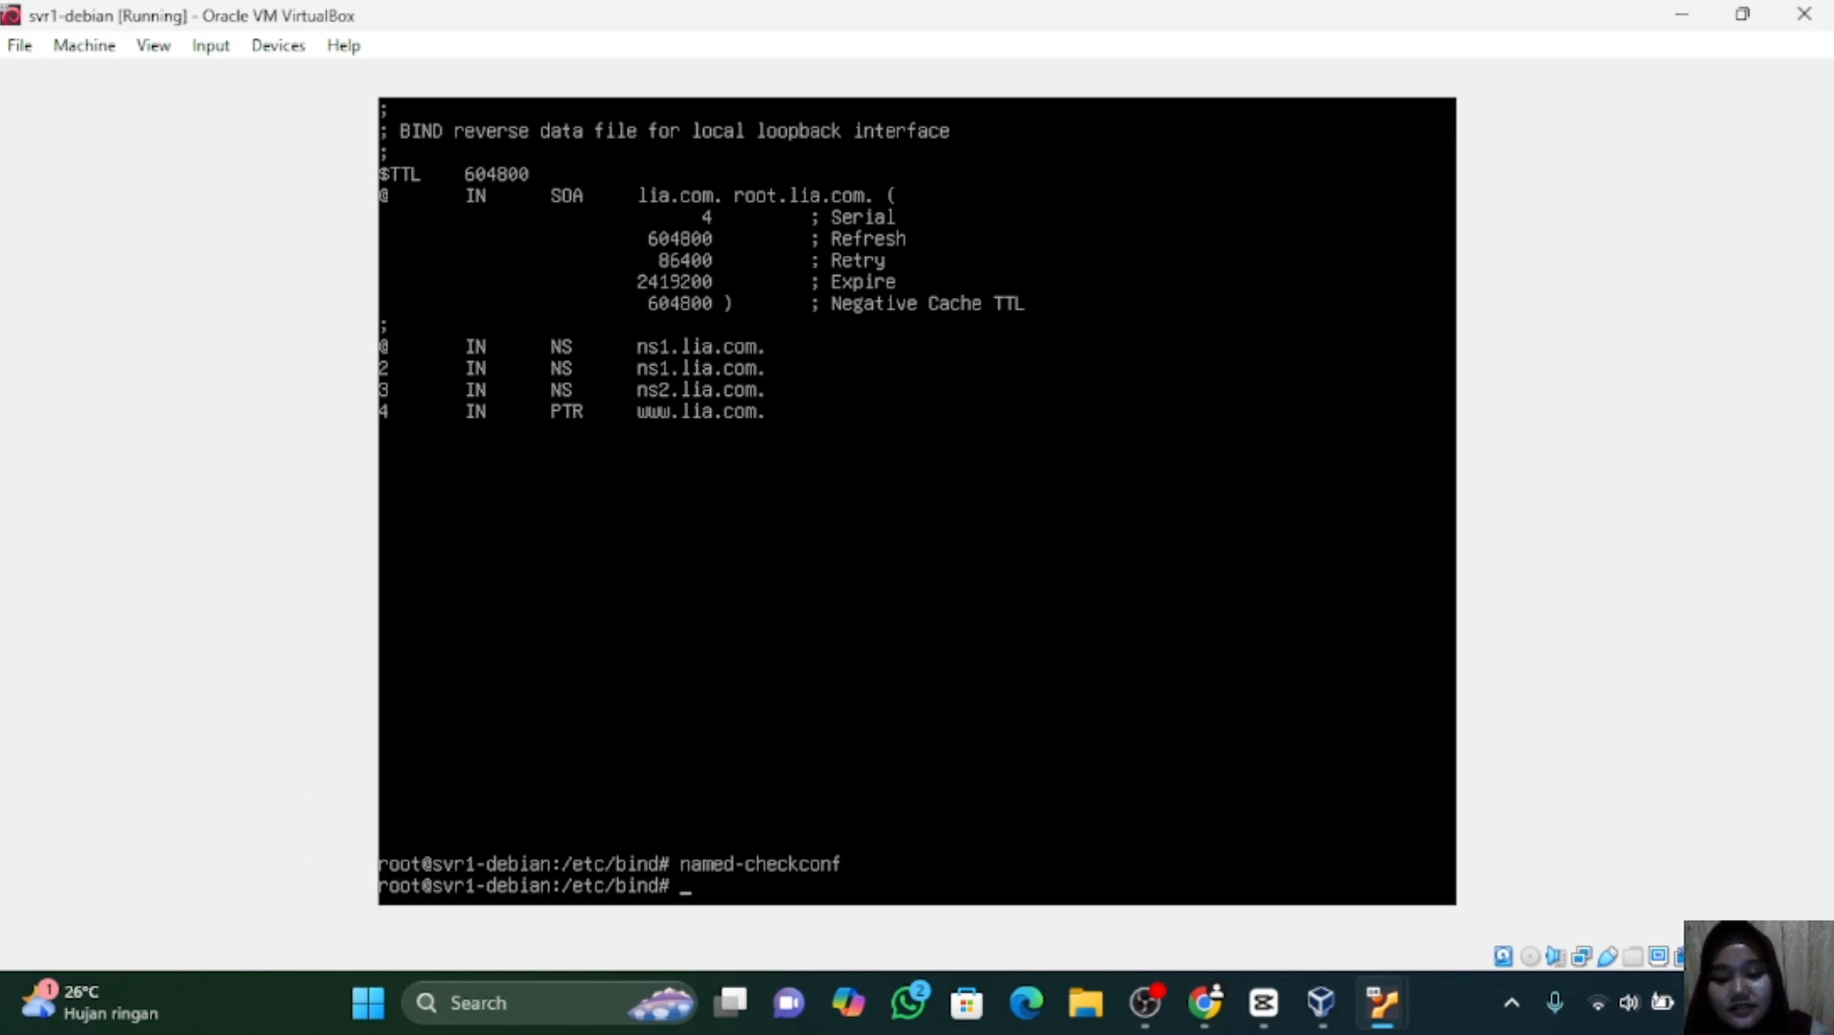
# Validate the forward zone lia.com against the file db.lia with named-checkzone.
pyautogui.write('name')
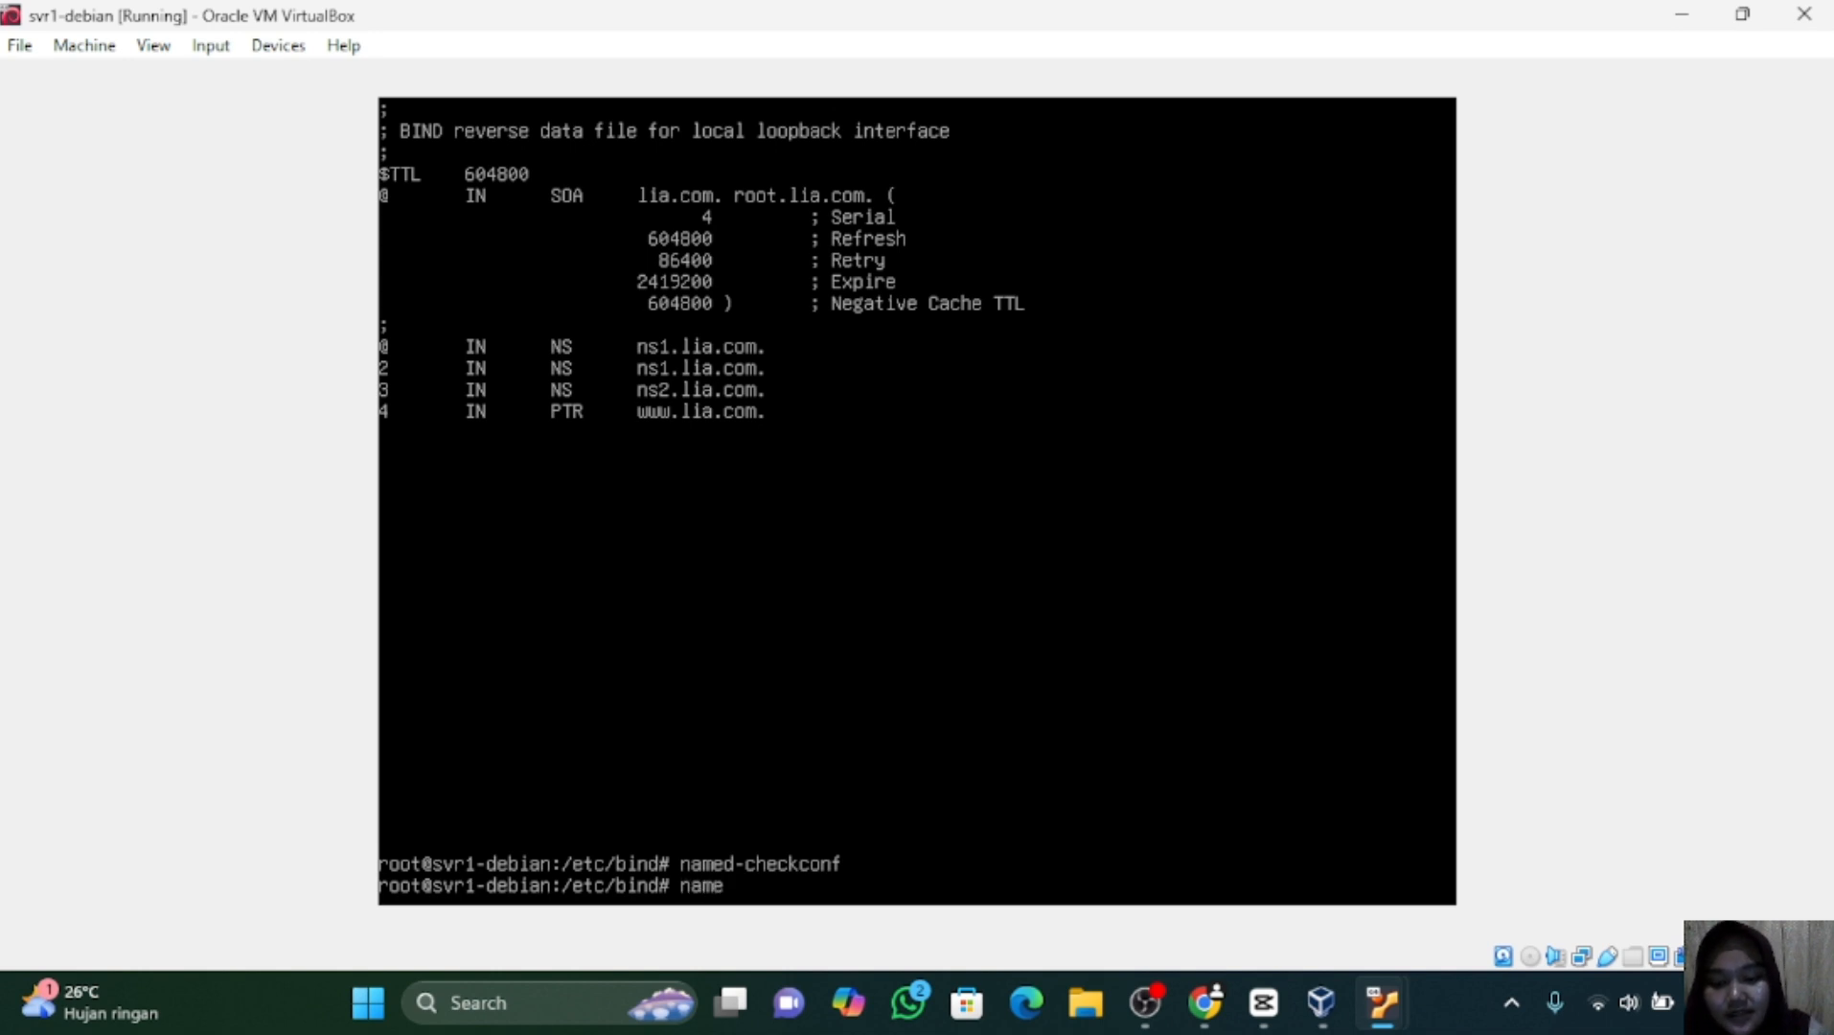
pyautogui.write('d-ch')
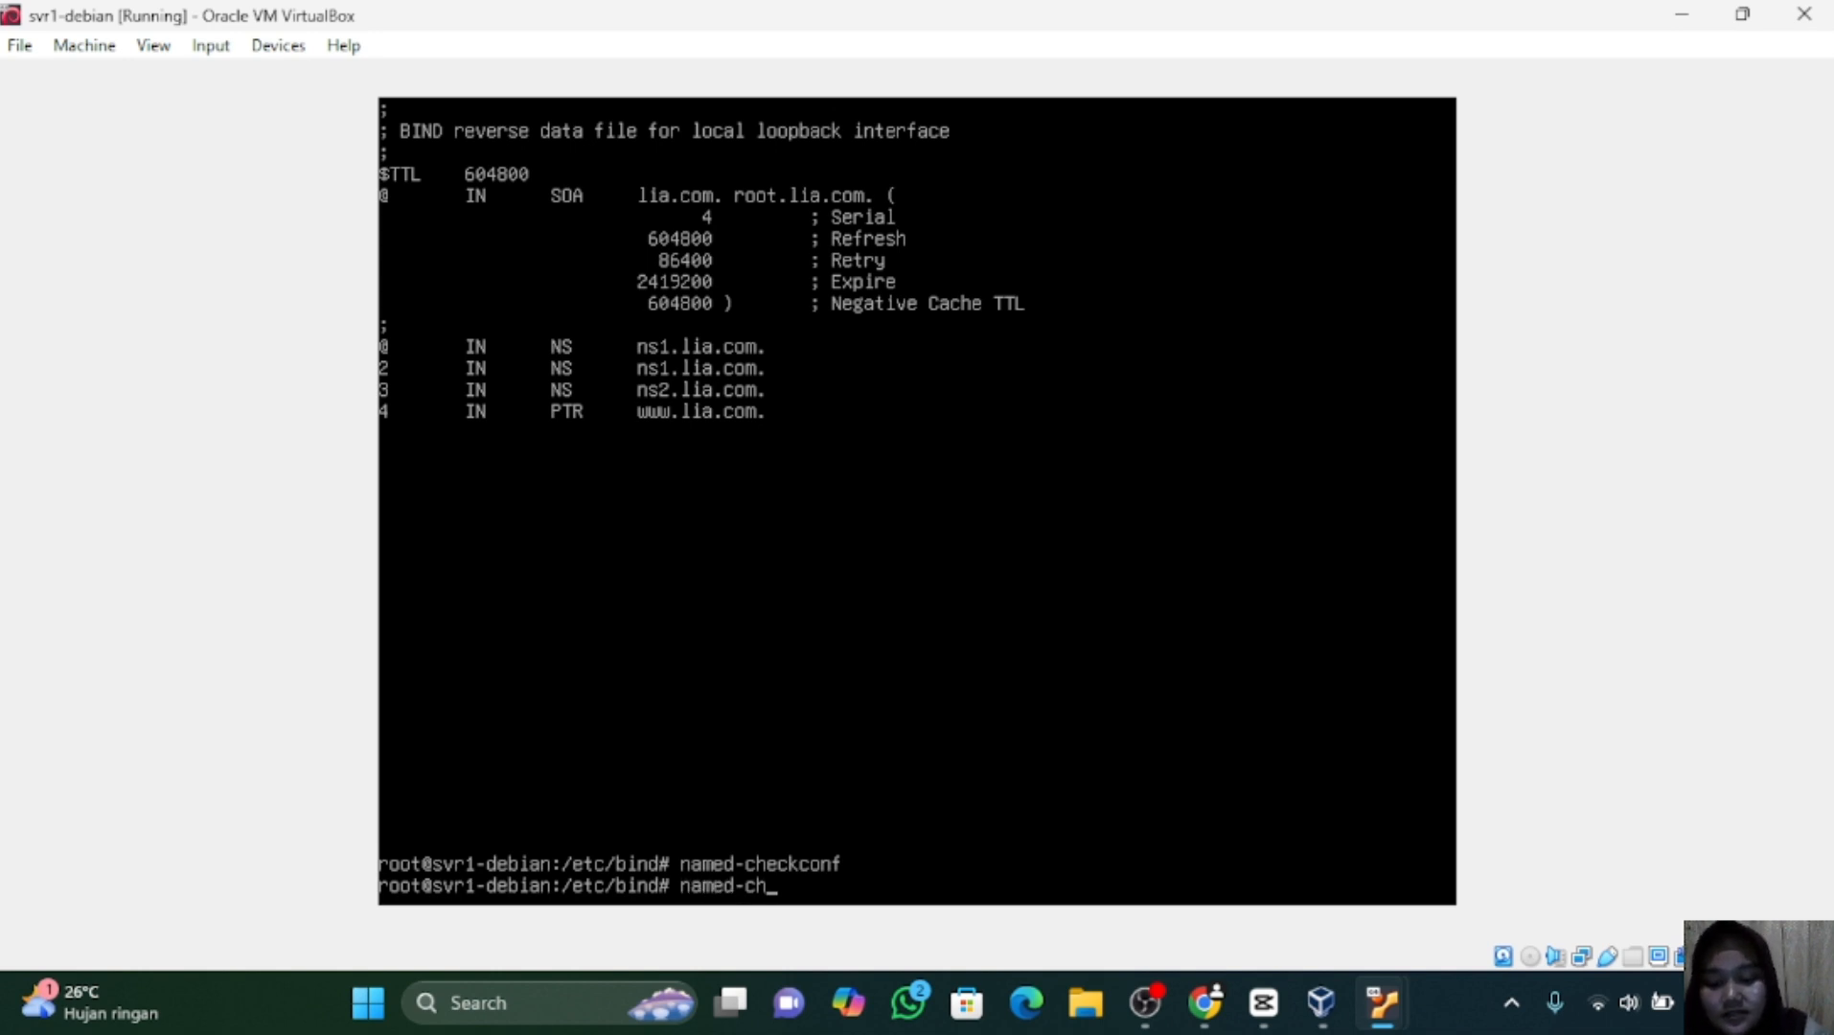
pyautogui.write('eckz')
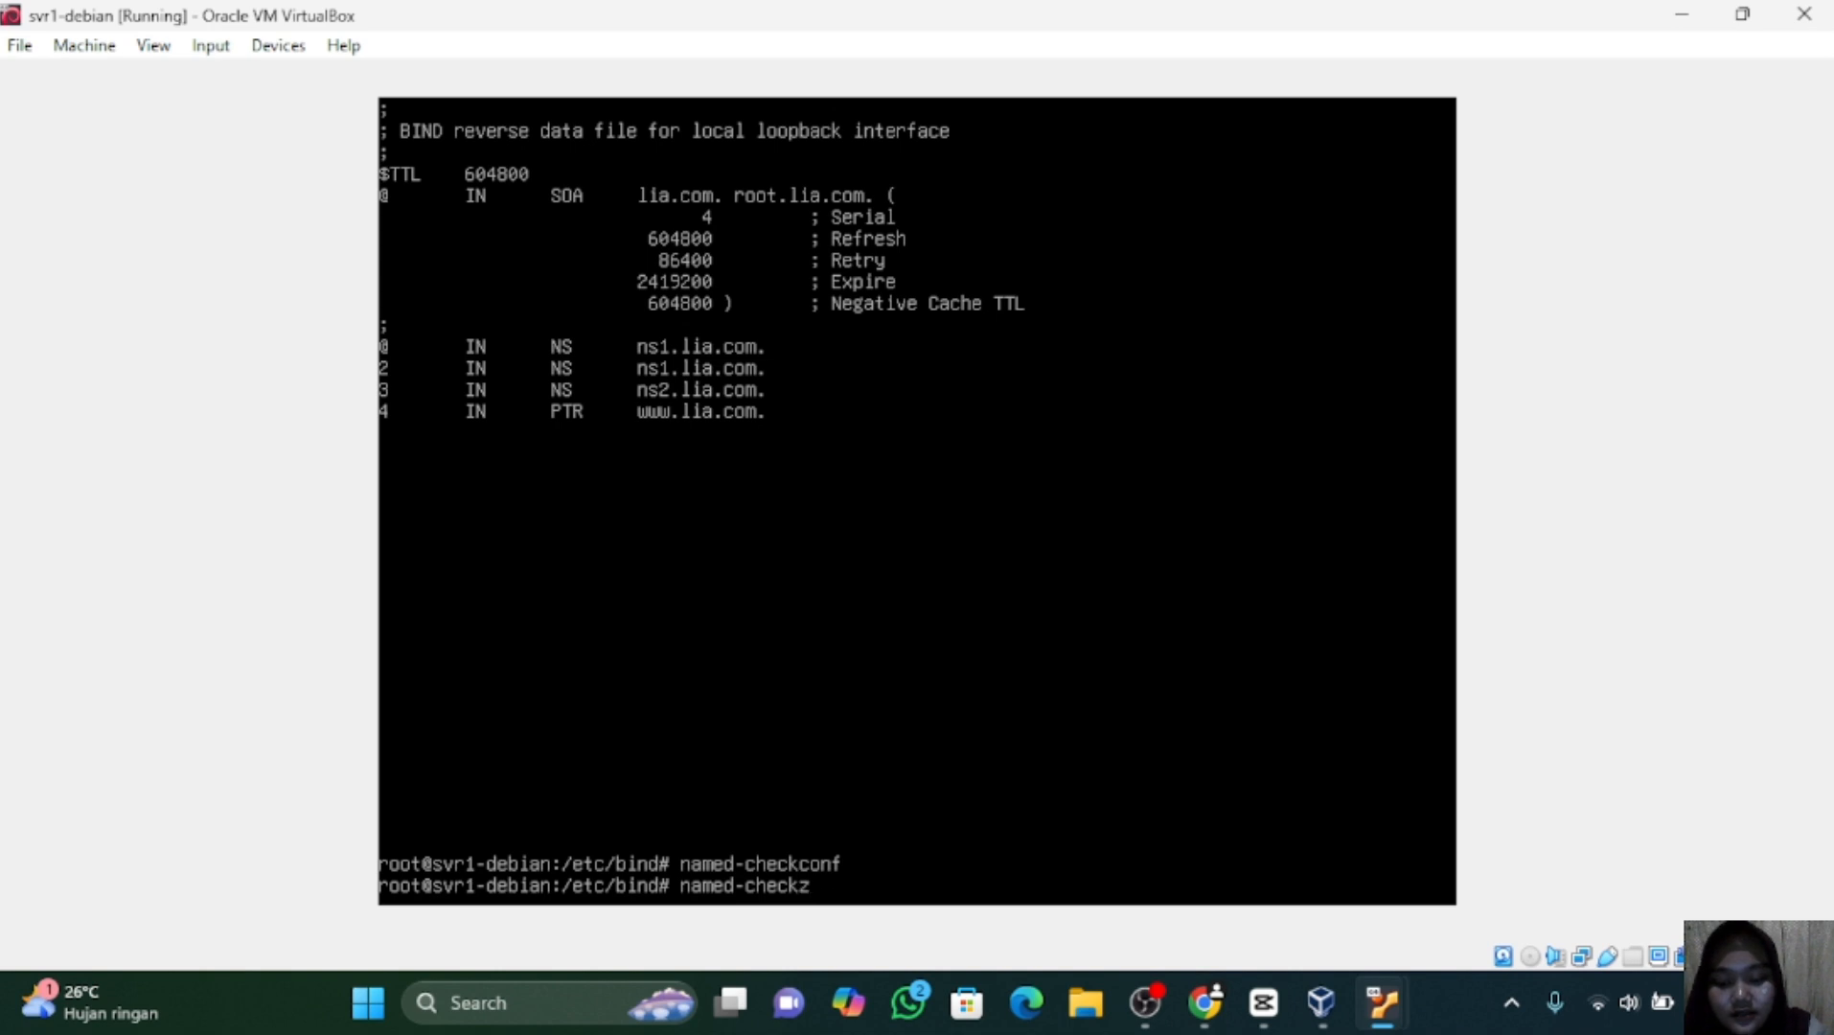
pyautogui.write('one')
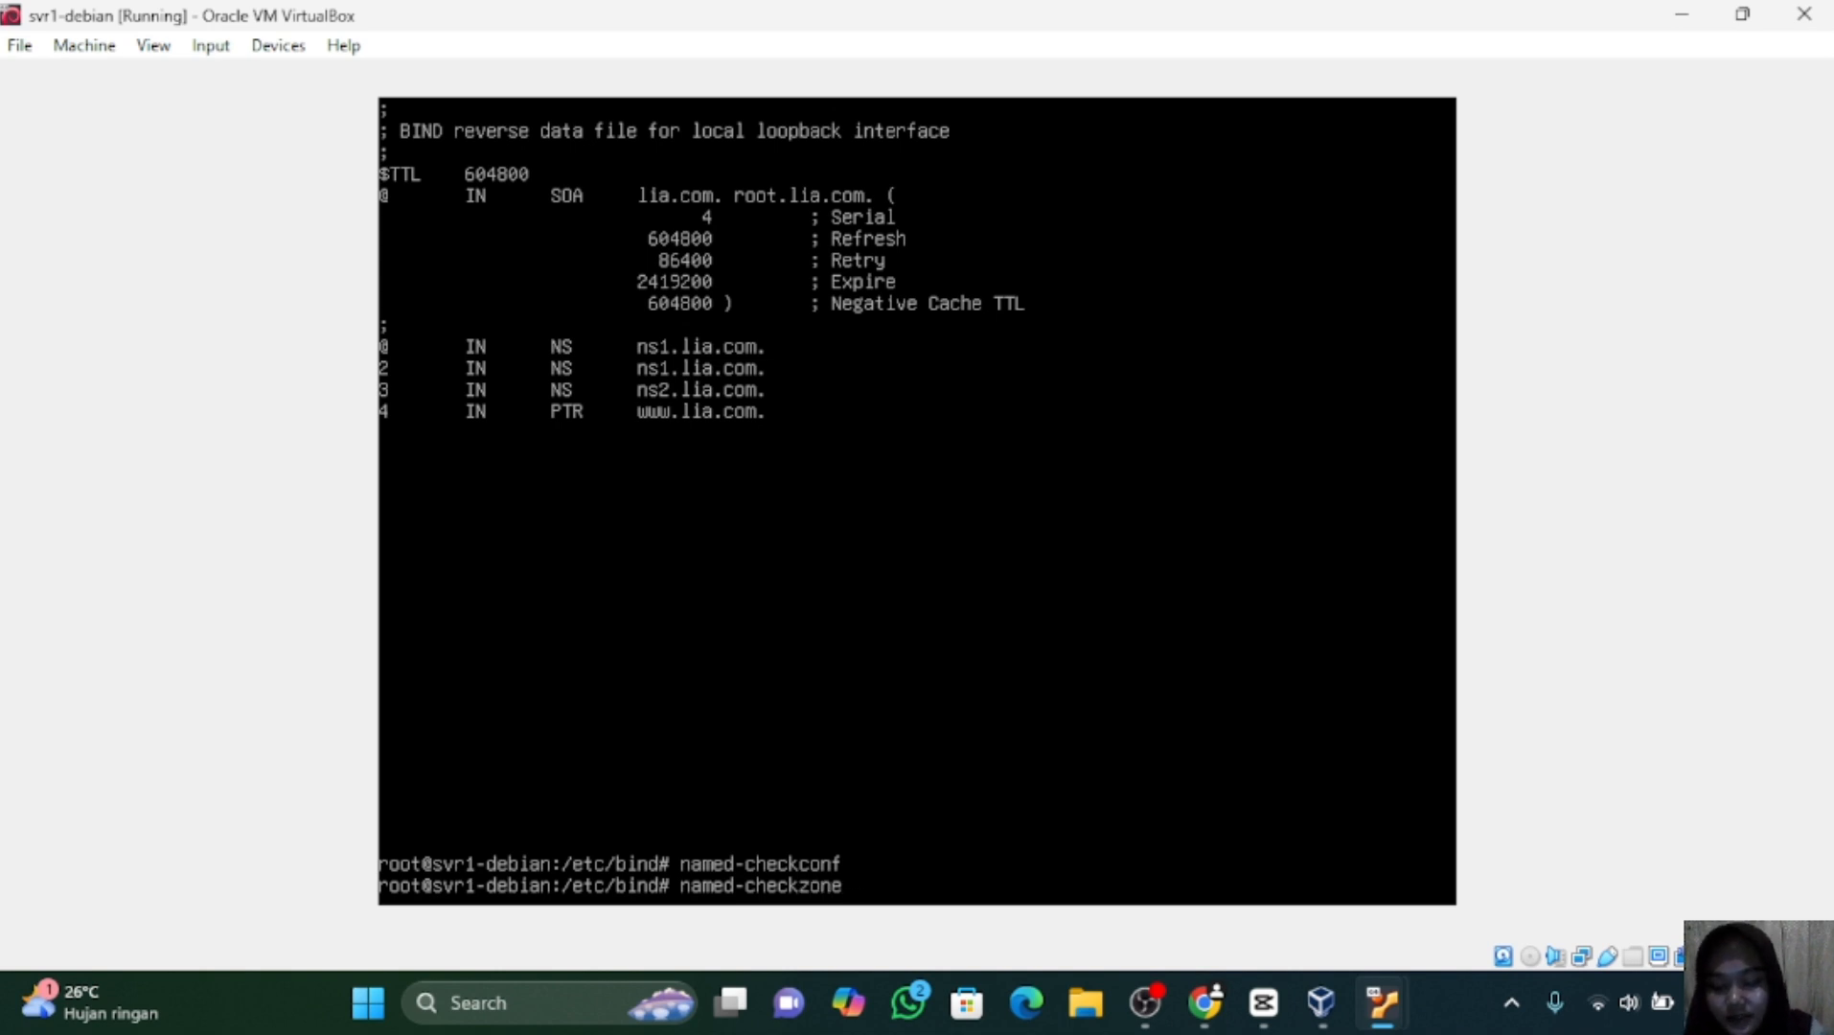
pyautogui.write(' lia.')
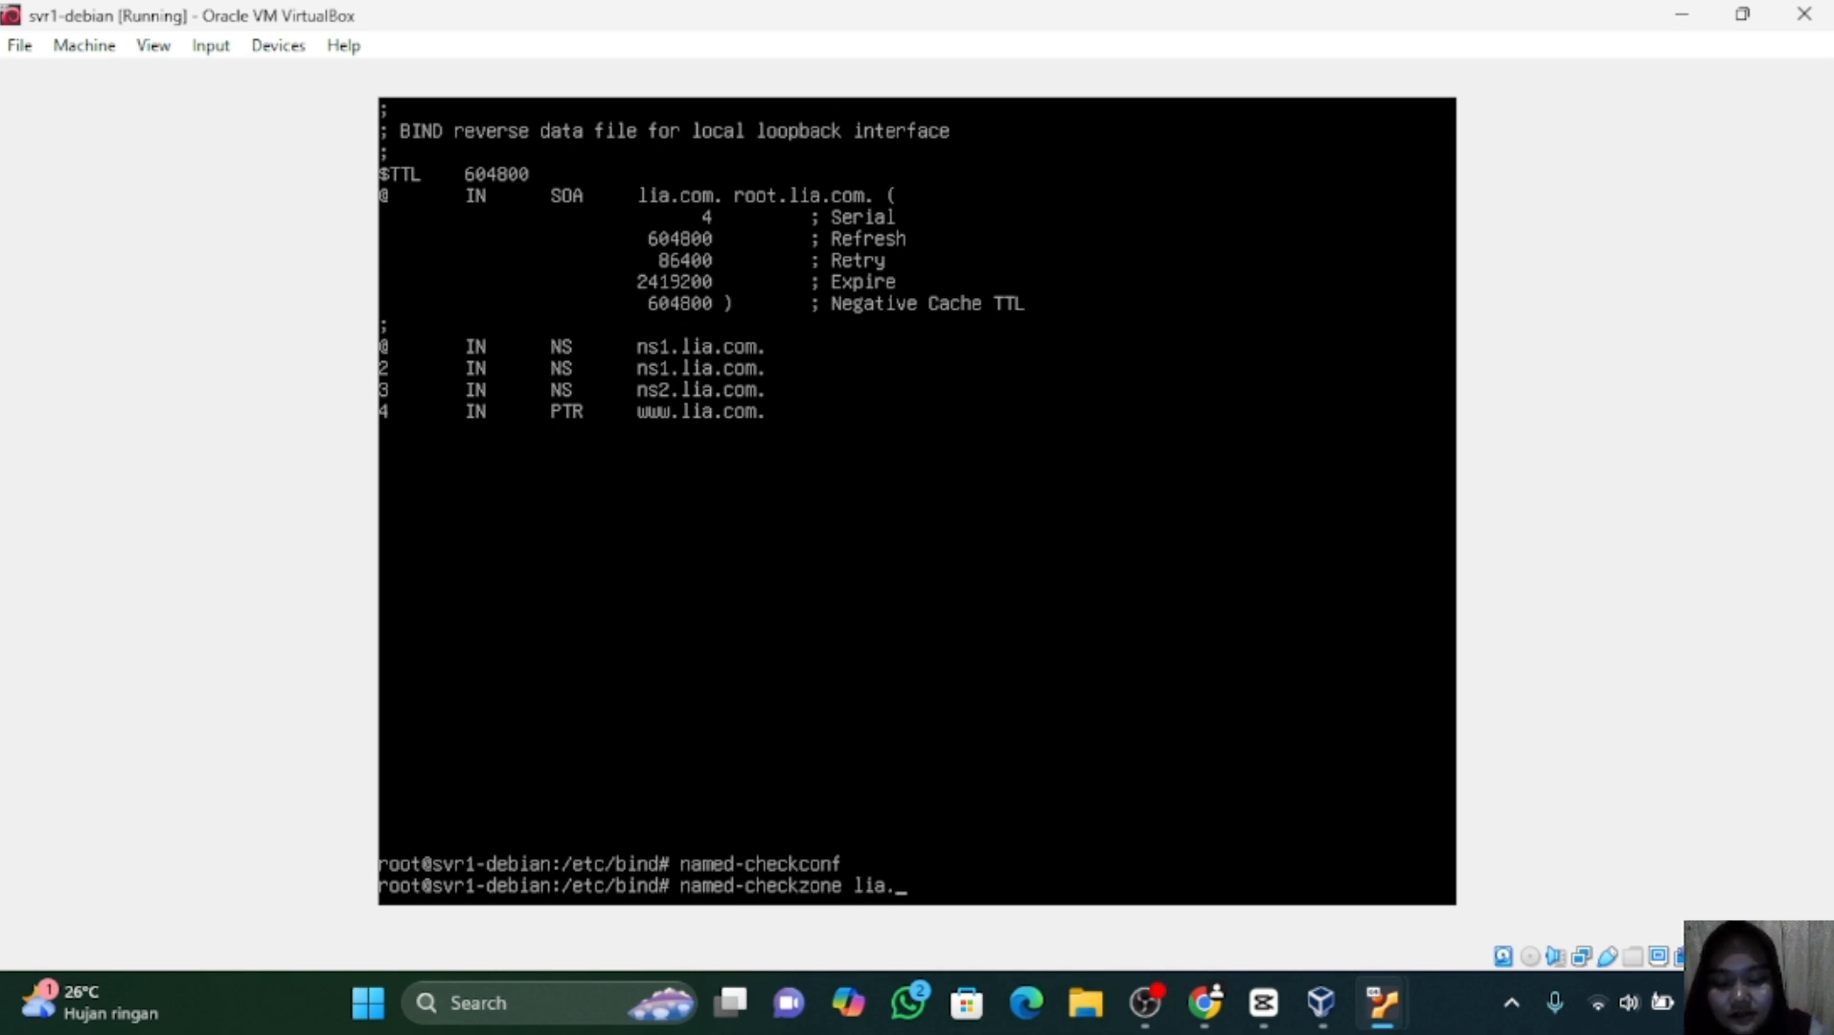
pyautogui.write('com db.lia')
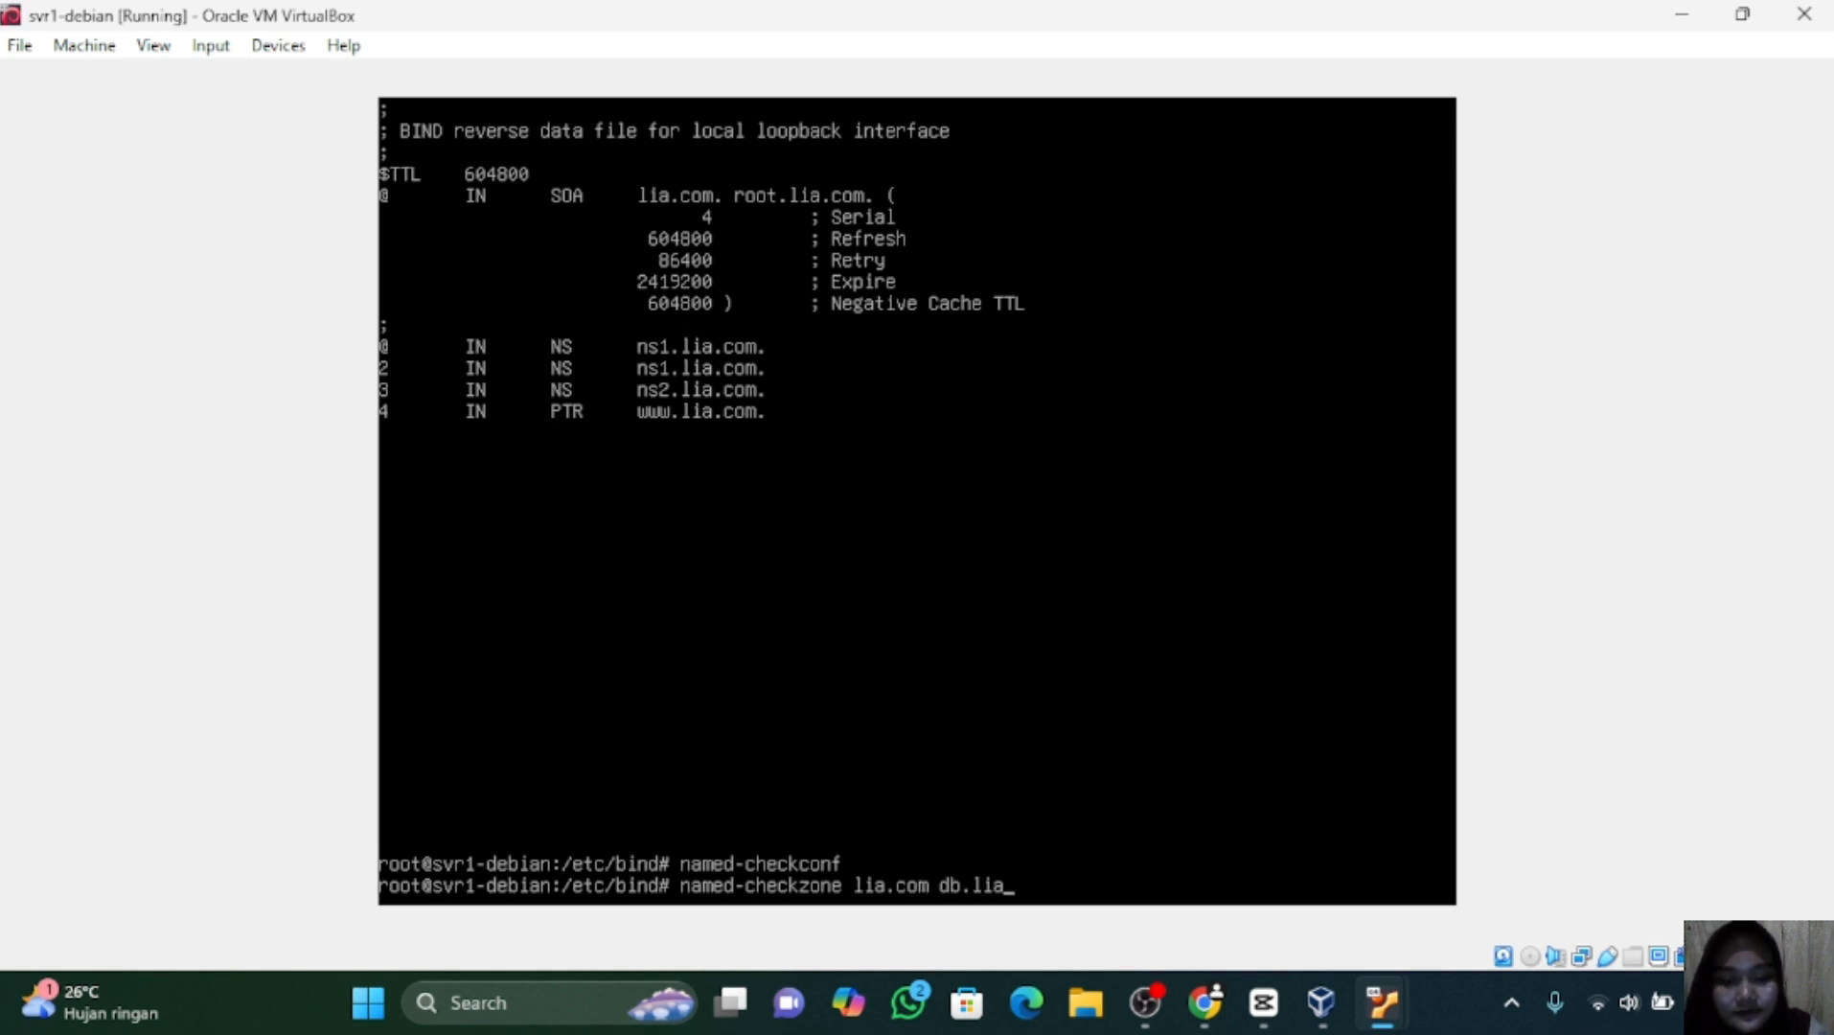
pyautogui.press('Return')
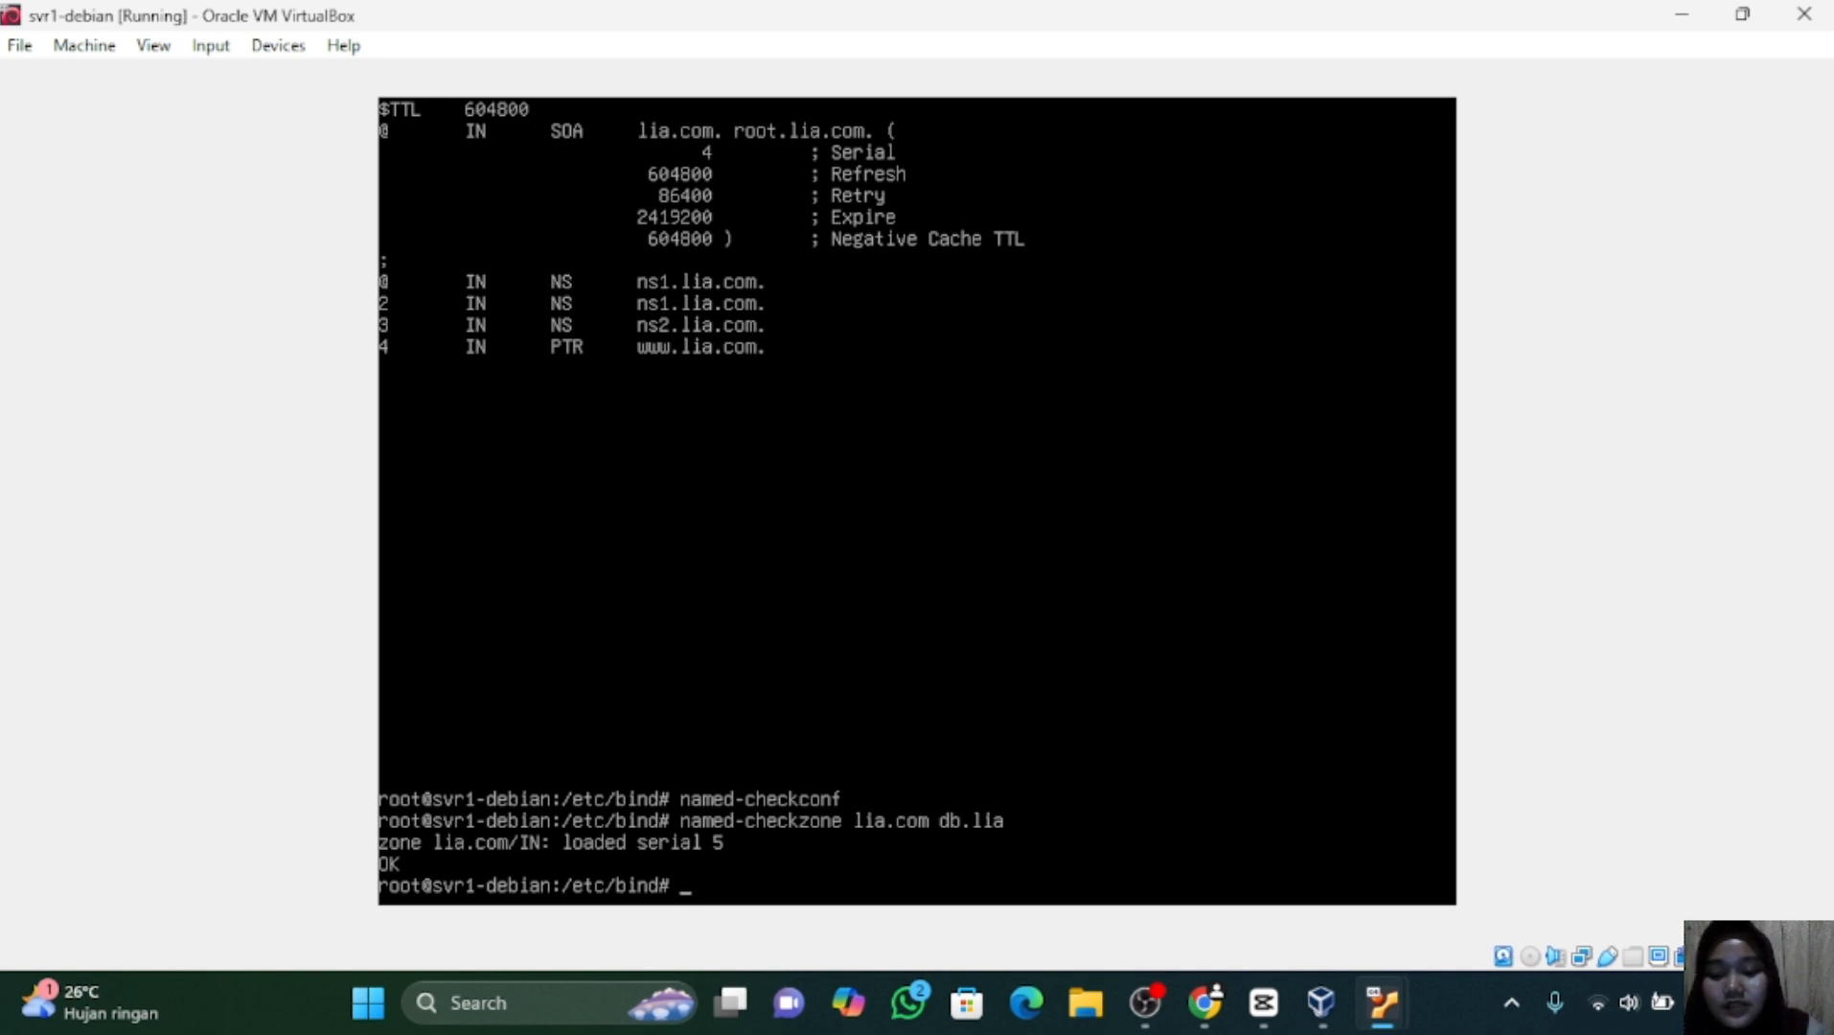
# Validate the reverse zone 10.10.10.in-addr.arpa against the file db.10 with named-checkzone.
pyautogui.write('named')
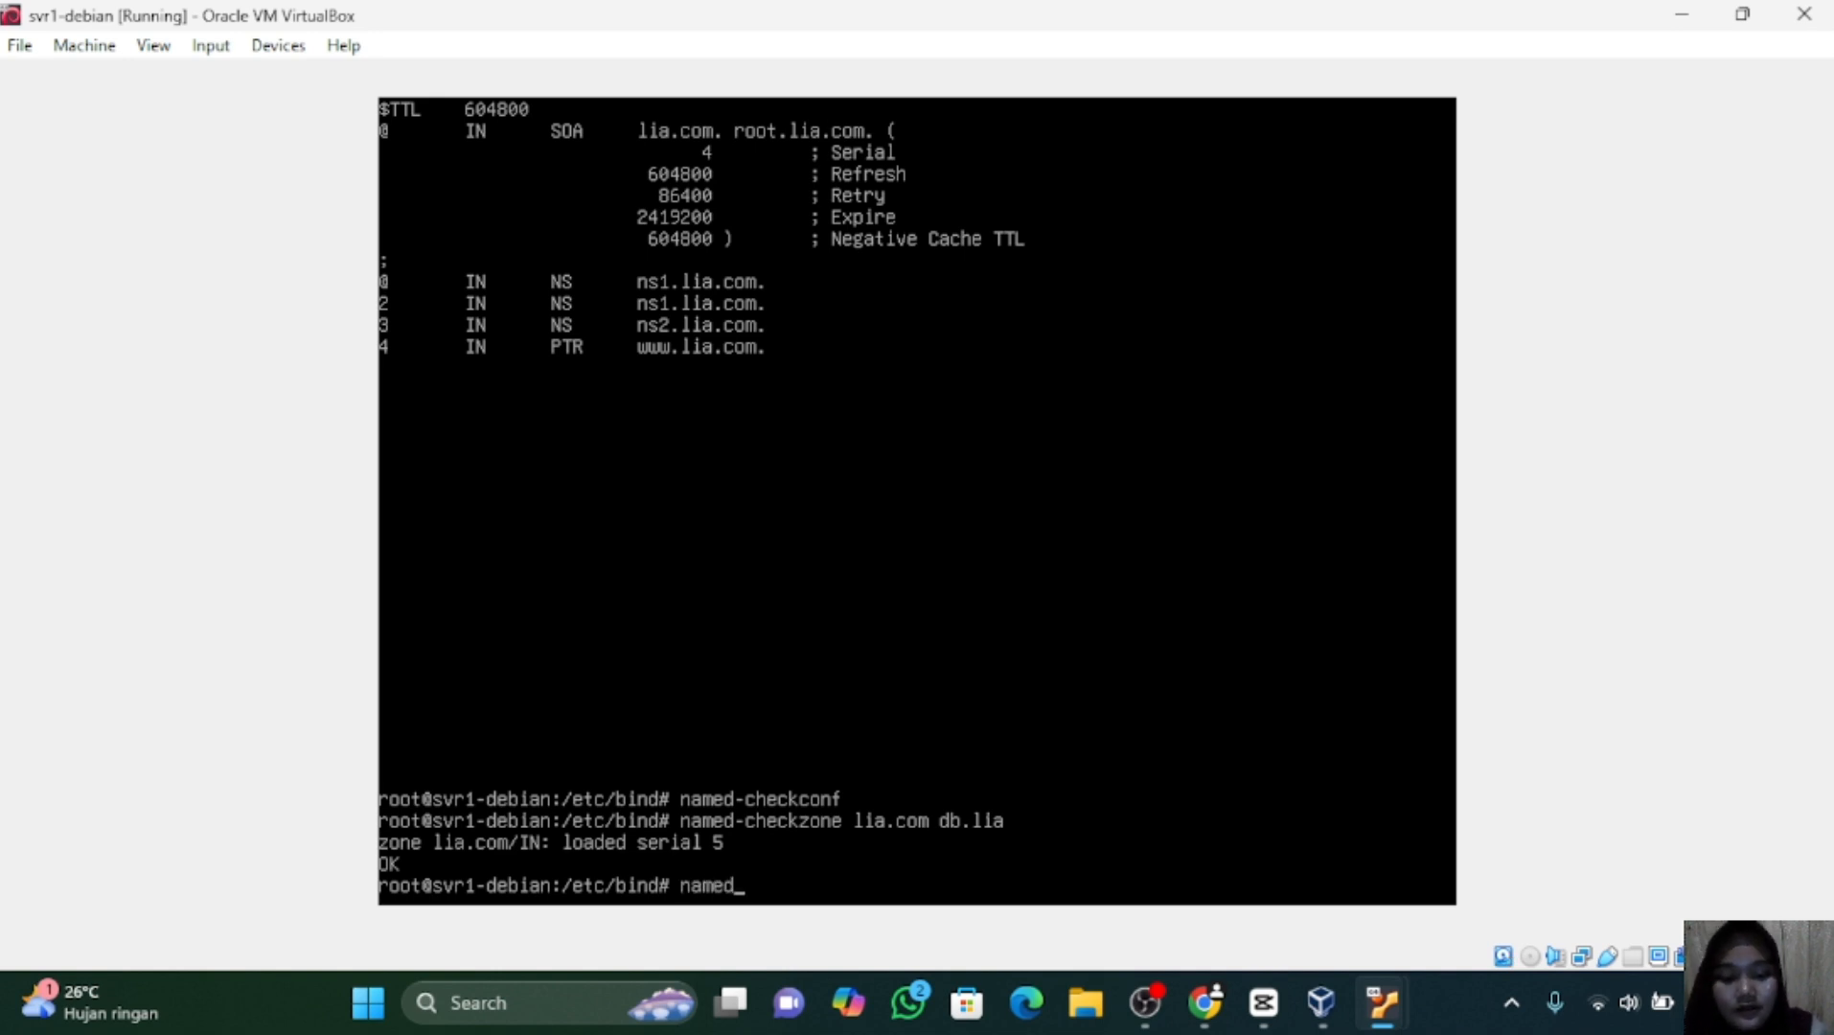
pyautogui.write('-check')
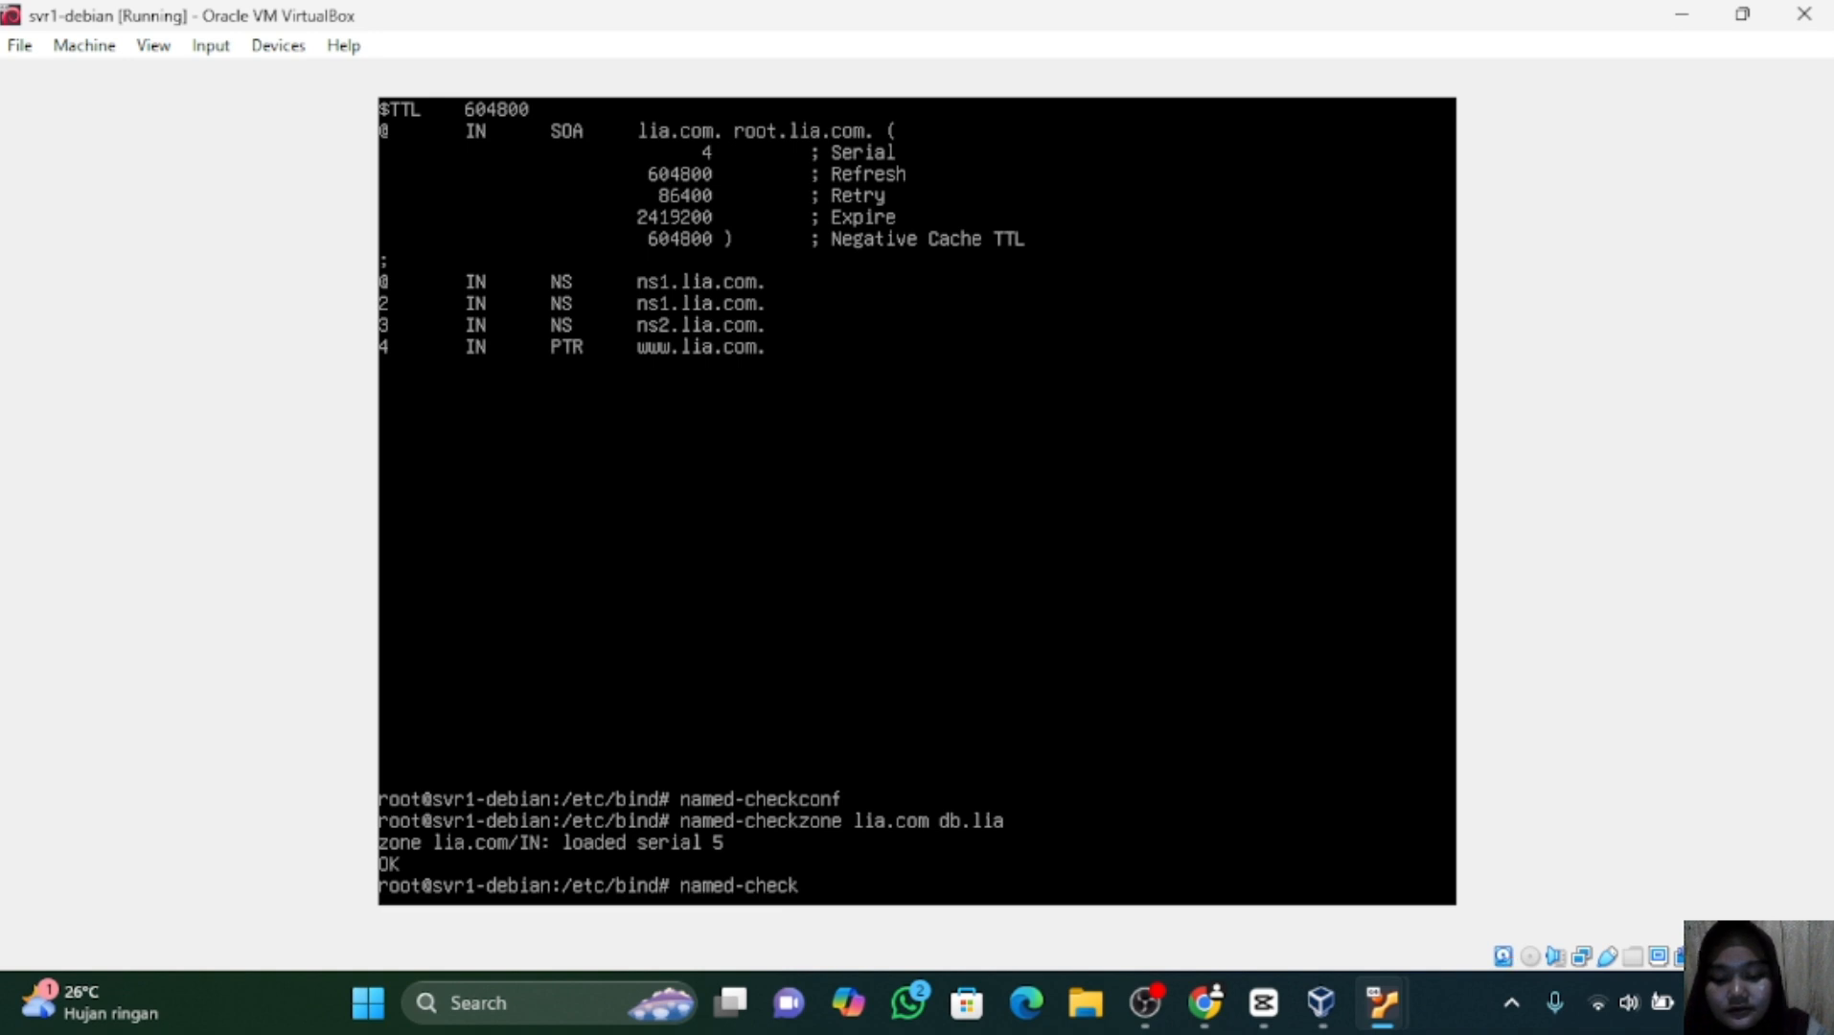
pyautogui.write('zone')
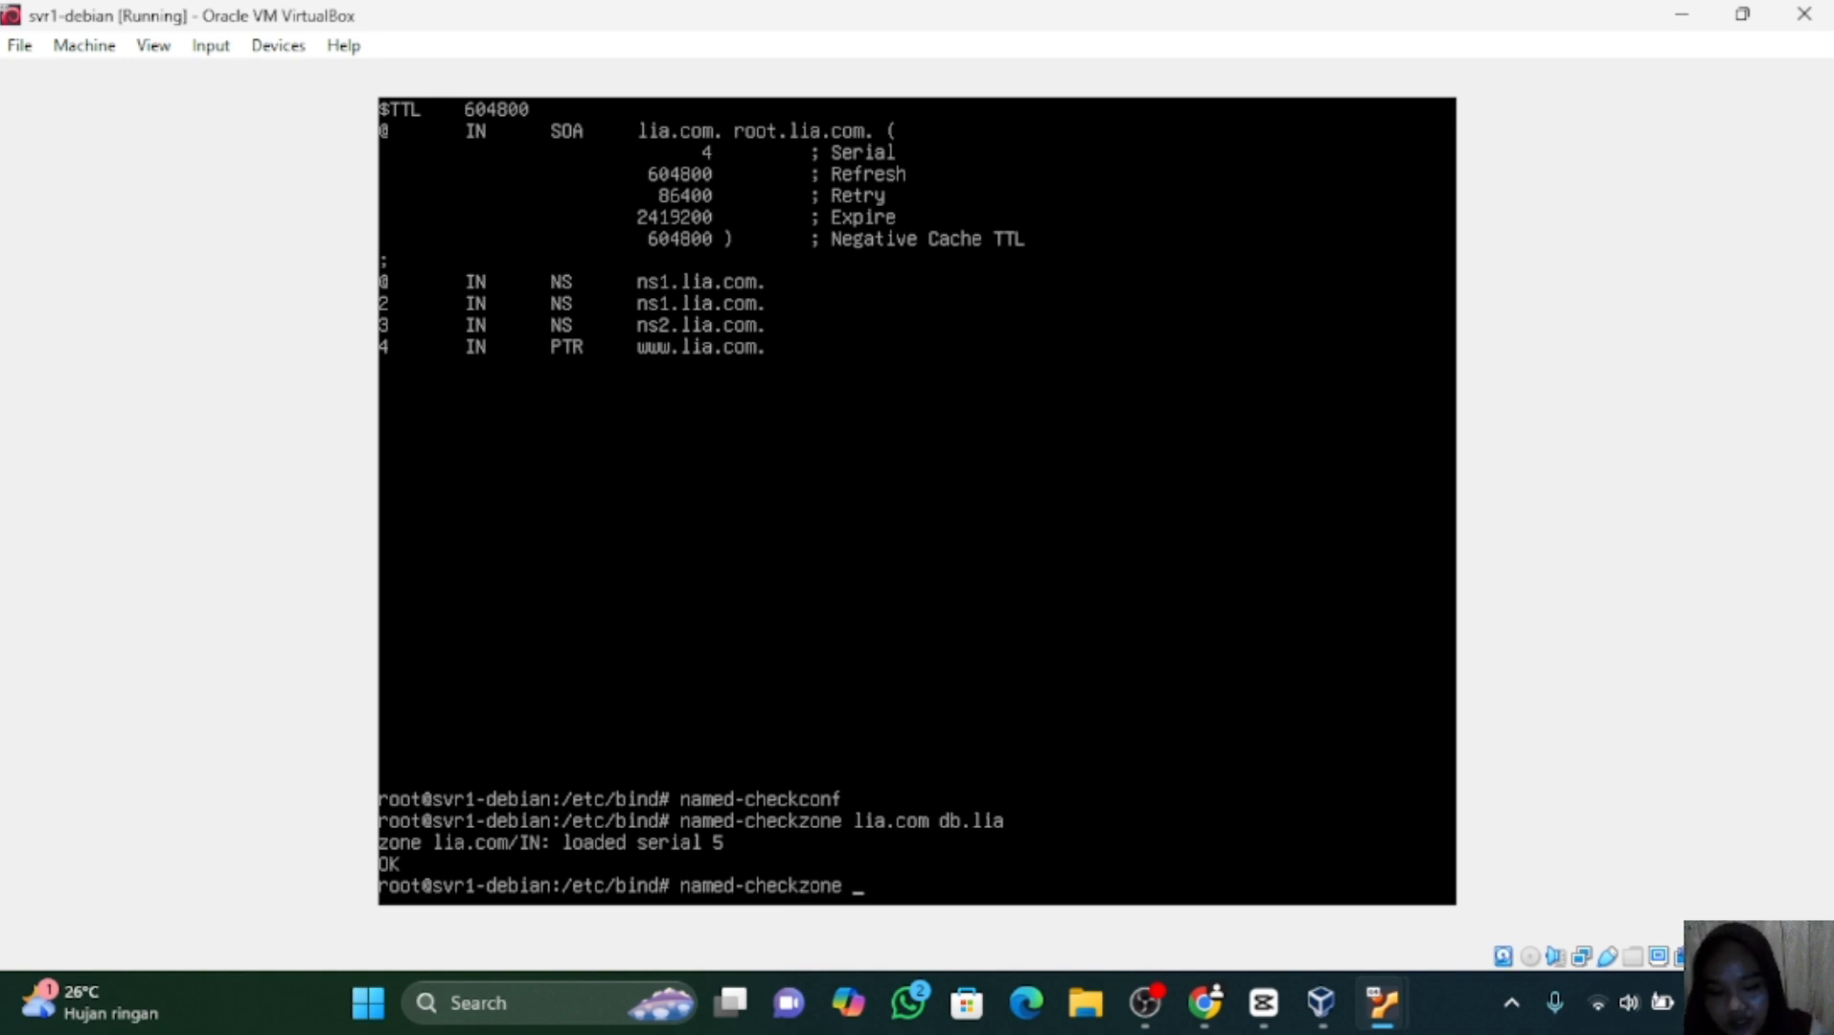
pyautogui.write(' 10.10.1')
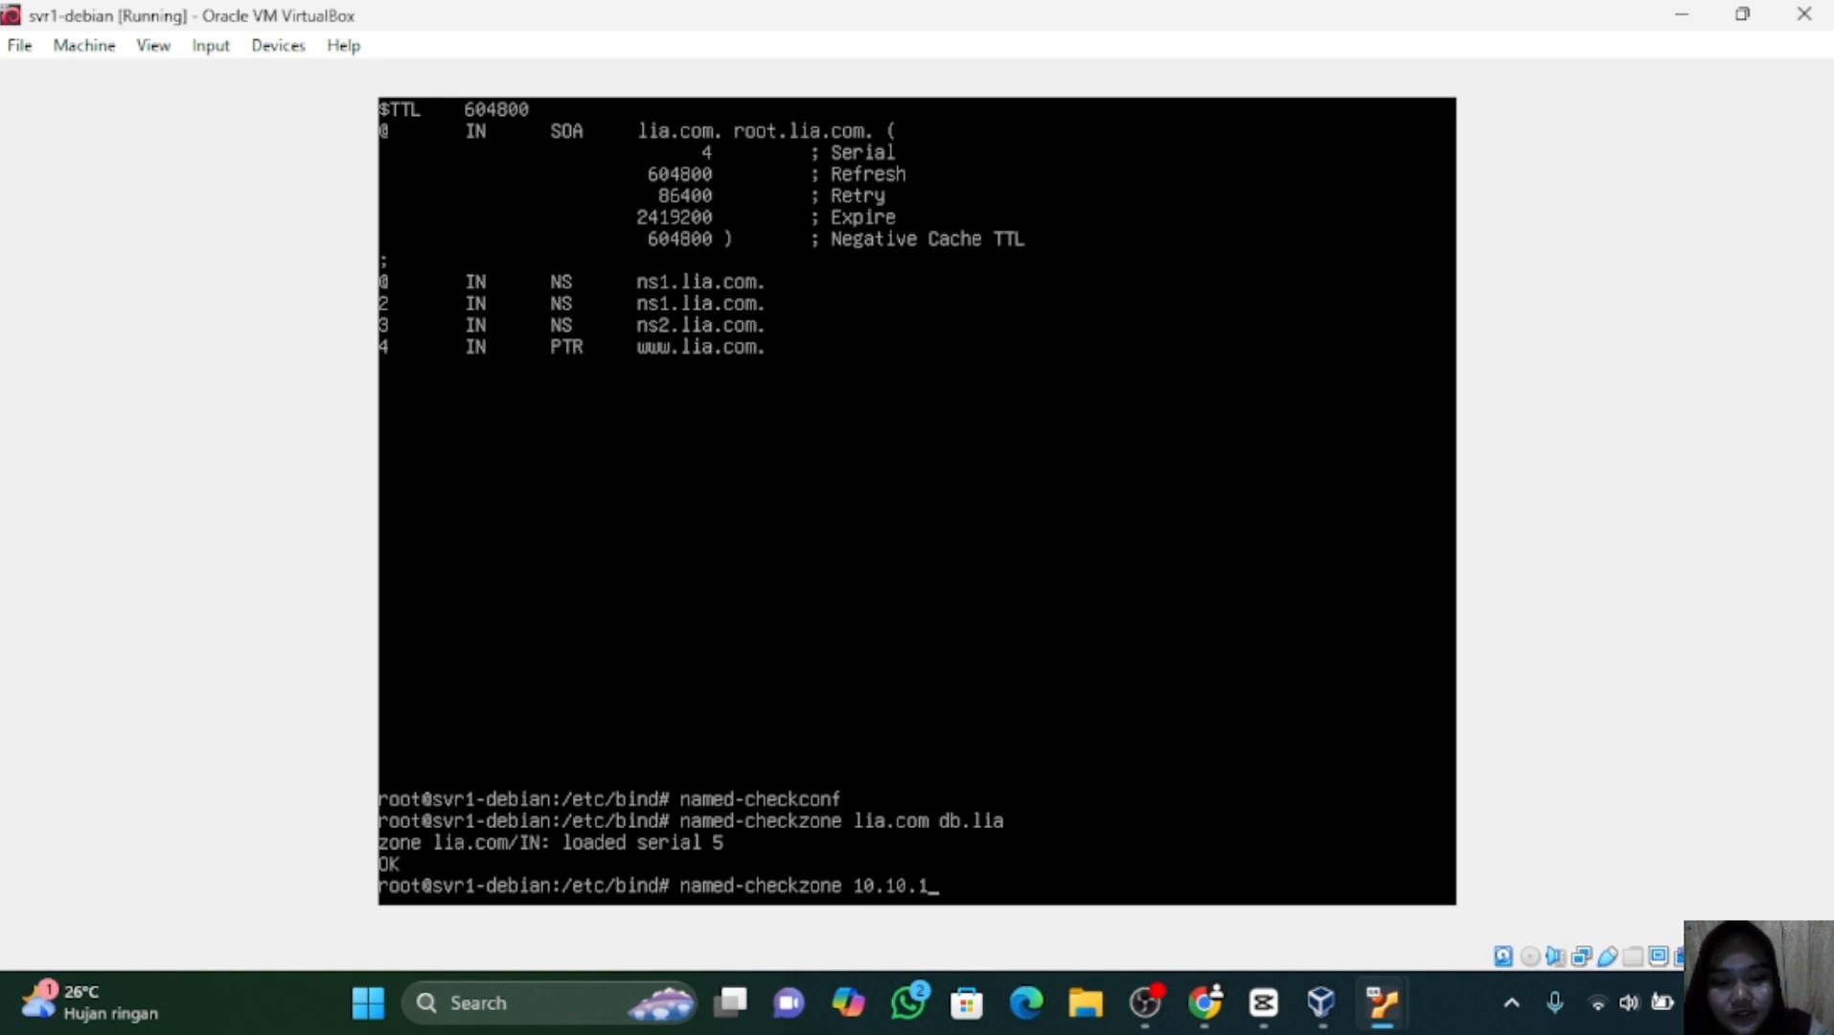
pyautogui.write('0.in')
pyautogui.write('-')
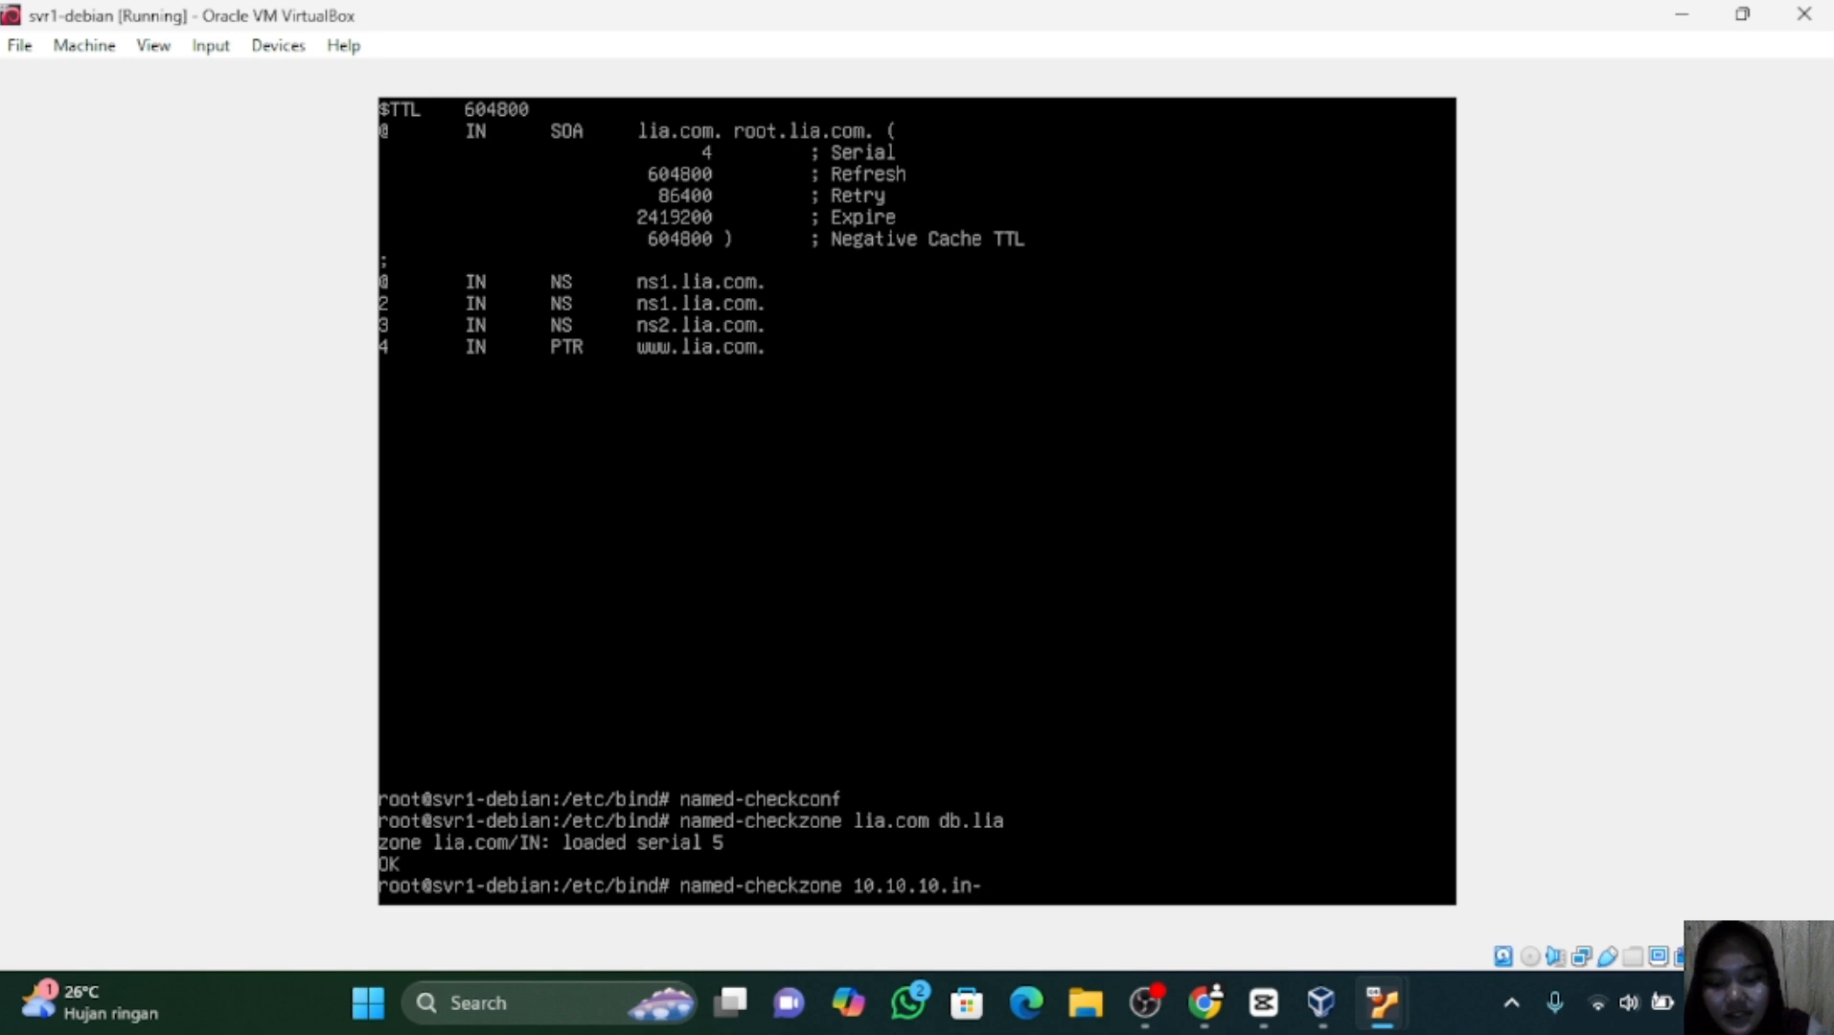
pyautogui.write('addr.a')
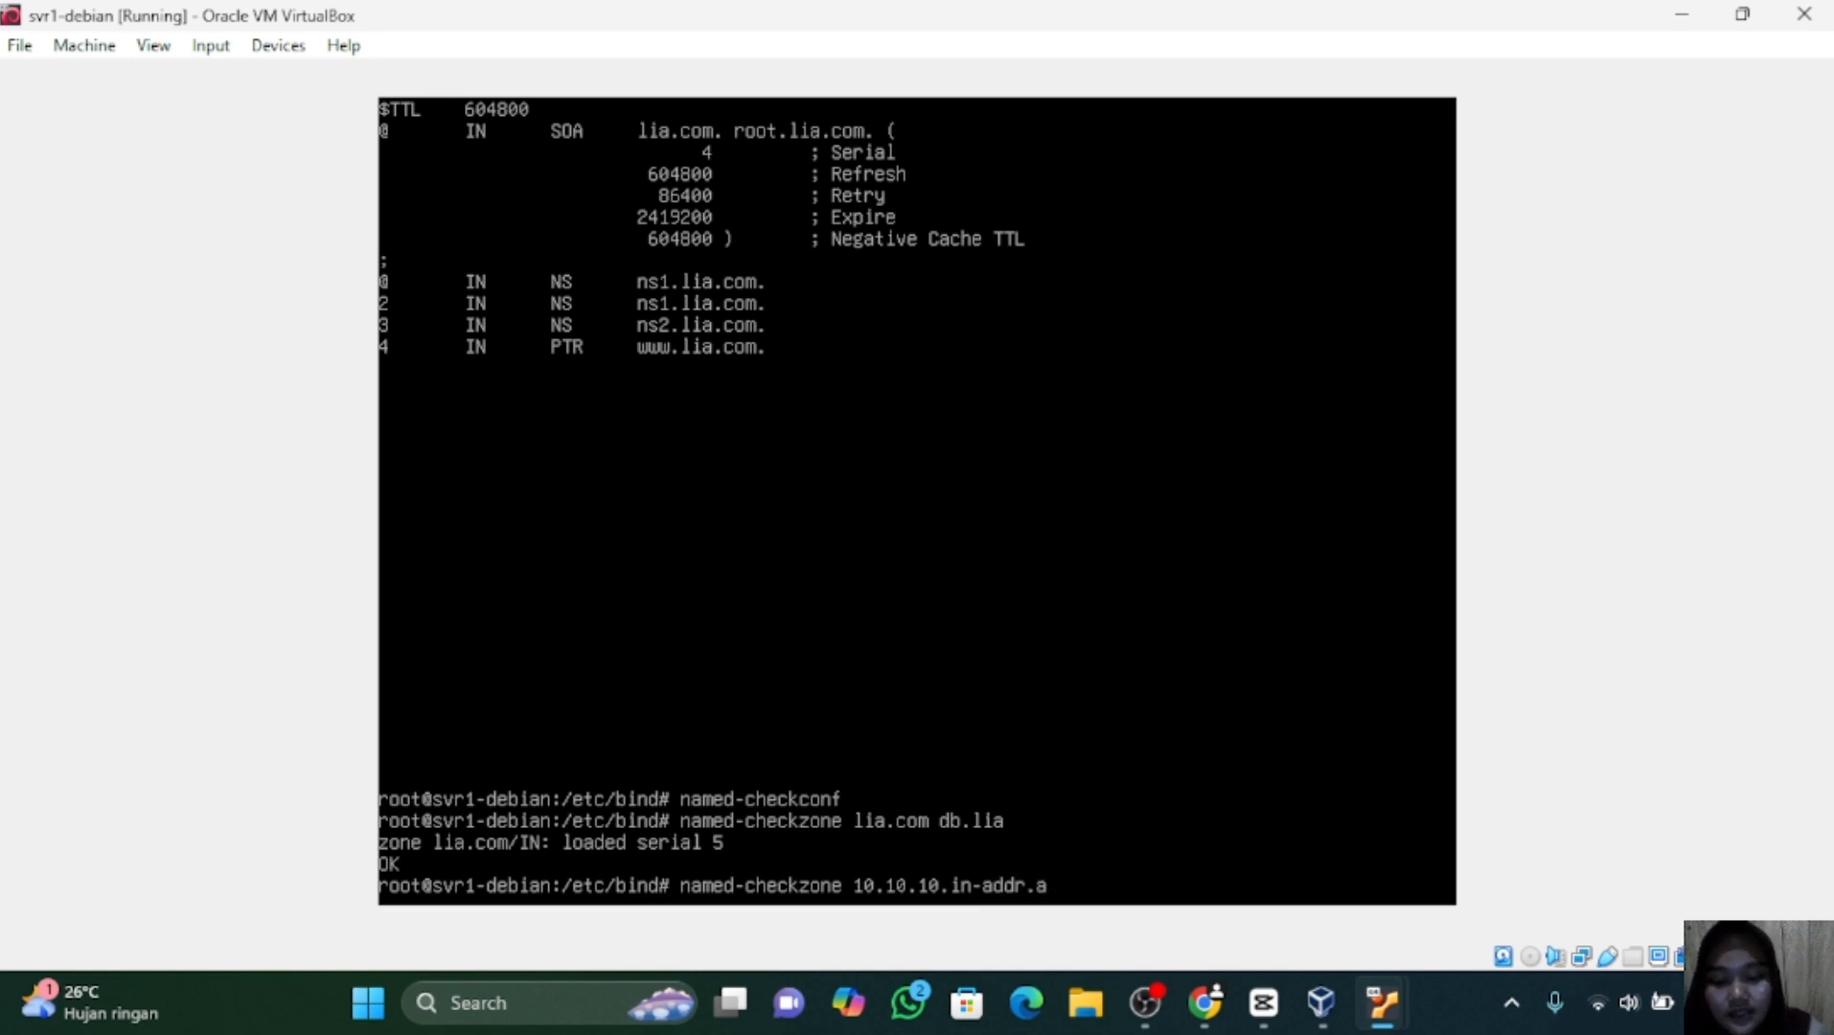
pyautogui.write('rpa')
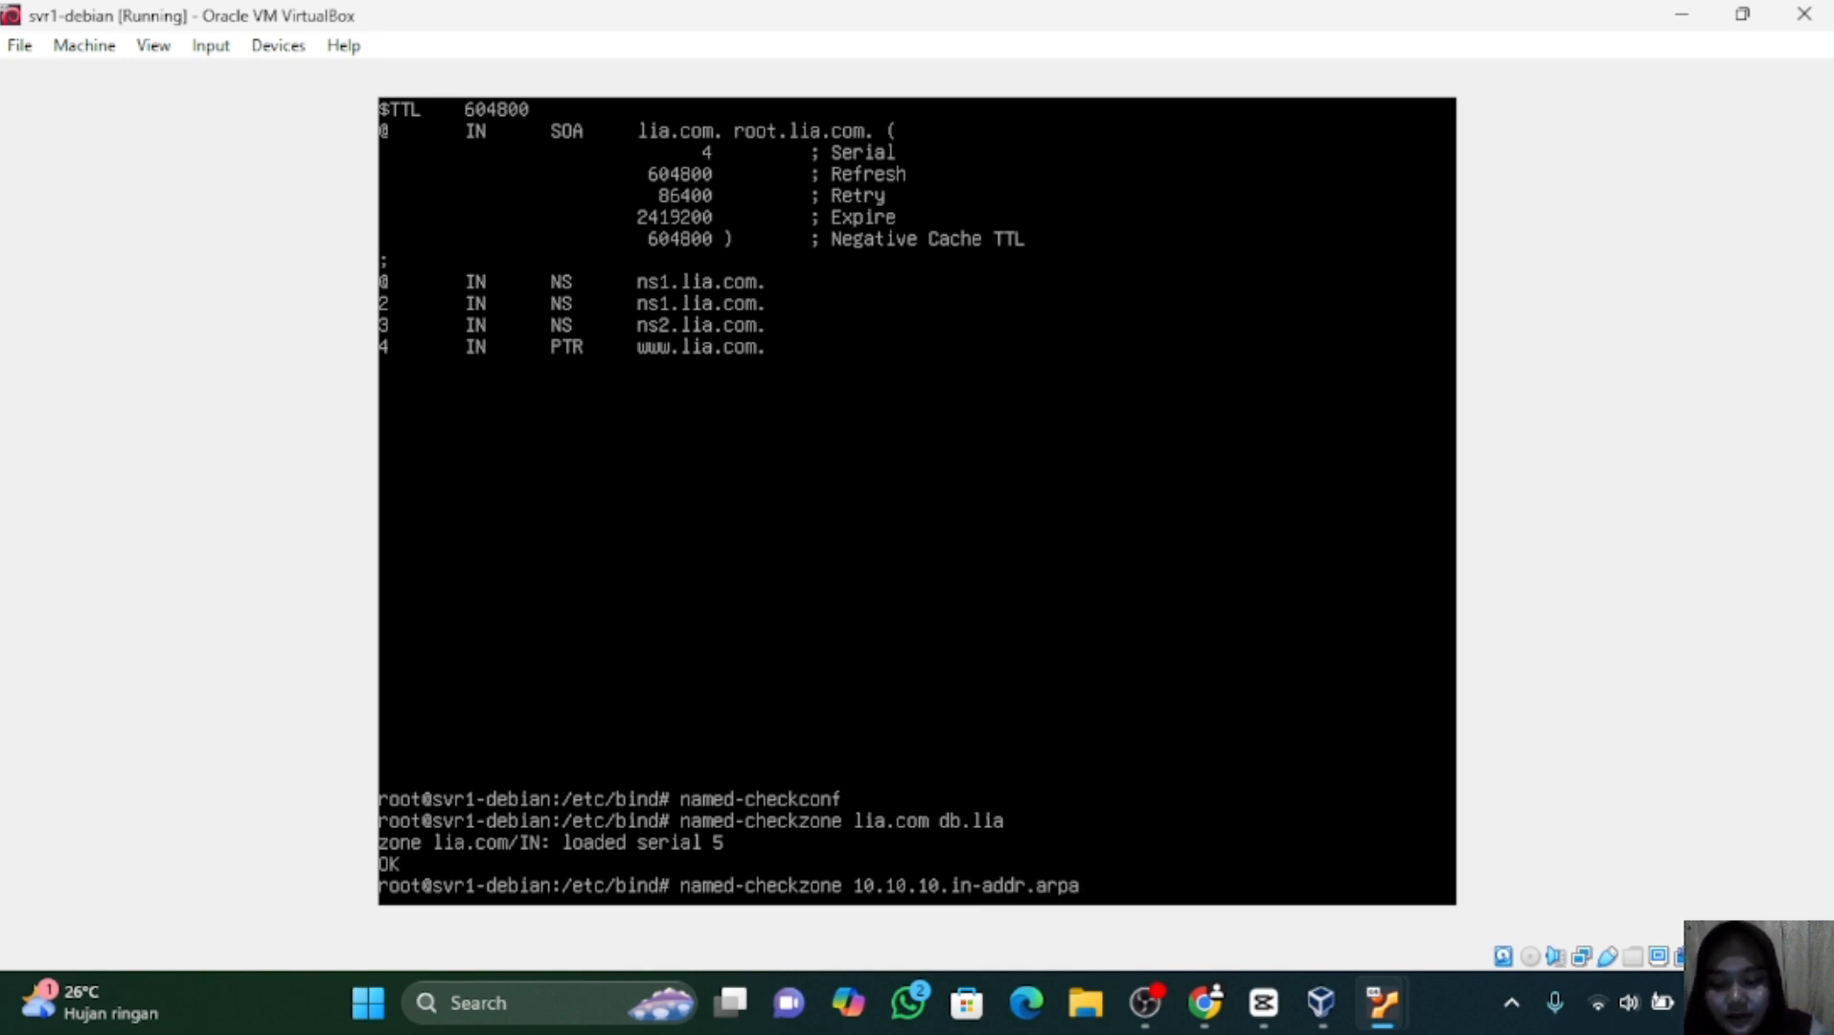
pyautogui.write(' db')
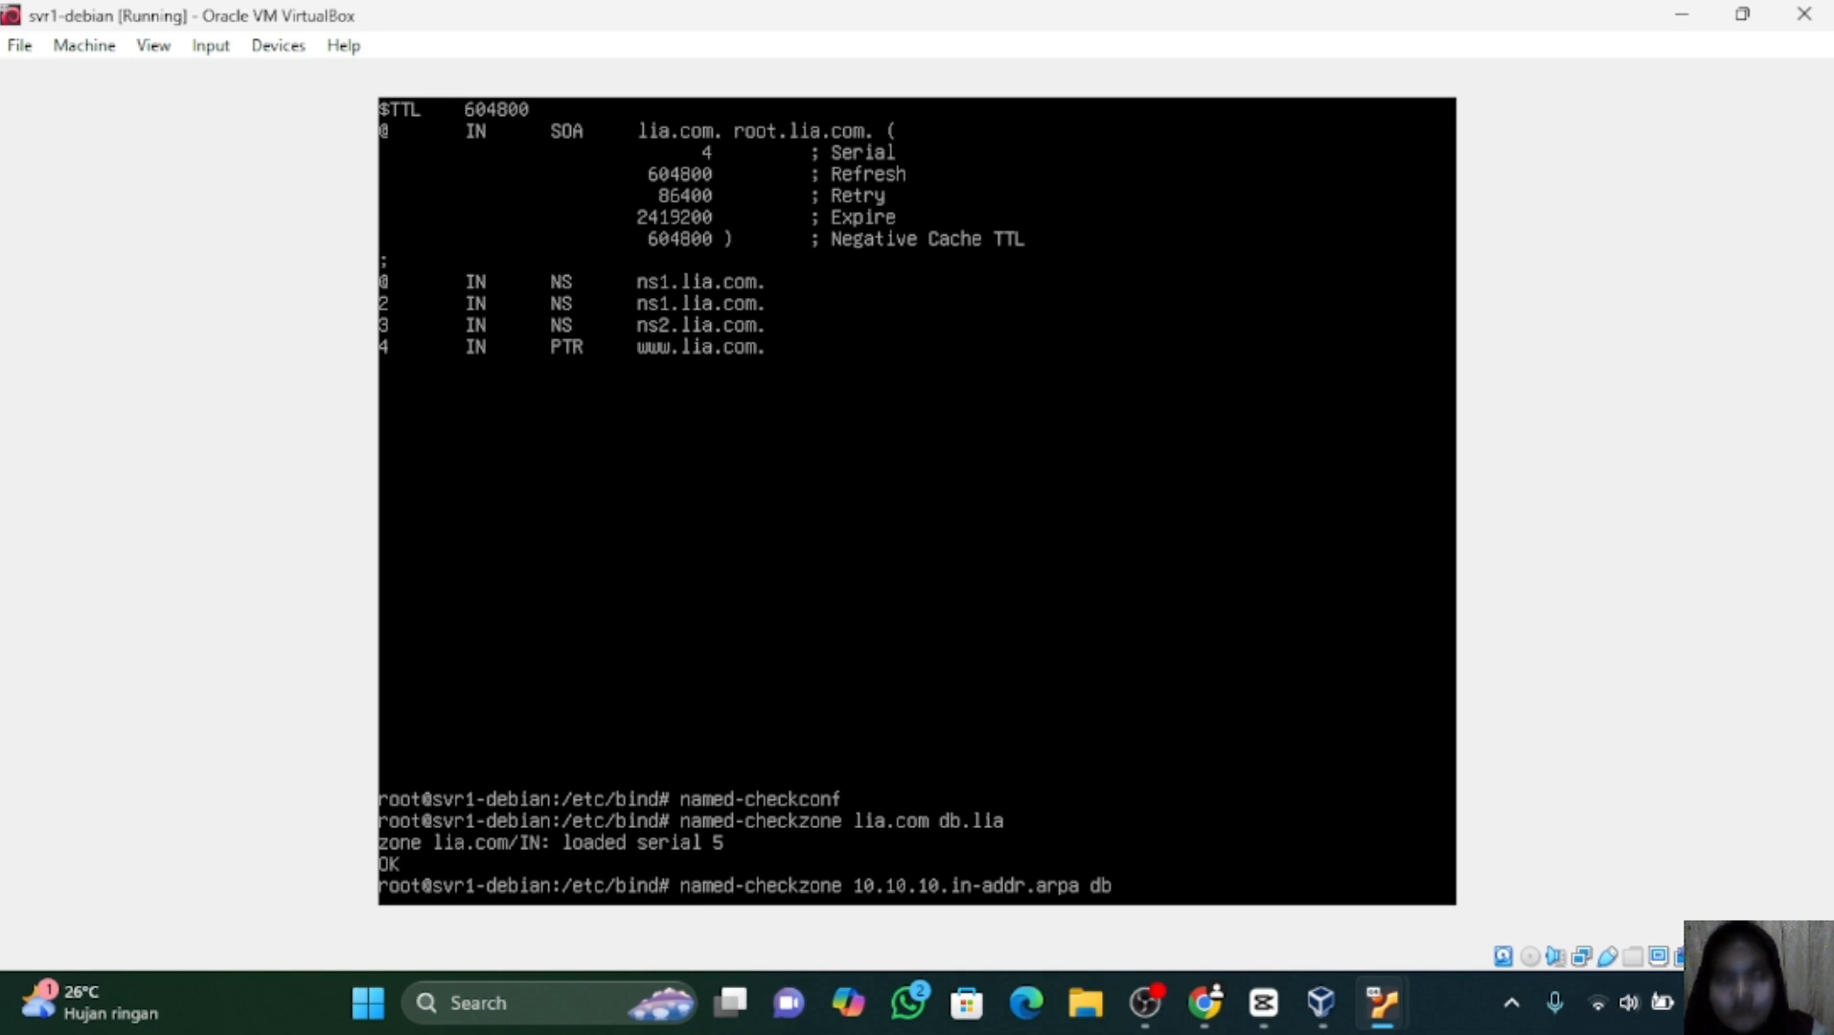
pyautogui.write('.10')
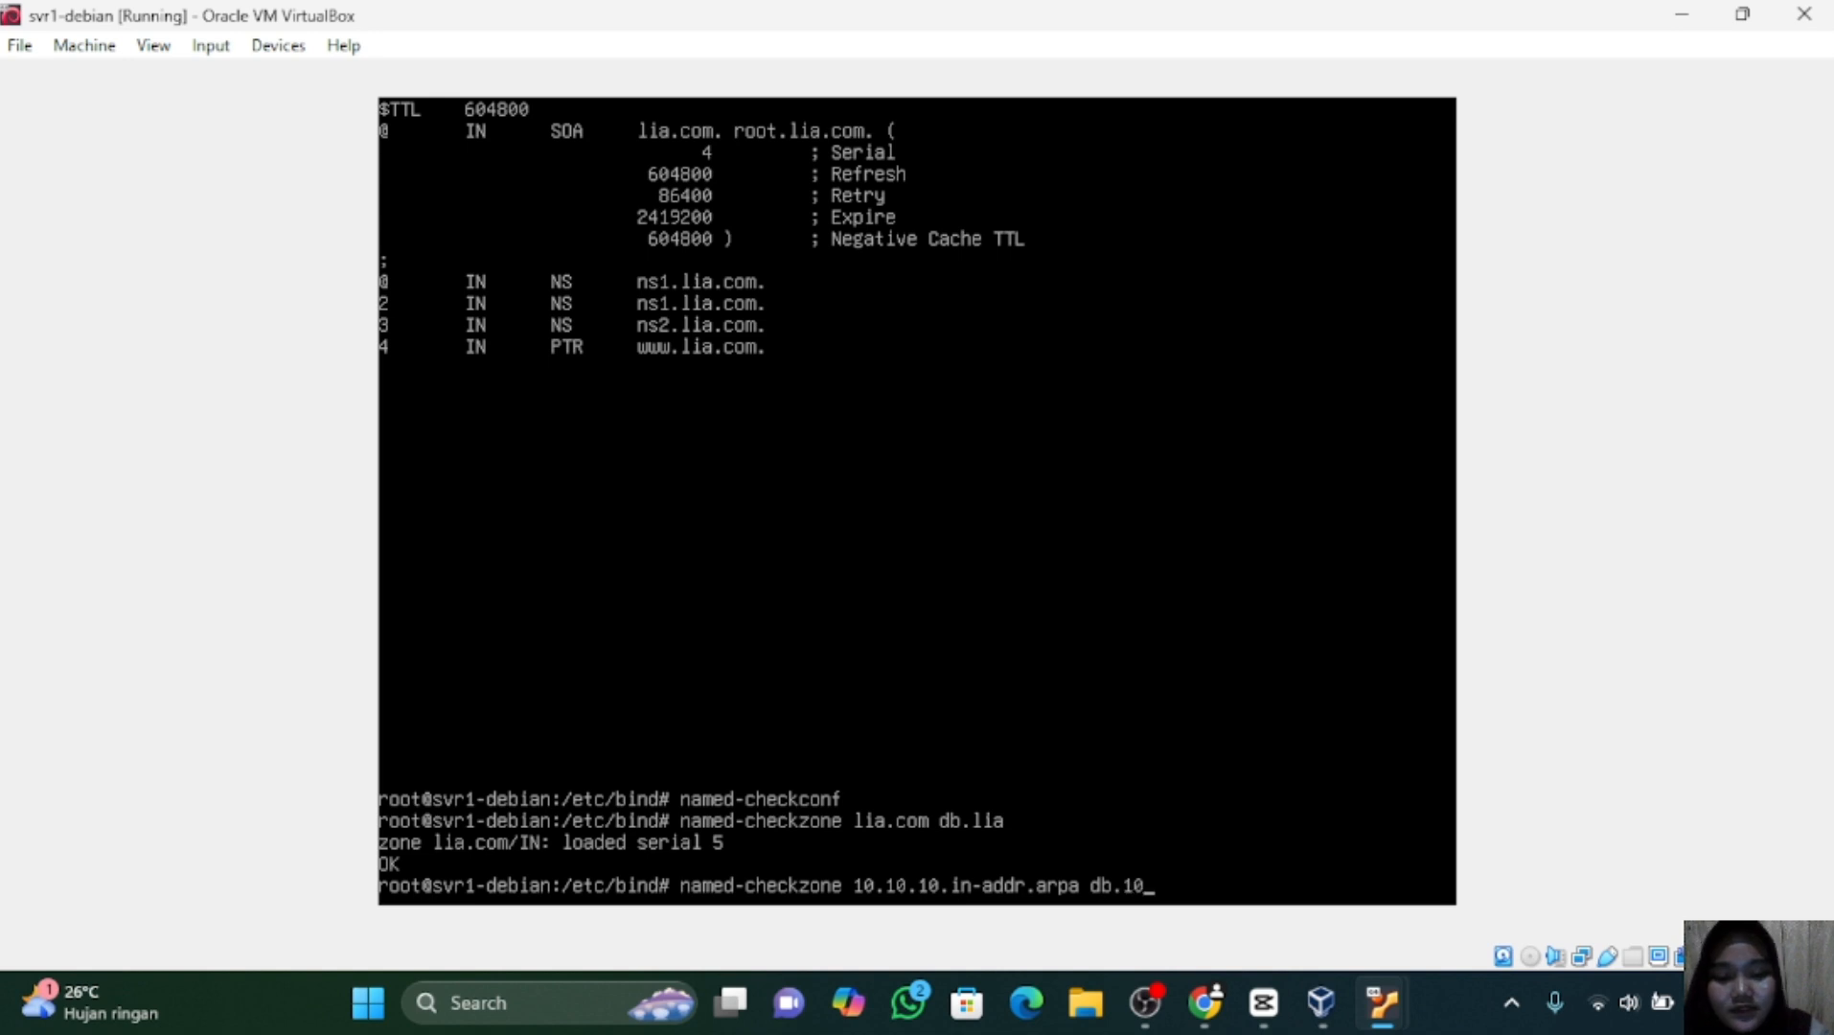
pyautogui.press('Return')
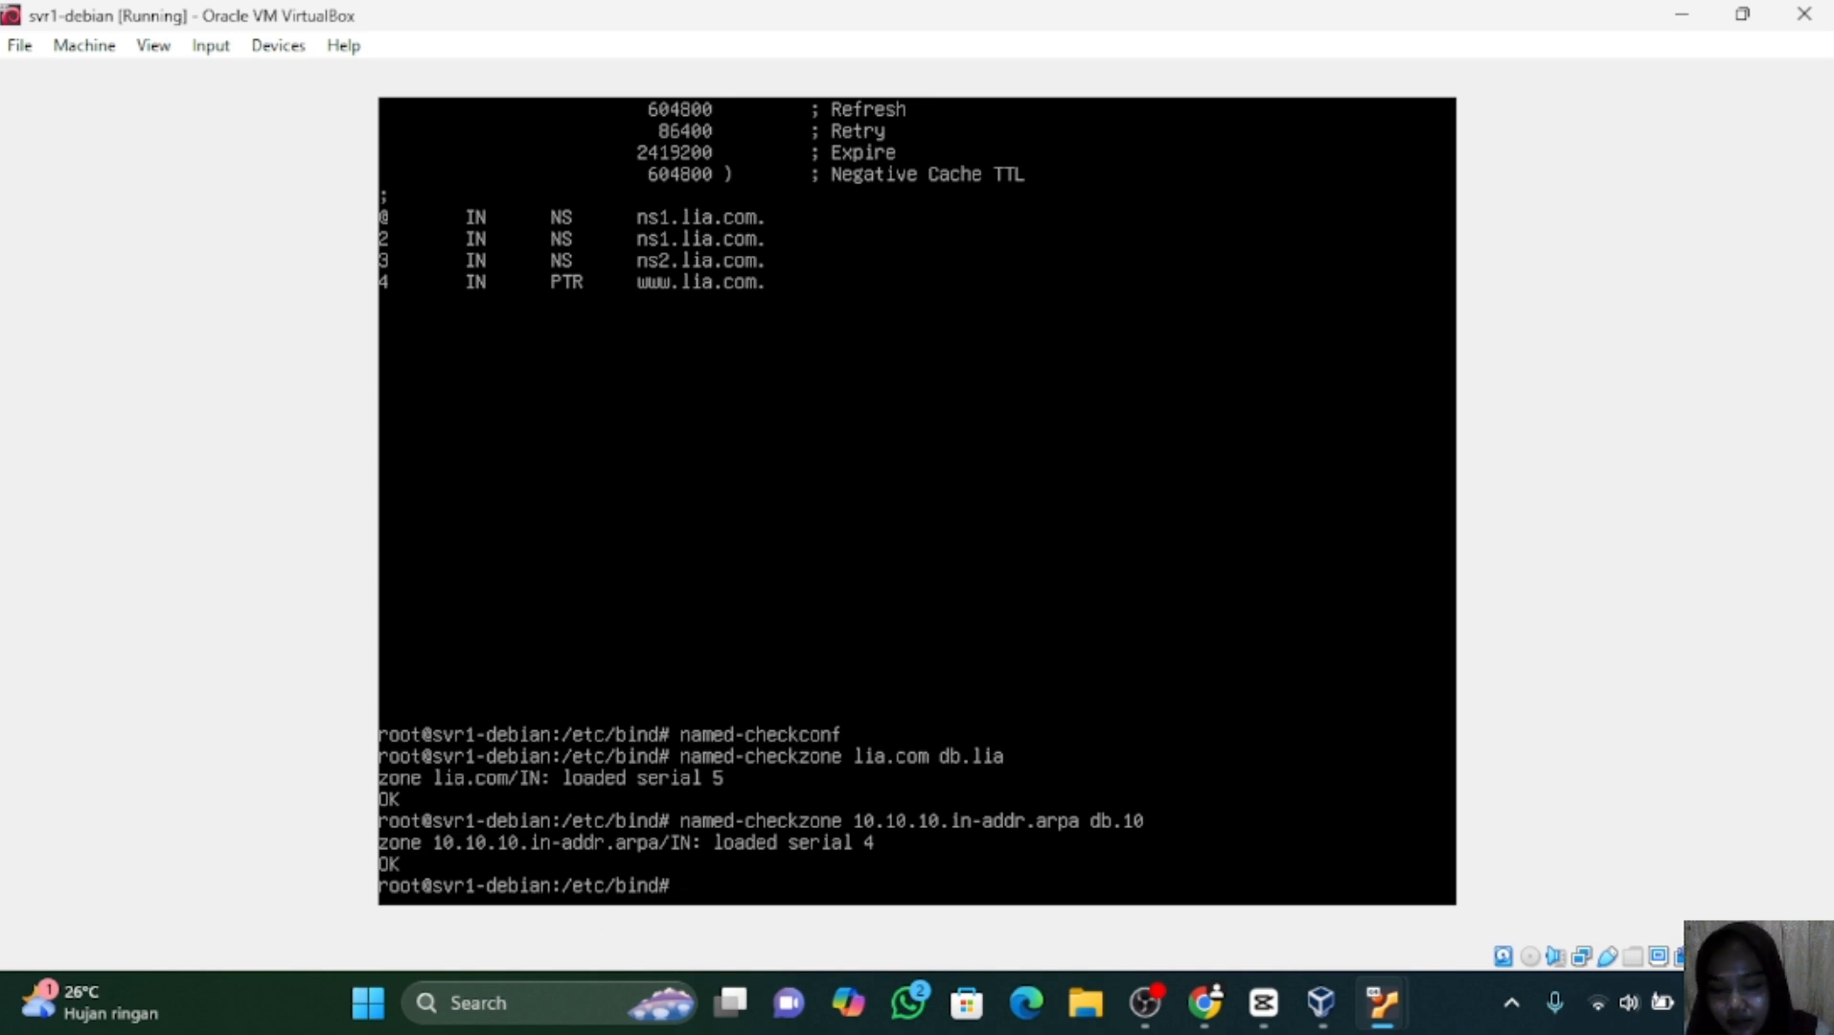
# Restart the bind9 service on svr1-debian with systemctl.
pyautogui.write('sy')
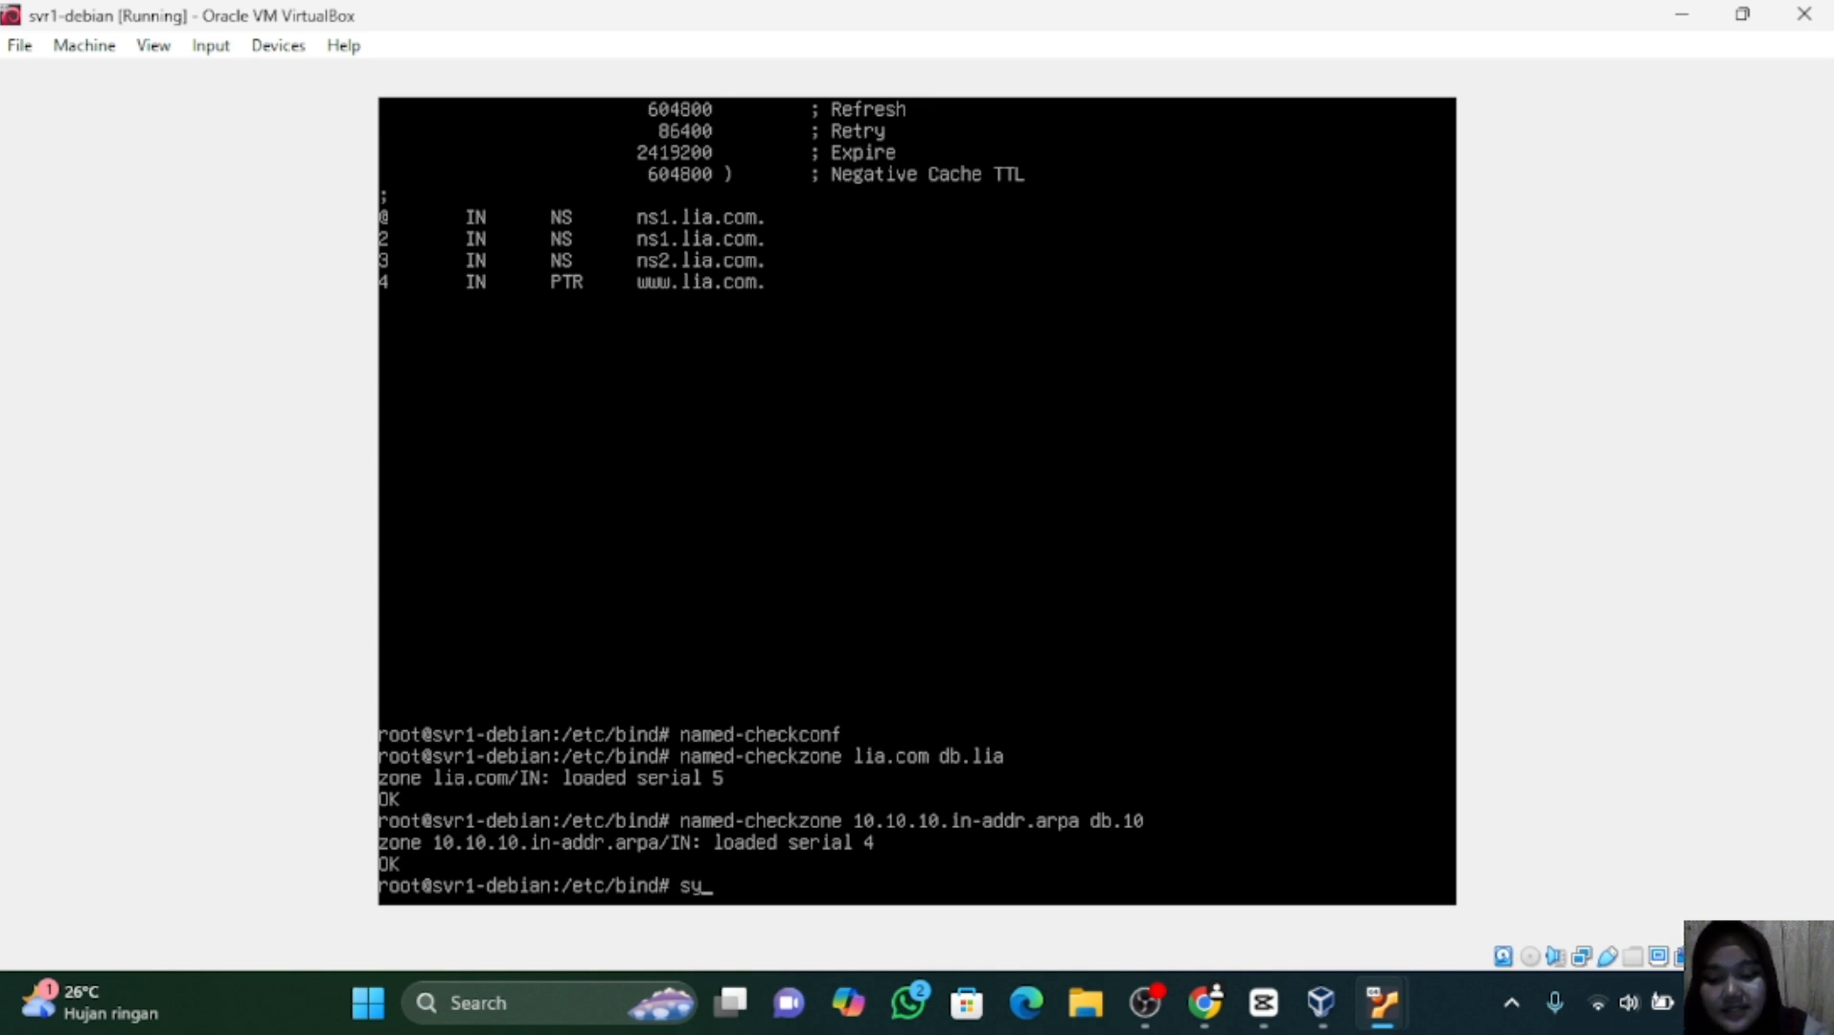
pyautogui.write('ste')
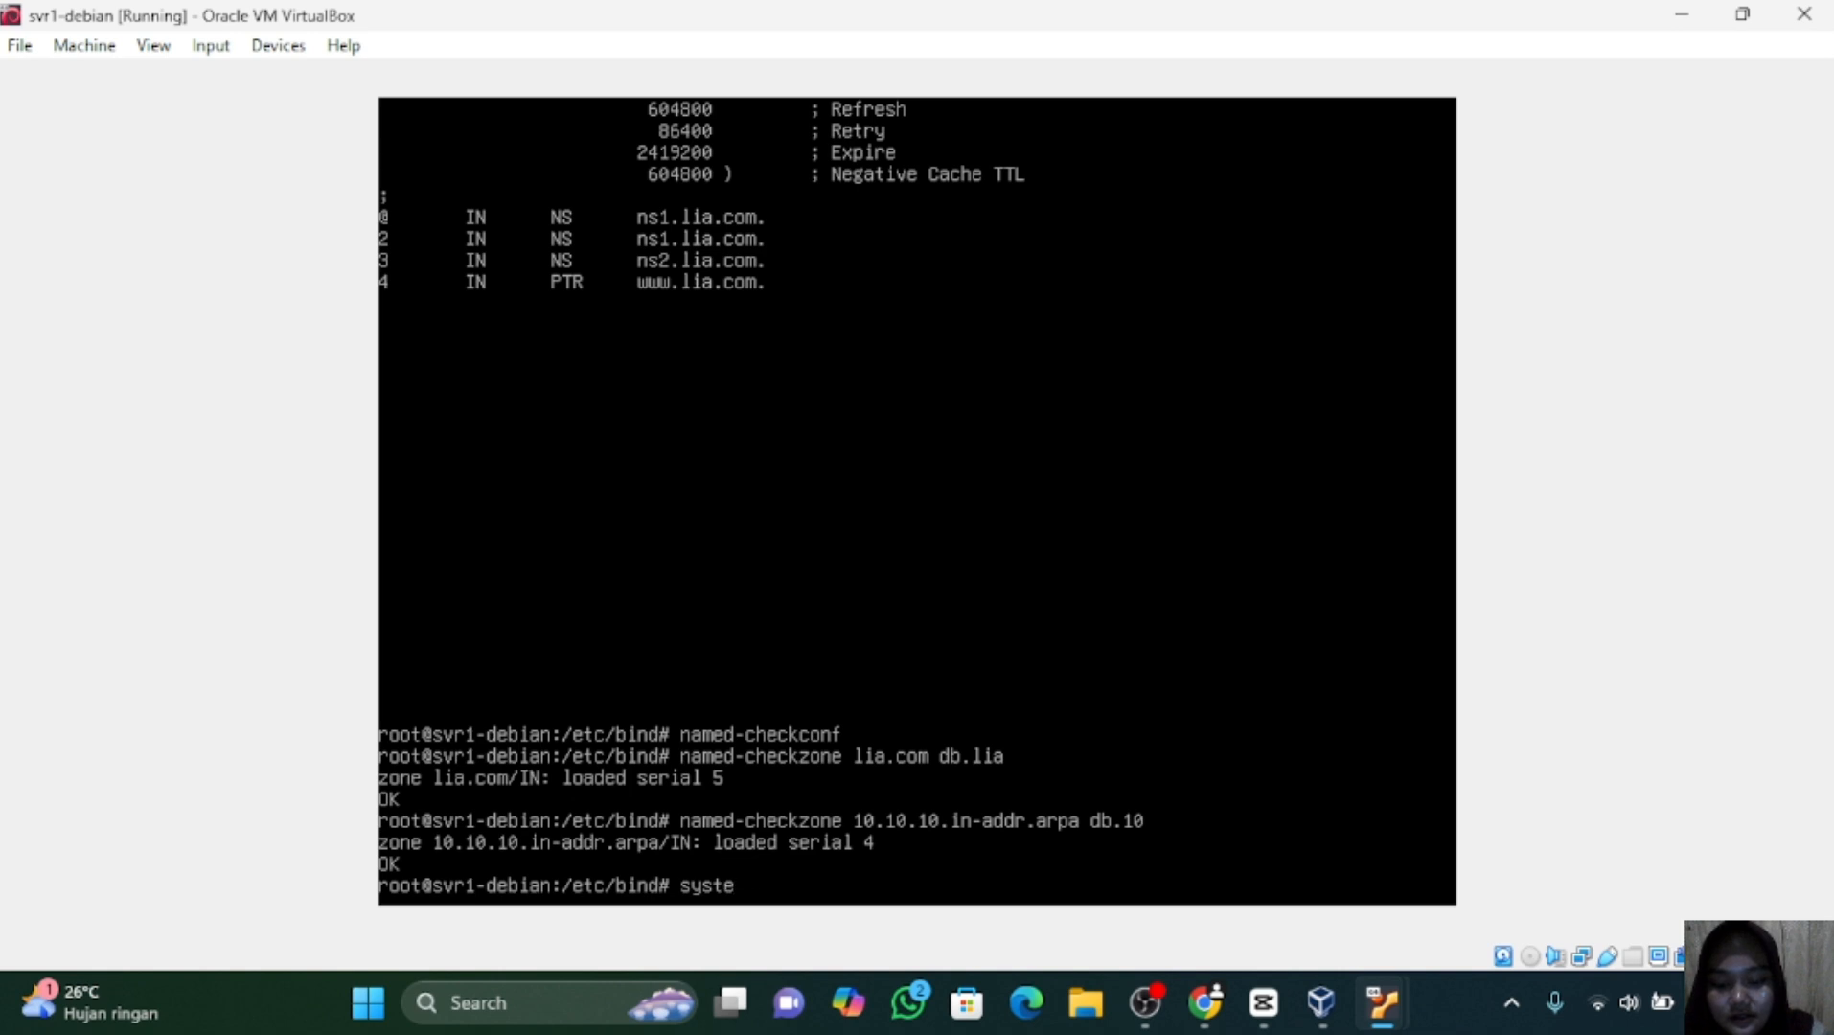
pyautogui.write('mctl restart')
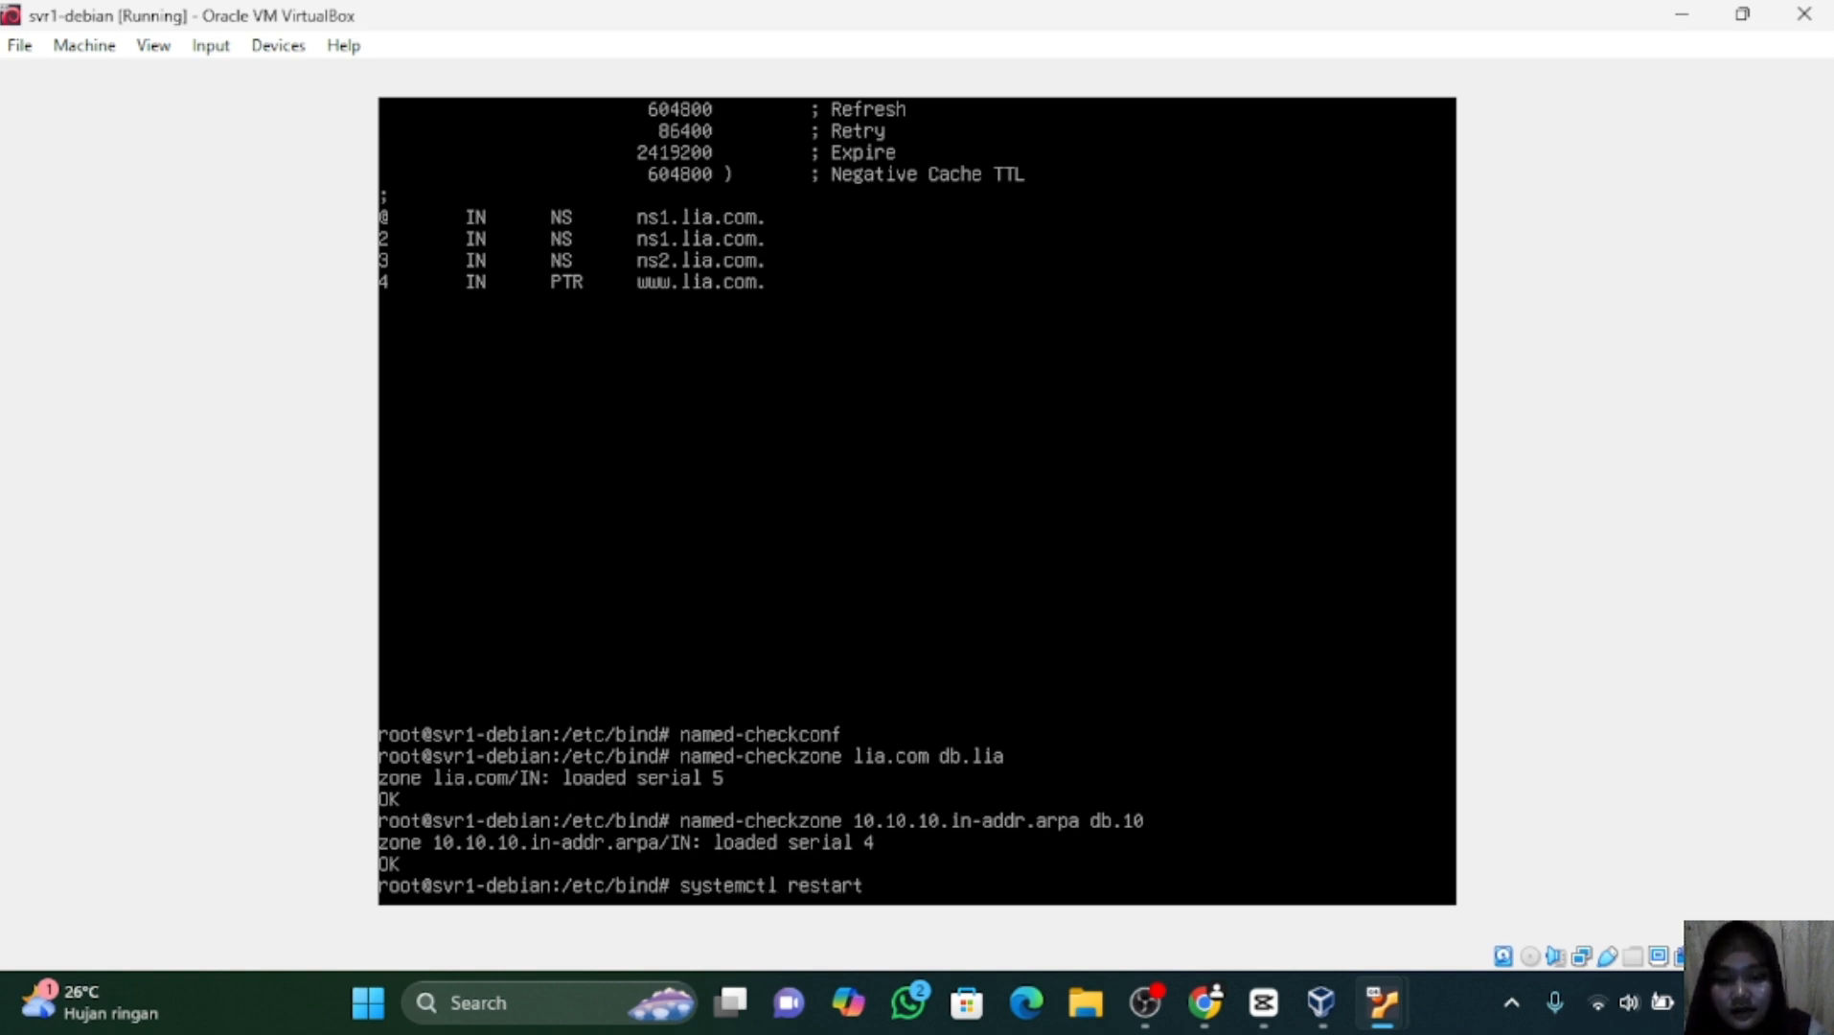
pyautogui.write(' bind')
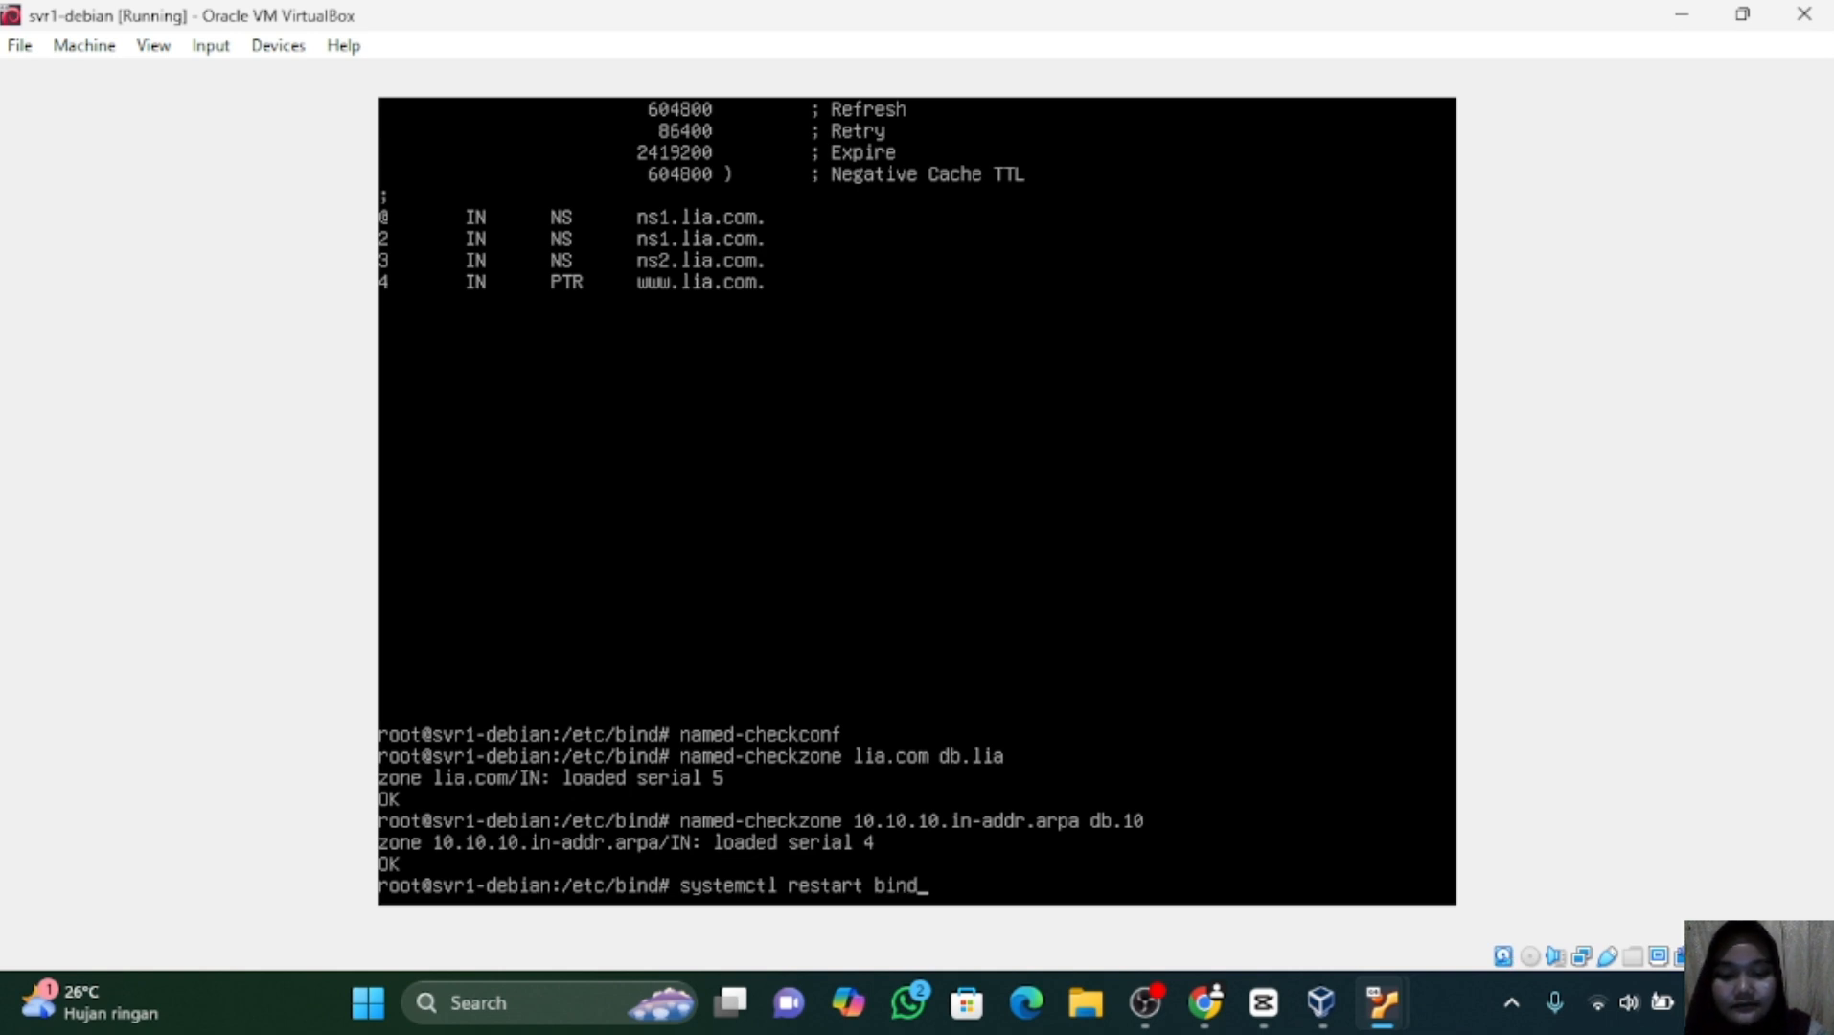
pyautogui.write('9')
pyautogui.press('Return')
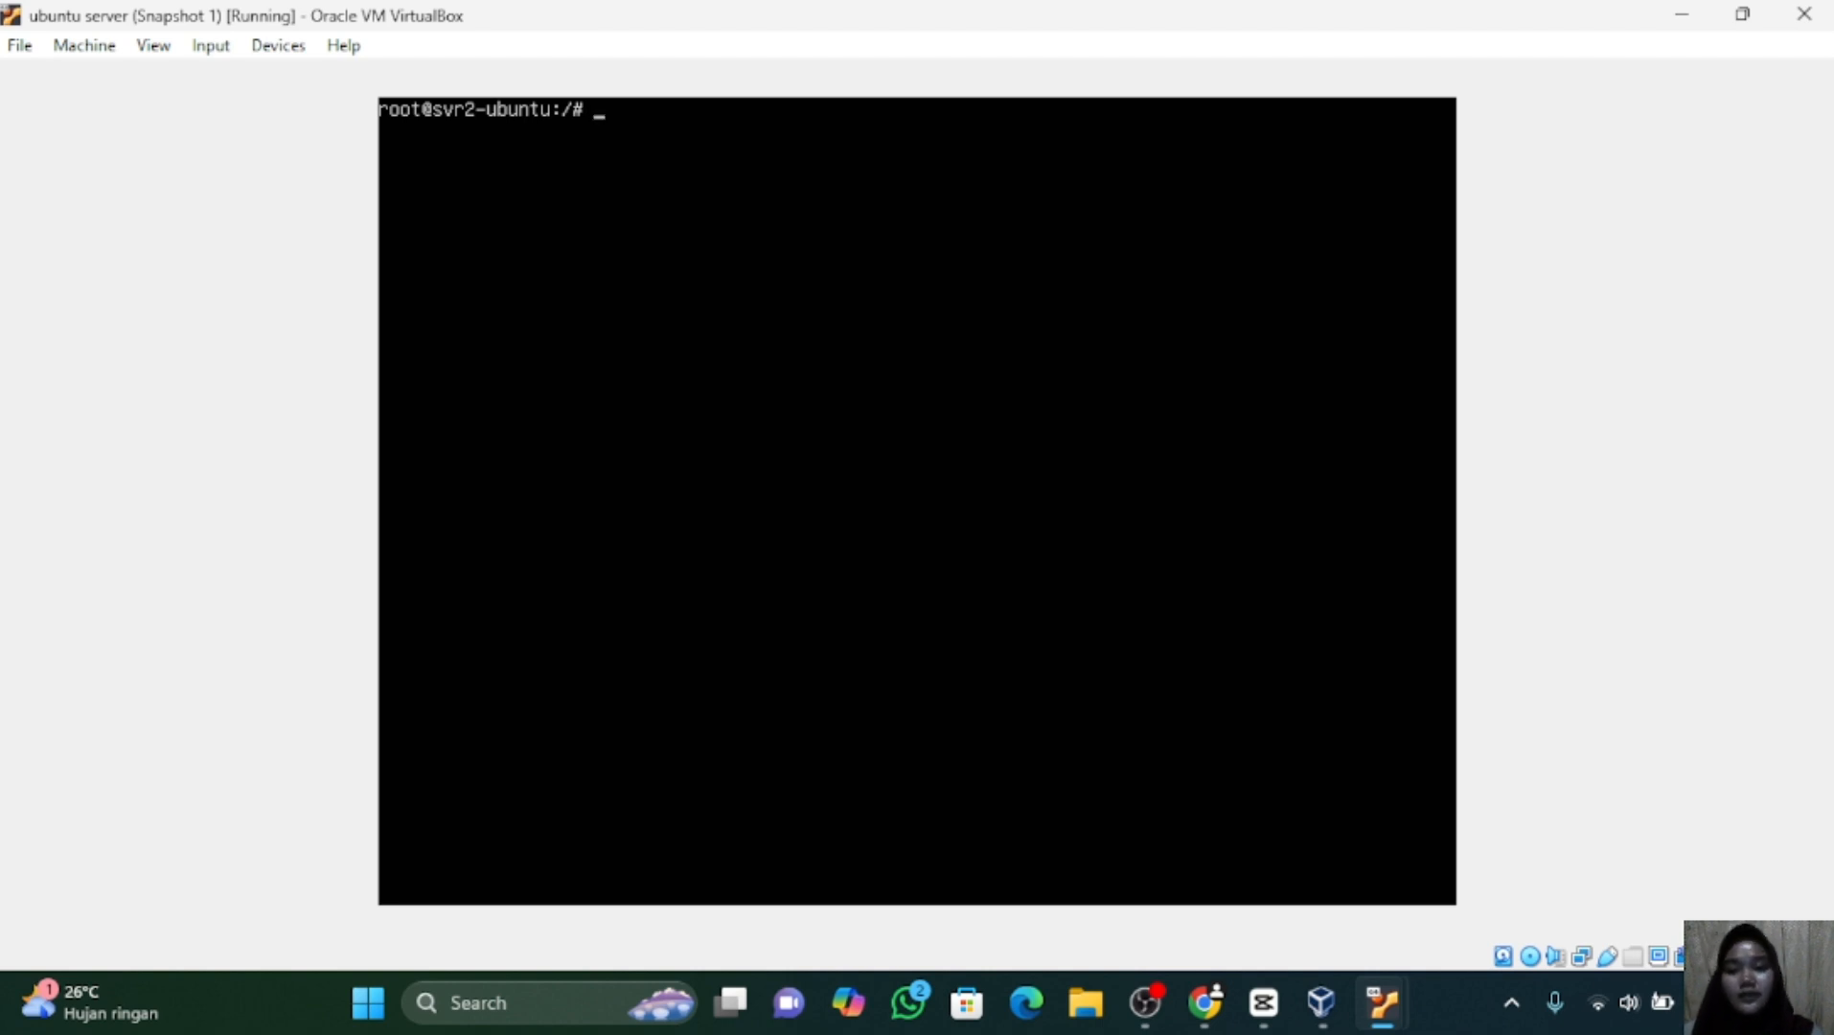
# Install the bind9 package on svr2-ubuntu using apt.
pyautogui.write('apt')
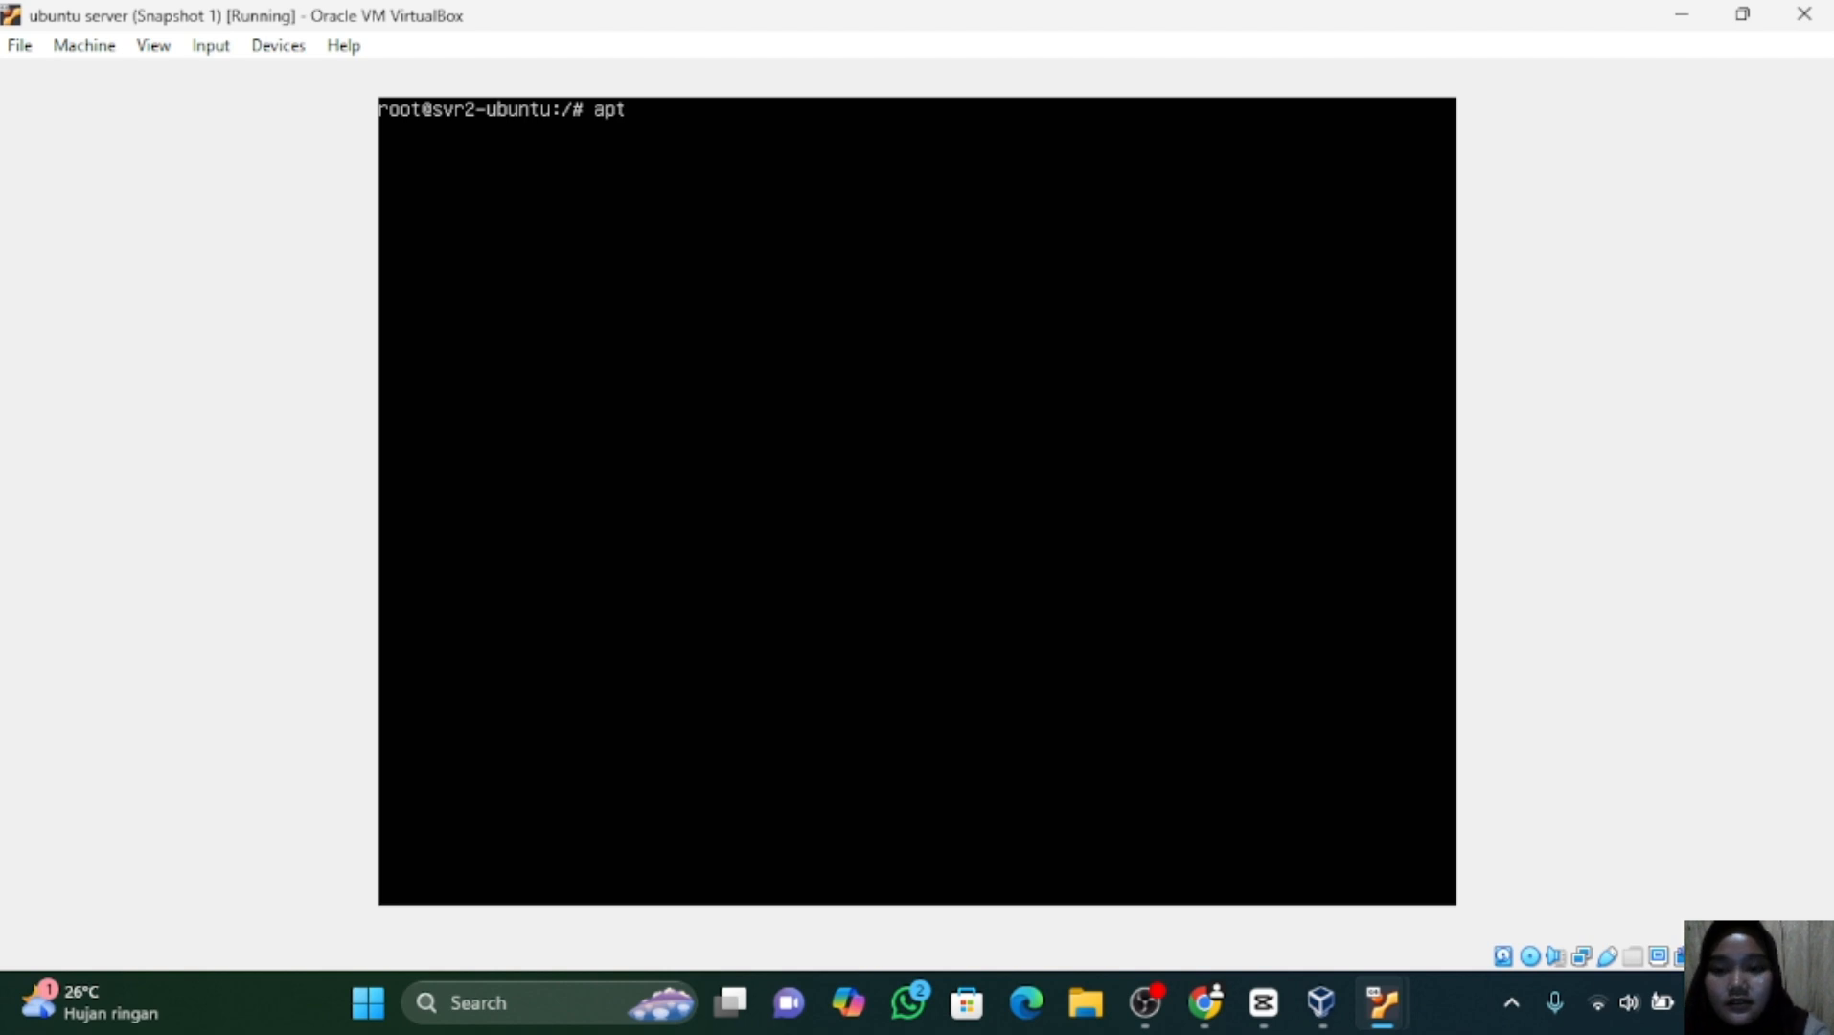
pyautogui.write(' insta')
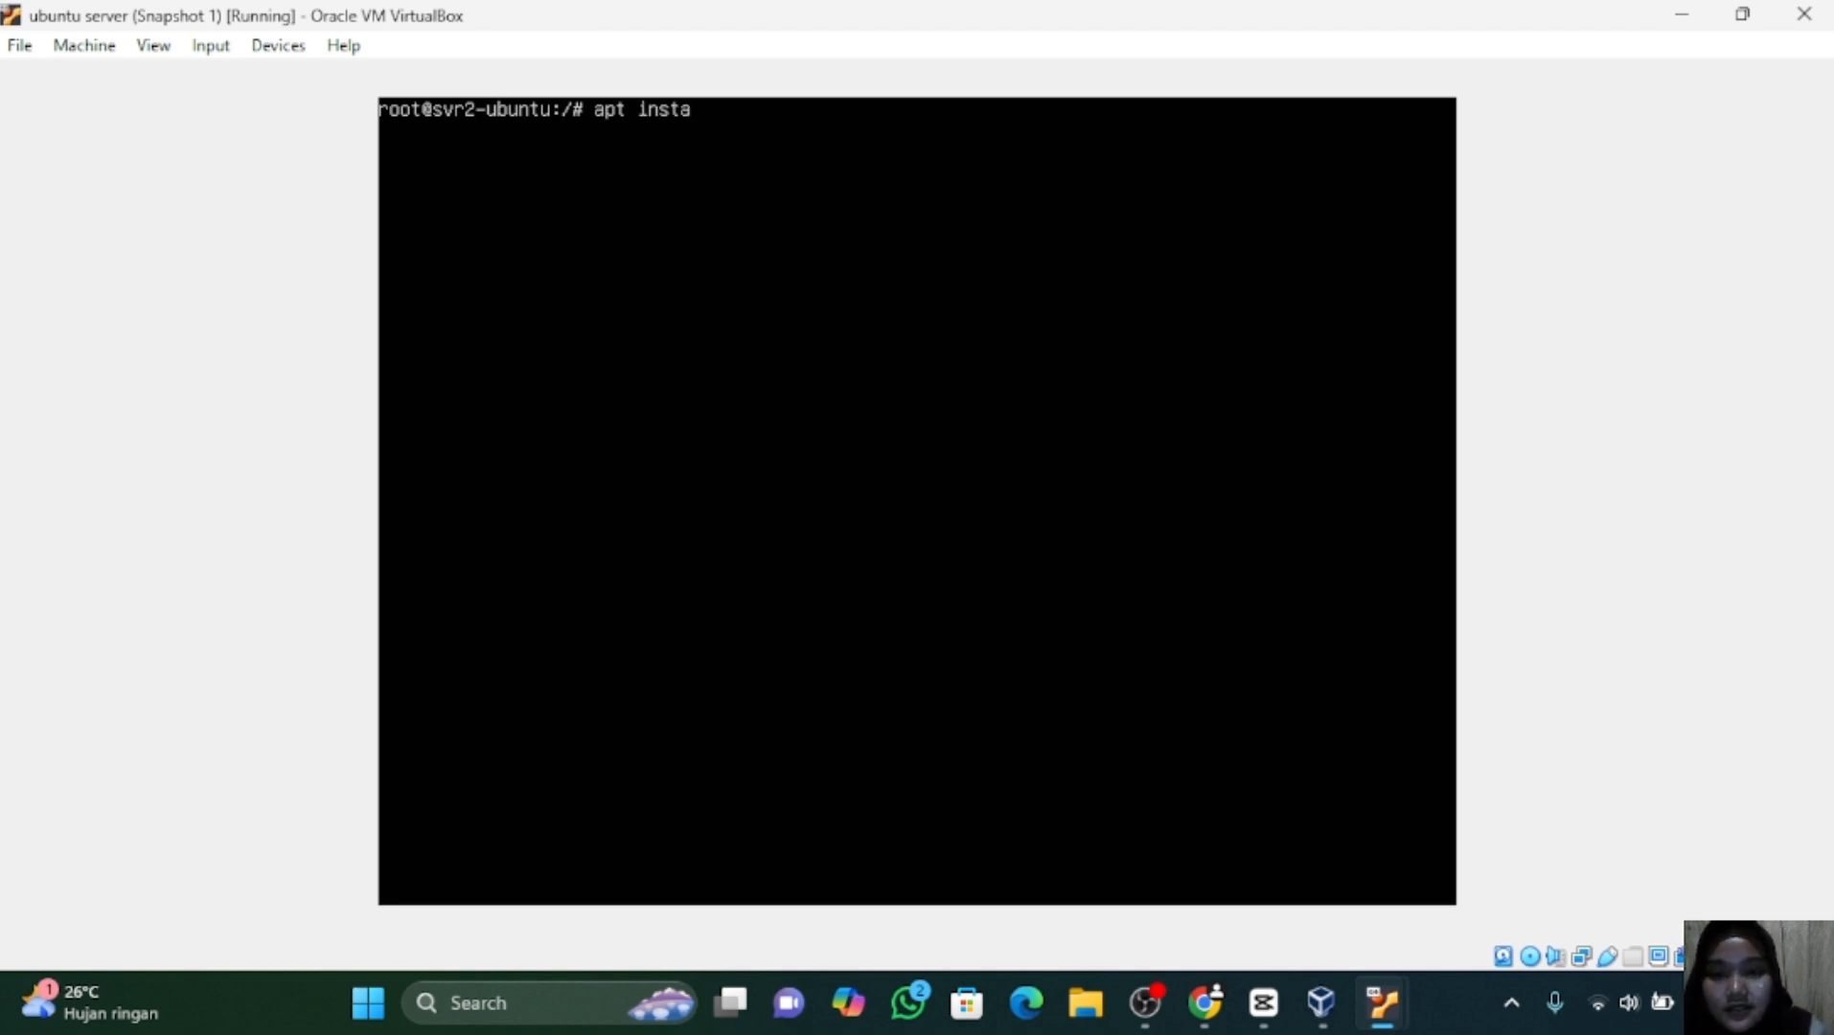
pyautogui.write('ll bin')
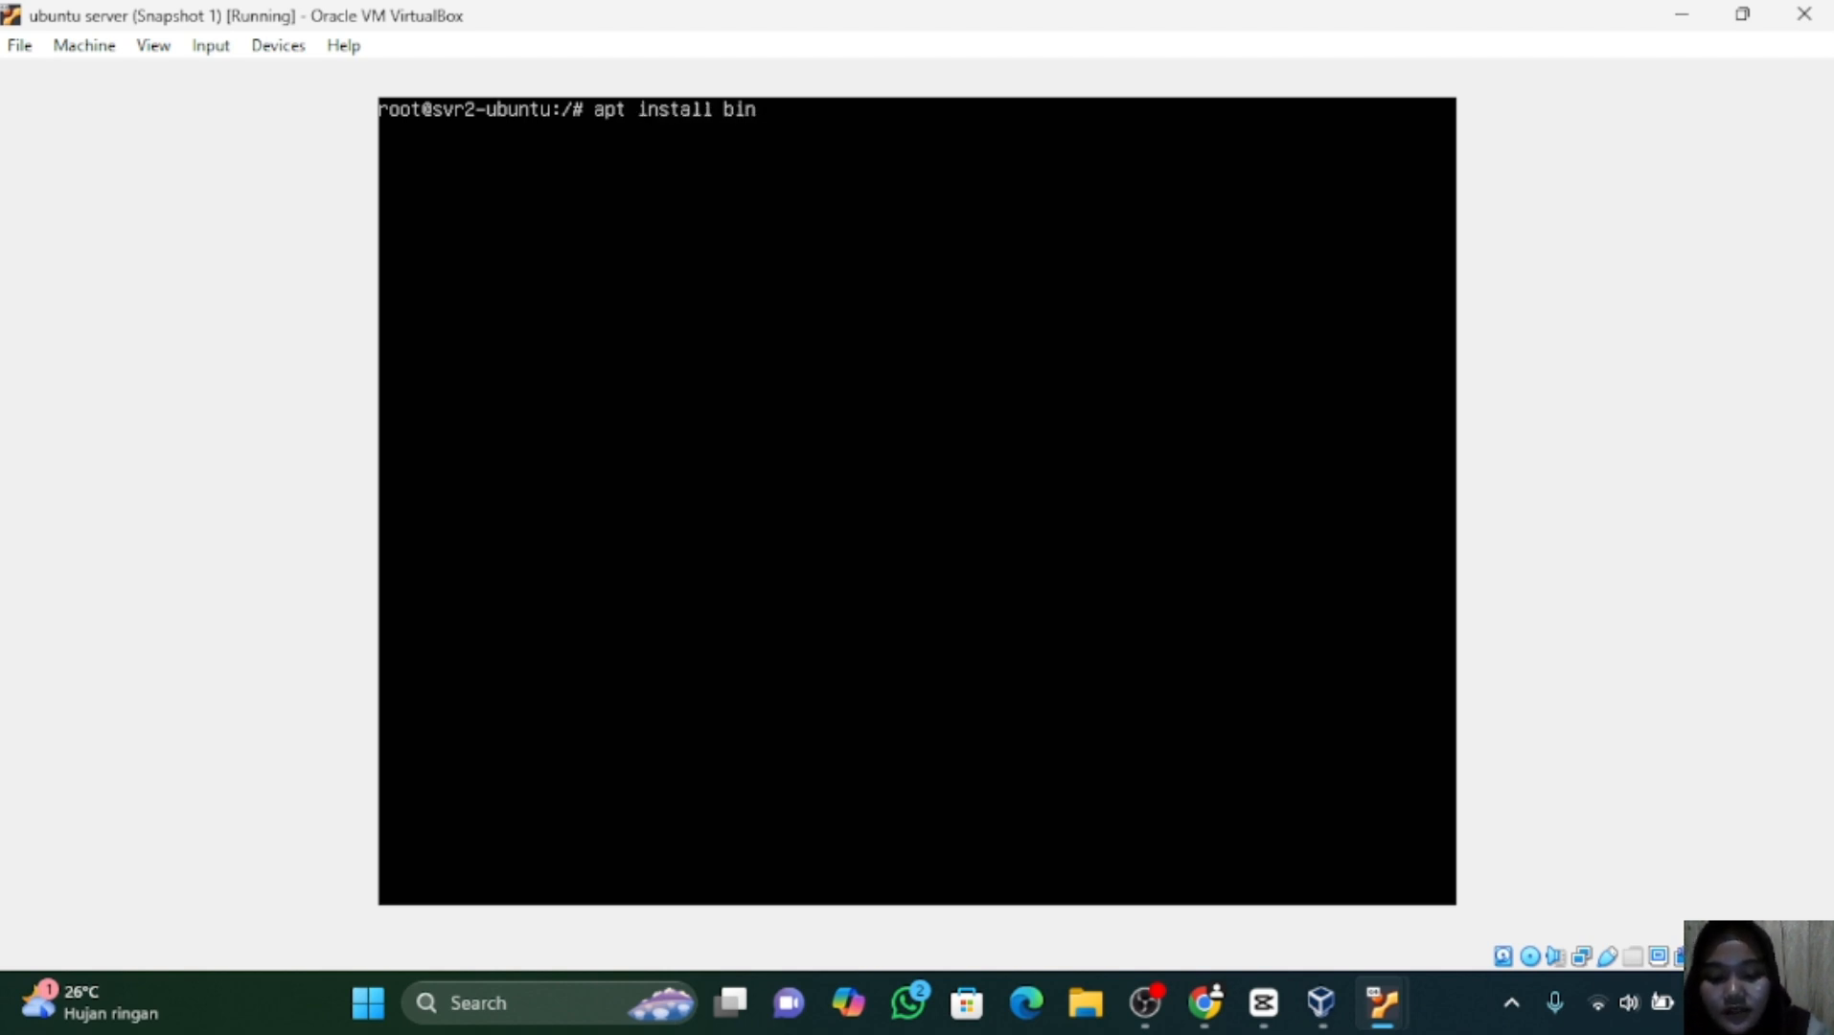
pyautogui.write('d9')
pyautogui.press('Return')
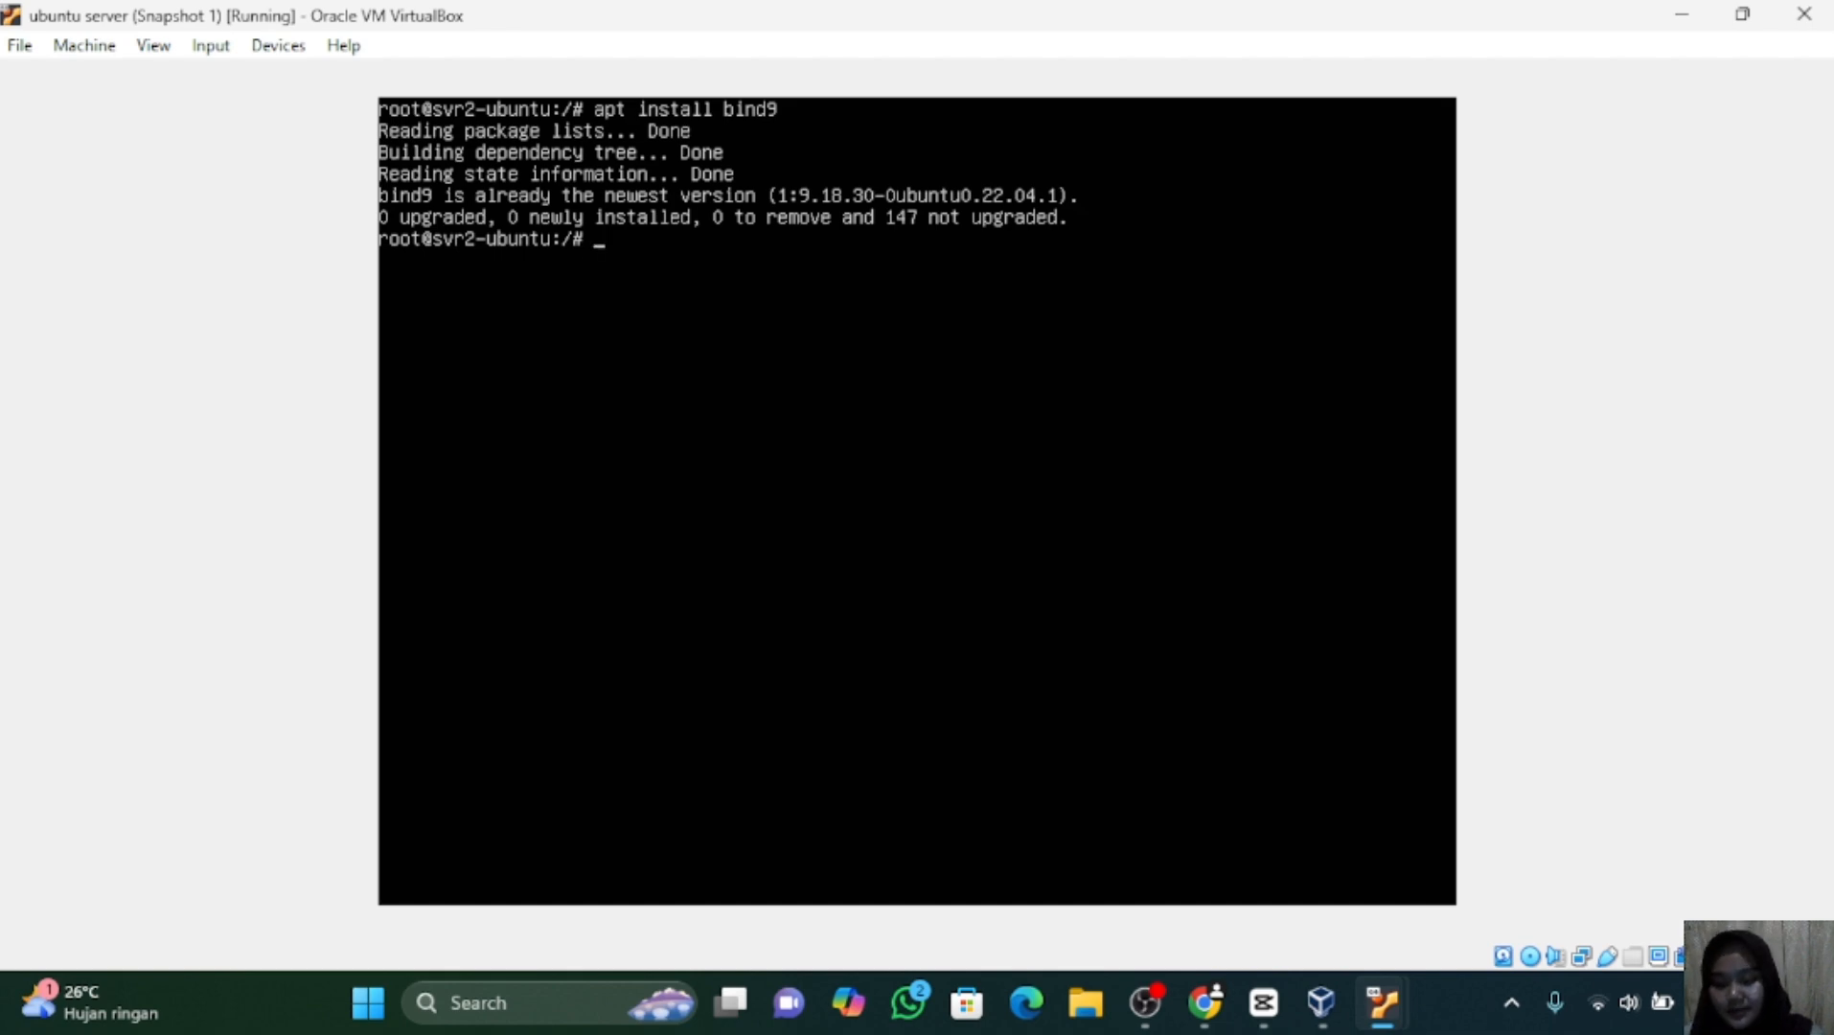
# Change the working directory to /etc/bind on svr2-ubuntu and list its files.
pyautogui.write('cs /e')
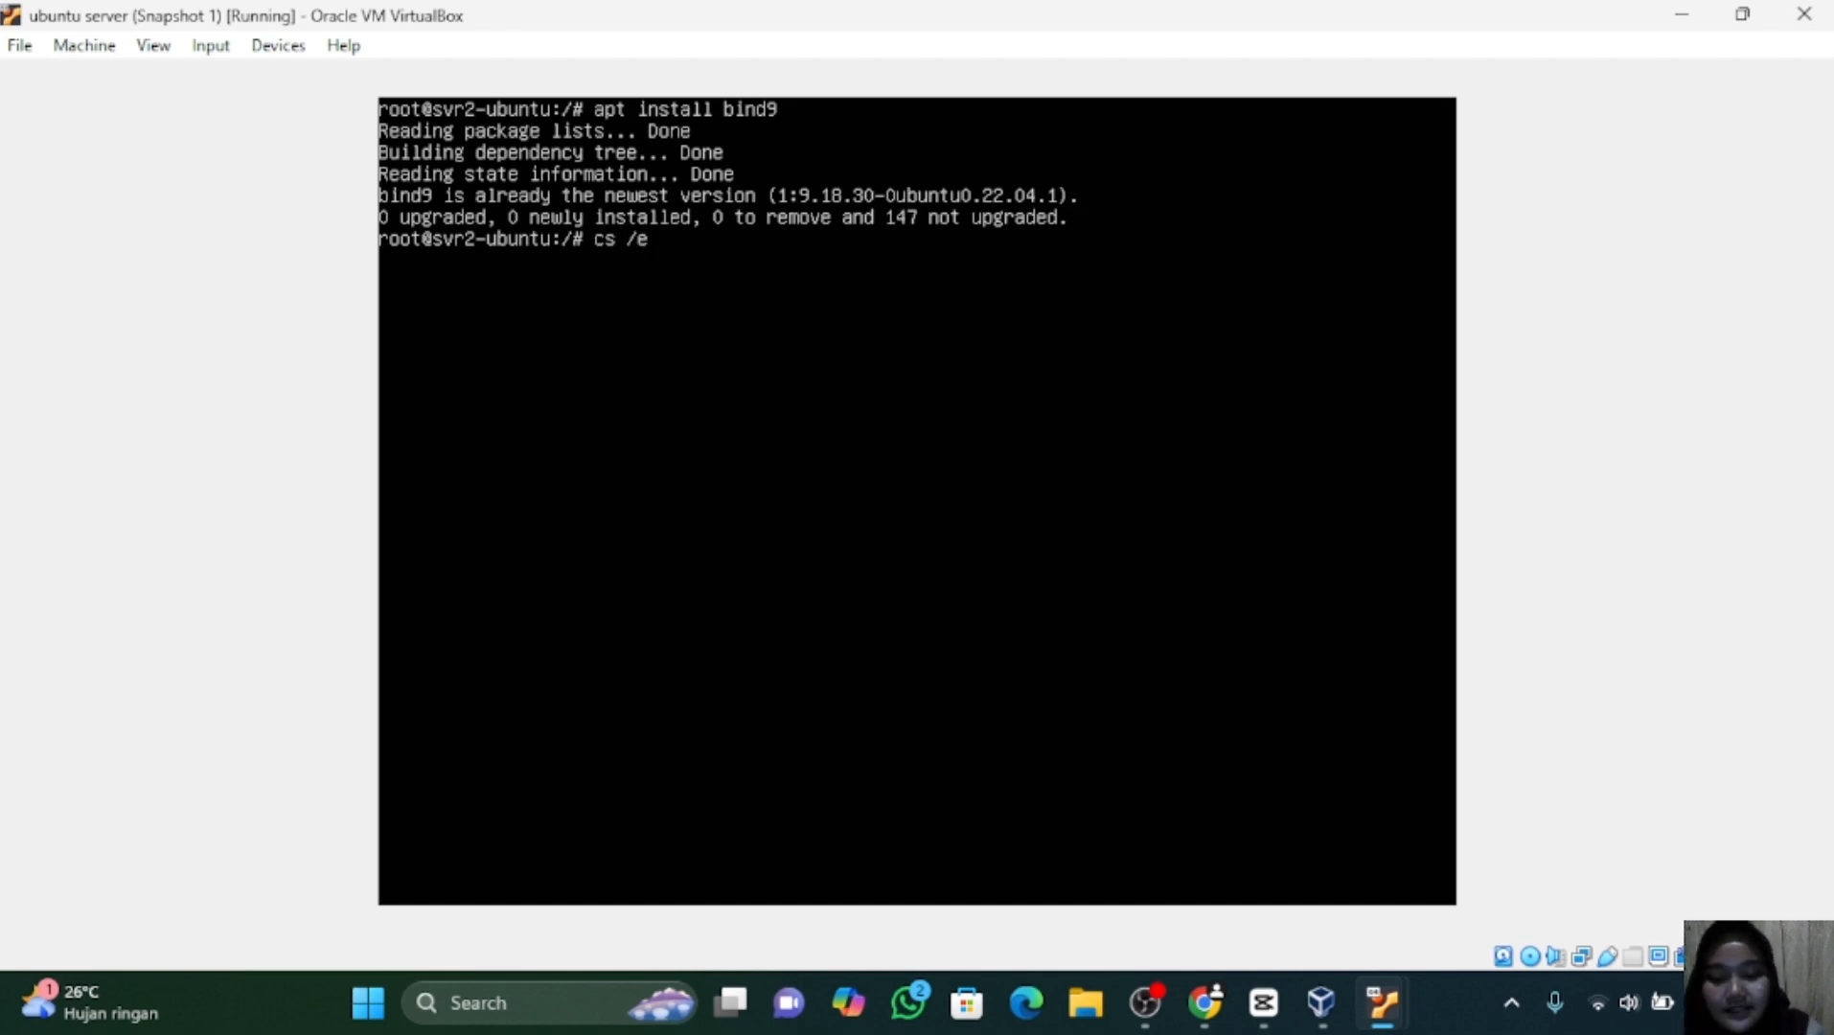
pyautogui.write('tc/n')
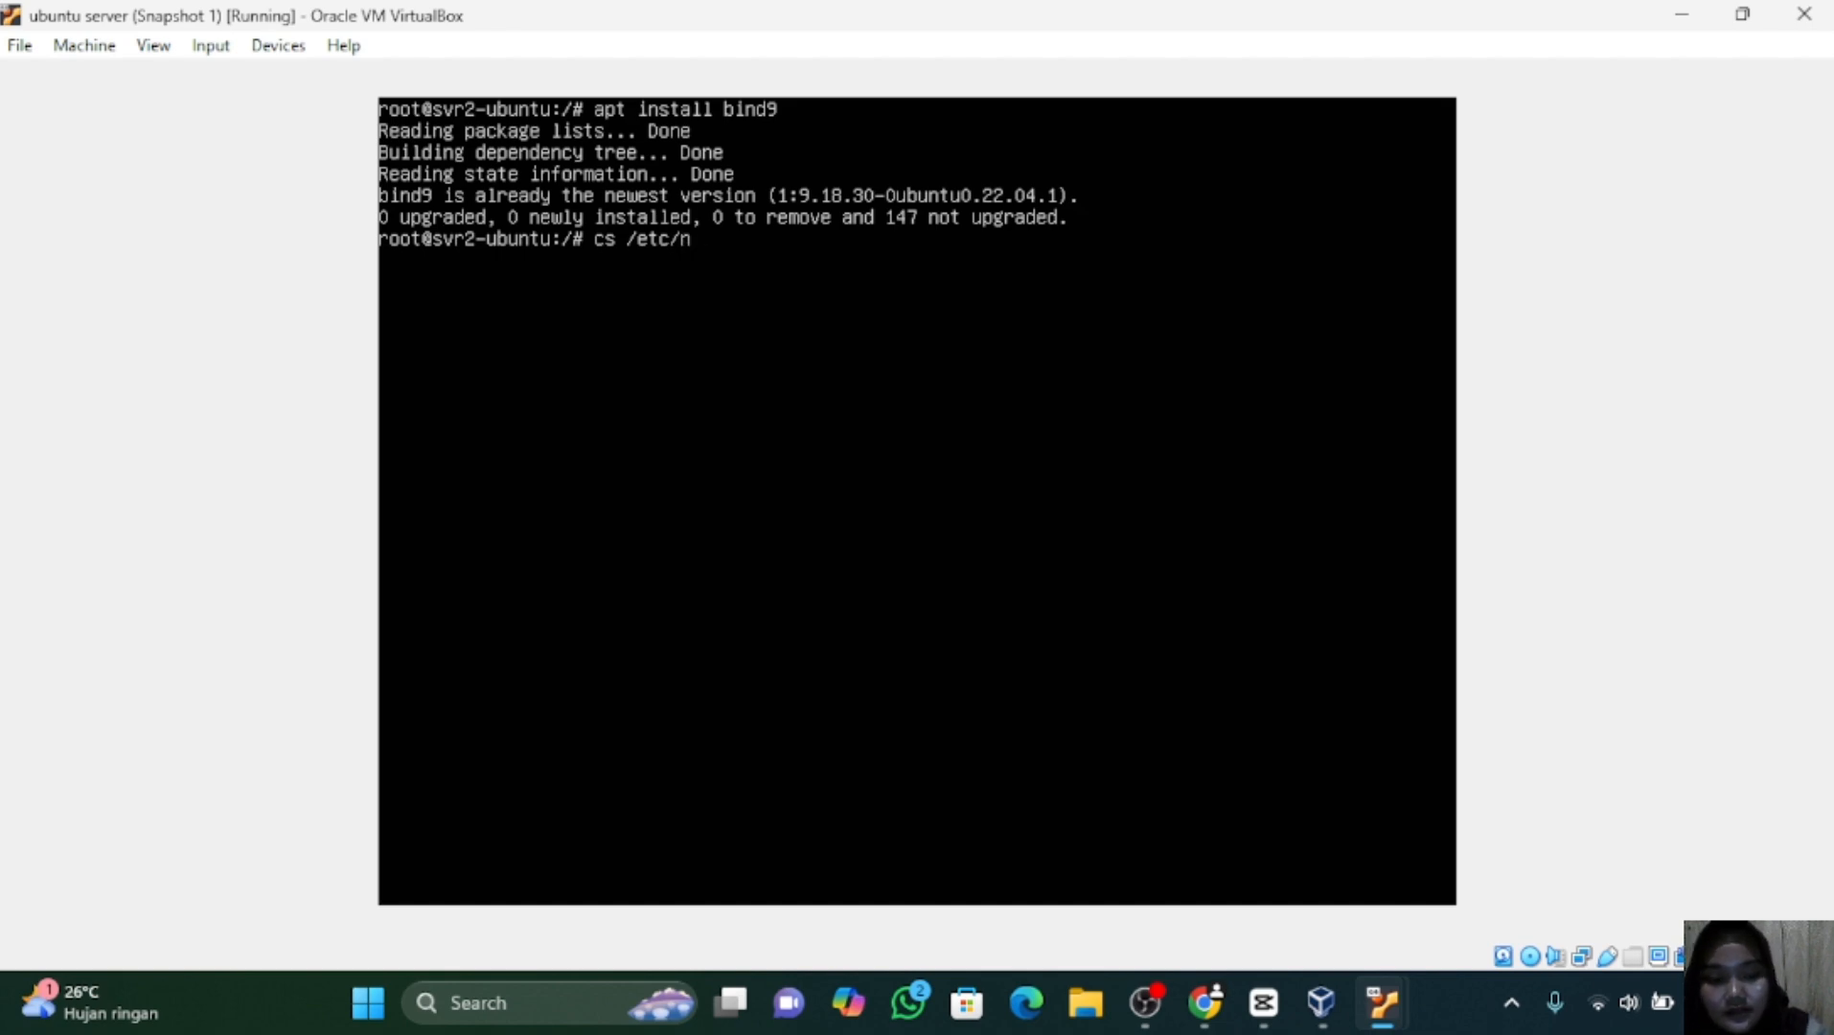
pyautogui.press('BackSpace')
pyautogui.write('bind')
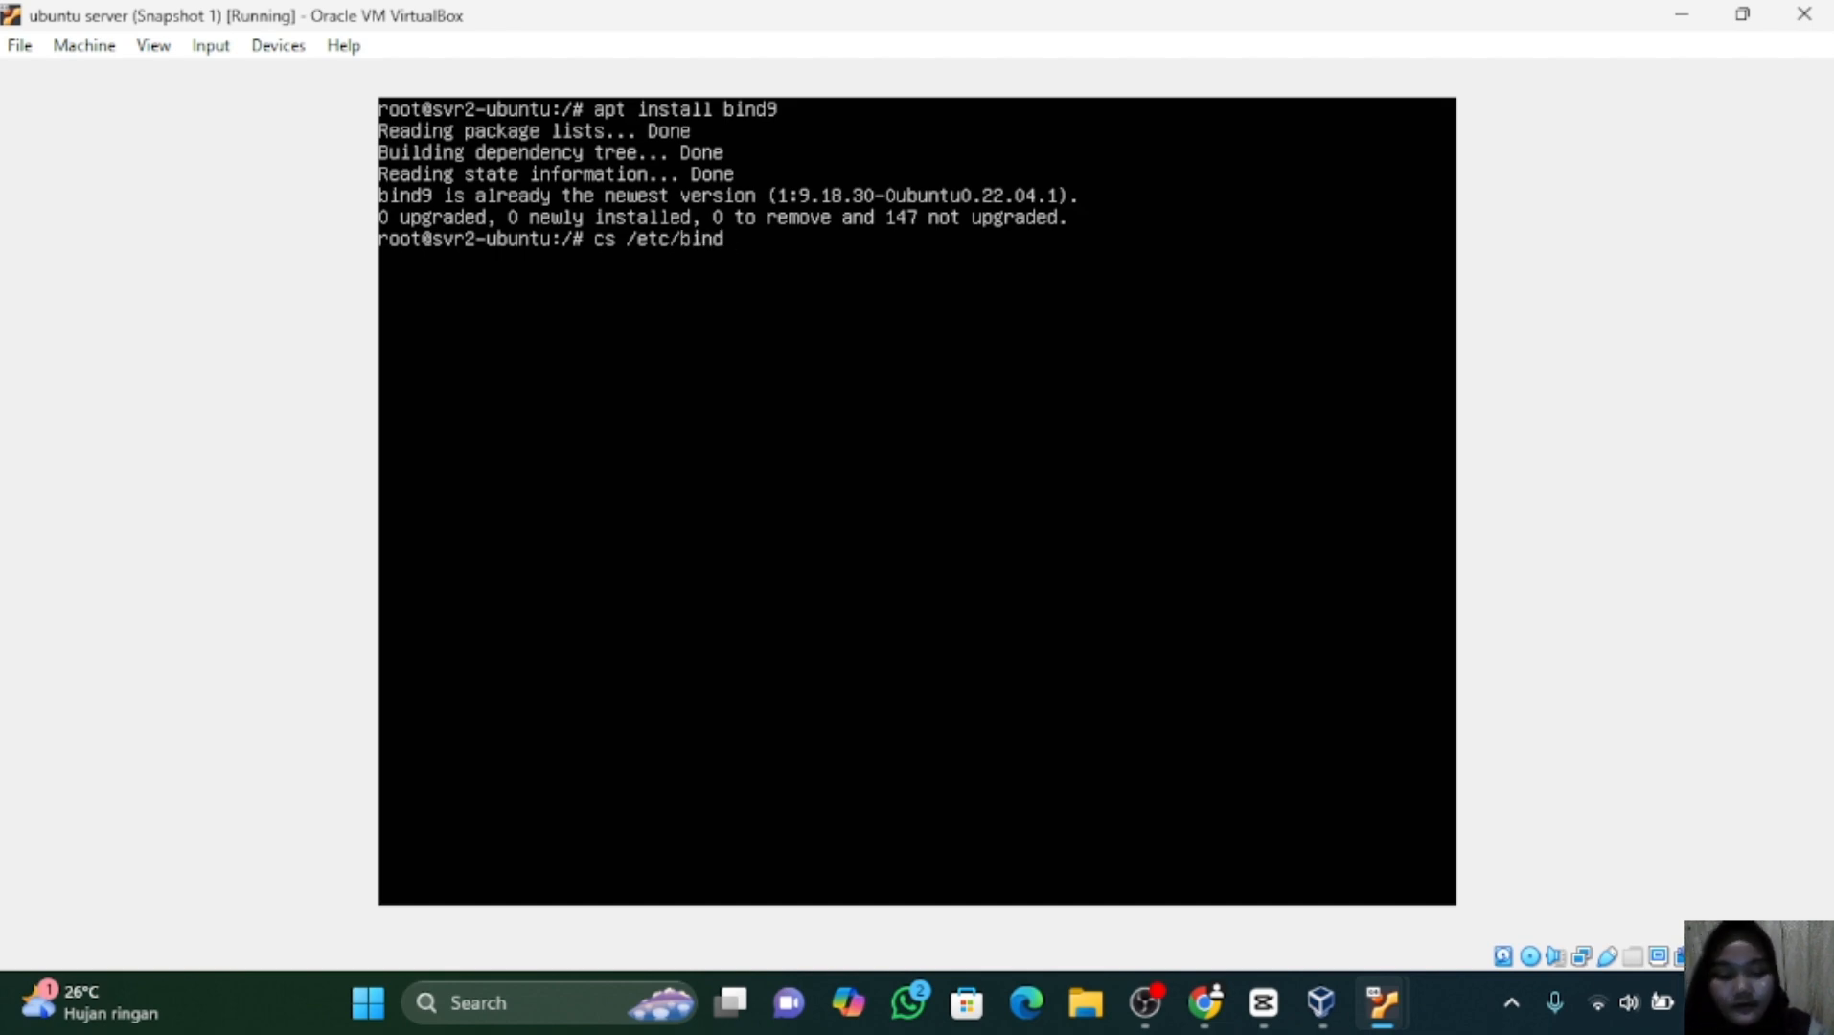
pyautogui.press('Return')
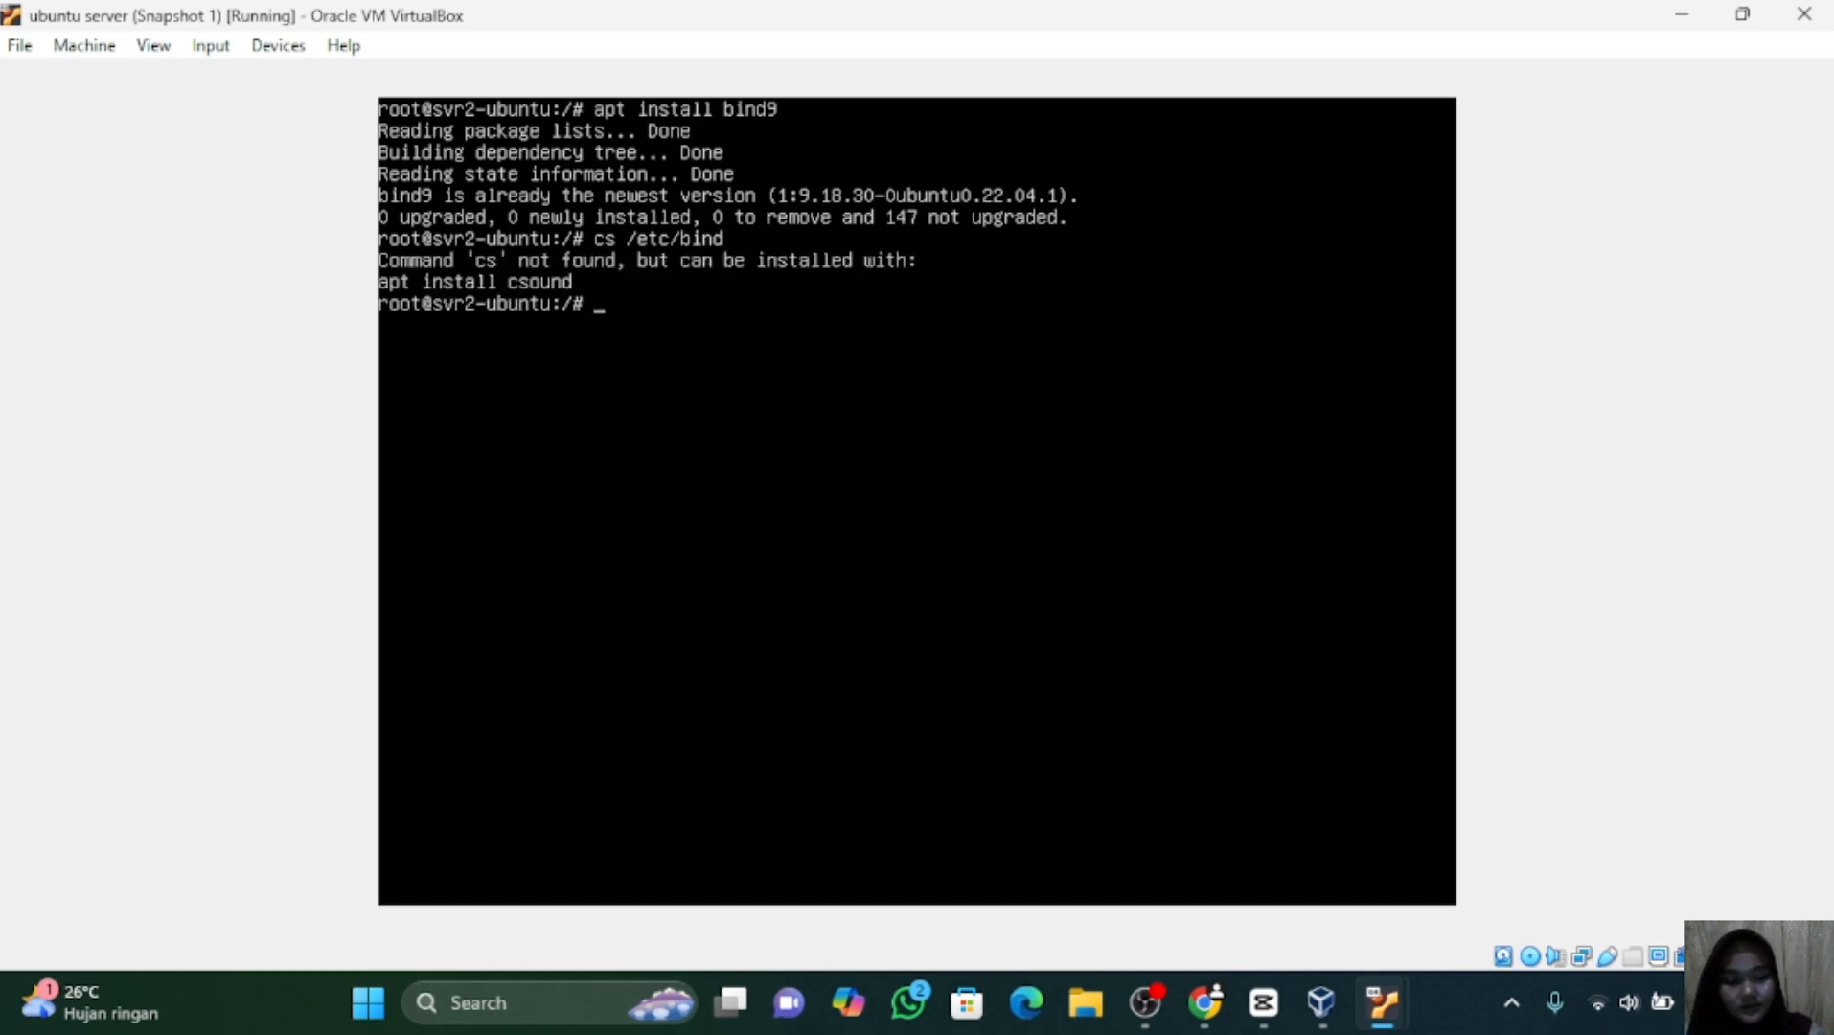
pyautogui.press('Up')
pyautogui.press('Left')
pyautogui.press('Left')
pyautogui.press('Left')
pyautogui.press('Left')
pyautogui.press('Left')
pyautogui.press('Left')
pyautogui.press('Left')
pyautogui.press('Left')
pyautogui.press('Left')
pyautogui.press('Left')
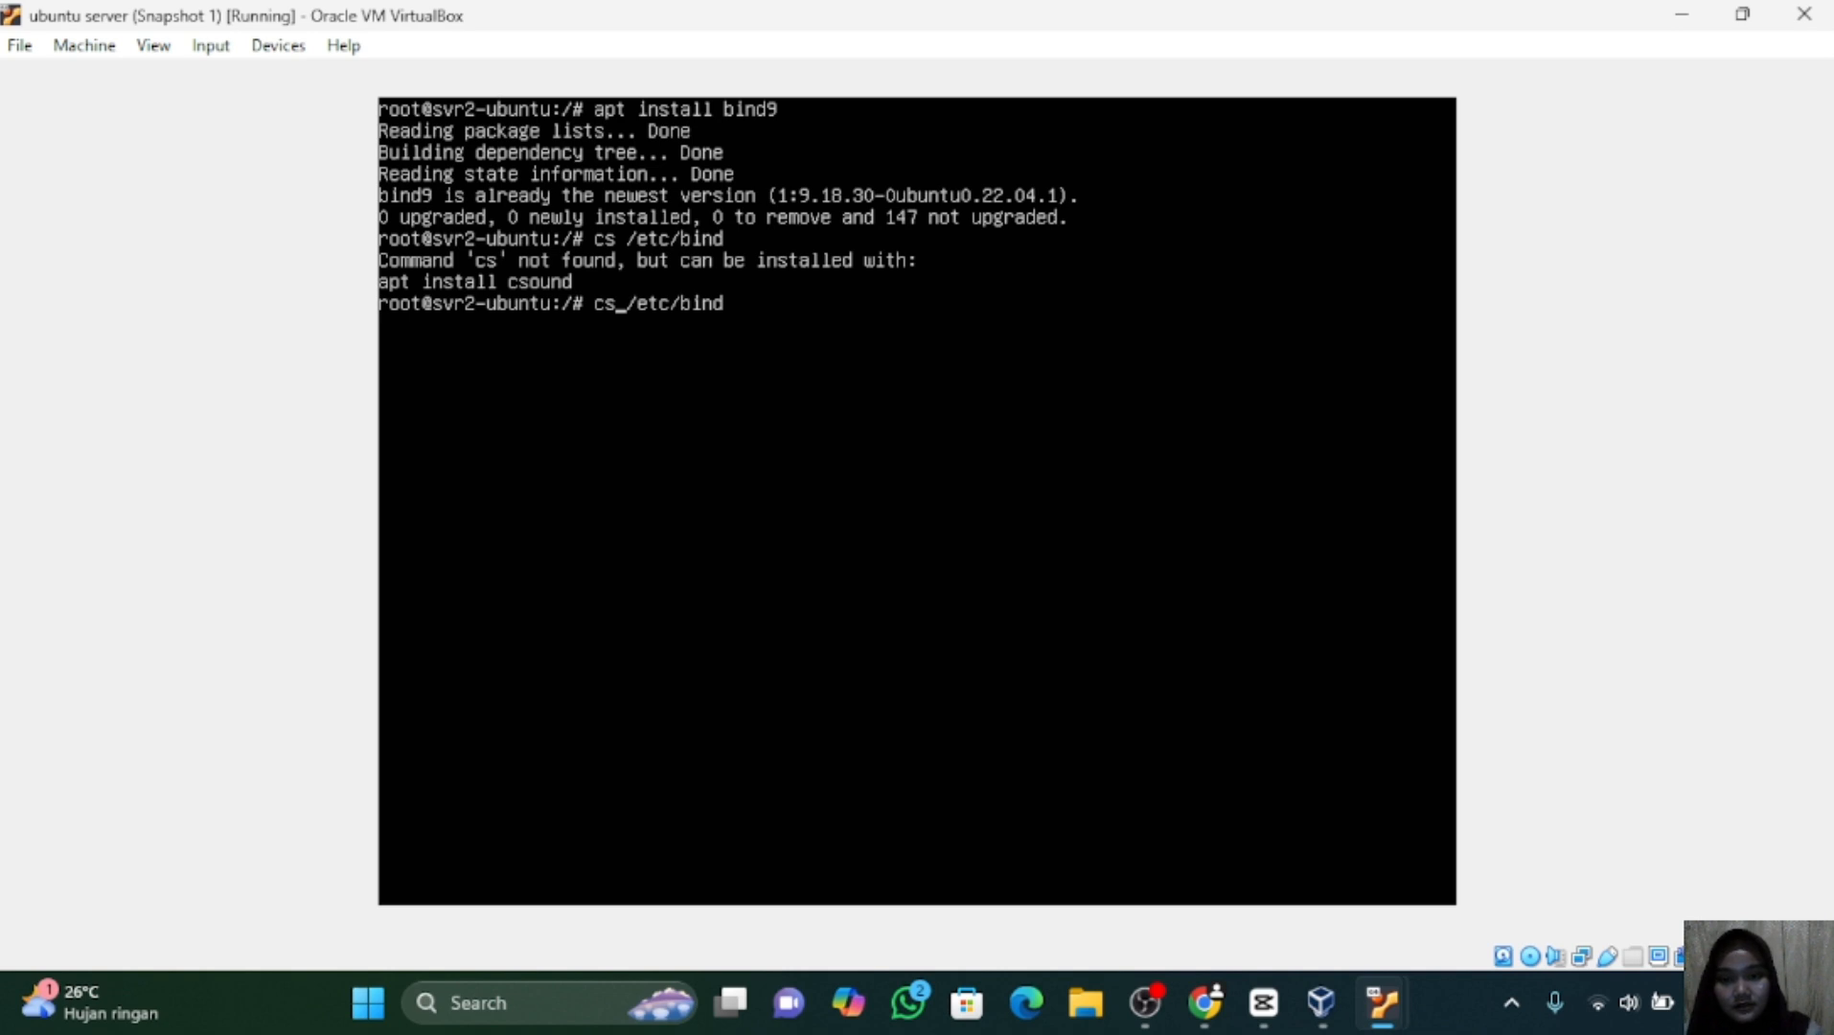
pyautogui.press('BackSpace')
pyautogui.write('d')
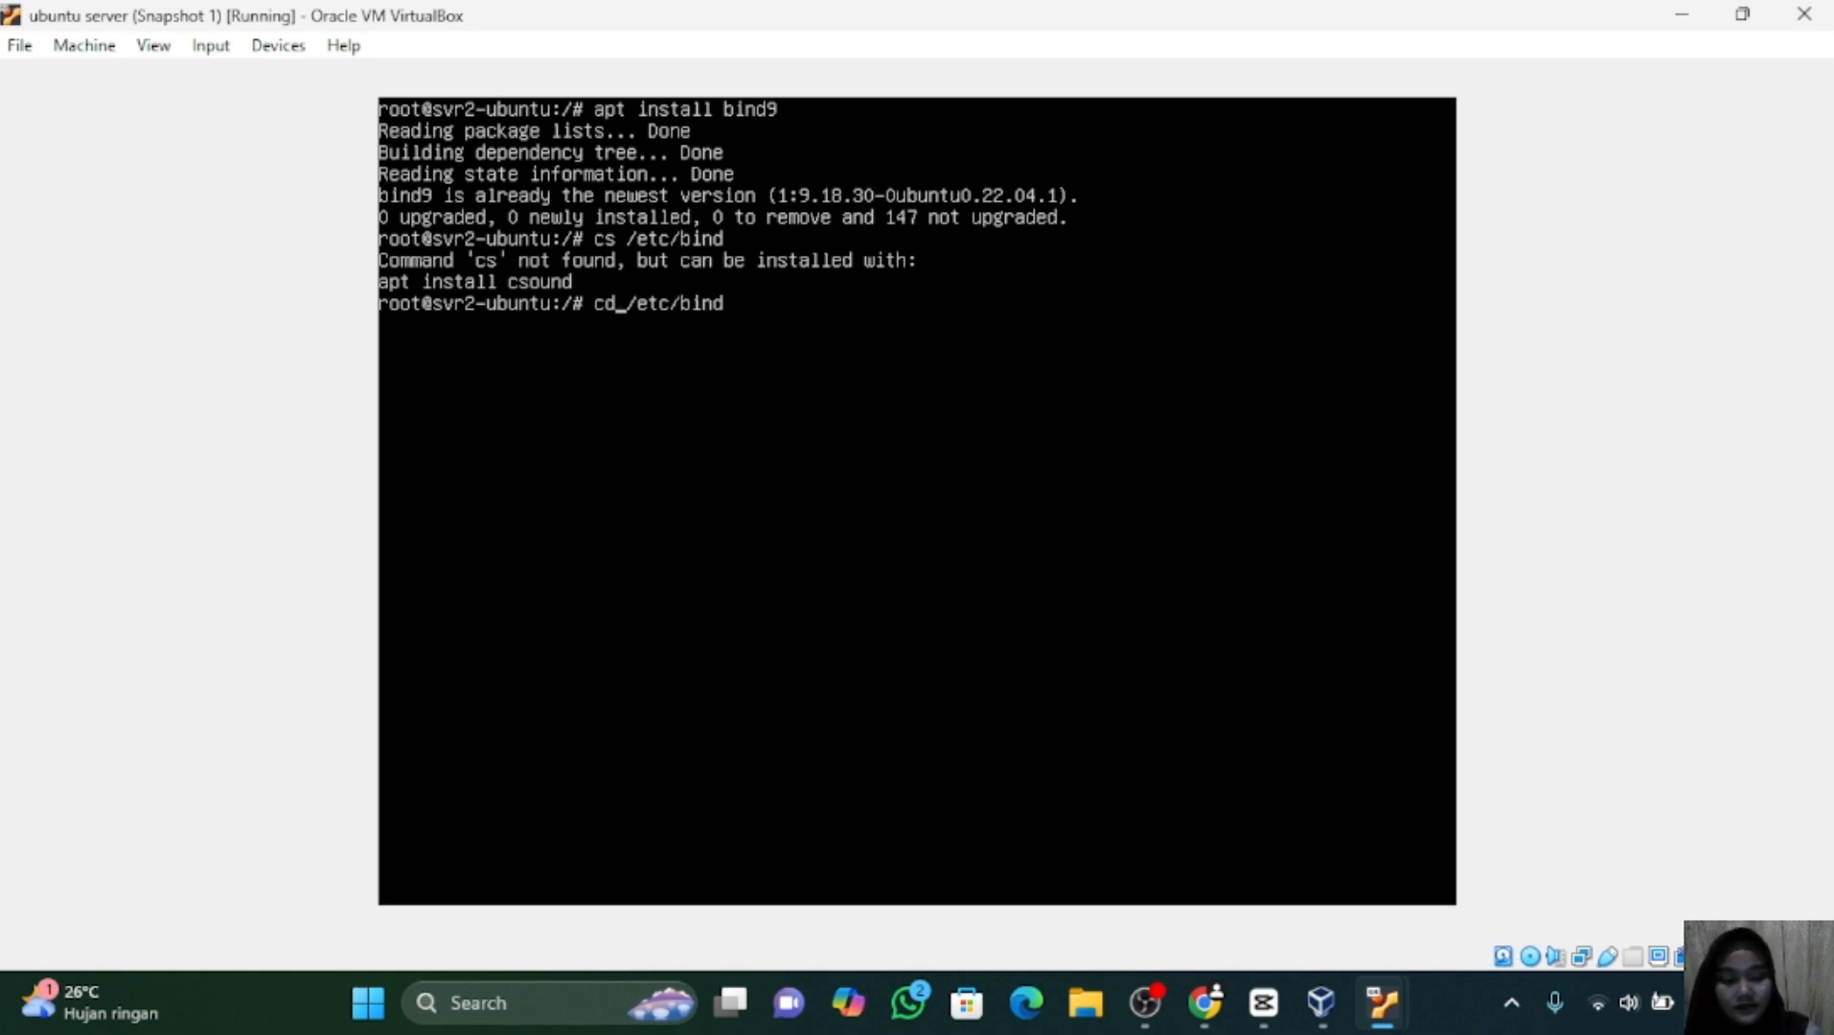
pyautogui.press('Return')
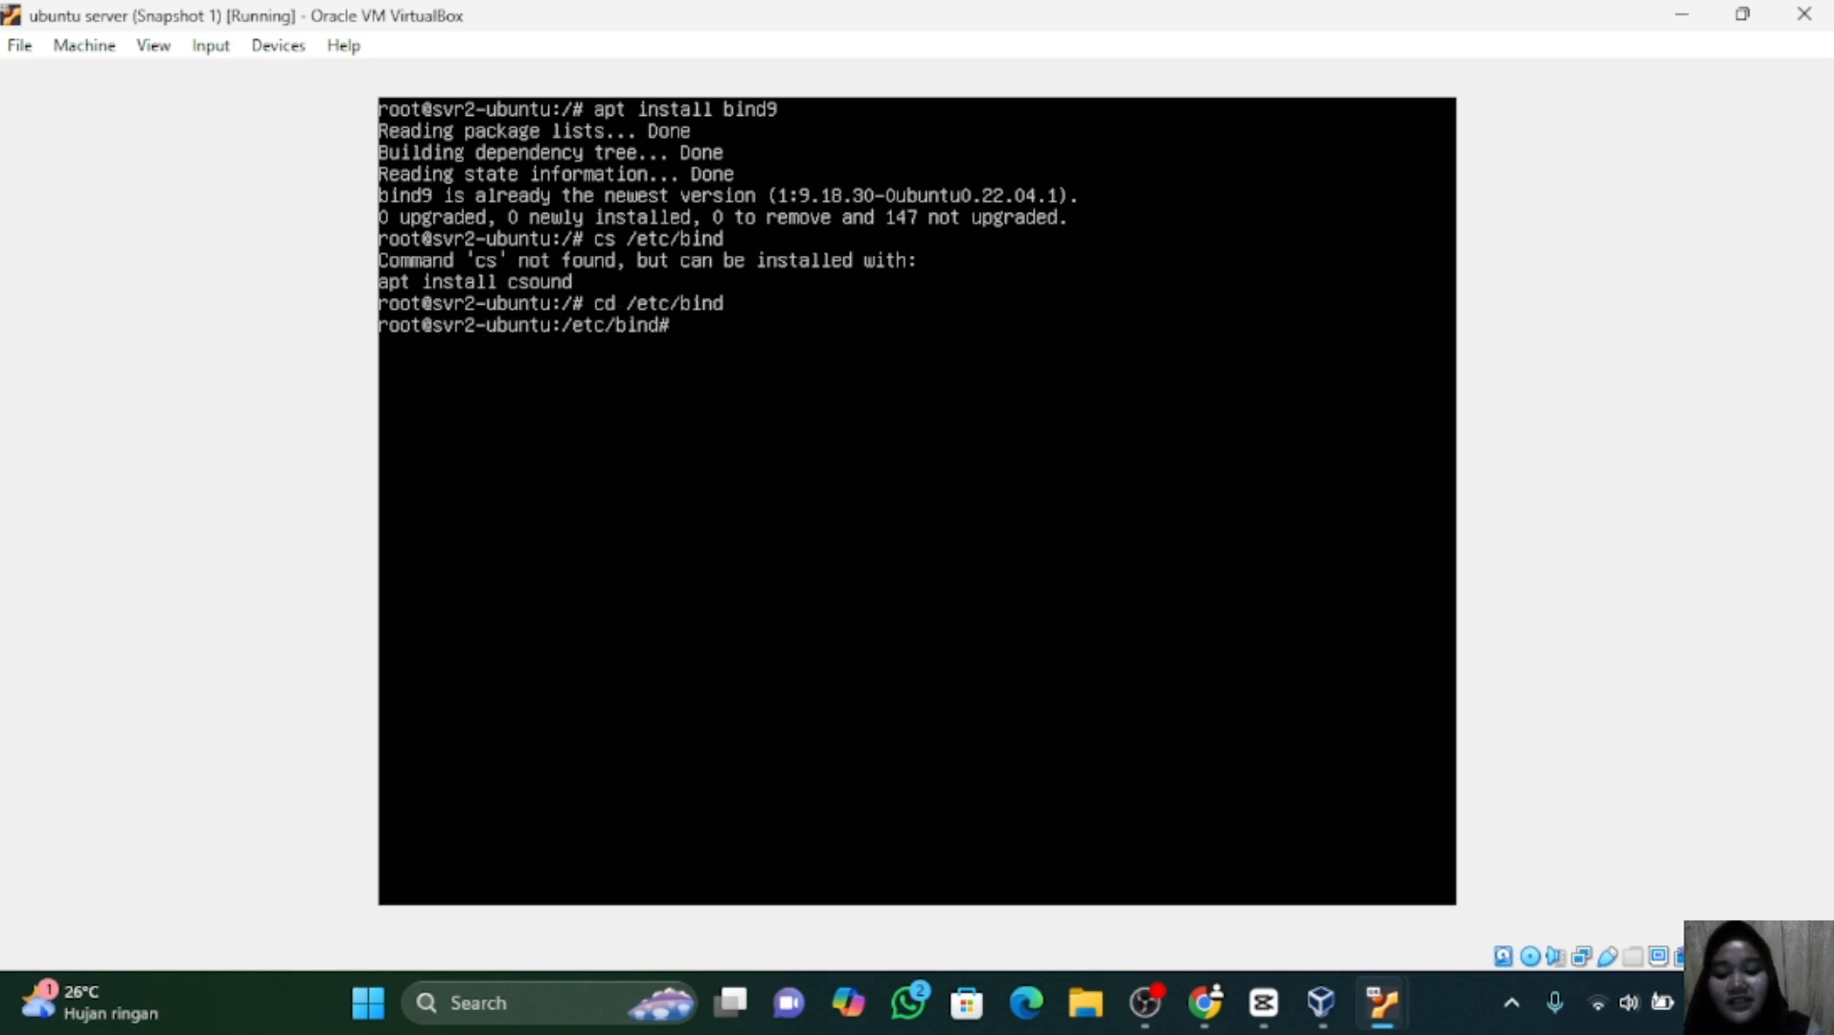
pyautogui.write('ls')
pyautogui.press('Return')
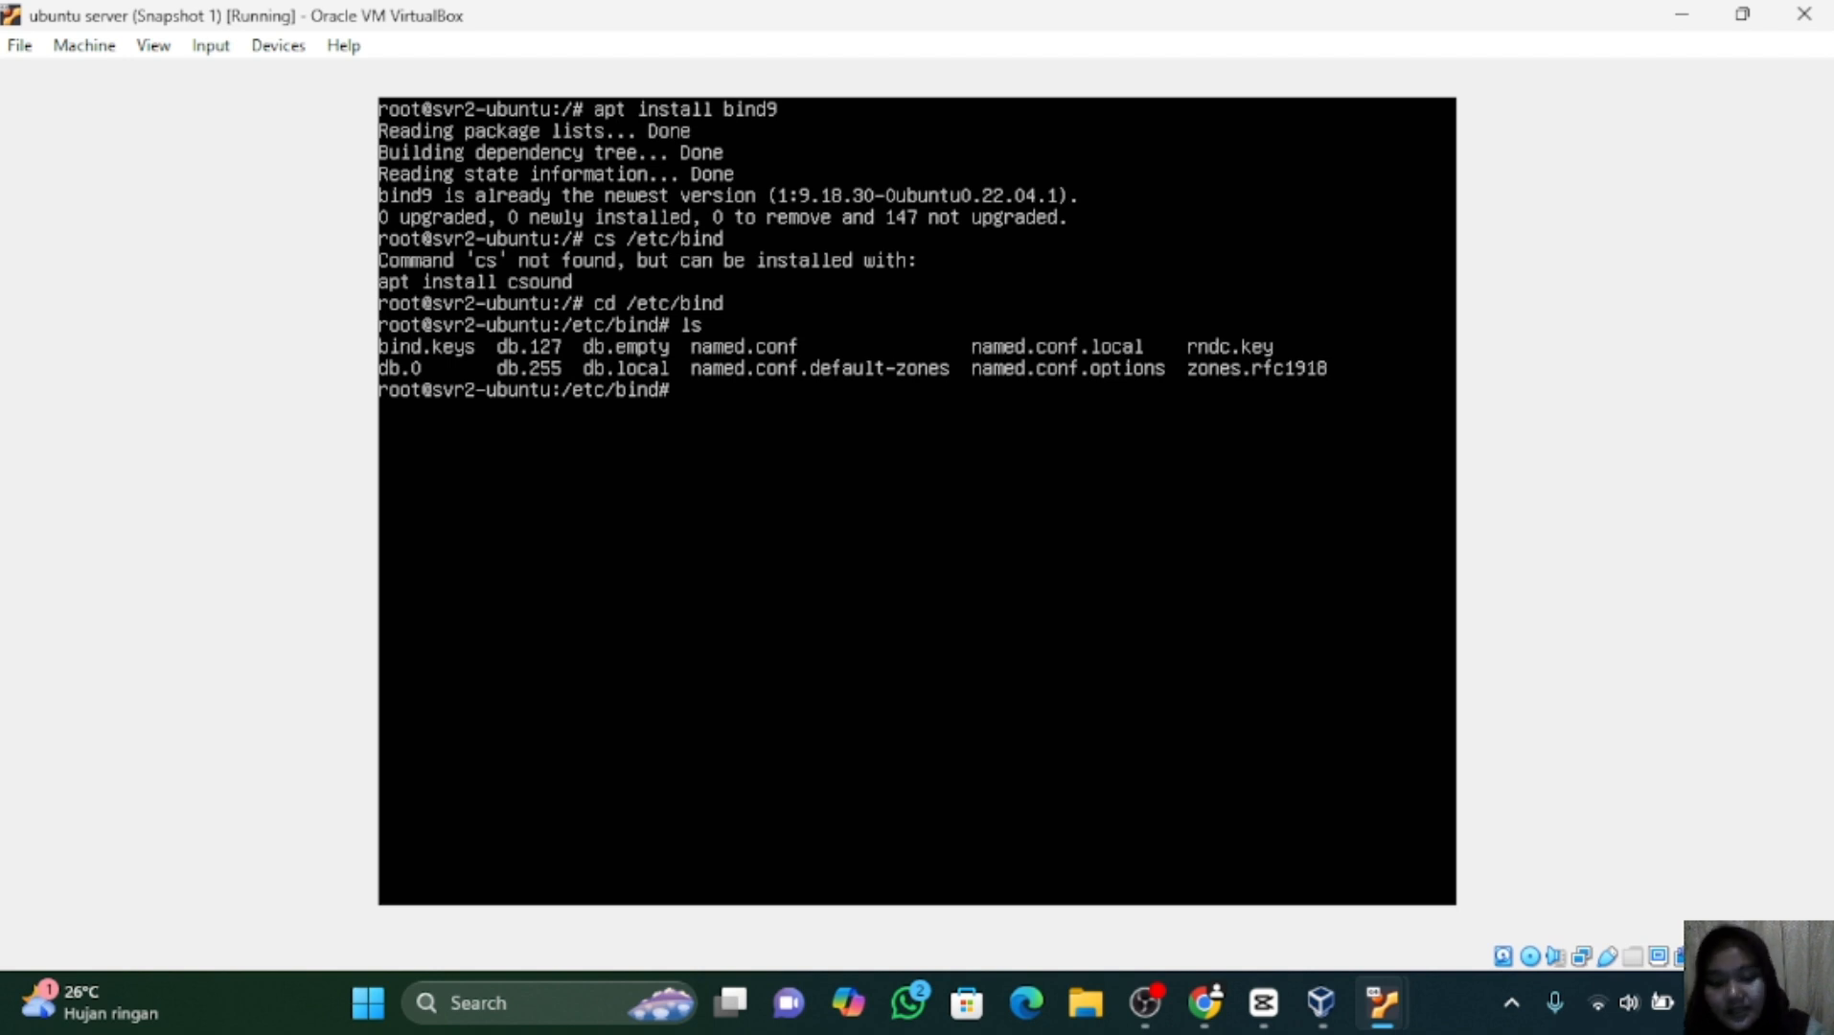
# Open the configuration file named.conf.local in the nano editor.
pyautogui.write('nano')
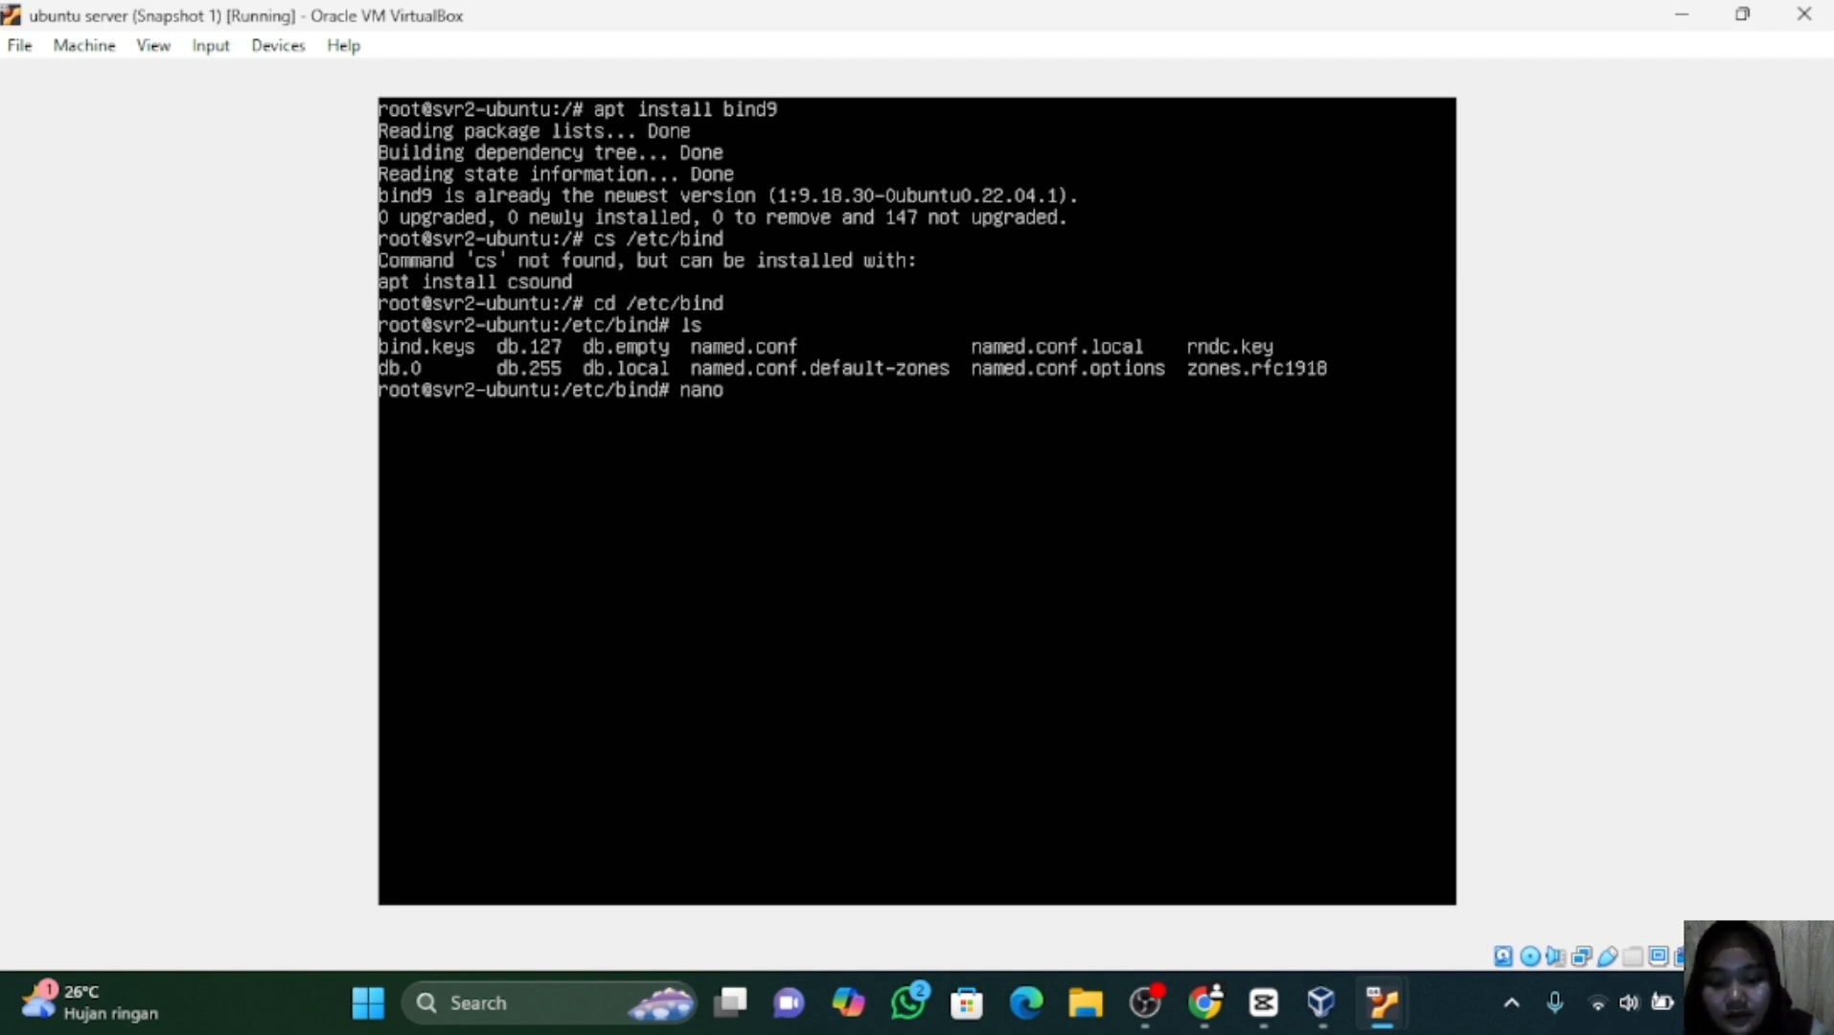
pyautogui.write(' named.')
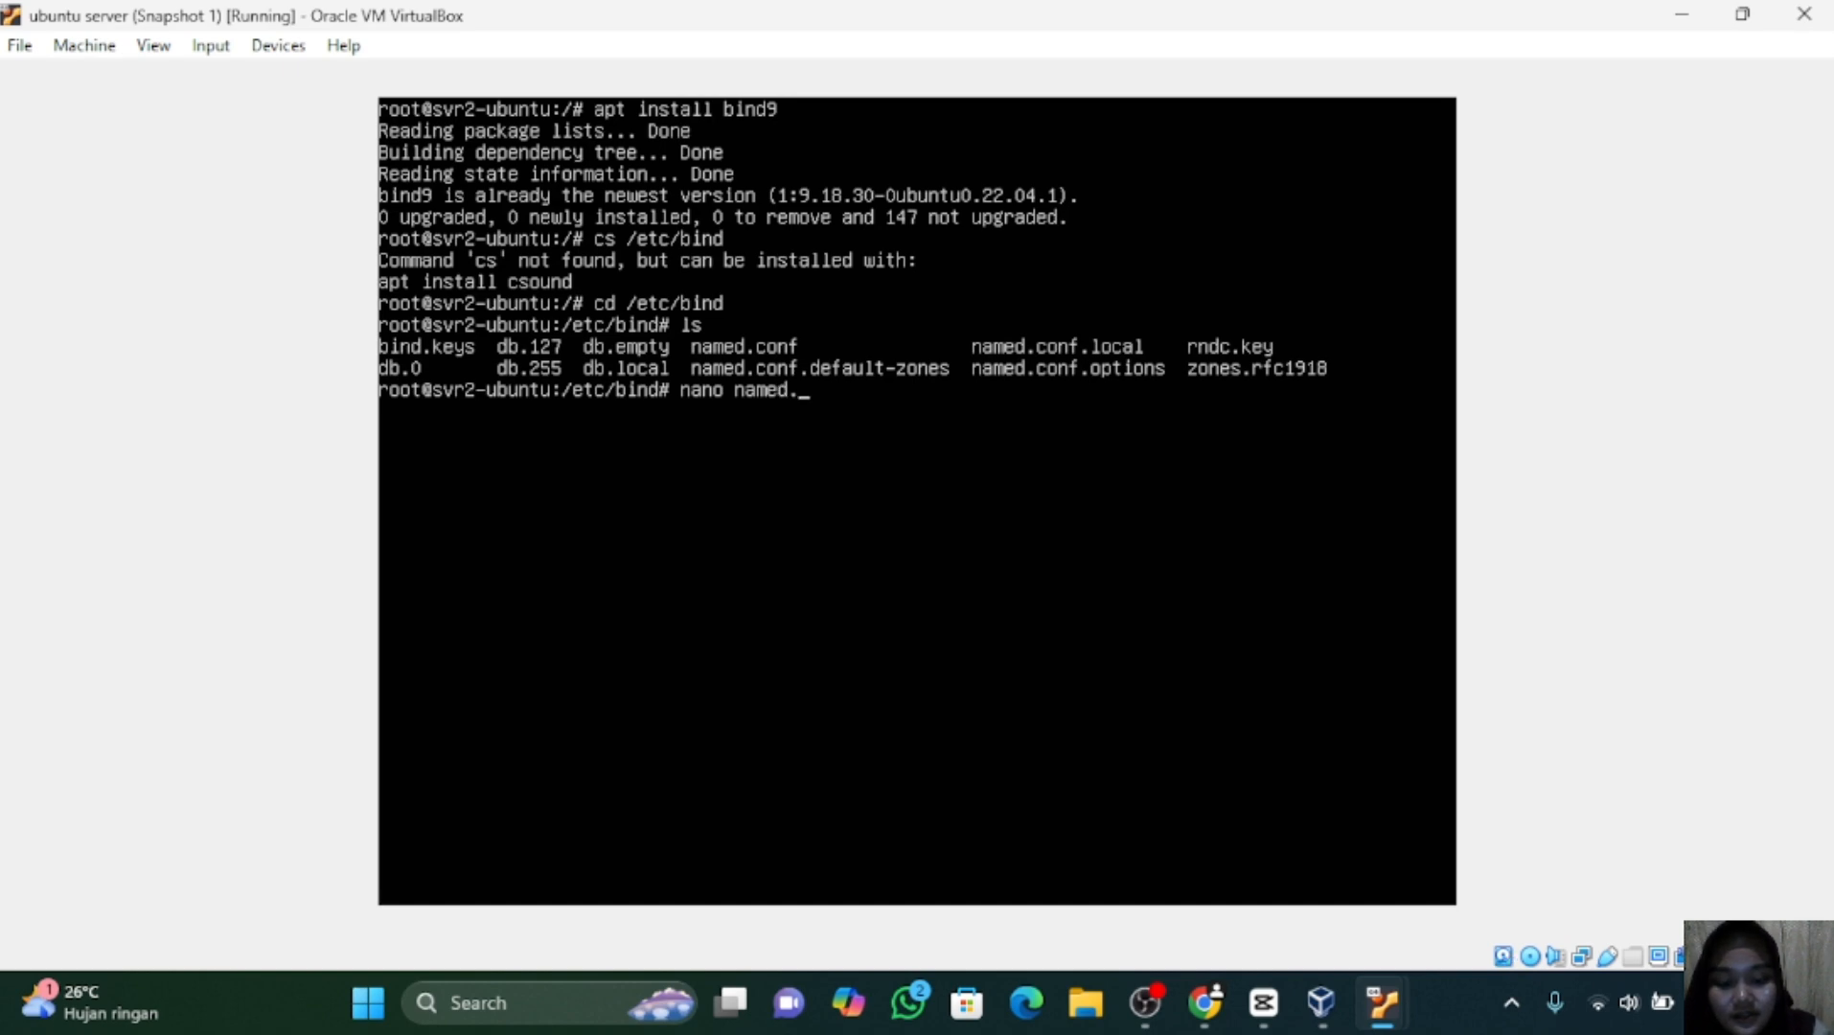
pyautogui.write('conf.loca')
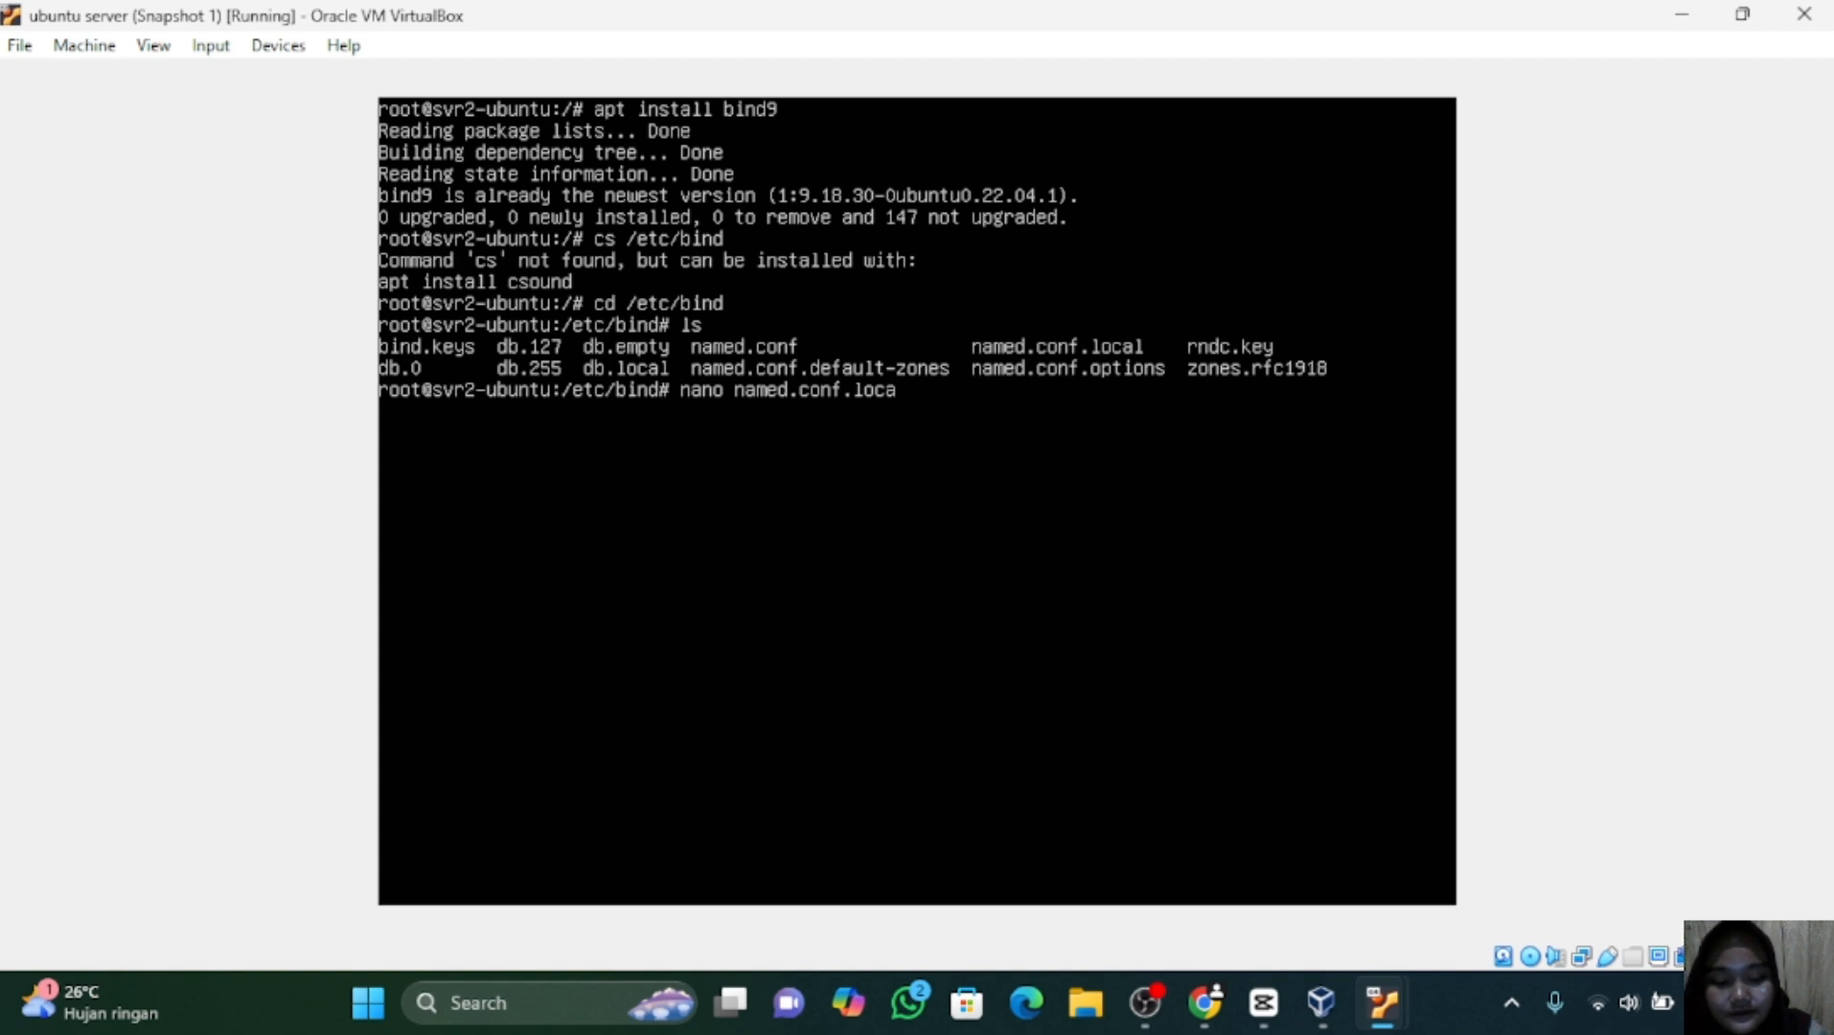
pyautogui.write('l')
pyautogui.press('Return')
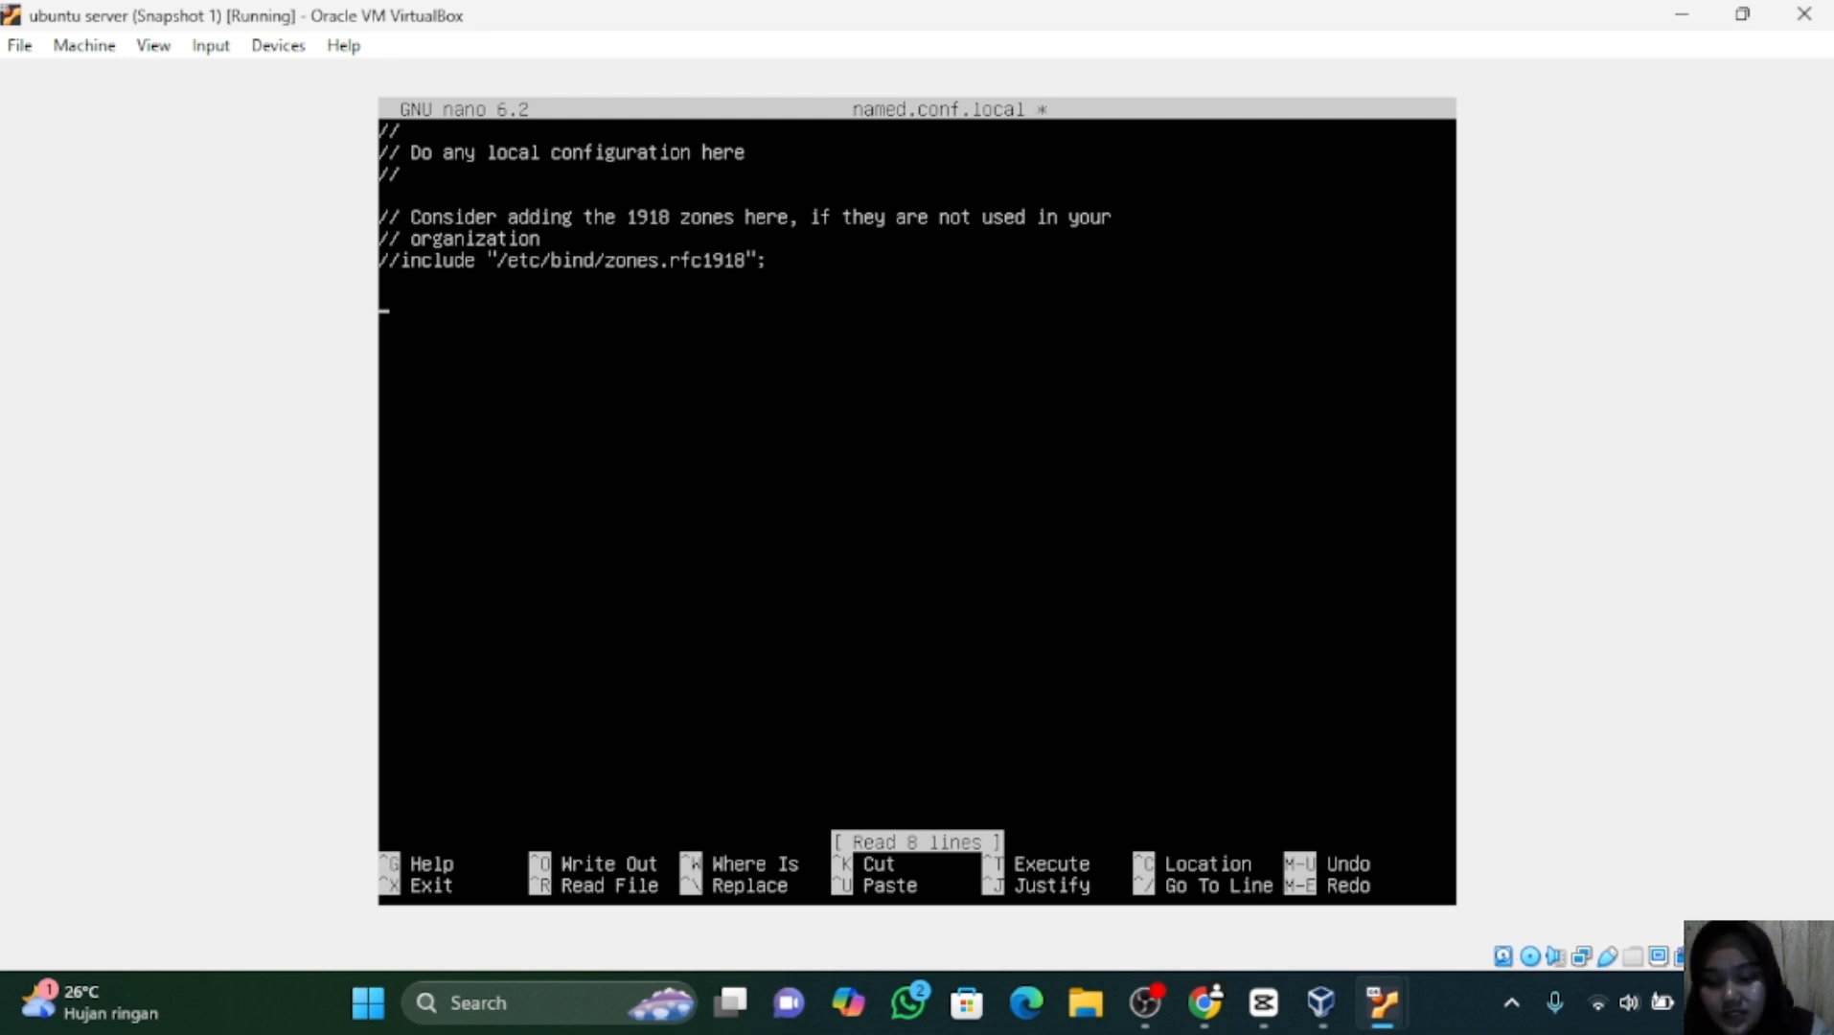
# Begin a zone declaration for lia.com with an opening brace below the commented include line in named.conf.local.
pyautogui.write('zon')
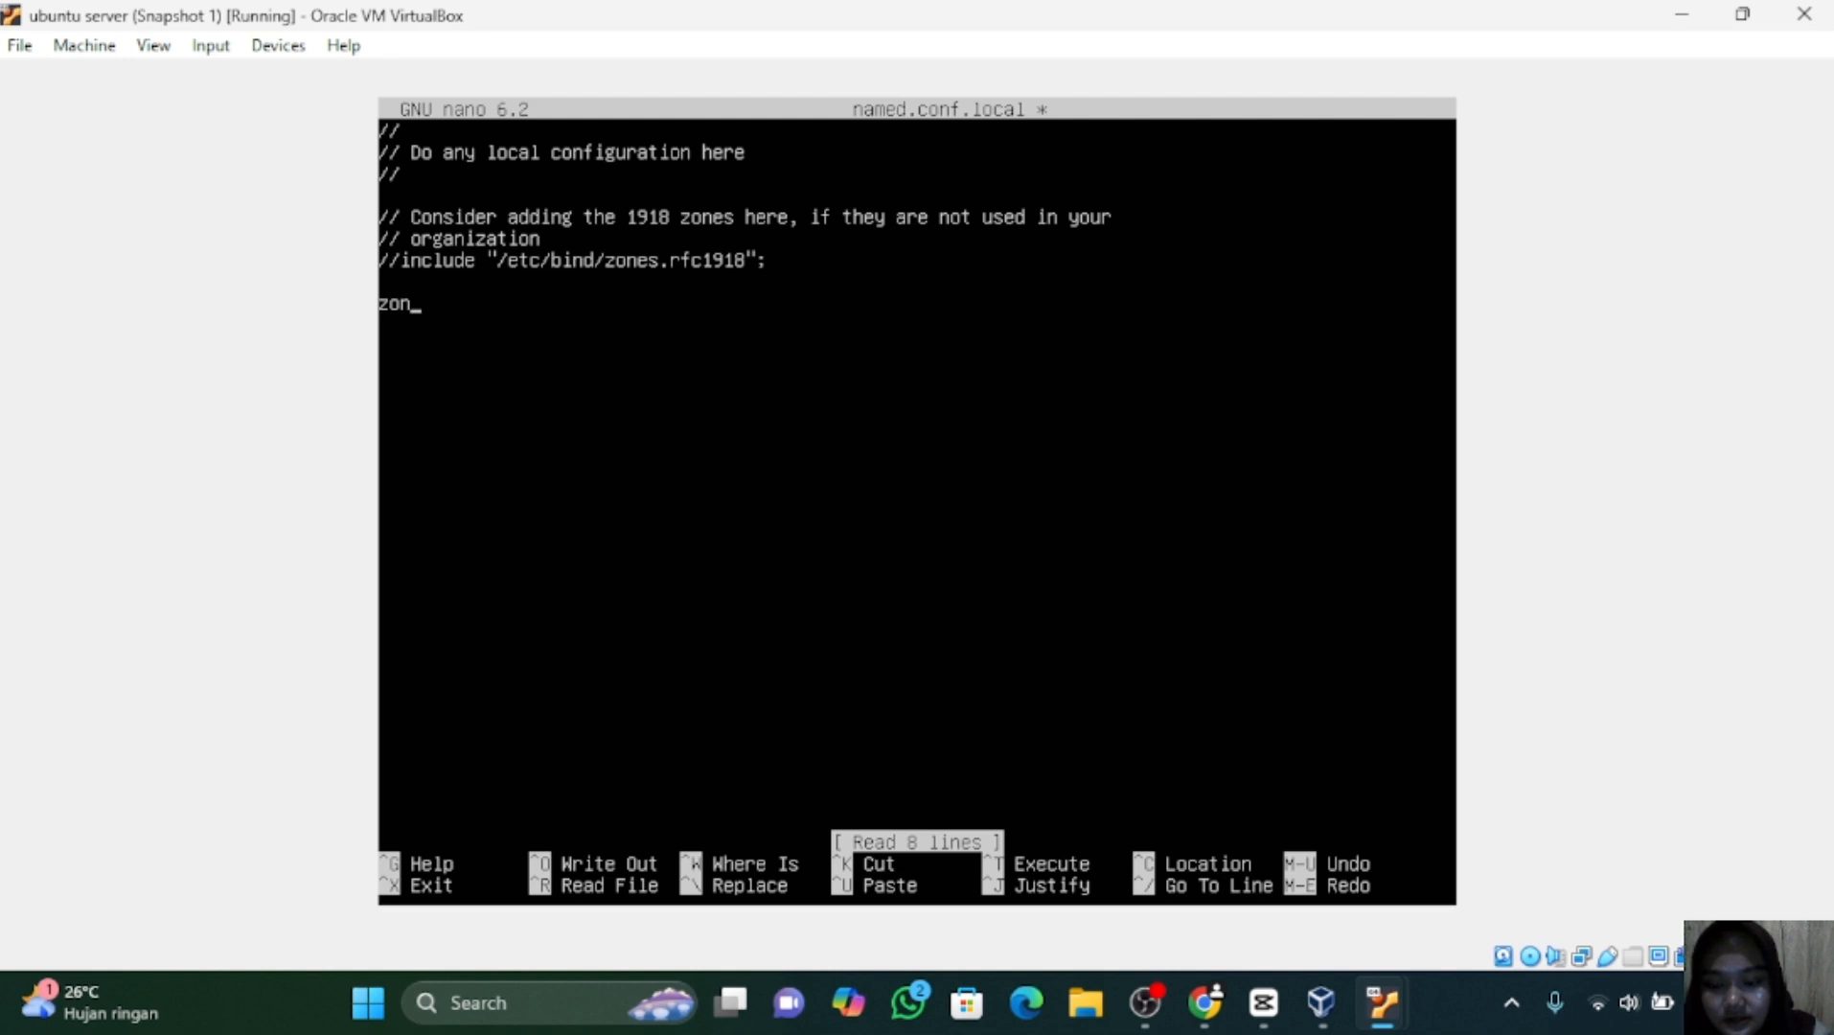
pyautogui.write('e ')
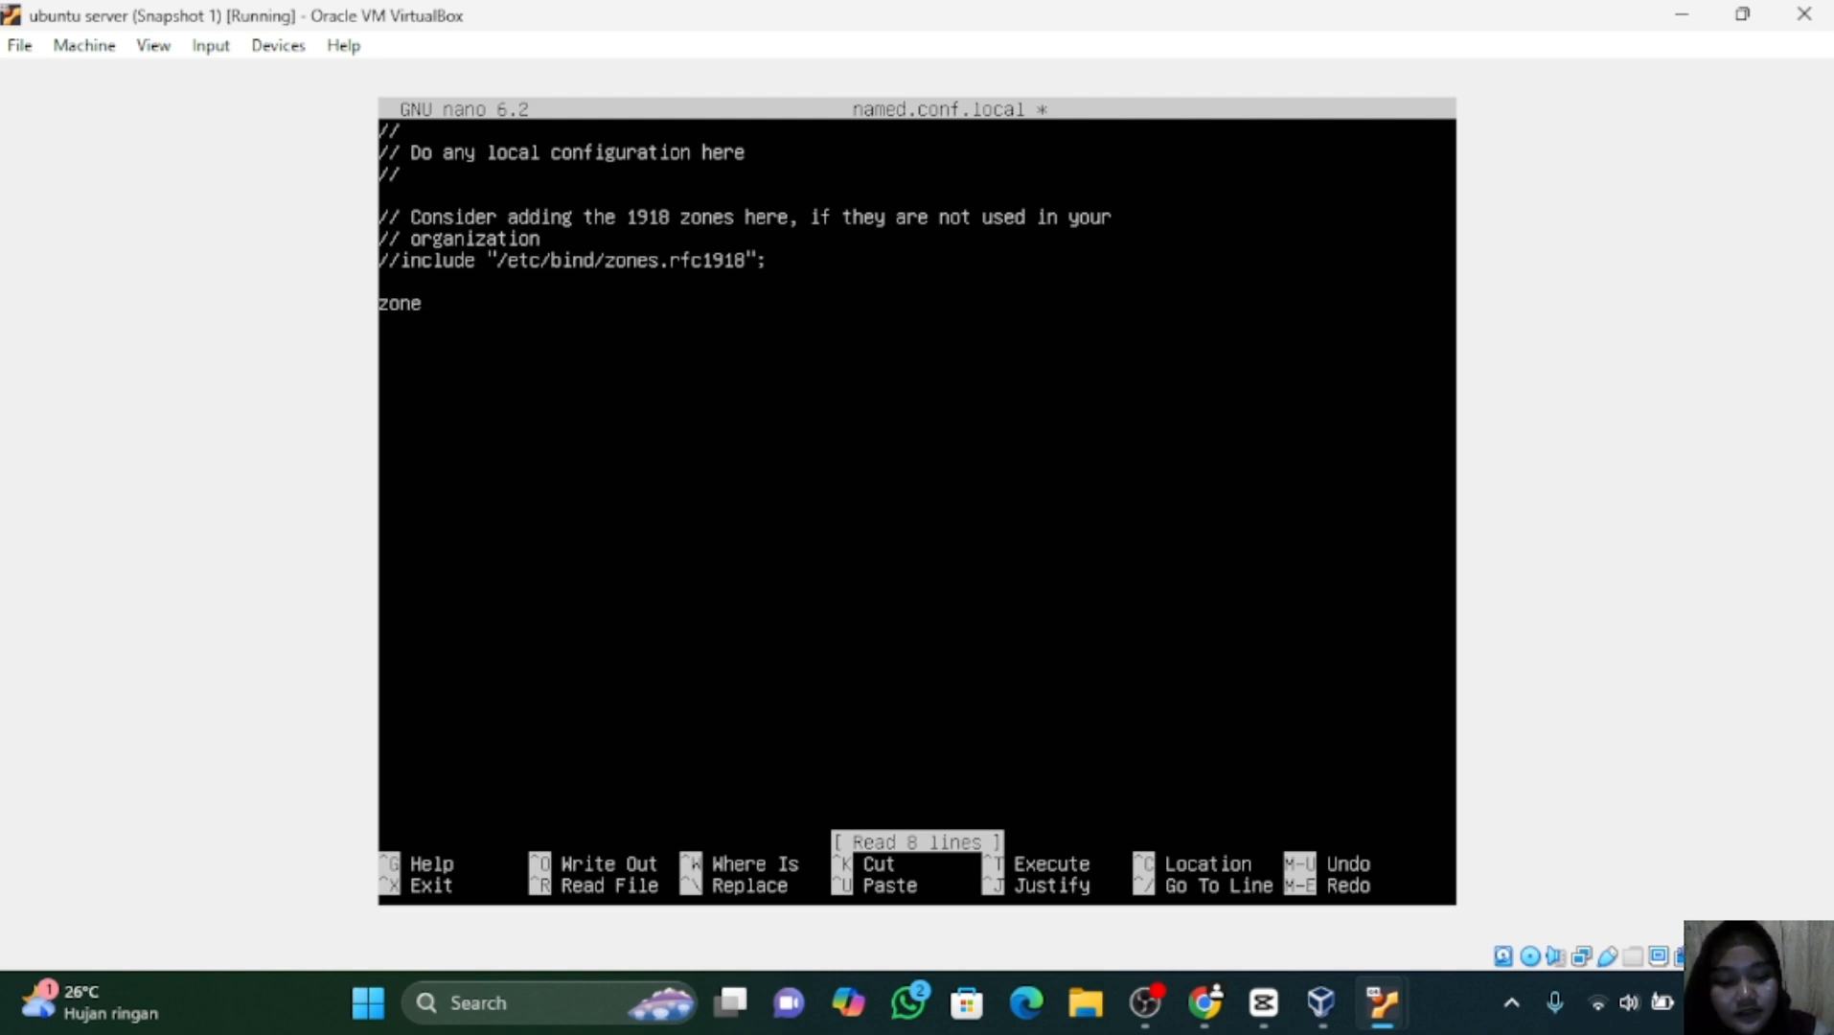
pyautogui.write('"')
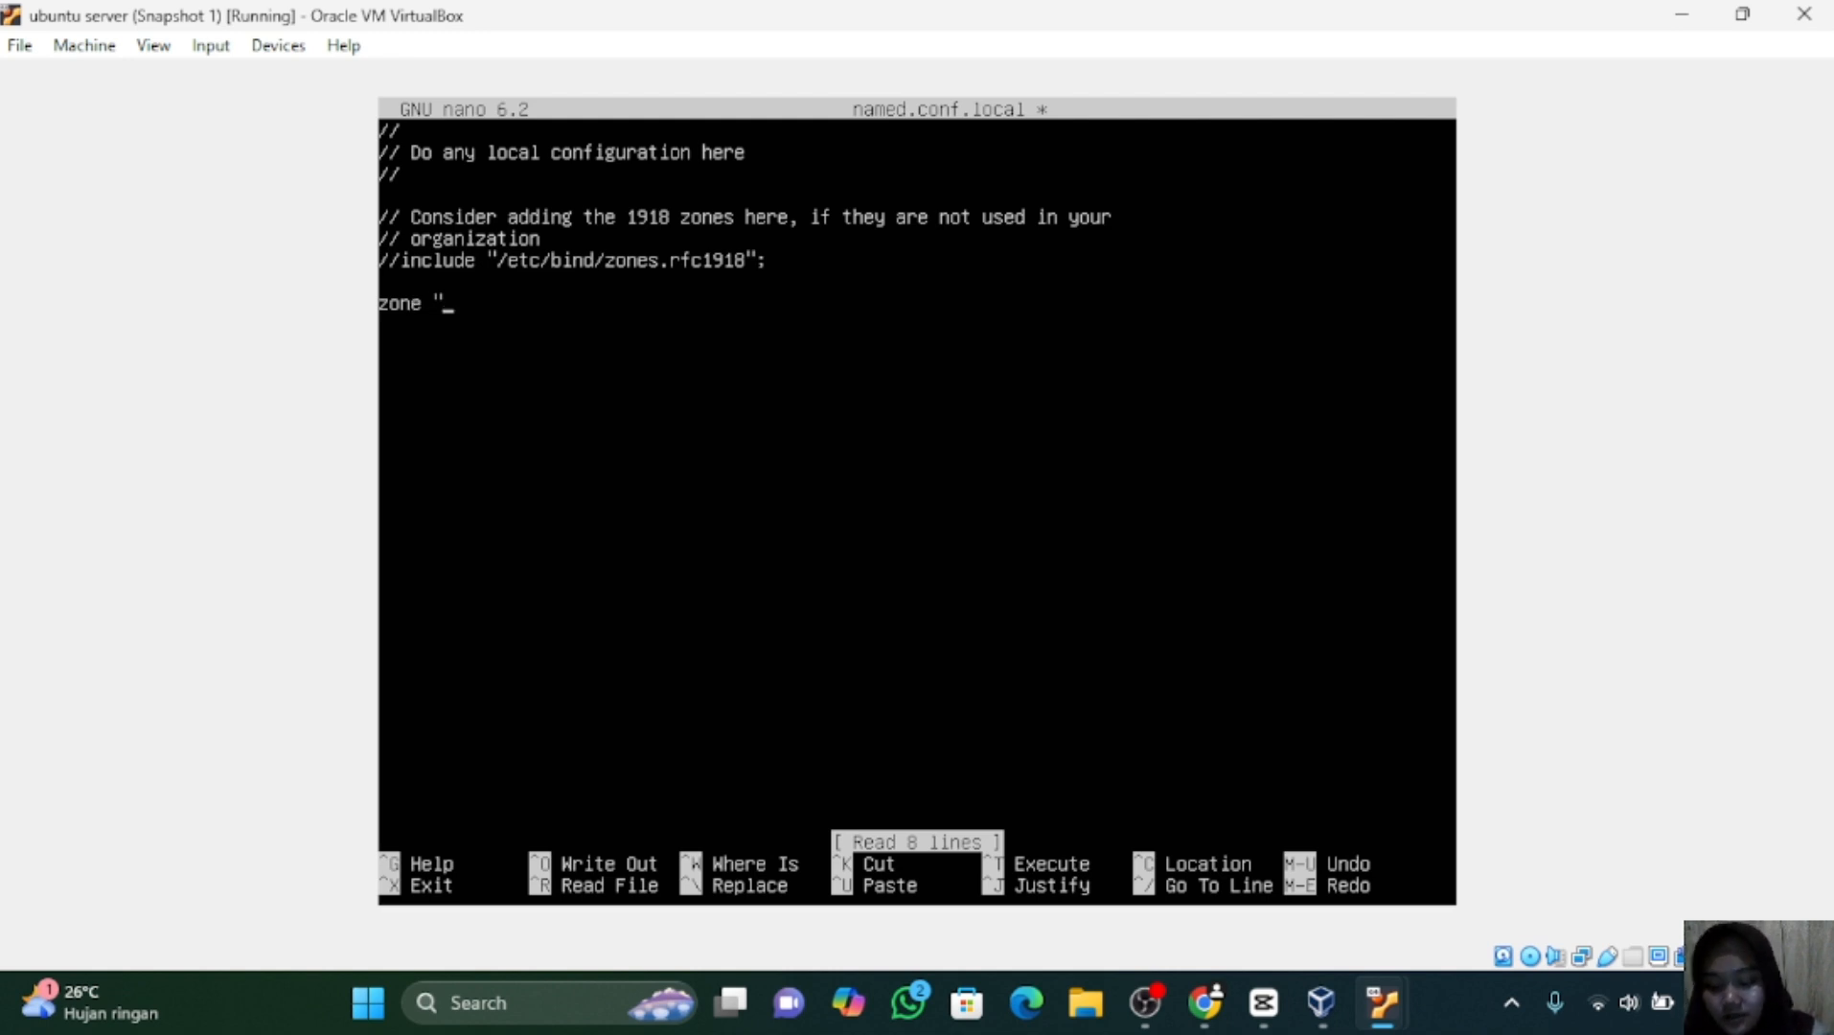
pyautogui.write('li')
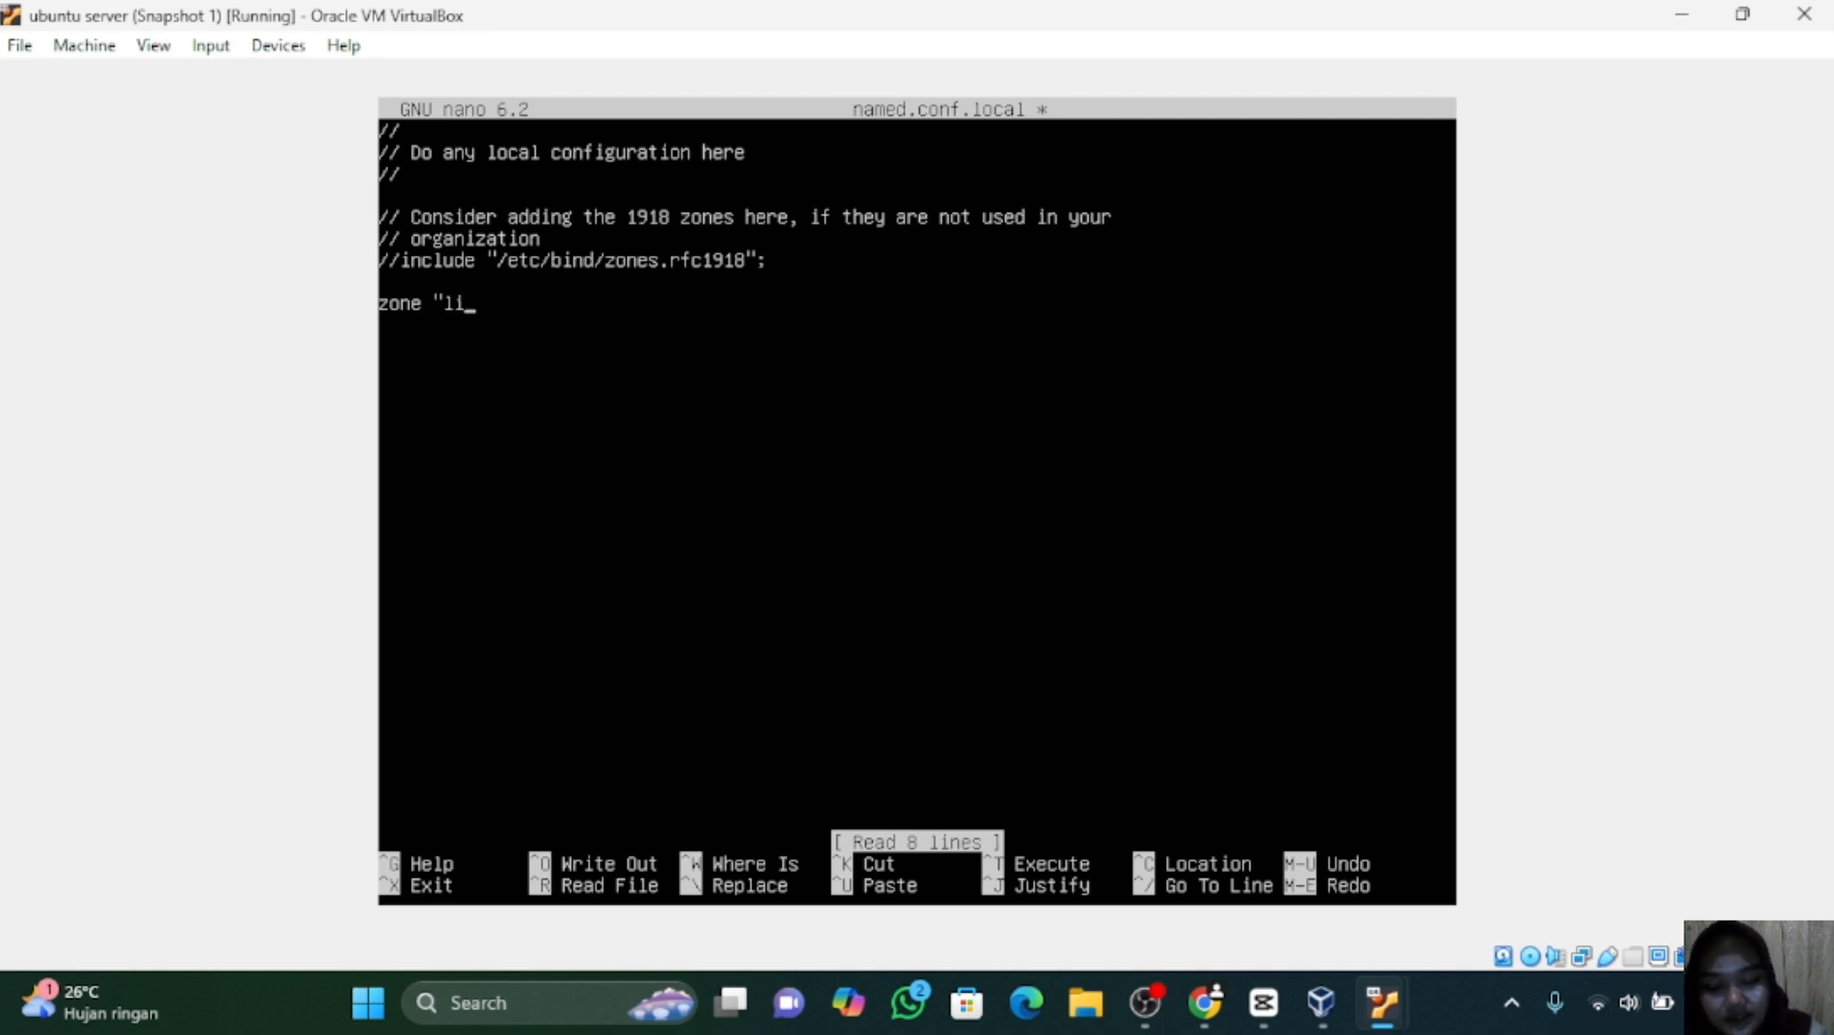
pyautogui.write('a.com')
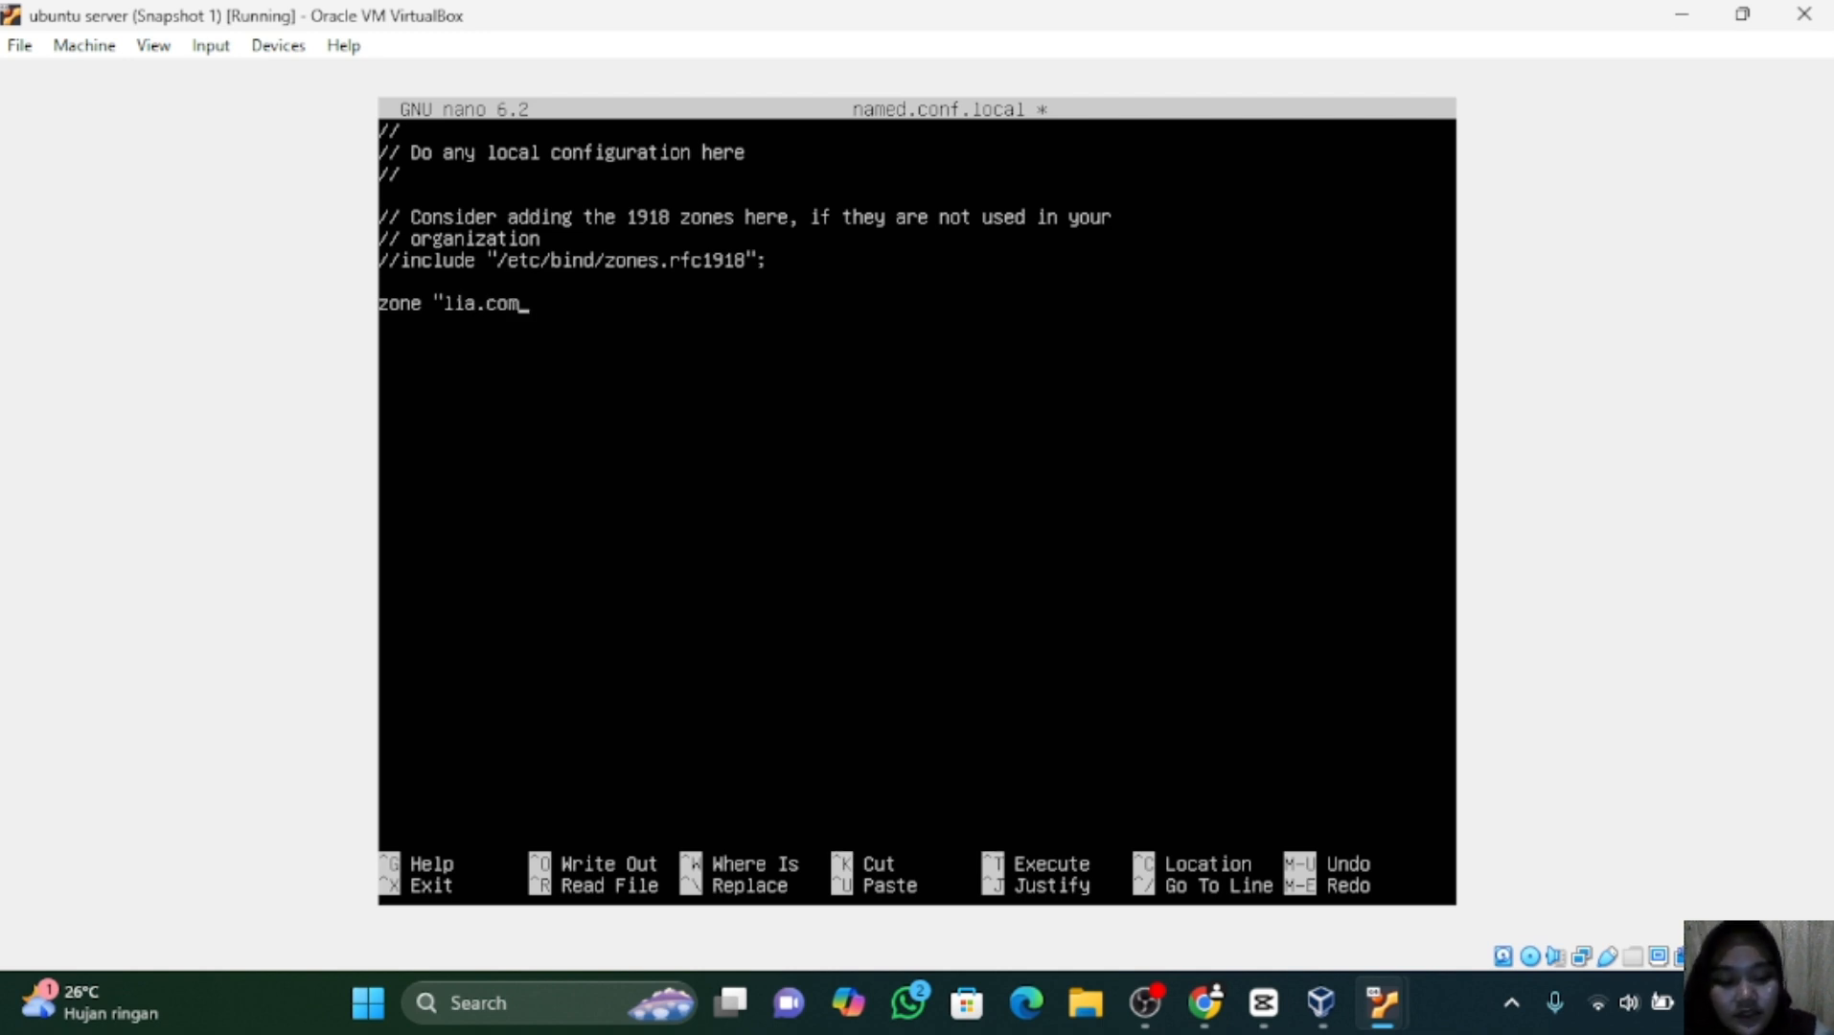
pyautogui.write('"')
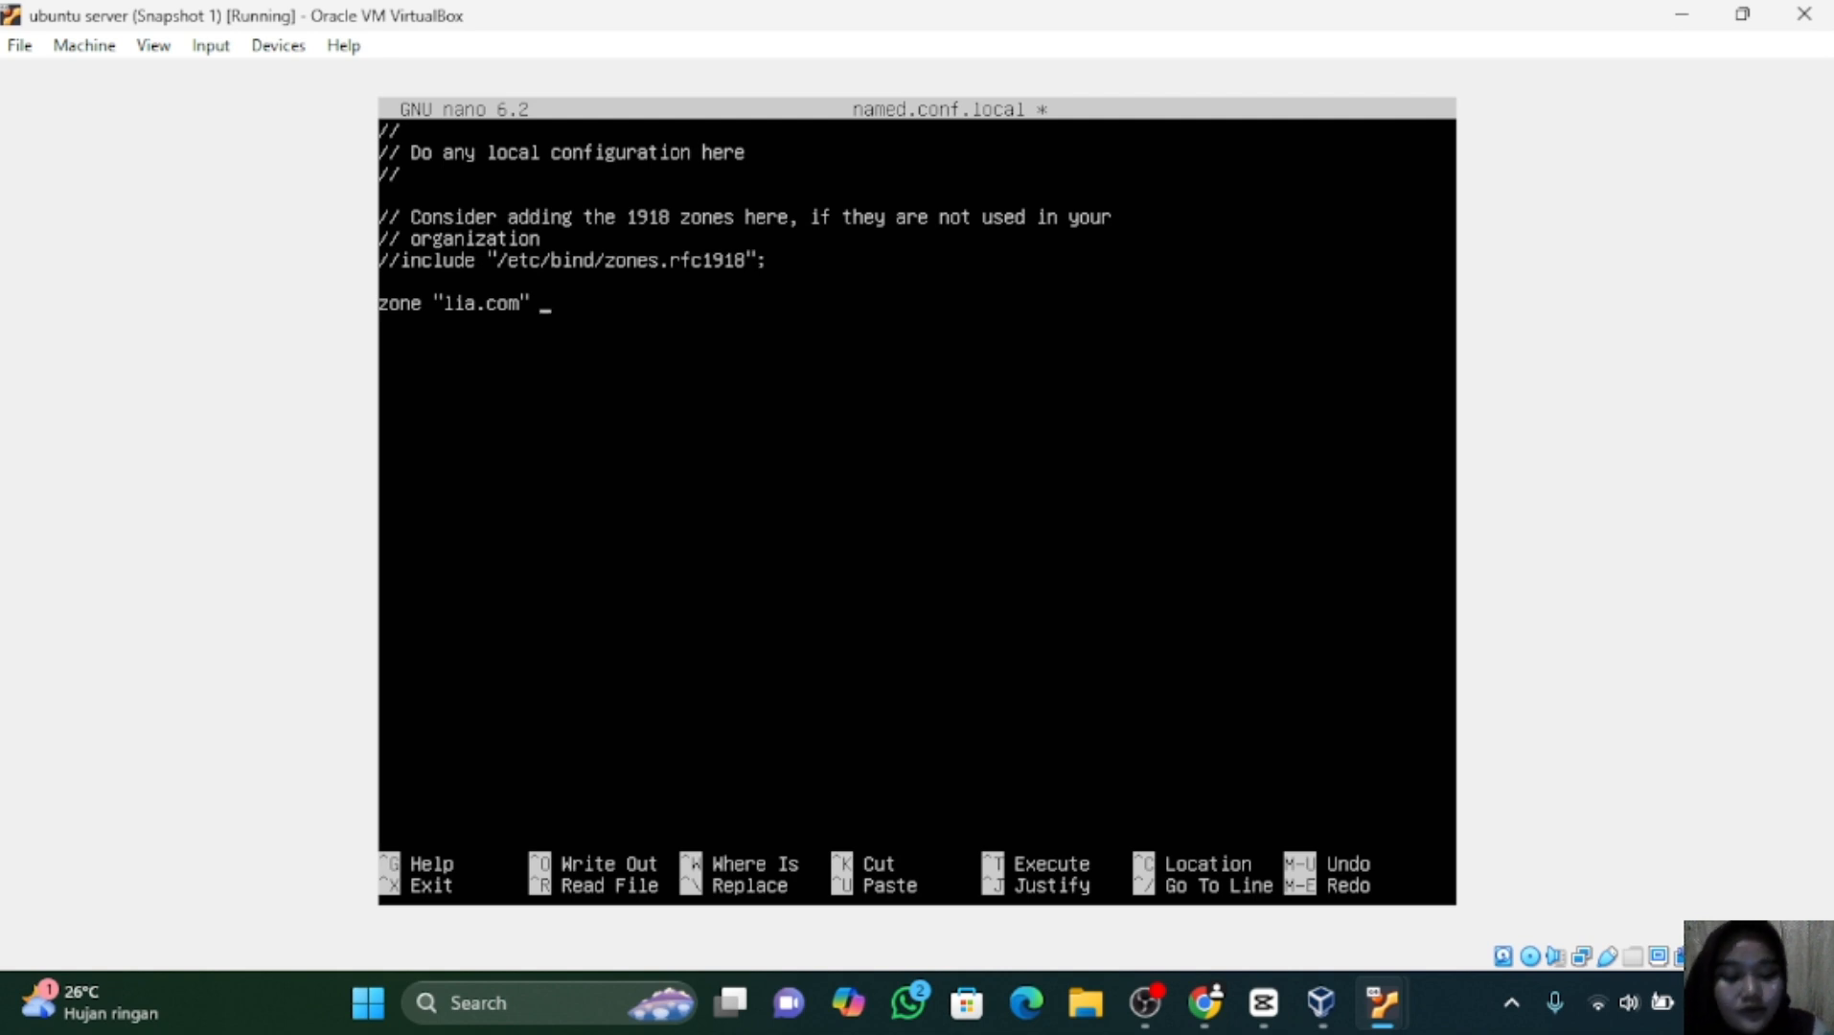
pyautogui.write(' {')
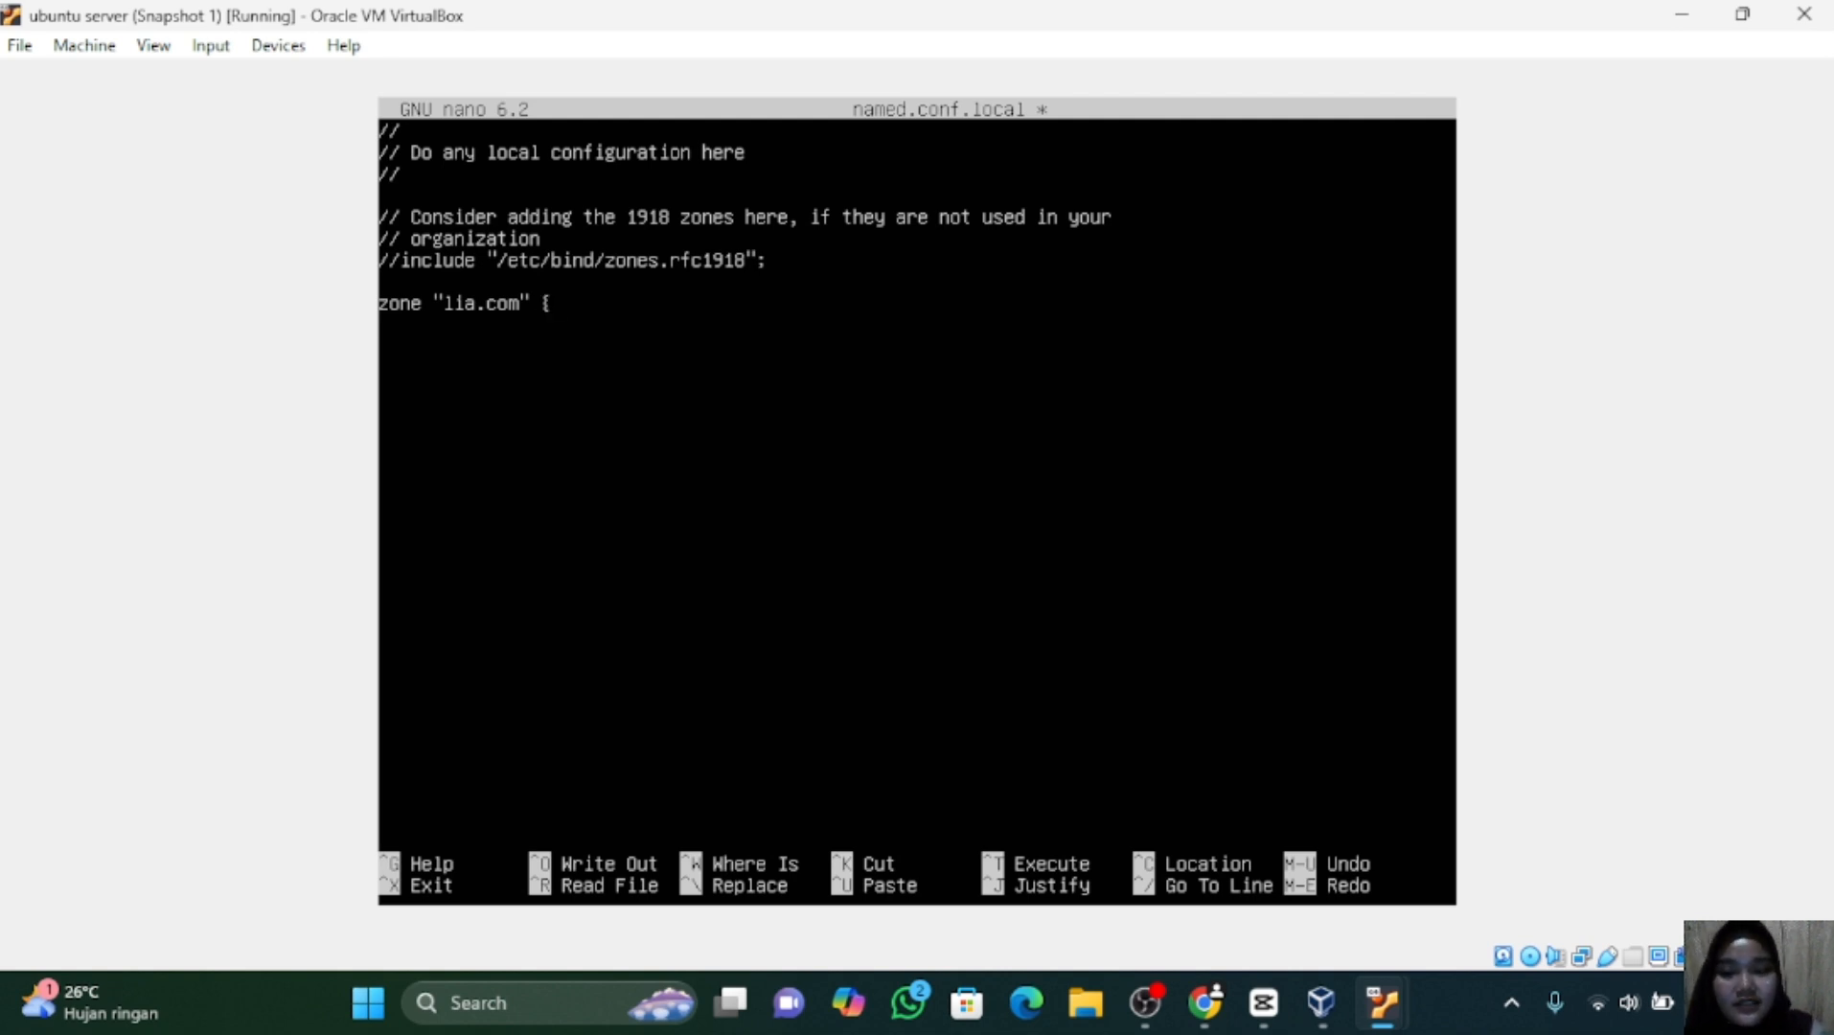
# Add an indented line 'type slave;' inside the lia.com zone block.
pyautogui.press('Return')
pyautogui.press('Tab')
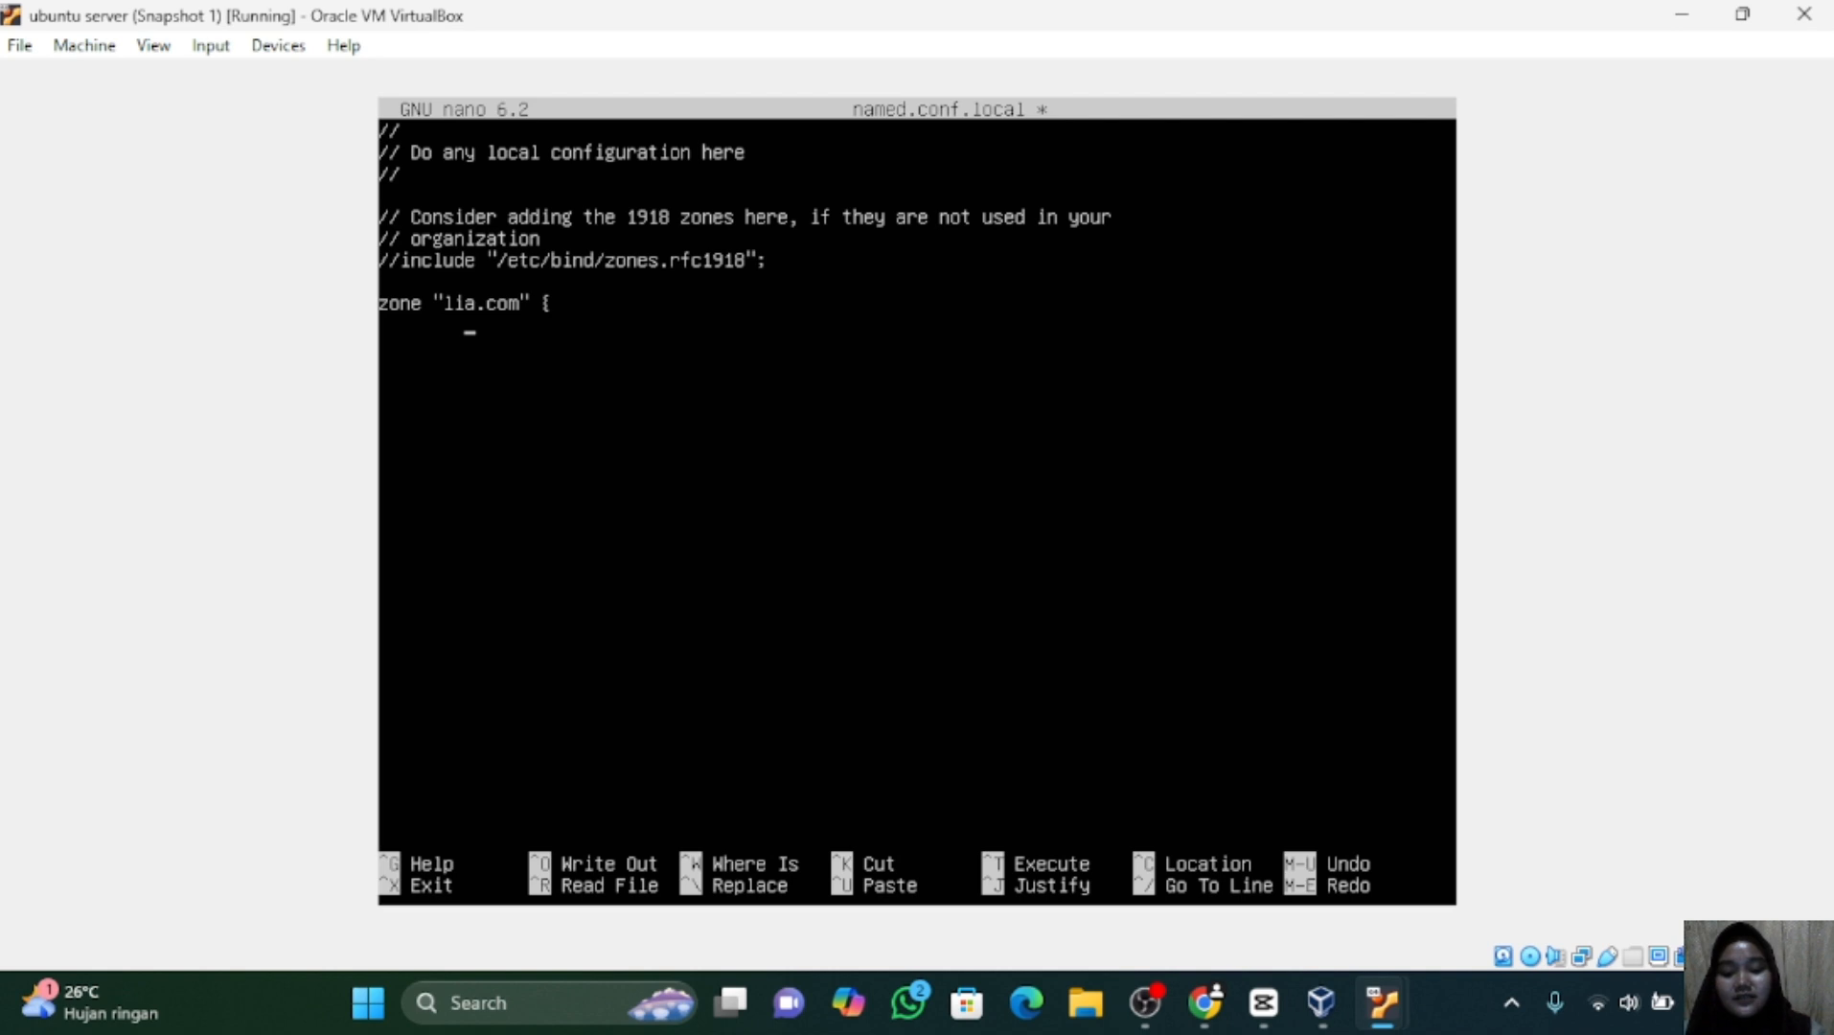
pyautogui.write('ty')
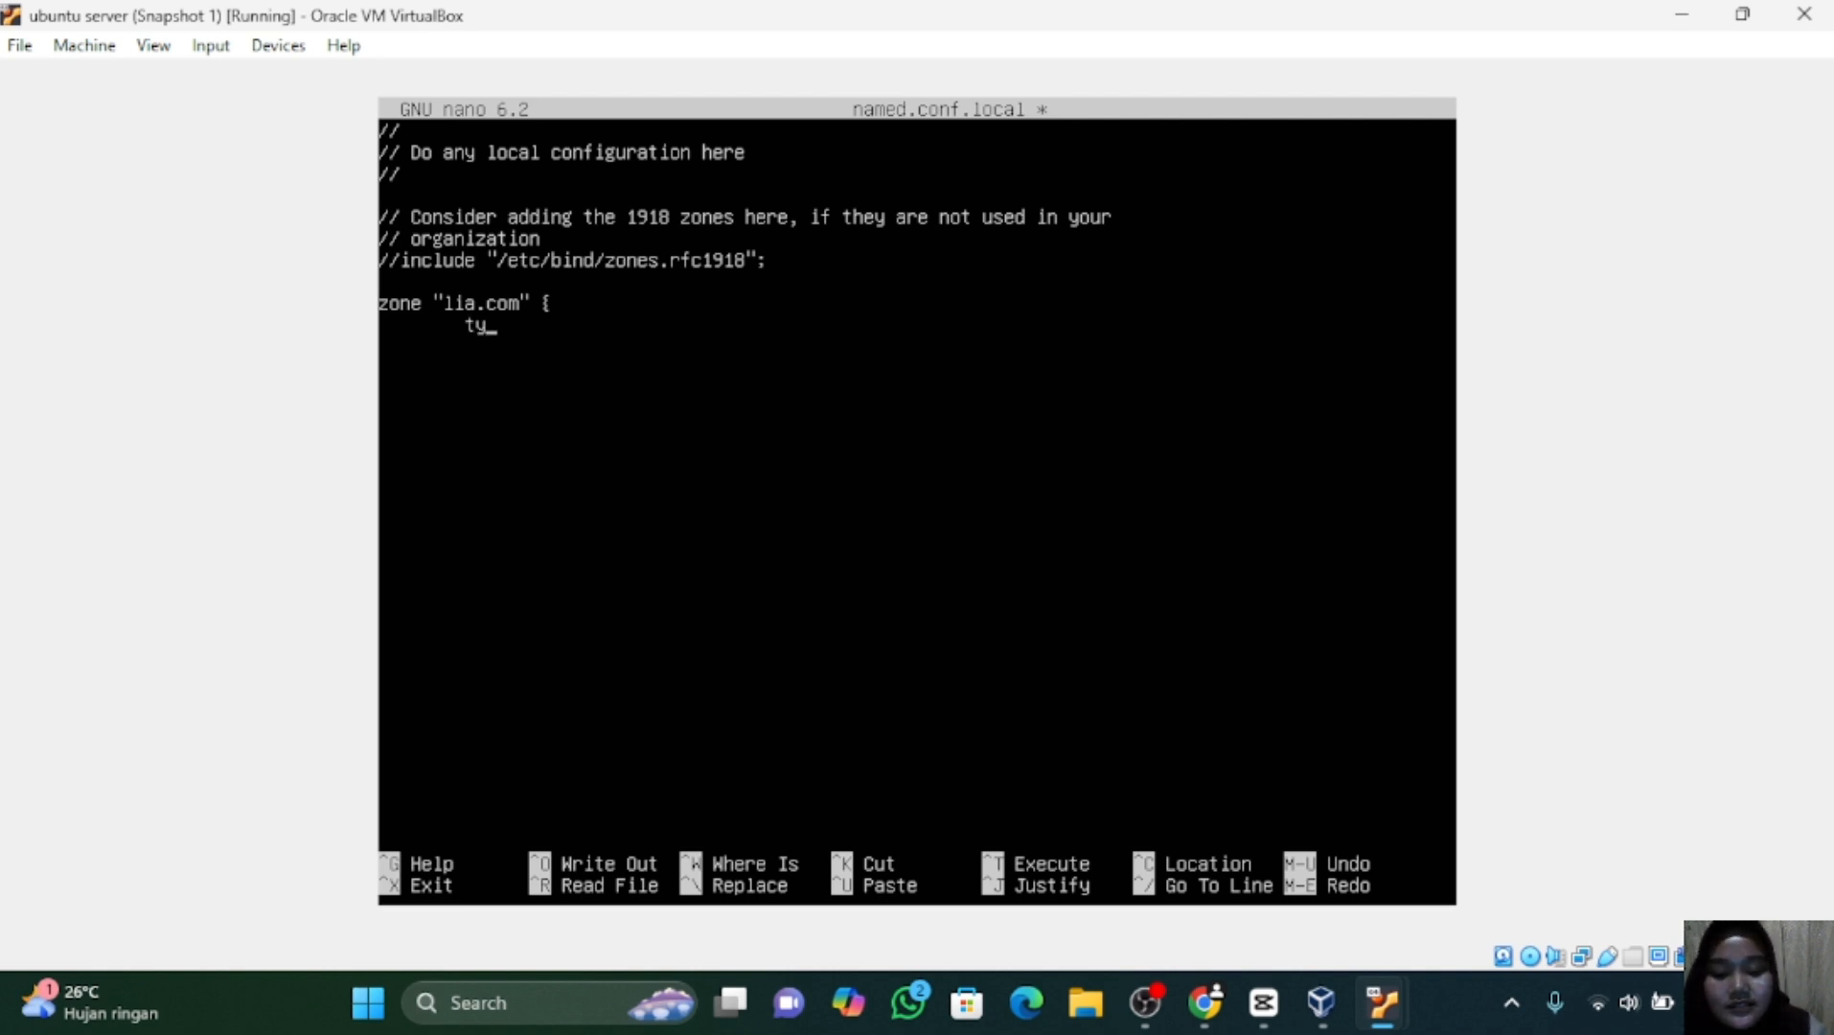
pyautogui.write('pe sl')
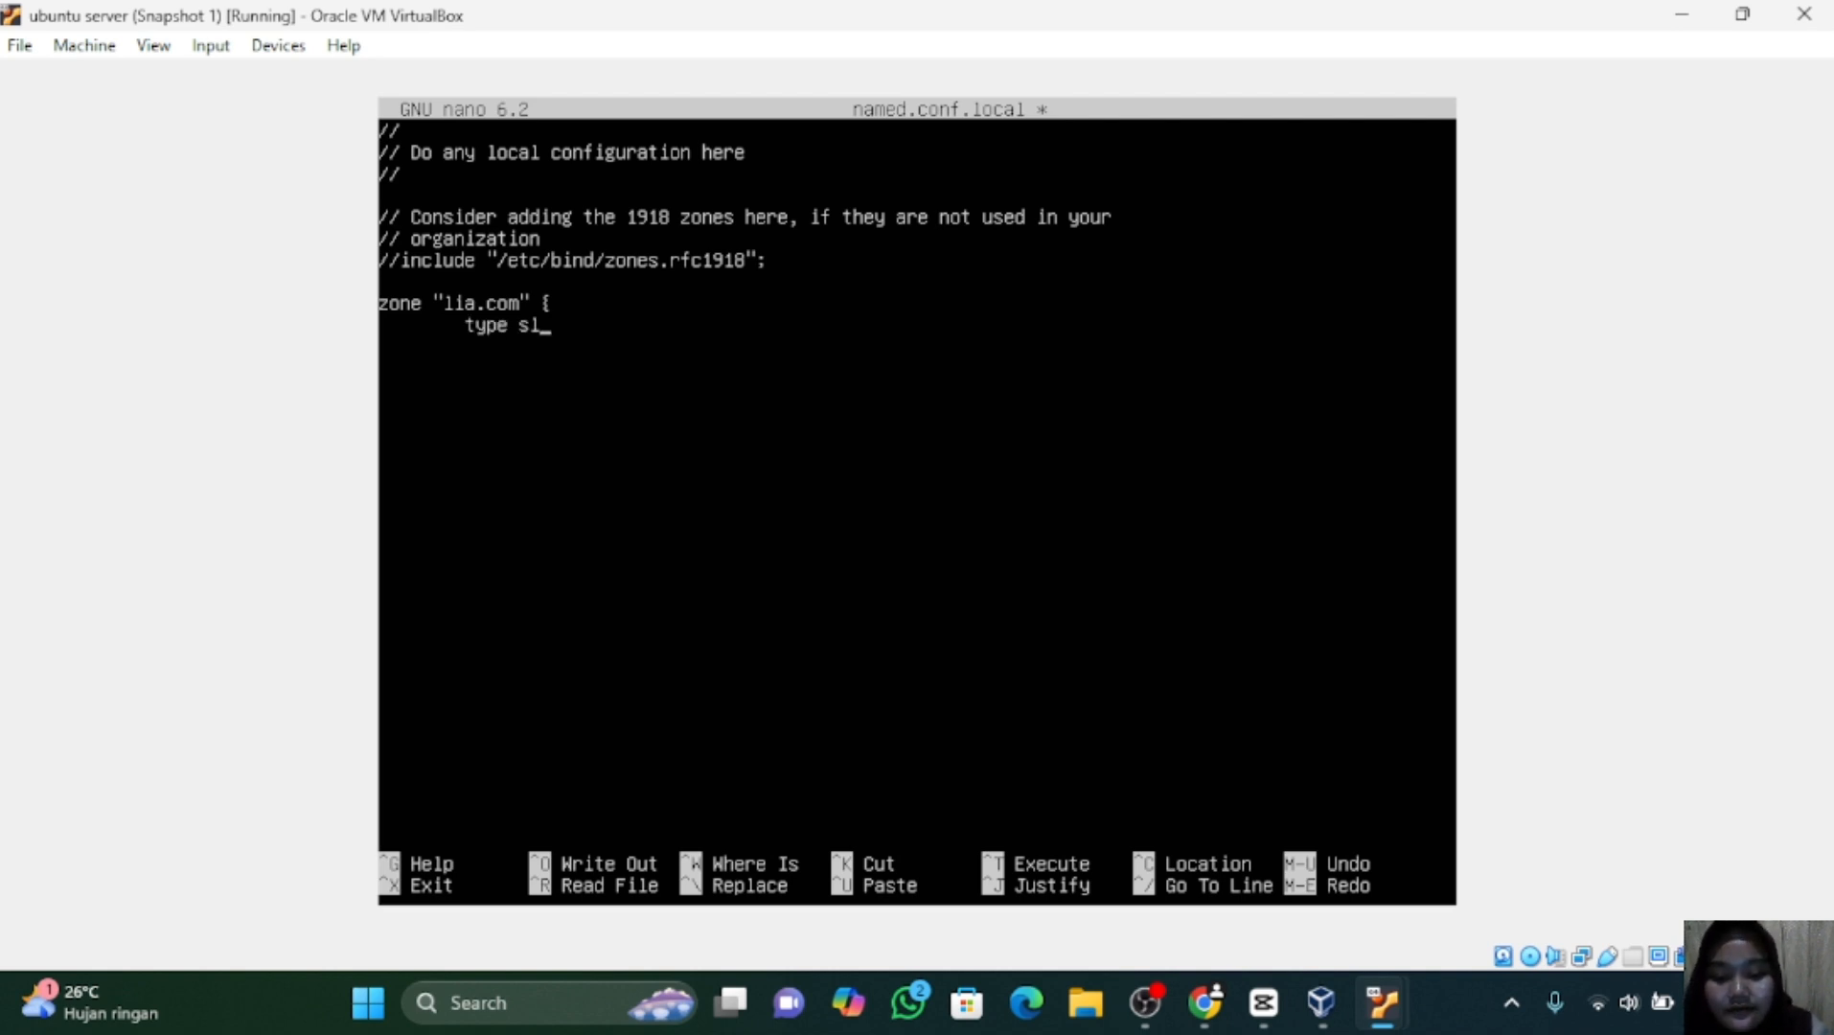
pyautogui.write('ave')
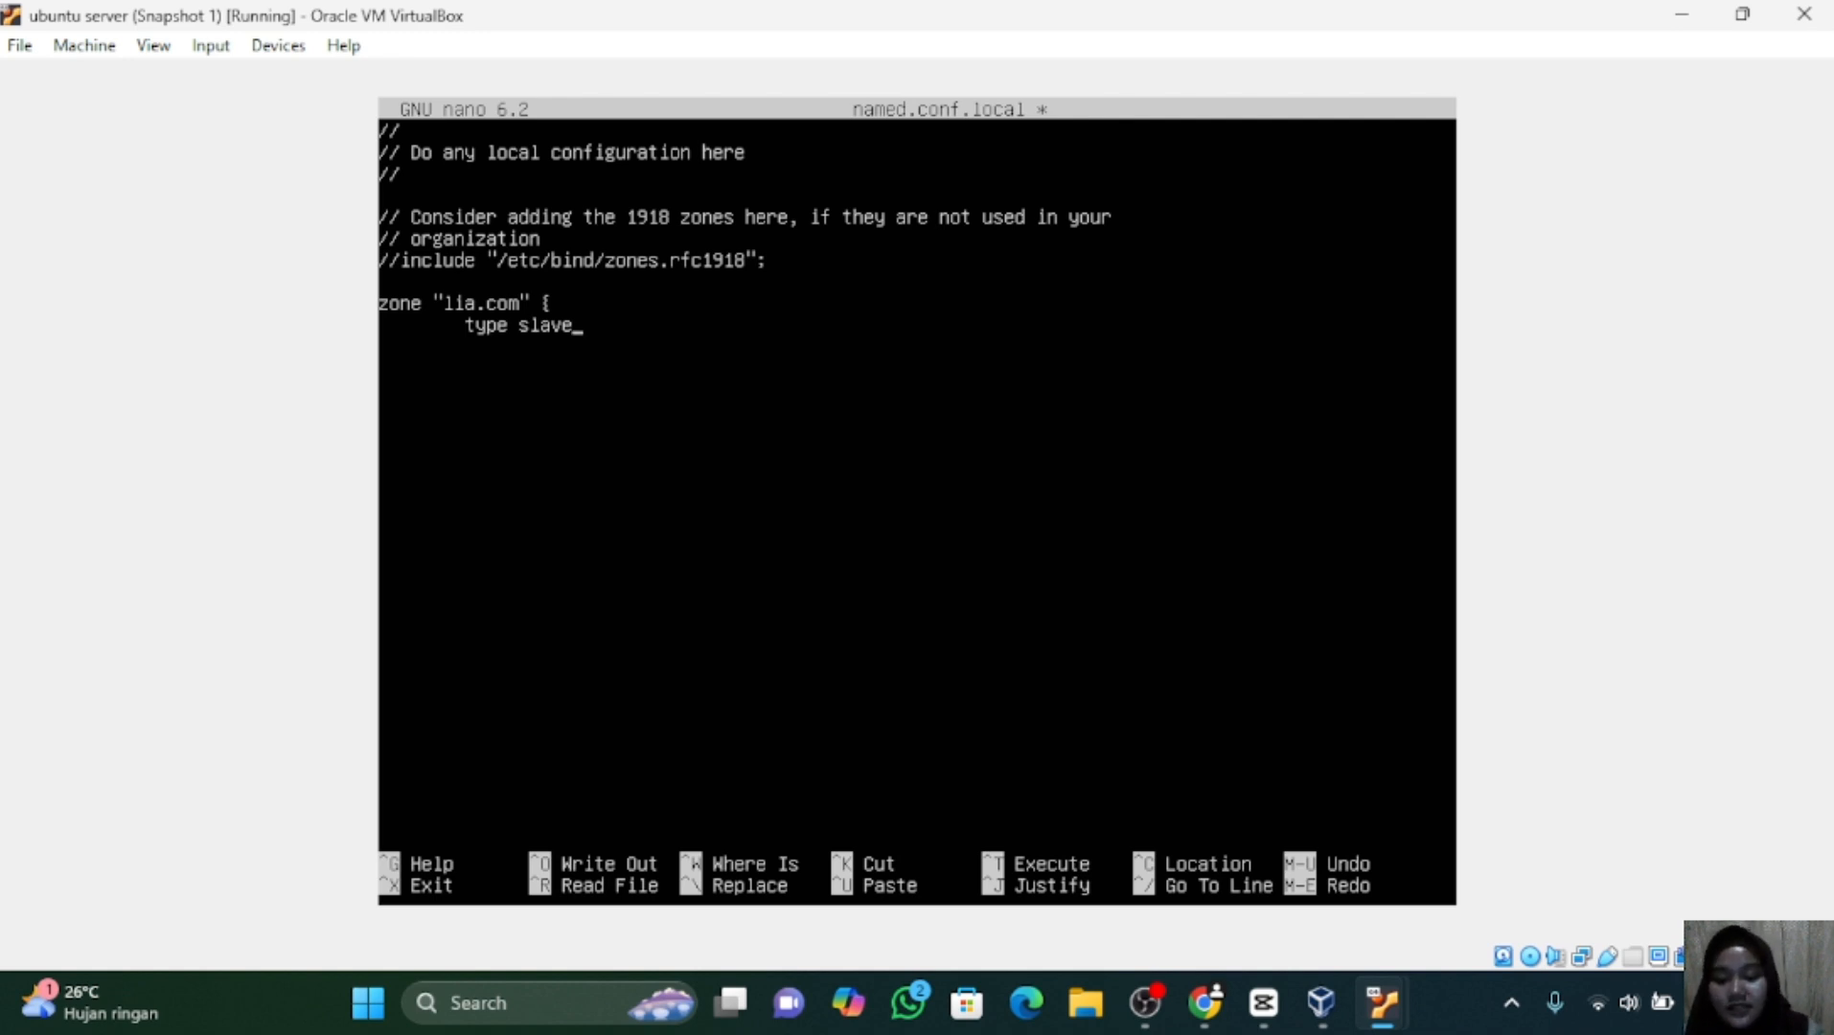
pyautogui.write(';')
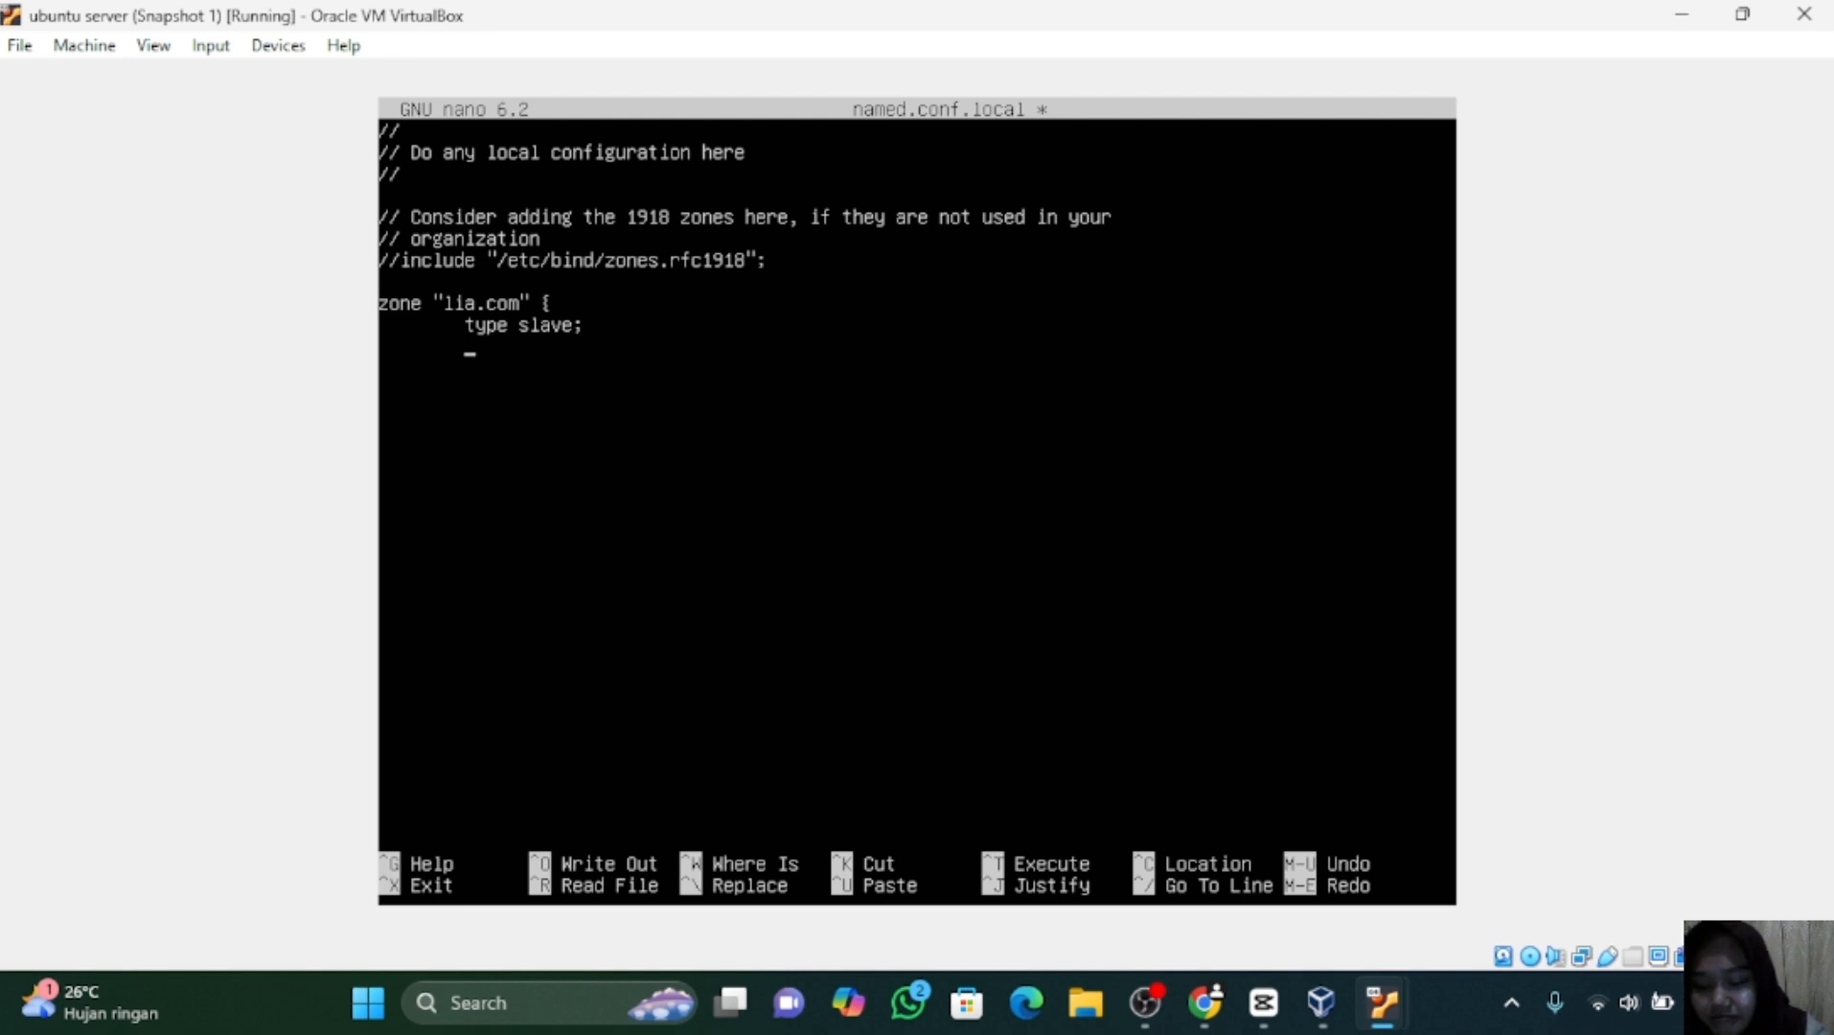
# Add a file line naming db.lia in double quotes beneath the type line in the lia.com zone block.
pyautogui.write('fil')
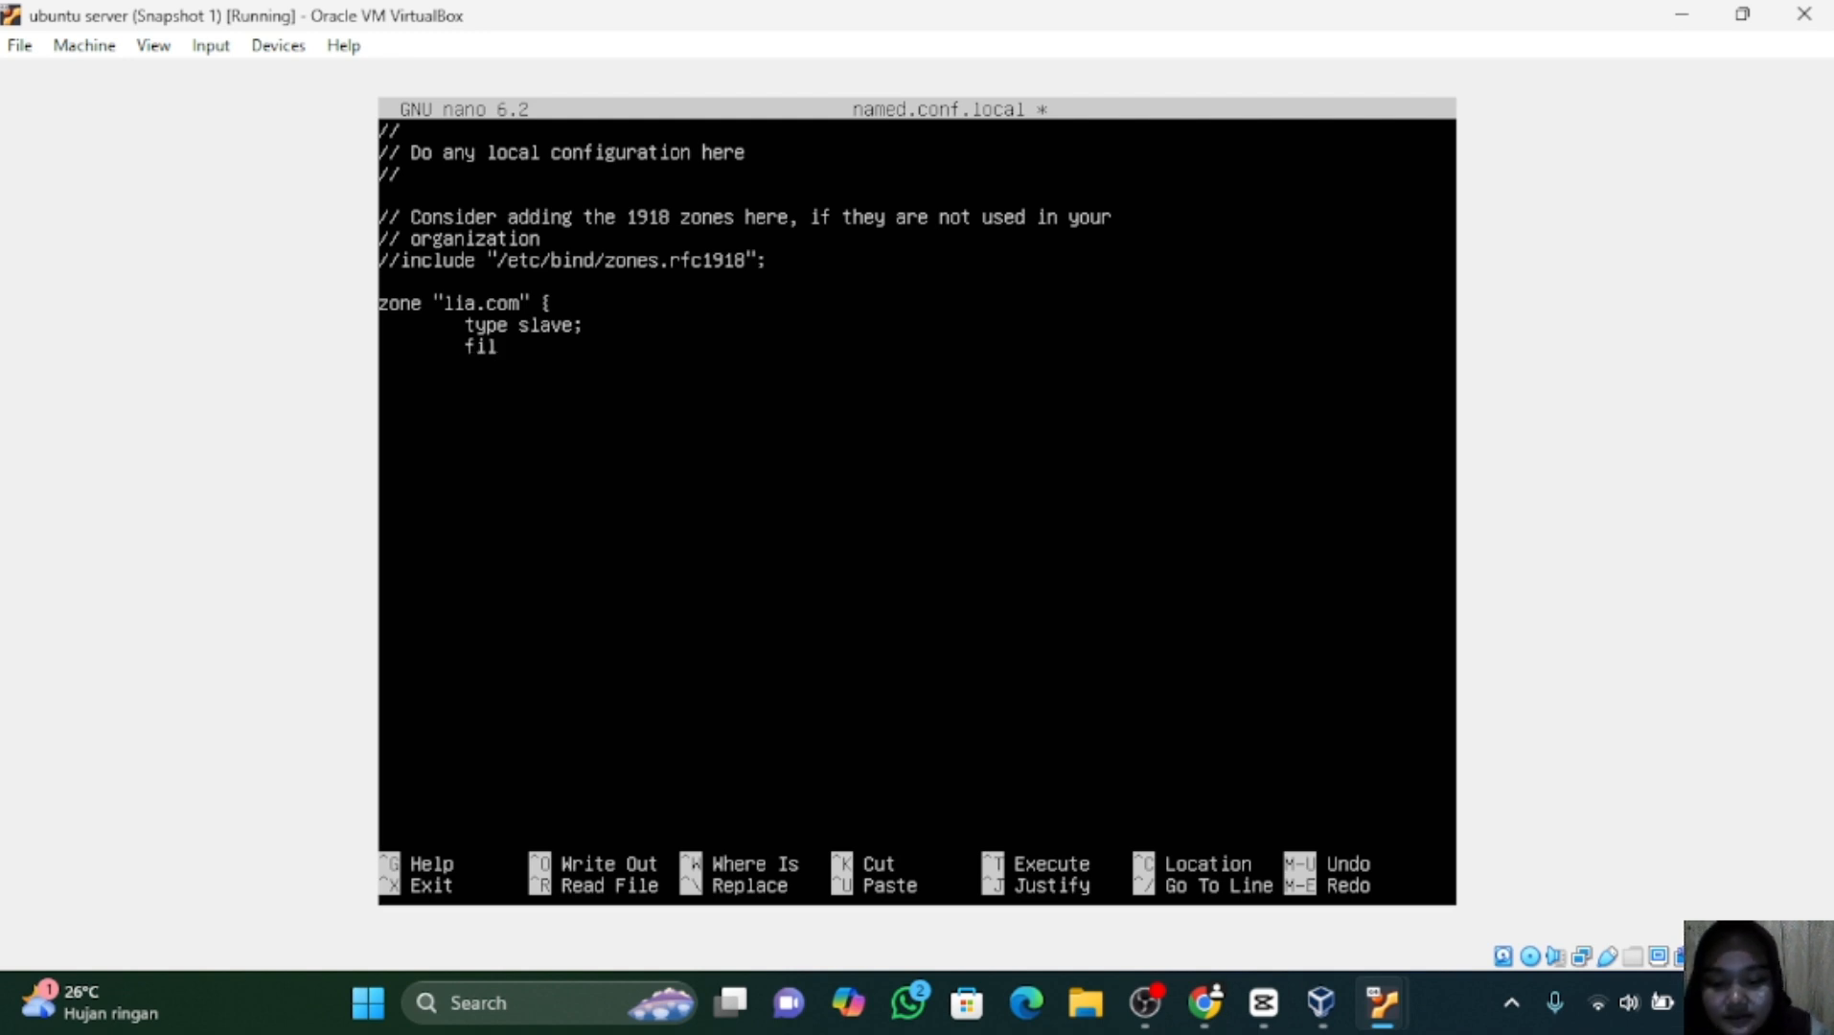
pyautogui.write('e "')
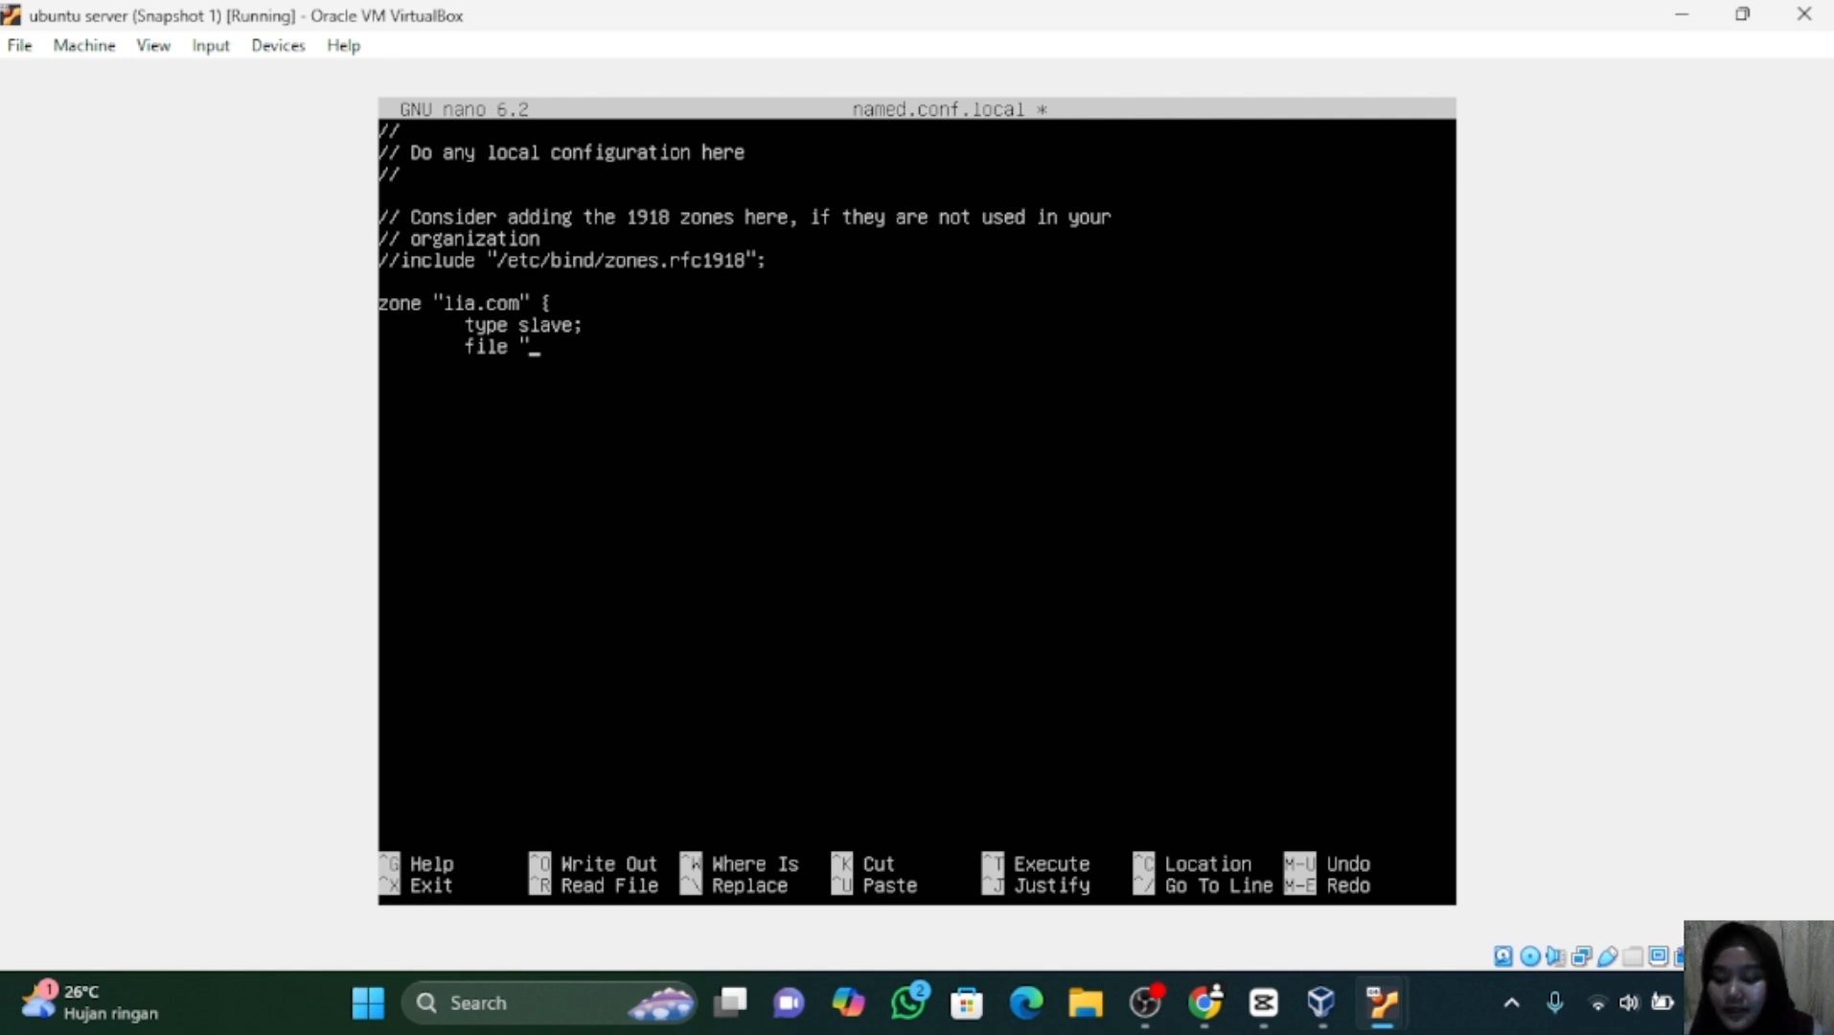
pyautogui.write('db')
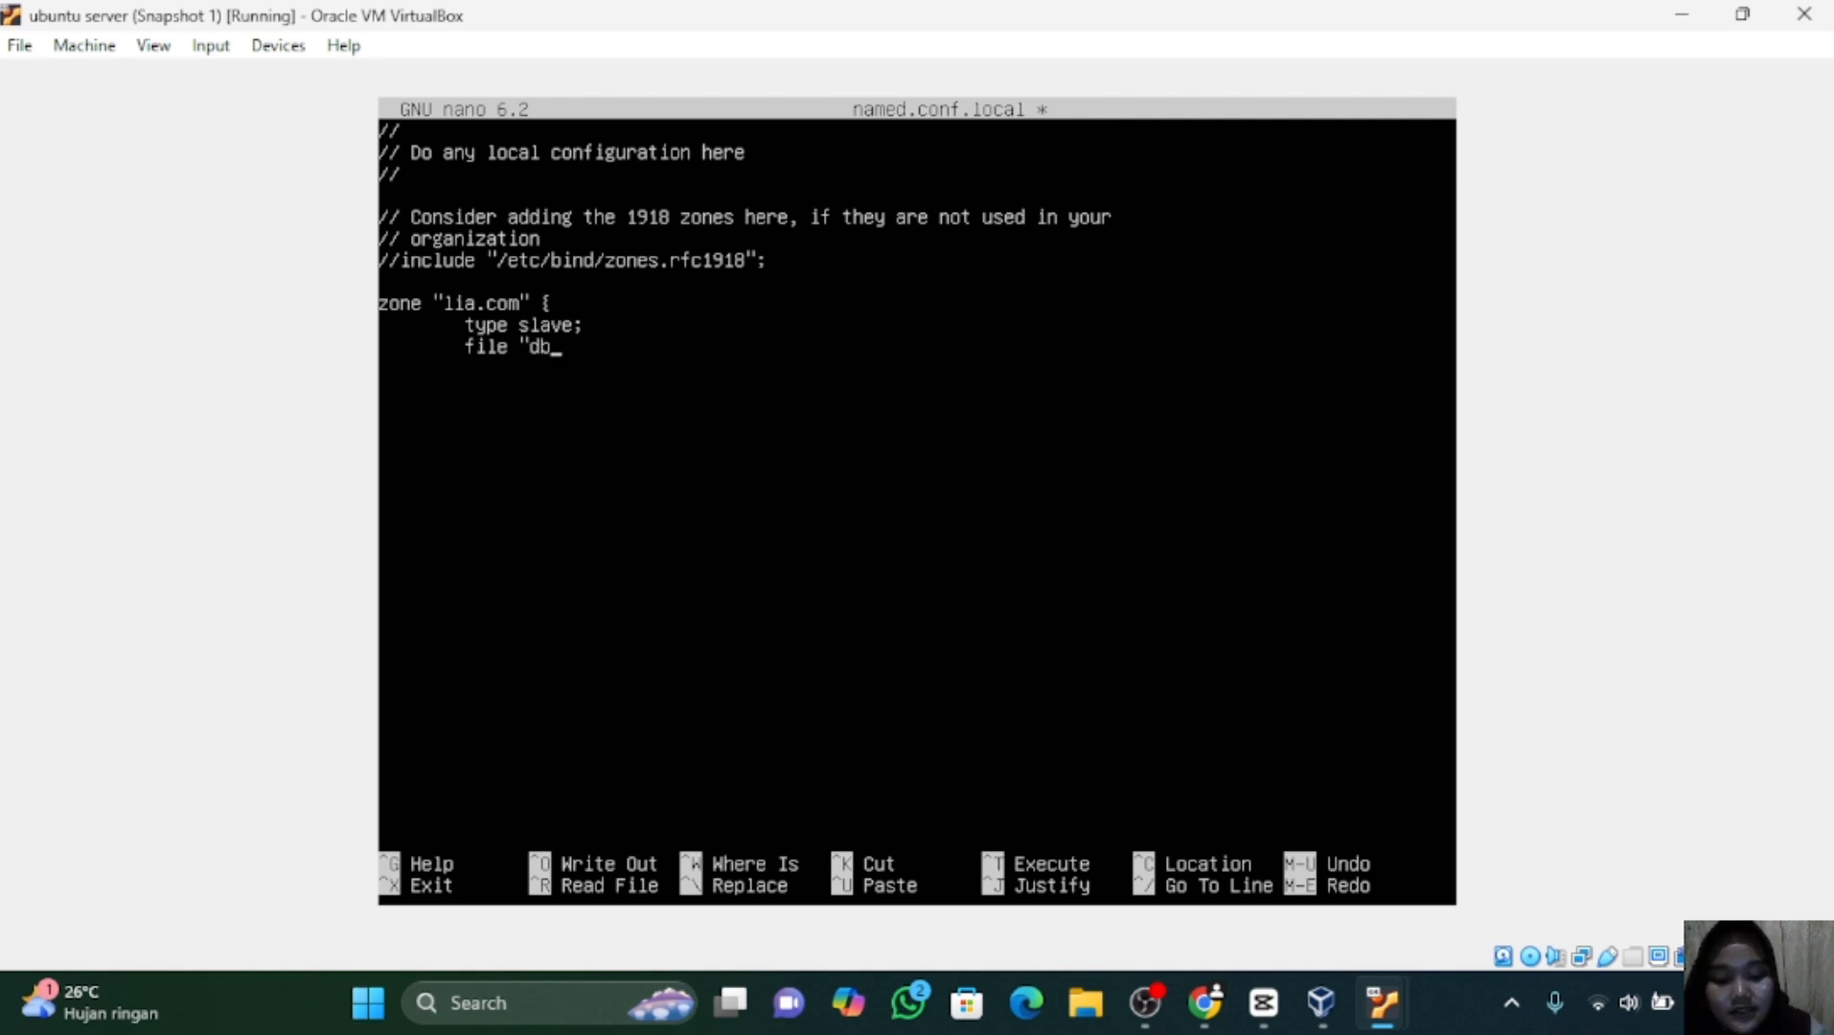
pyautogui.write('.lia')
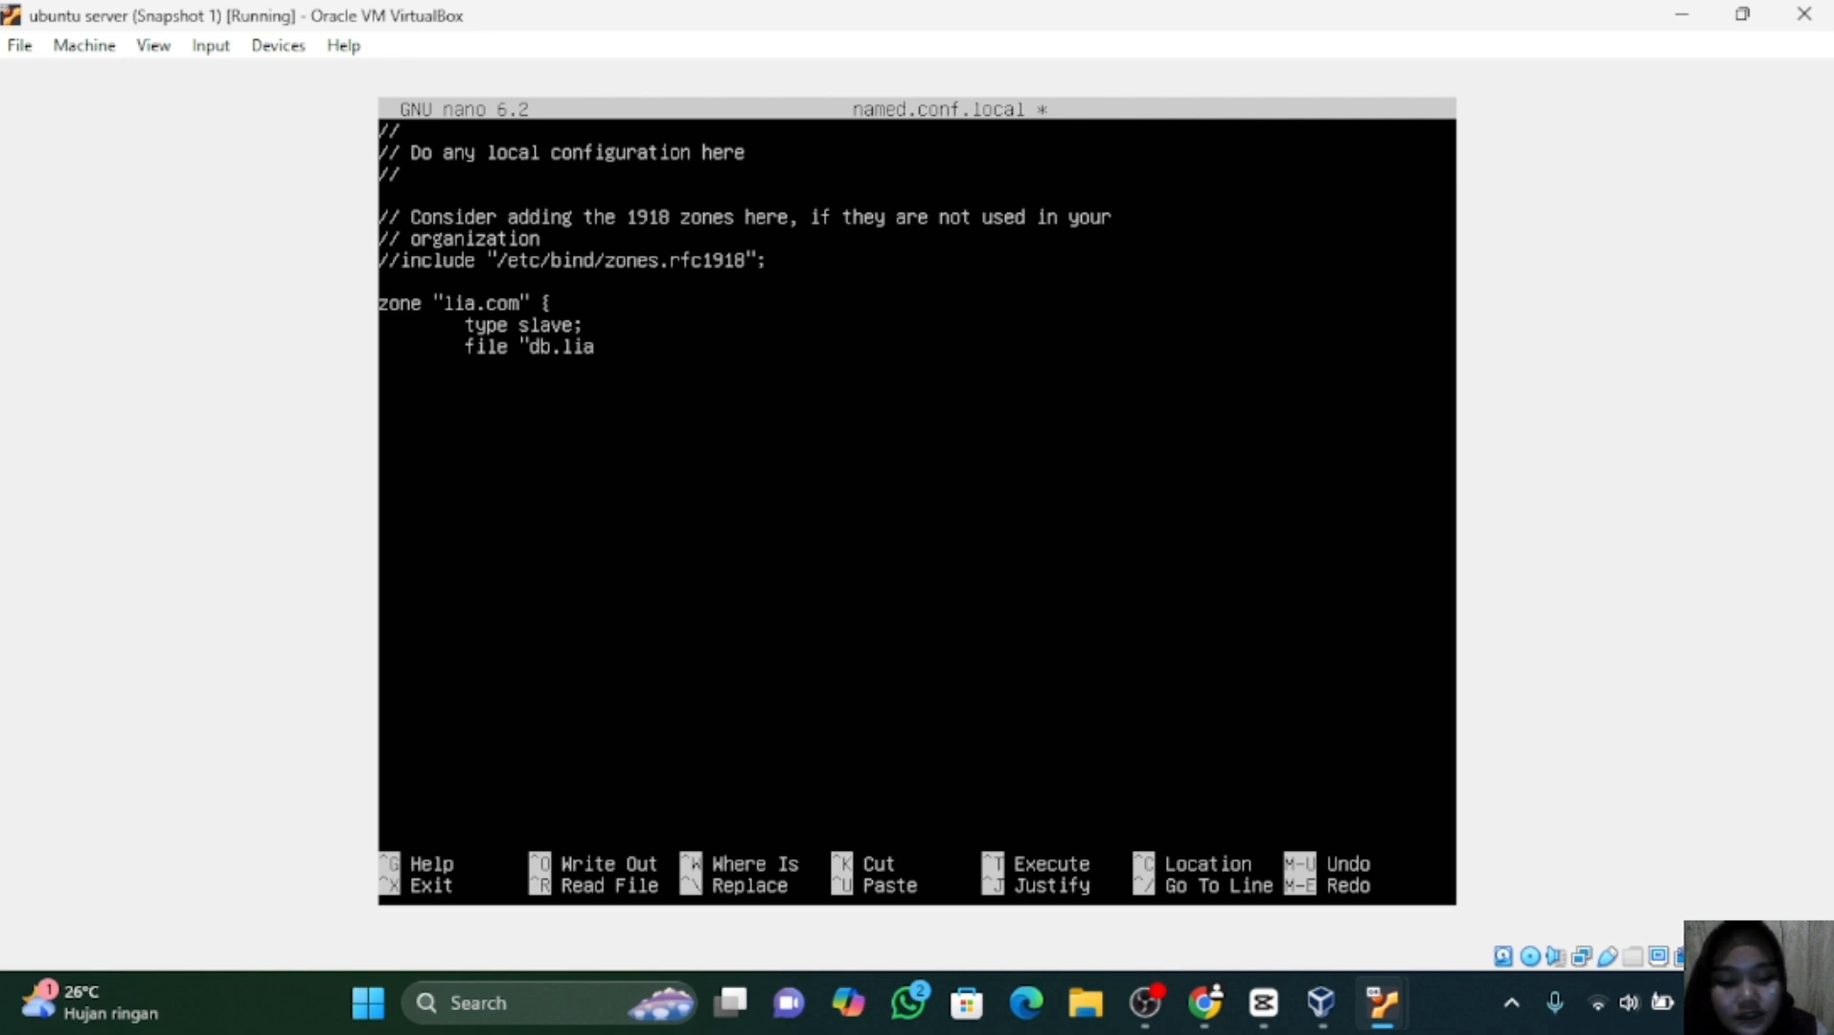
pyautogui.write('"')
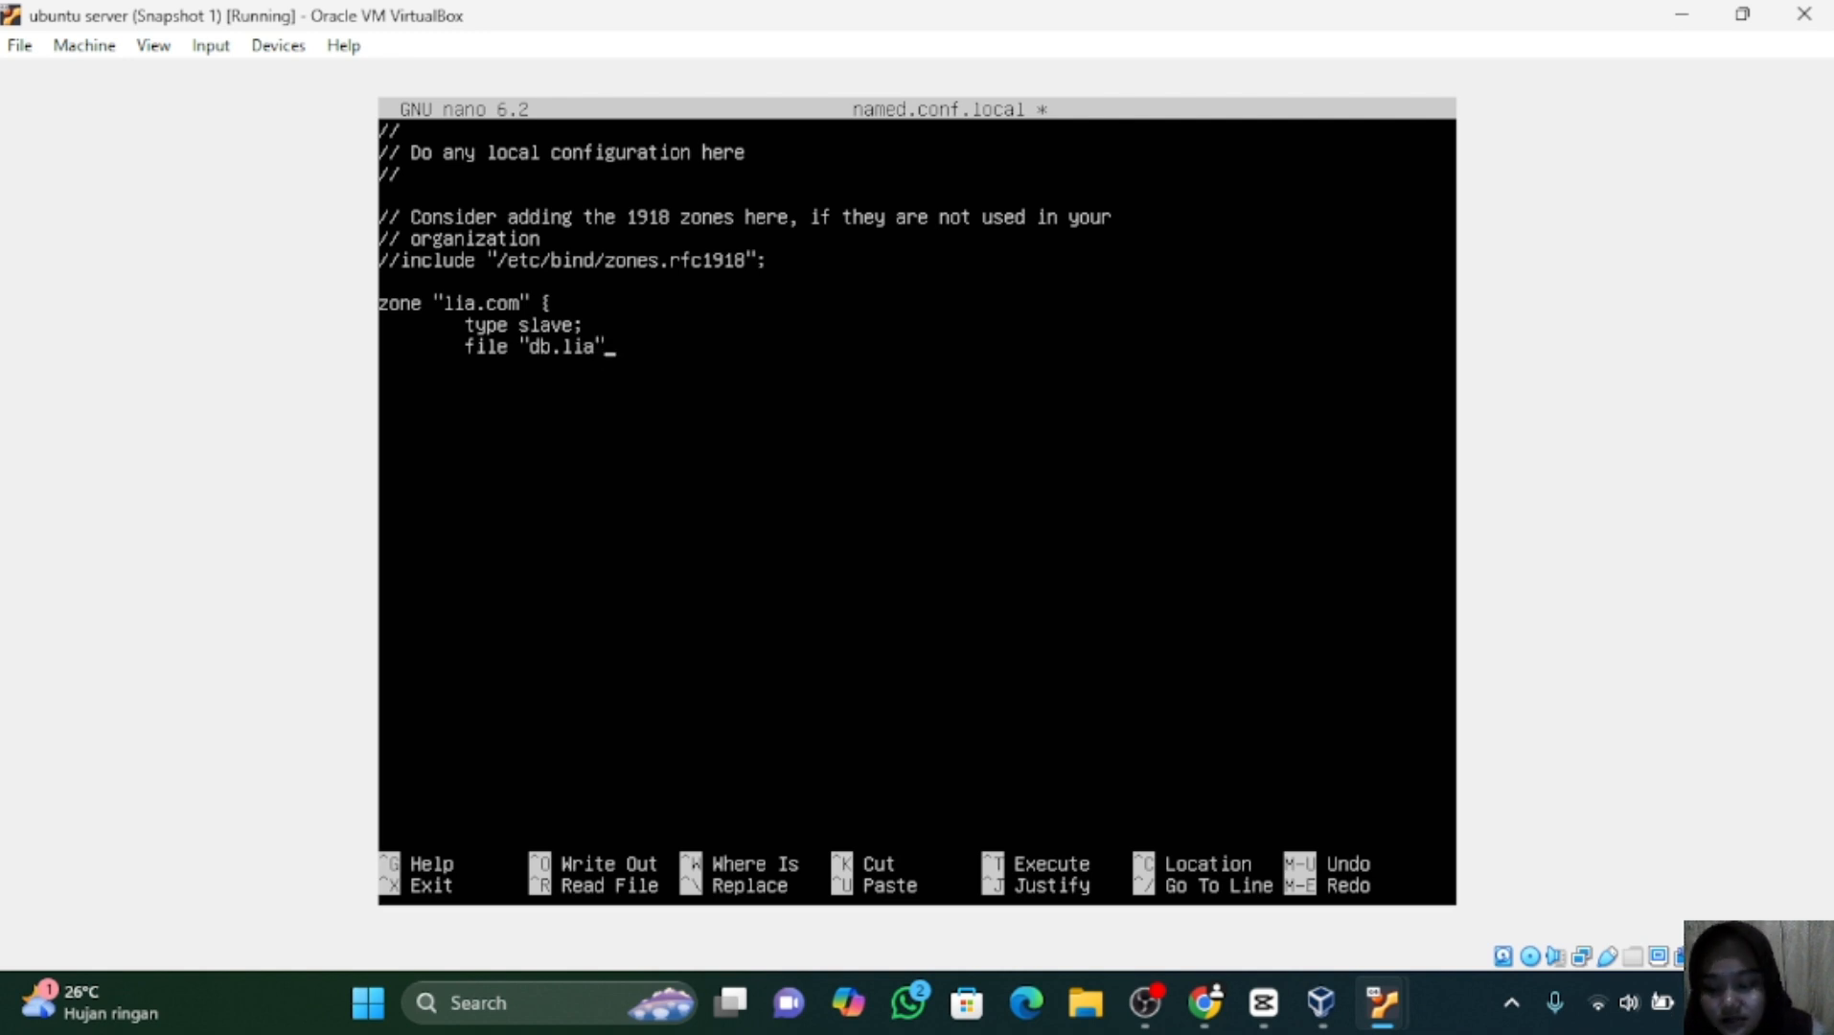
pyautogui.write(';')
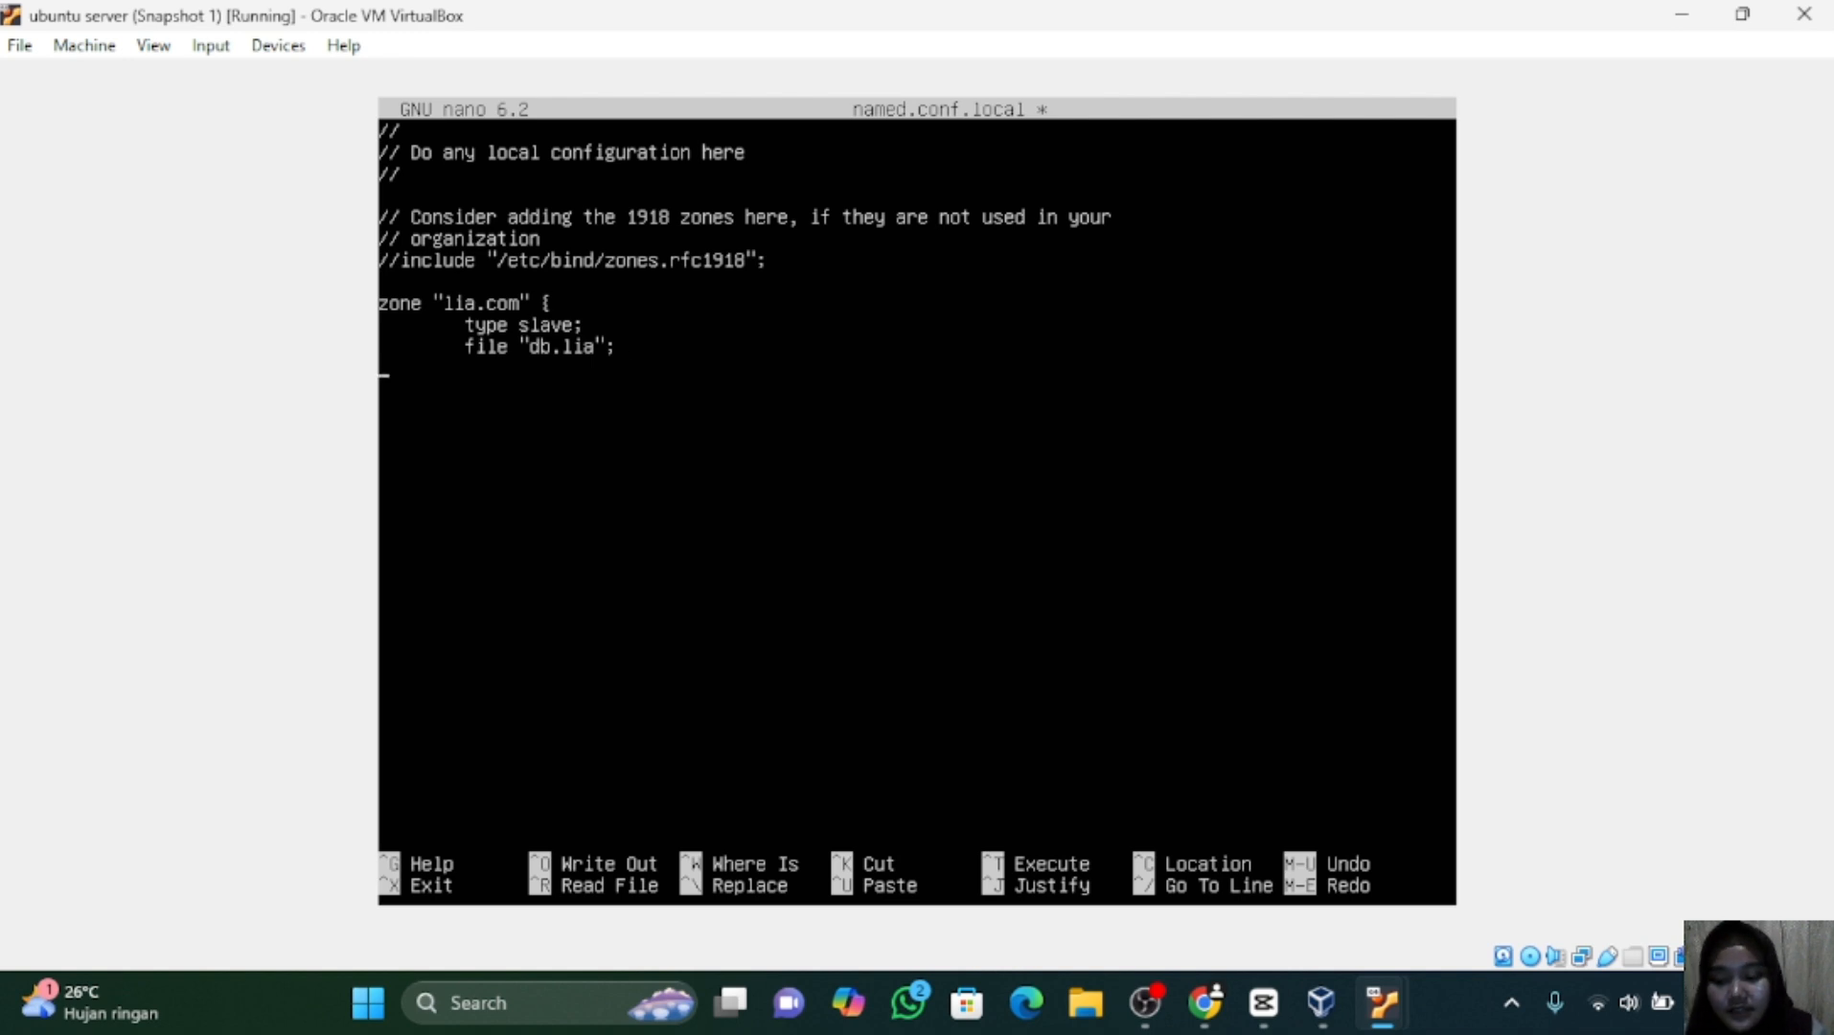
# Add an indented line 'masters { 10.10.10.2; };' to the lia.com zone and close the block with a brace and semicolon.
pyautogui.press('Return')
pyautogui.press('Tab')
pyautogui.write('m')
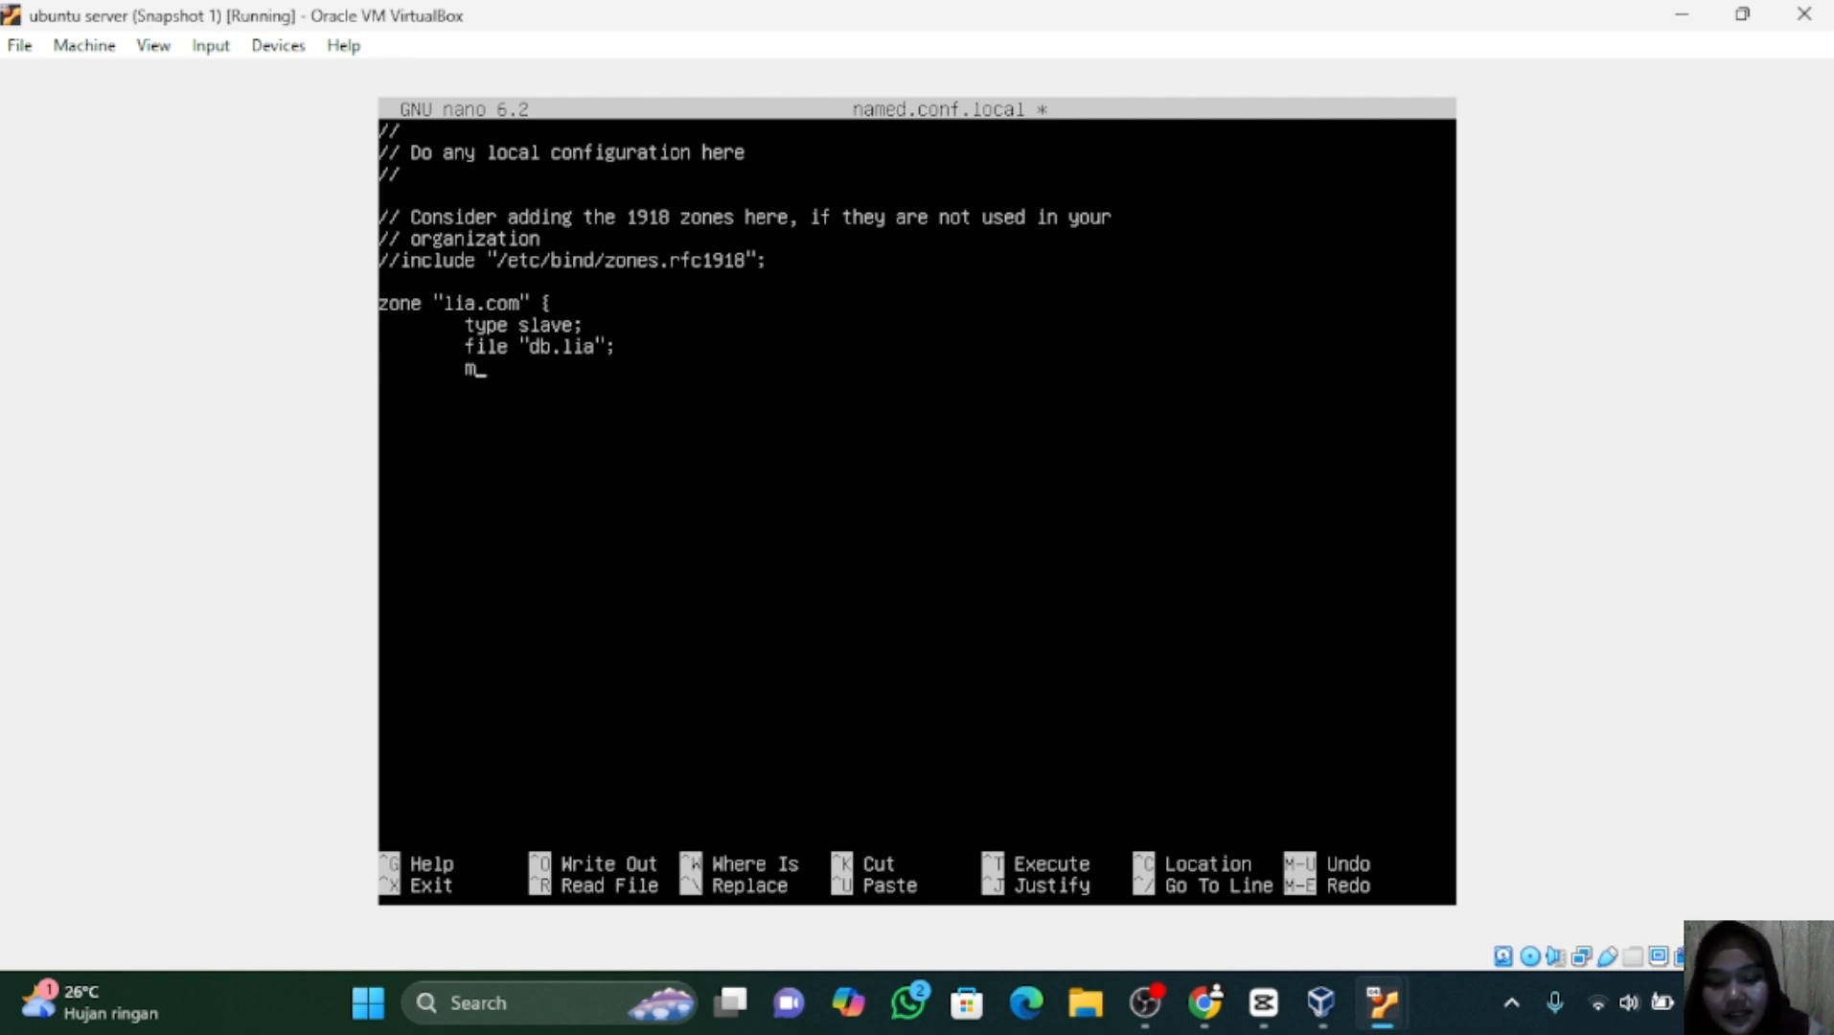
pyautogui.write('aster')
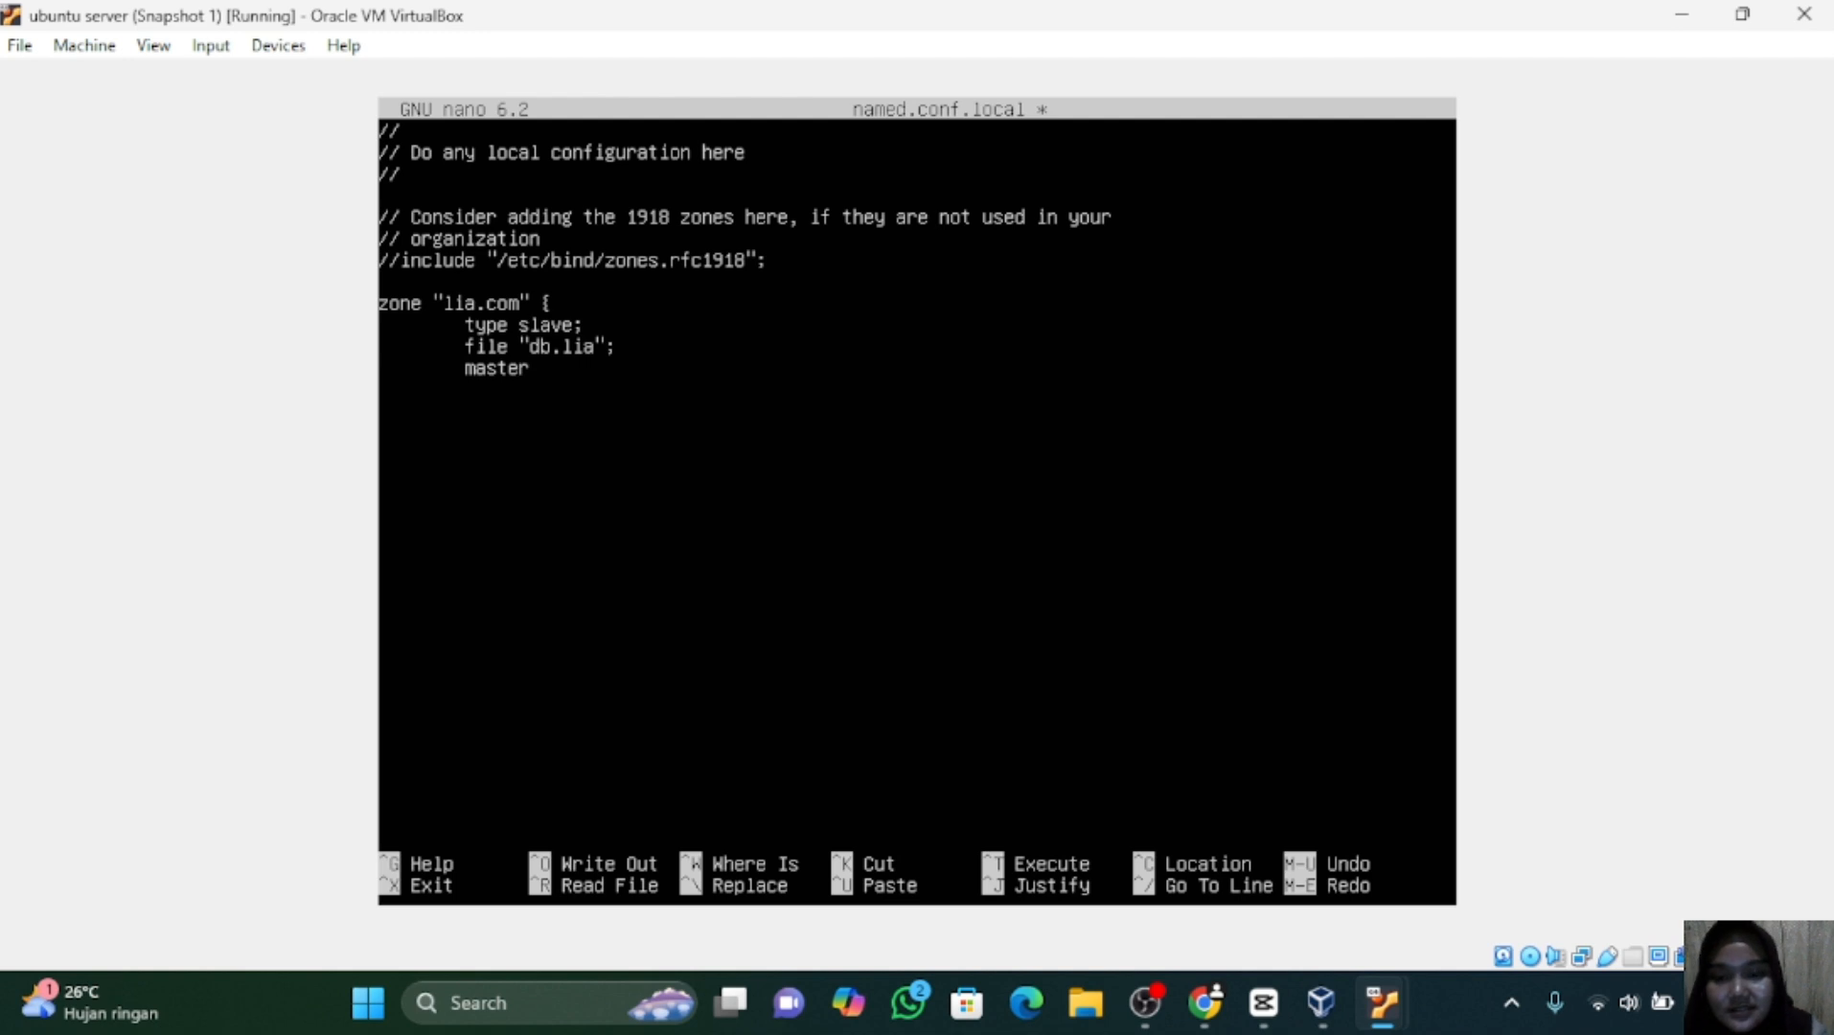
pyautogui.write('s')
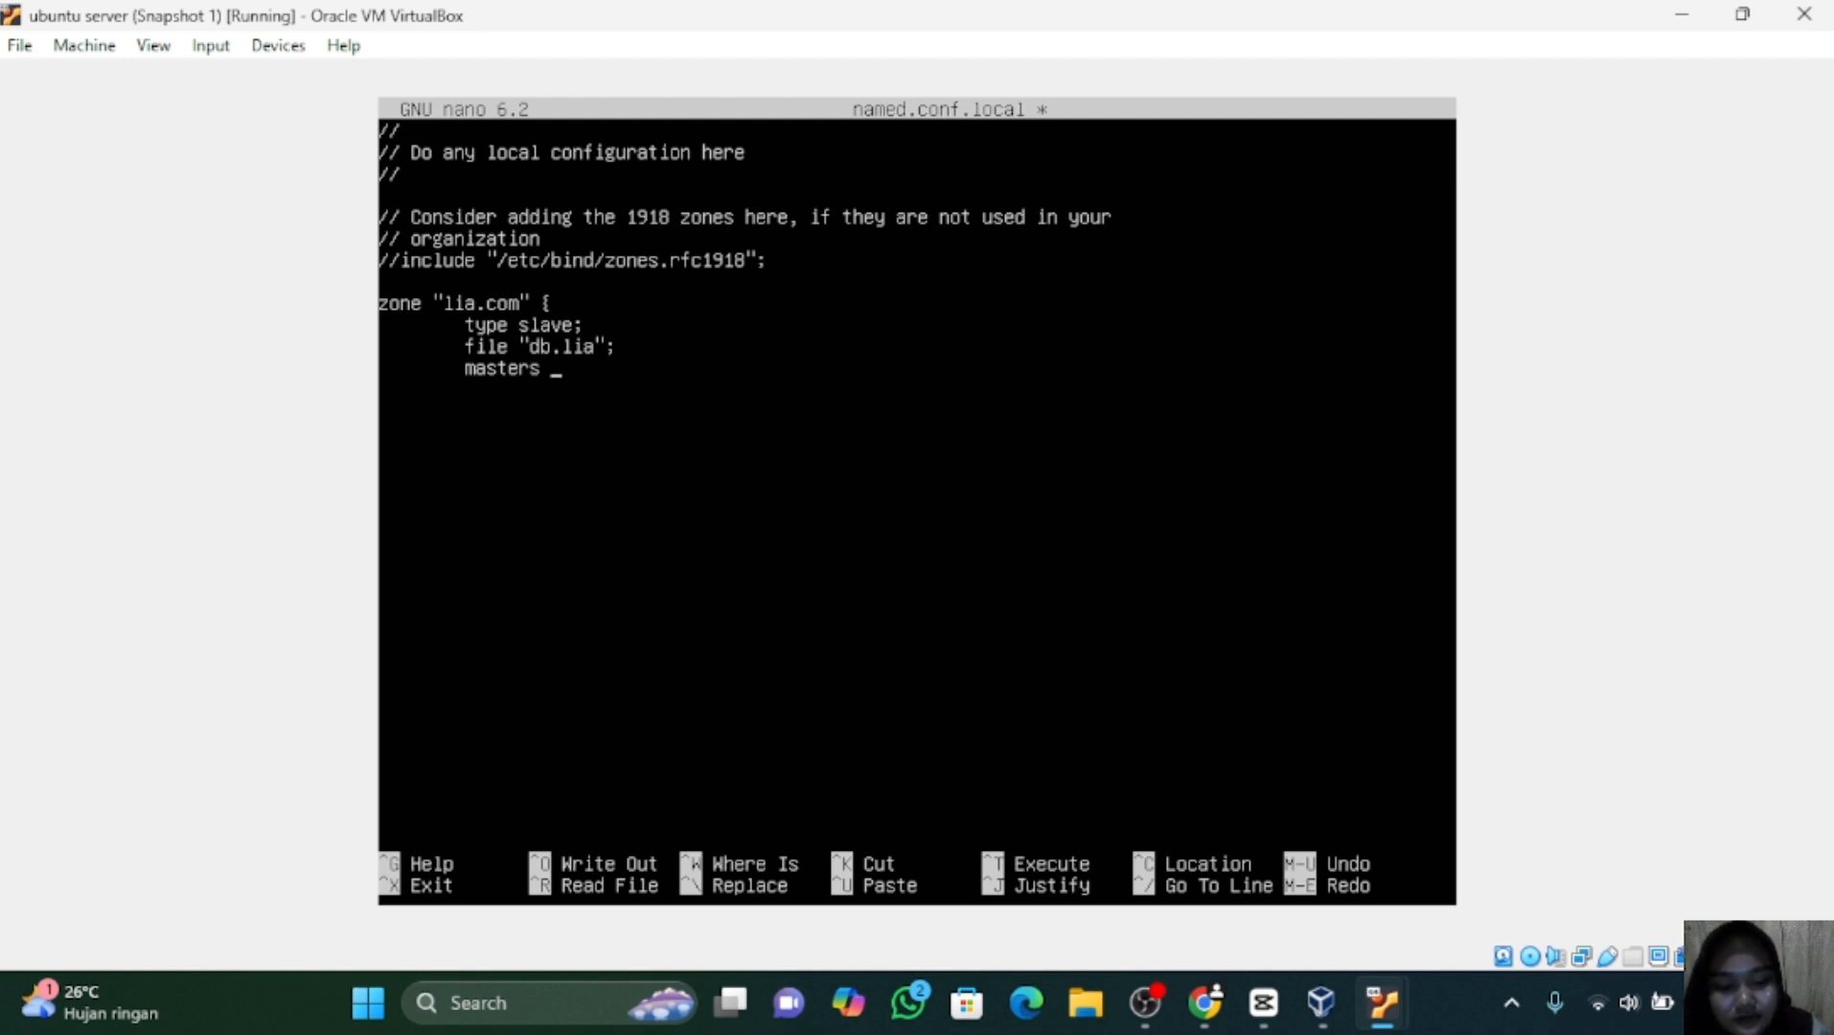
pyautogui.write(' {')
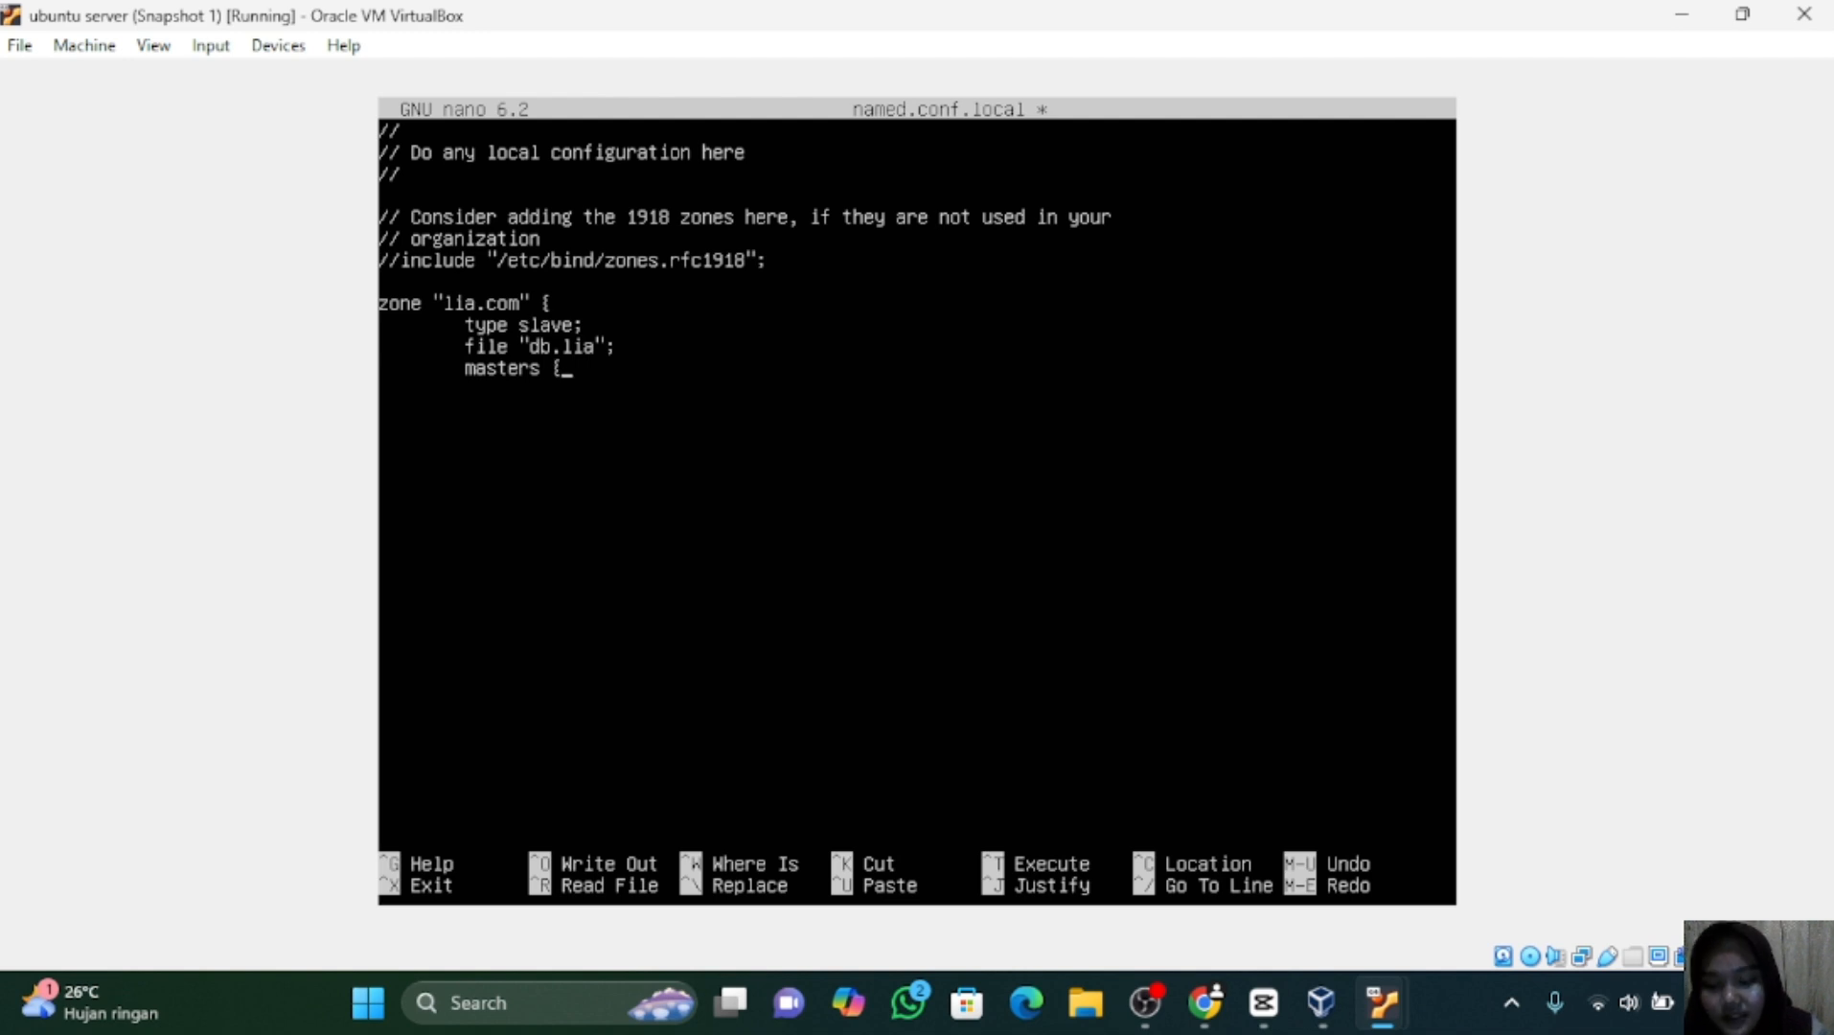
pyautogui.write('19')
pyautogui.press('BackSpace')
pyautogui.press('BackSpace')
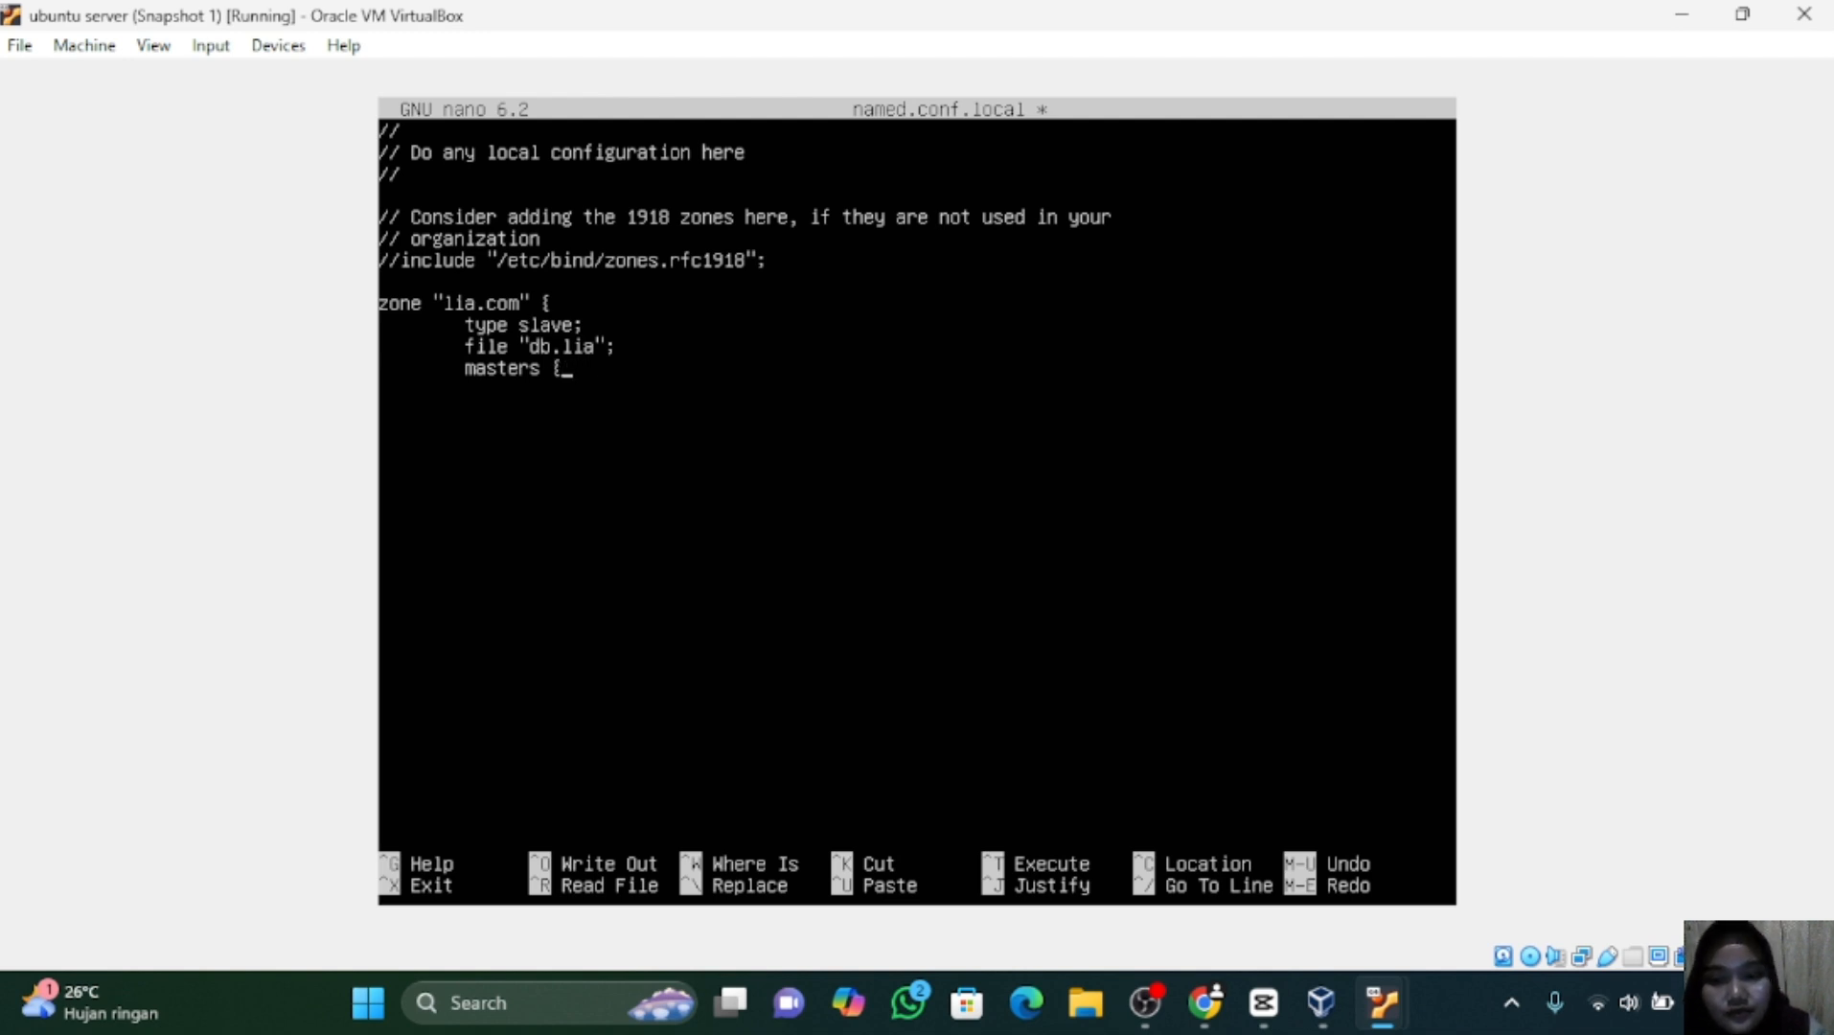
pyautogui.write('10.')
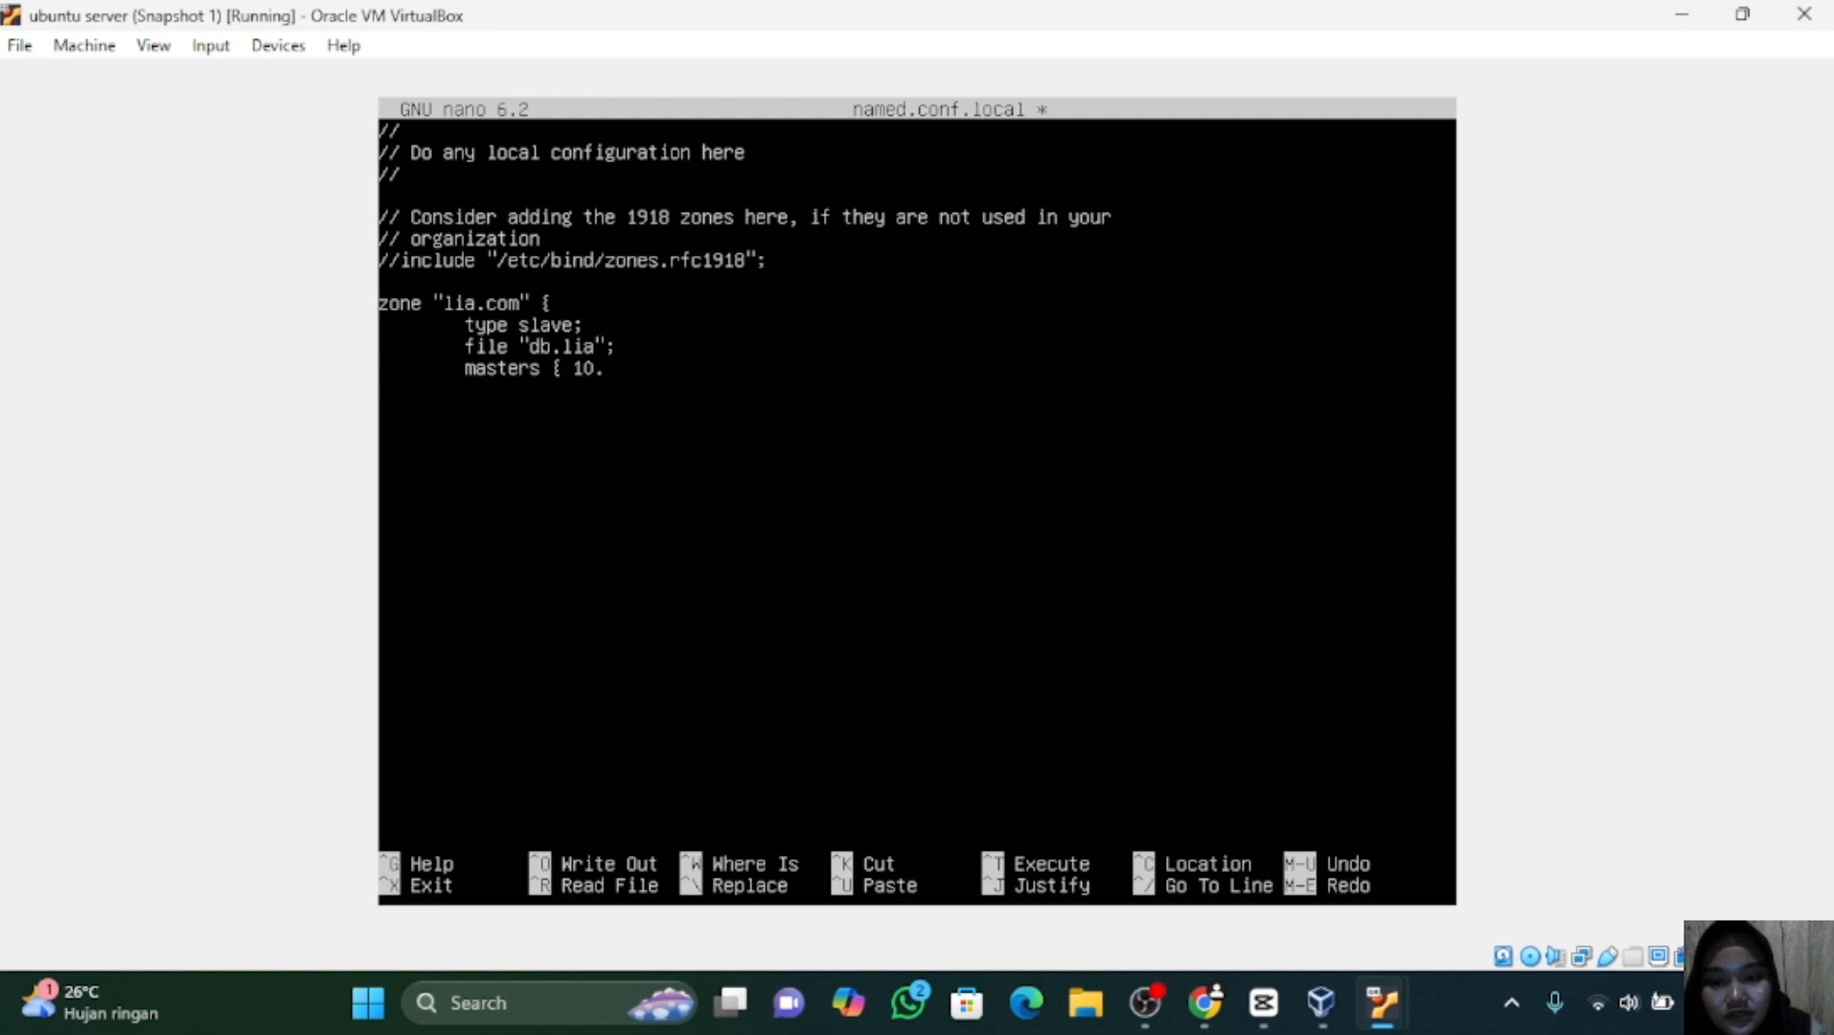
pyautogui.write('10.10.2')
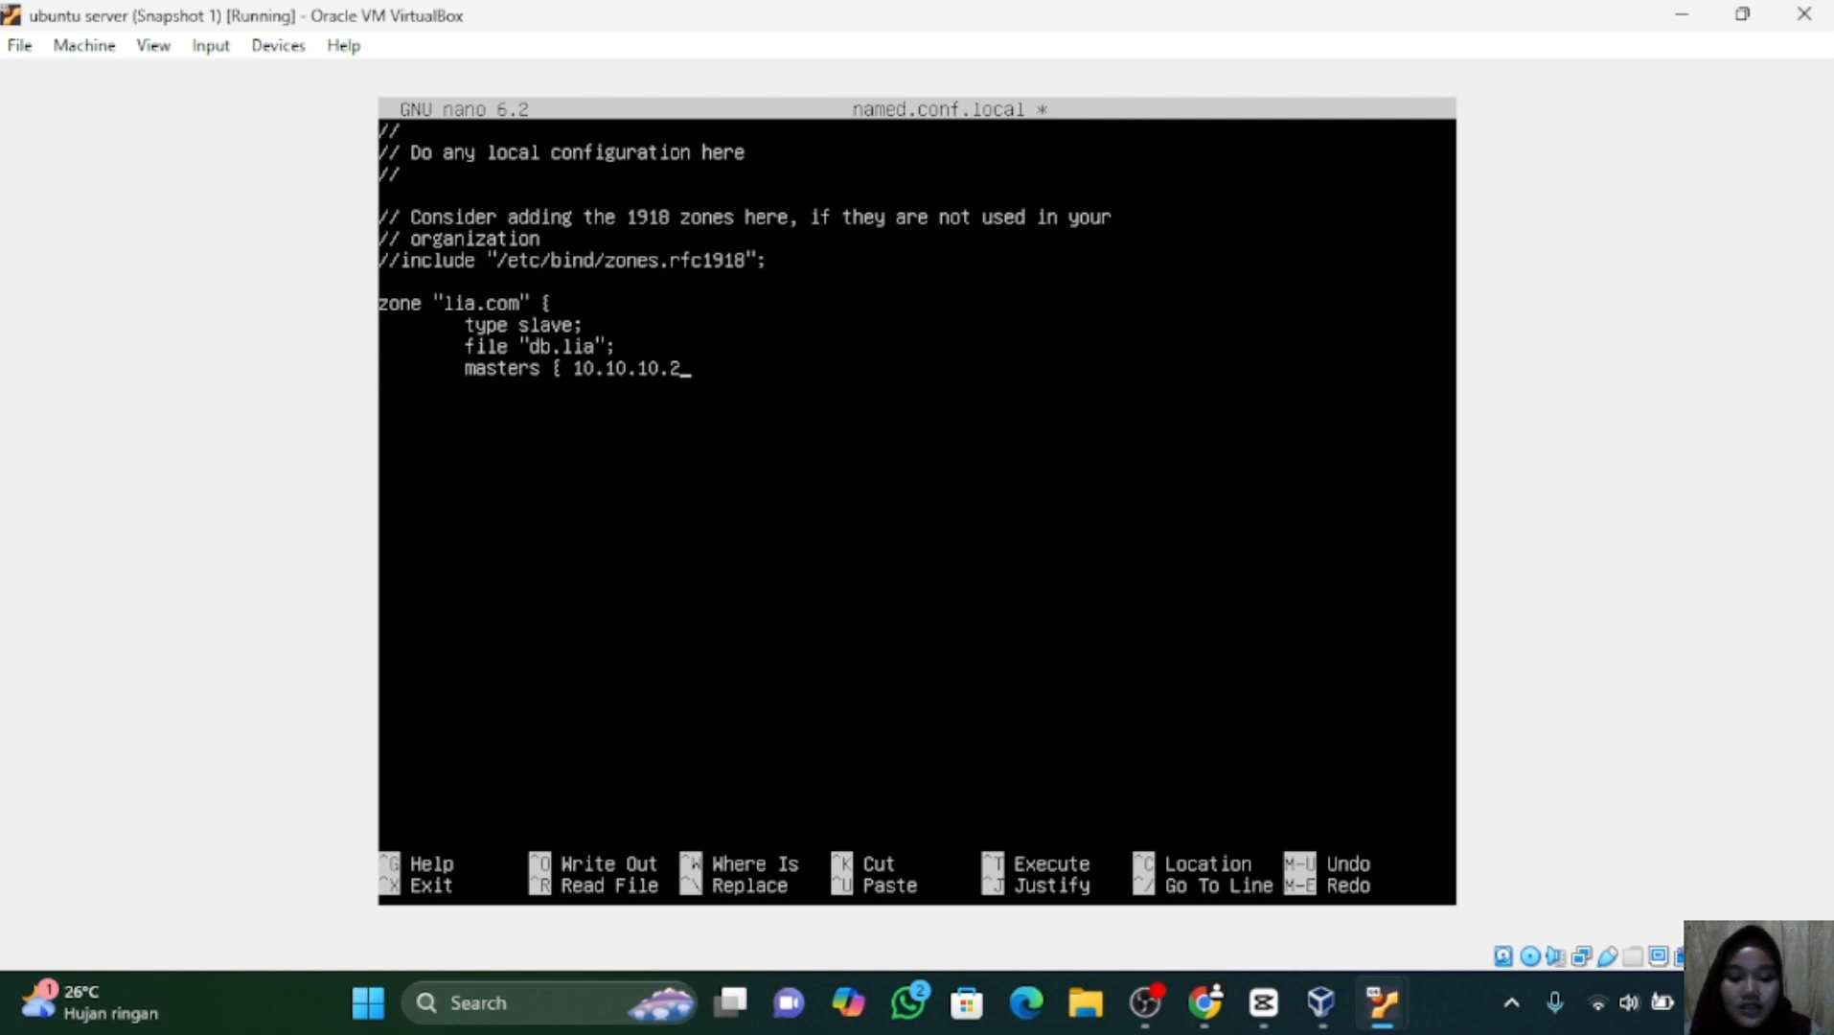
pyautogui.write(';')
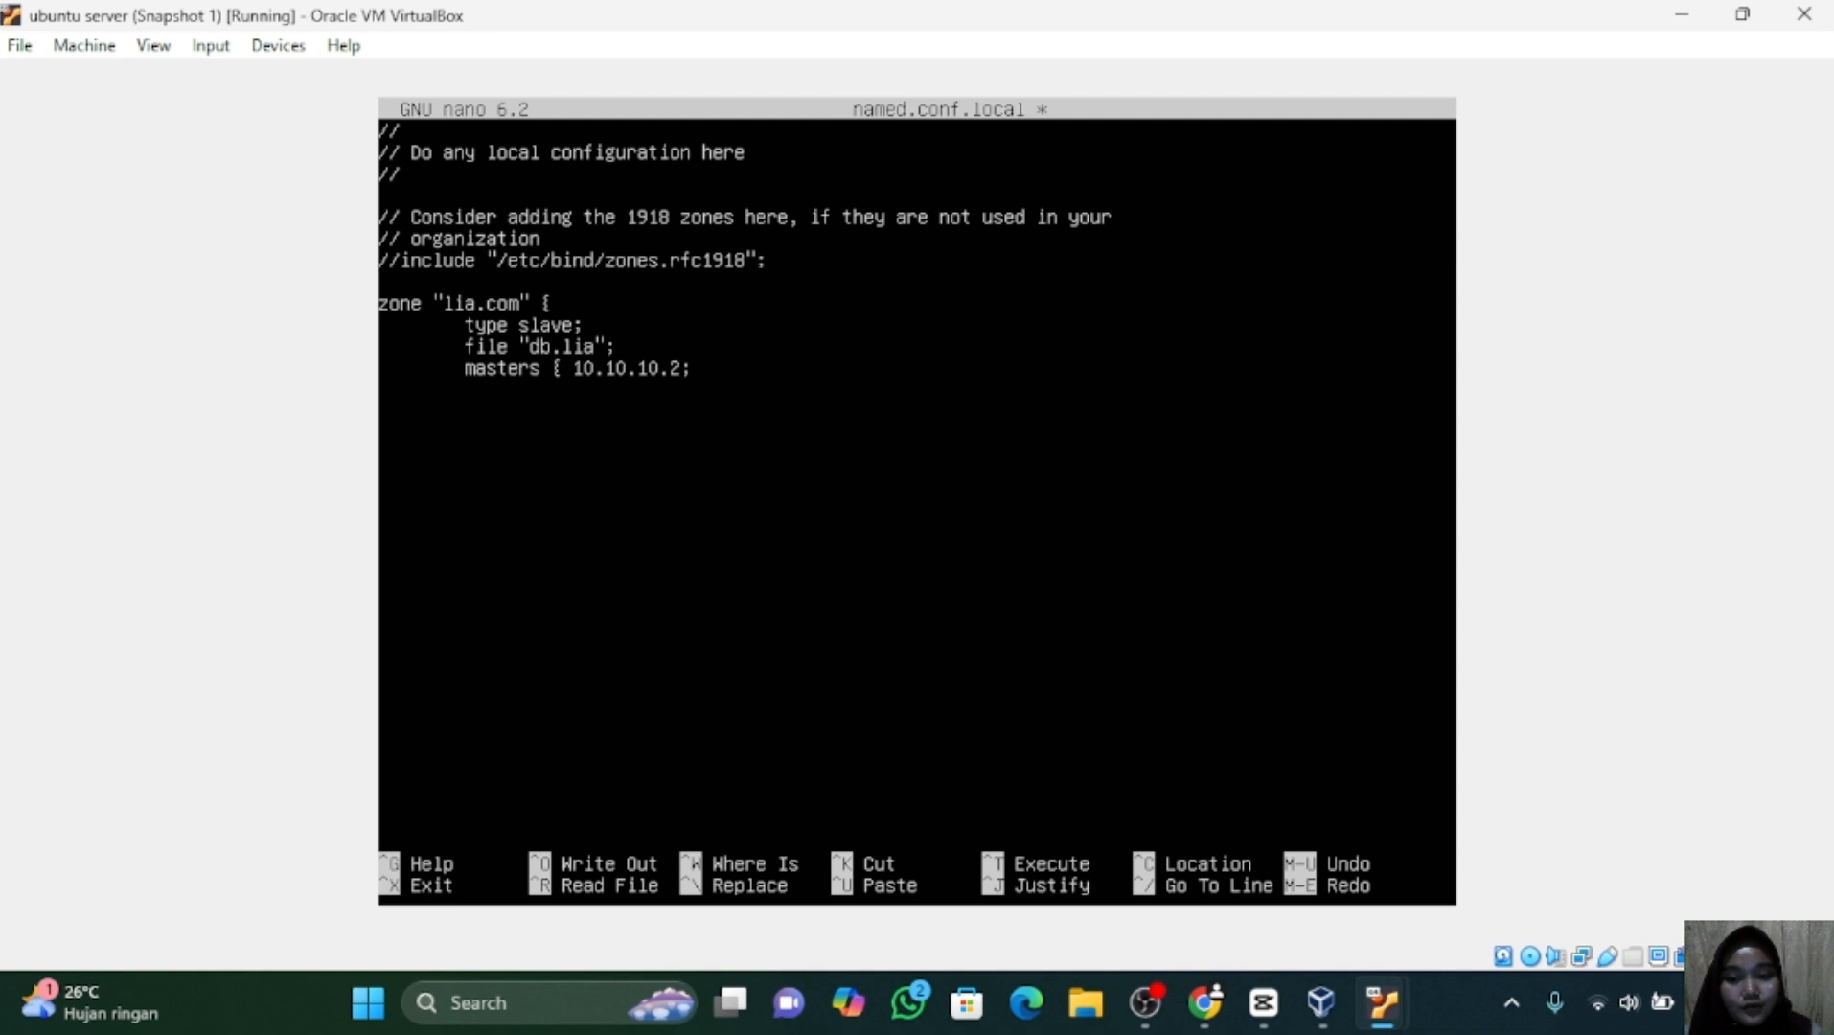
pyautogui.write('}')
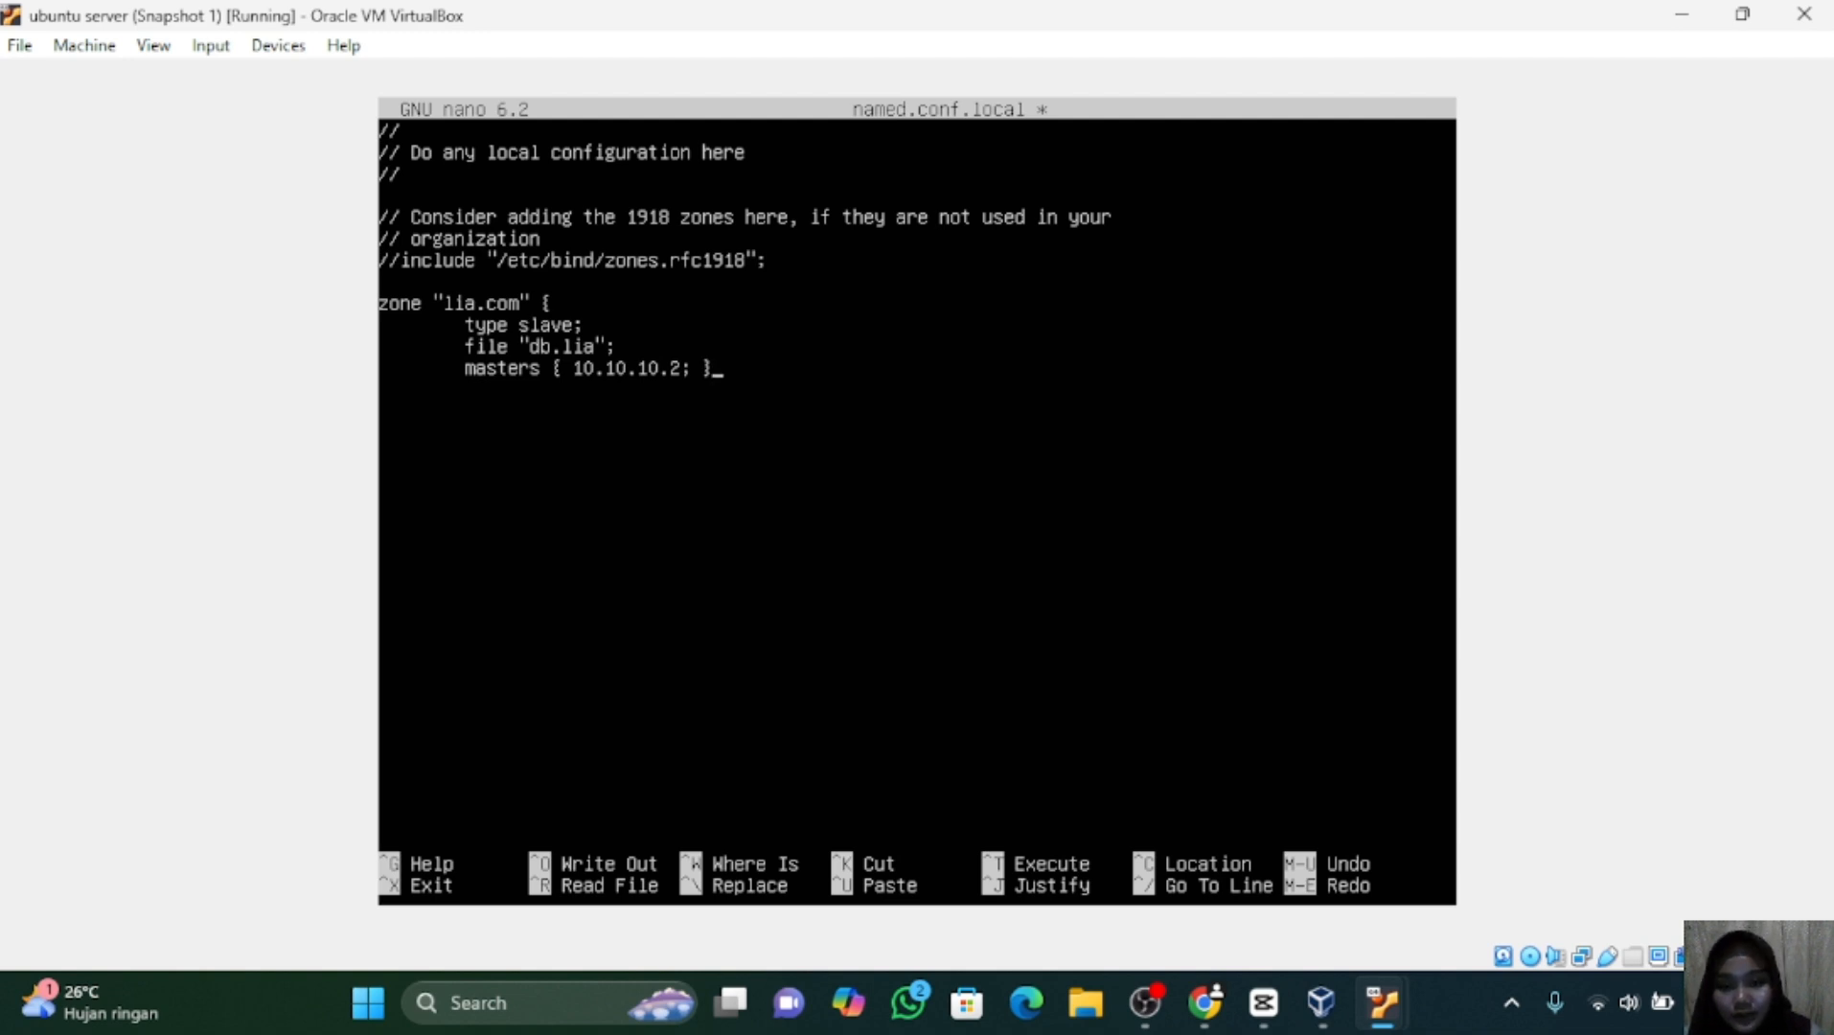
pyautogui.write(';')
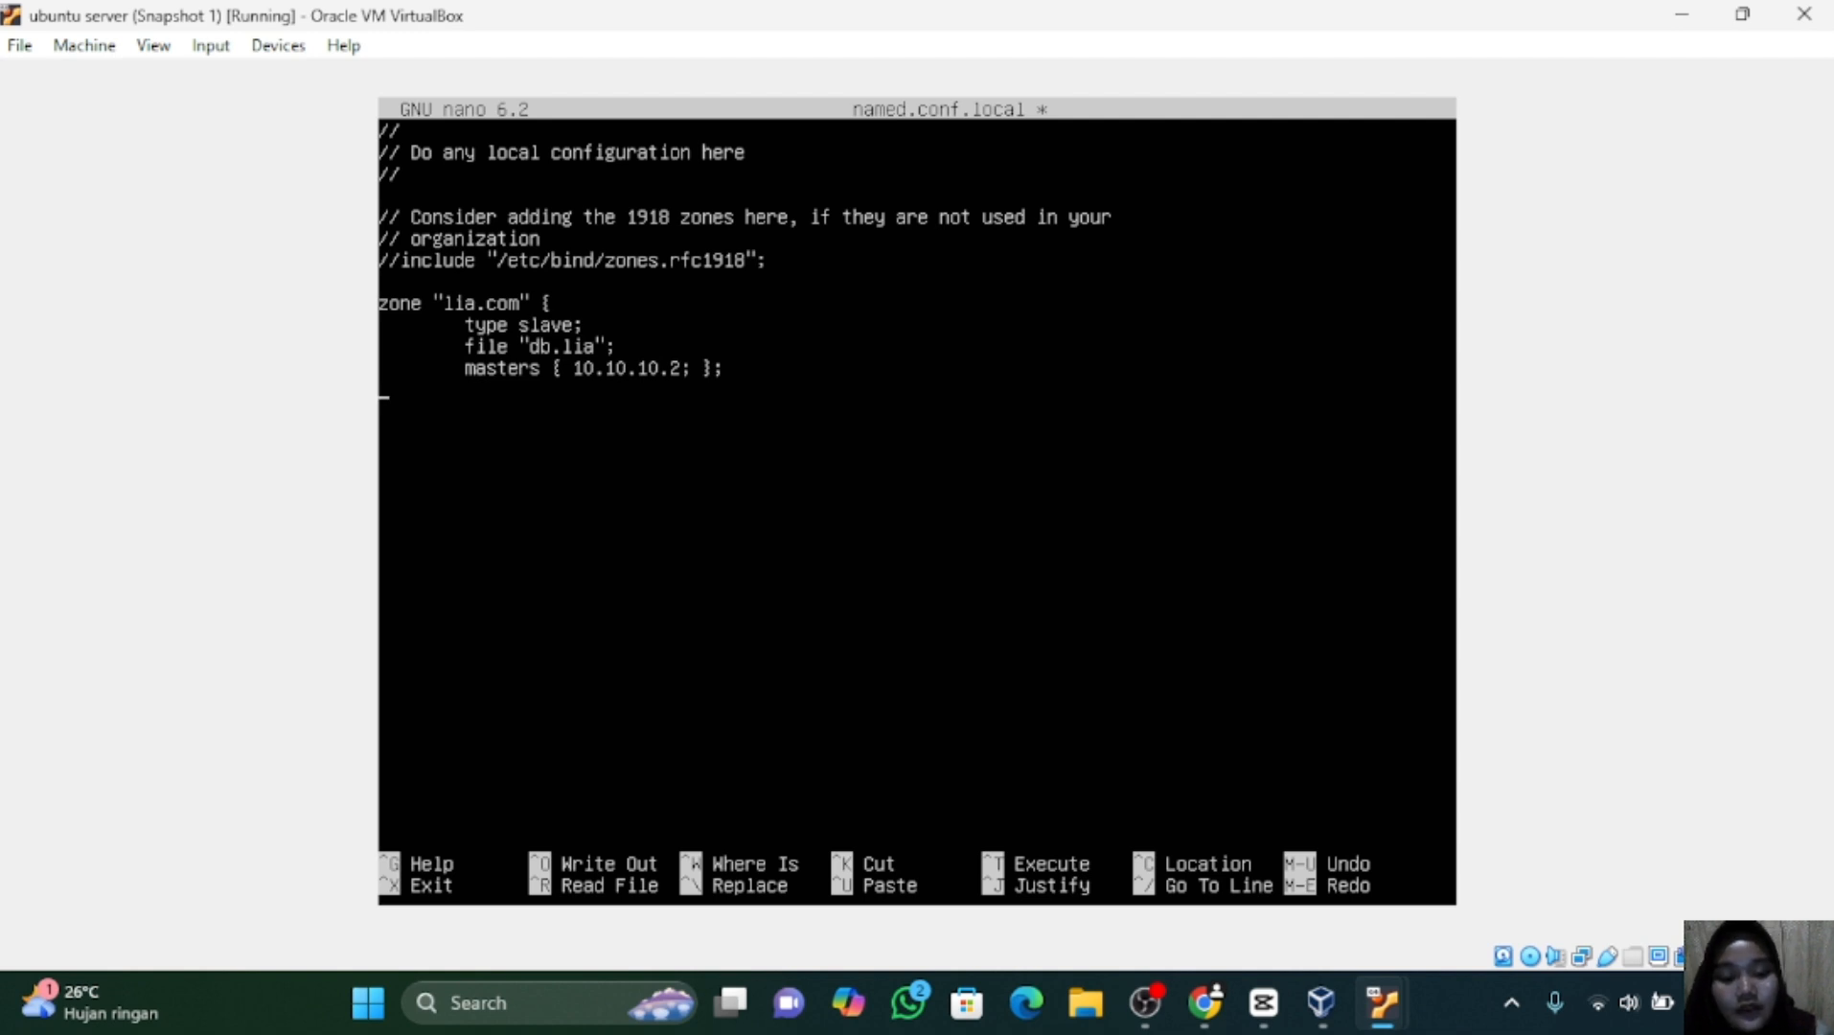
pyautogui.write('};')
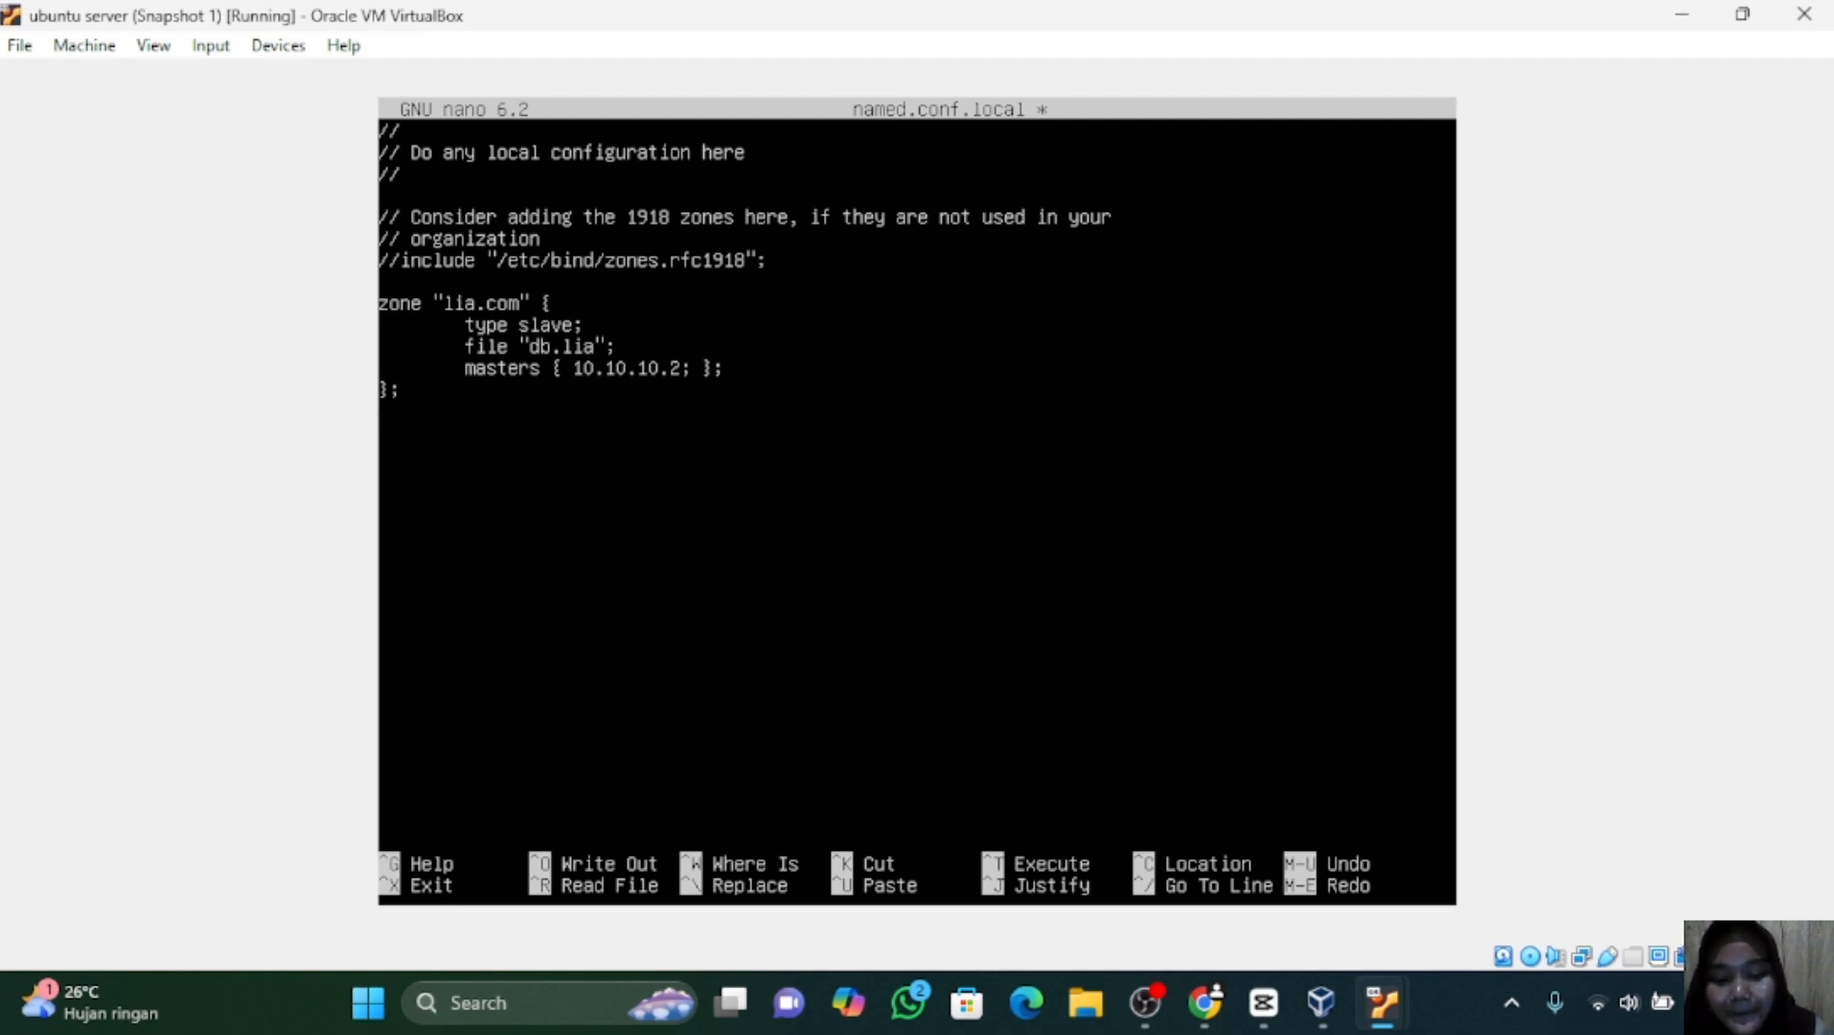
# Begin a zone declaration for "10.10.10.in-addr.arpa" with an opening brace below the lia.com zone block.
pyautogui.write('zone ')
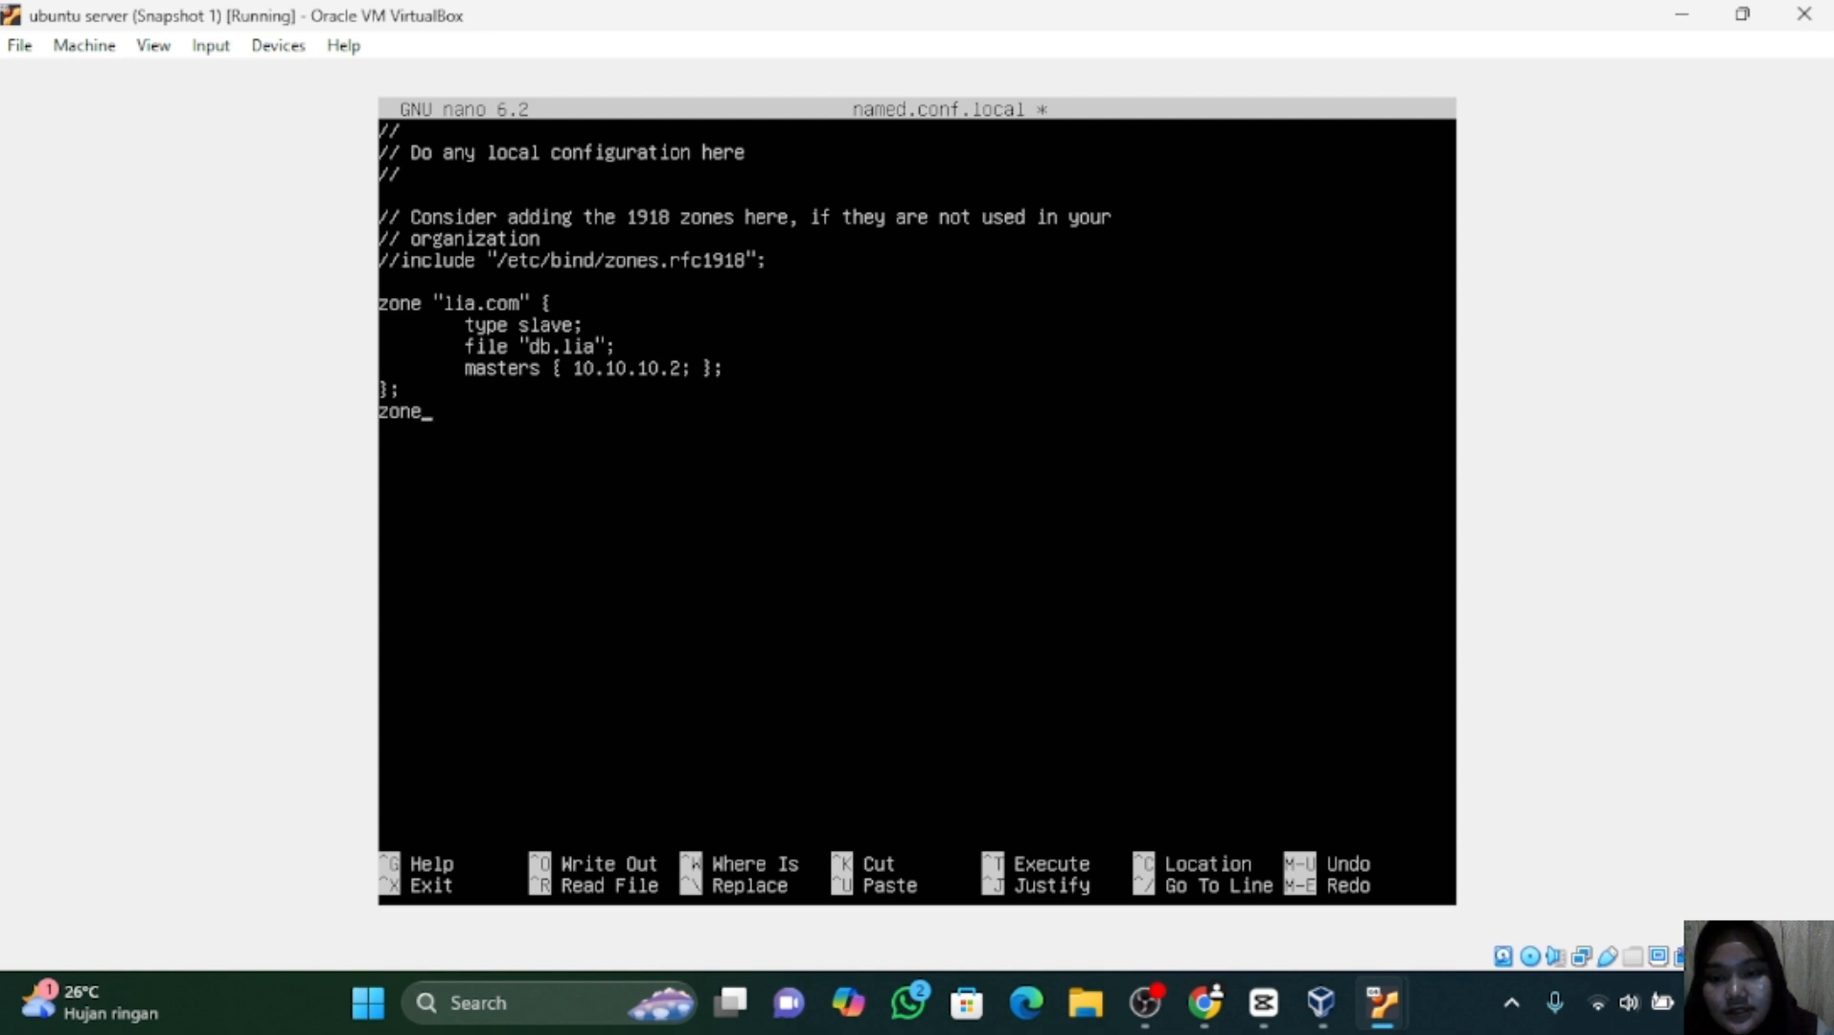
pyautogui.write(':')
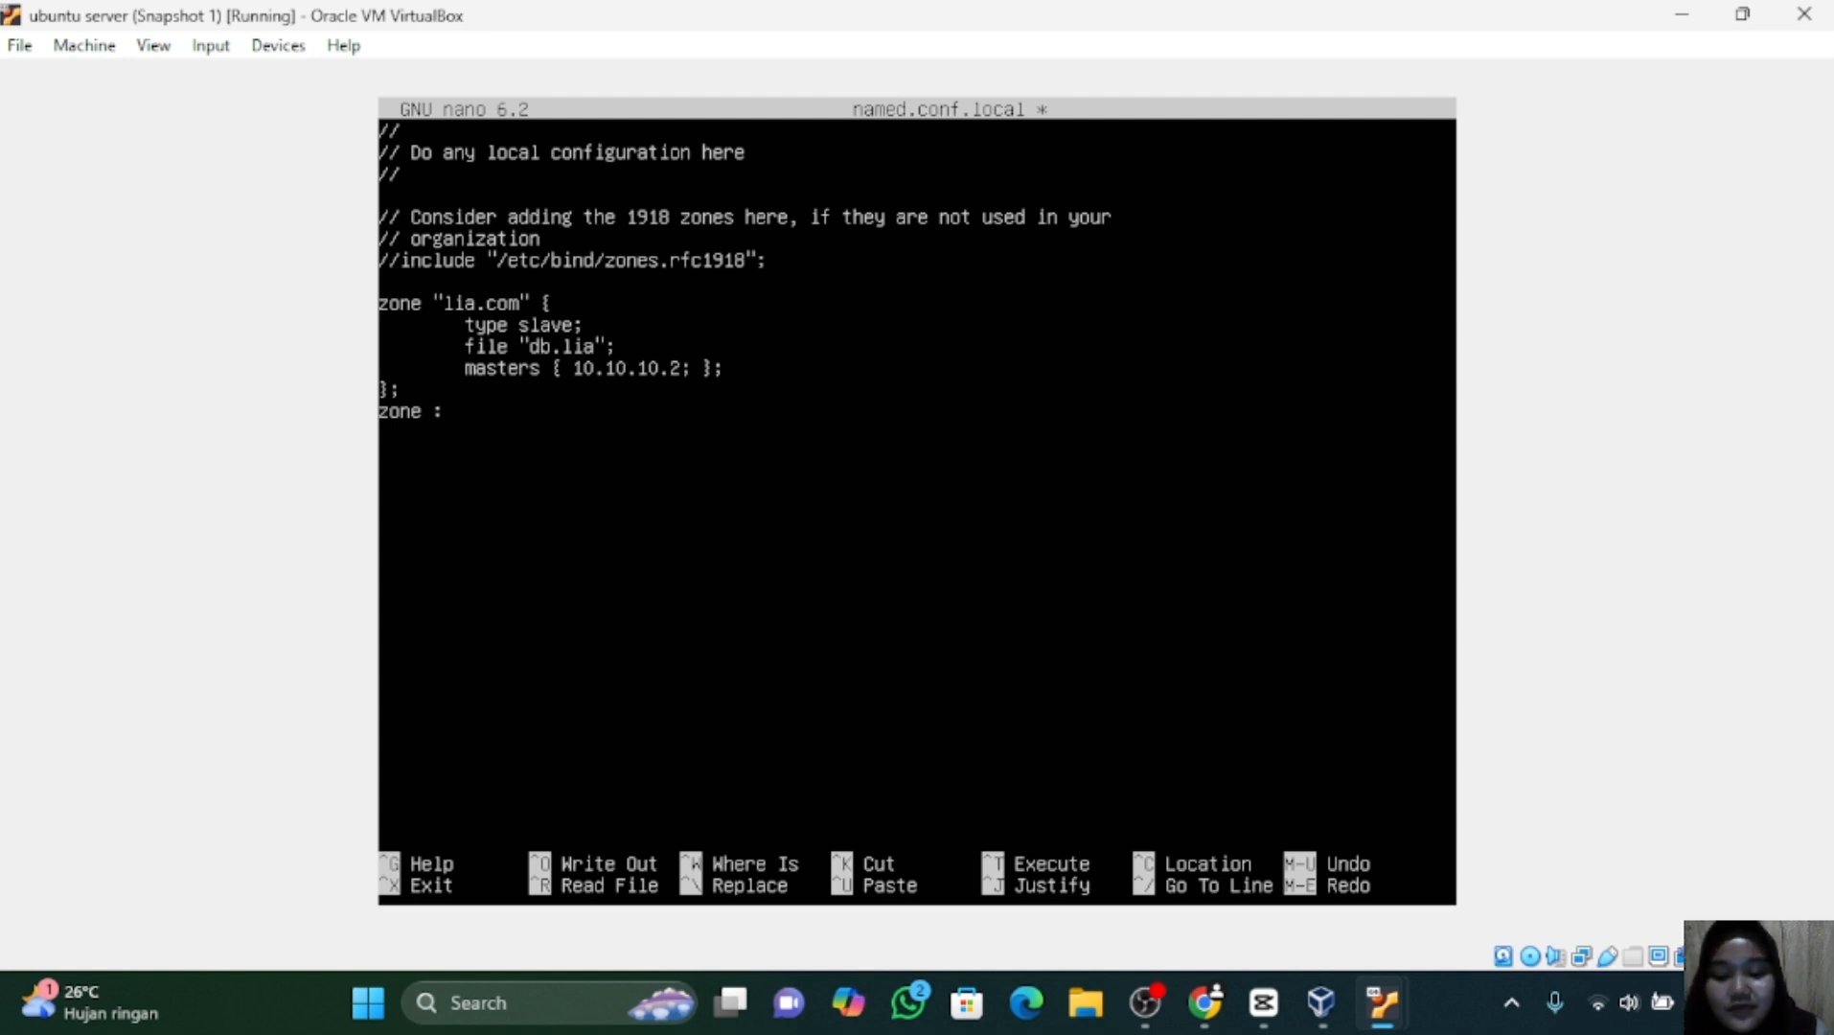
pyautogui.write('10.10')
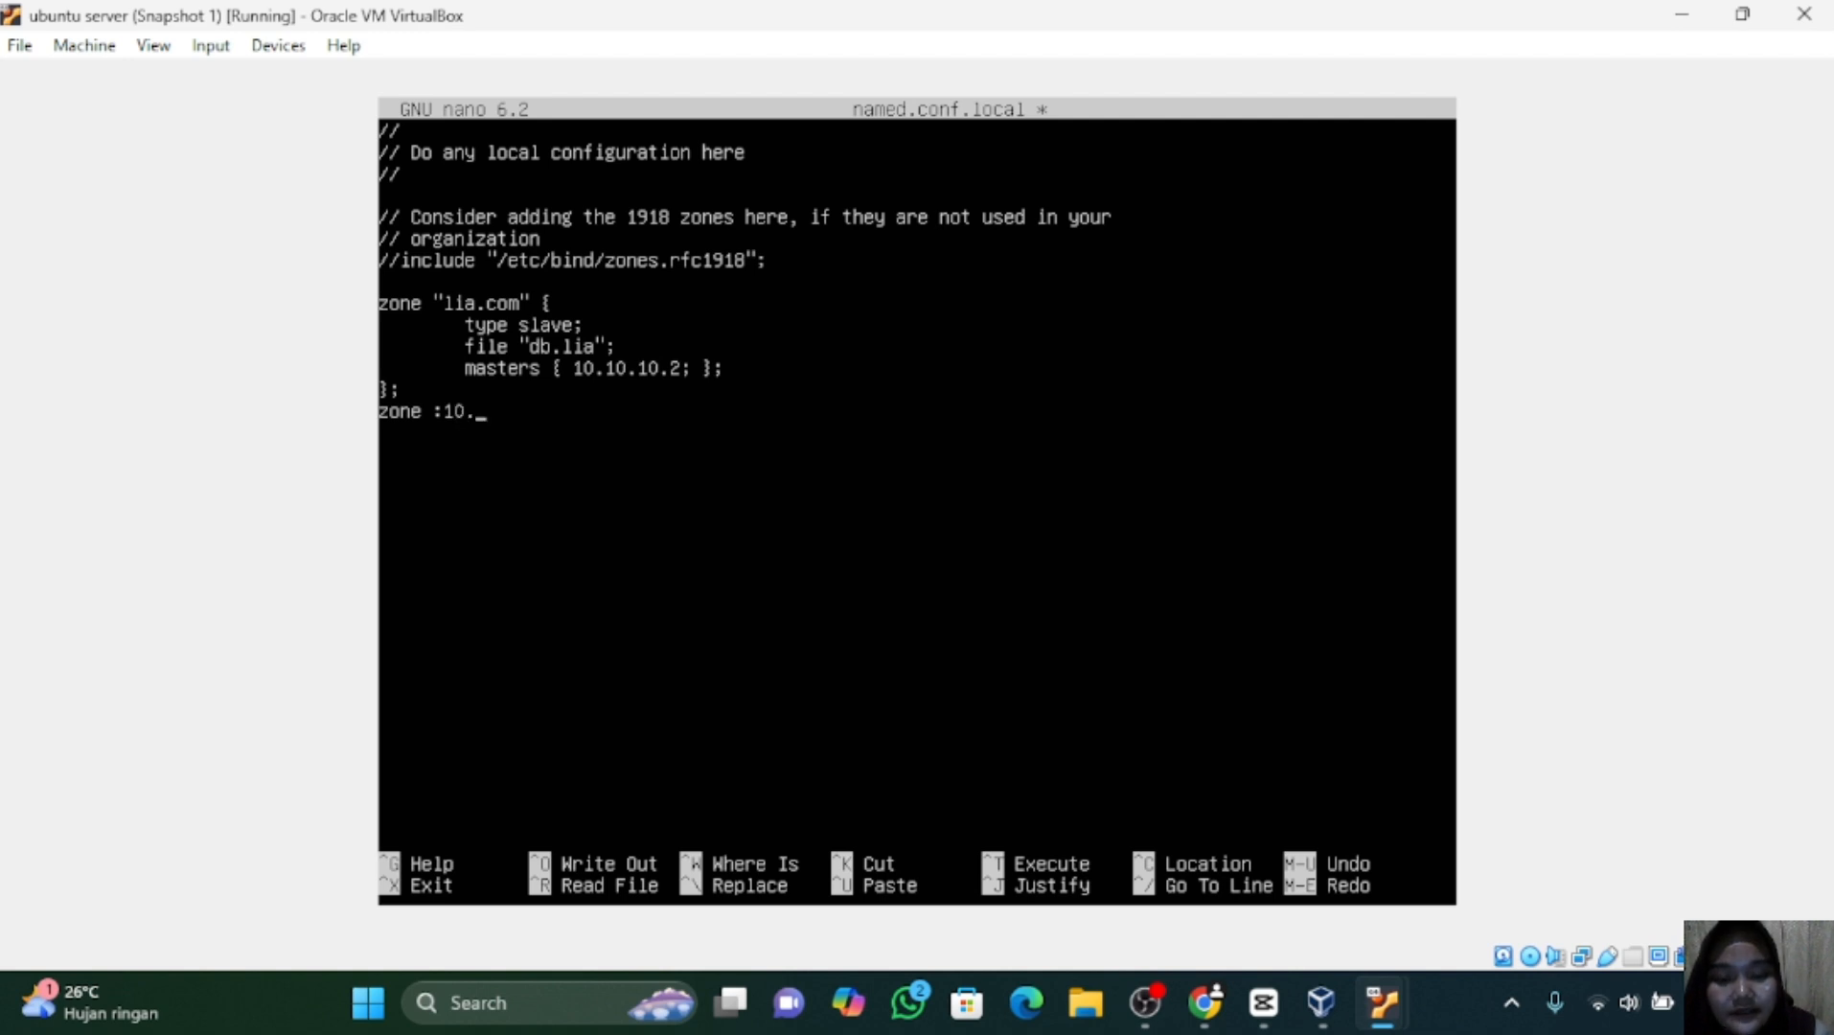
pyautogui.press('BackSpace')
pyautogui.press('BackSpace')
pyautogui.press('BackSpace')
pyautogui.press('BackSpace')
pyautogui.press('BackSpace')
pyautogui.press('BackSpace')
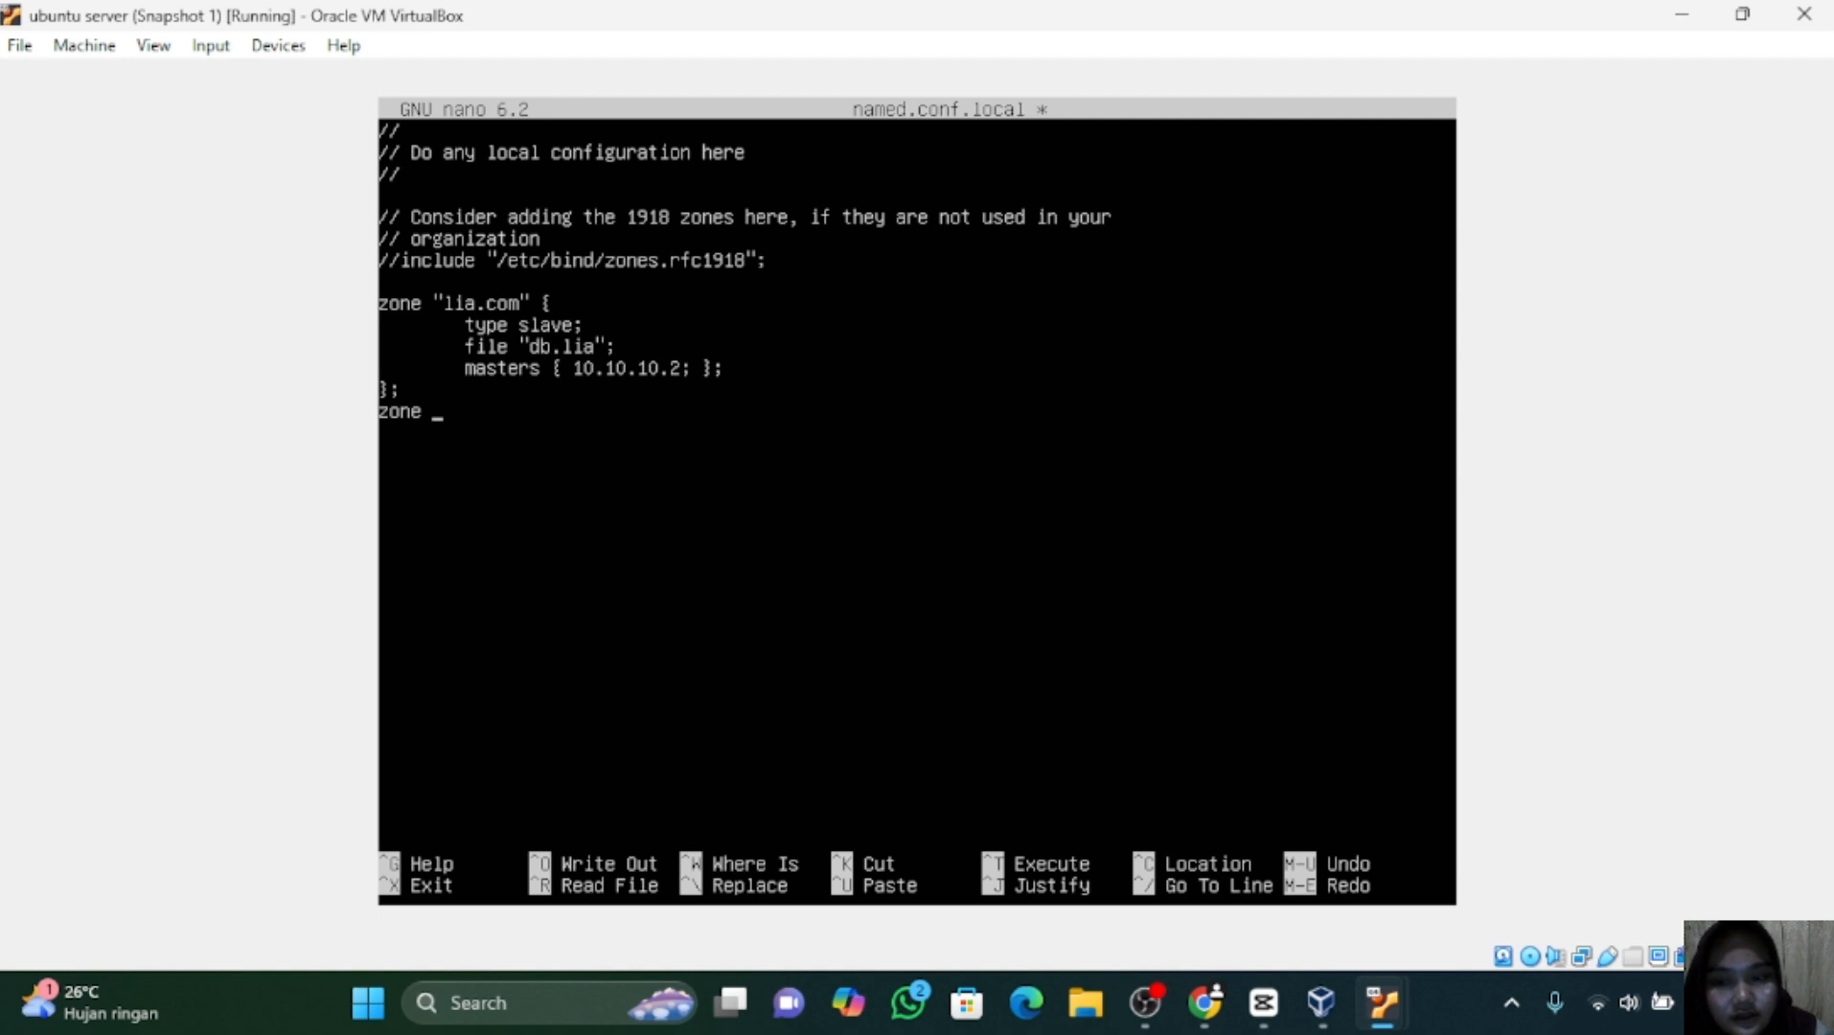
pyautogui.write('"10.10')
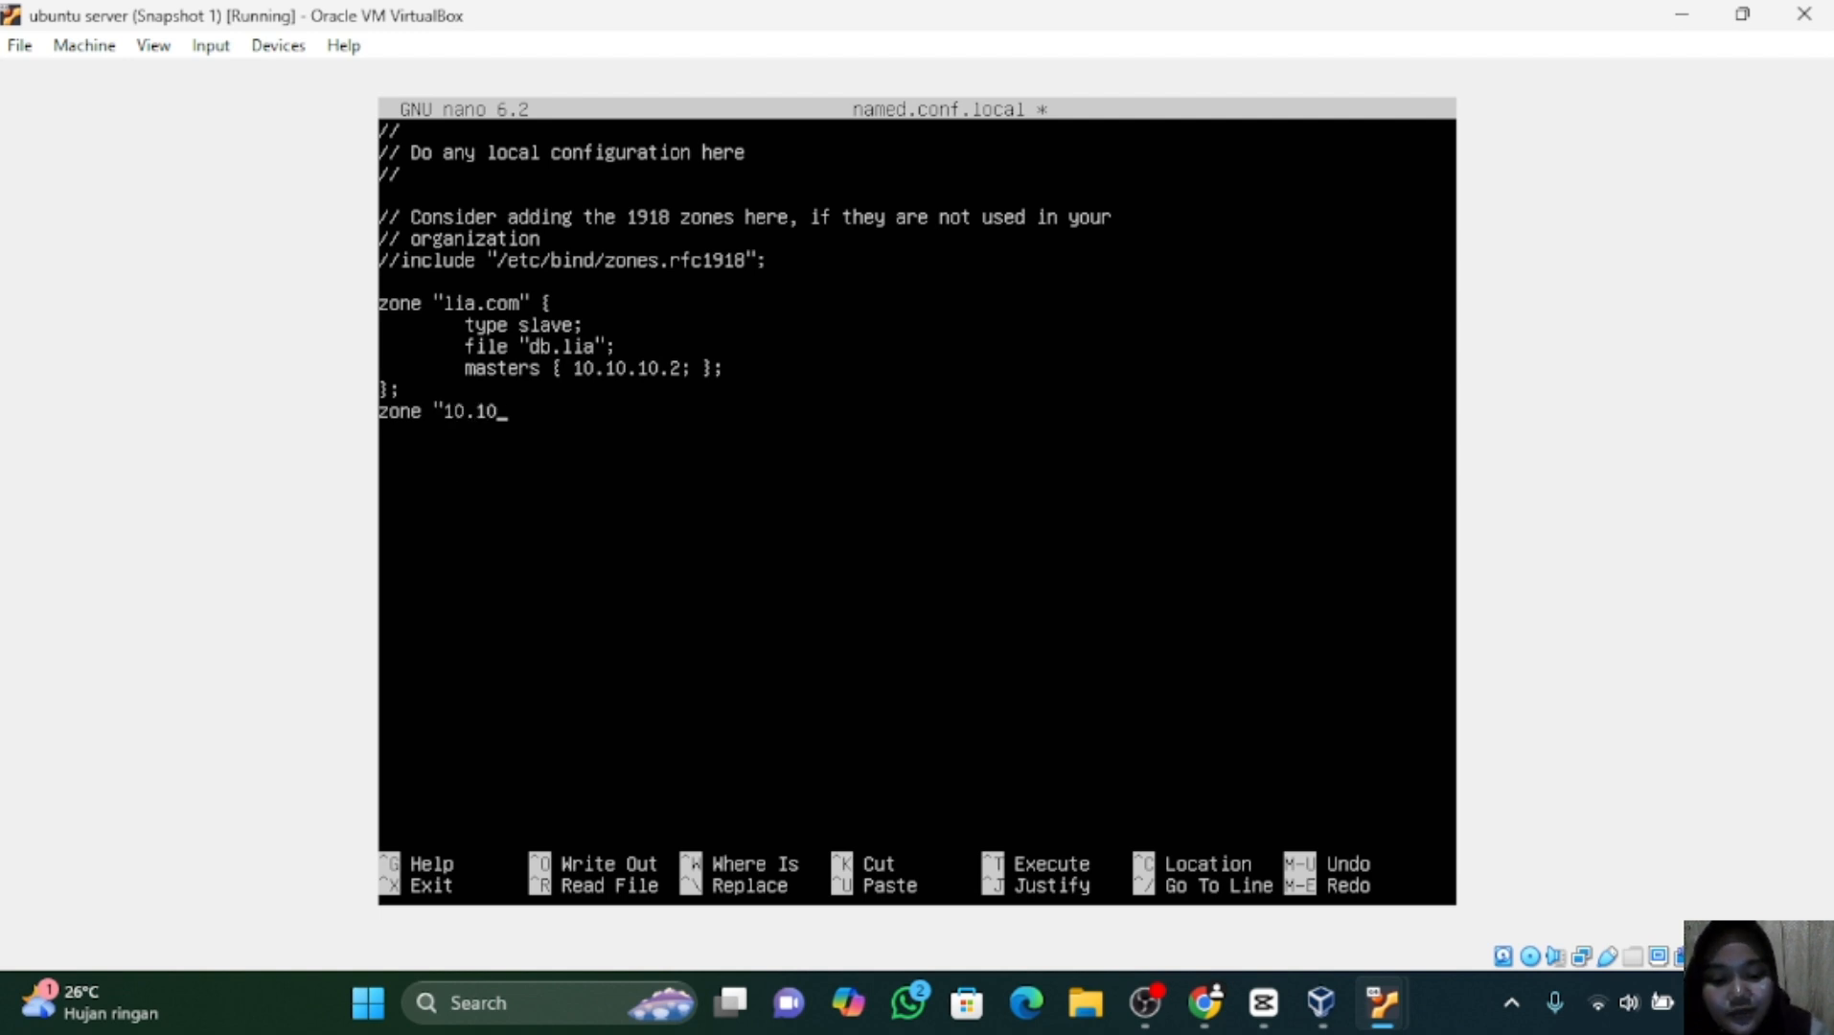
pyautogui.write('.10.')
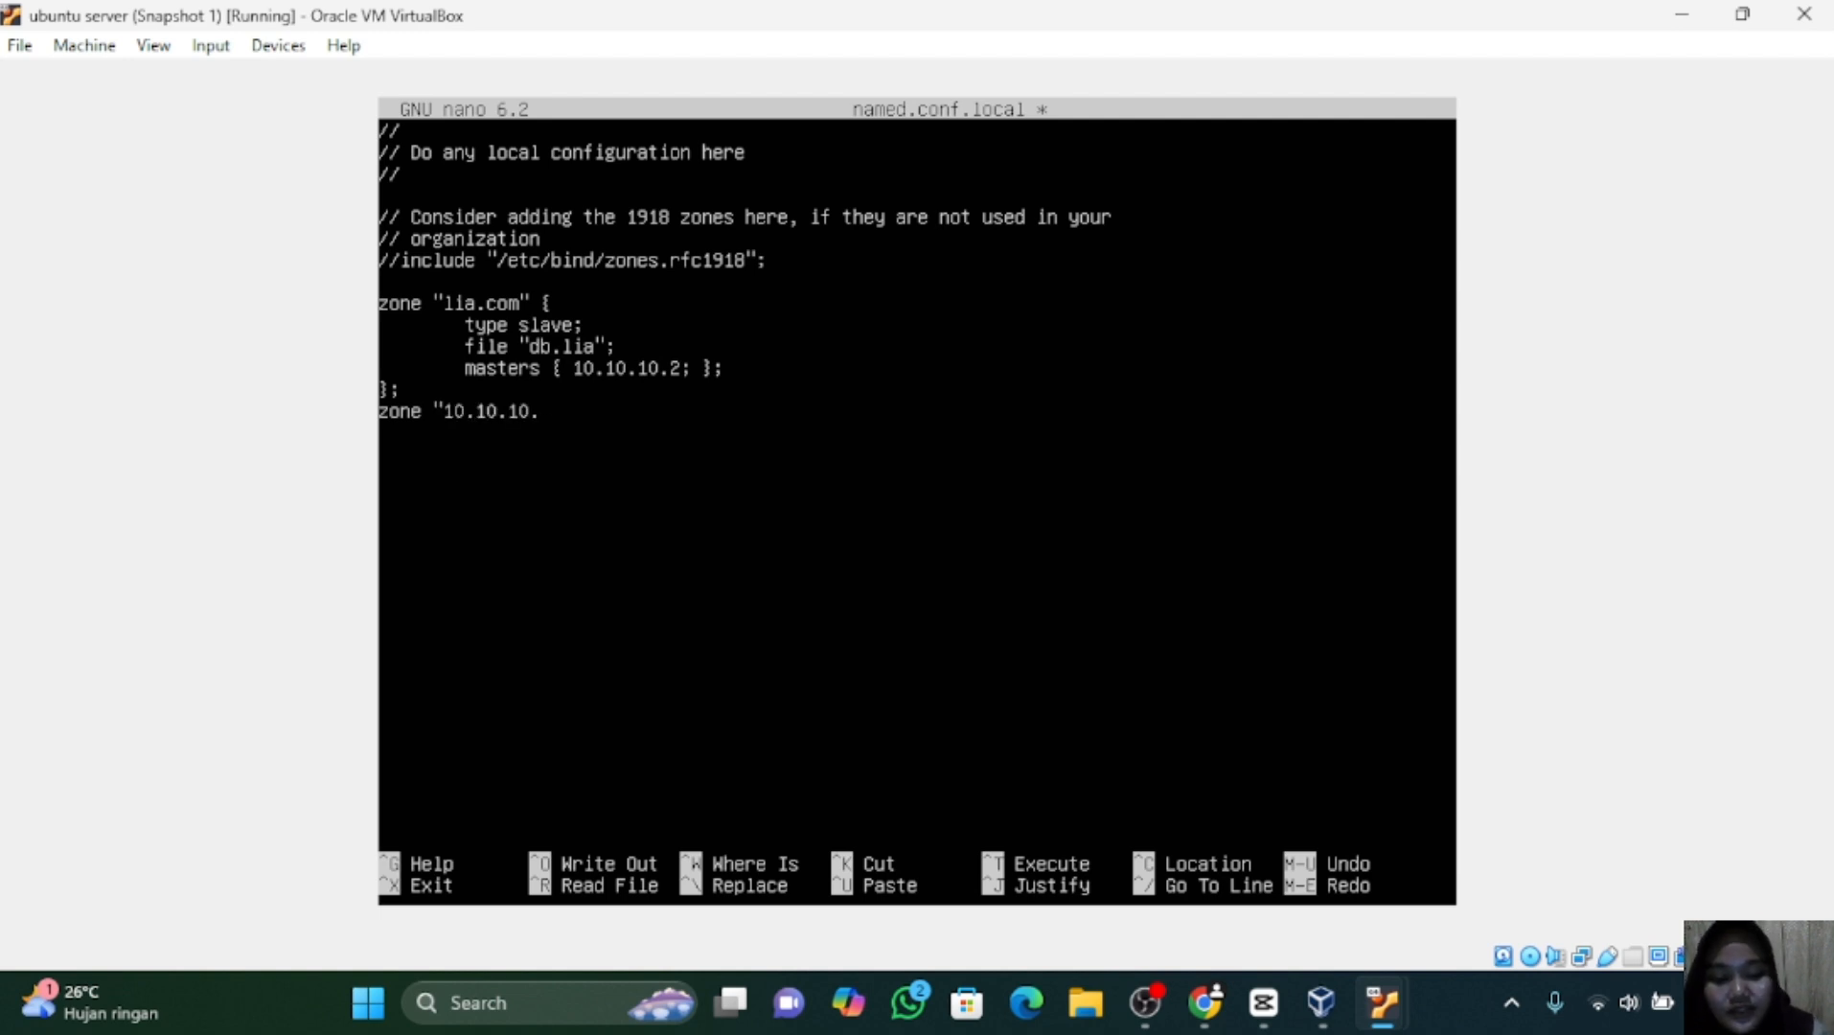
pyautogui.write('in-a')
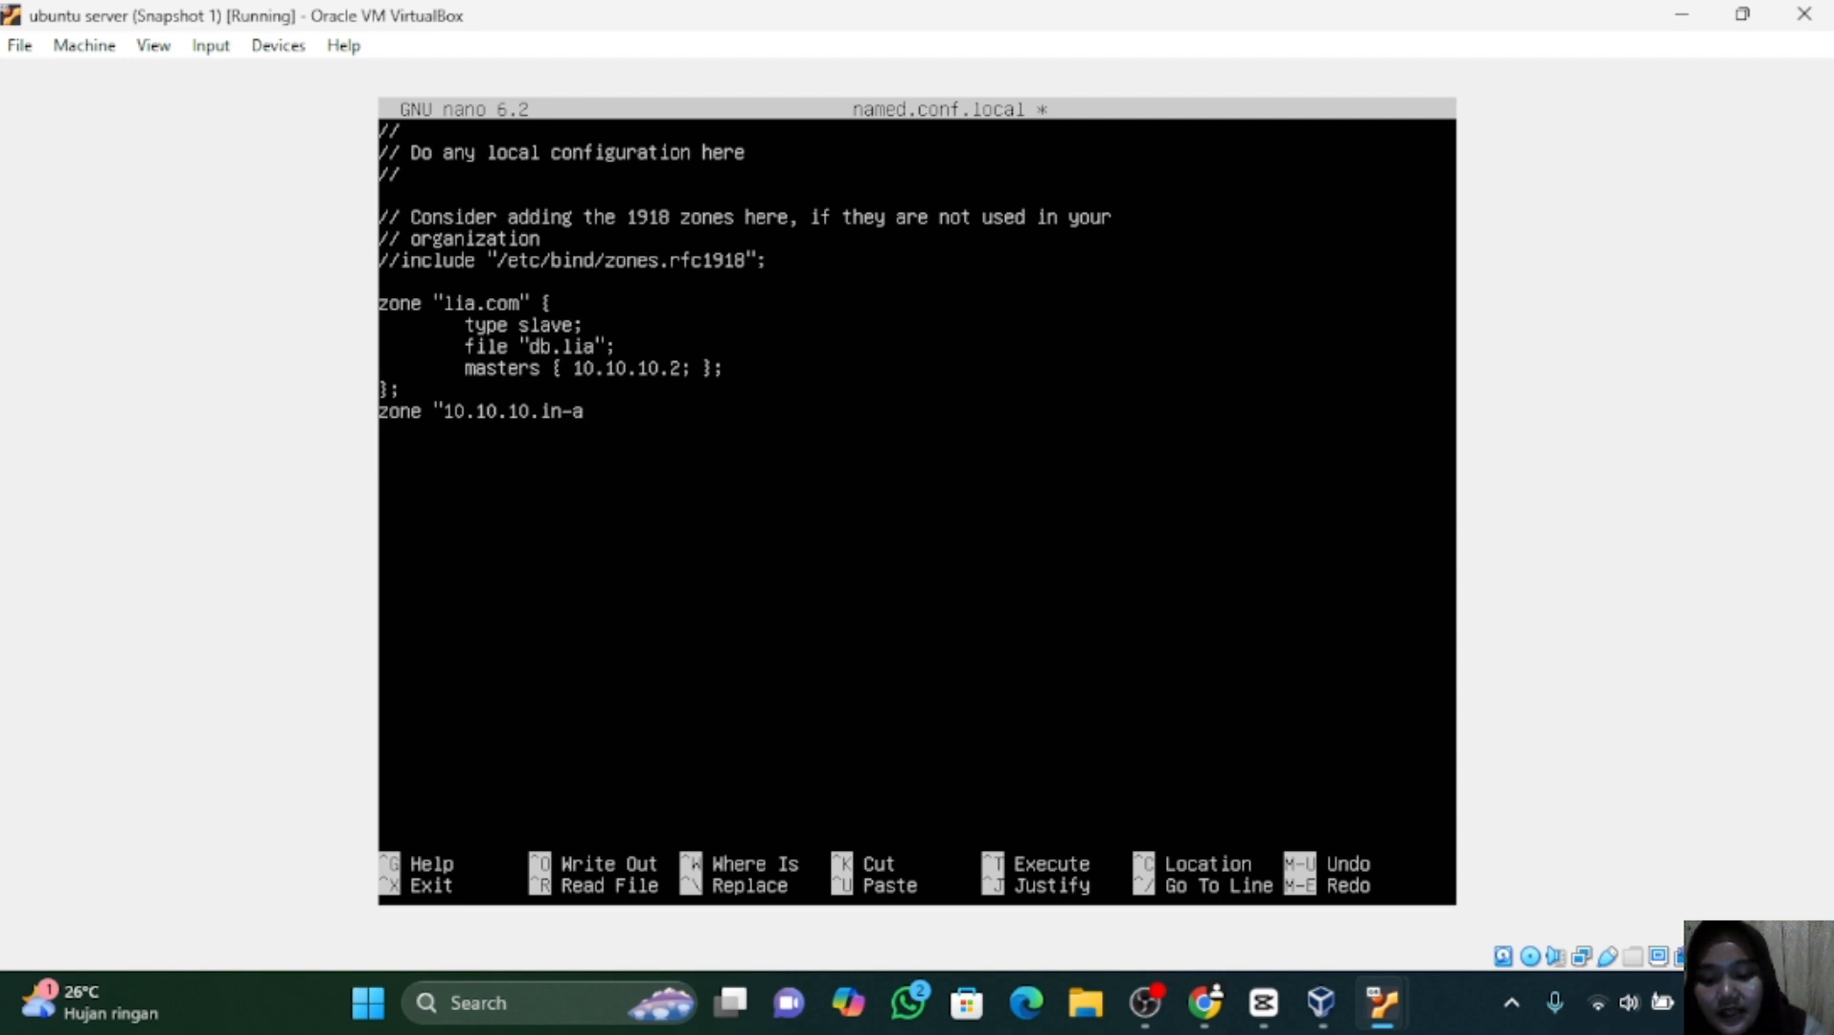
pyautogui.write('ddr.arpa')
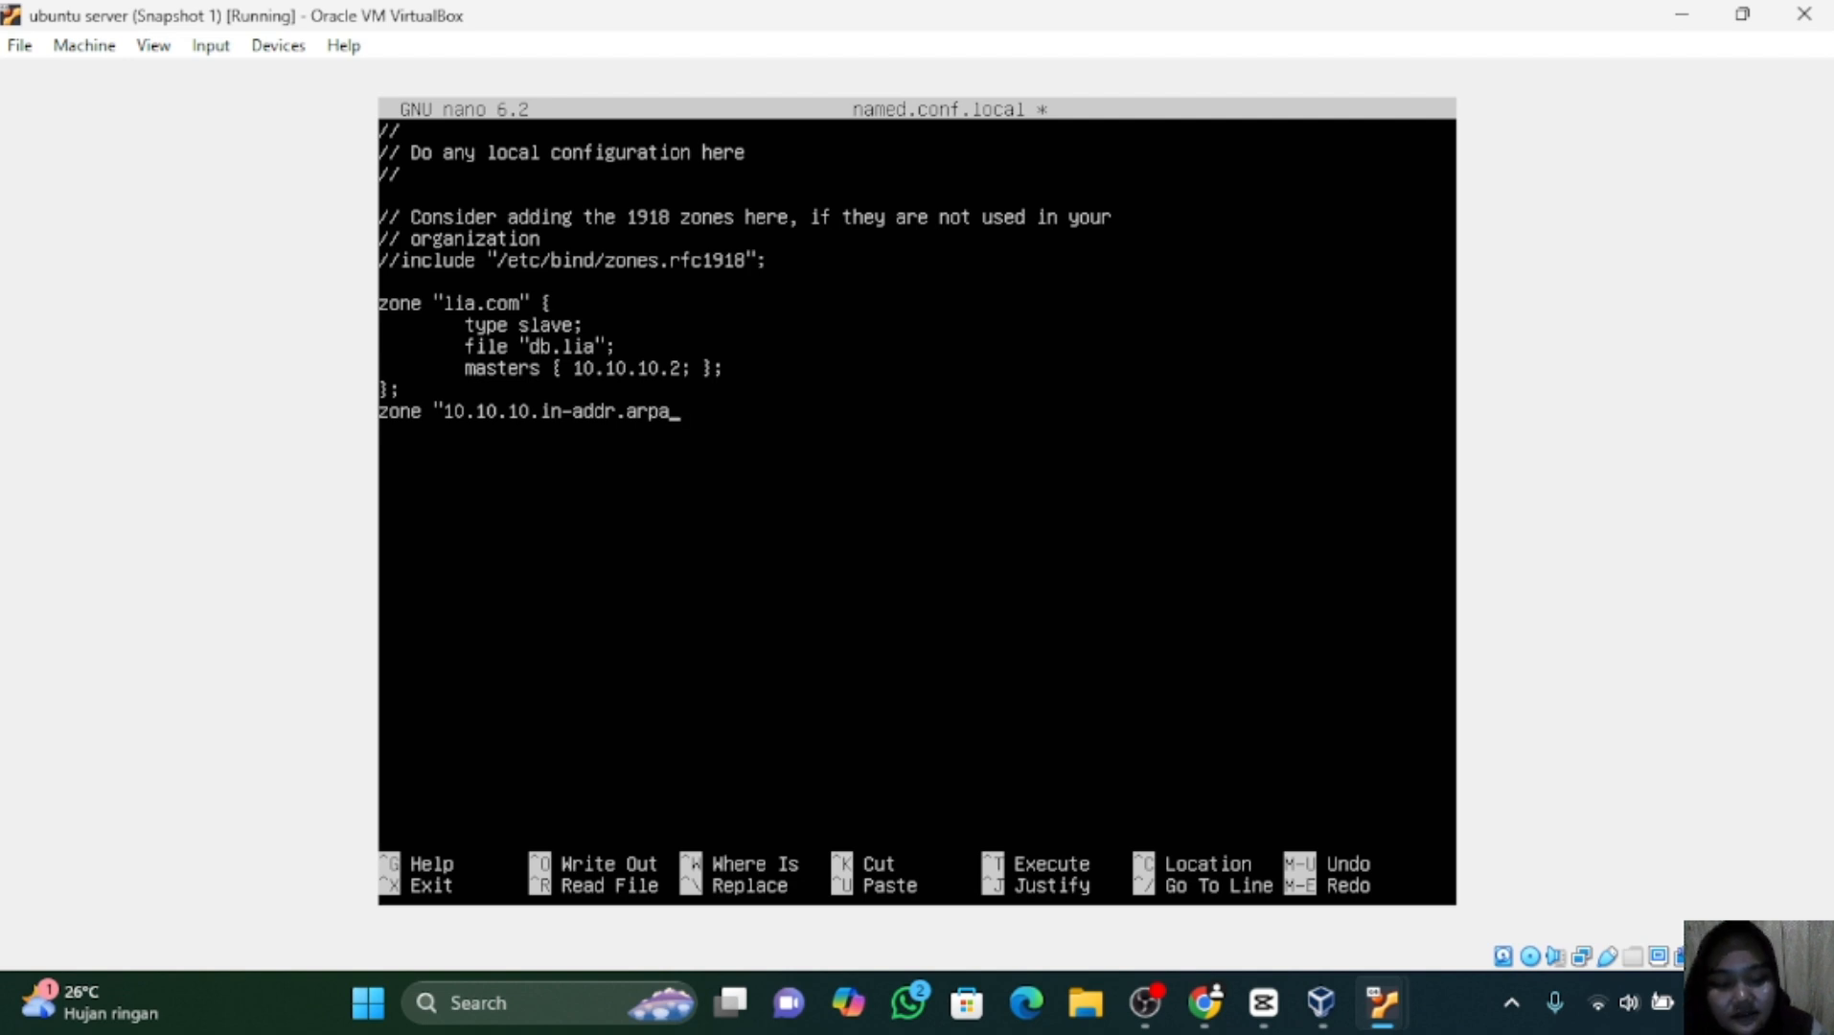
pyautogui.write('"')
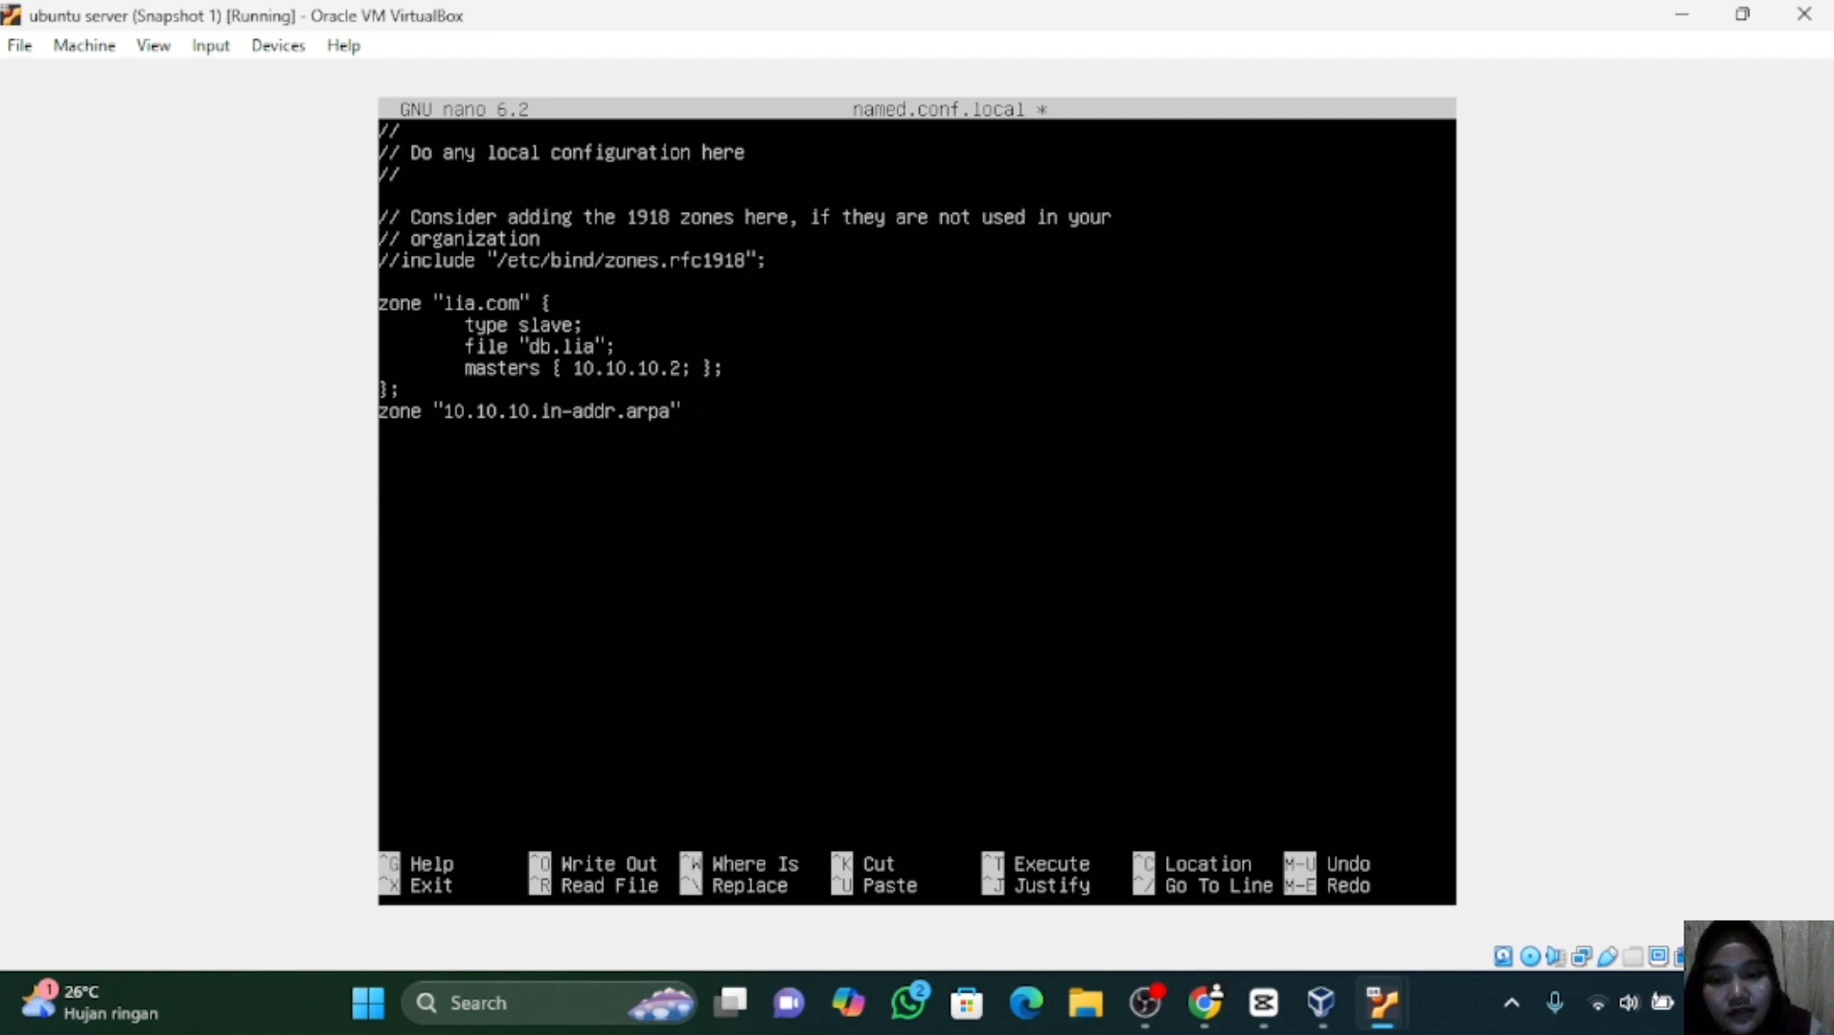
pyautogui.write(' {')
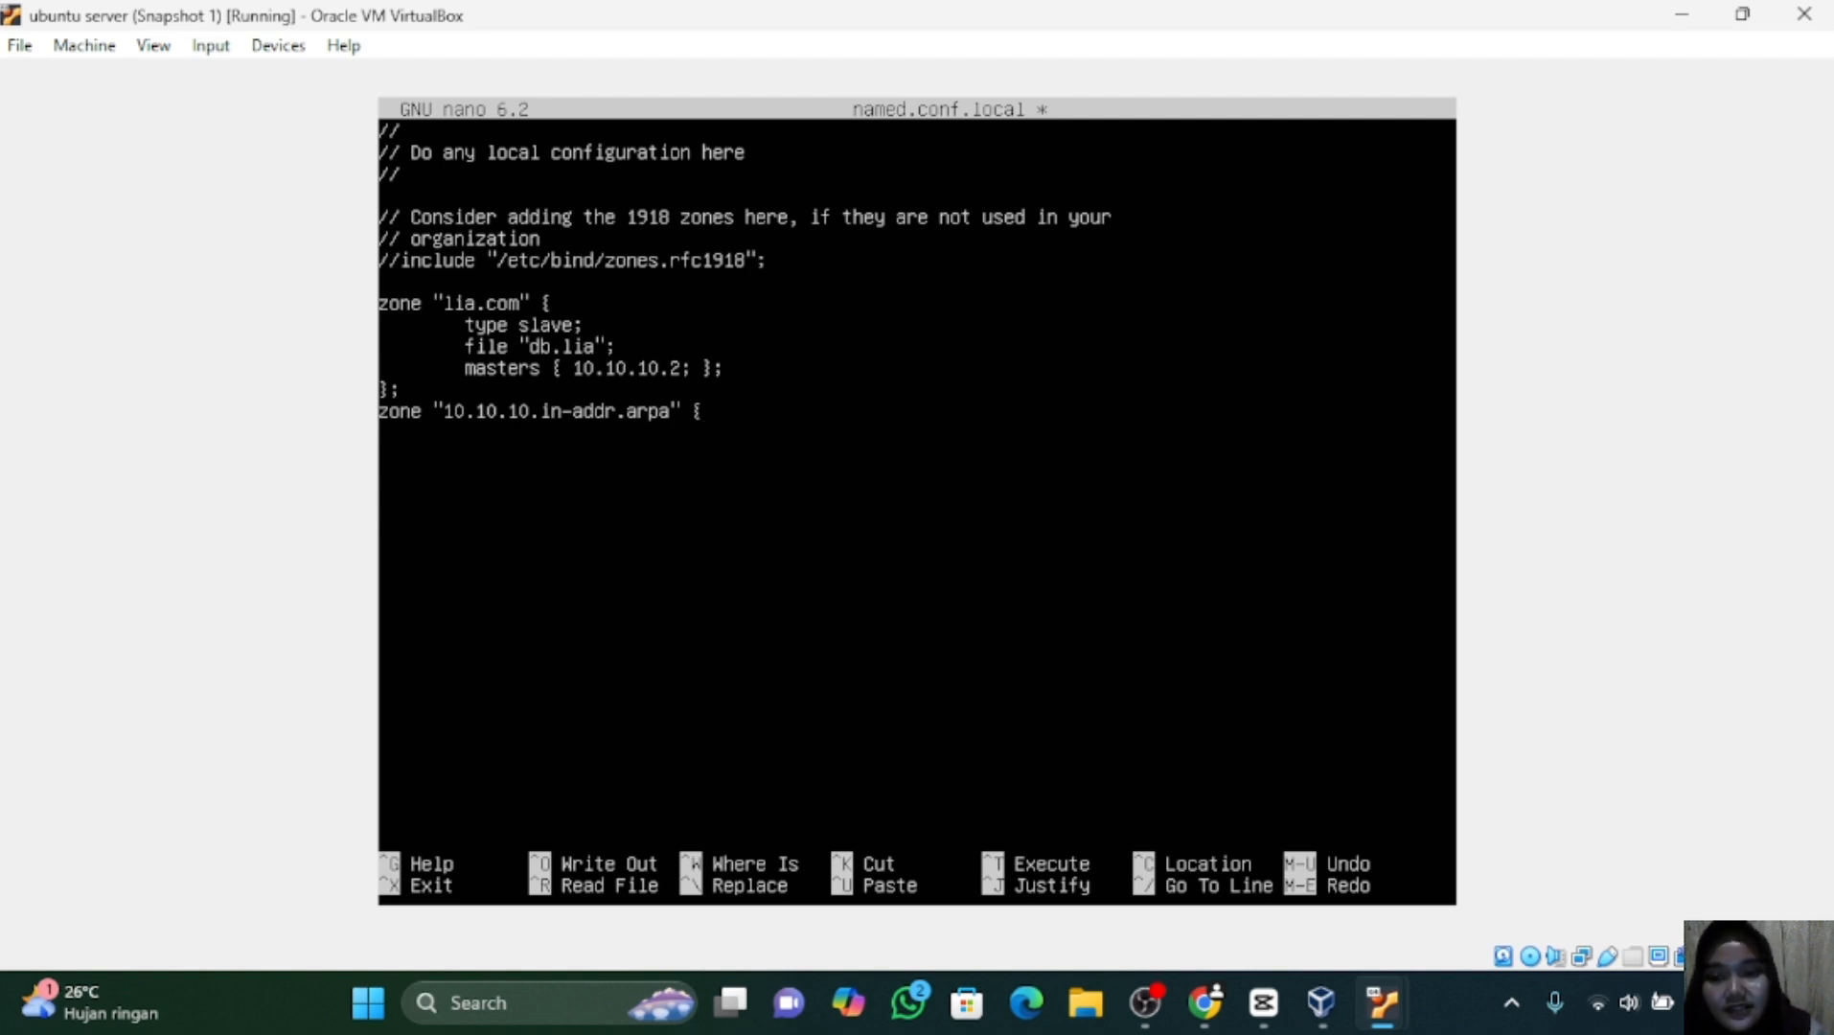
# Add an indented line 'type slave;' inside the 10.10.10.in-addr.arpa zone block.
pyautogui.press('Tab')
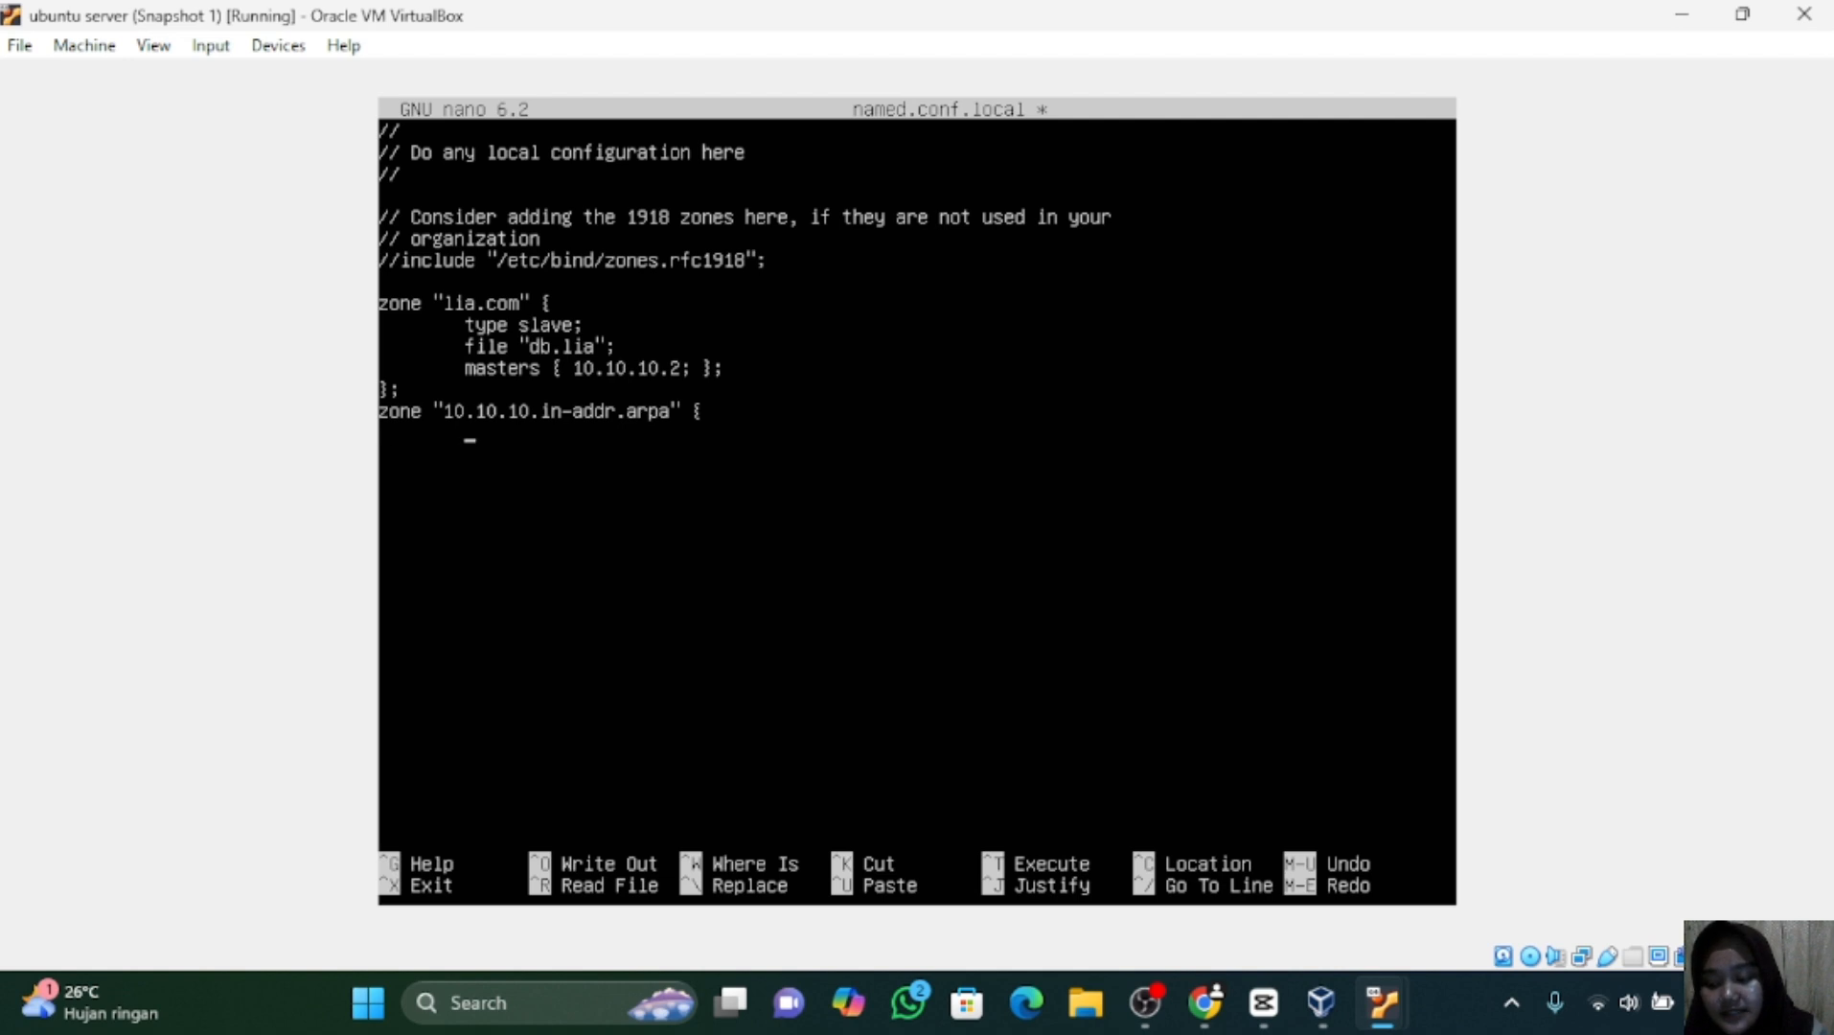
pyautogui.write('t')
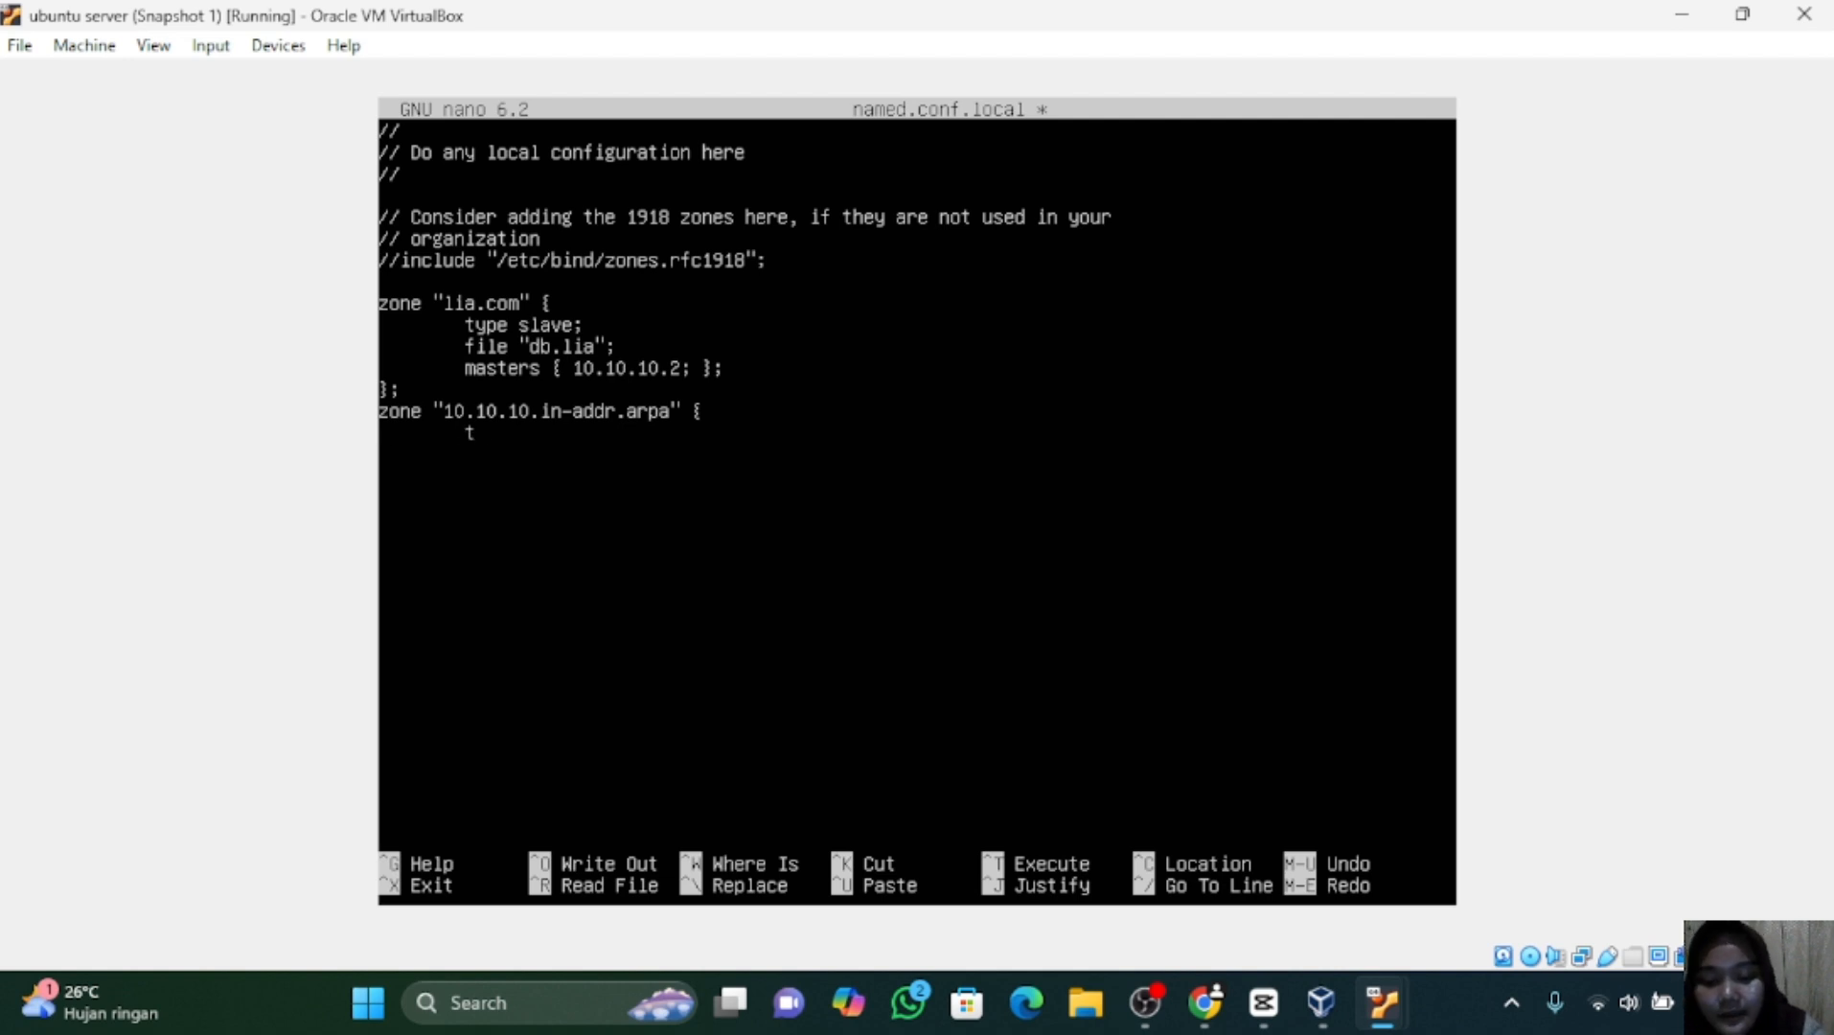
pyautogui.write('ype s')
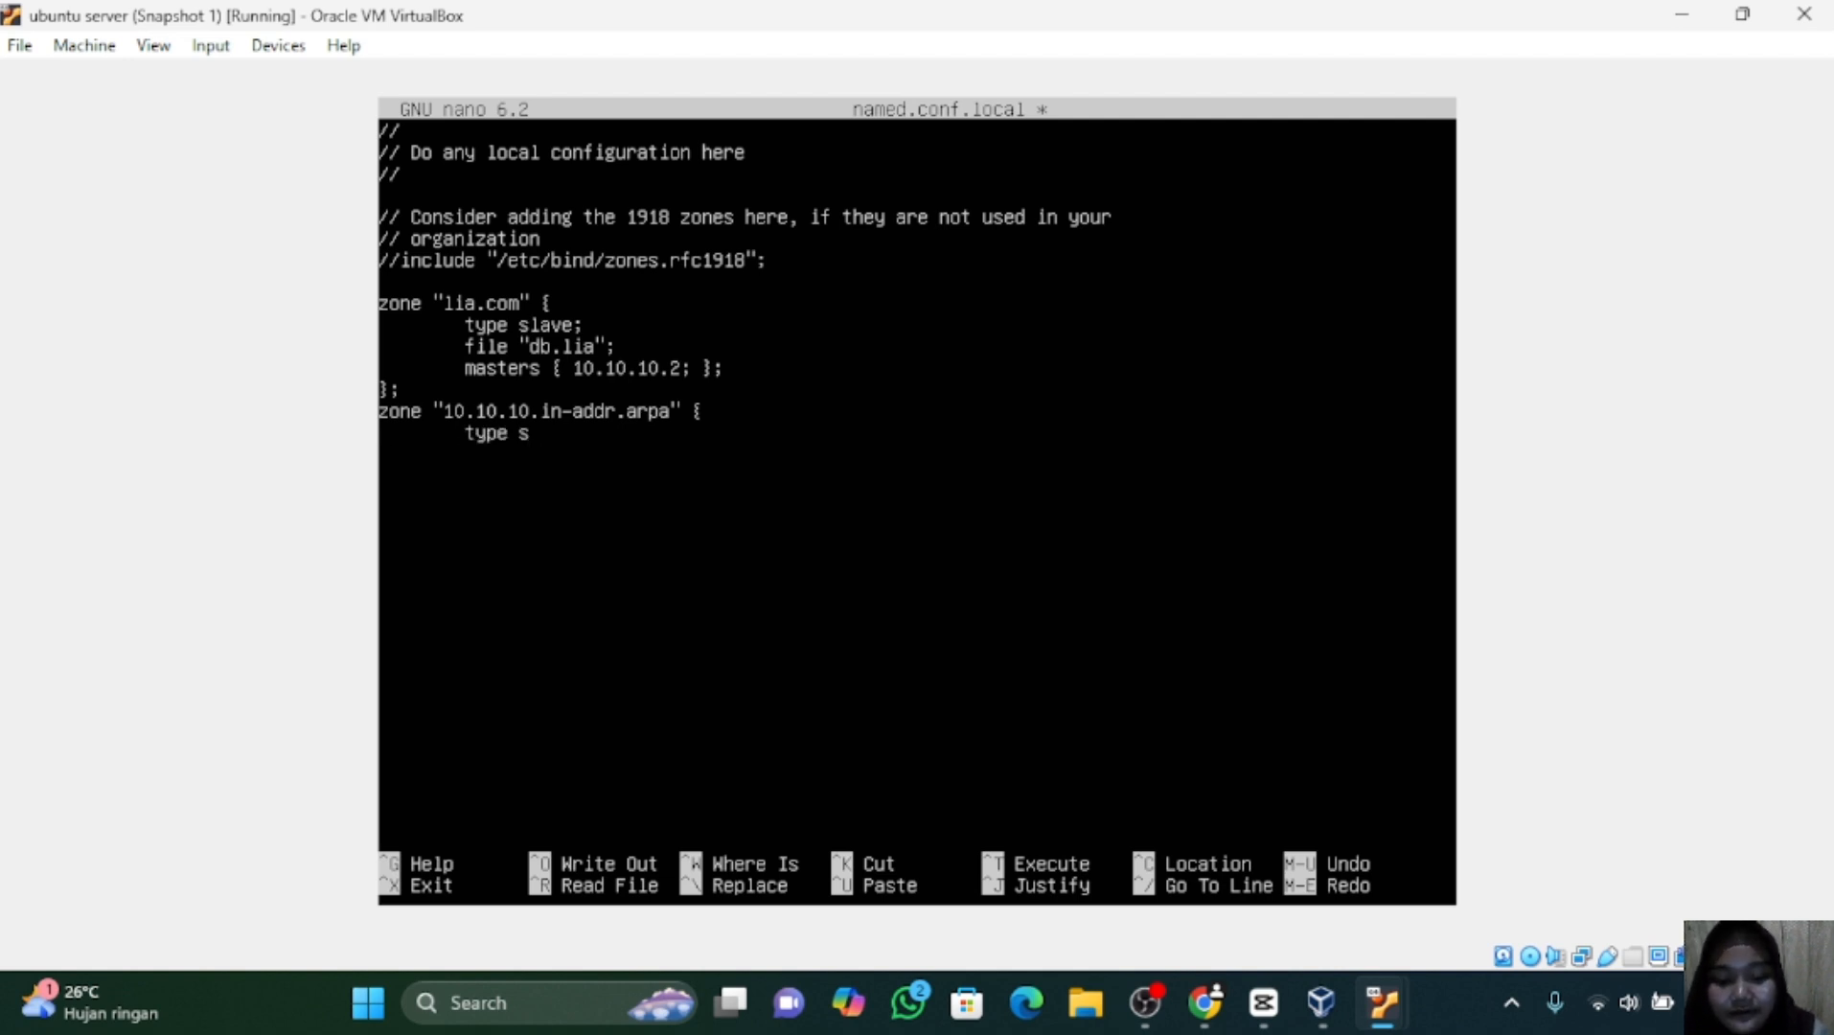
pyautogui.write('lave')
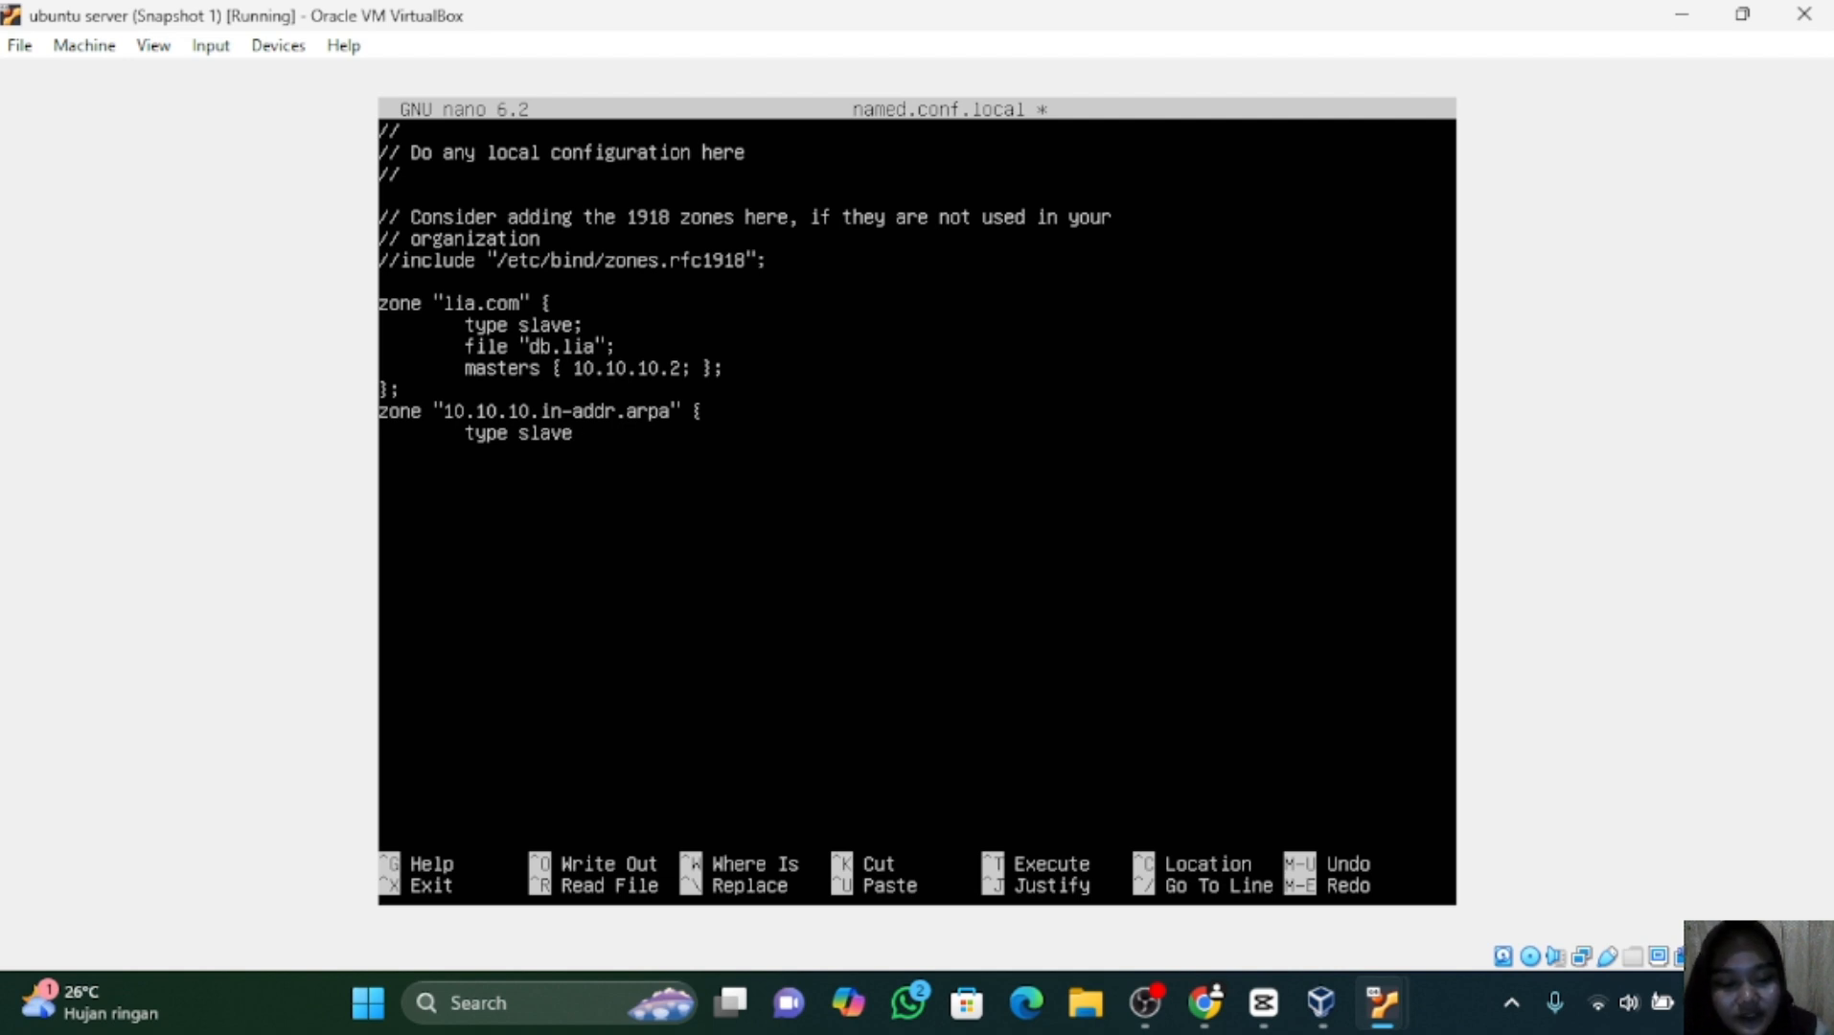
pyautogui.write(';')
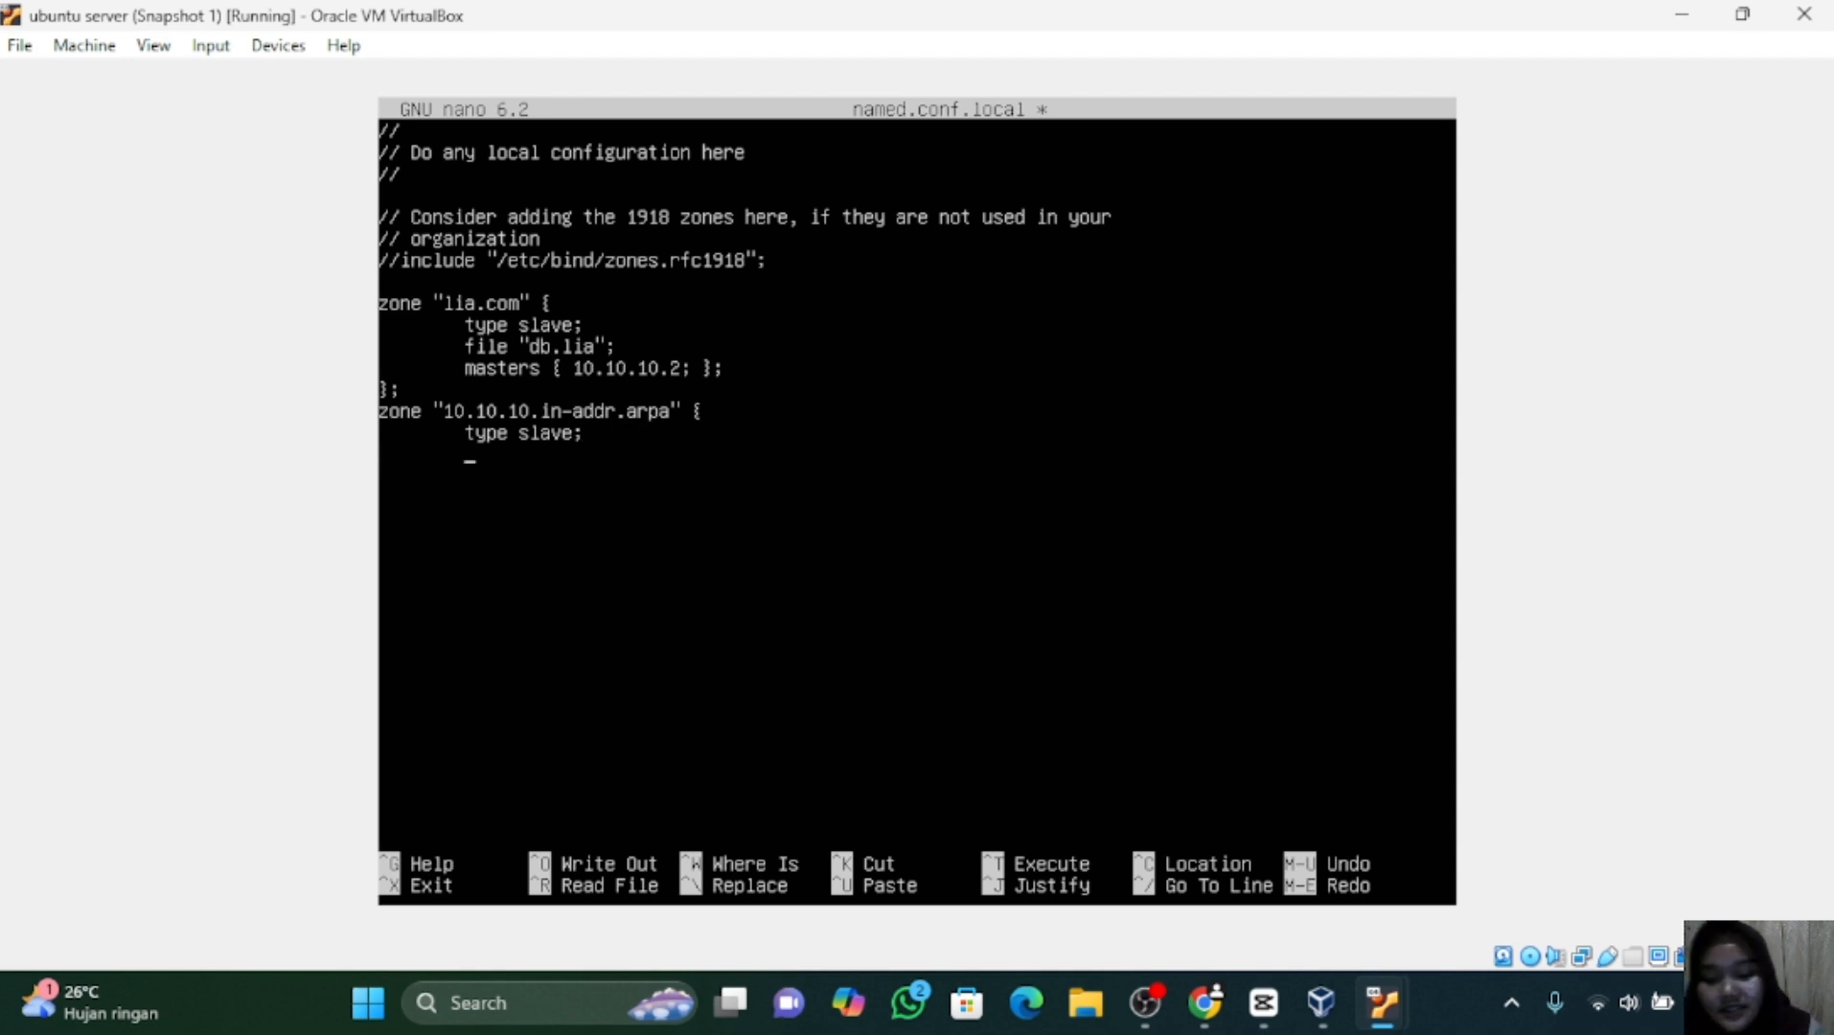
# Add the line 'file "db.10";' beneath the type line in the reverse zone block.
pyautogui.write('file')
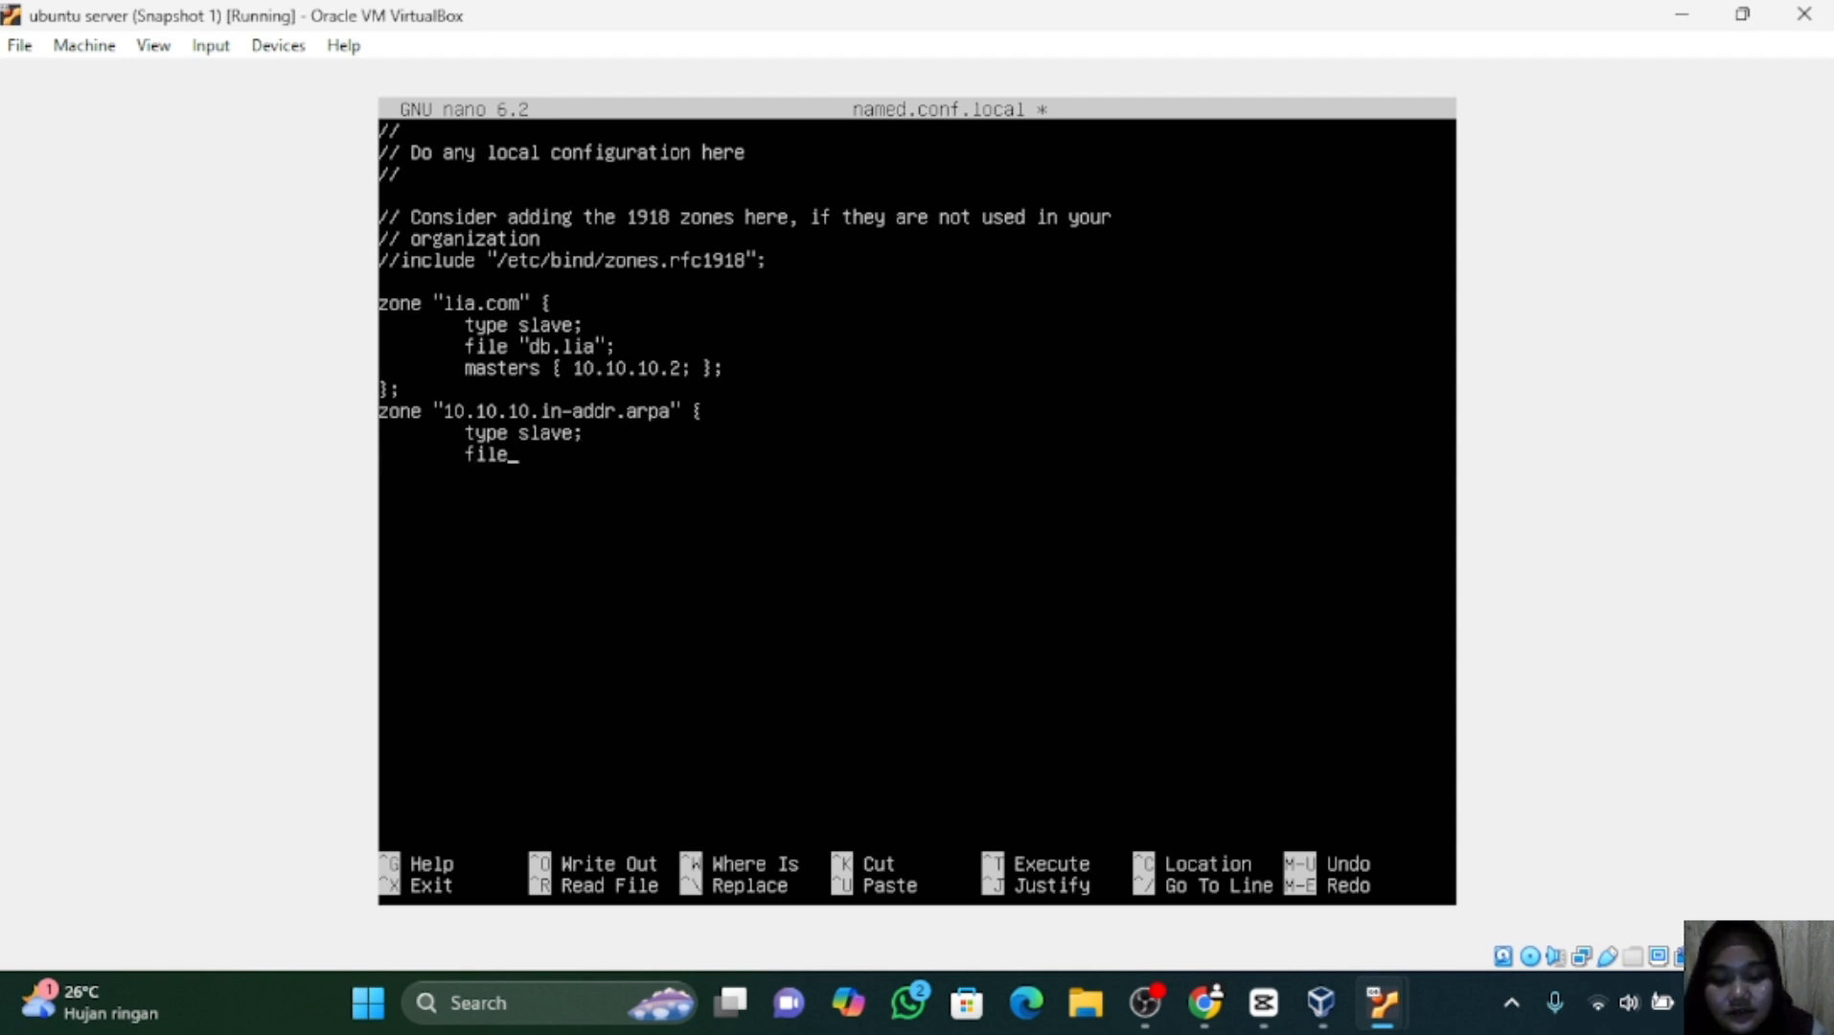
pyautogui.write(' "db')
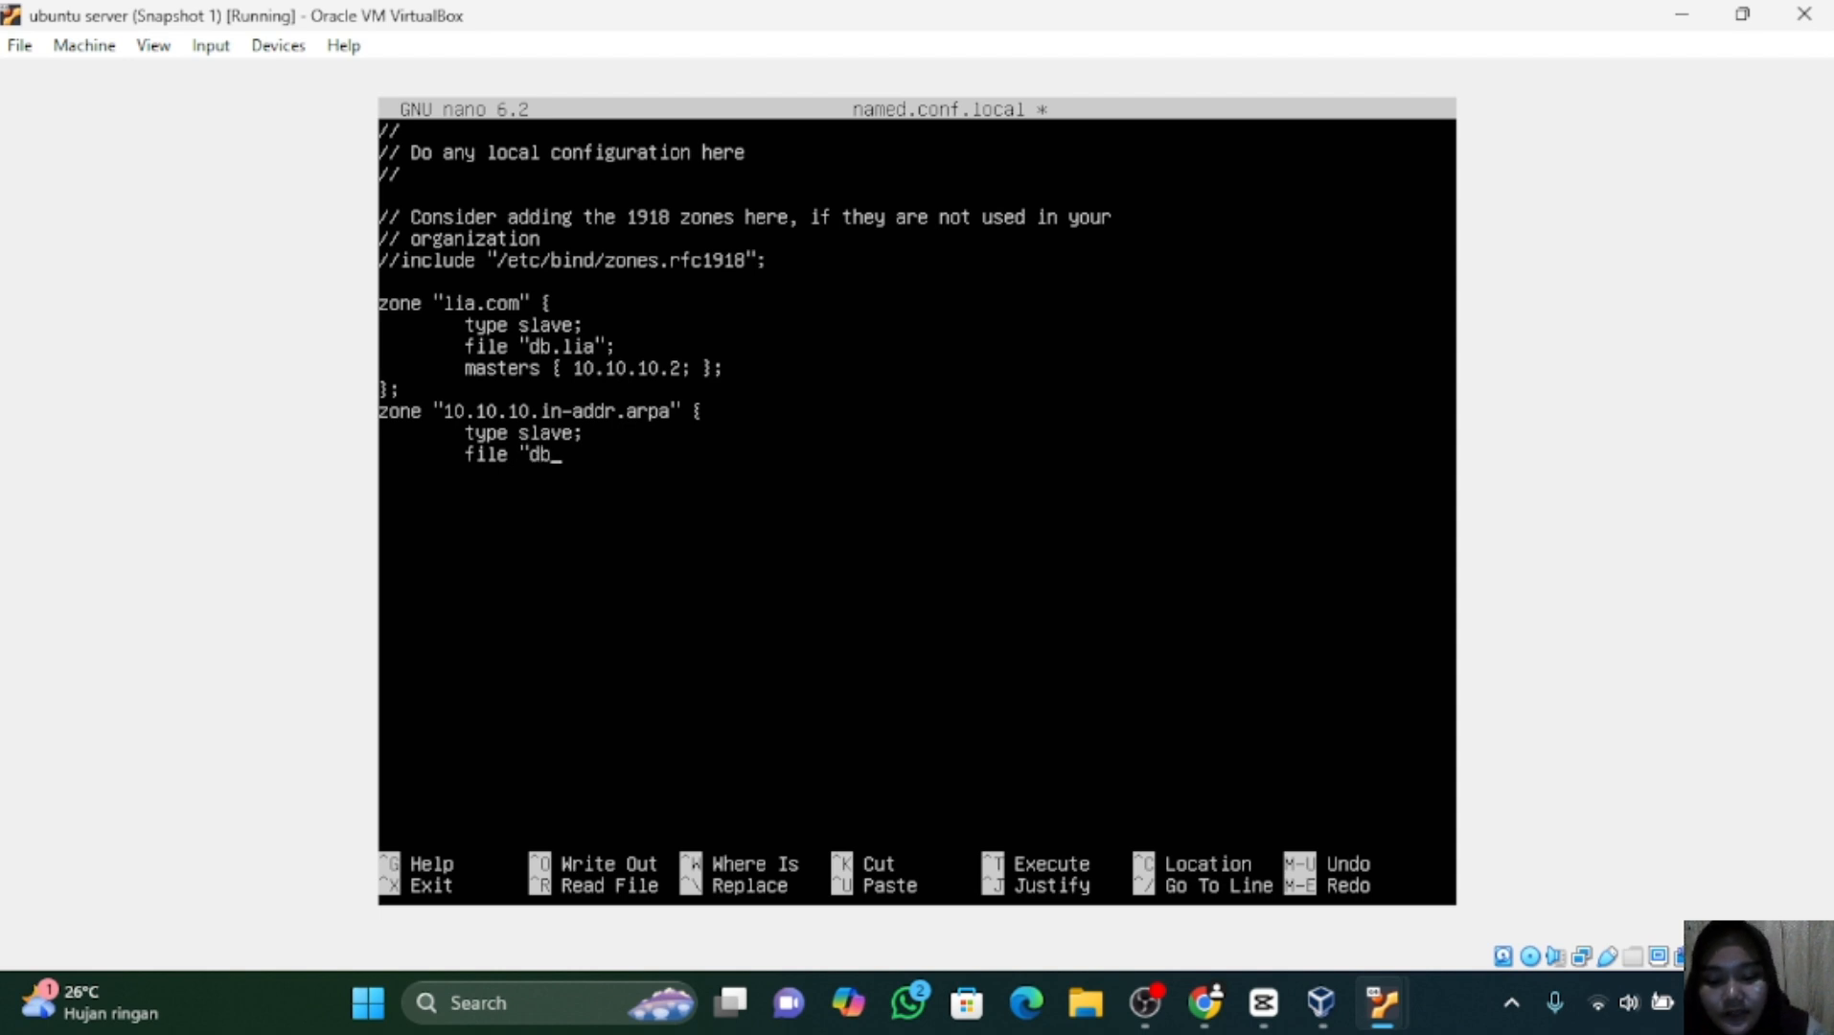
pyautogui.write('.10')
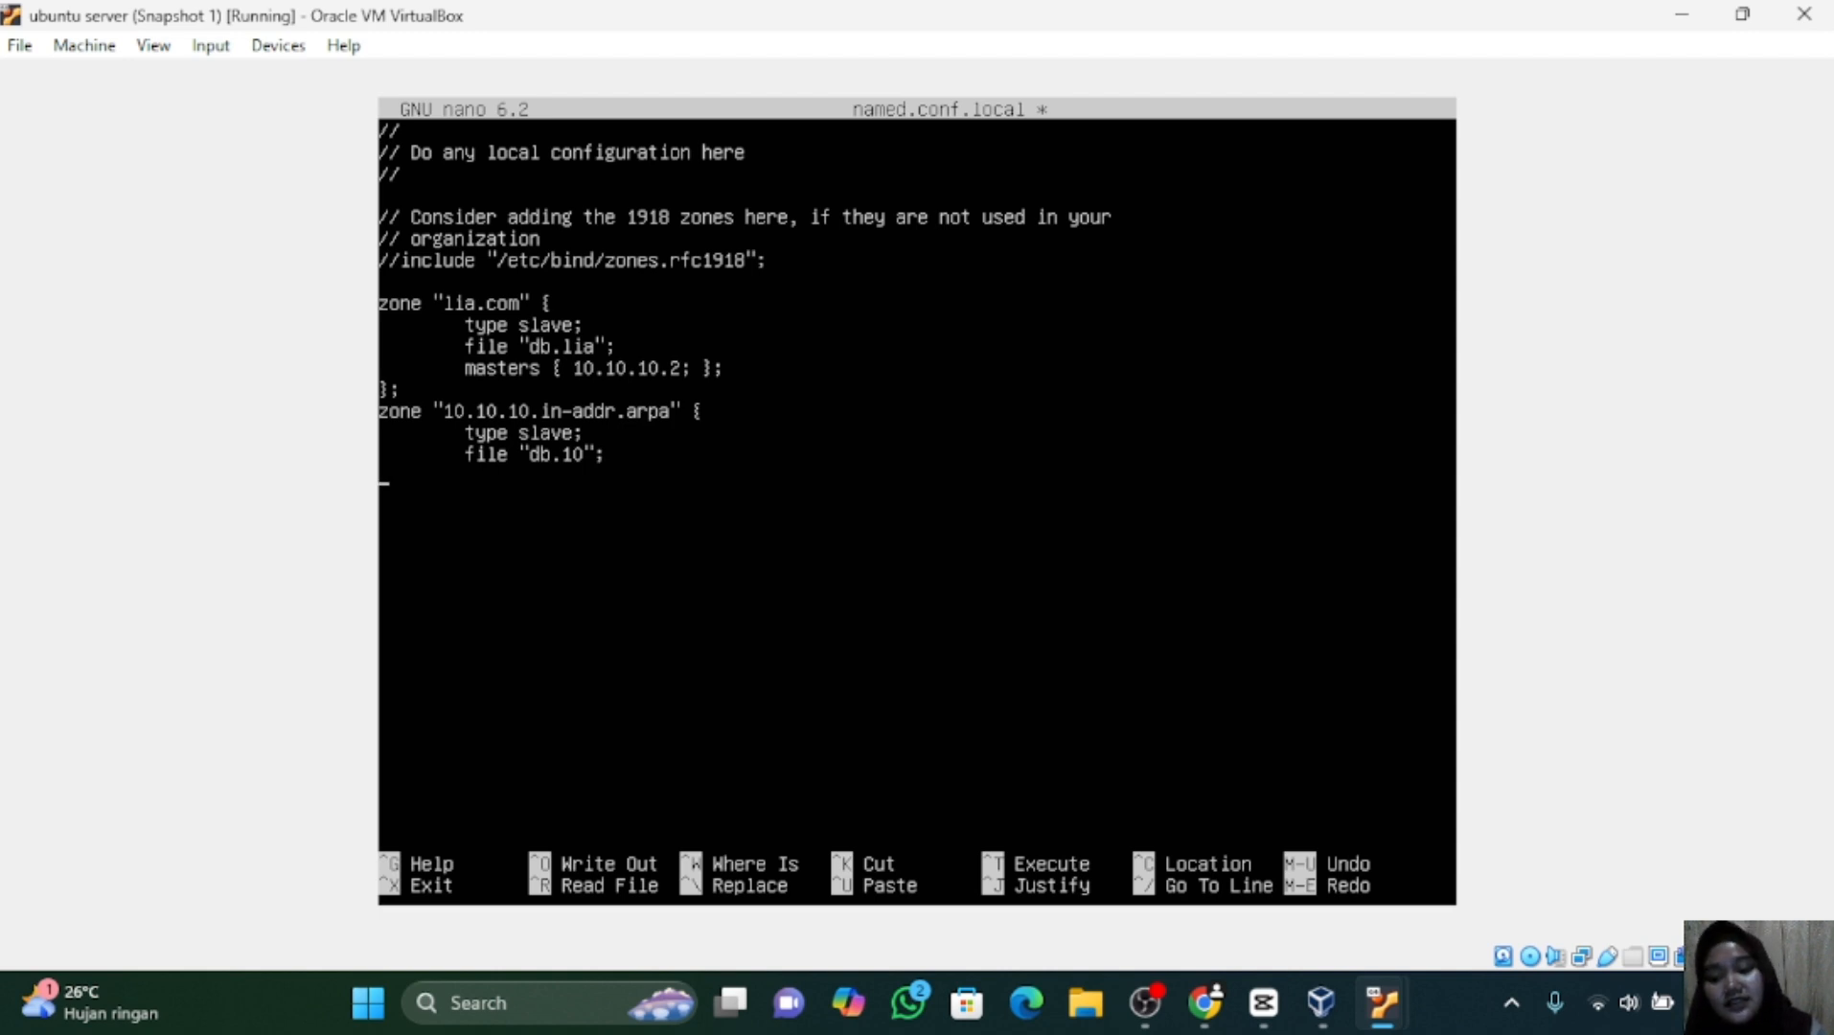
# Add an indented line 'masters { 10.10.10.2; };' to the reverse zone and close the block with a brace and semicolon.
pyautogui.write('ma')
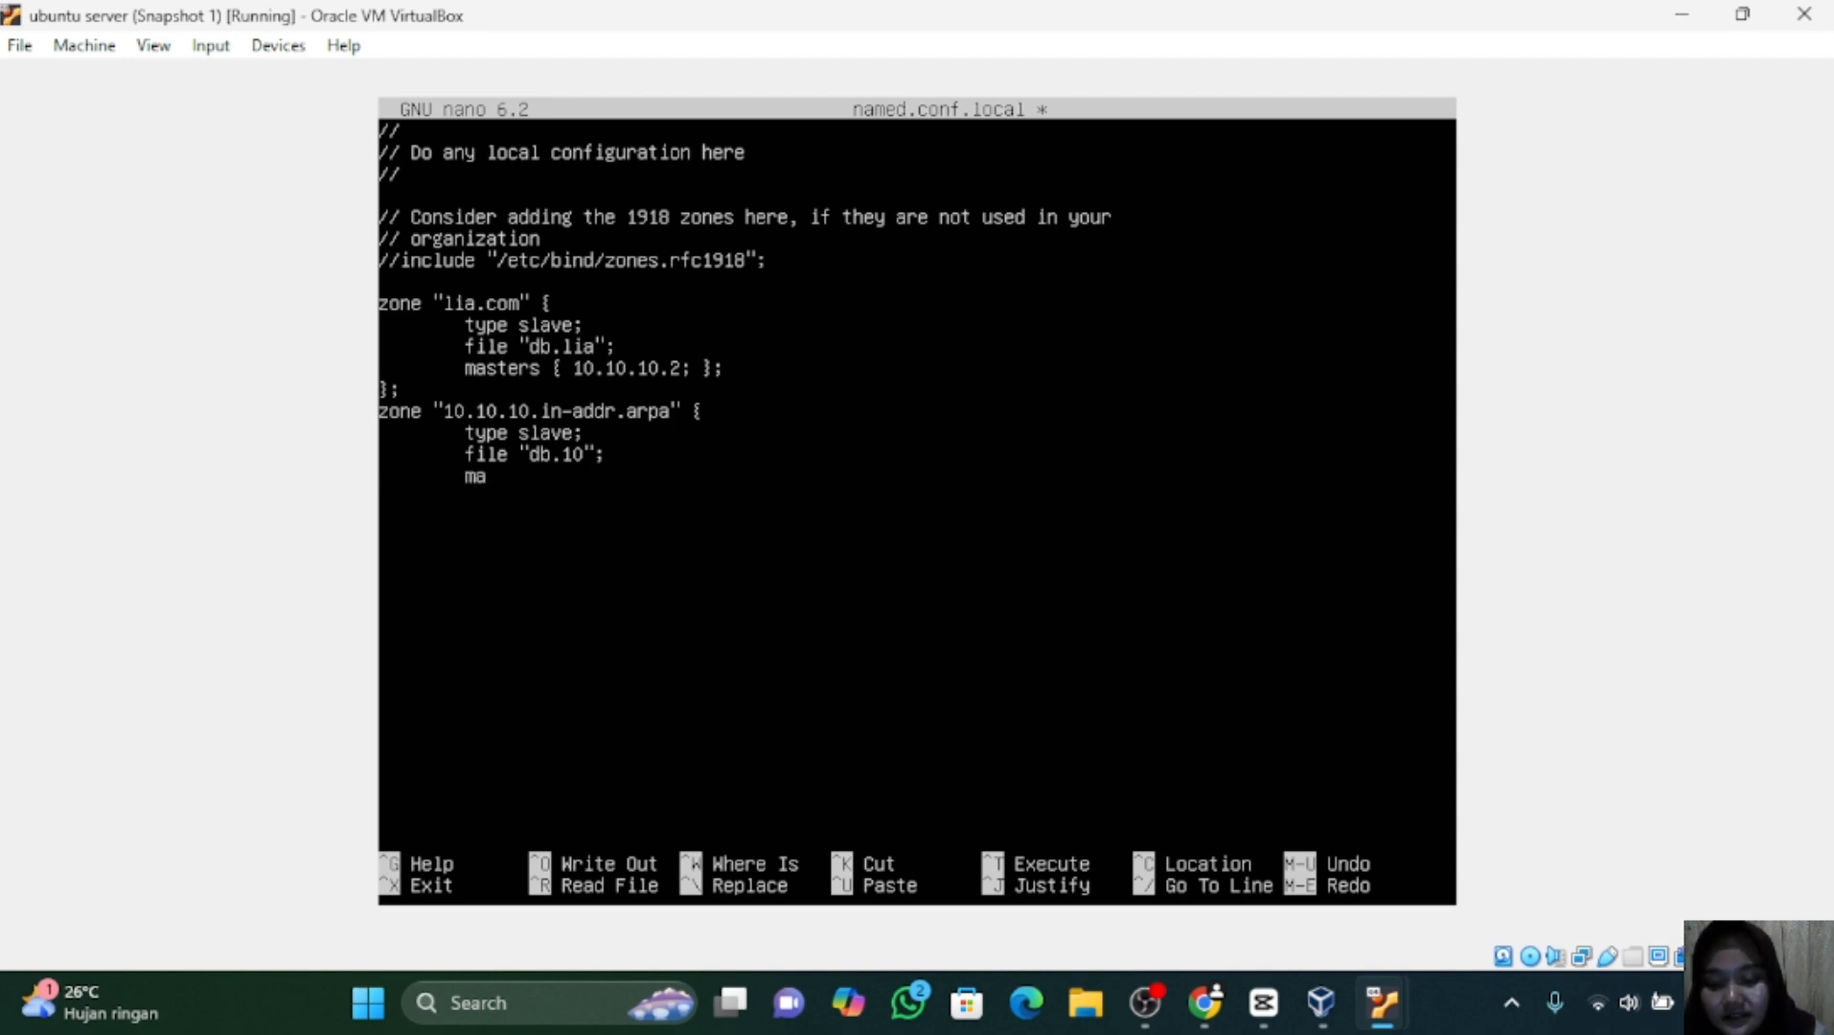
pyautogui.write('sters ')
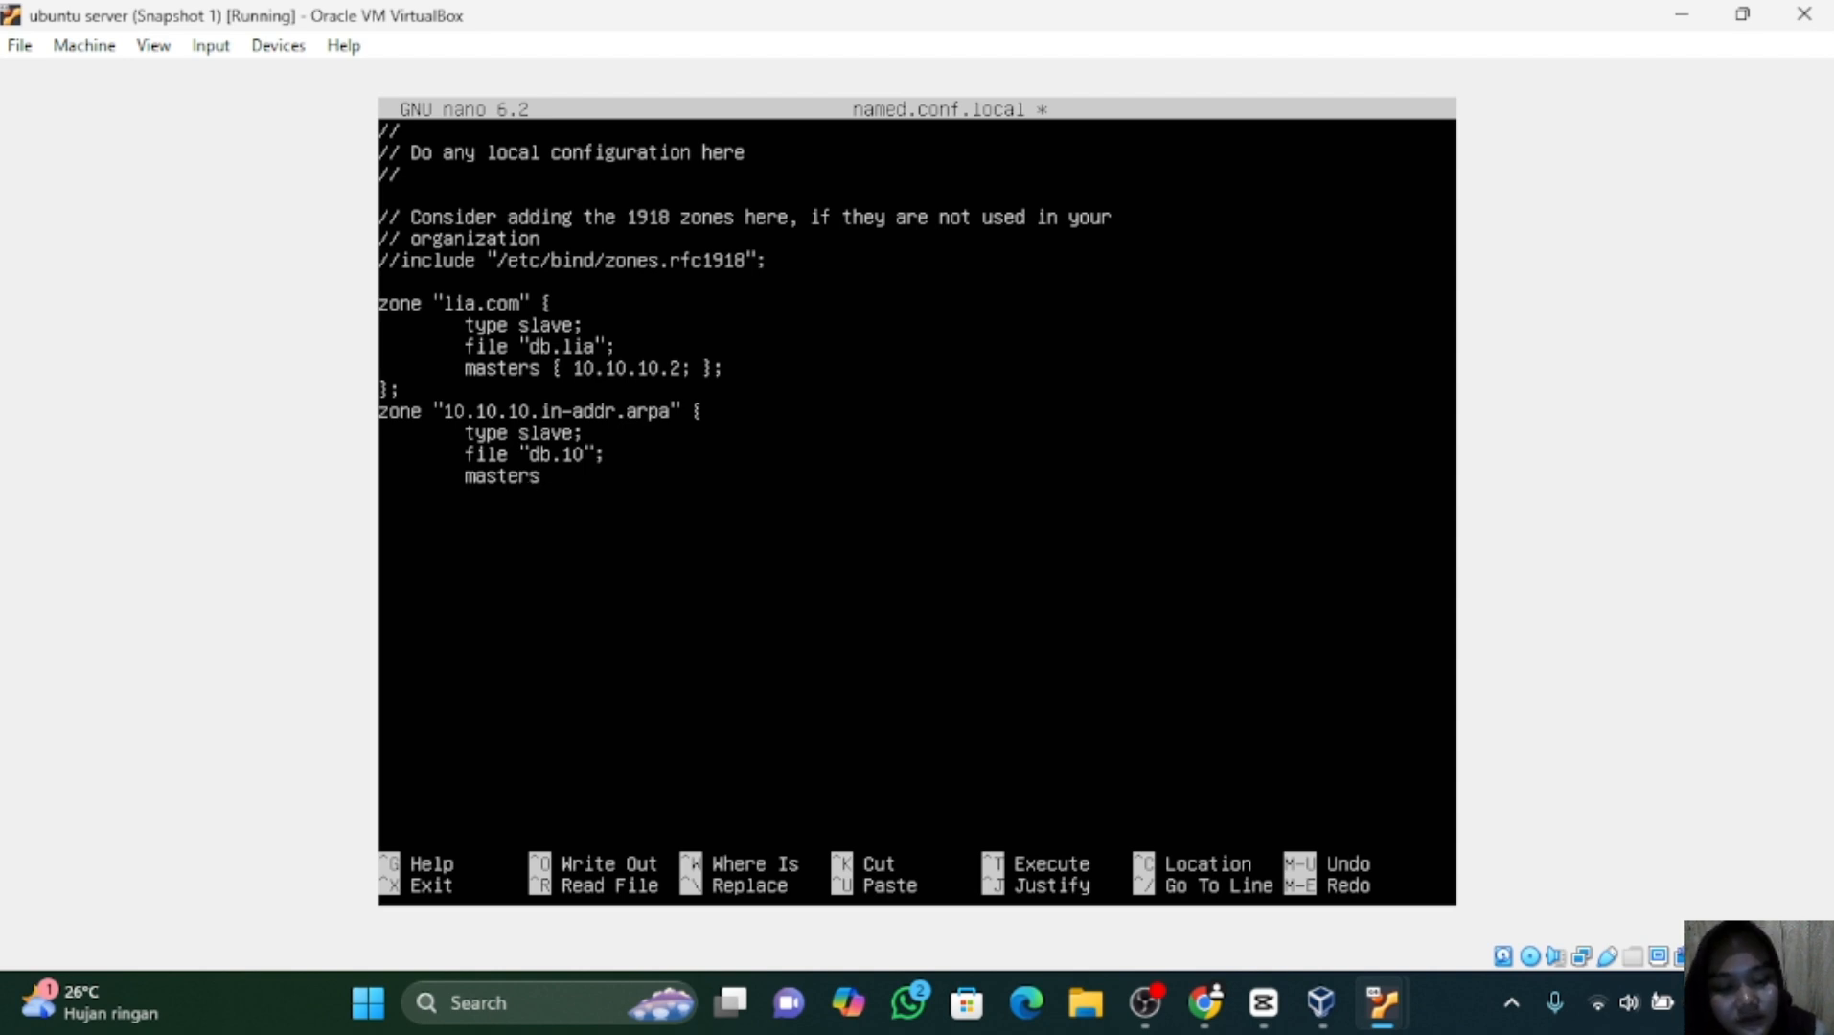
pyautogui.write('{')
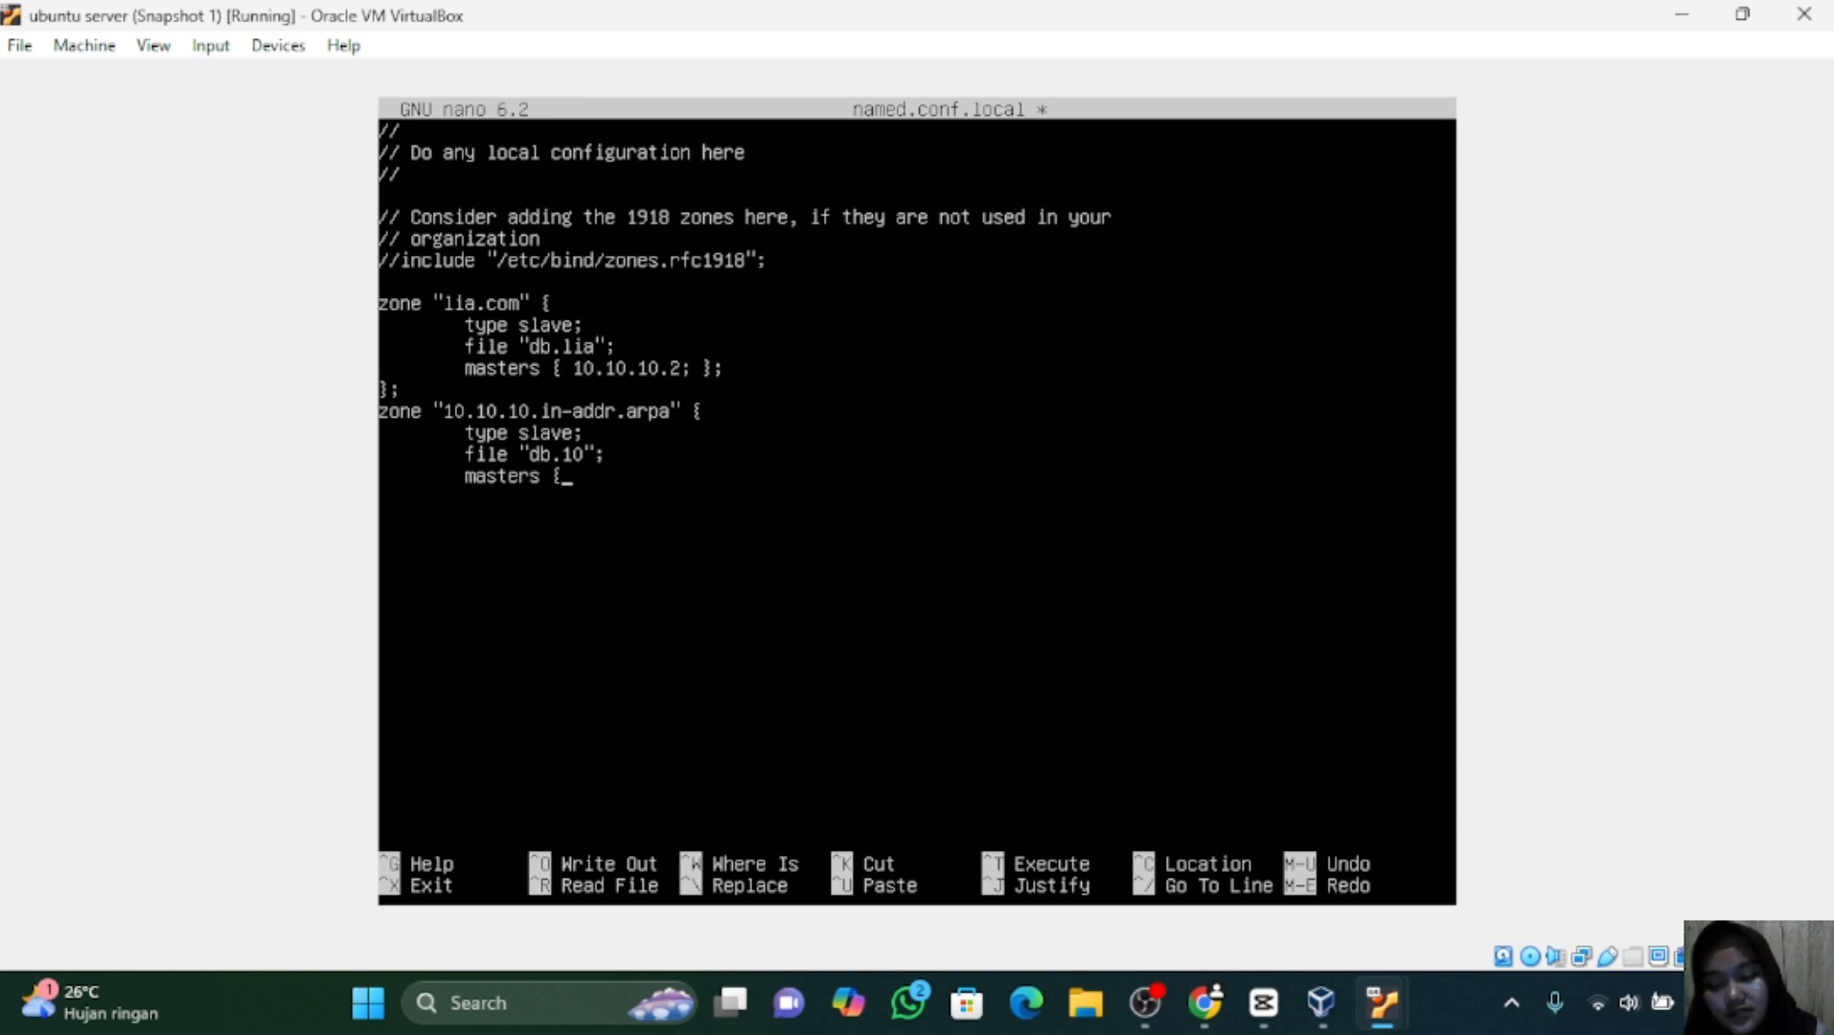
pyautogui.write(' 1')
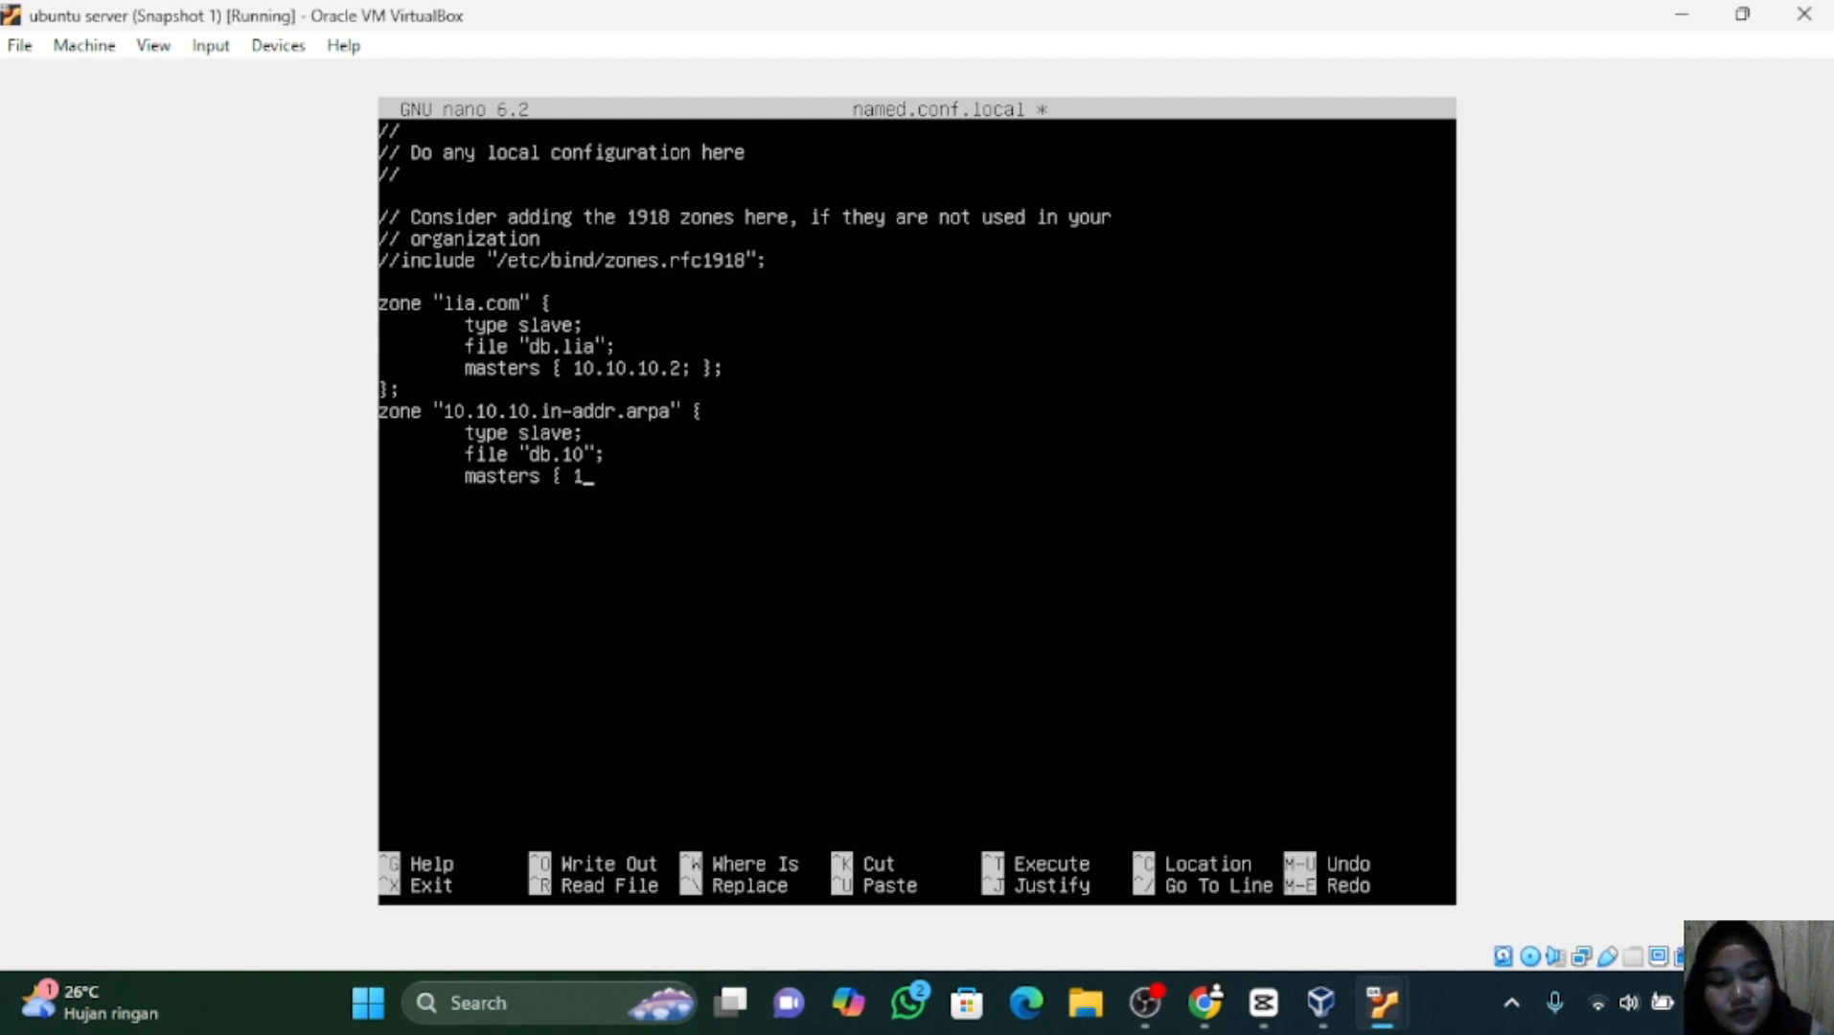
pyautogui.write('0.10.10.2')
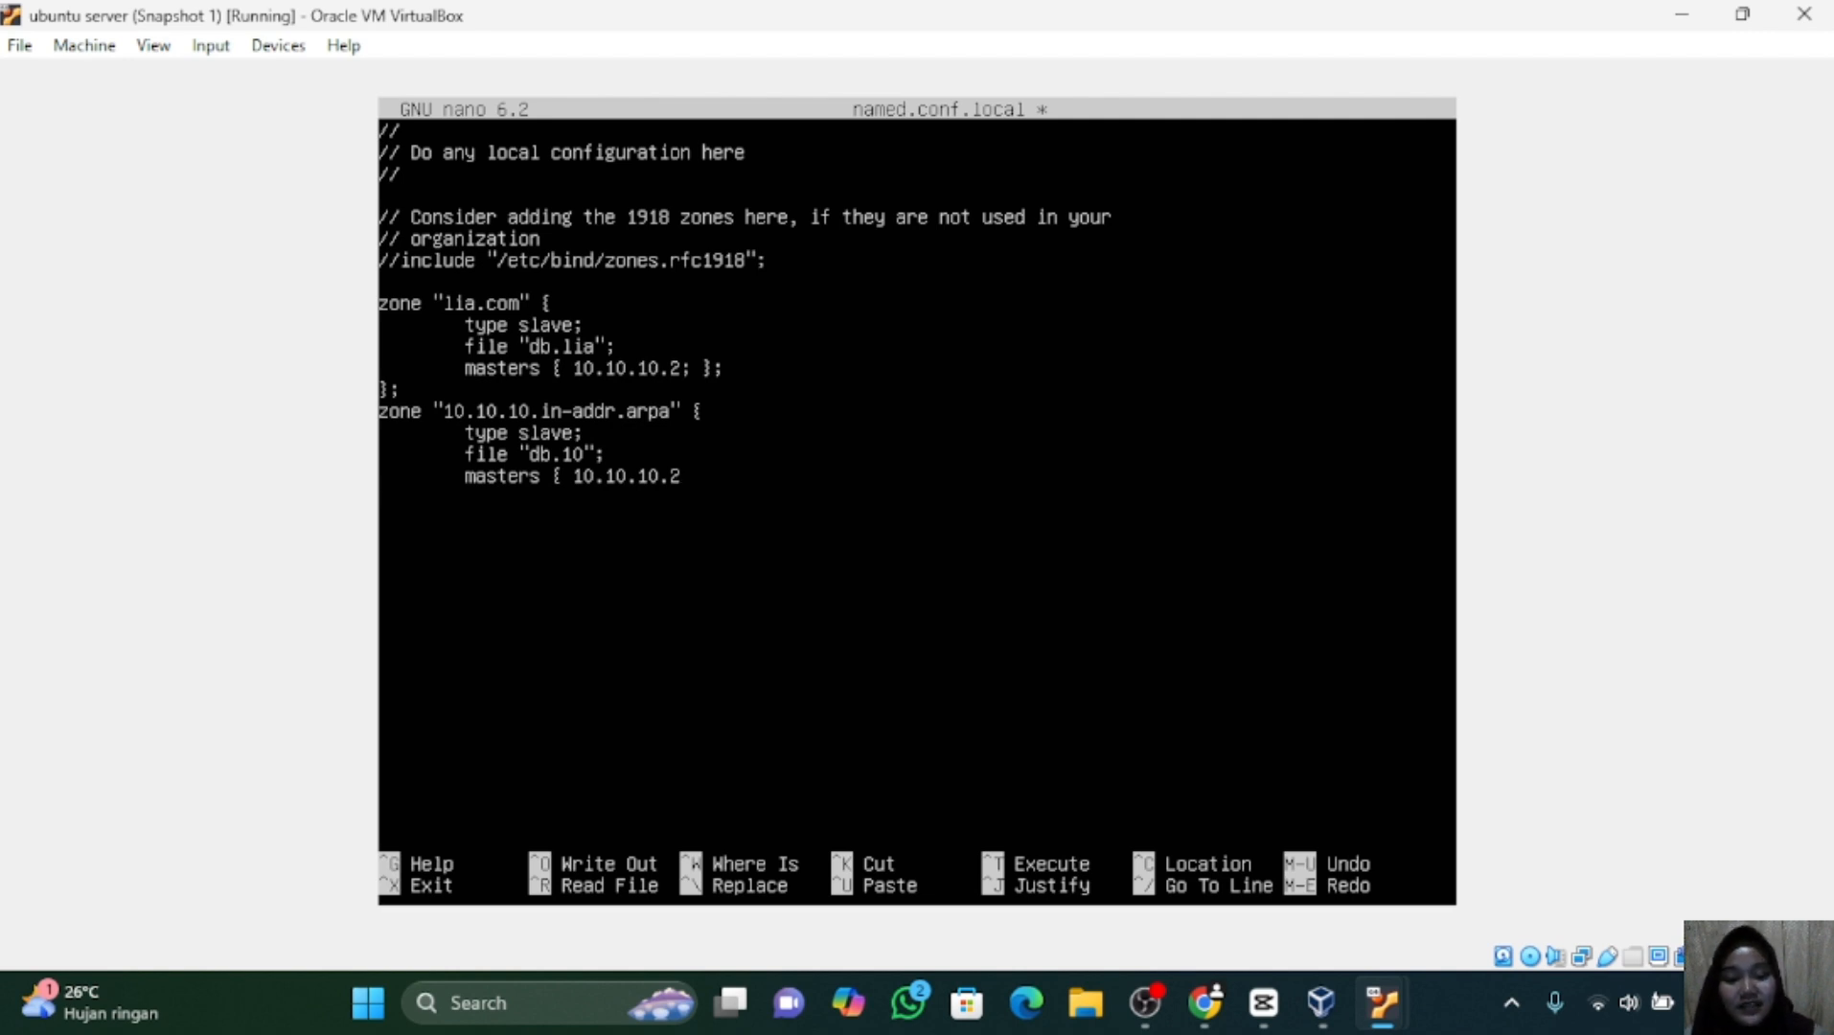
pyautogui.write(';')
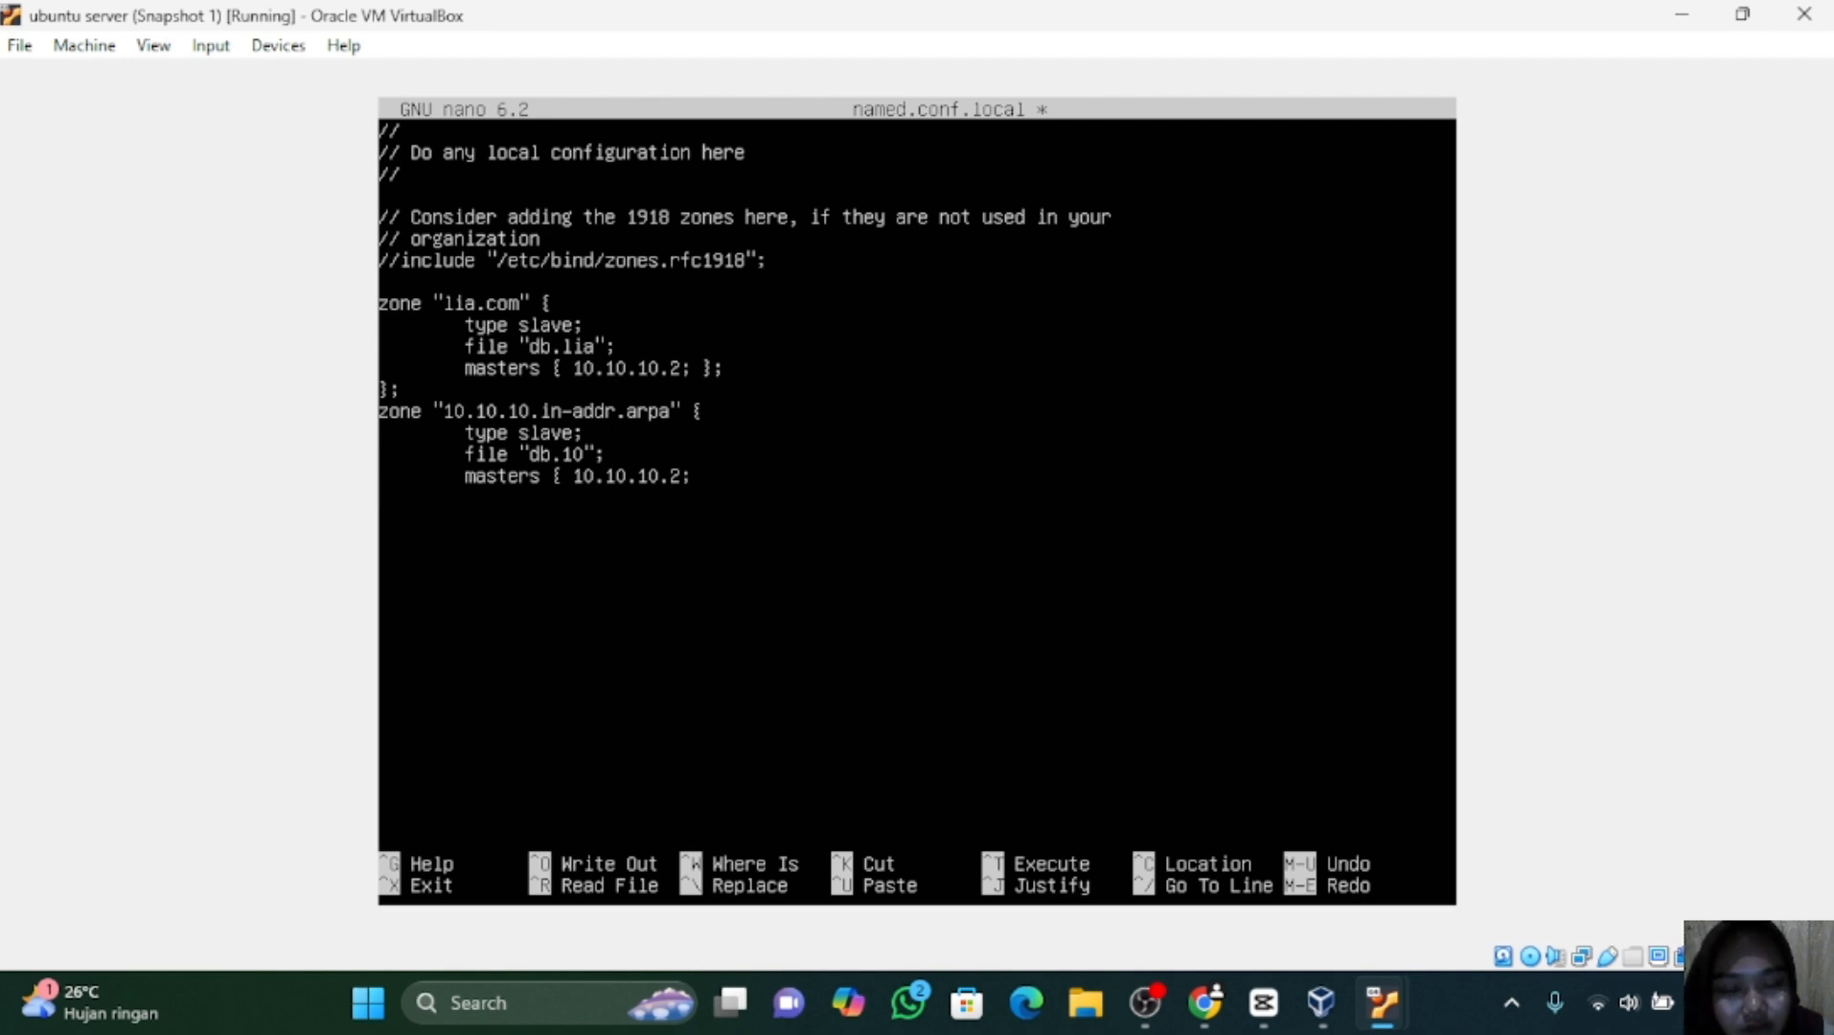
pyautogui.write('};')
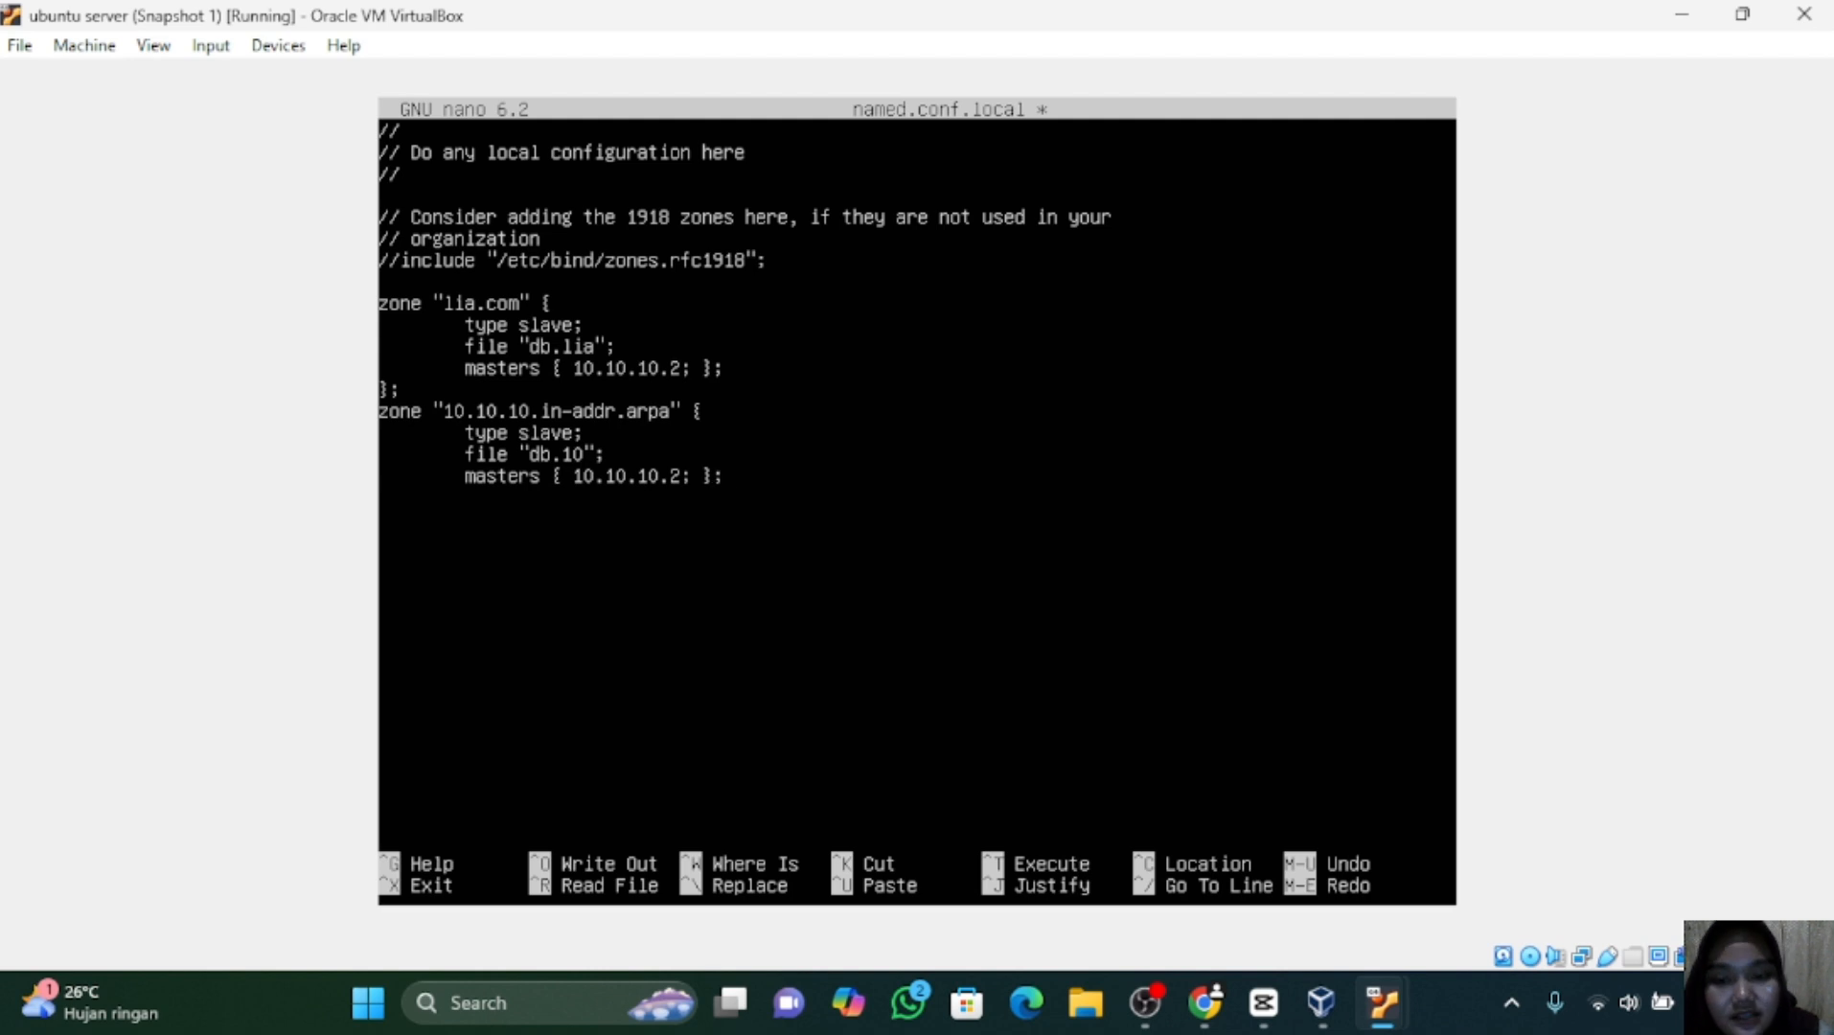
pyautogui.press('Return')
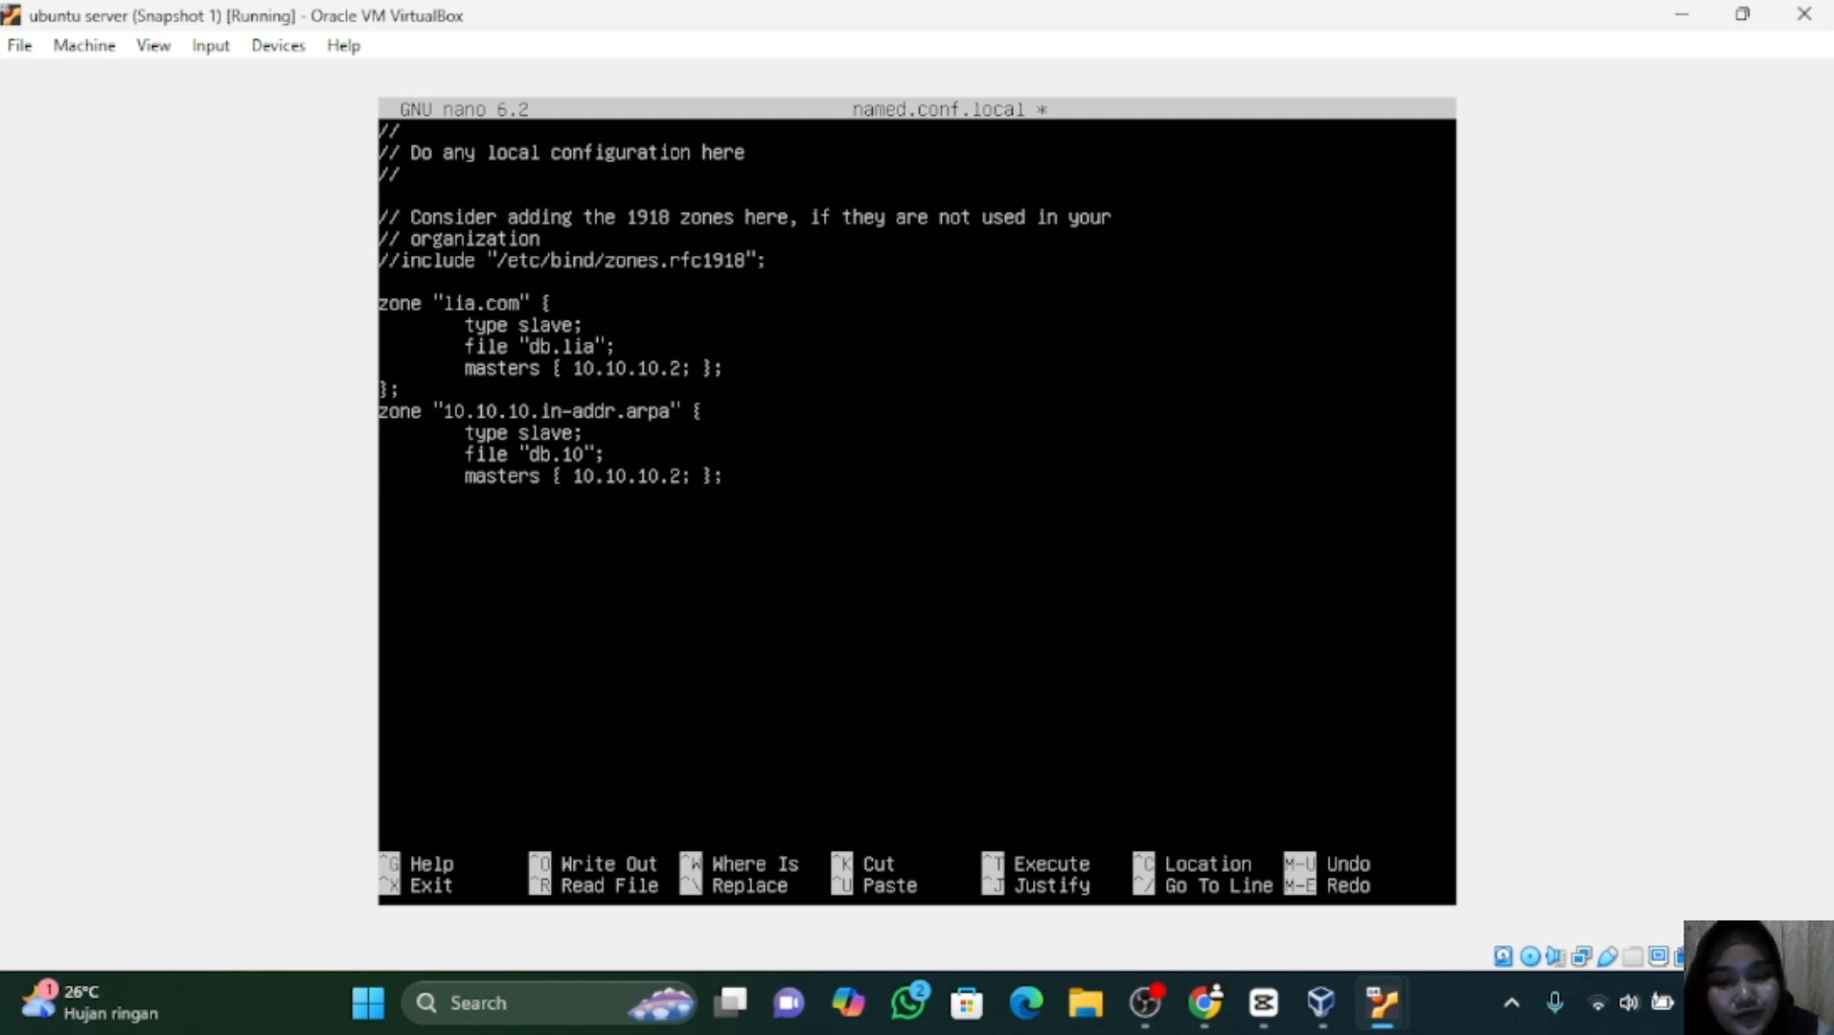
pyautogui.write('};')
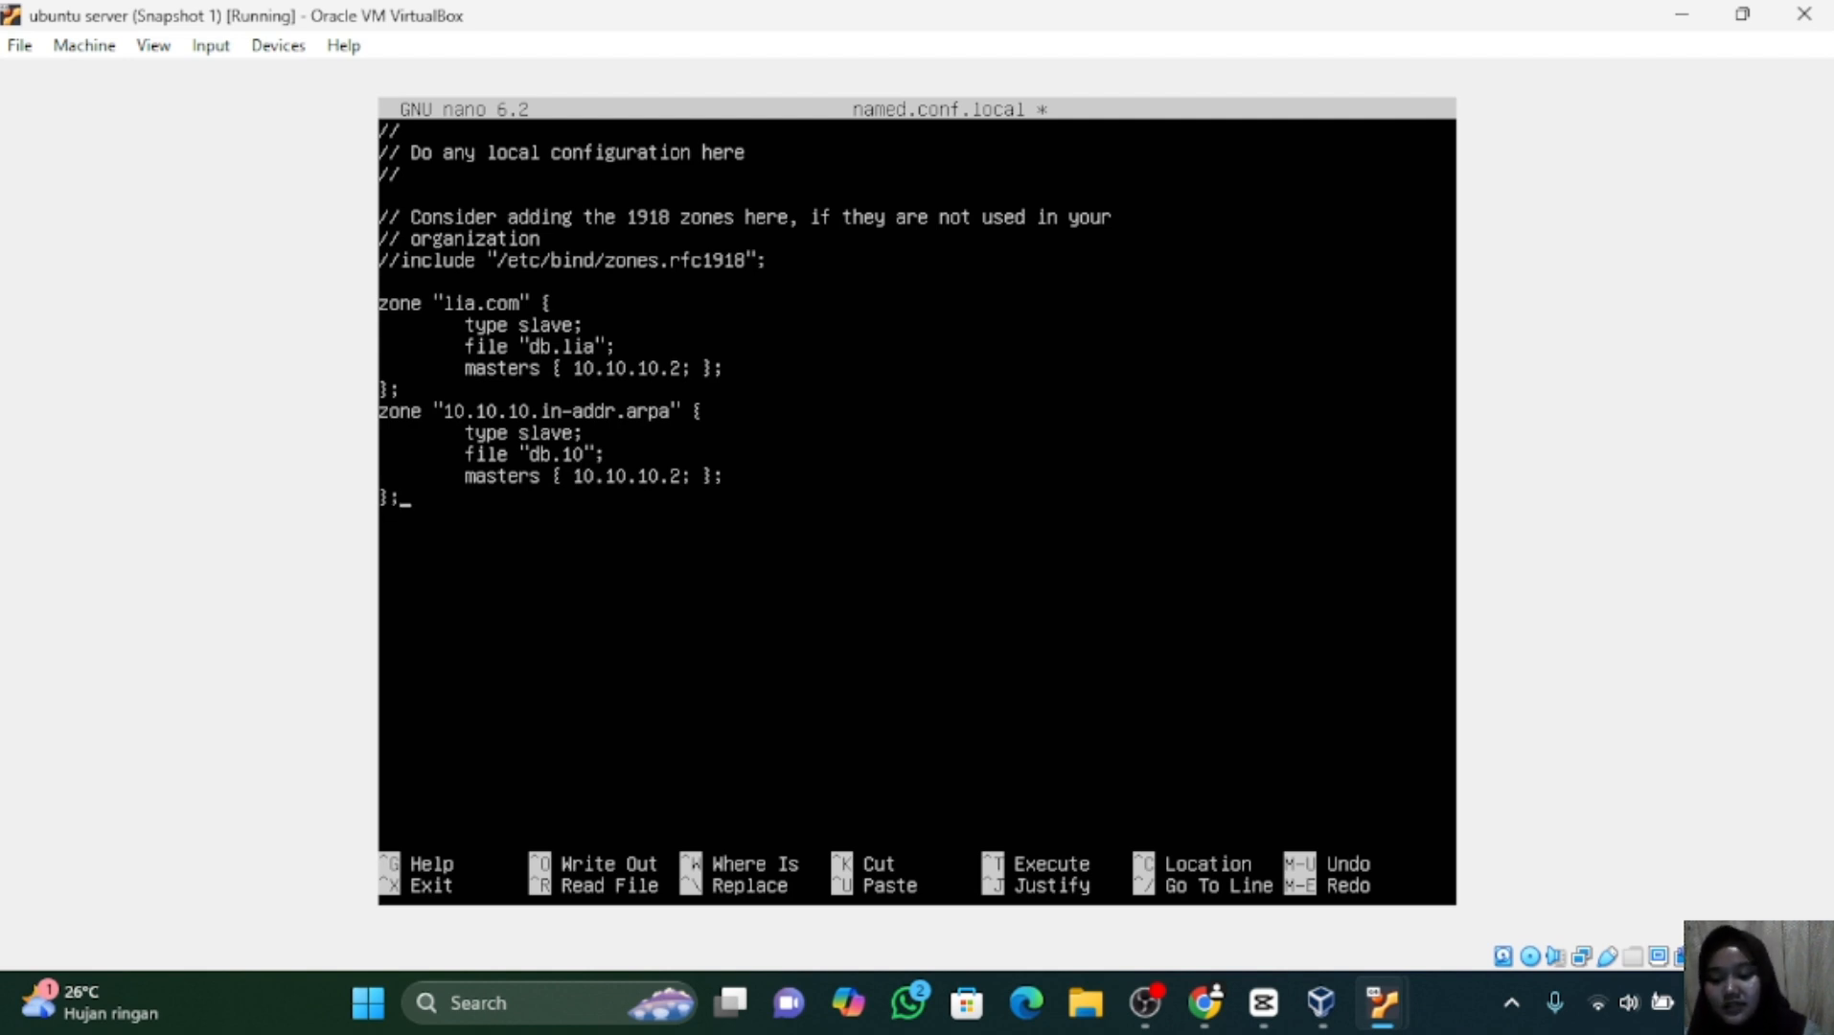
# Save named.conf.local under its existing name and exit the editor to the shell.
pyautogui.hotkey('ctrl', 'x')
pyautogui.press('y')
pyautogui.press('Return')
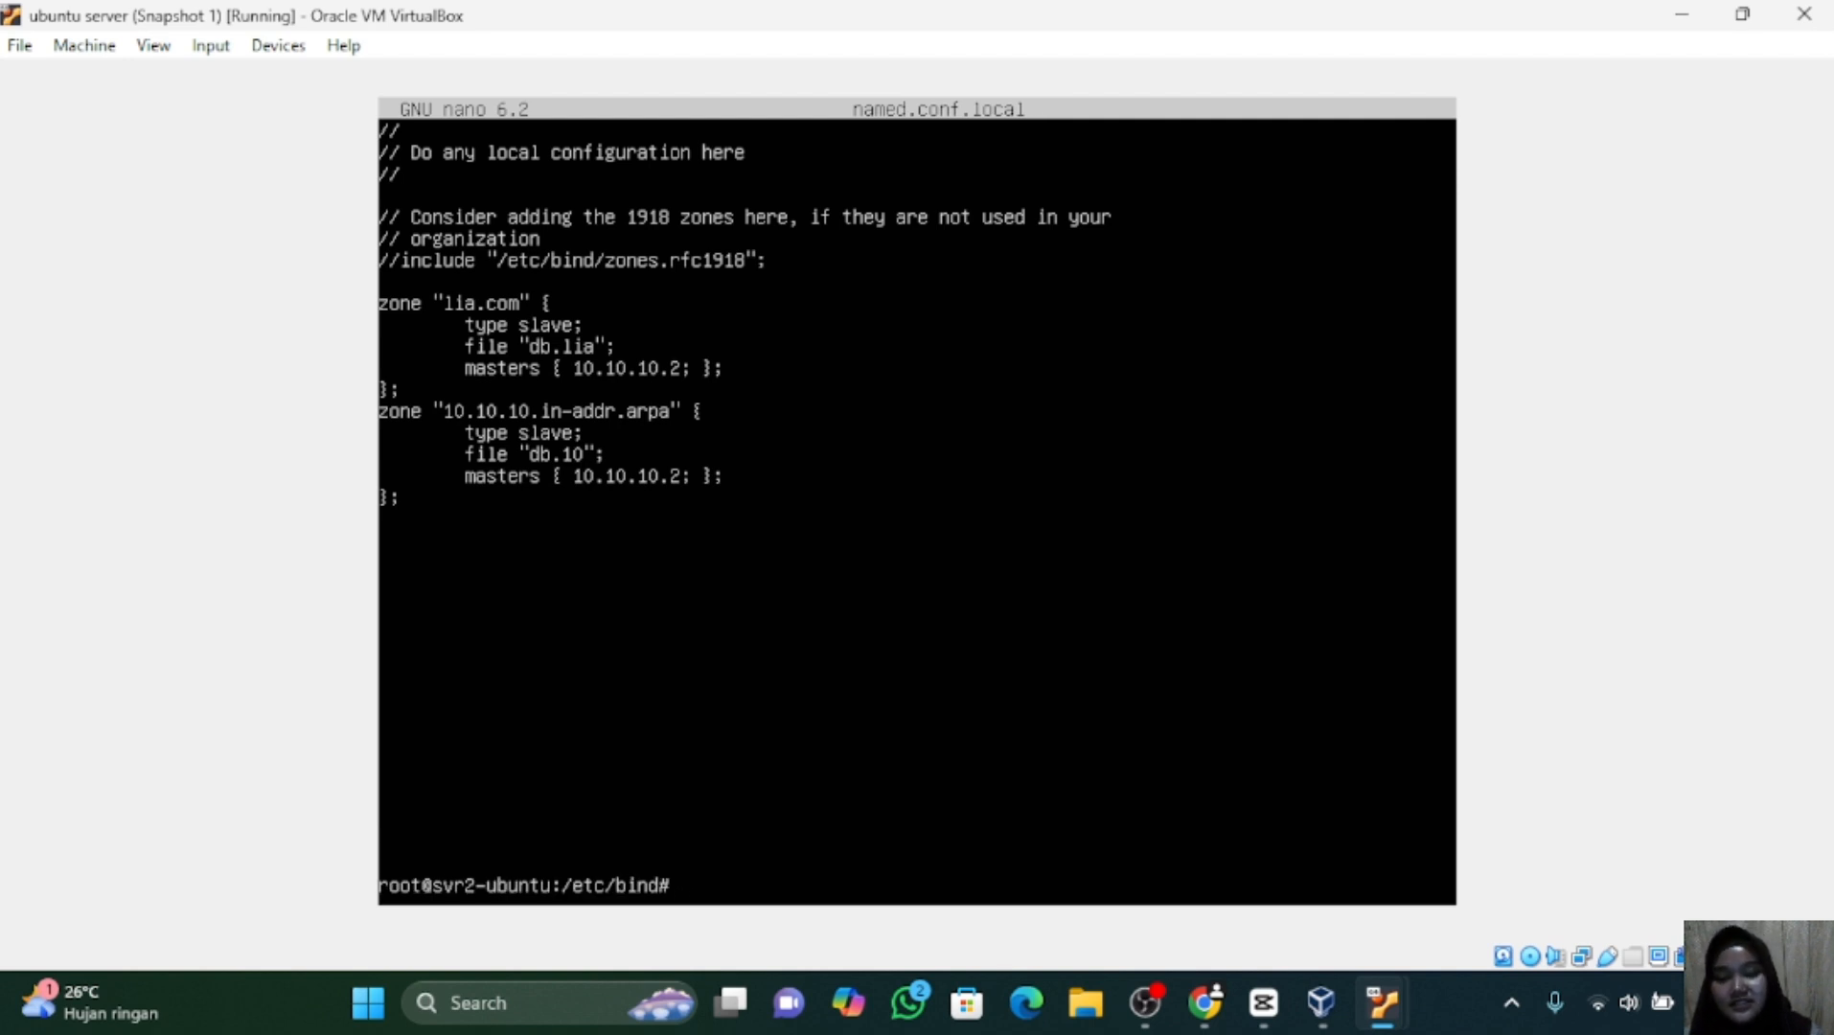
# Check the BIND configuration syntax by running named-checkconf in /etc/bind.
pyautogui.write('NAMED')
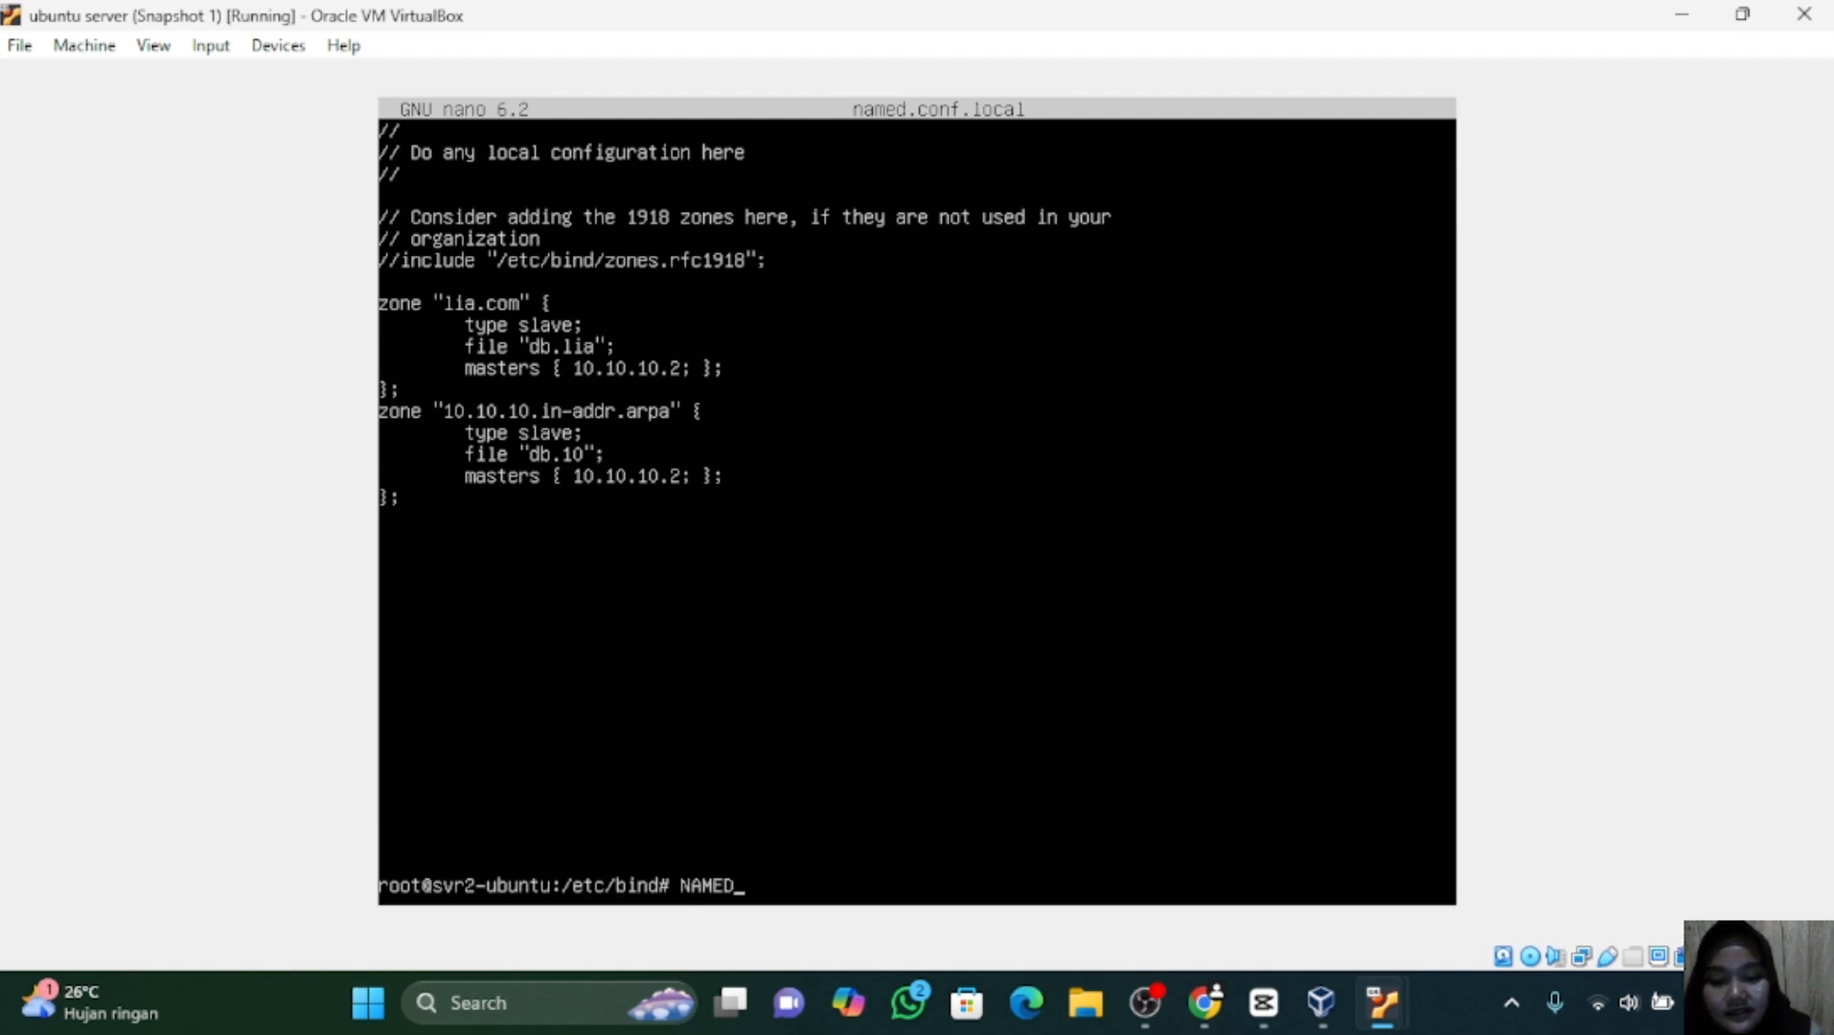
pyautogui.press('BackSpace')
pyautogui.press('BackSpace')
pyautogui.press('BackSpace')
pyautogui.press('BackSpace')
pyautogui.press('BackSpace')
pyautogui.write('na')
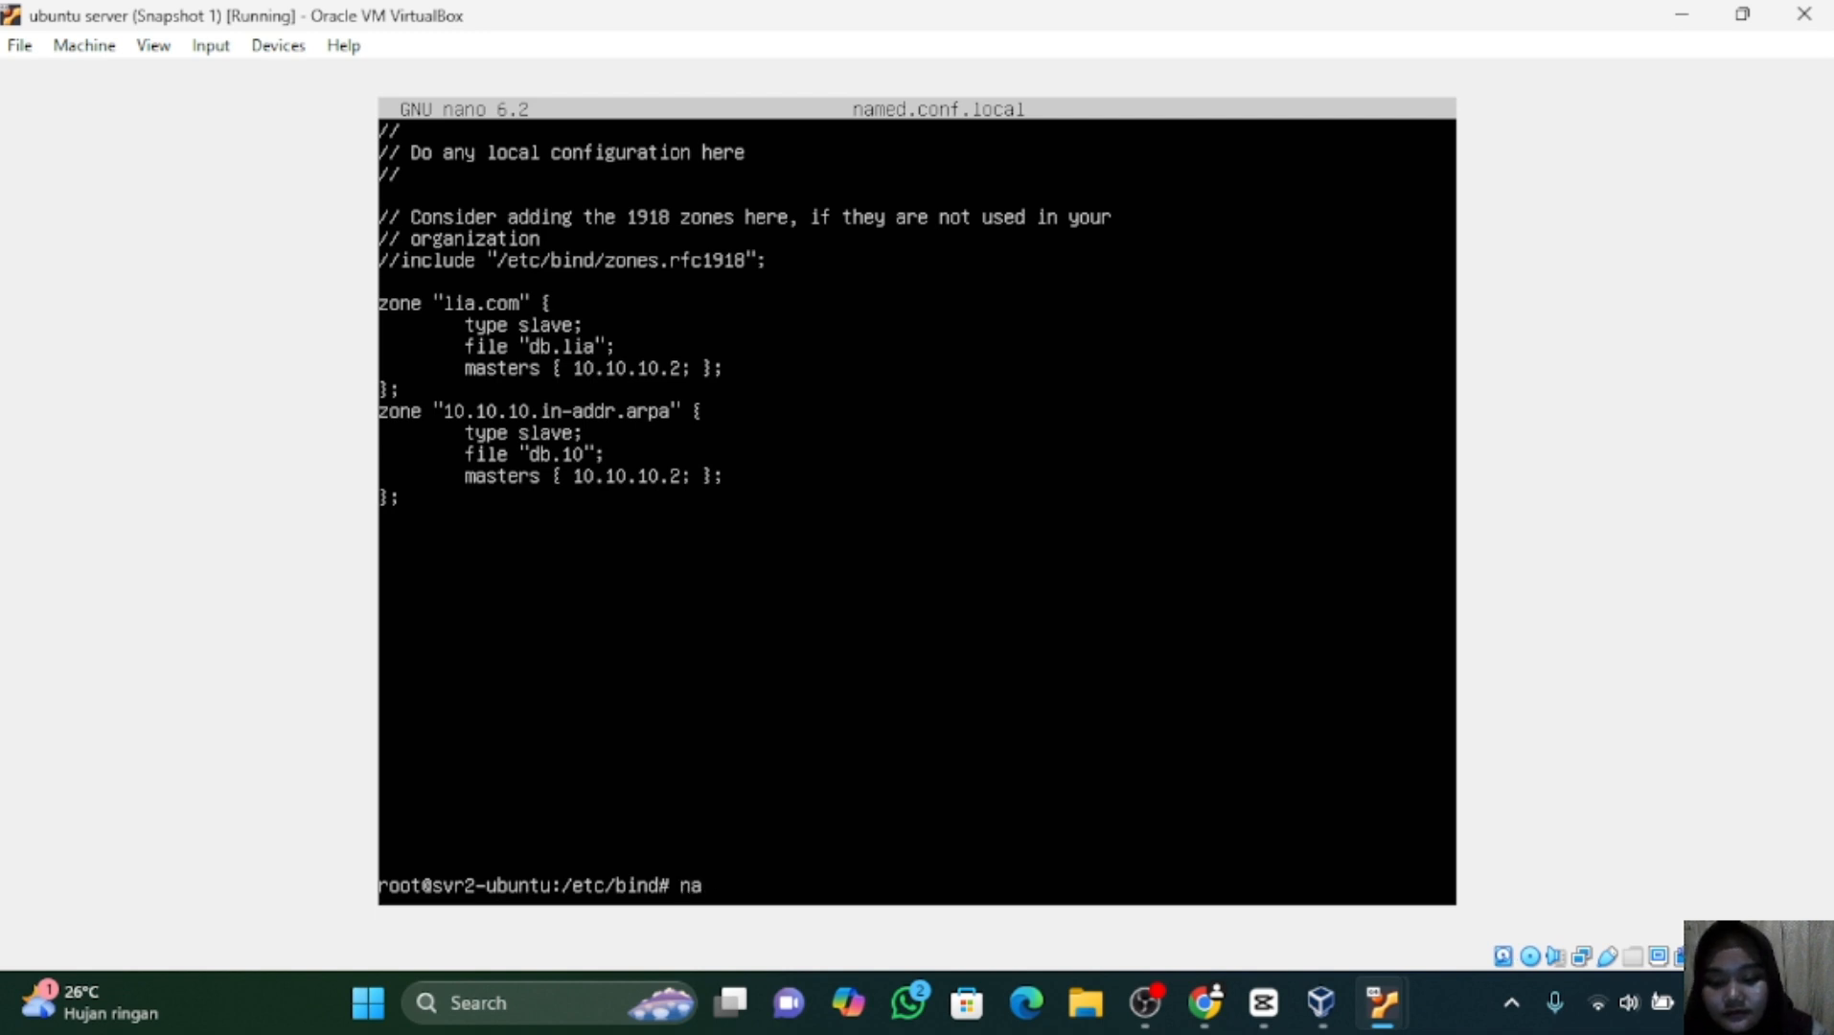
pyautogui.write('medl')
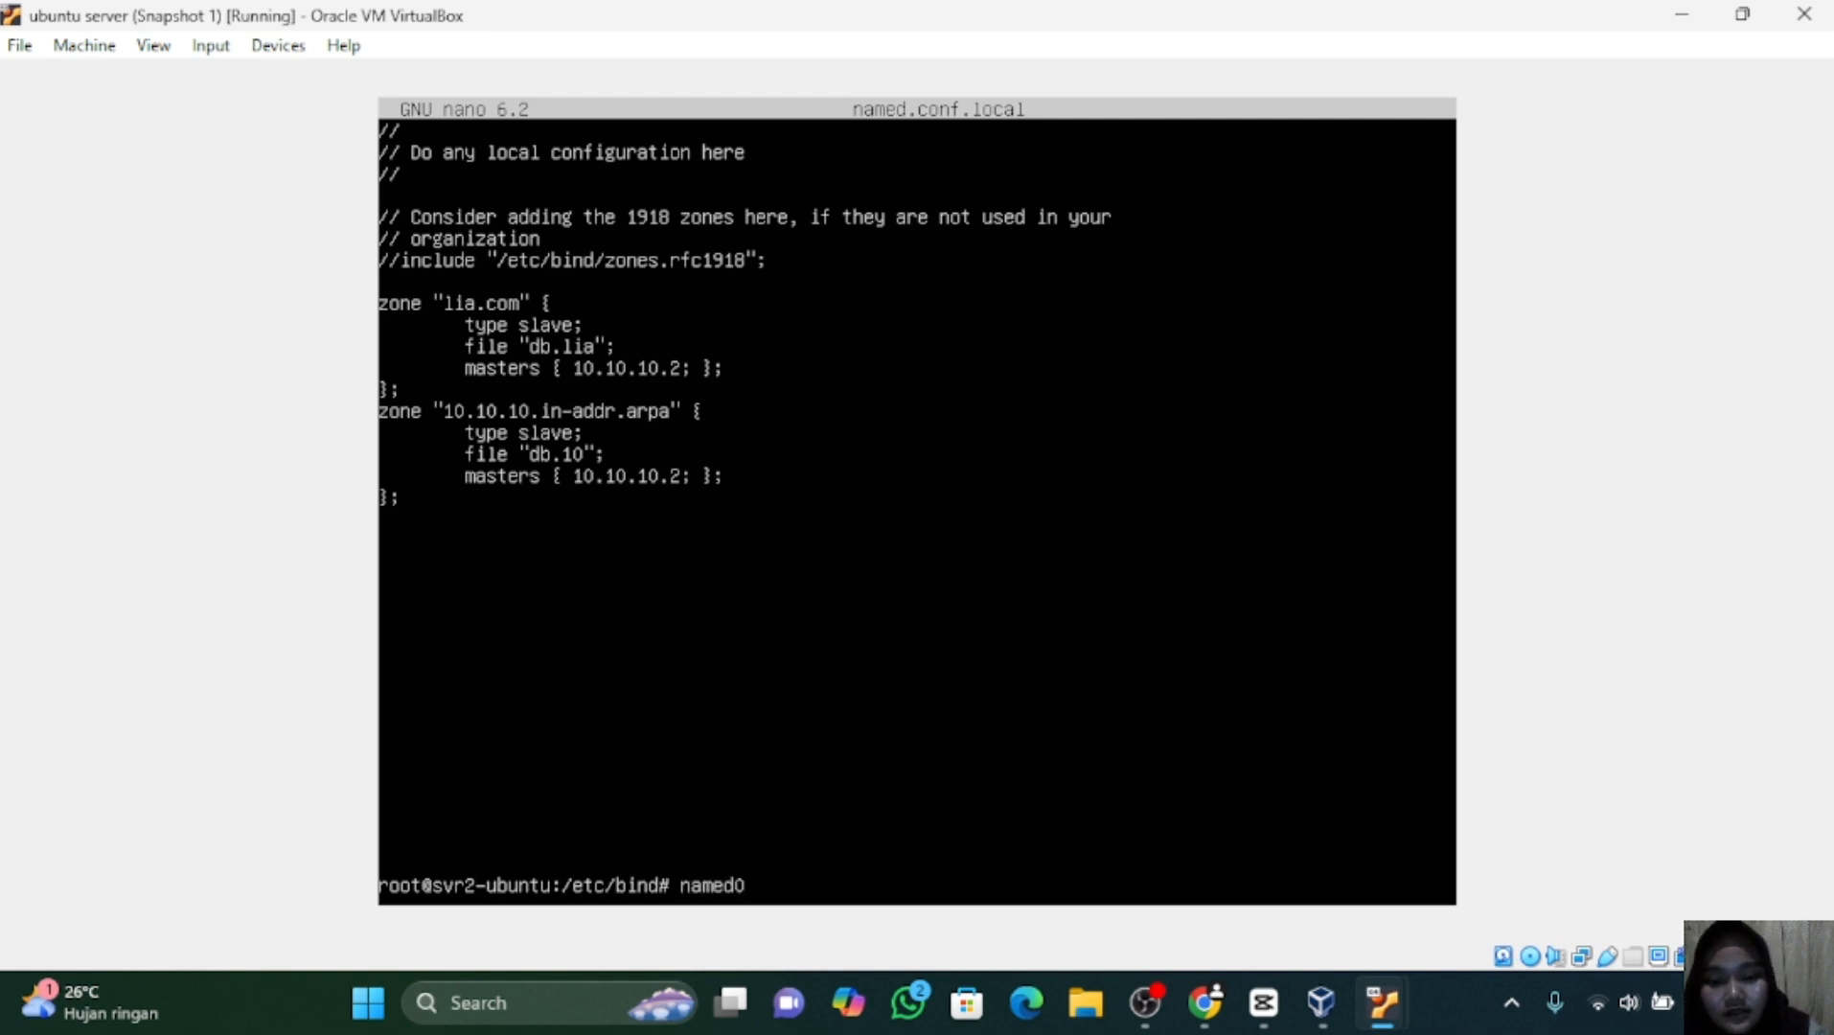
pyautogui.press('BackSpace')
pyautogui.write('-ch')
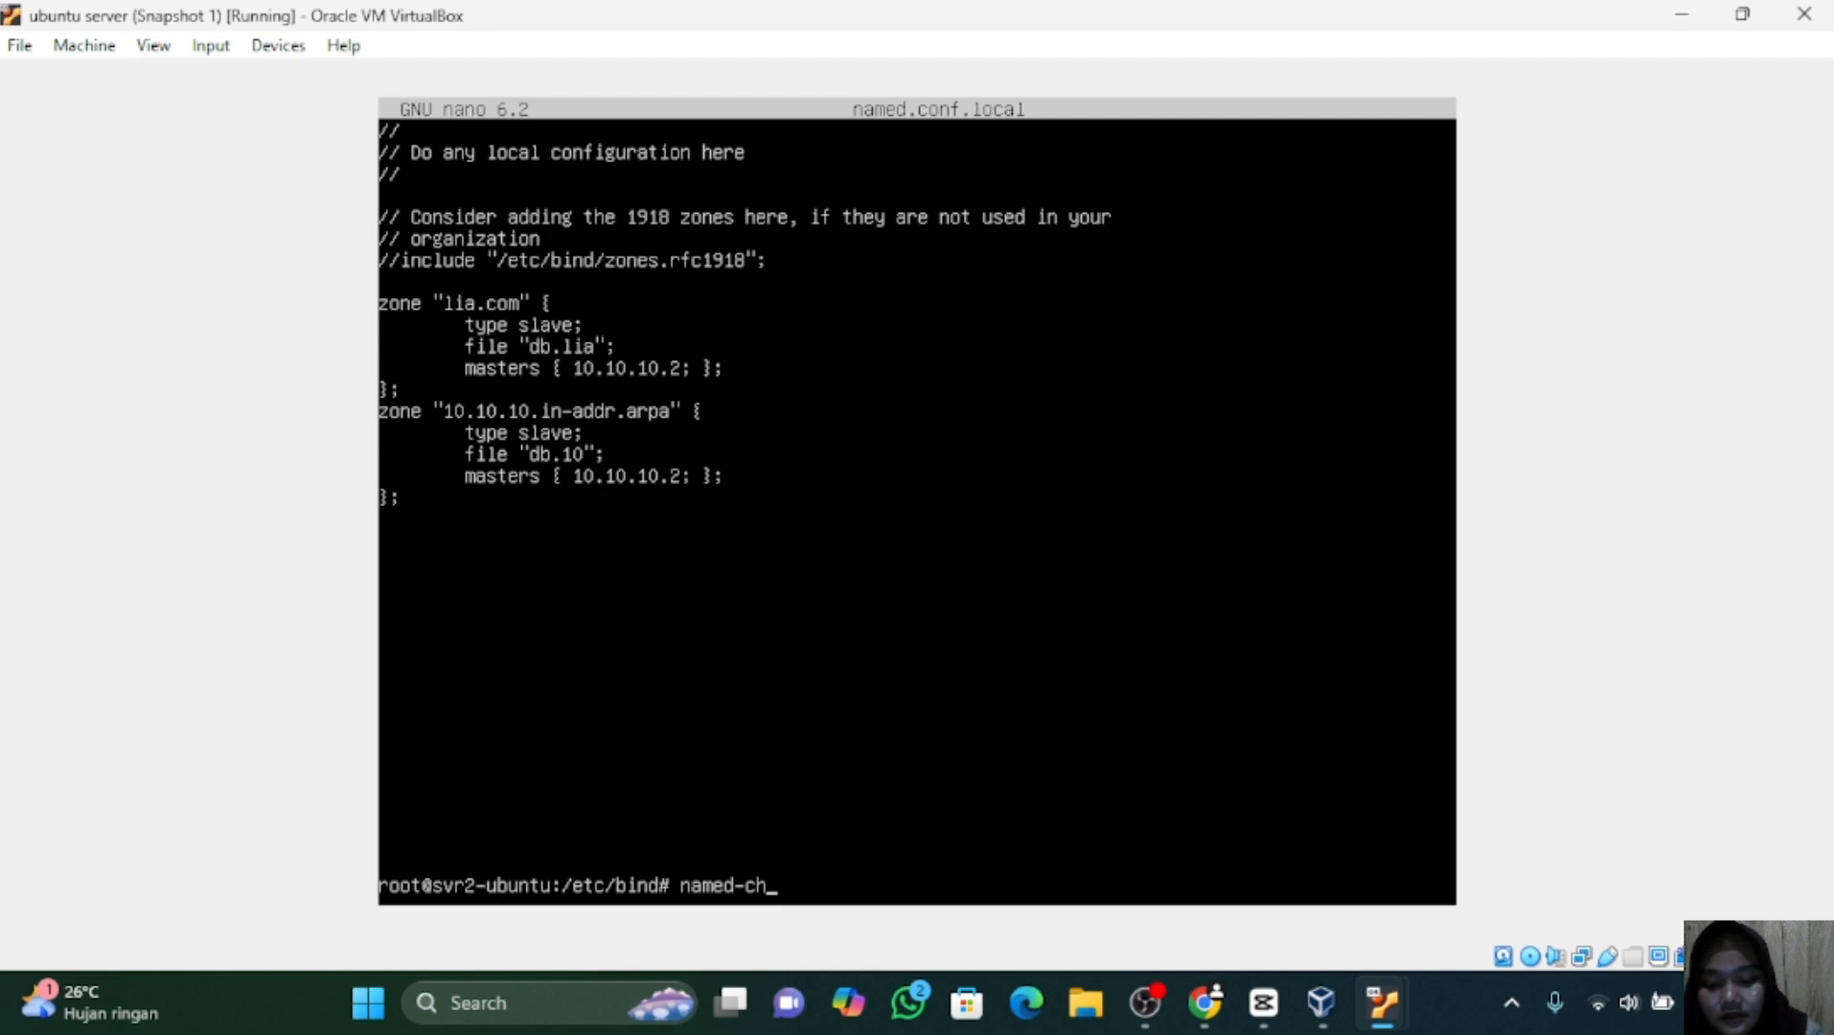
pyautogui.write('eckconf')
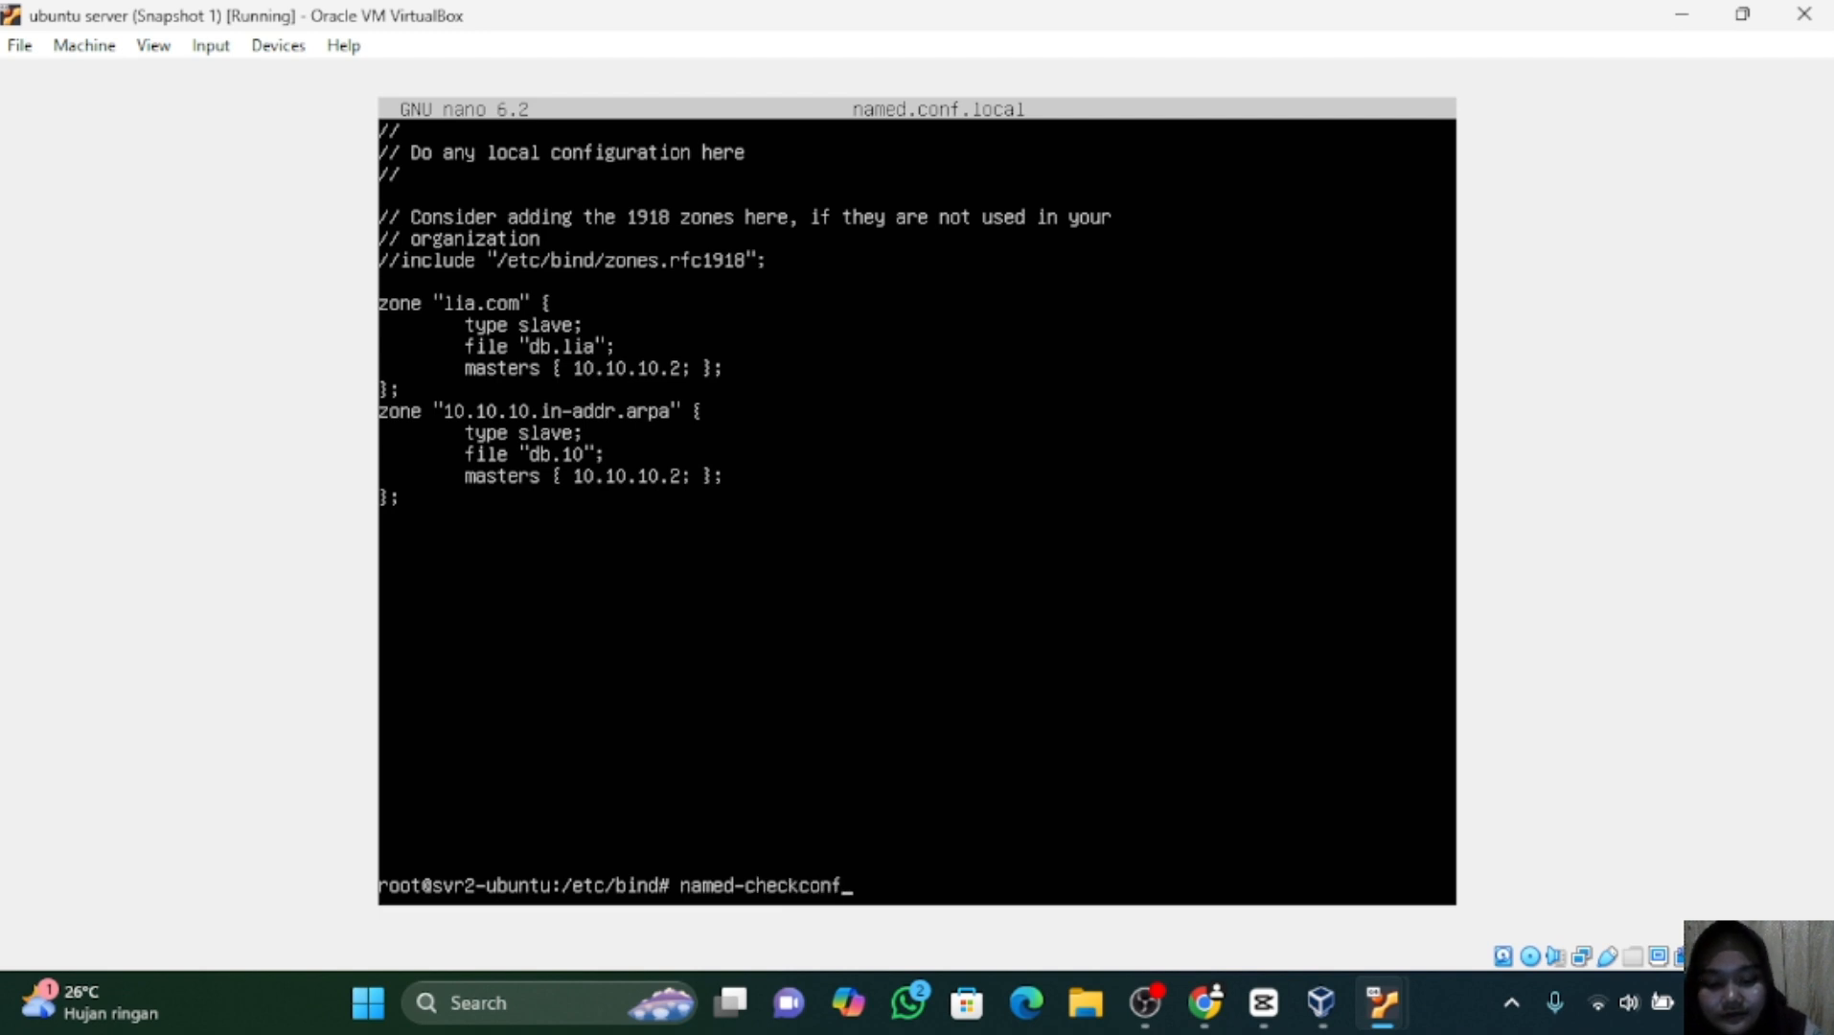
pyautogui.press('Return')
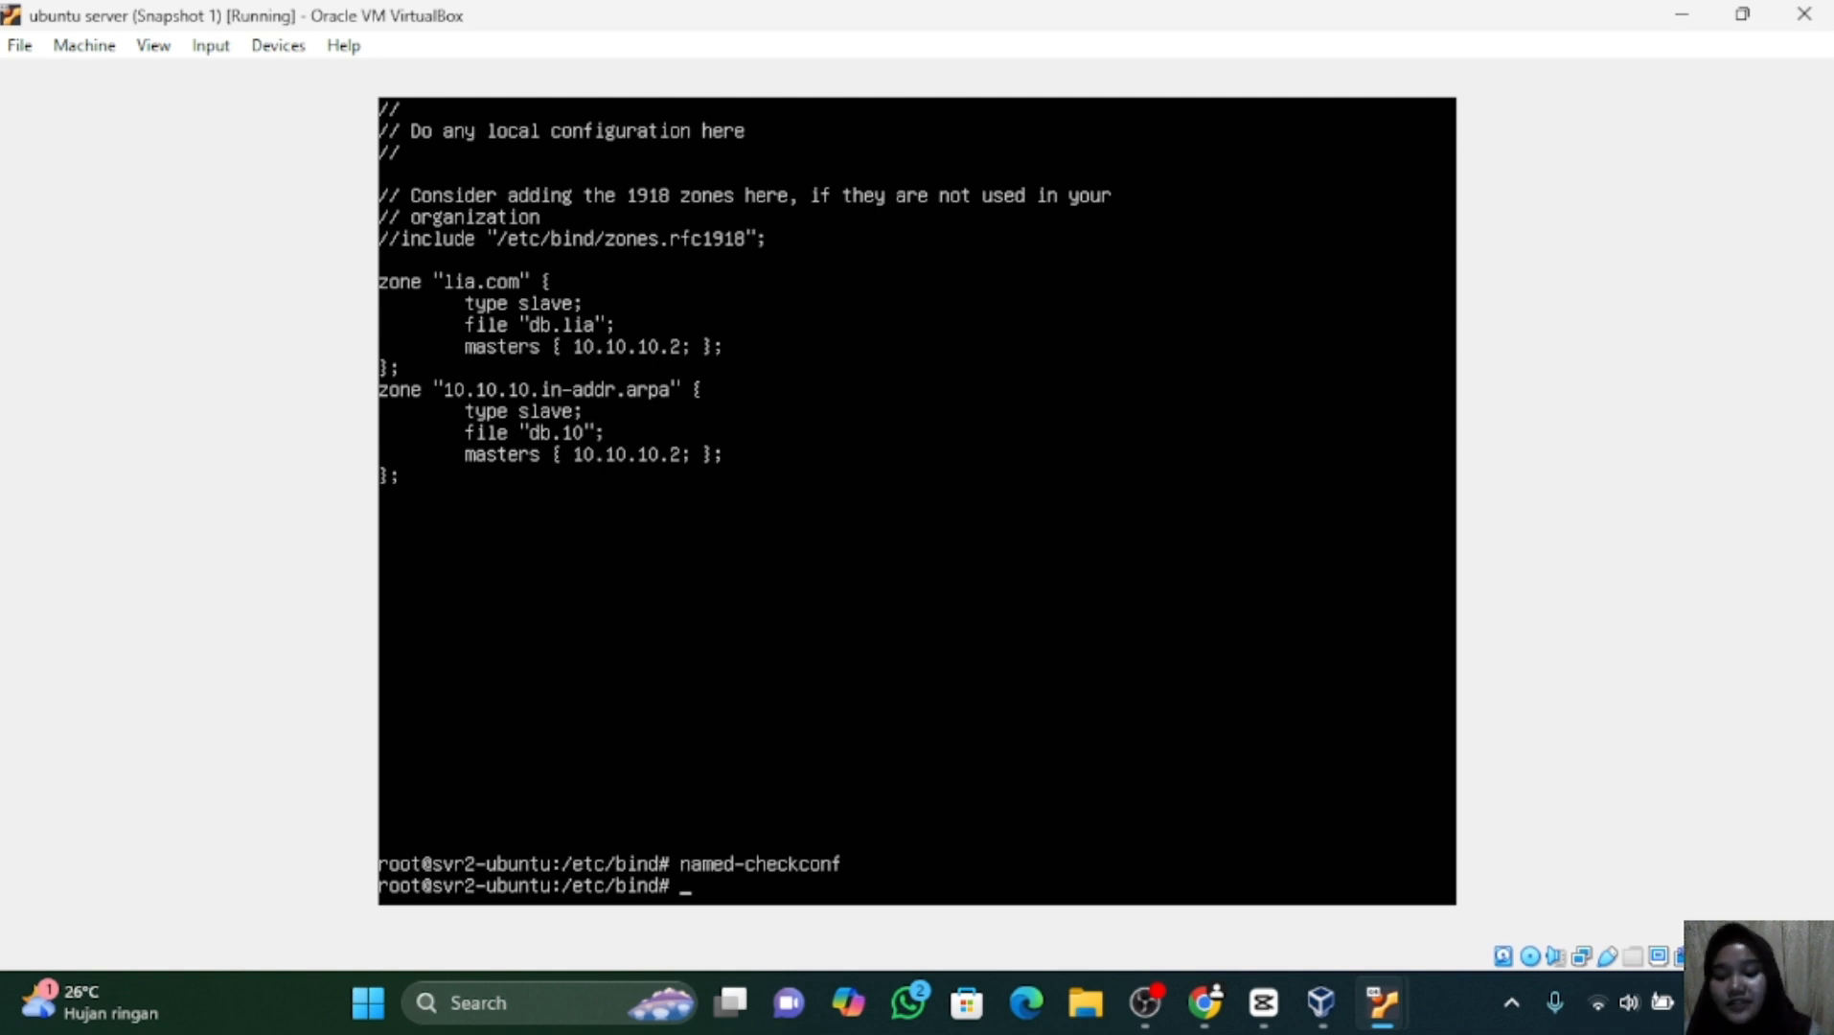
# Try to reload the DNS service by running 'service bind reload'.
pyautogui.write('se')
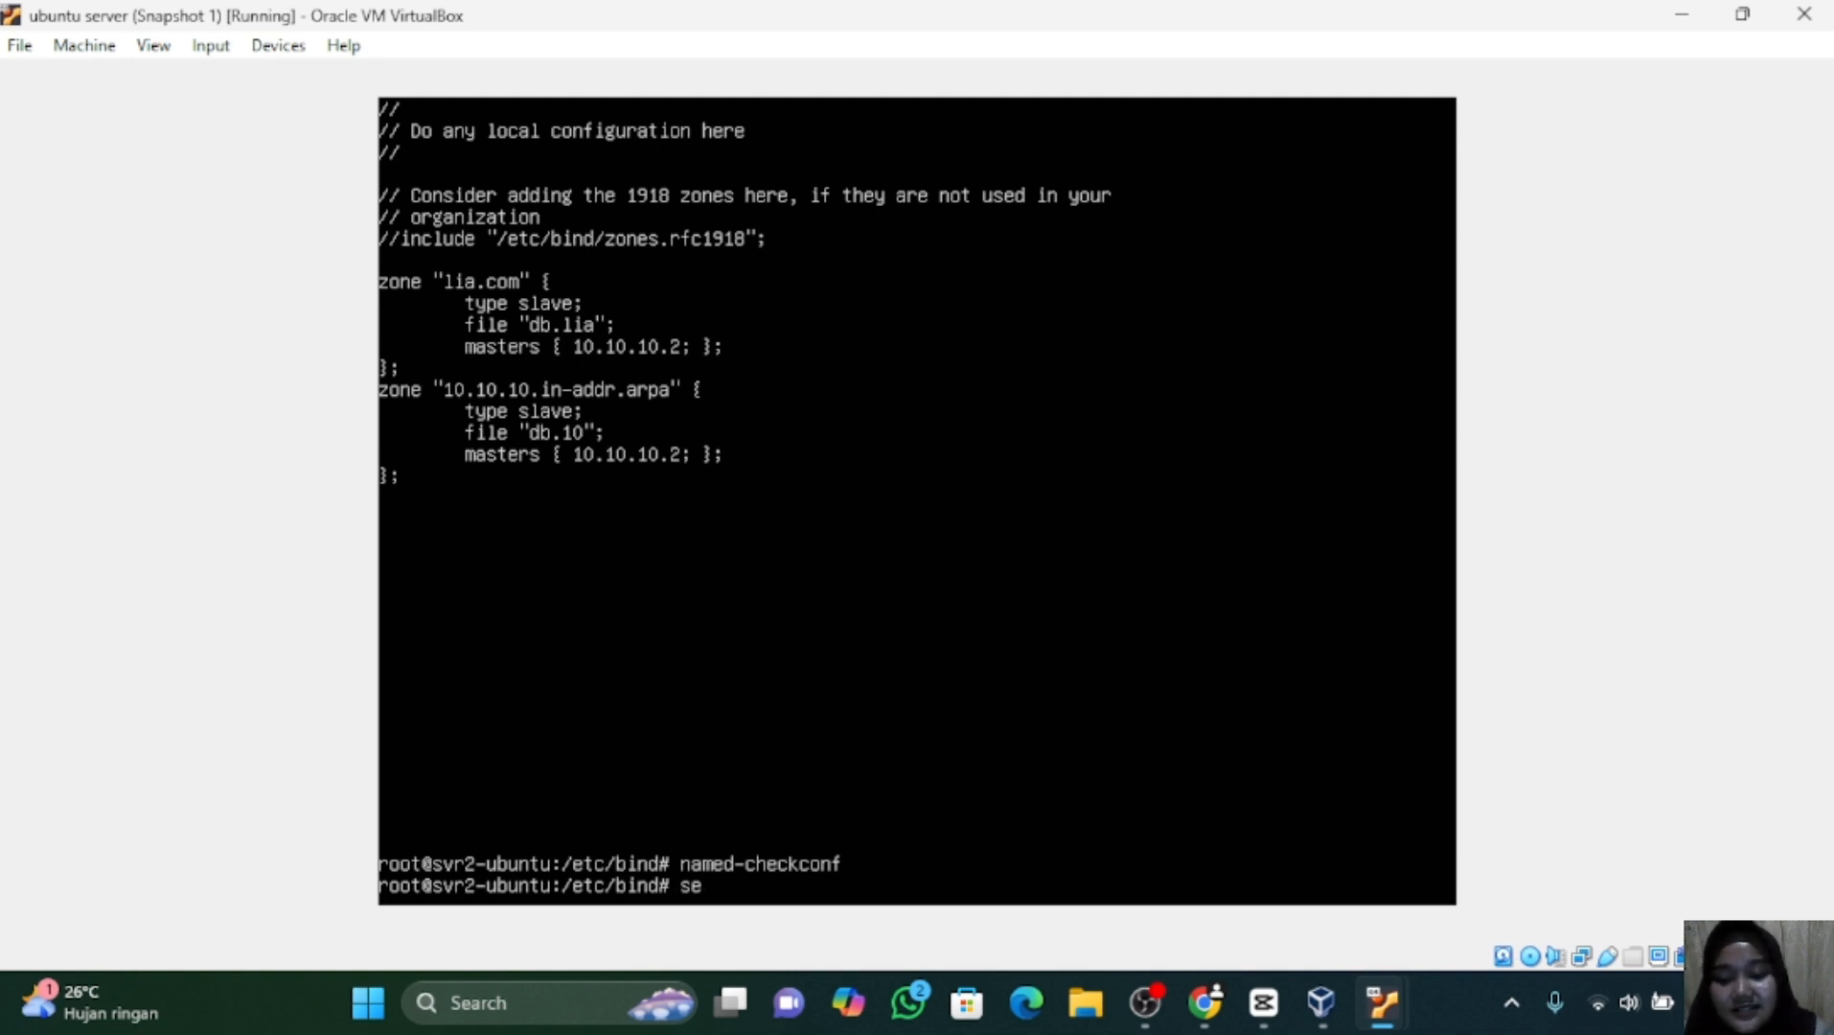
pyautogui.write('rvice')
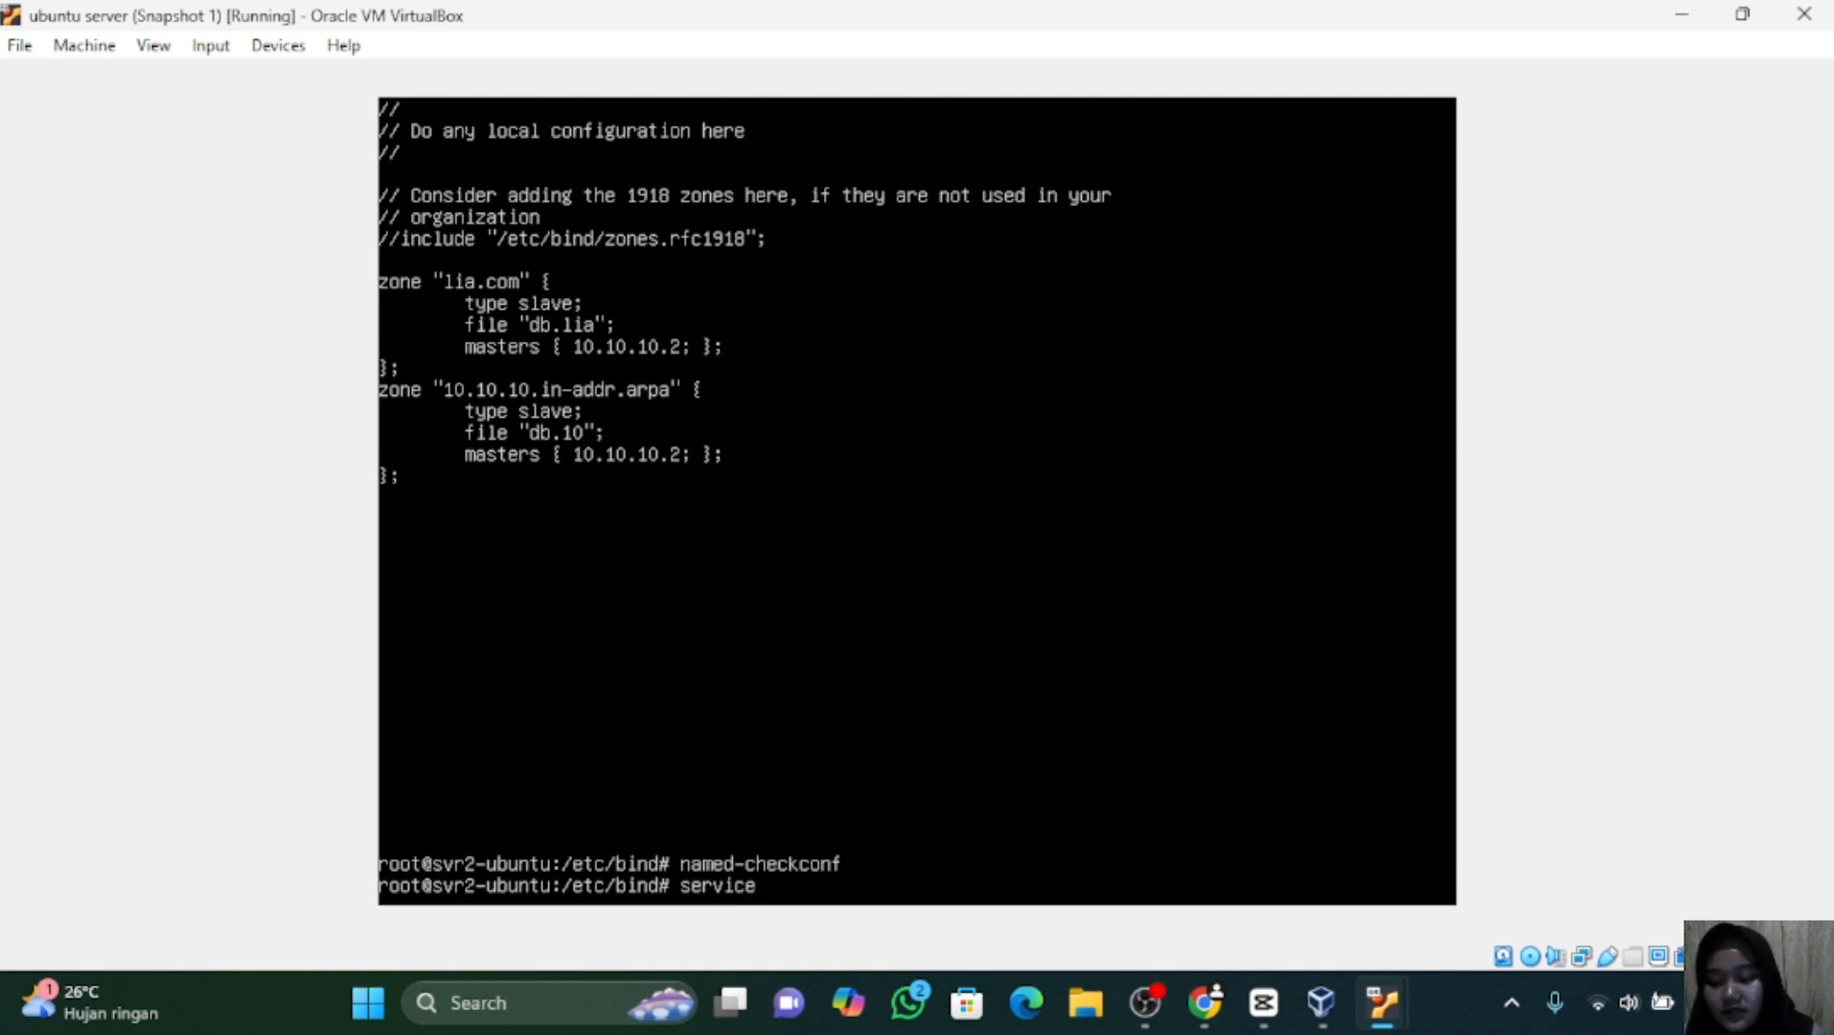
pyautogui.write(' bind')
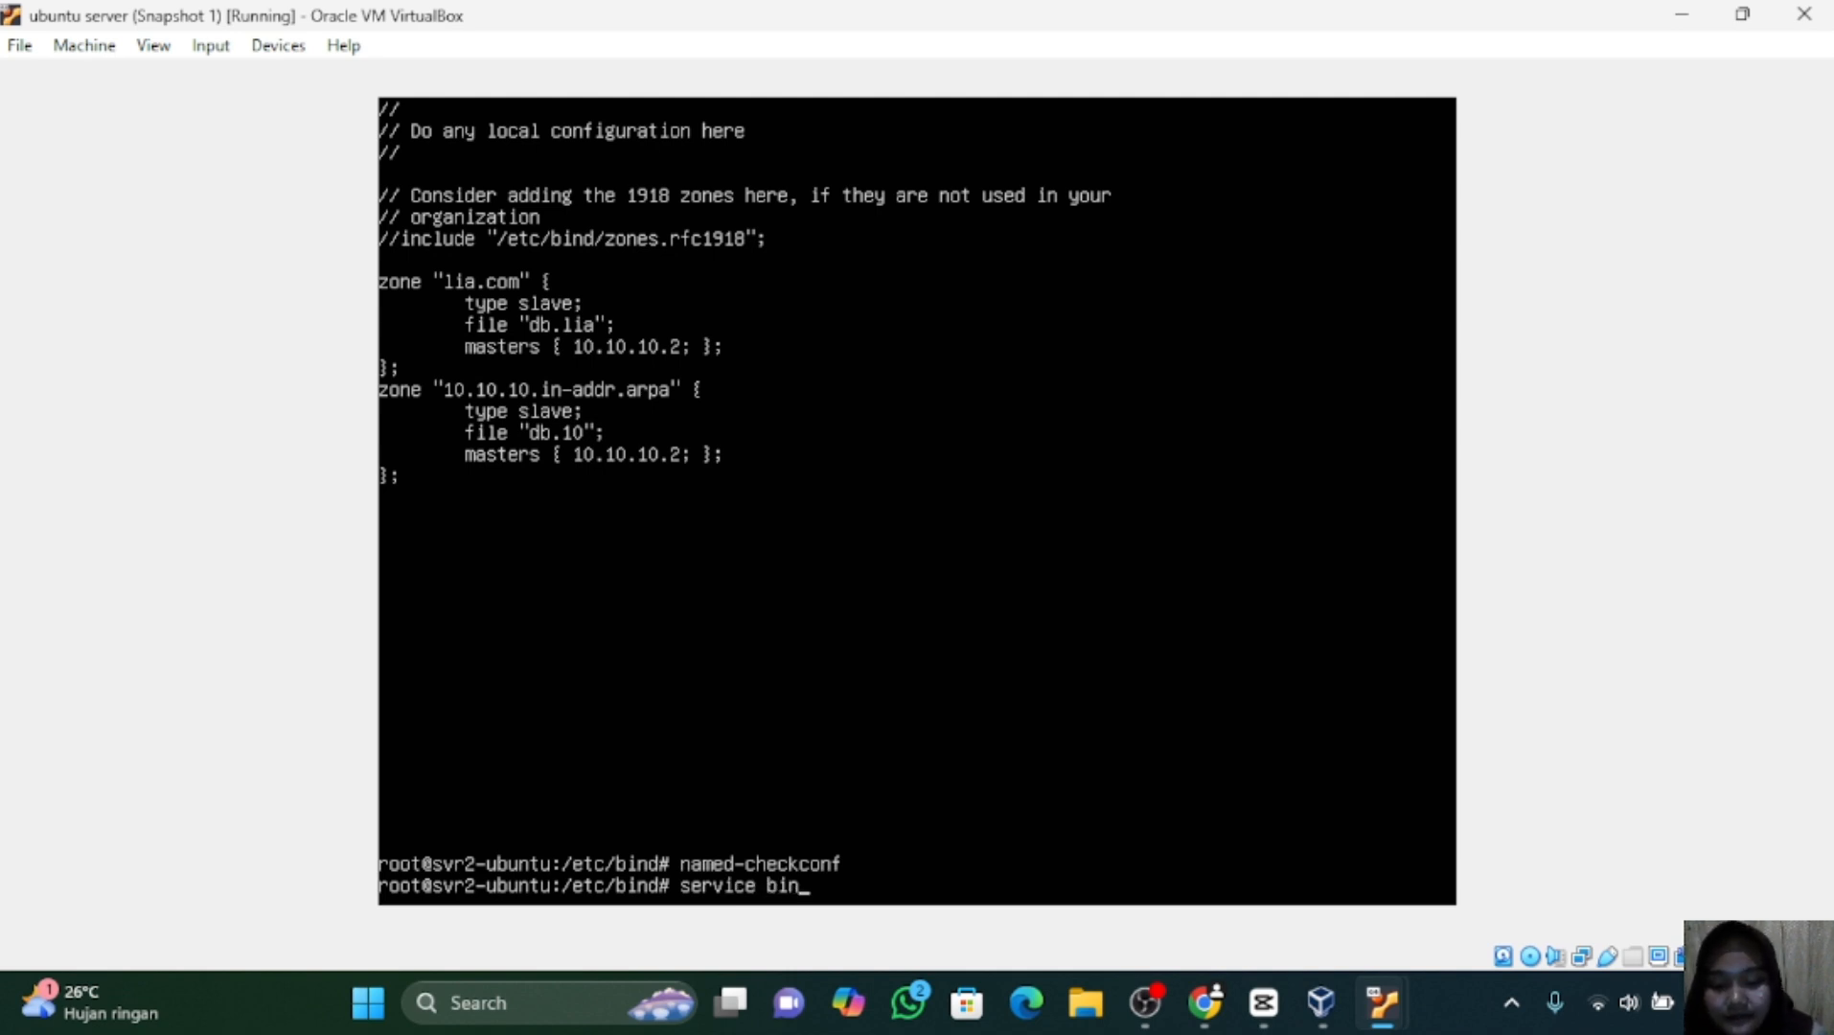
pyautogui.write(' r')
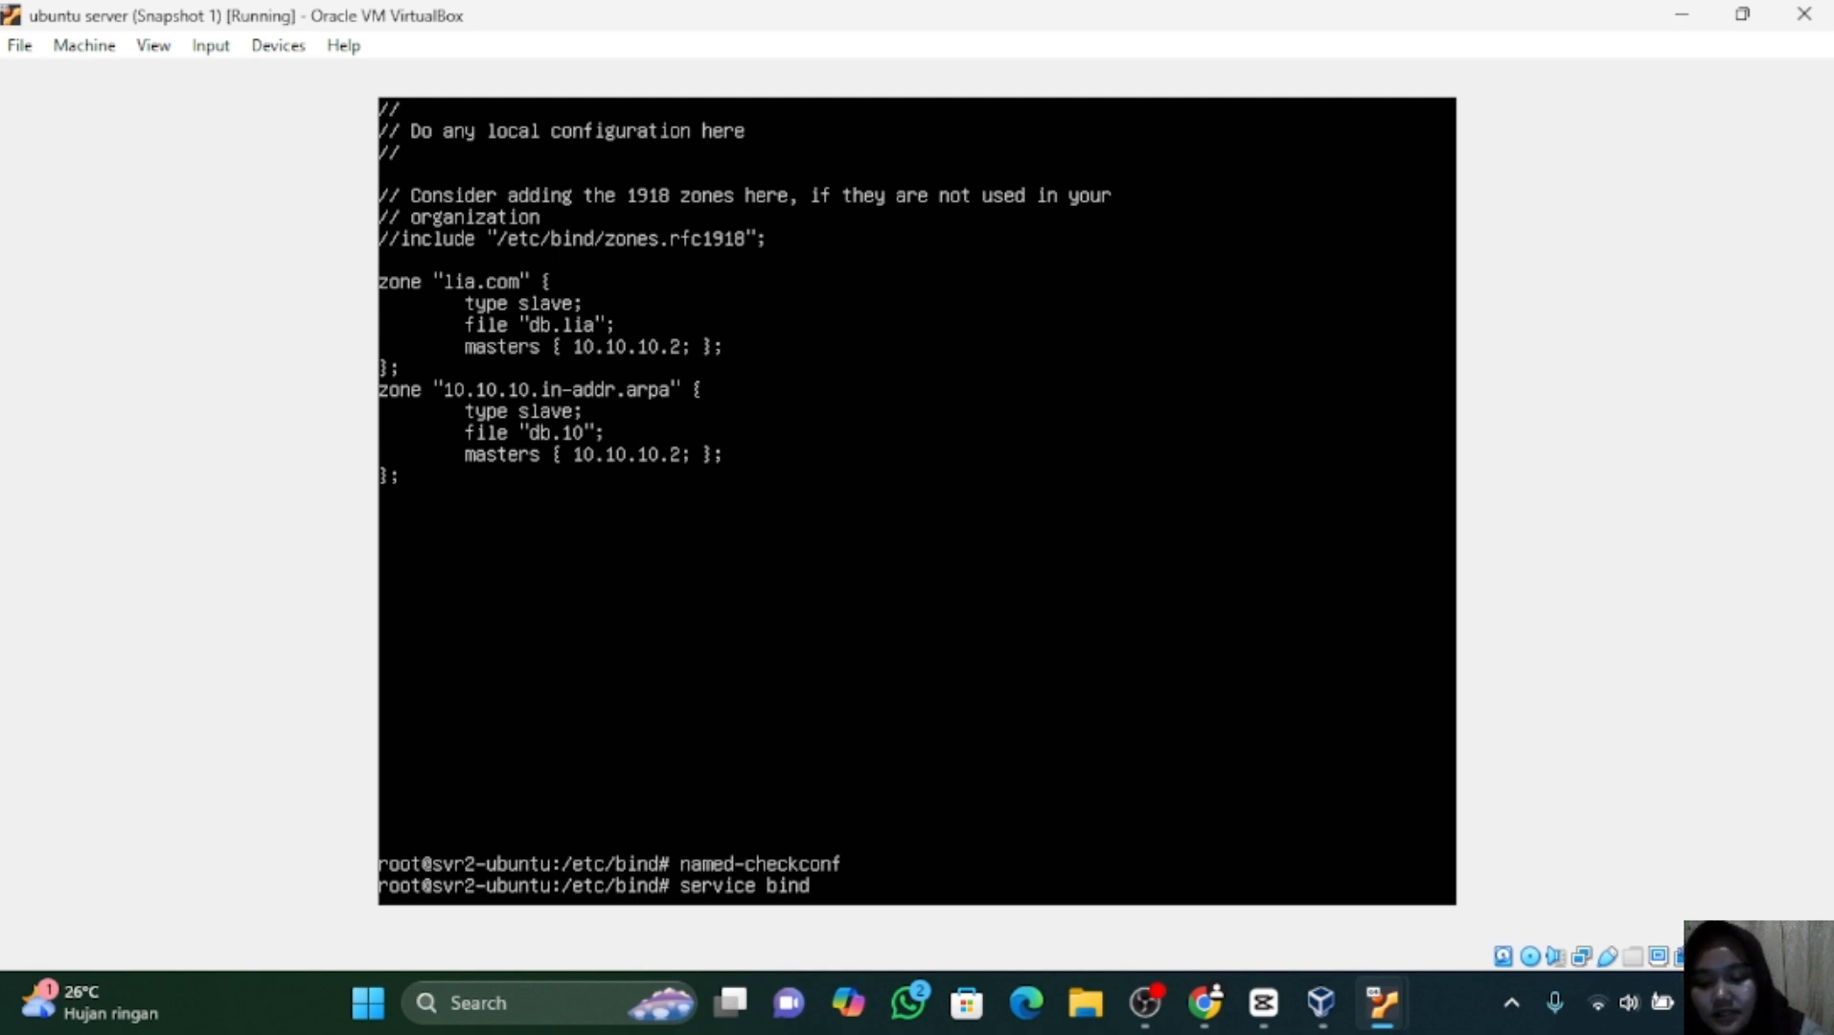
pyautogui.write('elo')
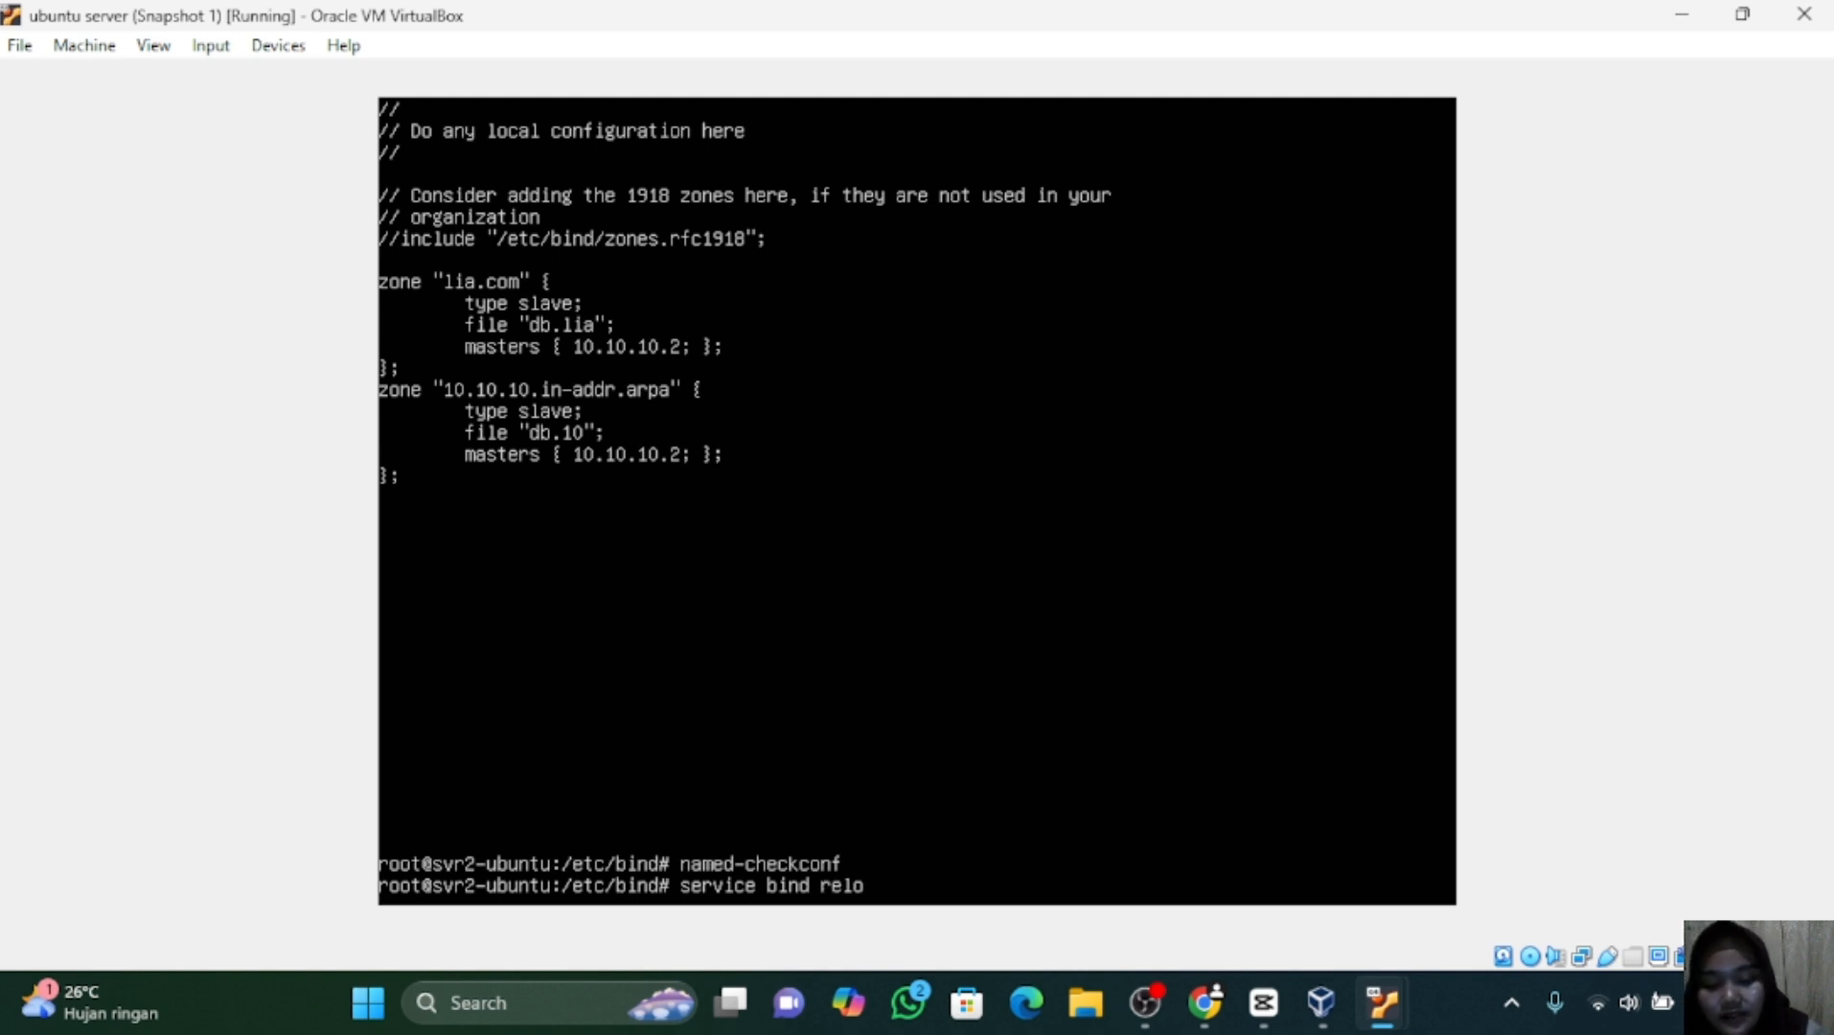
pyautogui.write('ad')
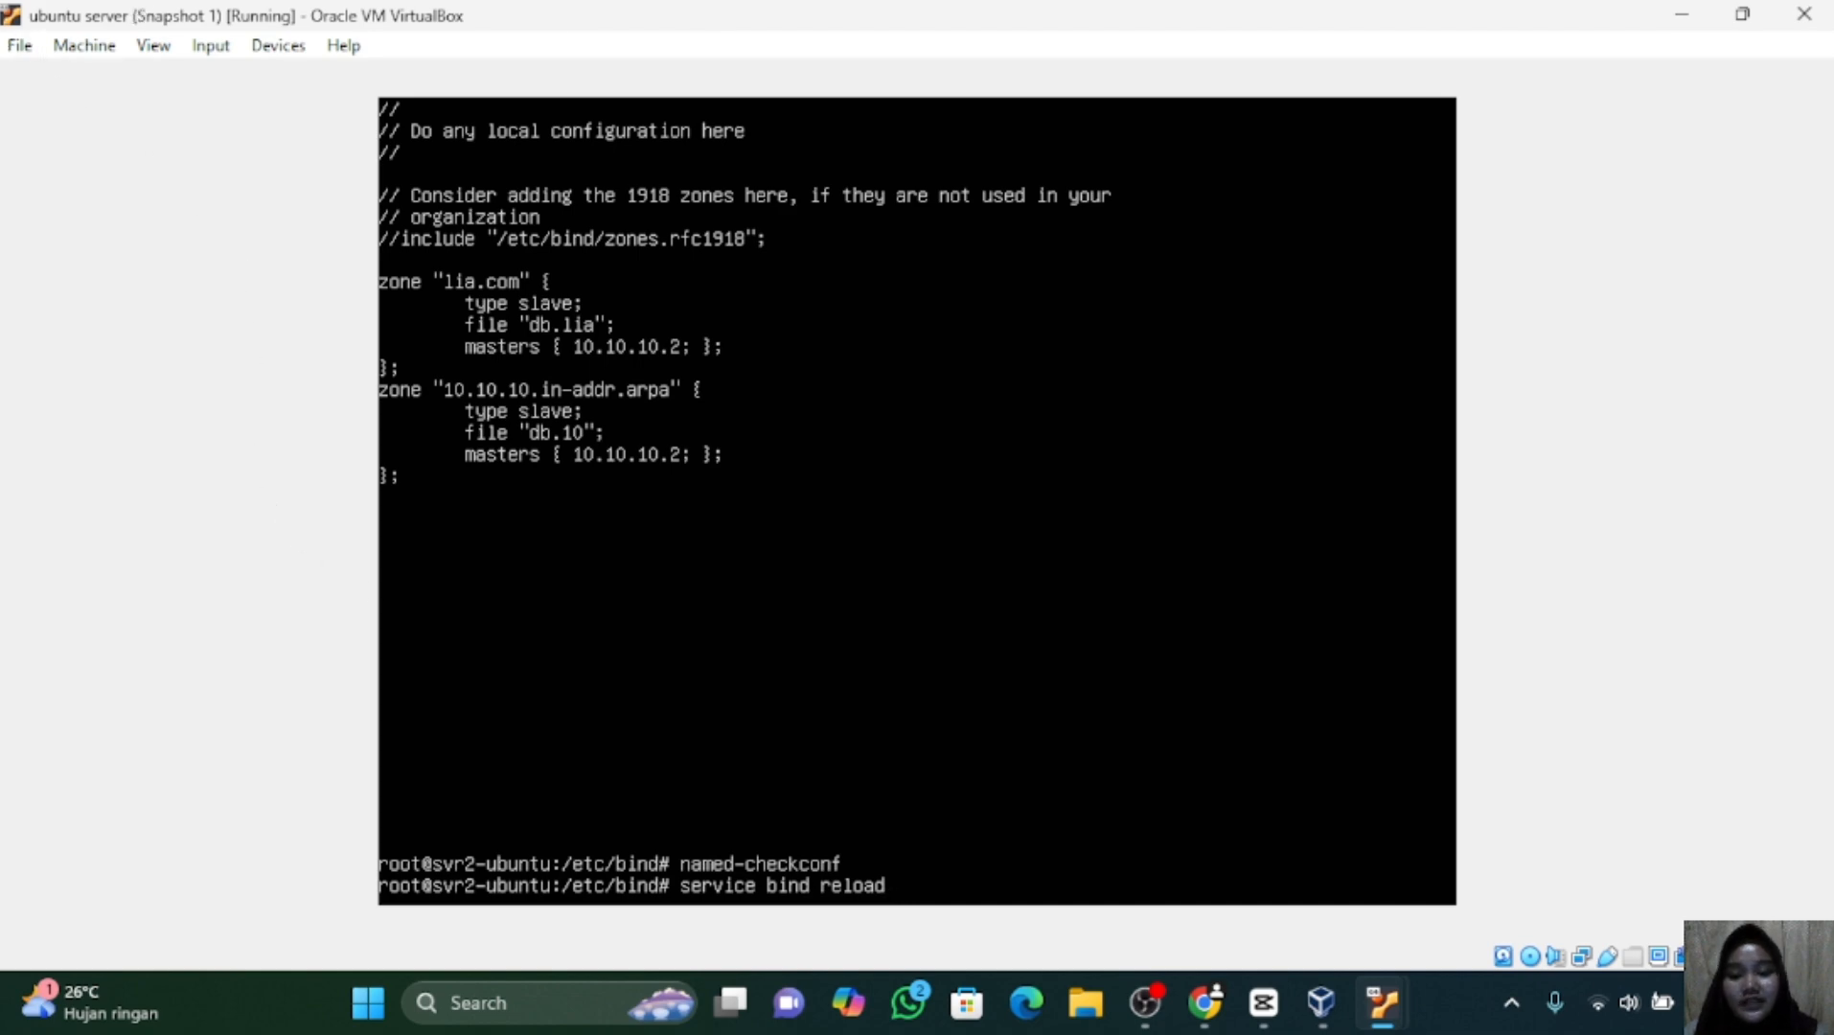
pyautogui.press('Return')
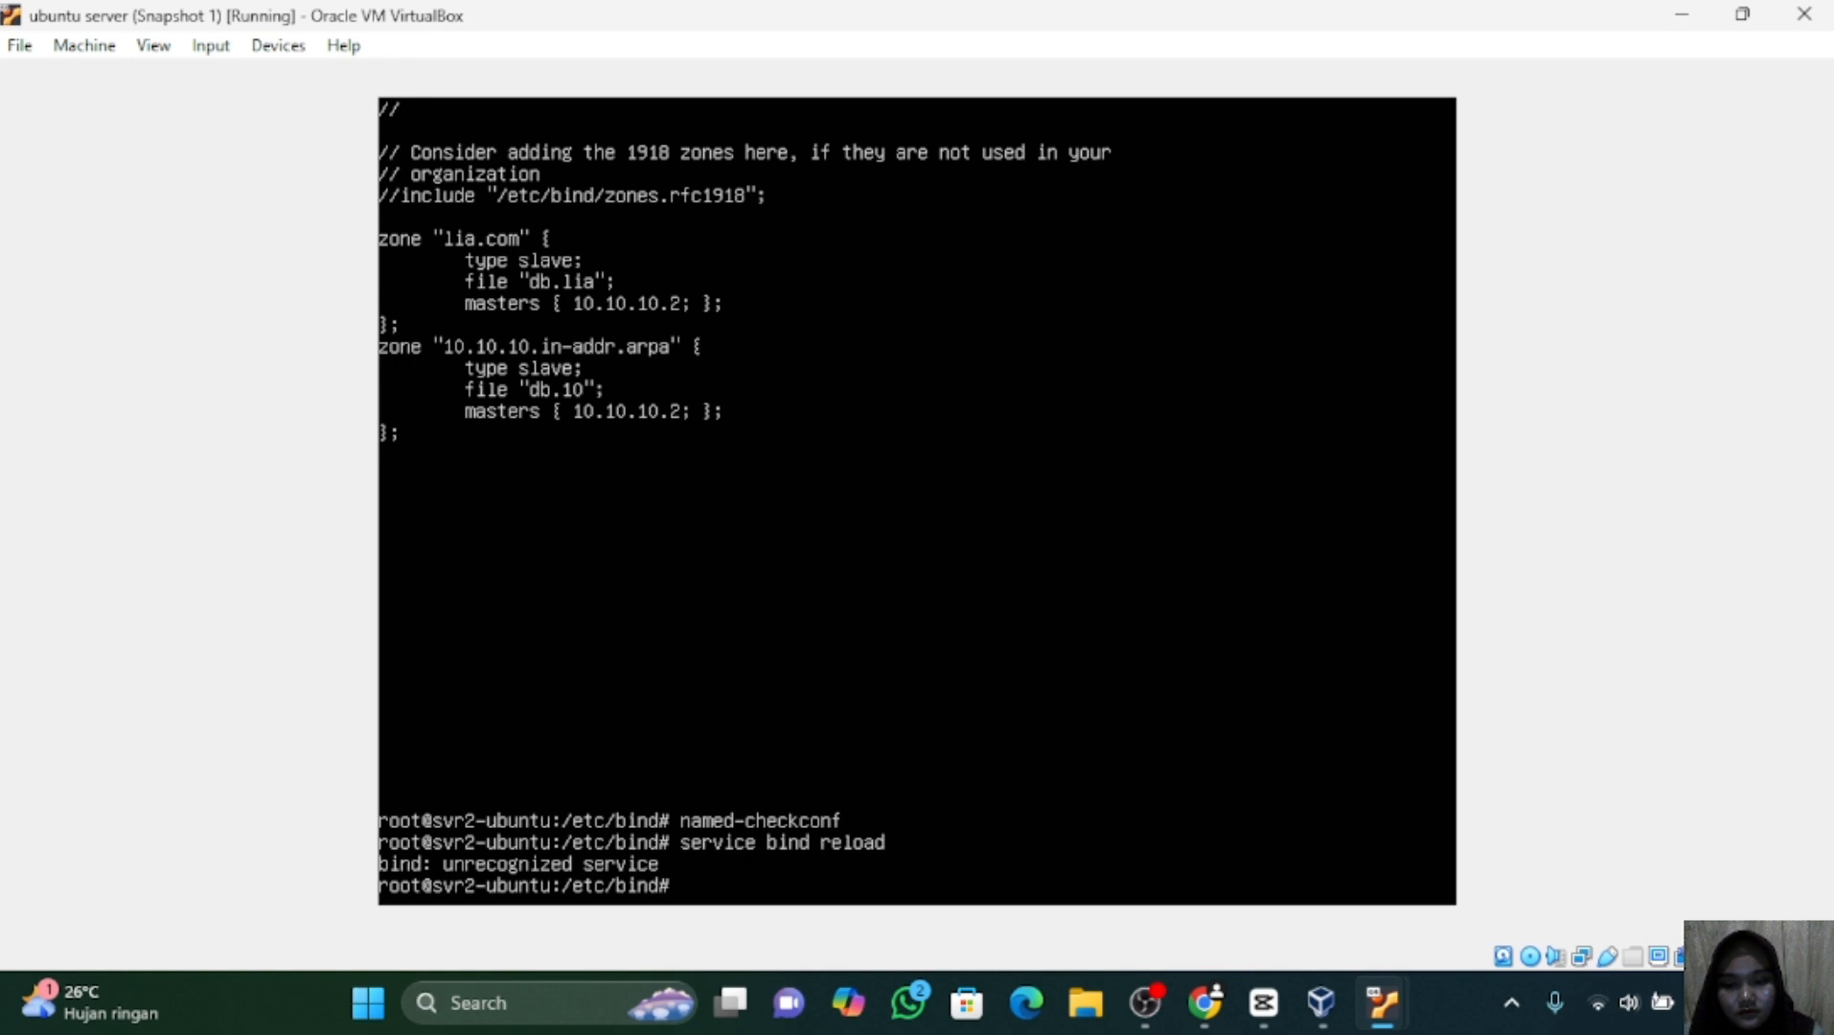
# Correct the previous reload command to 'service bind9 reload' and run it.
pyautogui.press('Up')
pyautogui.press('Left')
pyautogui.press('Left')
pyautogui.press('Left')
pyautogui.press('Left')
pyautogui.press('Left')
pyautogui.press('Left')
pyautogui.press('Left')
pyautogui.press('Left')
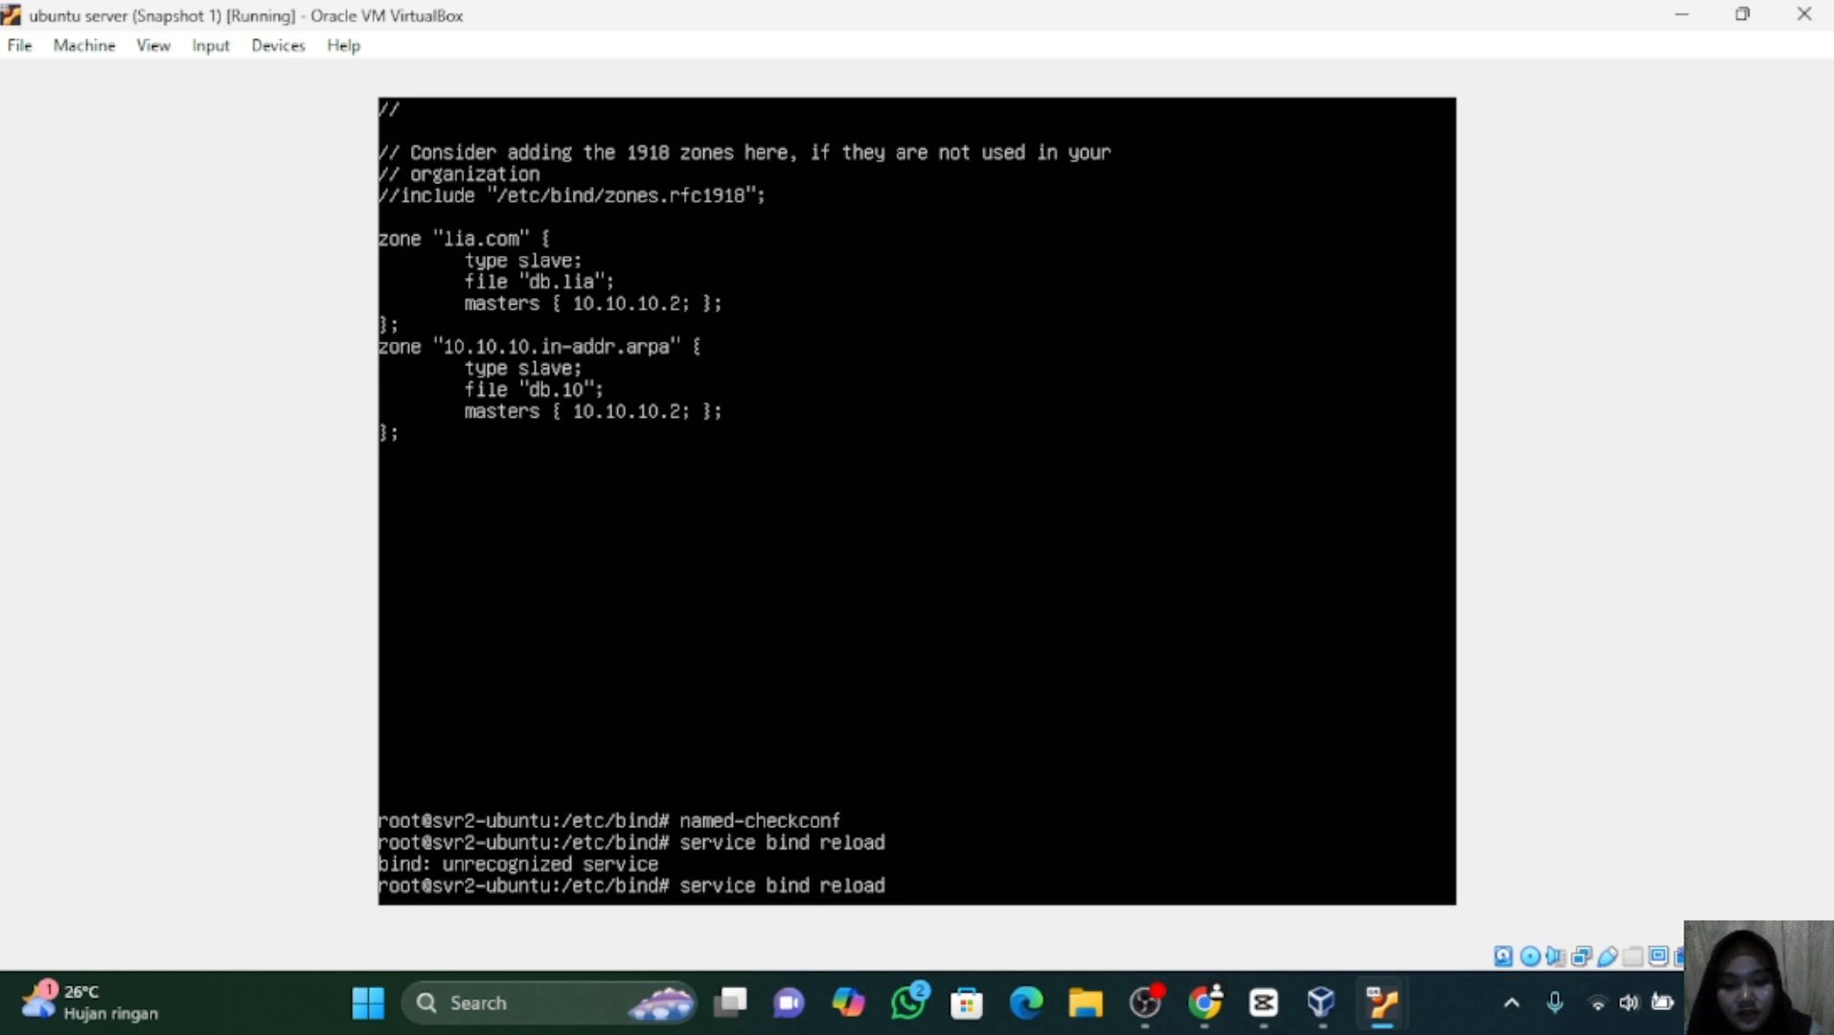
pyautogui.press('Right')
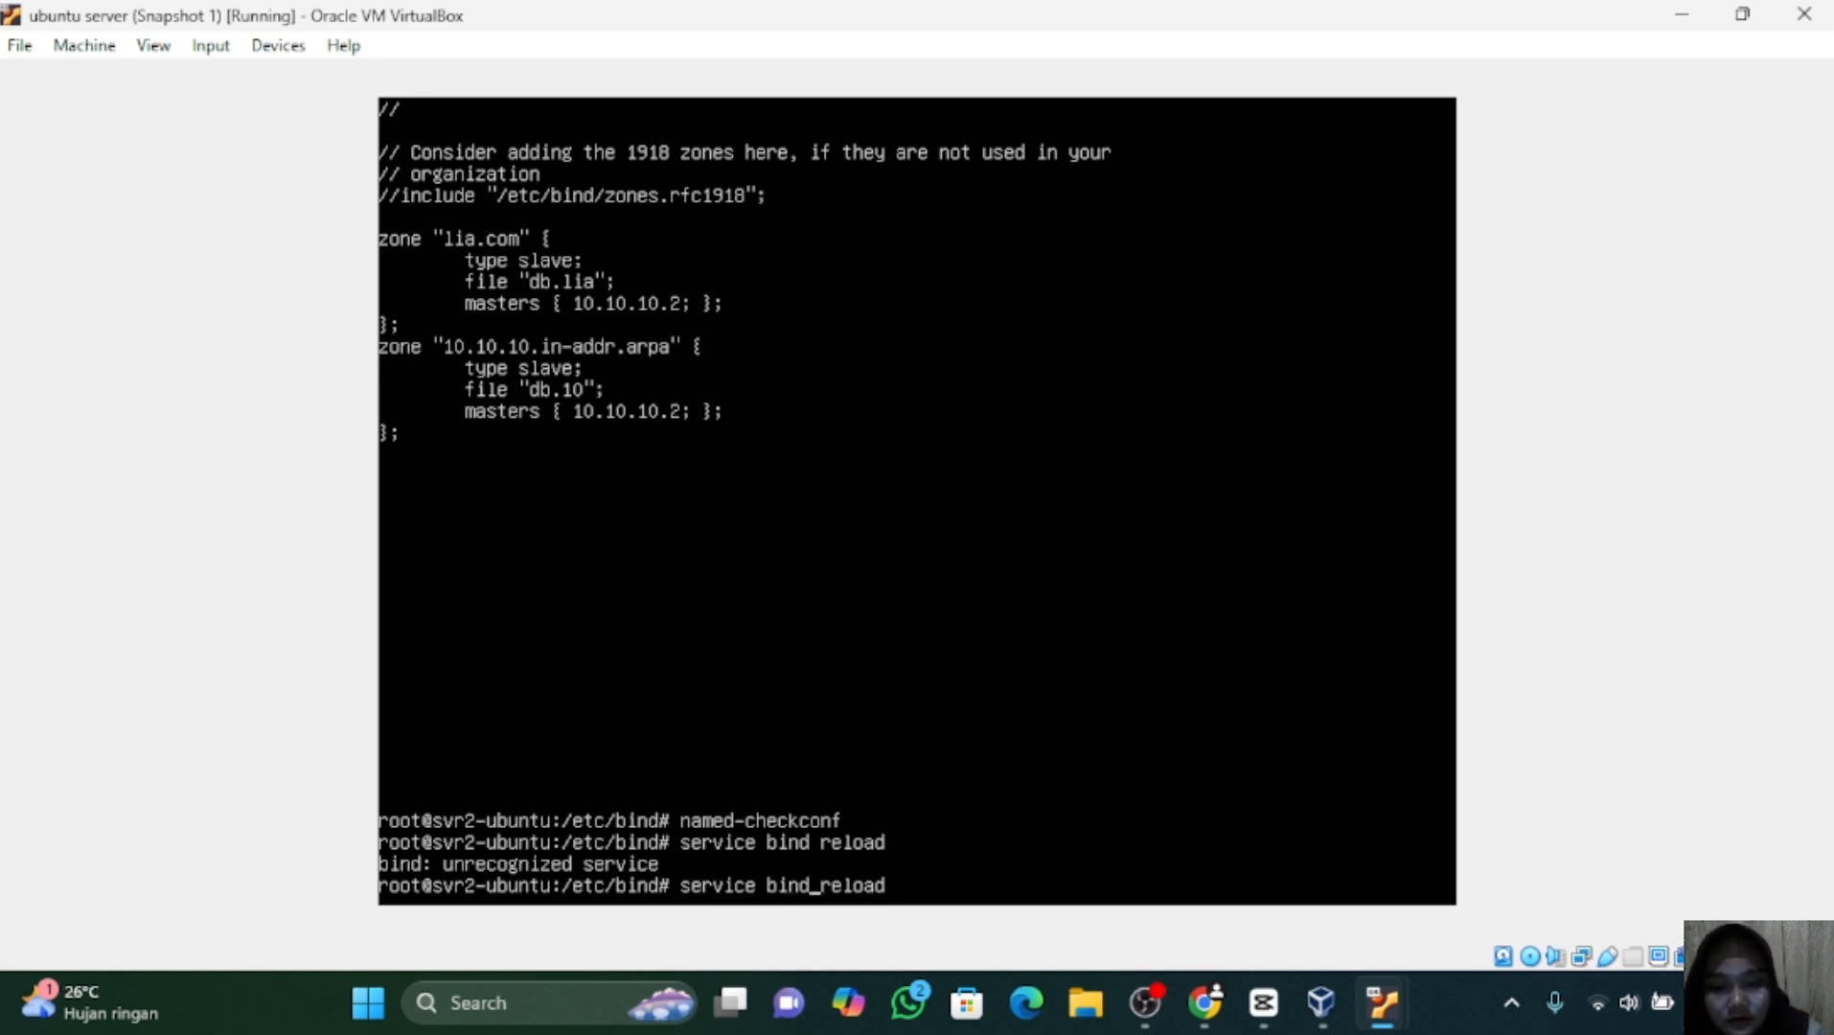
pyautogui.write('9')
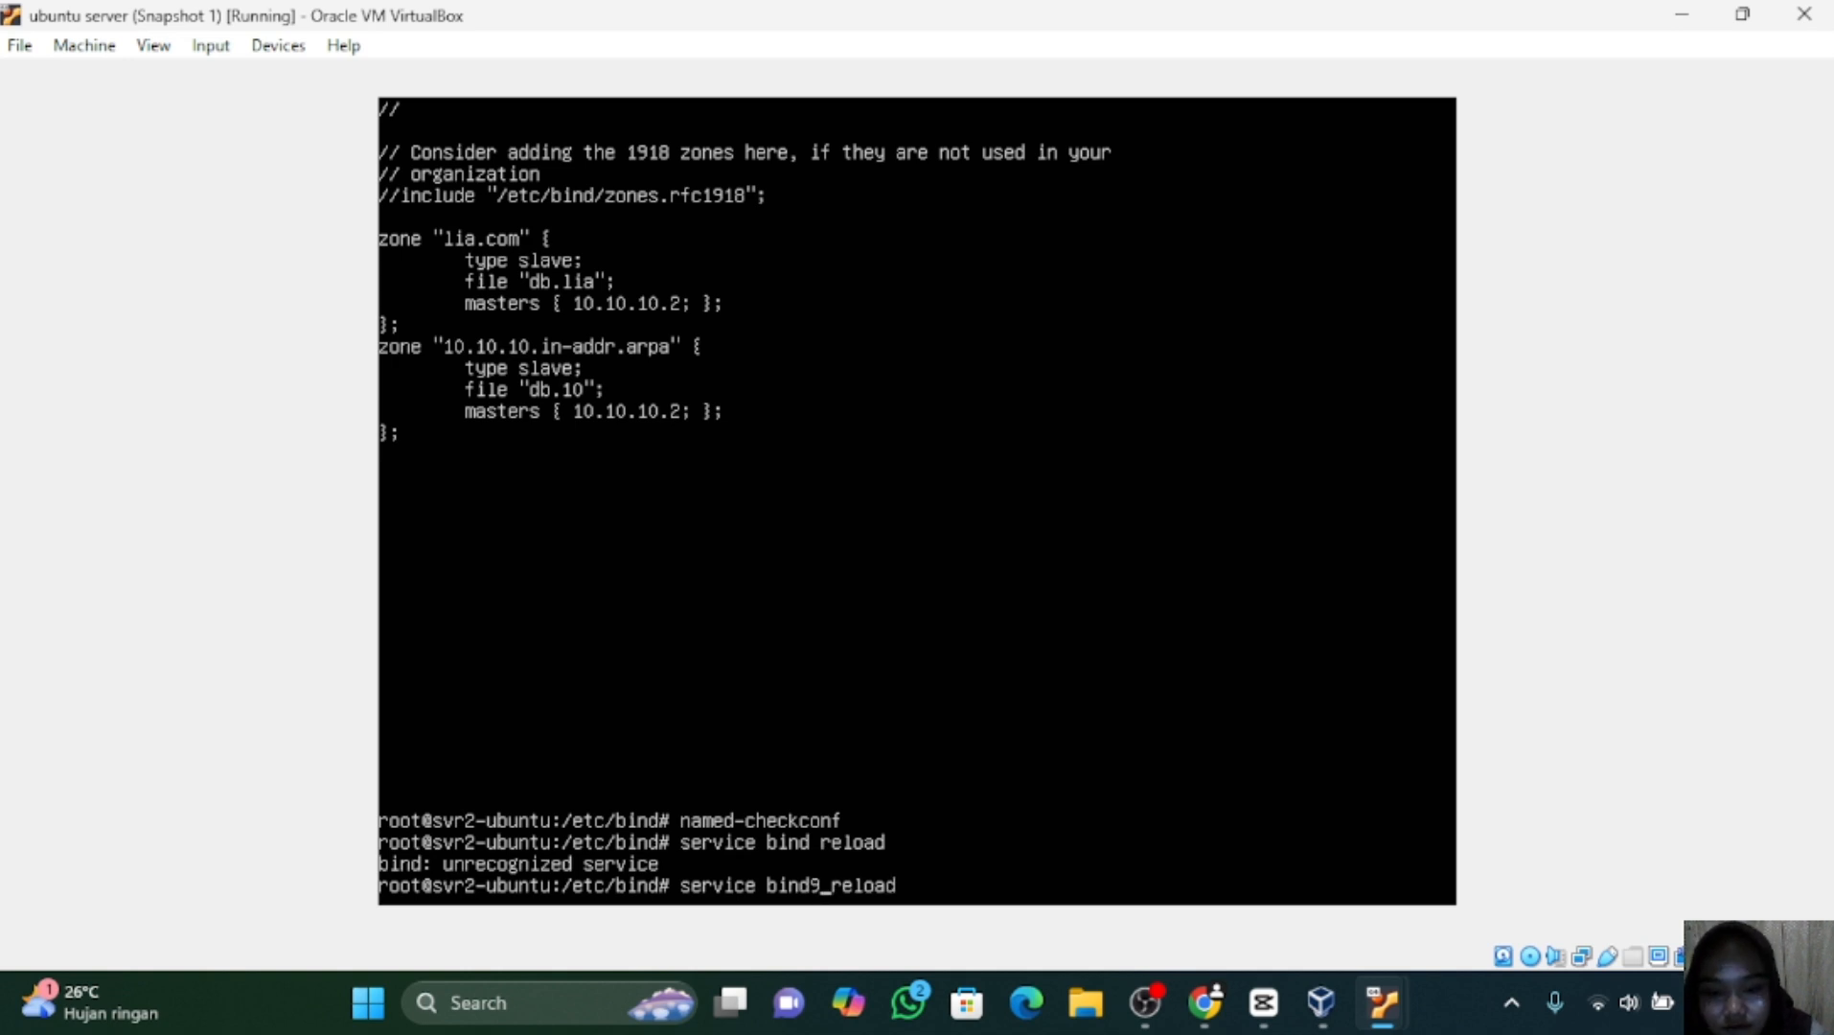
pyautogui.press('Return')
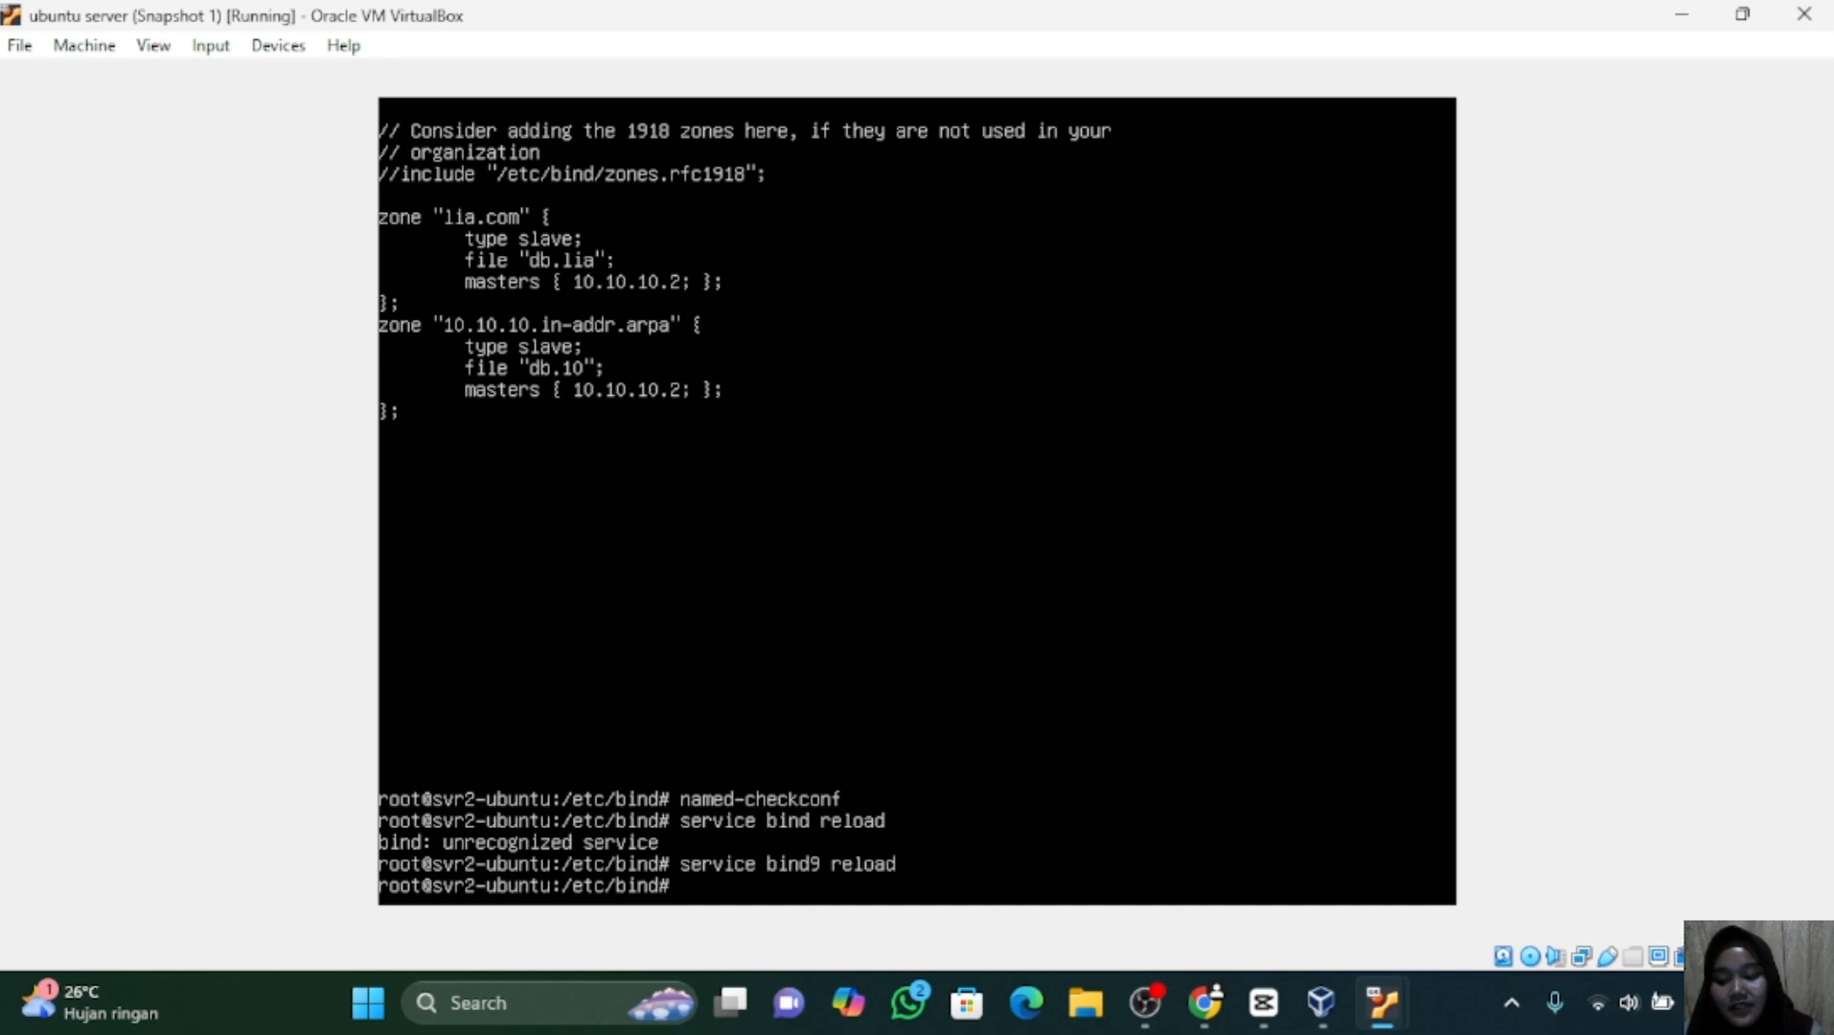
# Change to the /var/cache/bind directory and list its files to check for the transferred zone files.
pyautogui.write('cd ')
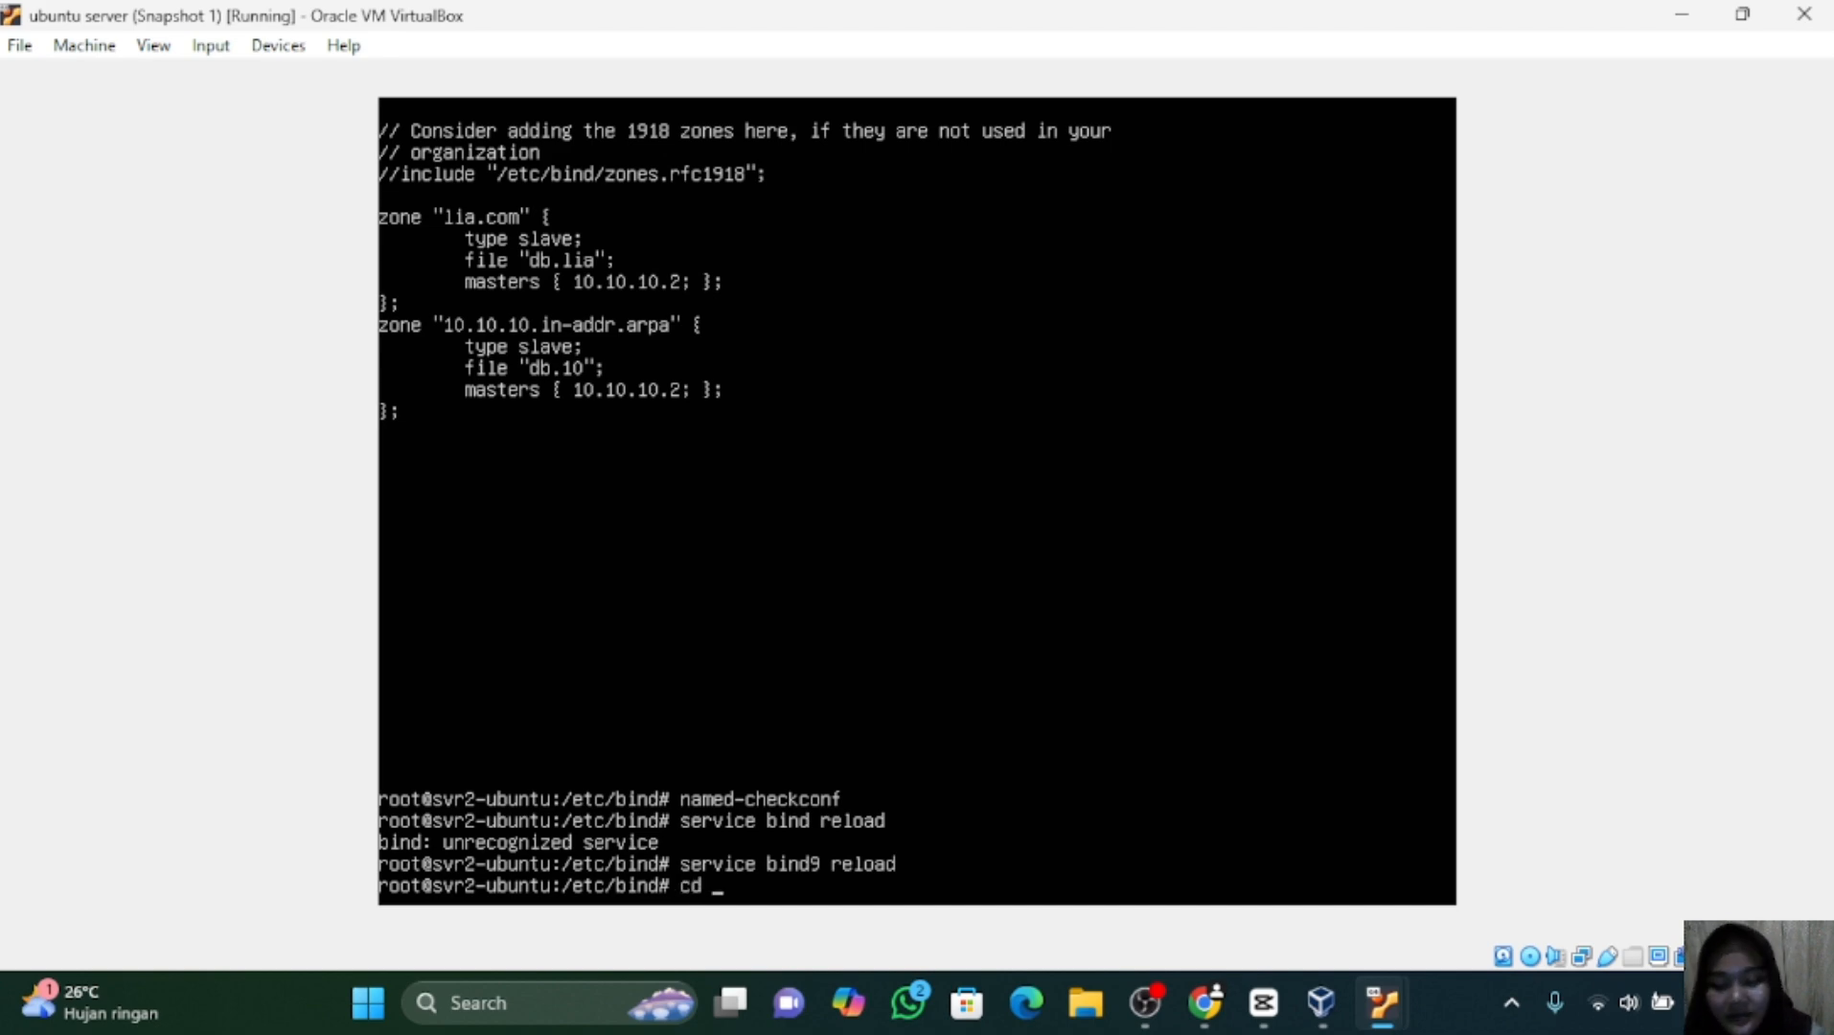
pyautogui.write('/var')
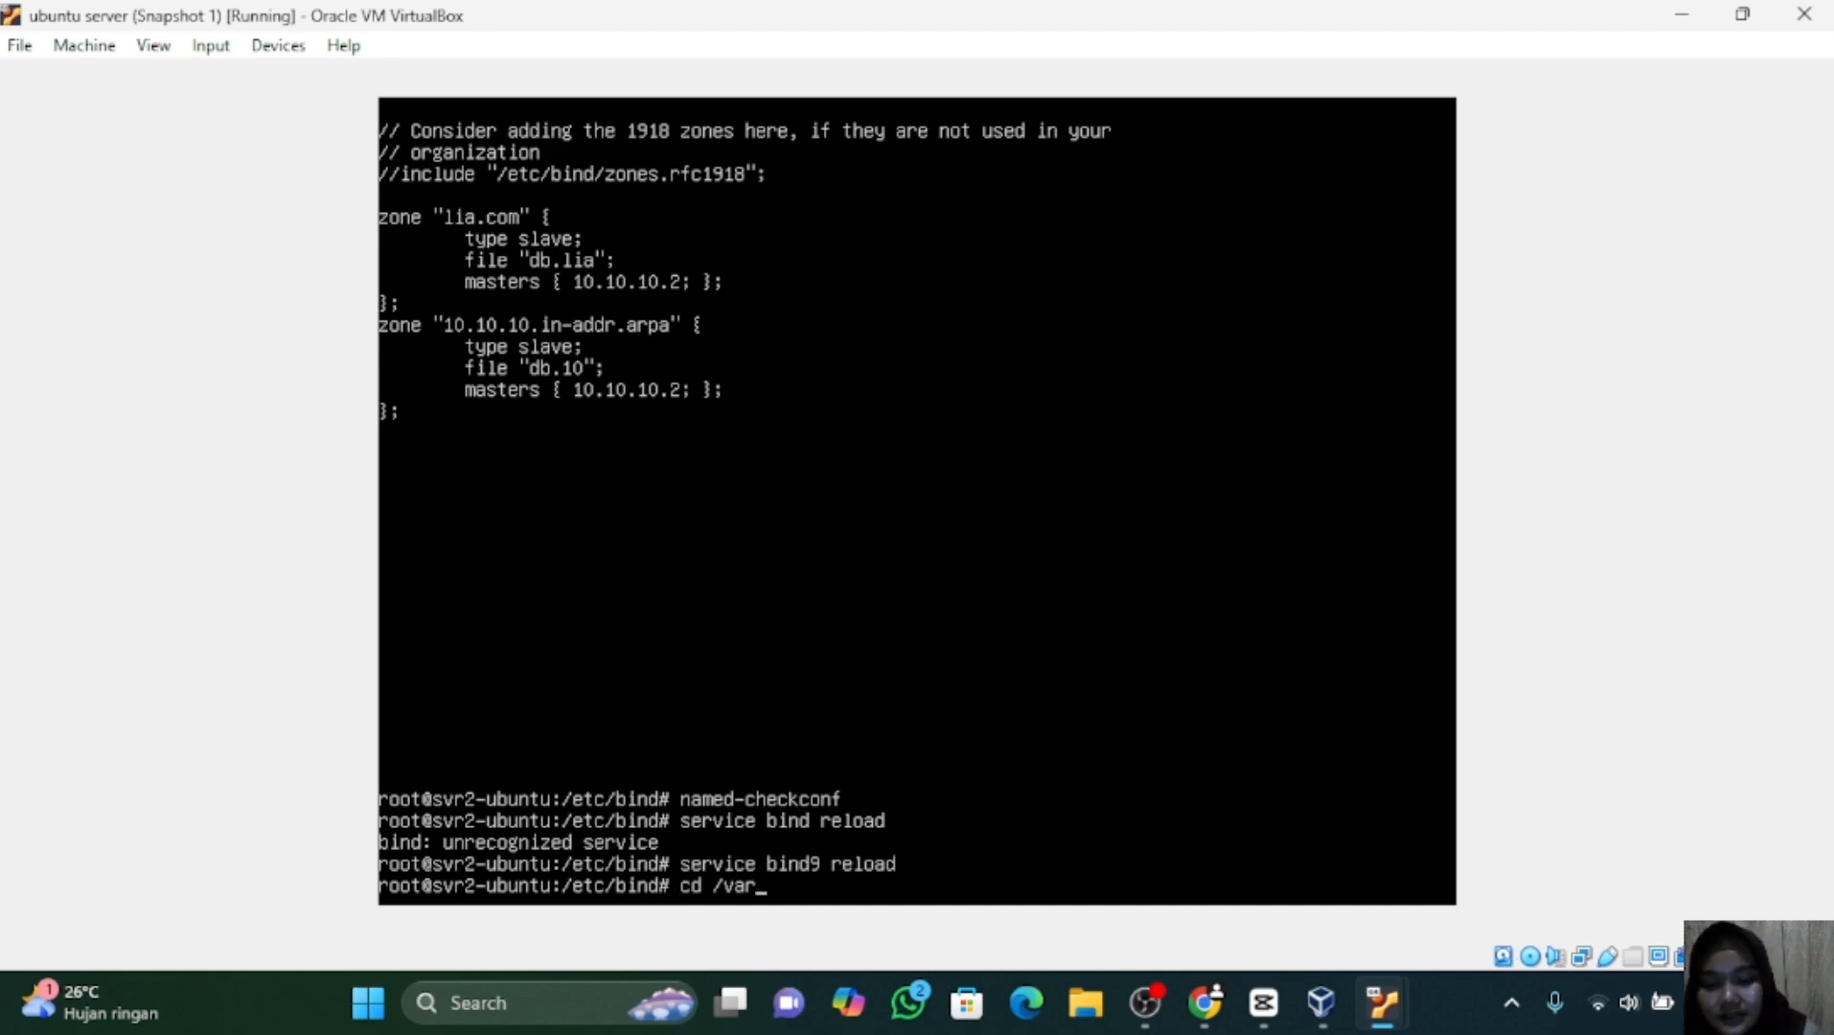
pyautogui.write('/ch')
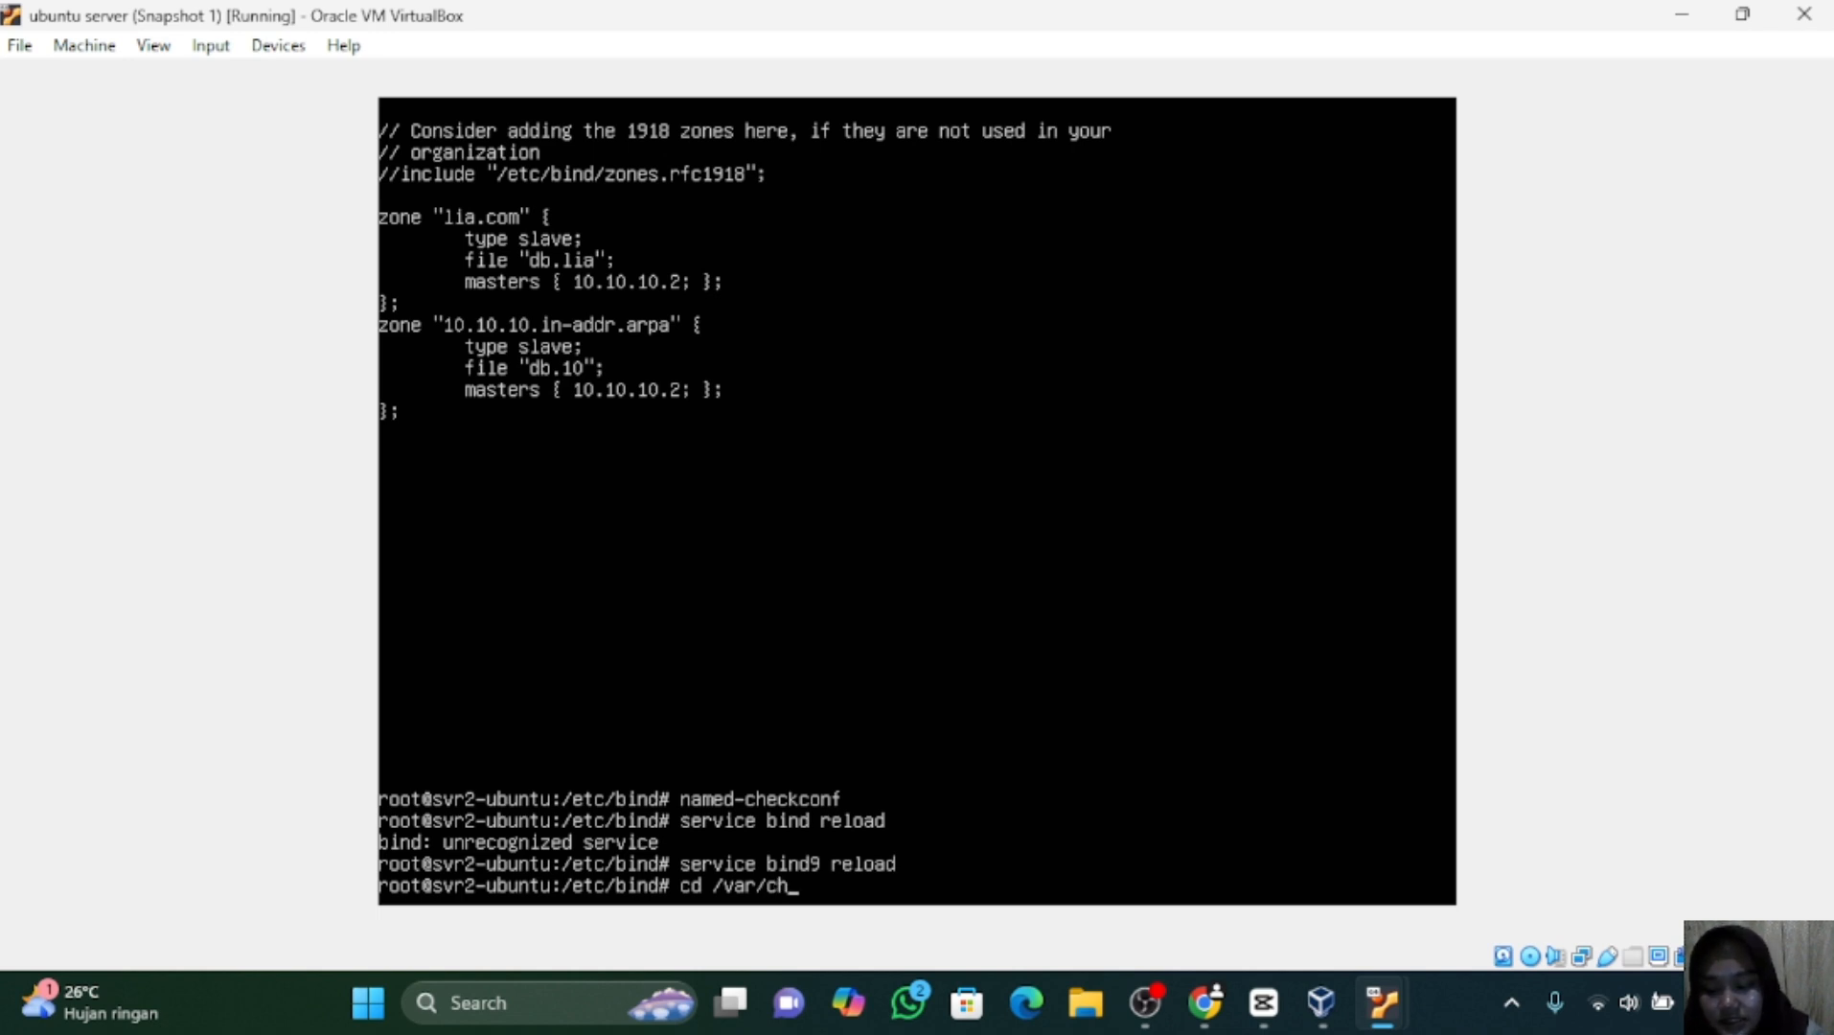
pyautogui.press('BackSpace')
pyautogui.write('ache')
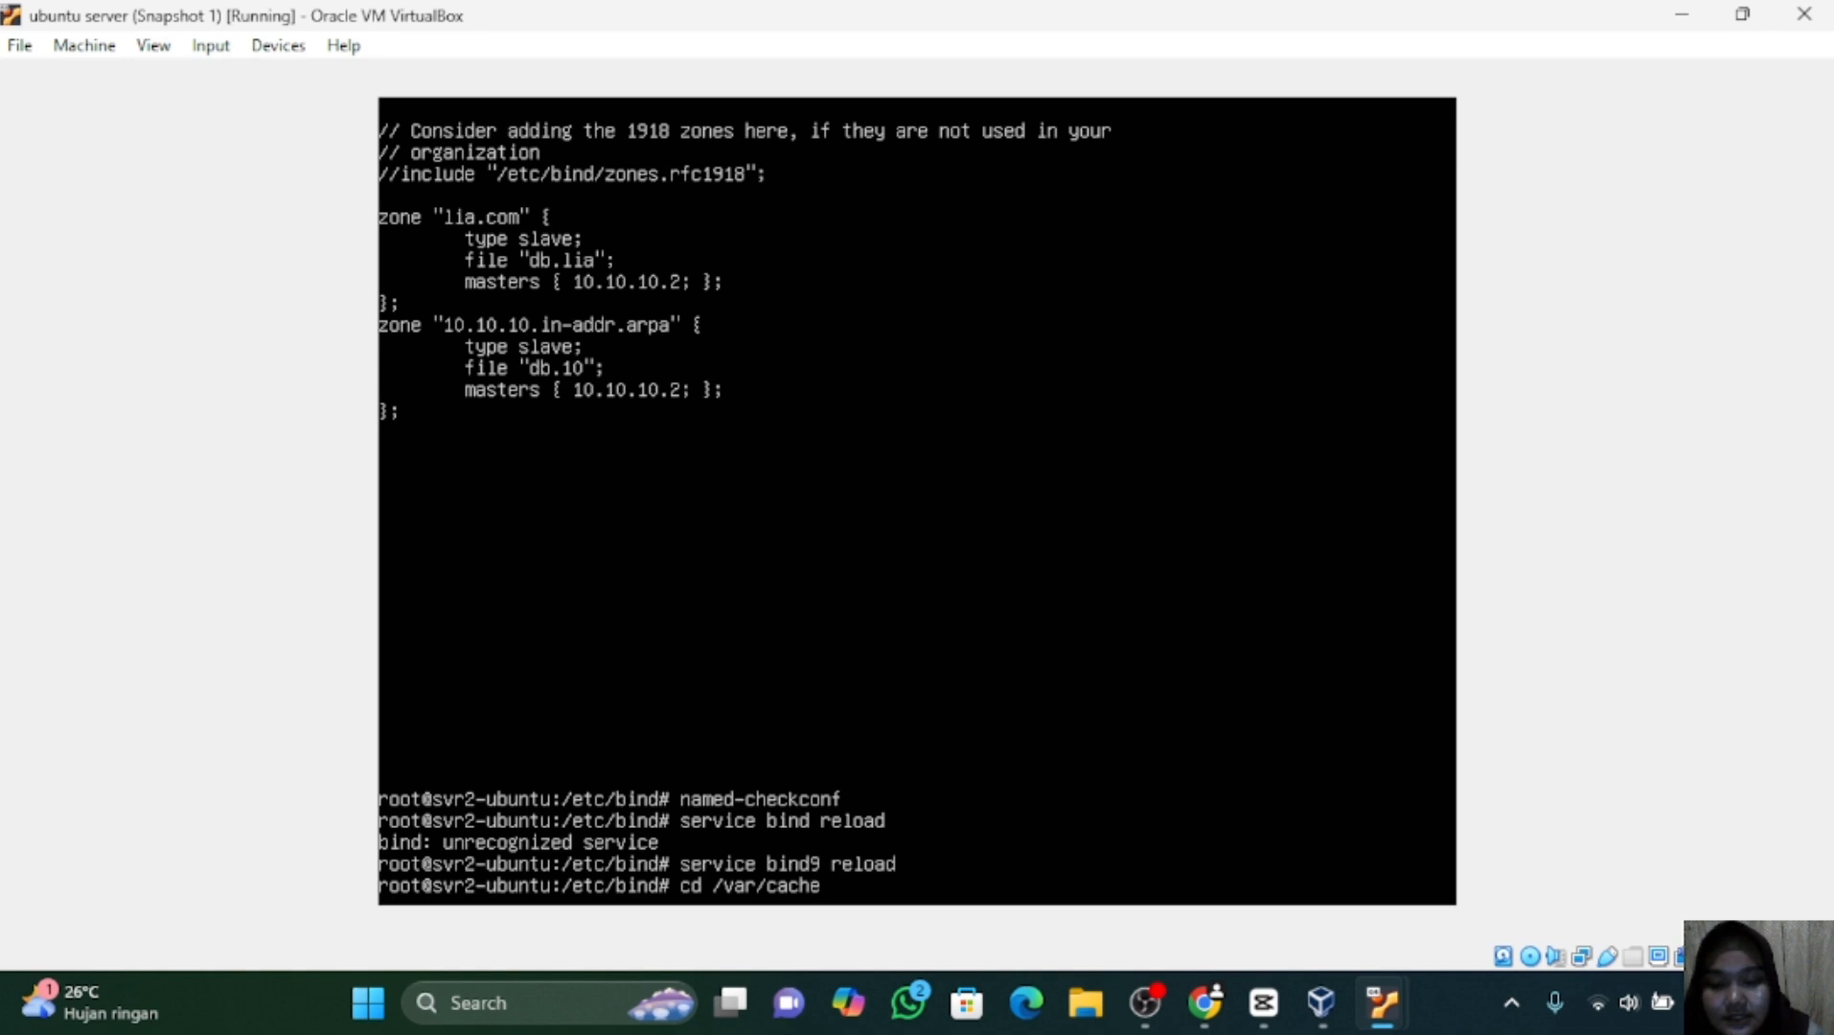
pyautogui.write('/bin')
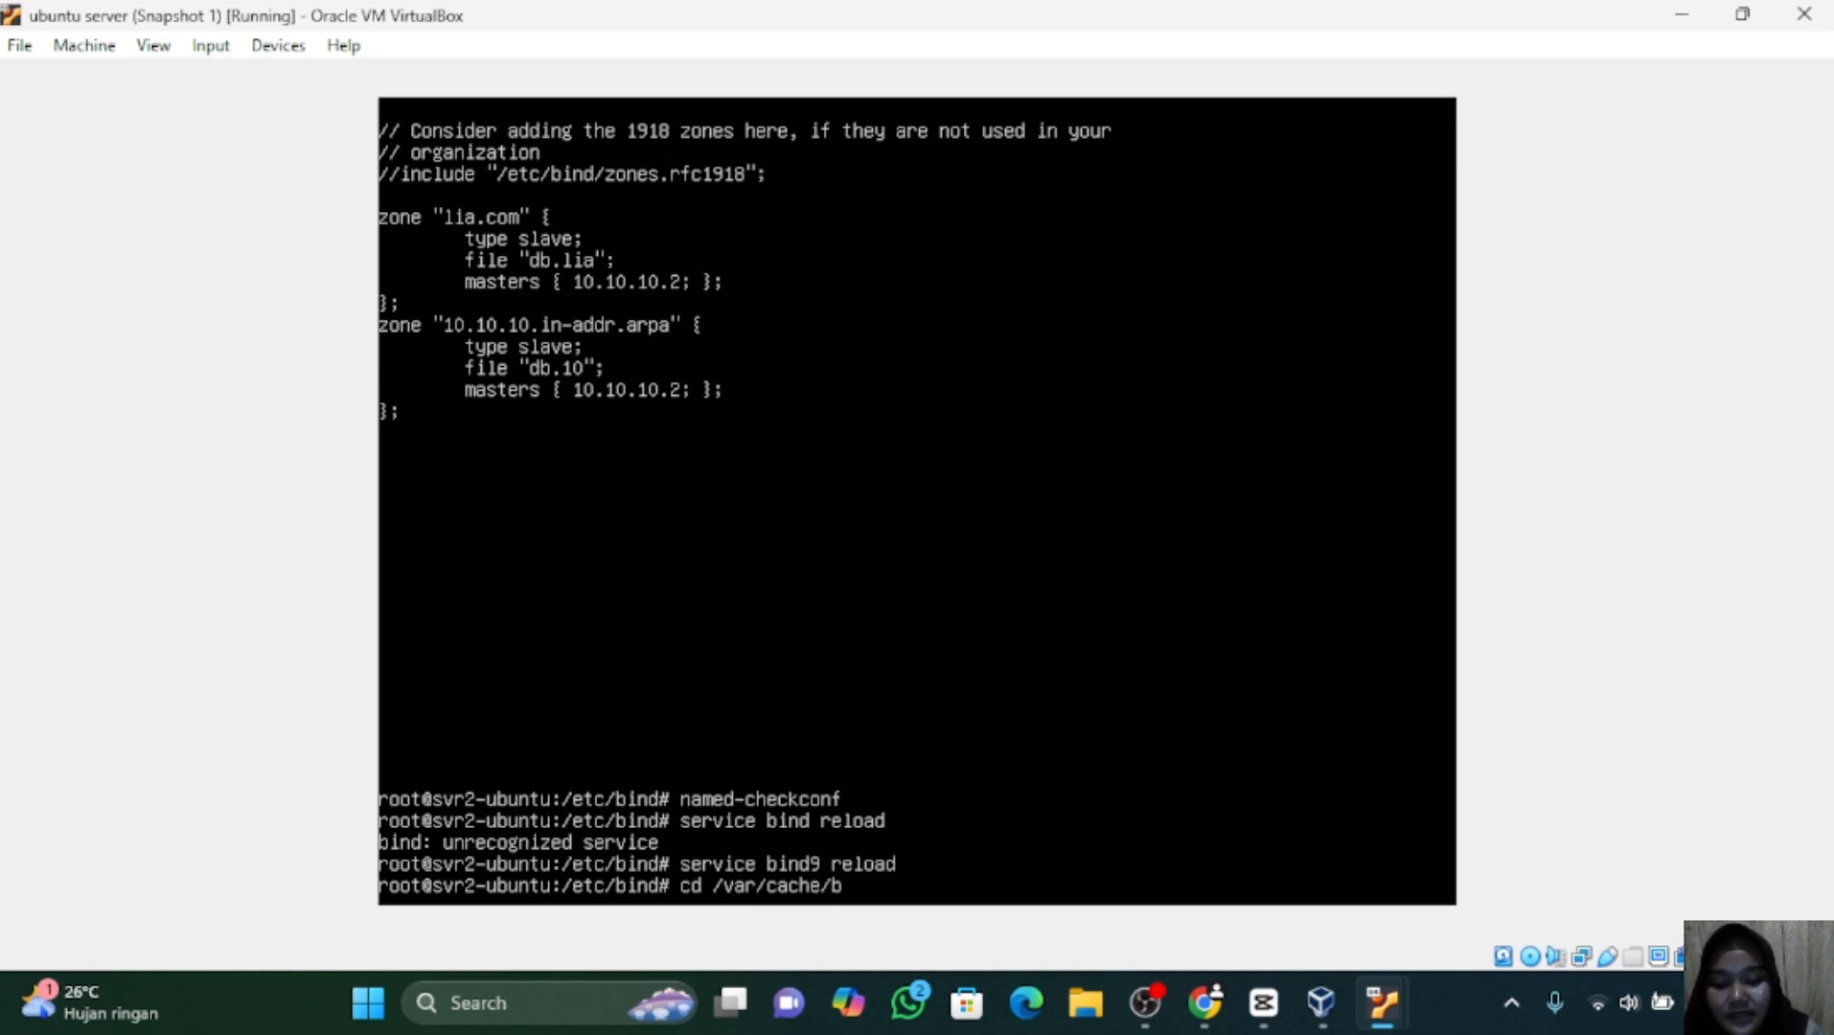
pyautogui.write('d')
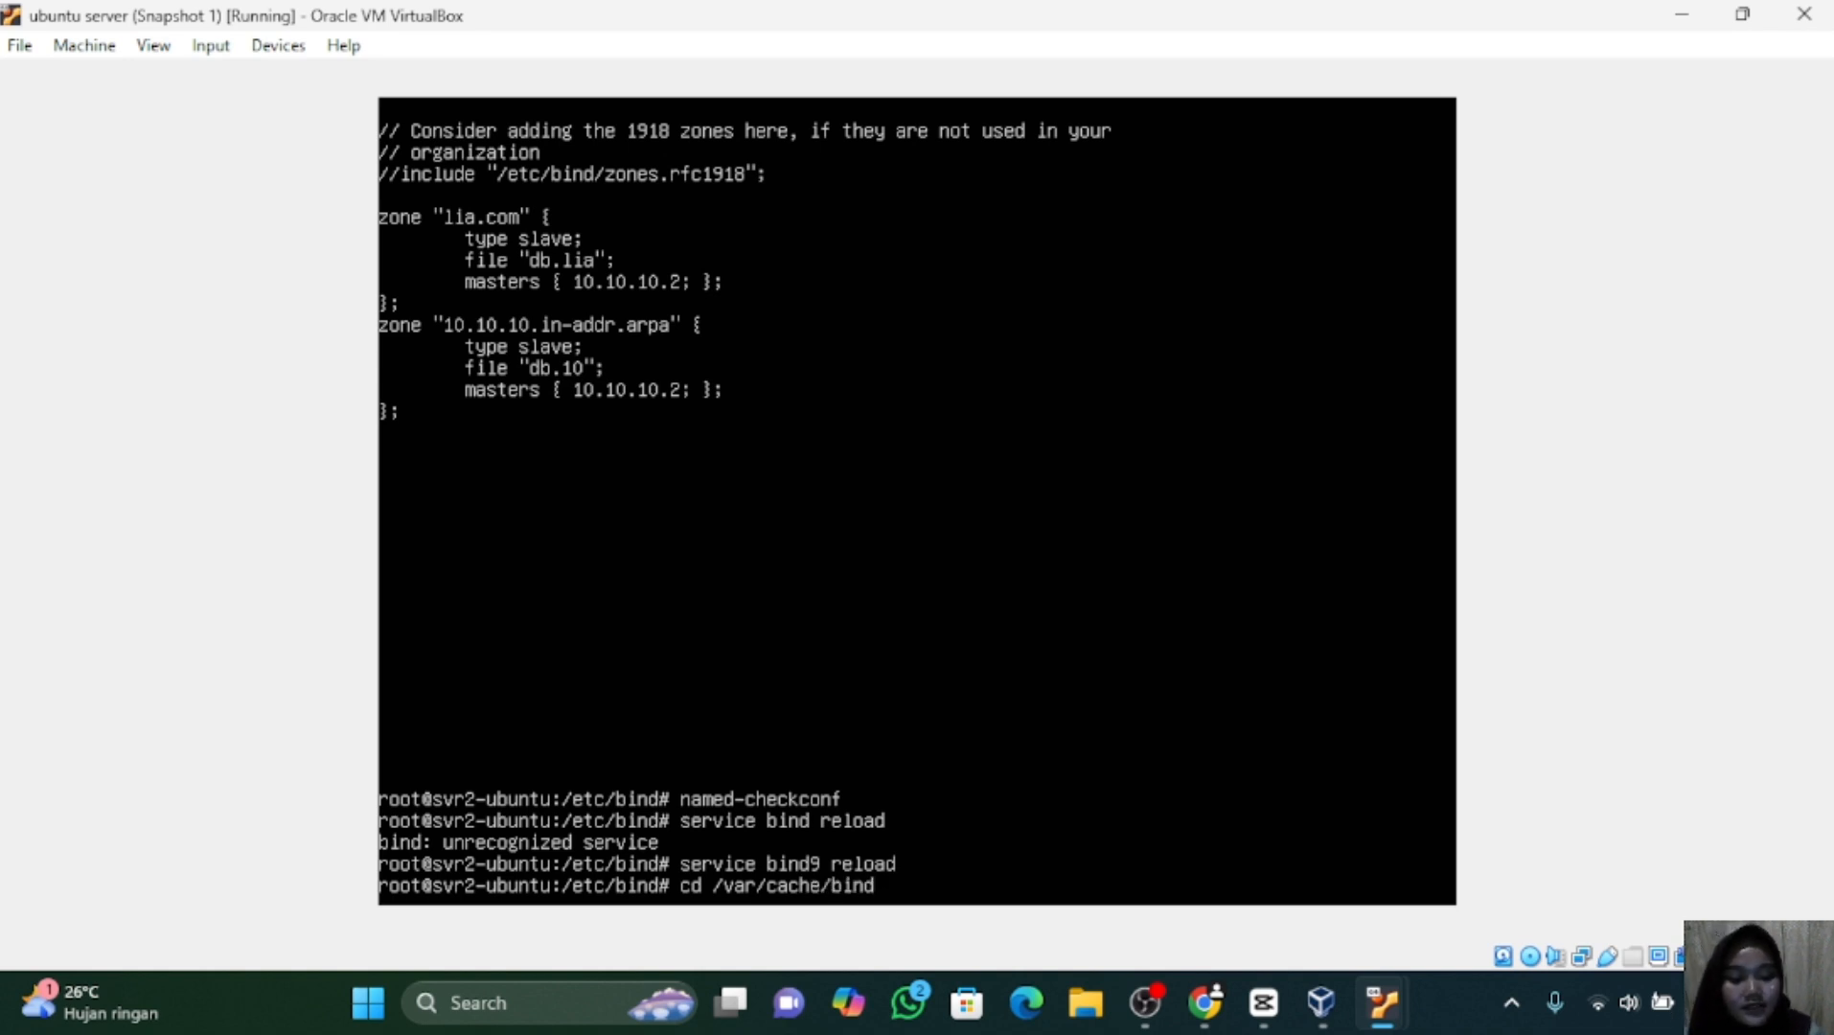
pyautogui.press('Return')
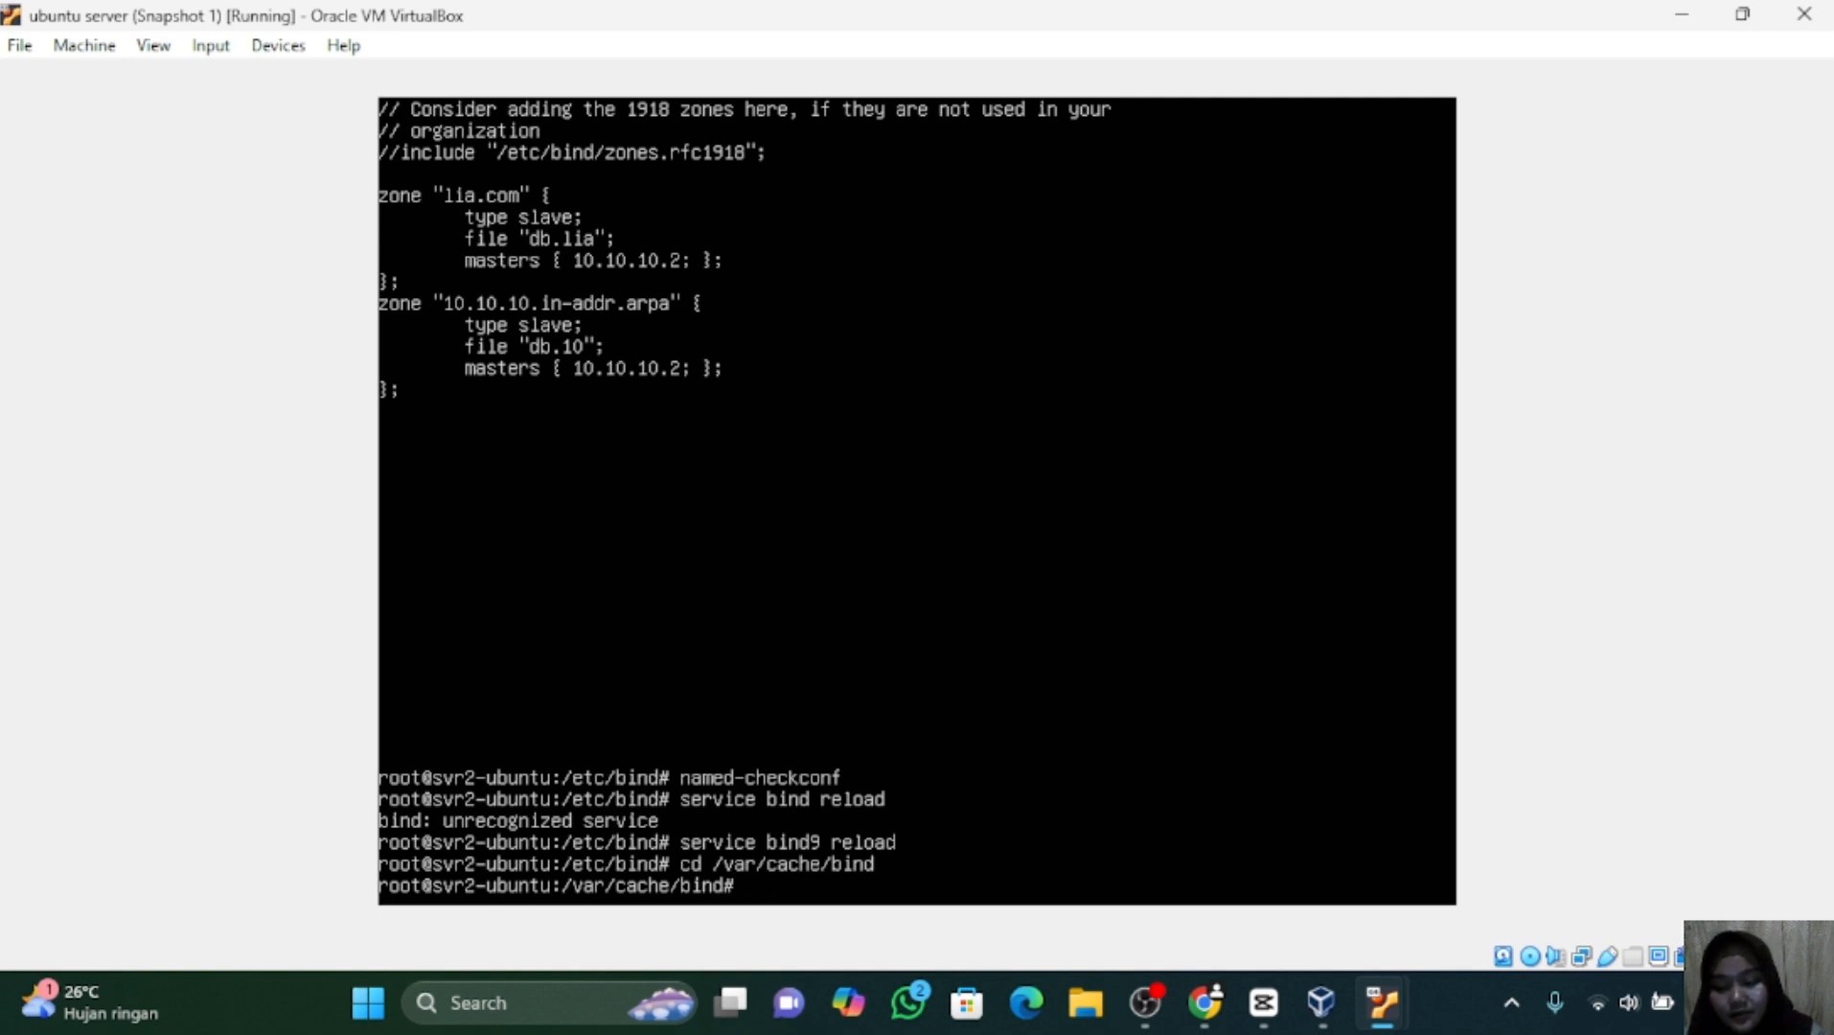
pyautogui.write('ls')
pyautogui.press('Return')
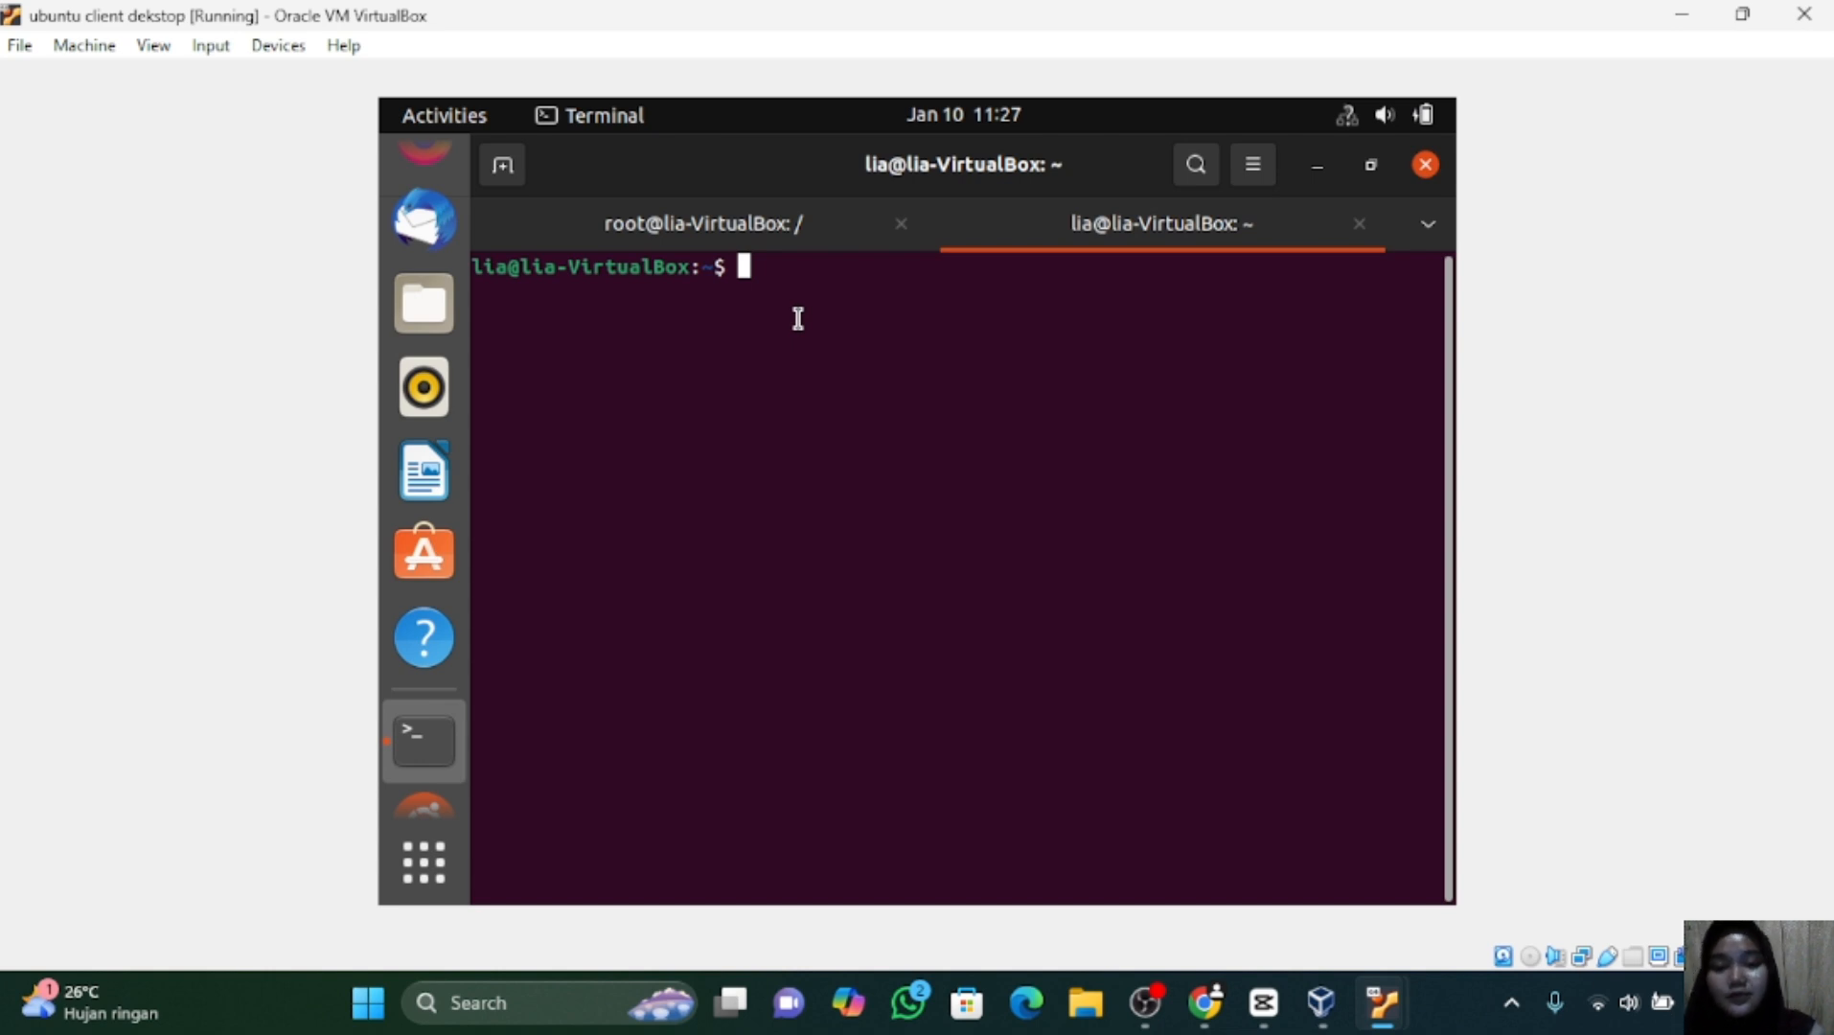
# In the Ubuntu client's terminal, become root with 'sudo su' and the account password, and change to the root directory.
pyautogui.write('sudo su')
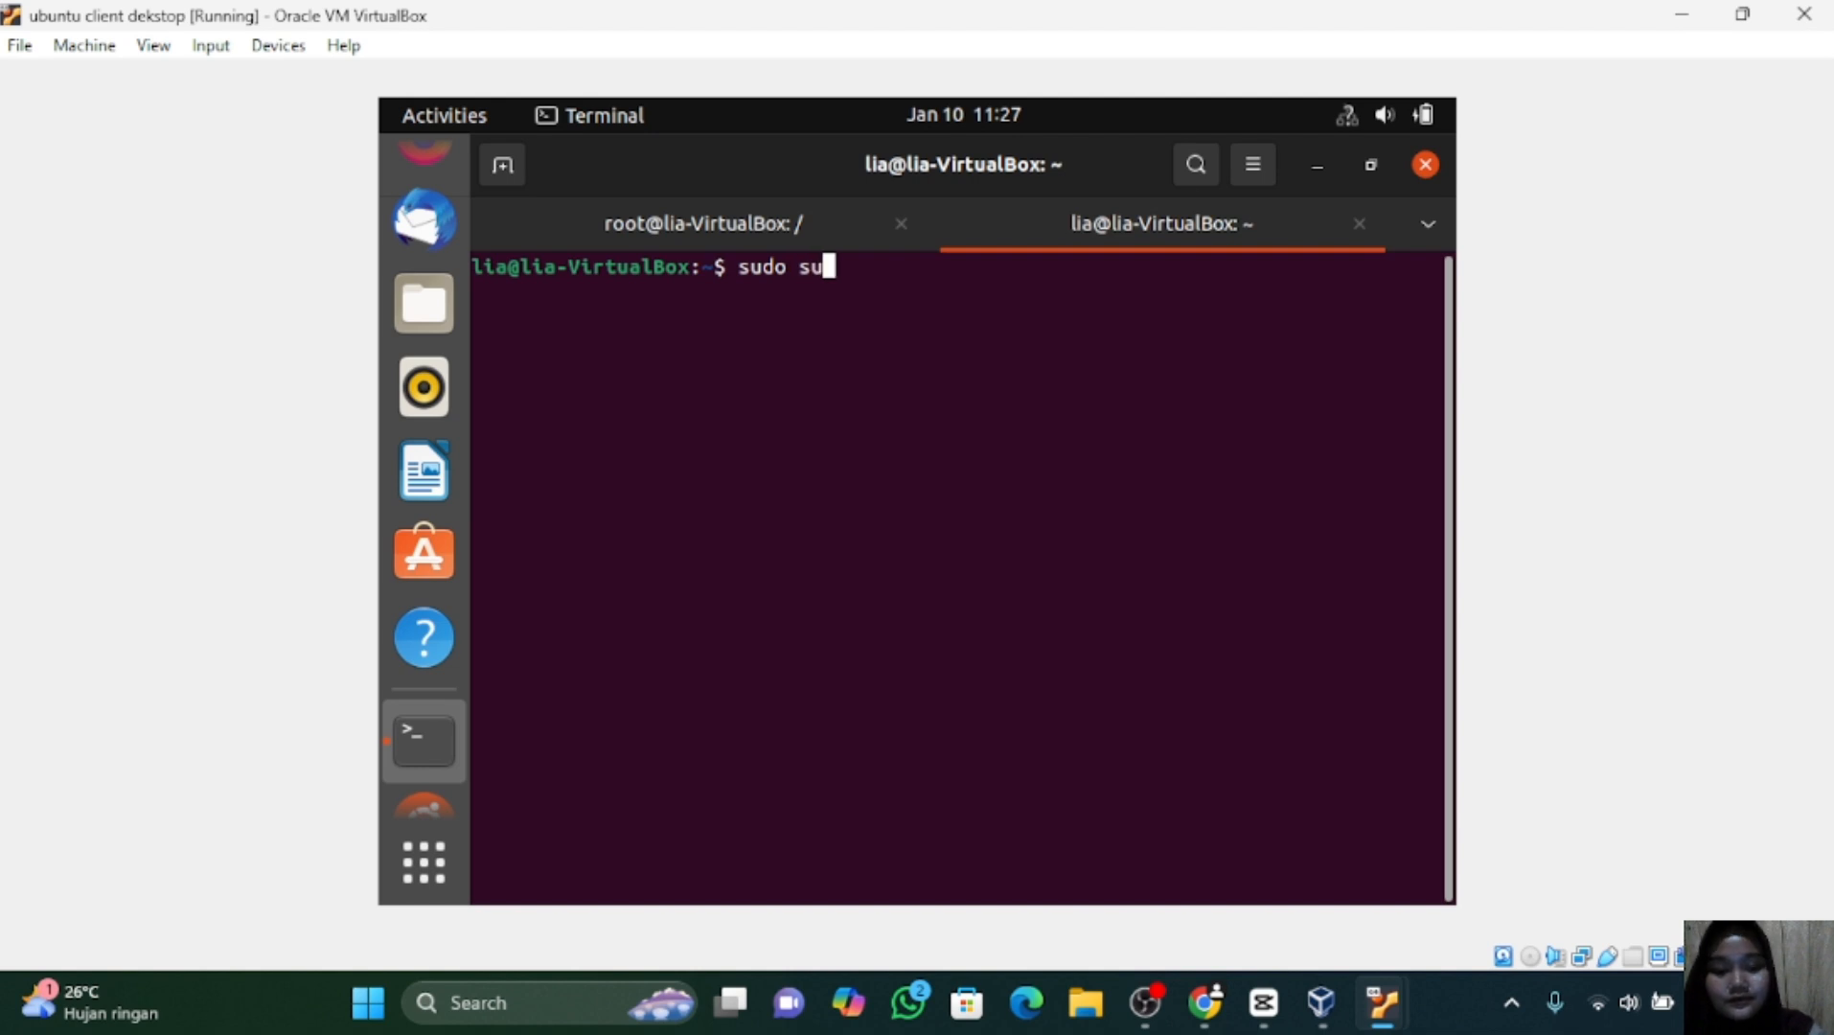
pyautogui.press('Return')
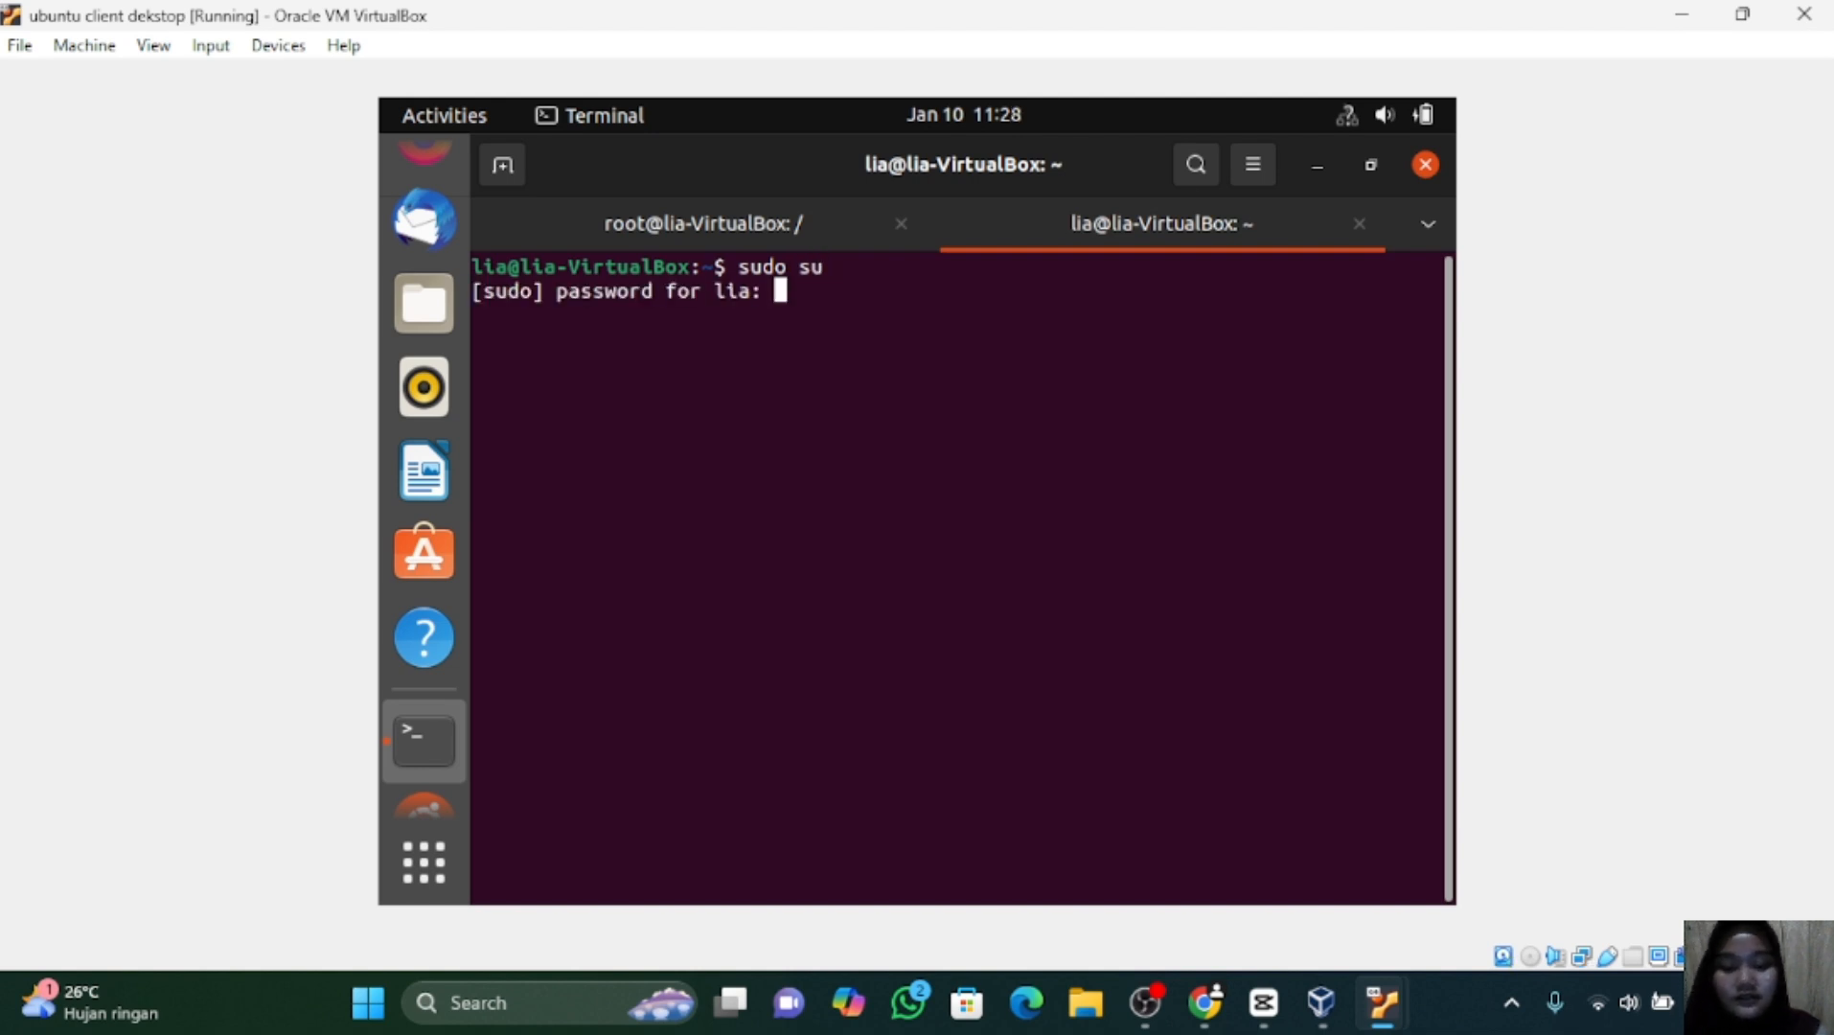
pyautogui.press('Return')
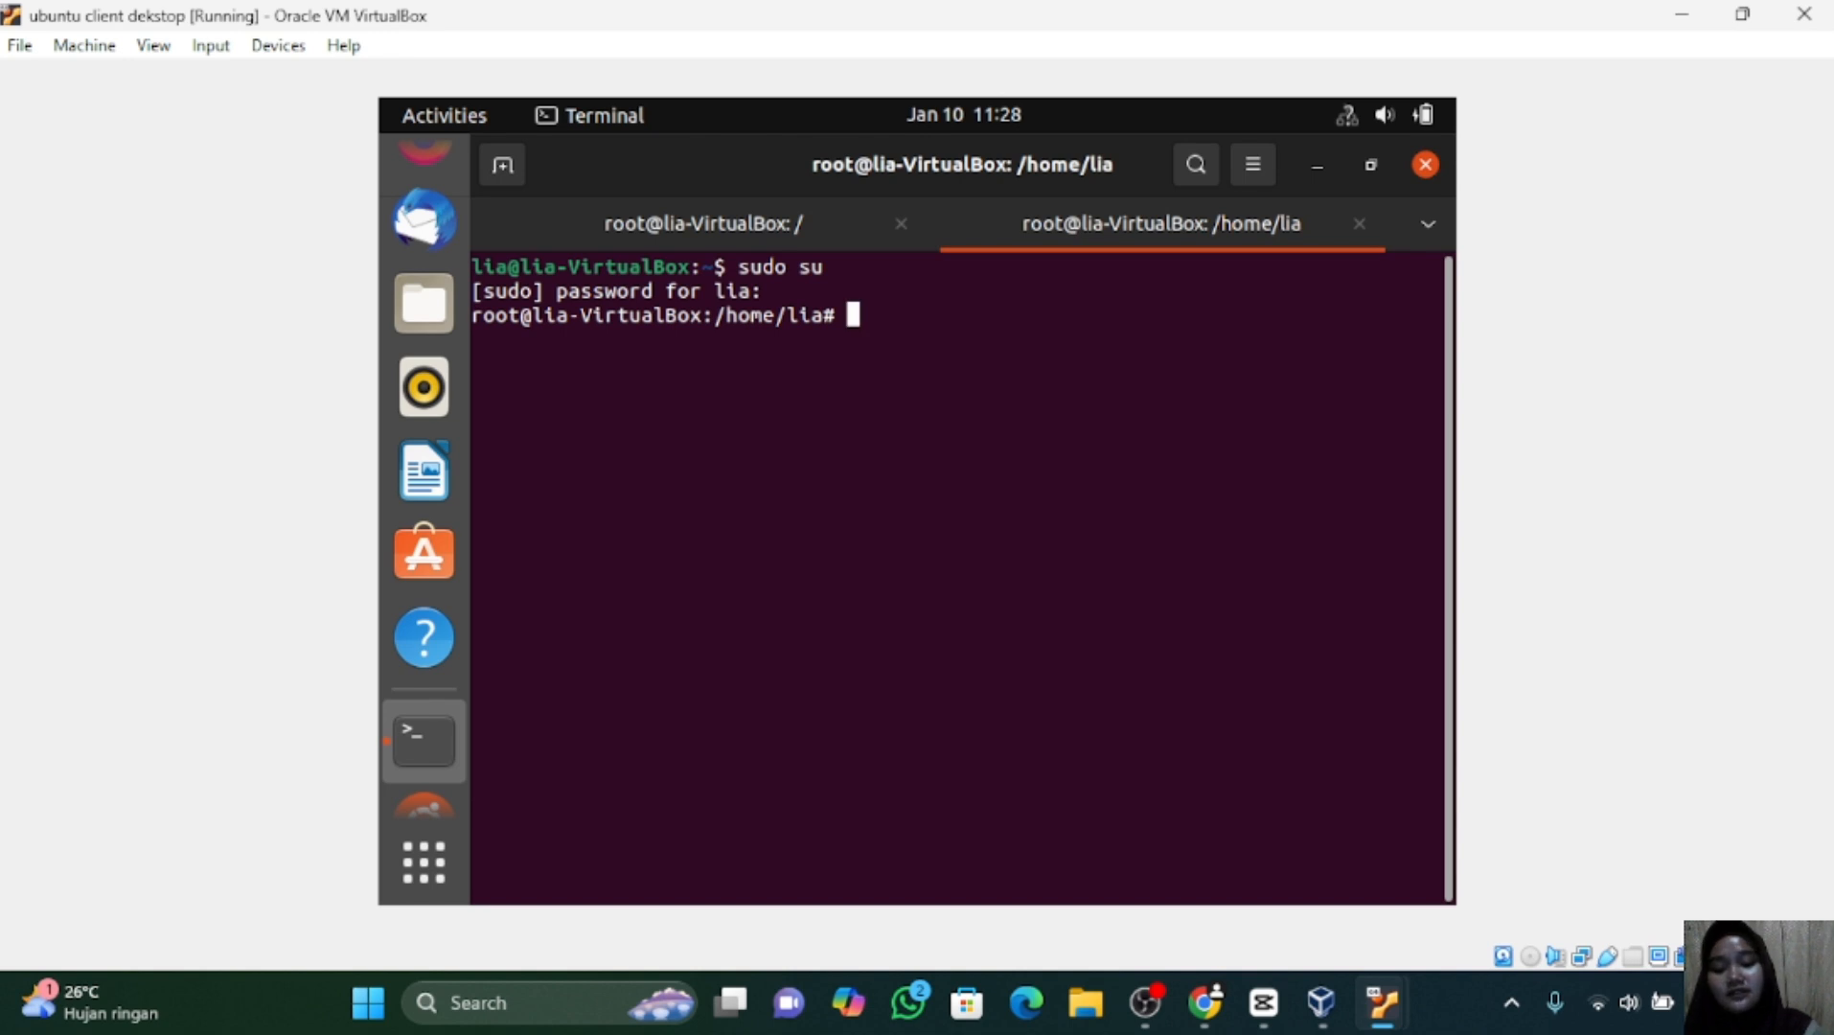
pyautogui.write('cd /')
pyautogui.press('Return')
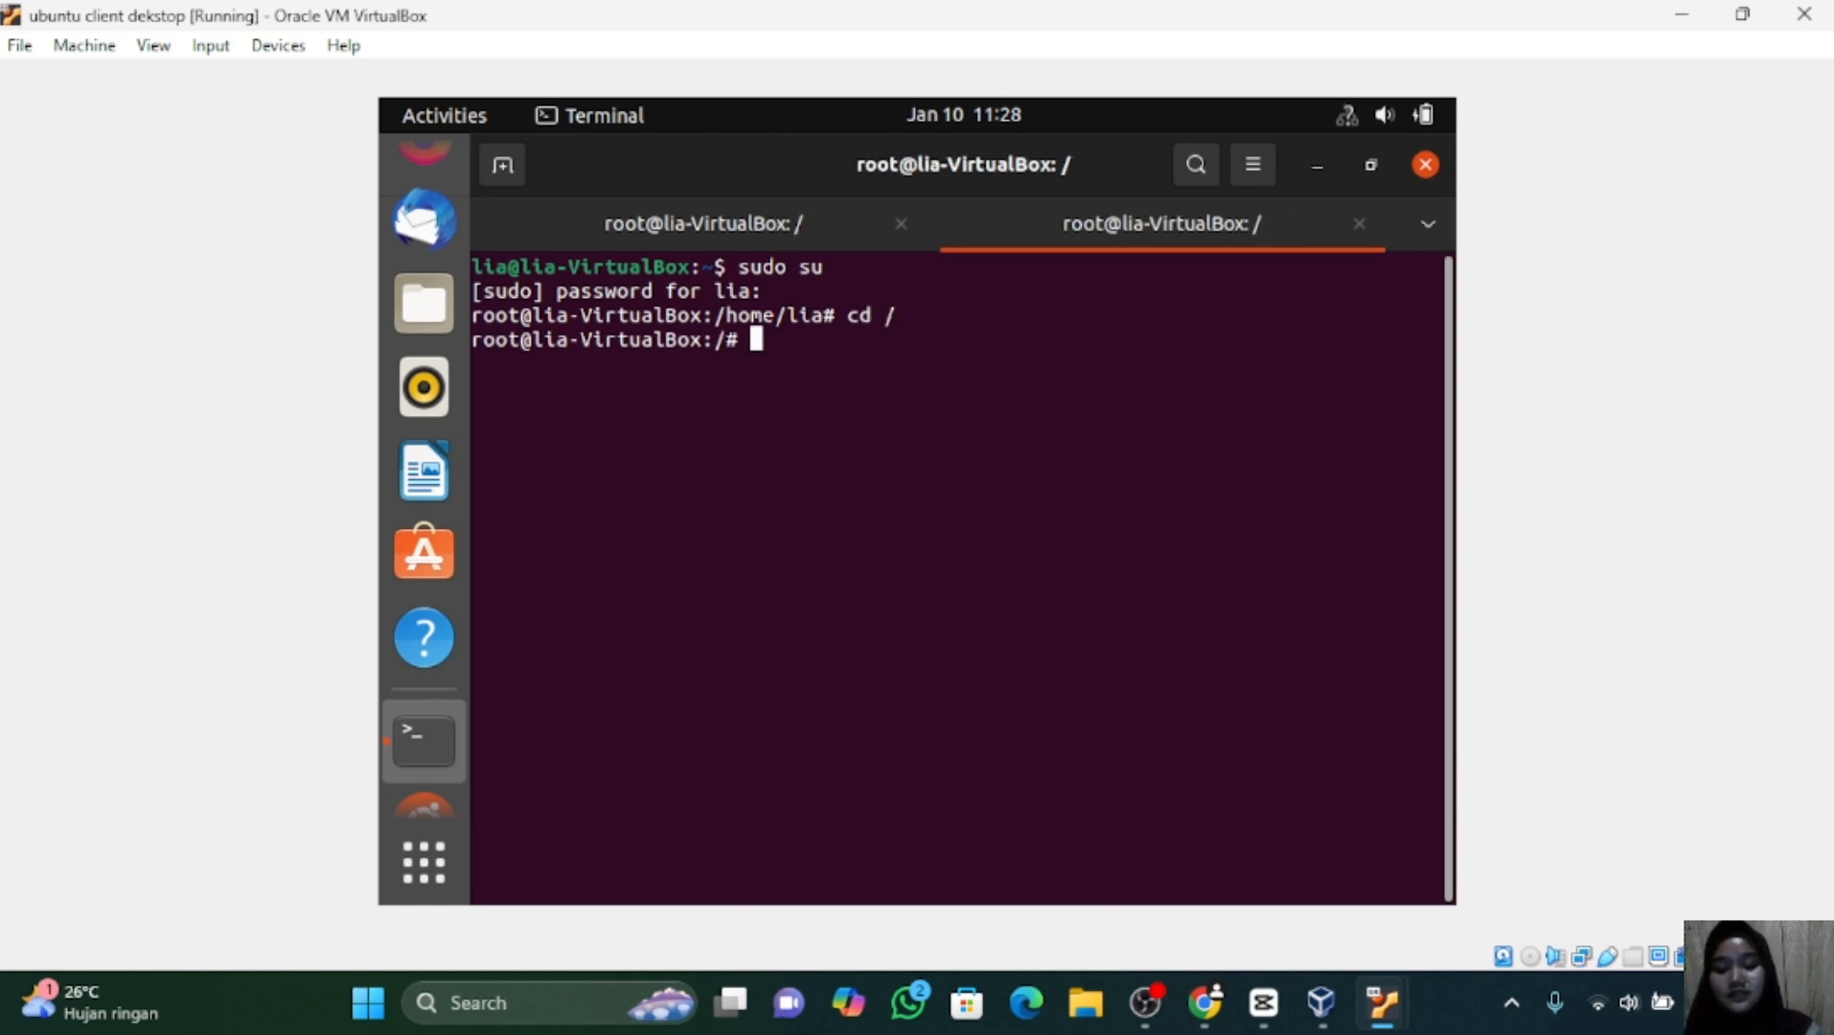
# Open /etc/resolv.conf in nano on the client.
pyautogui.write('nano /etc')
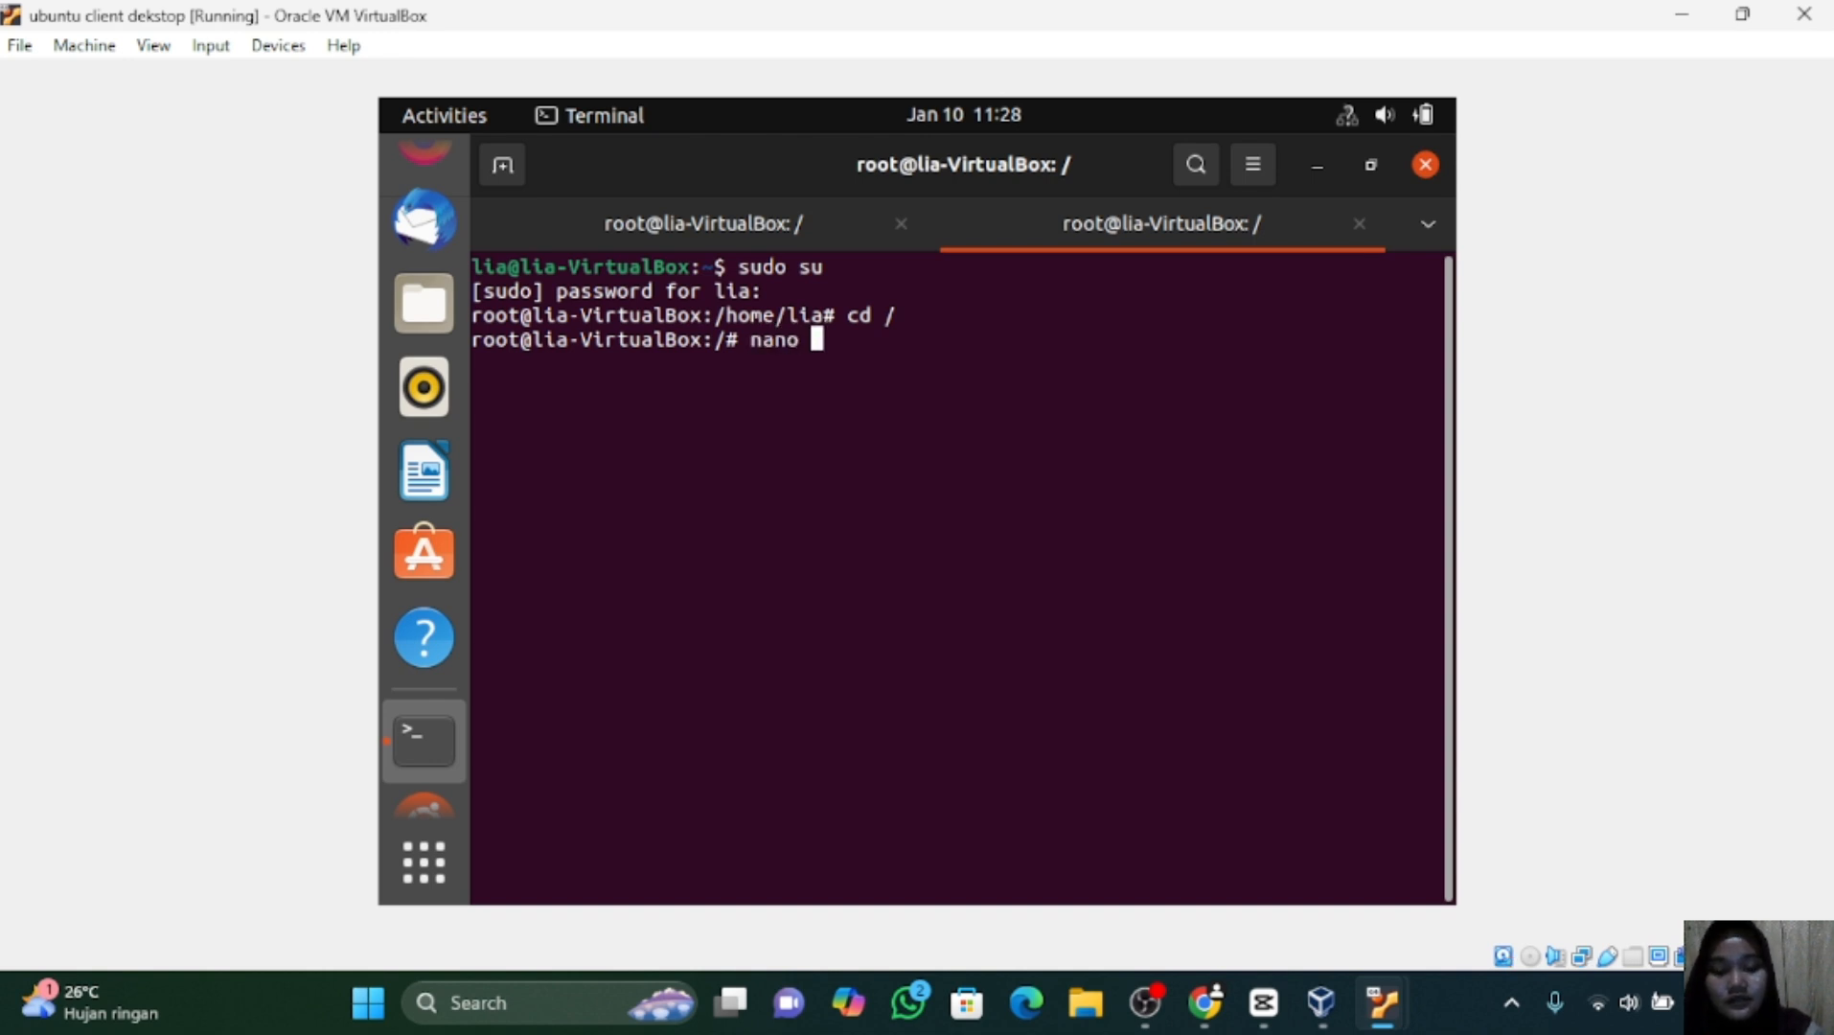
pyautogui.write('/')
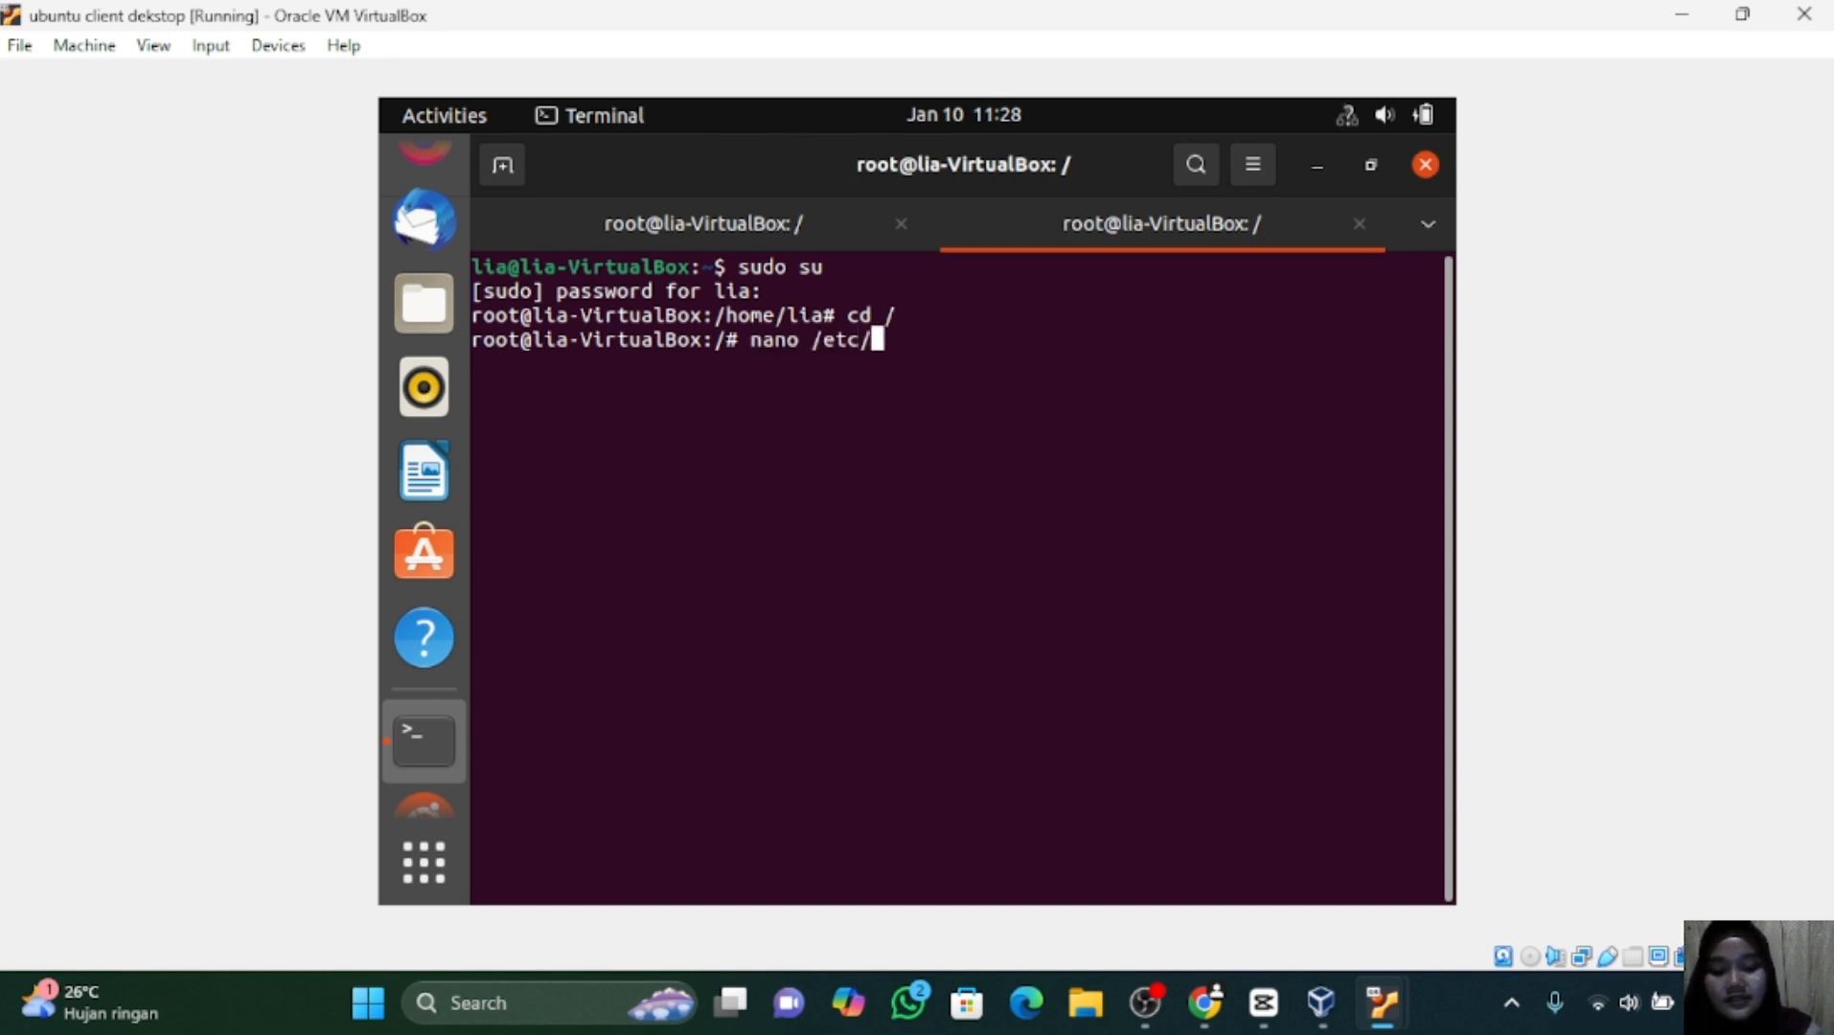
pyautogui.write('resol')
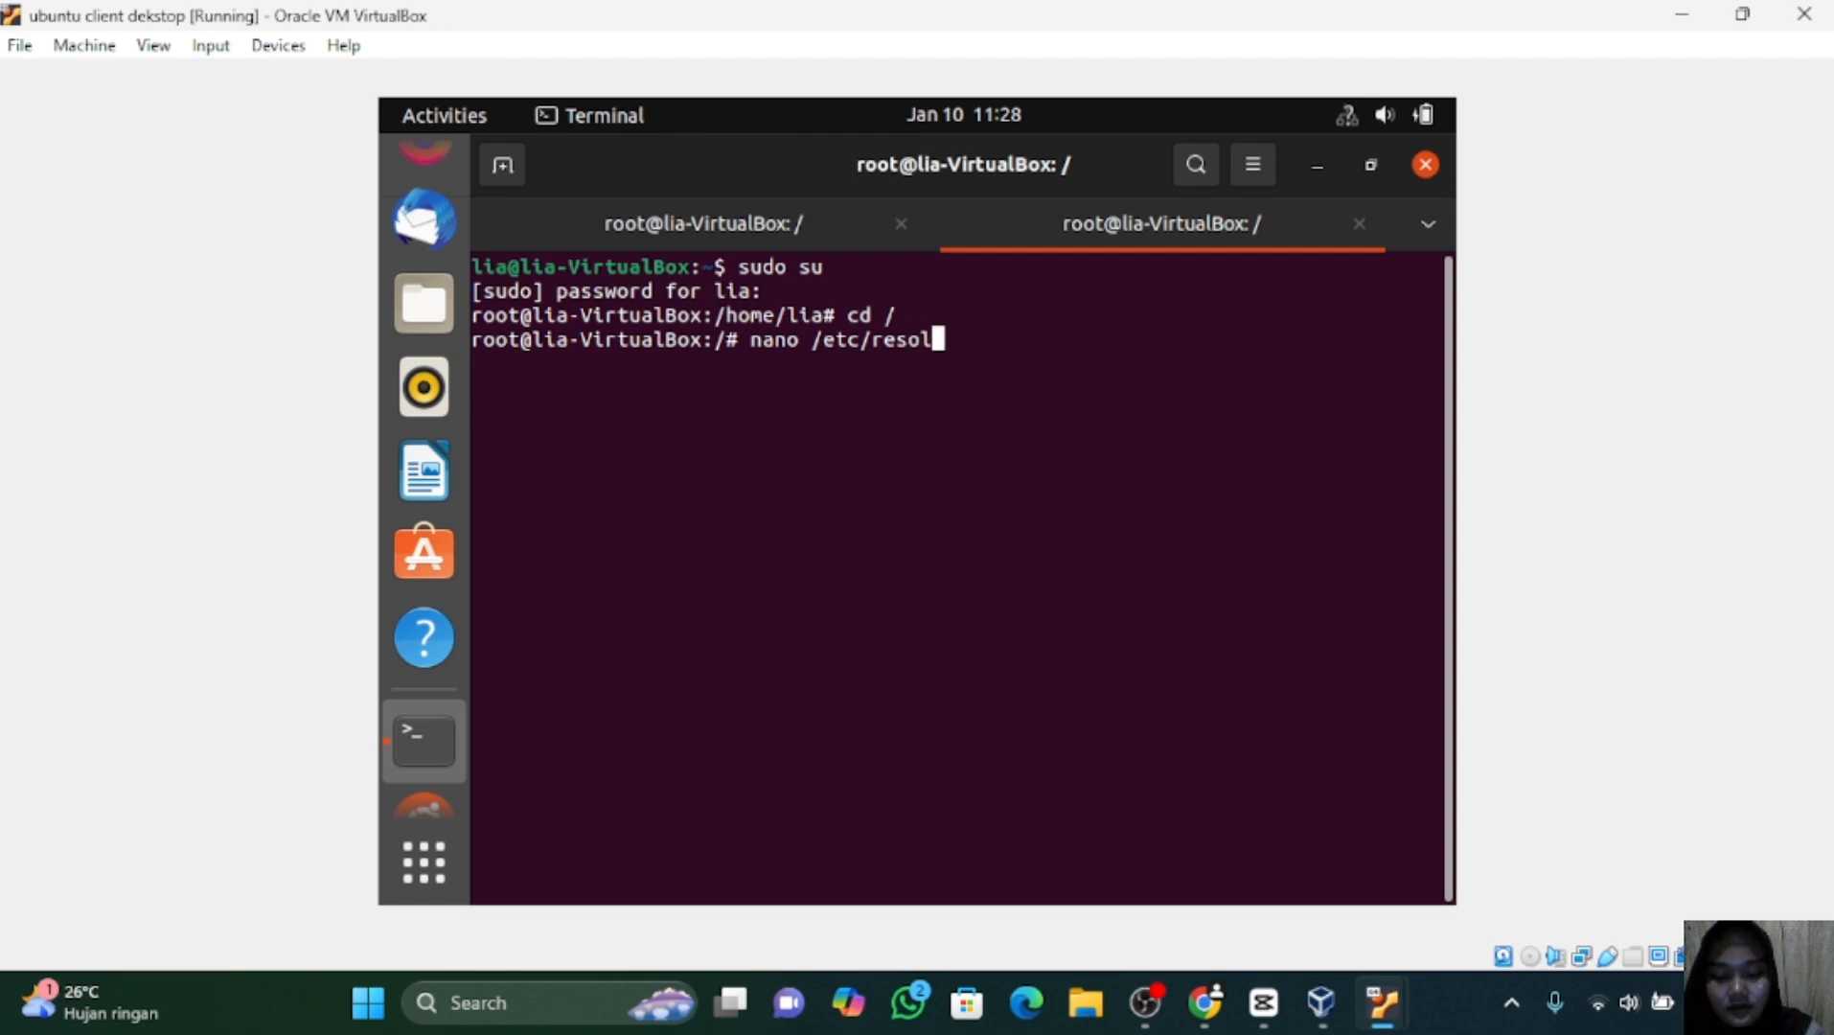
pyautogui.write('v.cong')
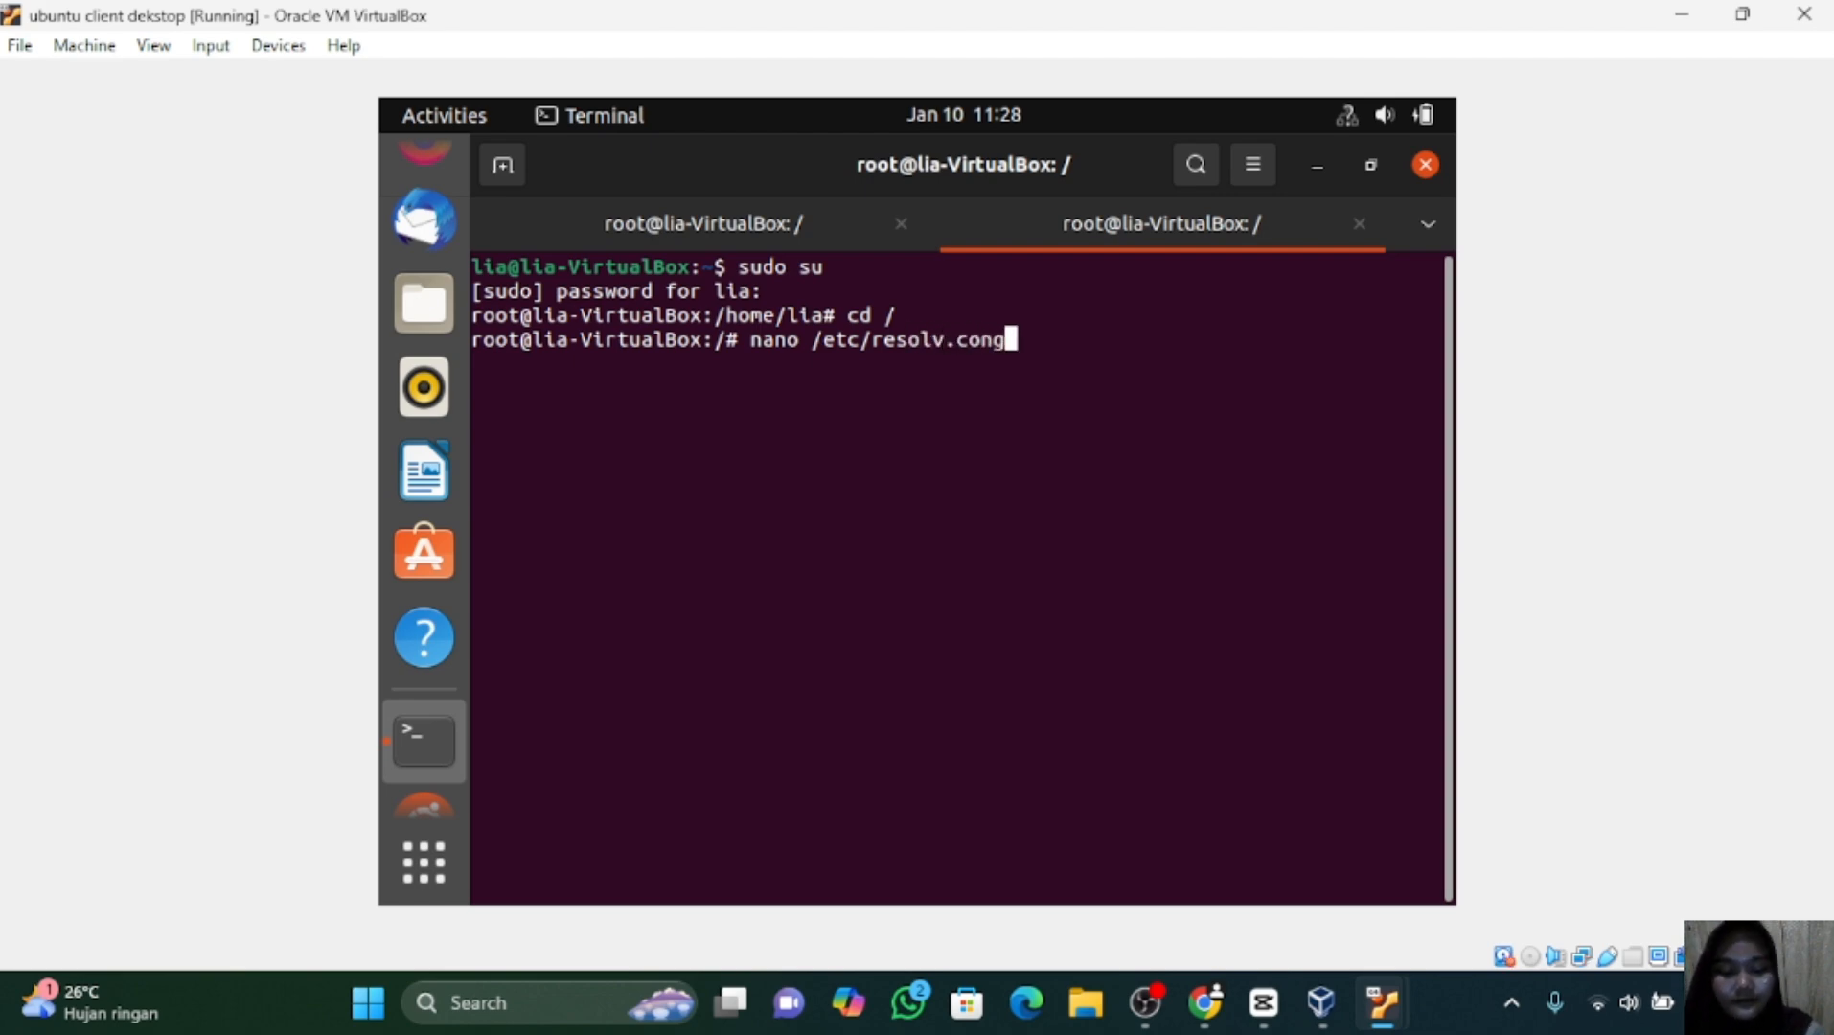
pyautogui.press('BackSpace')
pyautogui.write('f')
pyautogui.press('Return')
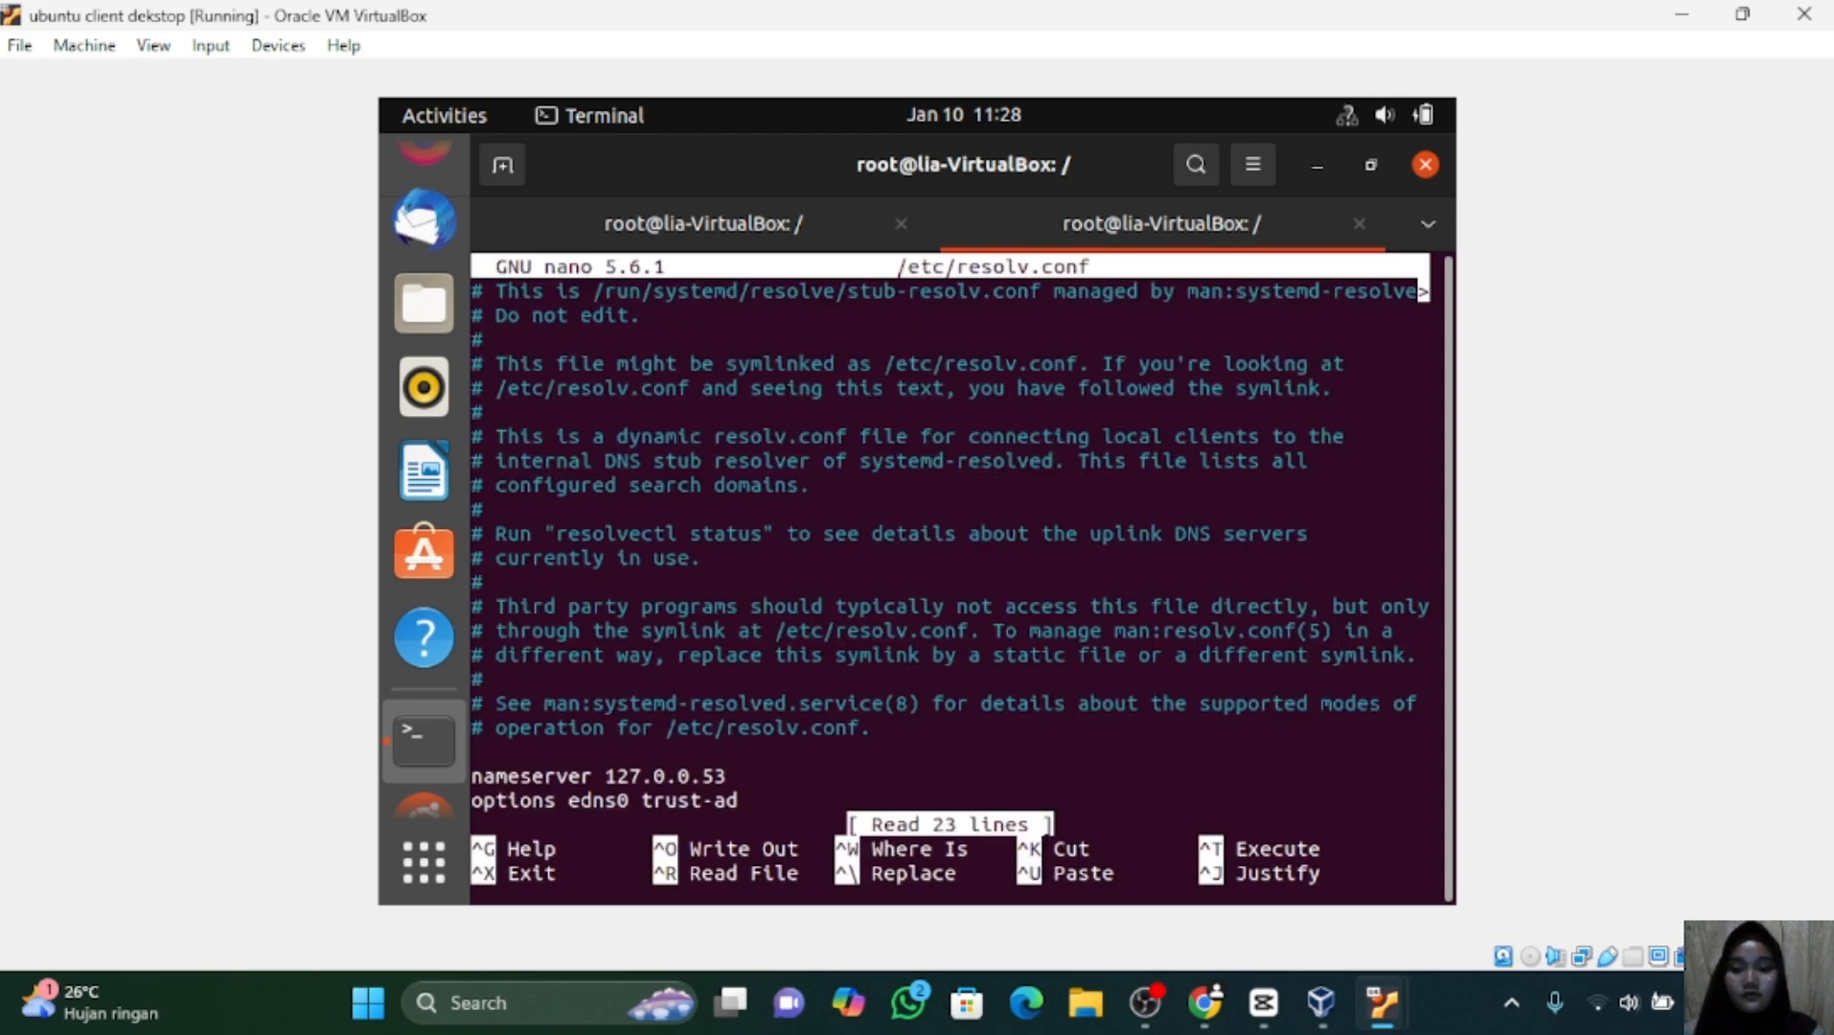
# Comment out the 'nameserver 127.0.0.53' line in resolv.conf with a # at its start.
pyautogui.press('Down')
pyautogui.press('Down')
pyautogui.press('Down')
pyautogui.press('Down')
pyautogui.press('Down')
pyautogui.press('Down')
pyautogui.press('Down')
pyautogui.press('Down')
pyautogui.press('Down')
pyautogui.press('Down')
pyautogui.press('Down')
pyautogui.press('Down')
pyautogui.press('Down')
pyautogui.press('Down')
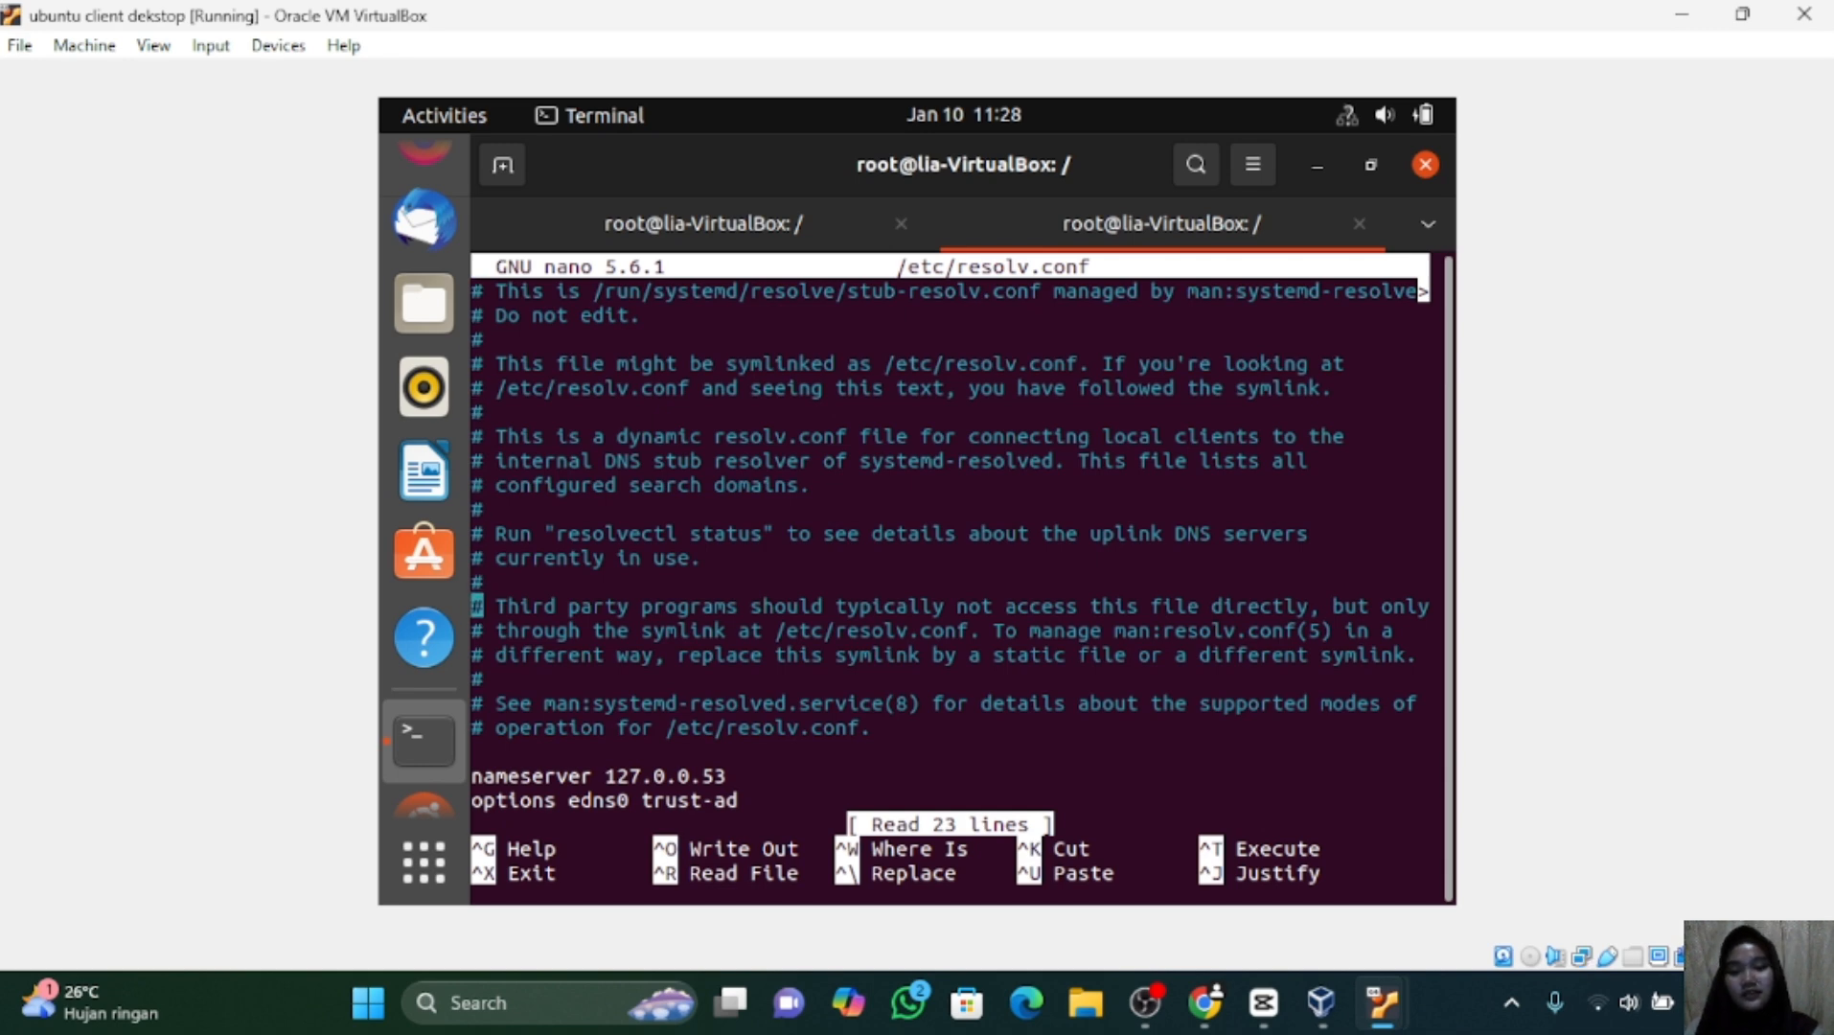
pyautogui.press('Down')
pyautogui.press('Down')
pyautogui.press('Down')
pyautogui.press('Down')
pyautogui.press('Down')
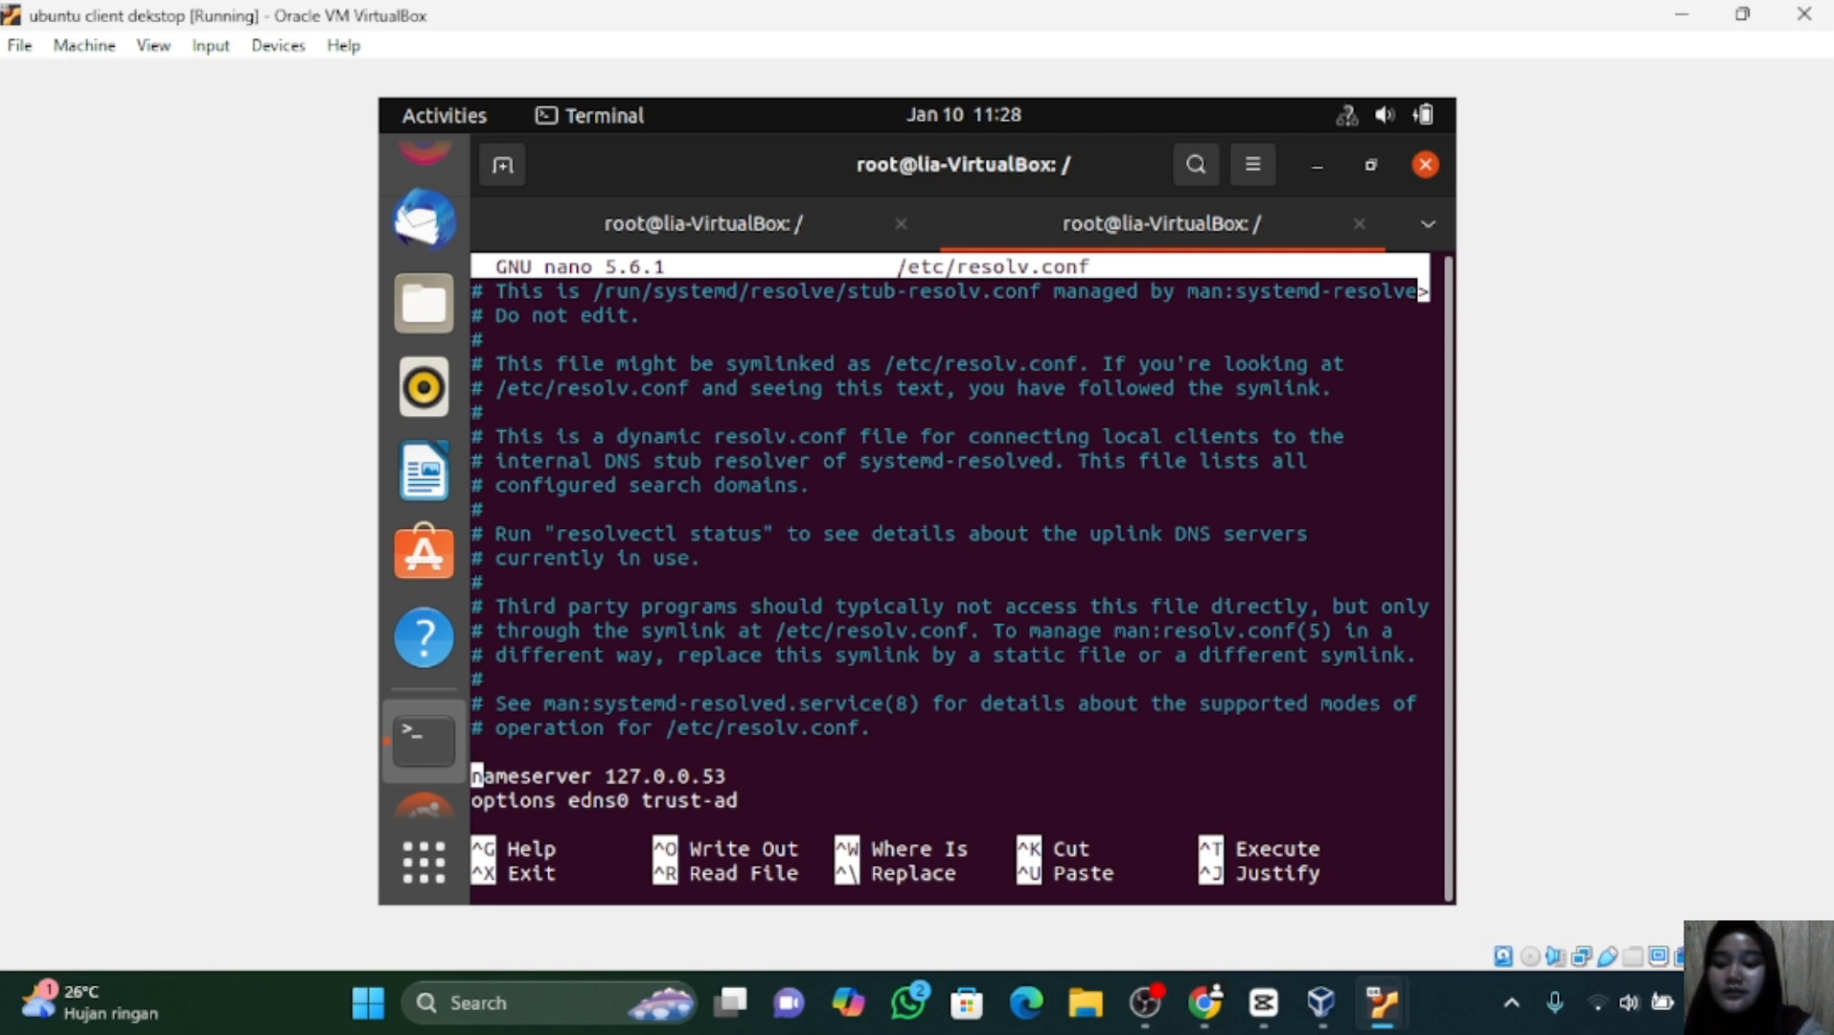
pyautogui.write('#')
# Insert an empty line directly below the commented-out 'nameserver 127.0.0.53' line in resolv.conf.
pyautogui.press('Right')
pyautogui.press('Right')
pyautogui.press('Right')
pyautogui.press('Right')
pyautogui.press('Right')
pyautogui.press('Right')
pyautogui.press('Right')
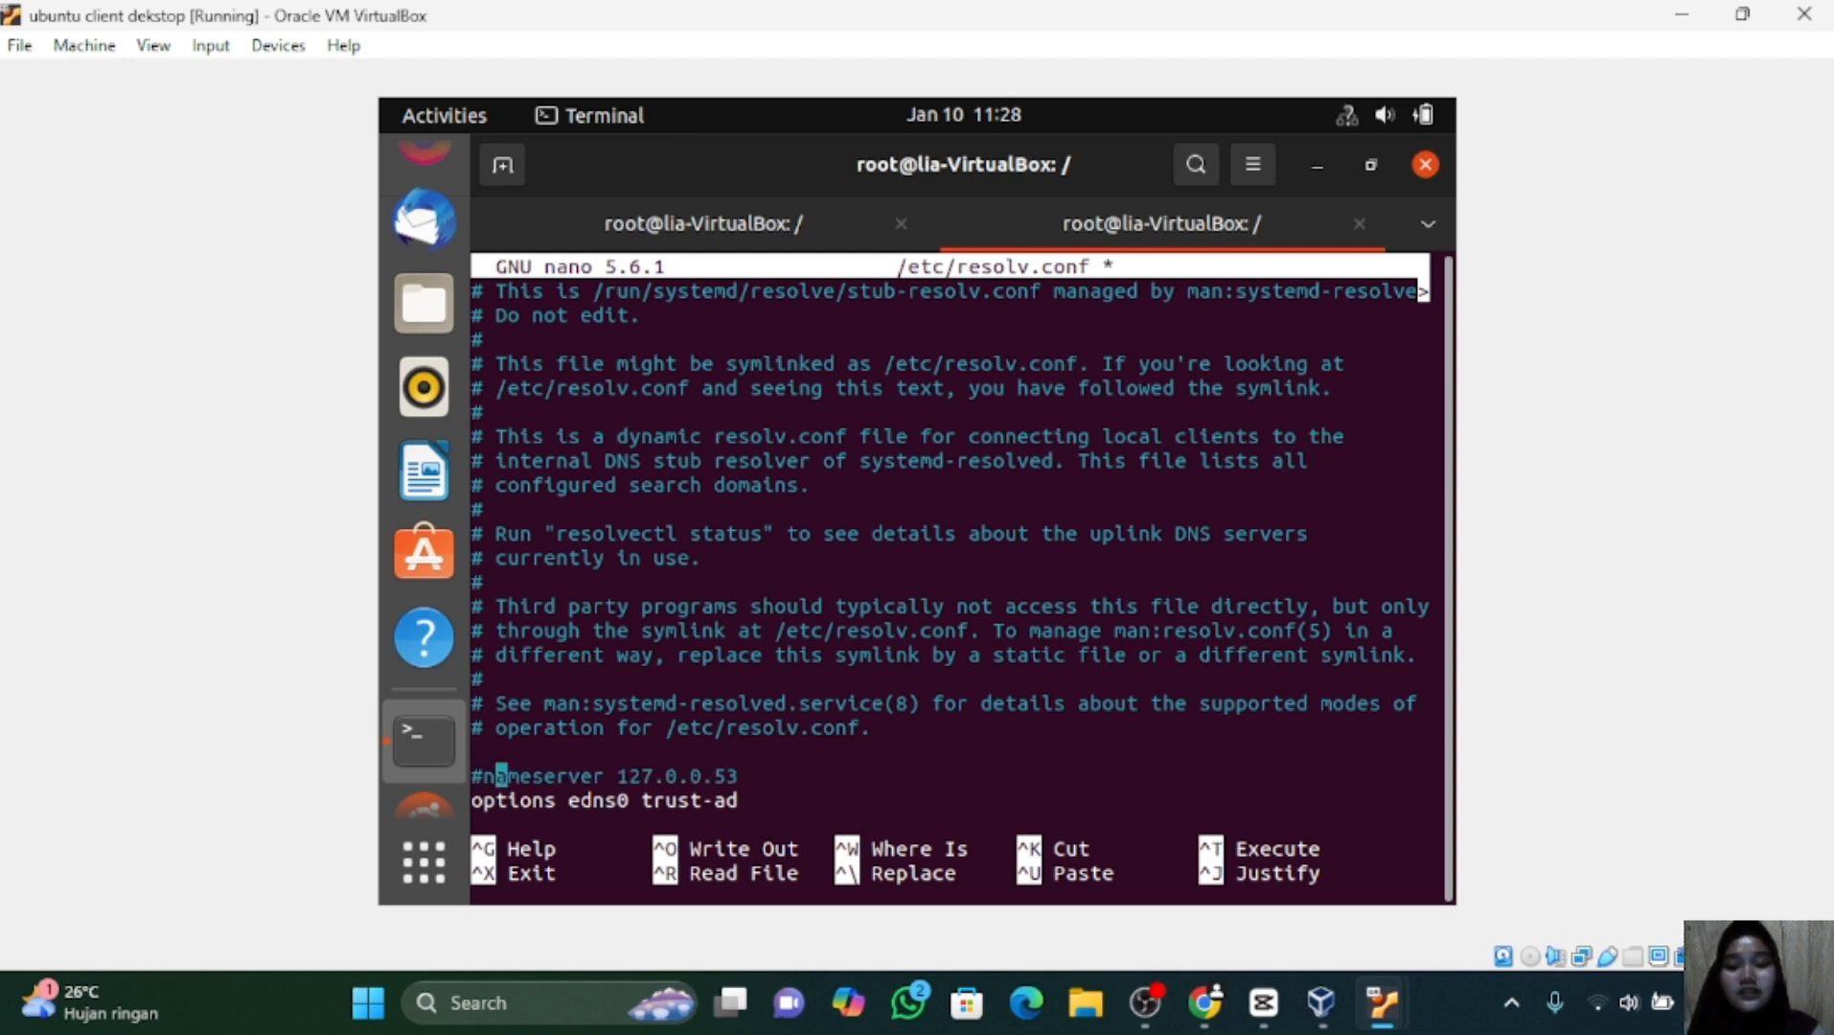
pyautogui.press('Right')
pyautogui.press('Right')
pyautogui.press('Right')
pyautogui.press('Right')
pyautogui.press('Right')
pyautogui.press('Right')
pyautogui.press('Right')
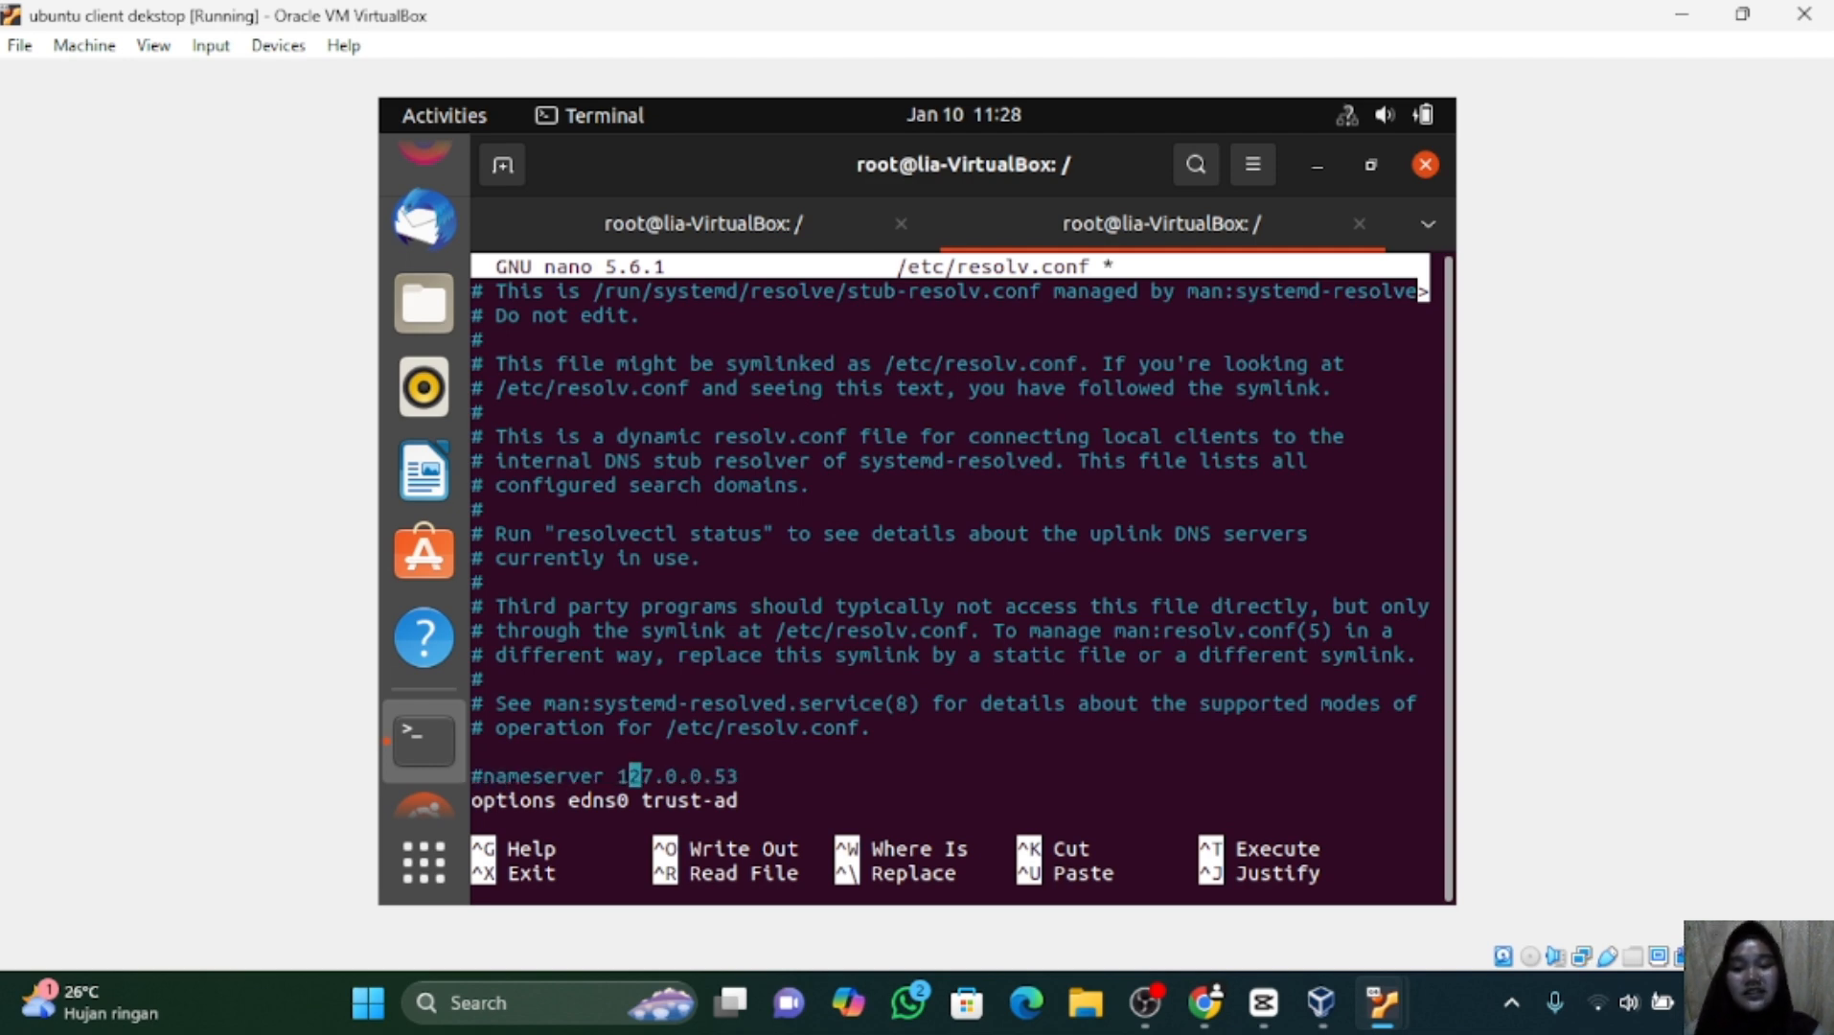
pyautogui.press('Right')
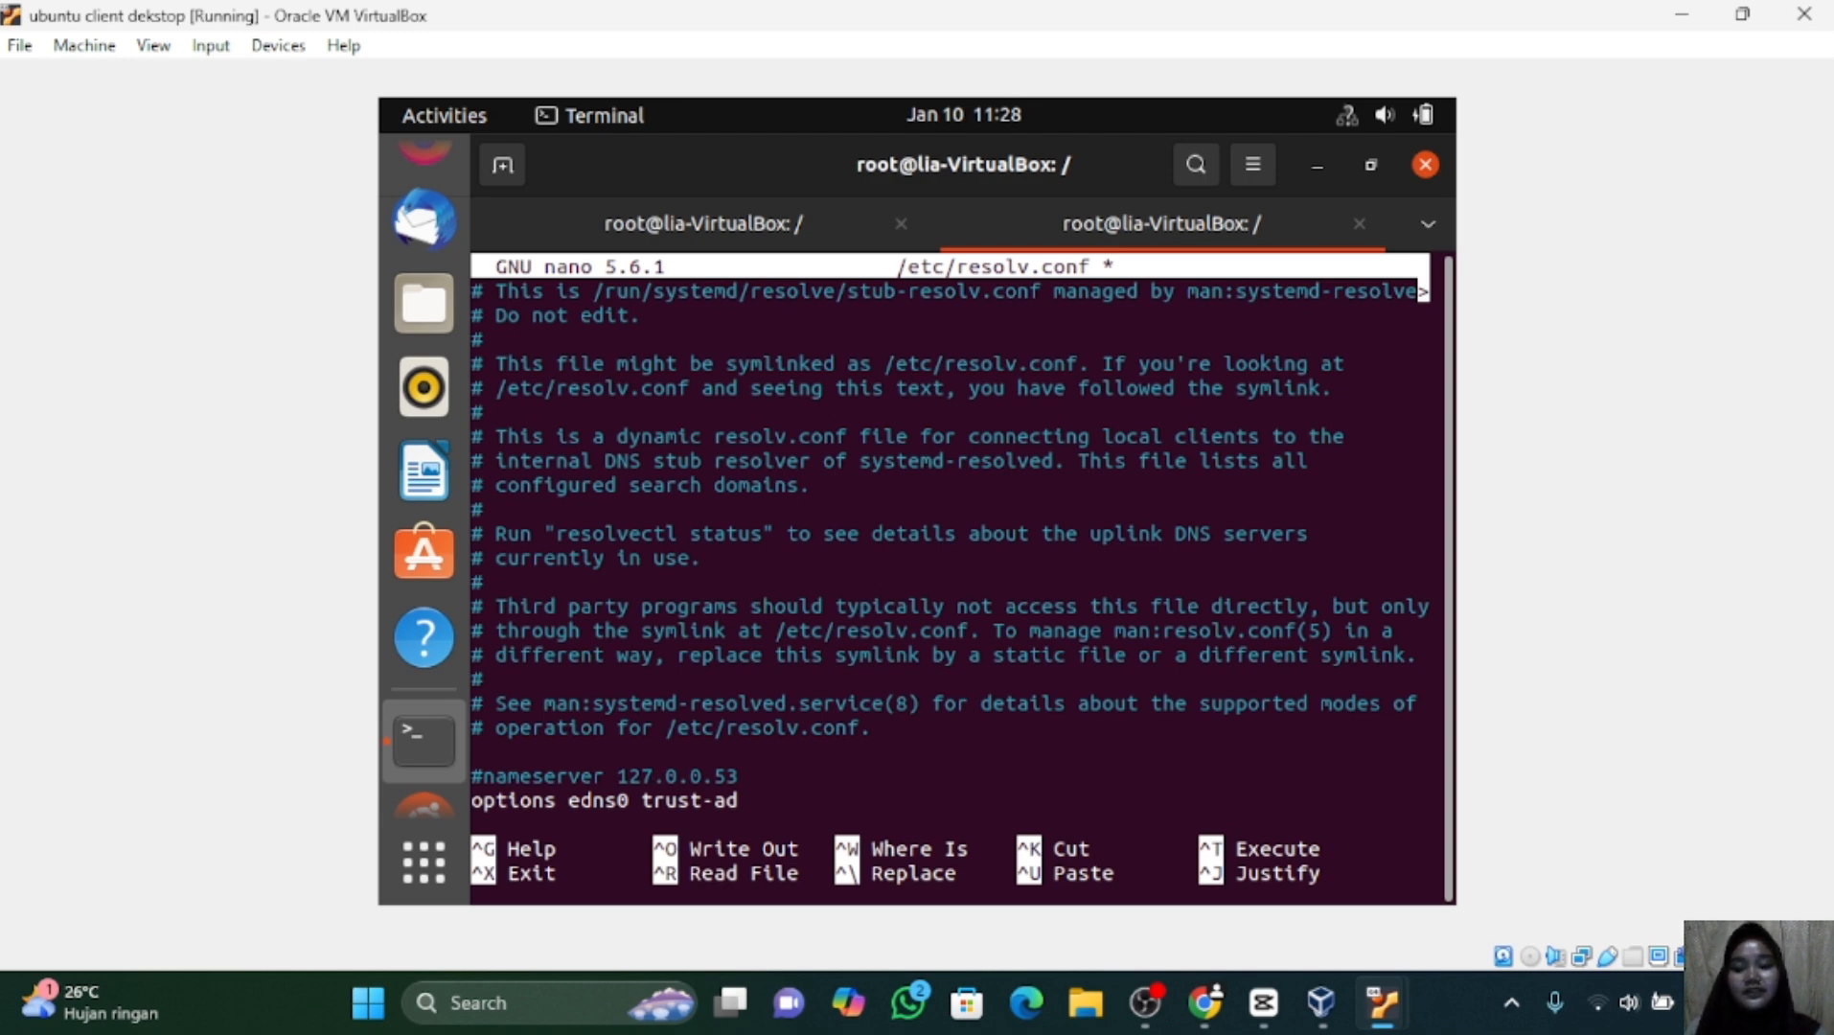
pyautogui.press('Right')
pyautogui.press('Right')
pyautogui.press('Right')
pyautogui.press('Right')
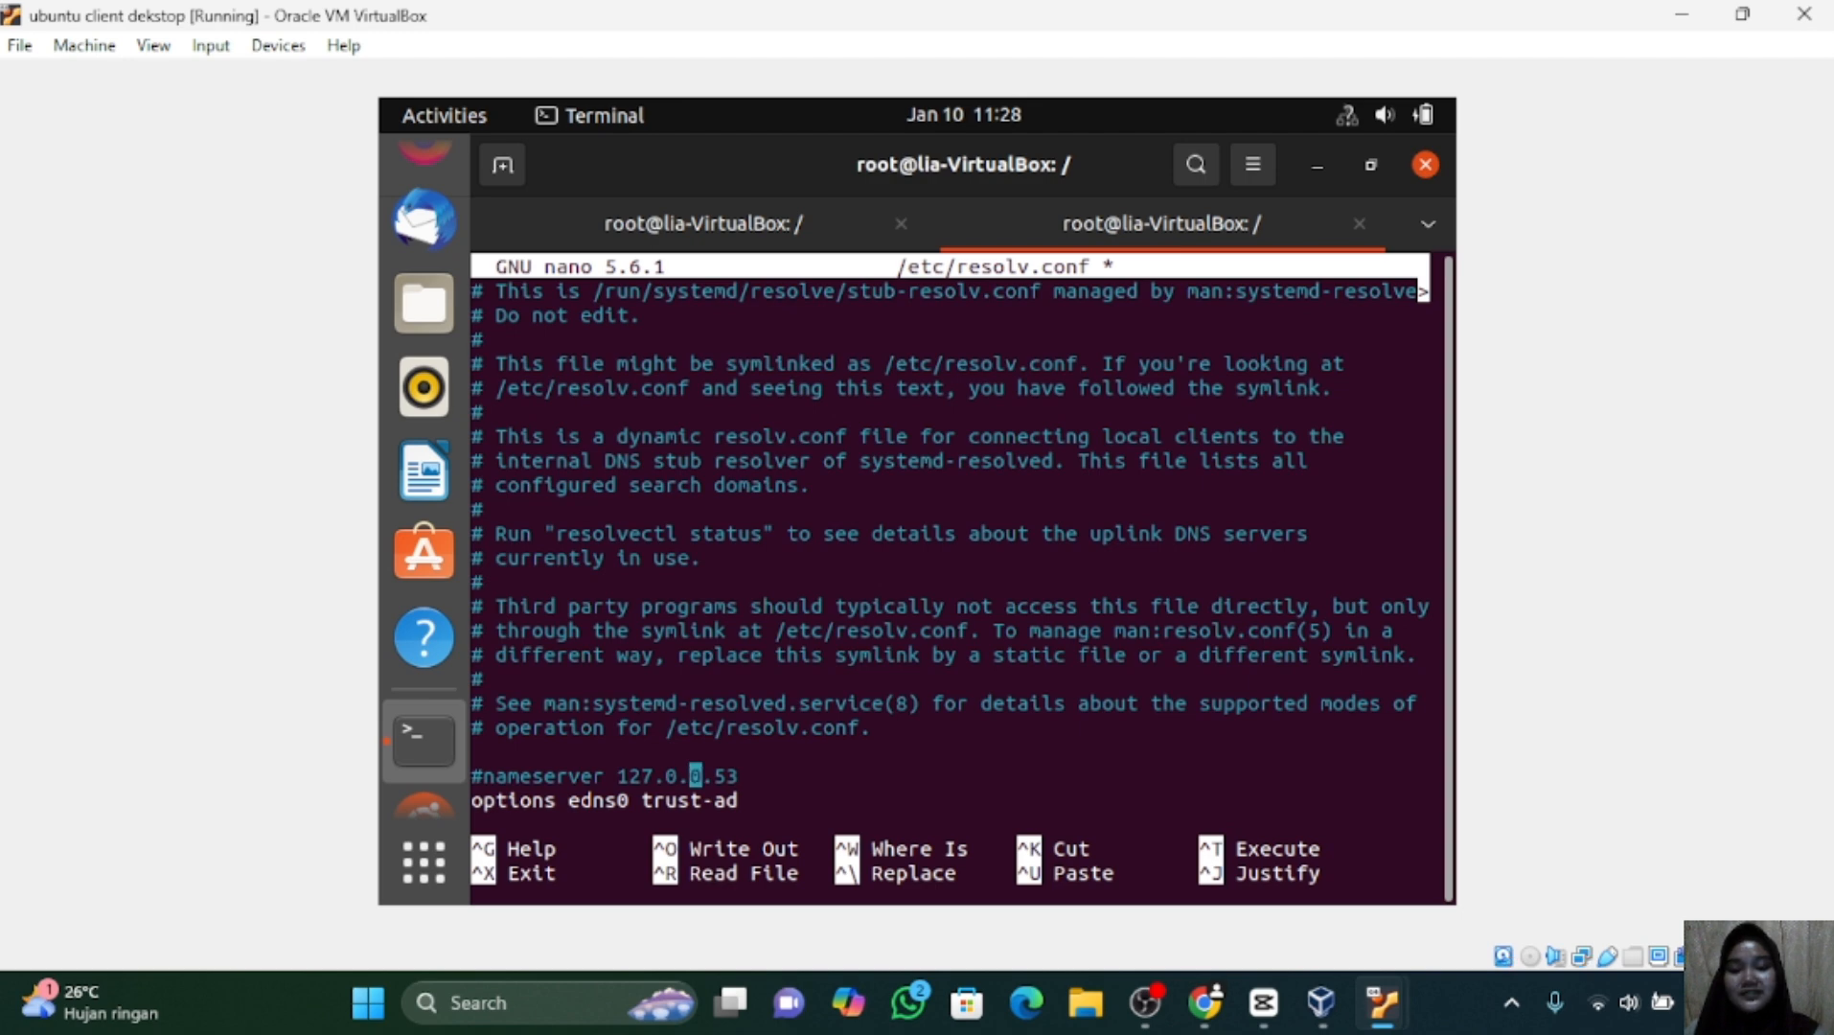
pyautogui.press('Right')
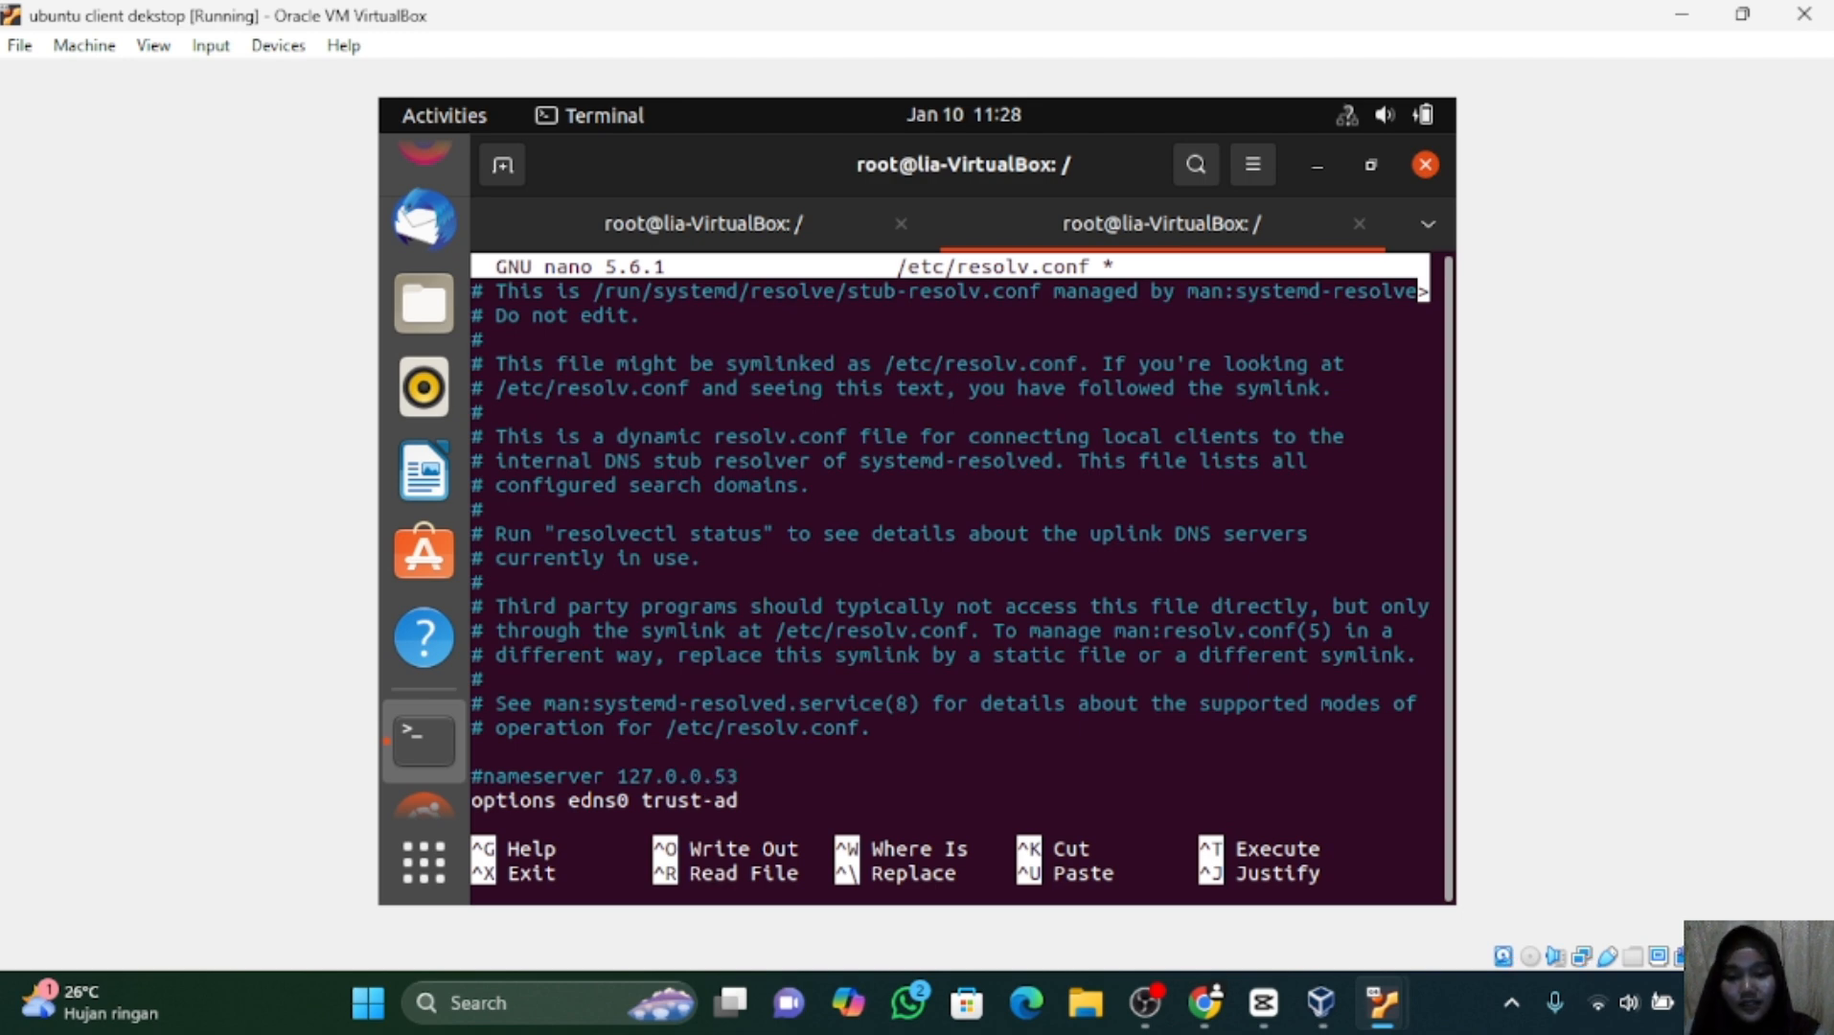
pyautogui.press('Right')
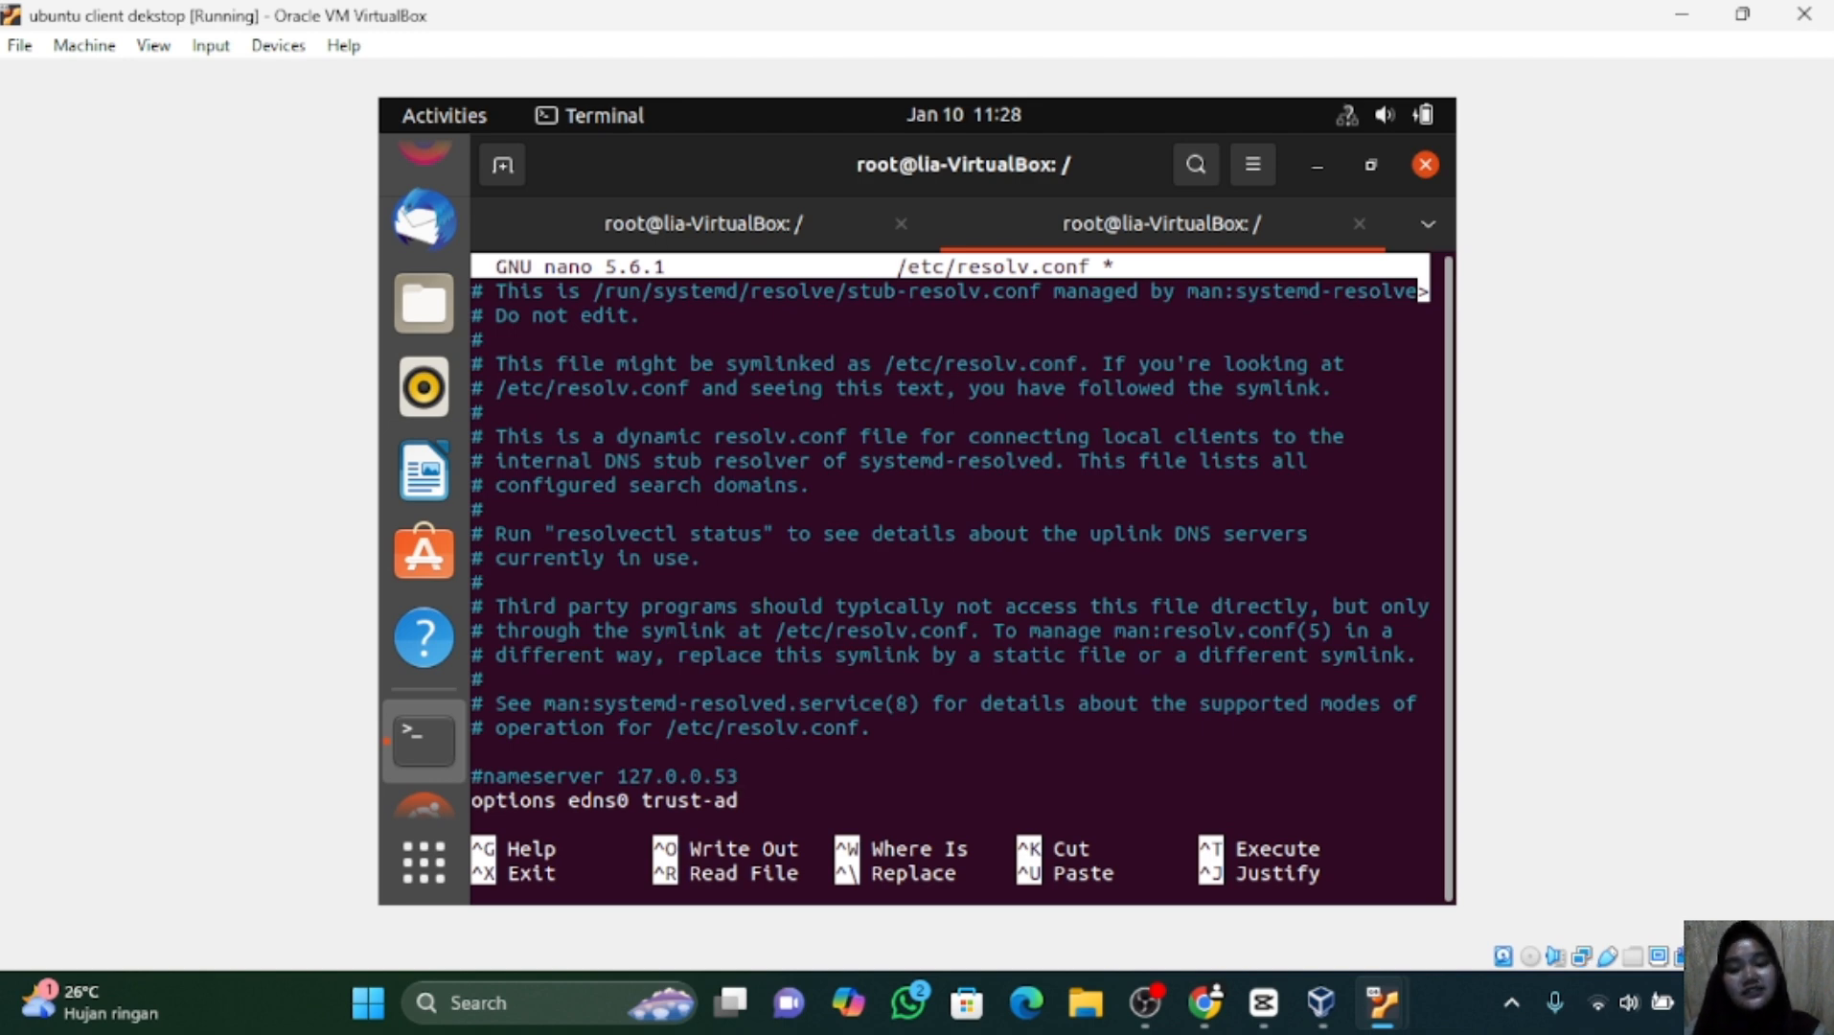
pyautogui.press('Return')
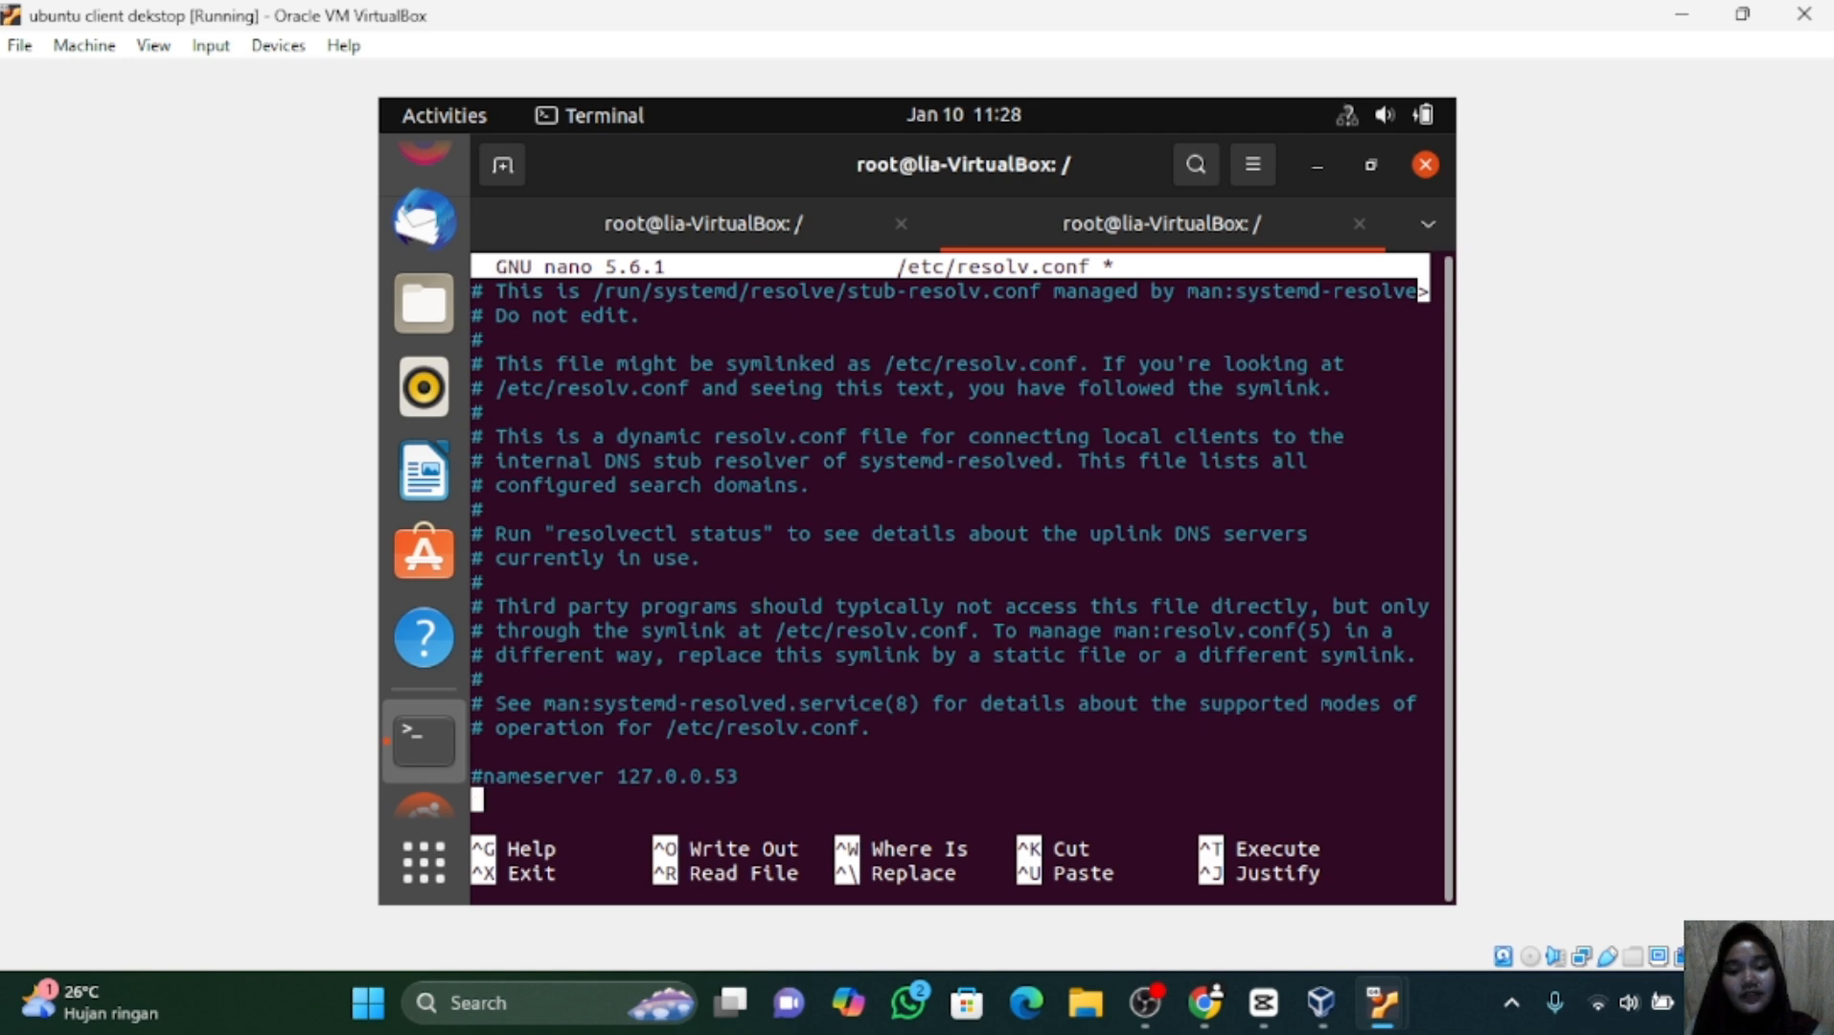
# Enter 'nameserver 10.10.10.2' on the empty line above 'options edns0 trust-ad'.
pyautogui.press('Down')
pyautogui.press('Down')
pyautogui.press('Down')
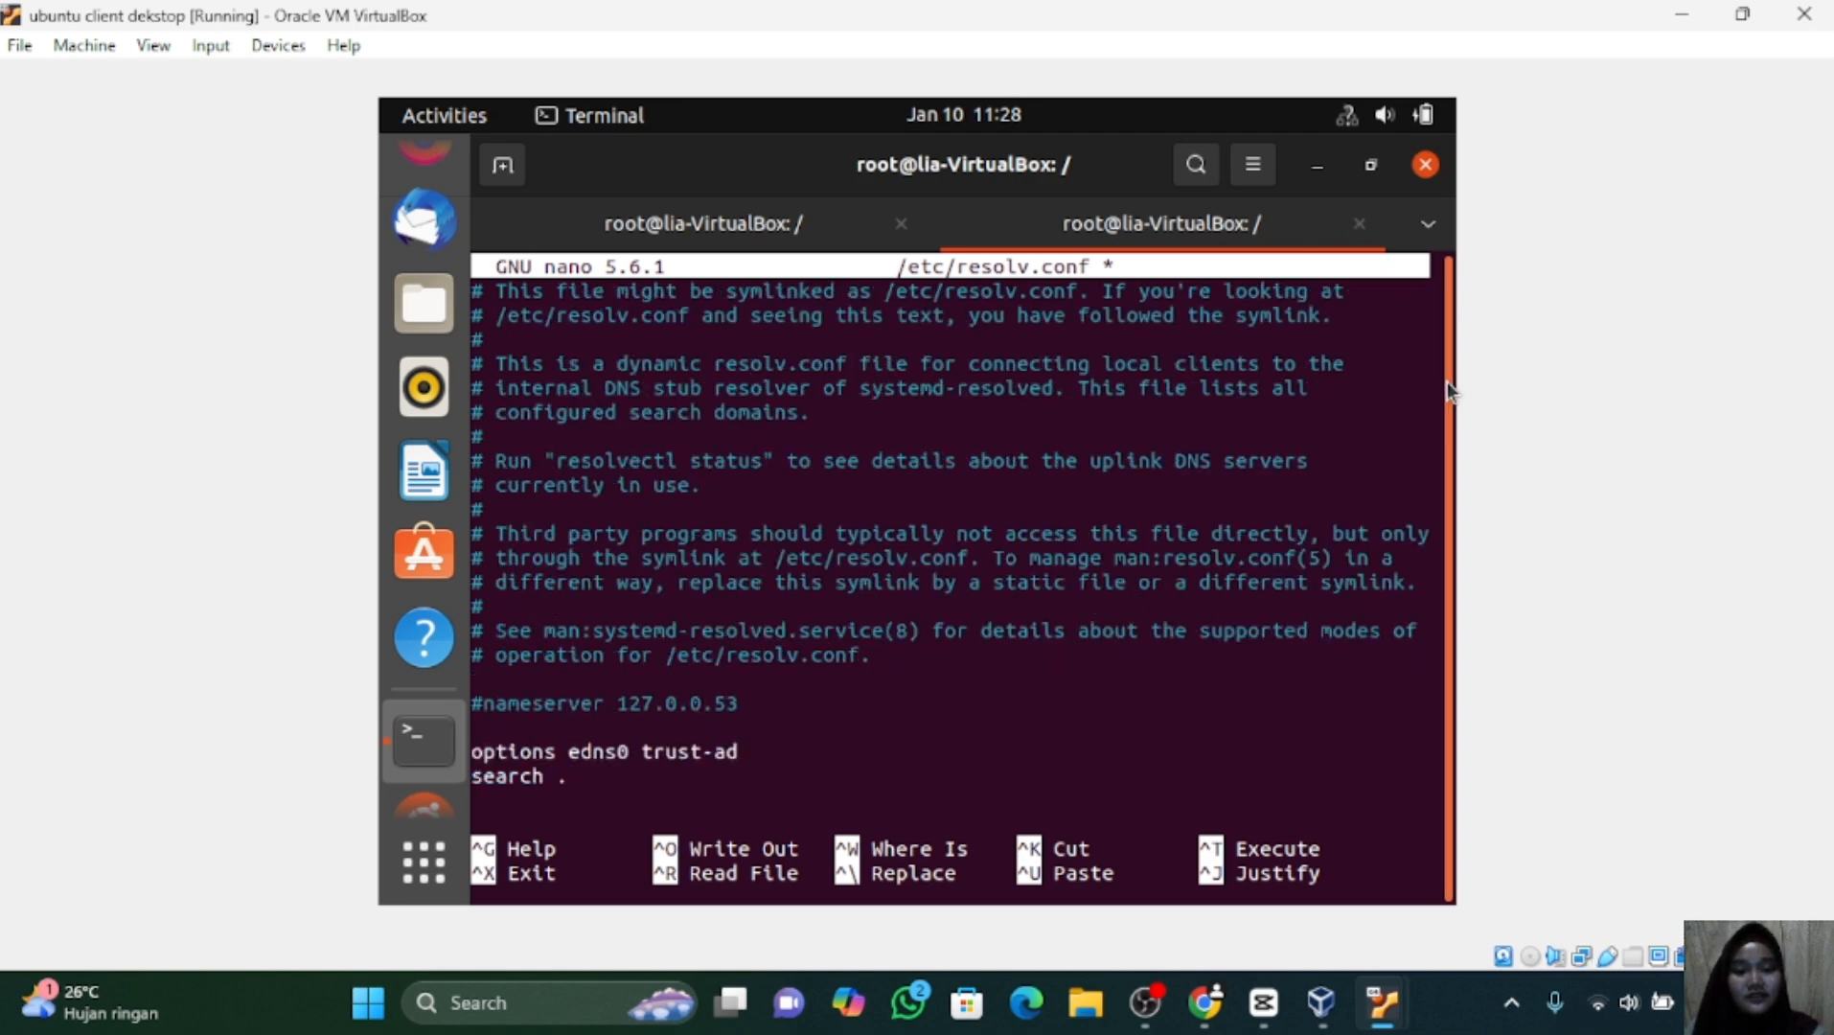
pyautogui.press('Up')
pyautogui.press('Up')
pyautogui.press('Up')
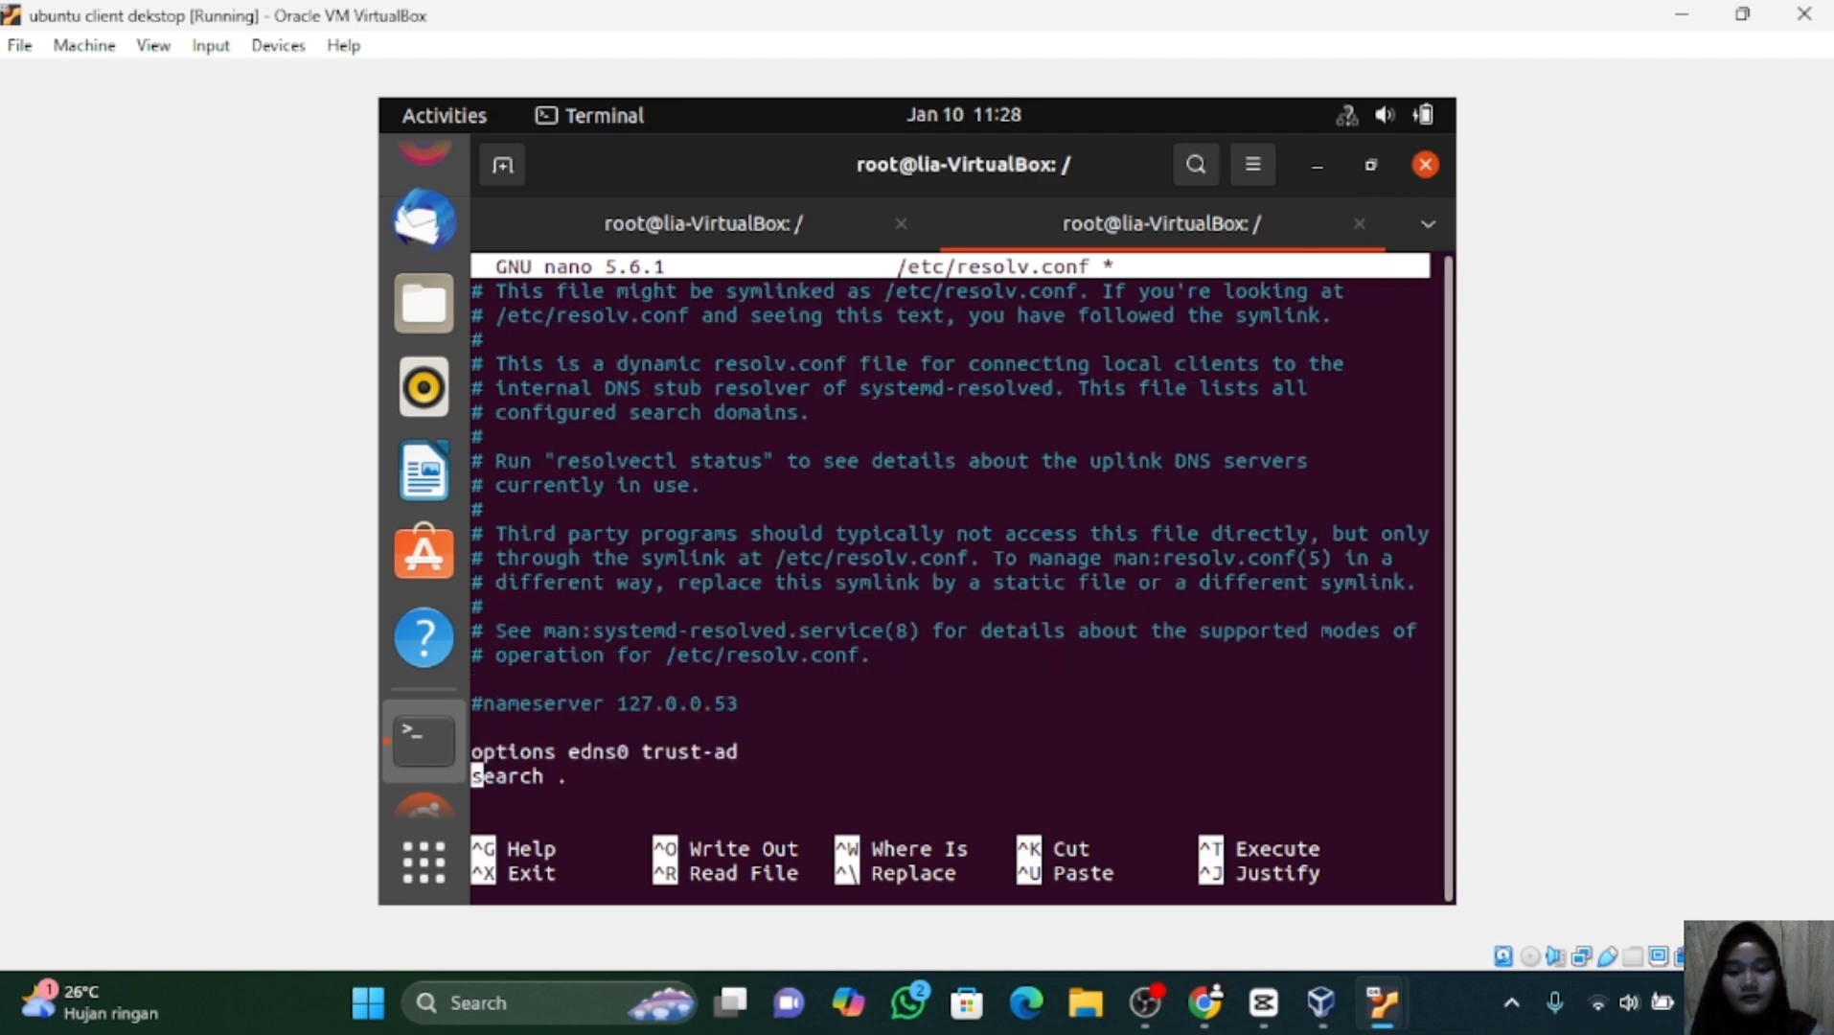
pyautogui.write('na')
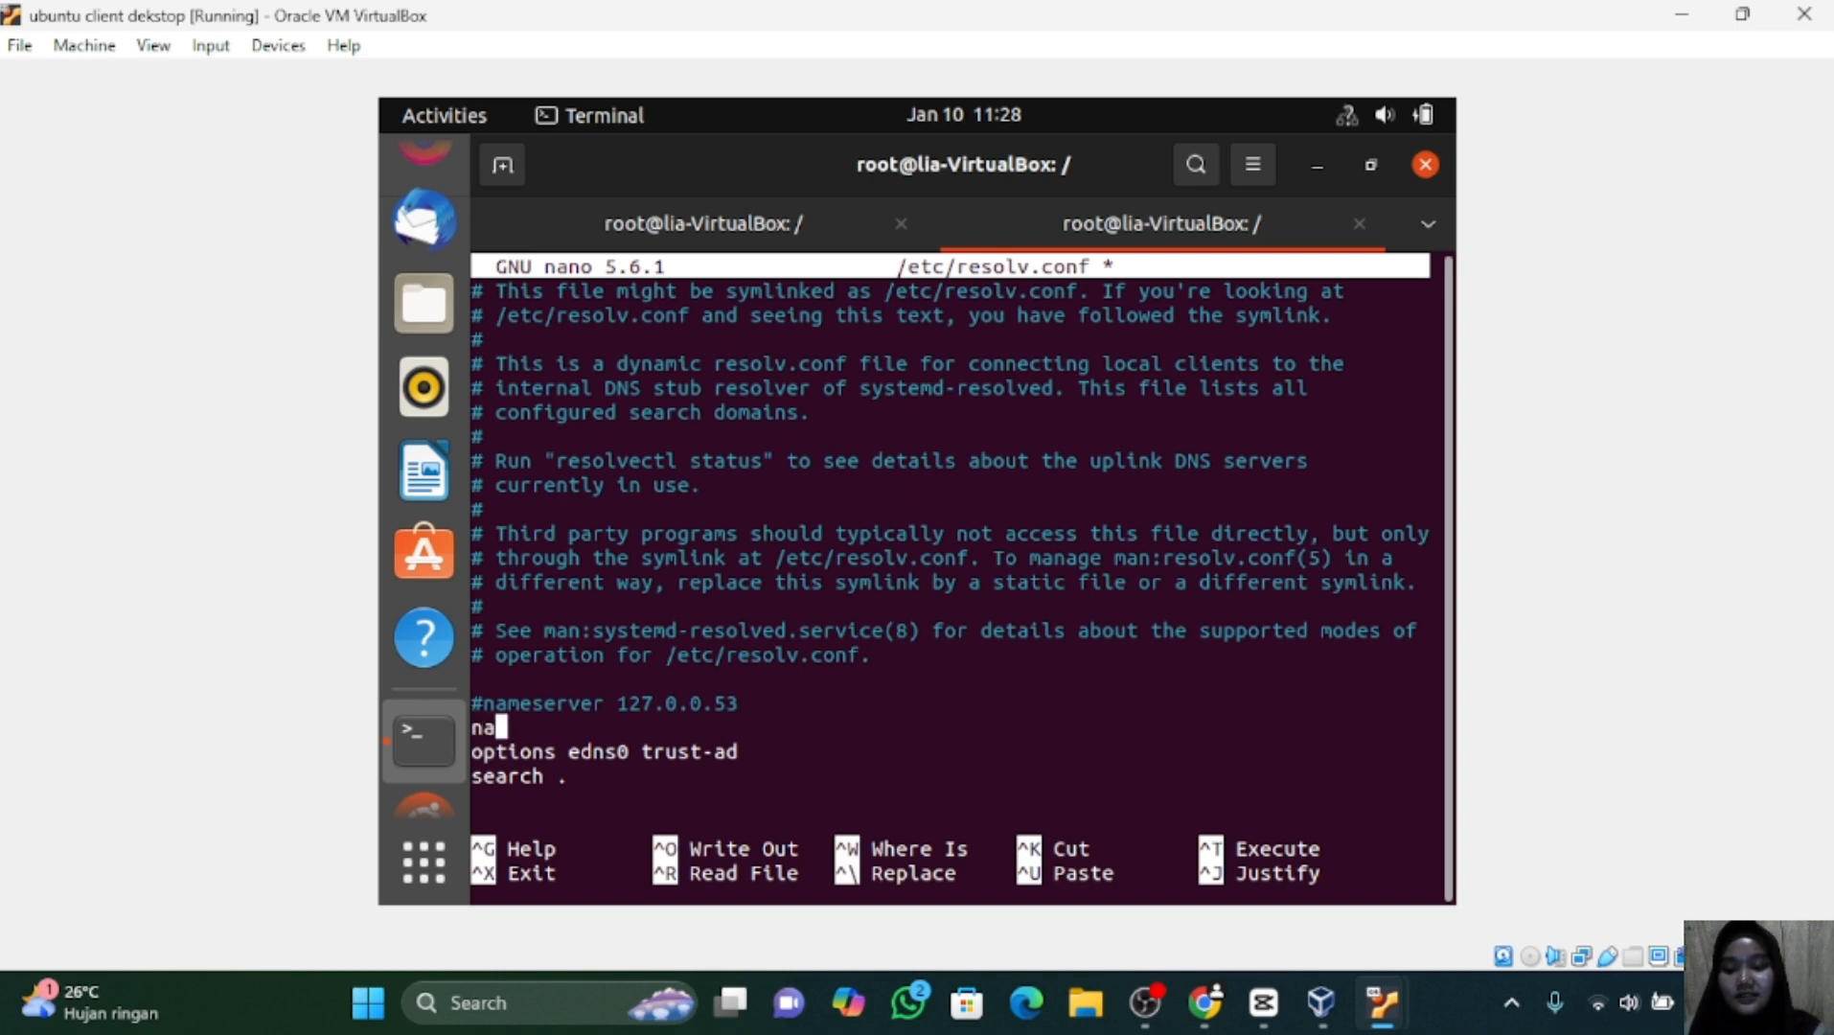
pyautogui.write('m')
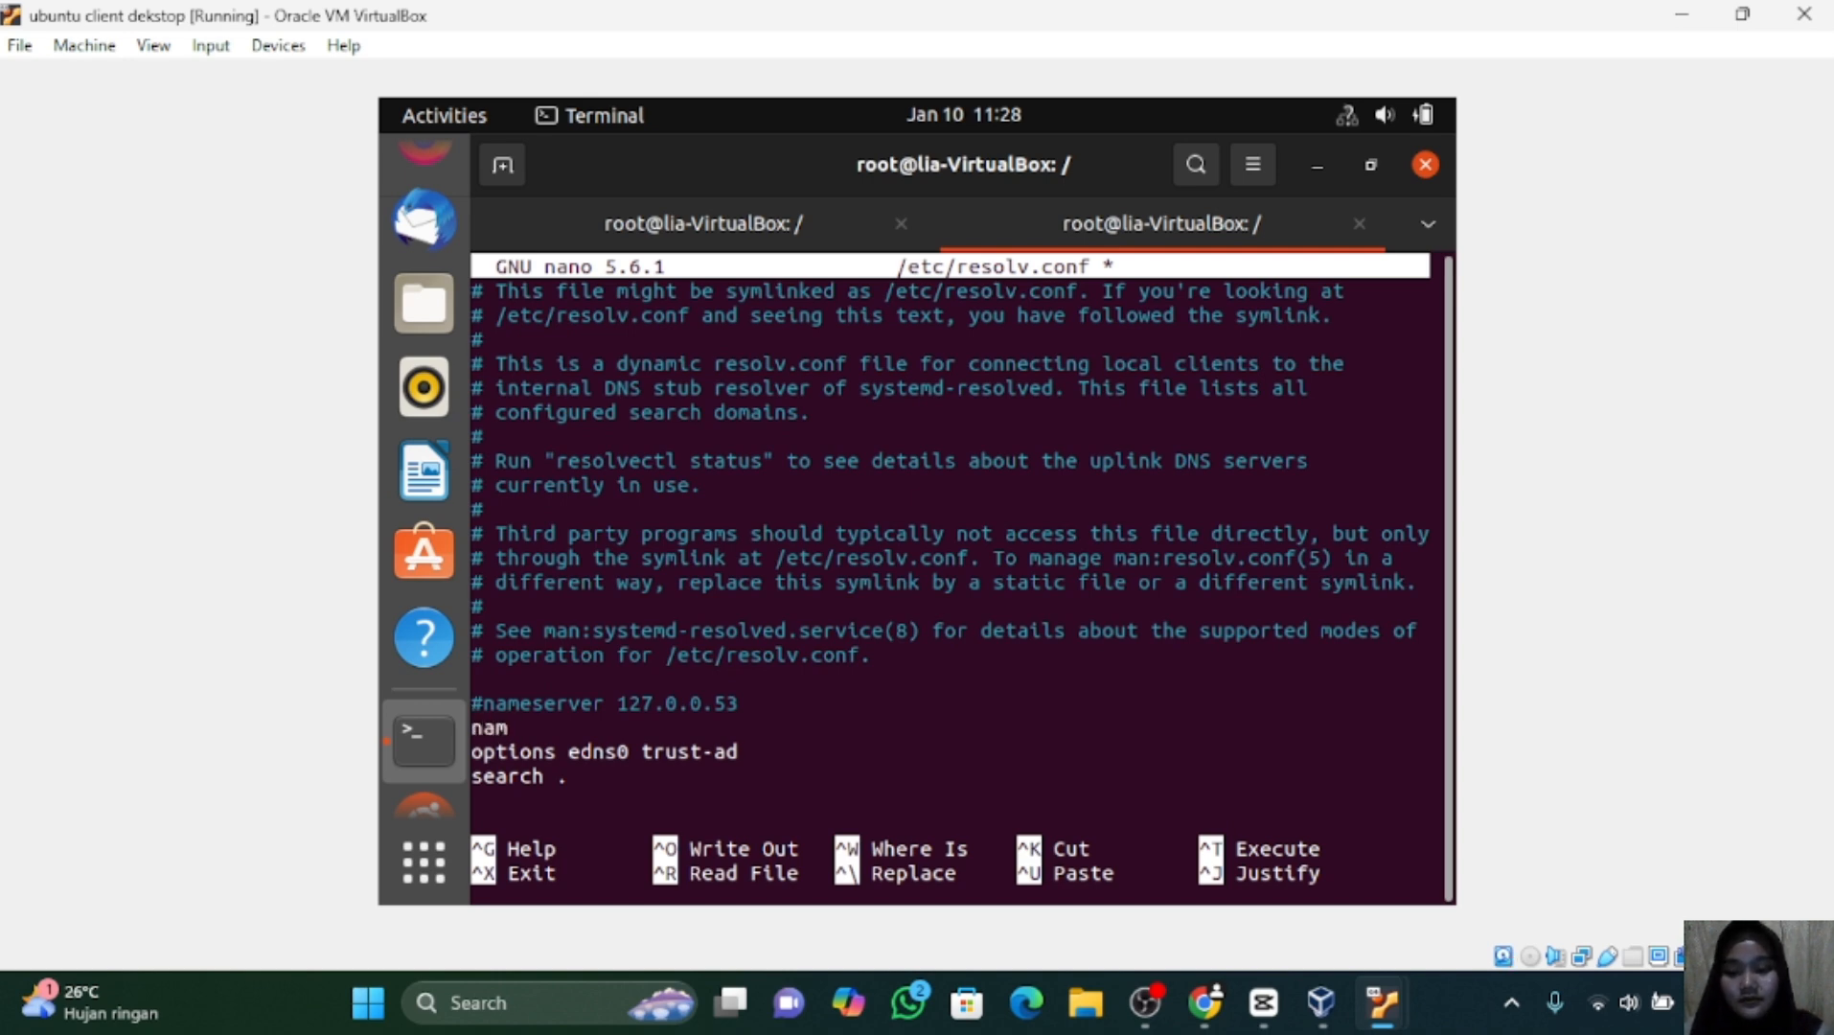
pyautogui.write('eserver ')
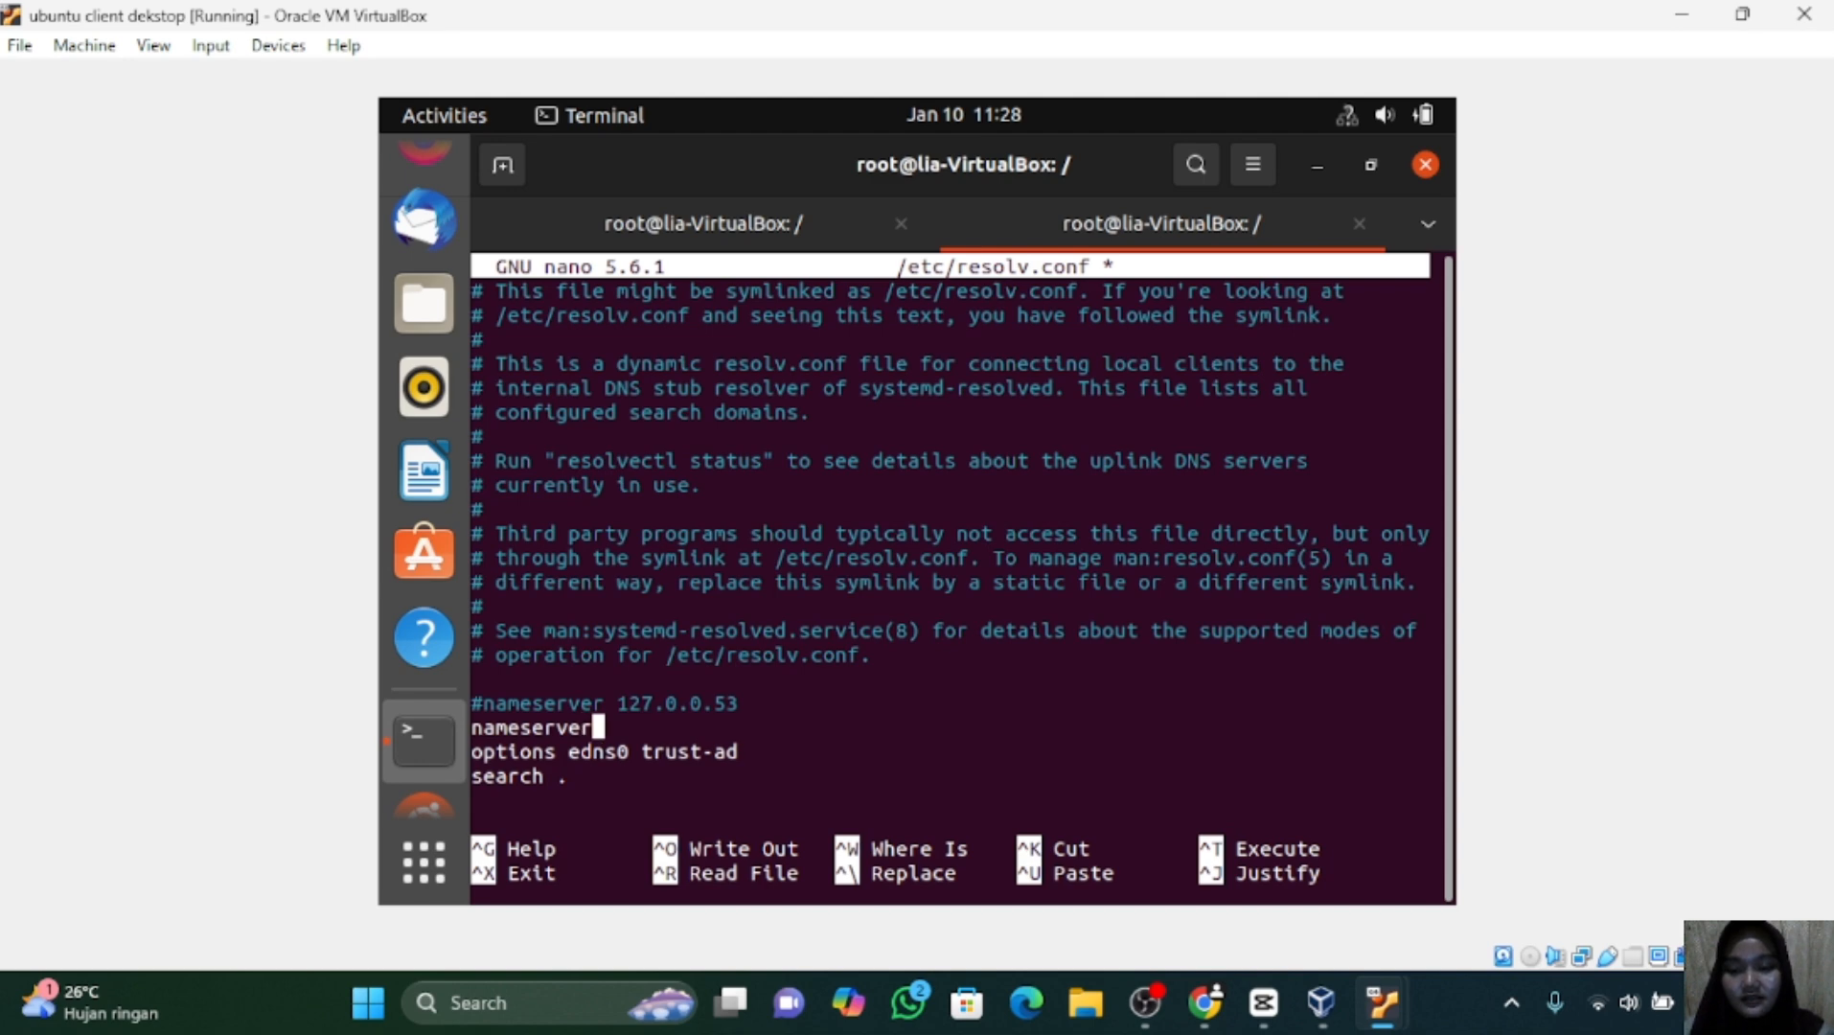
pyautogui.write('10')
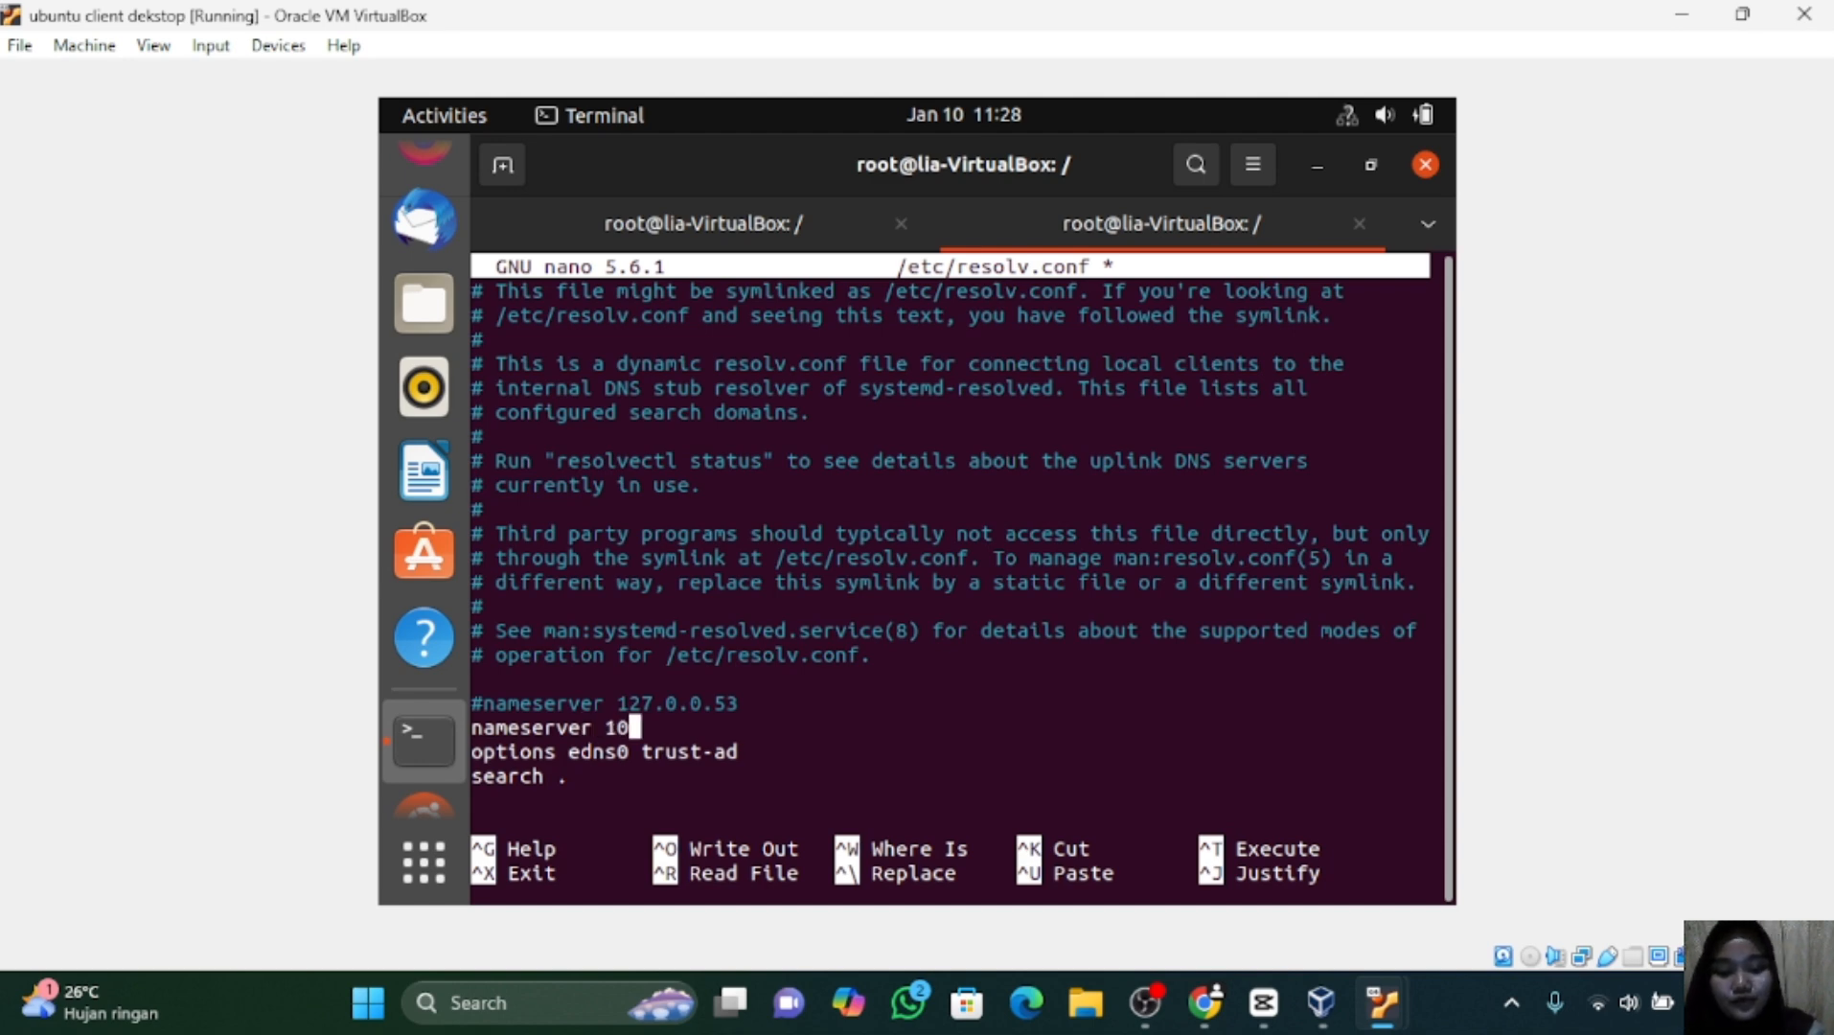
pyautogui.write('.10.10.2')
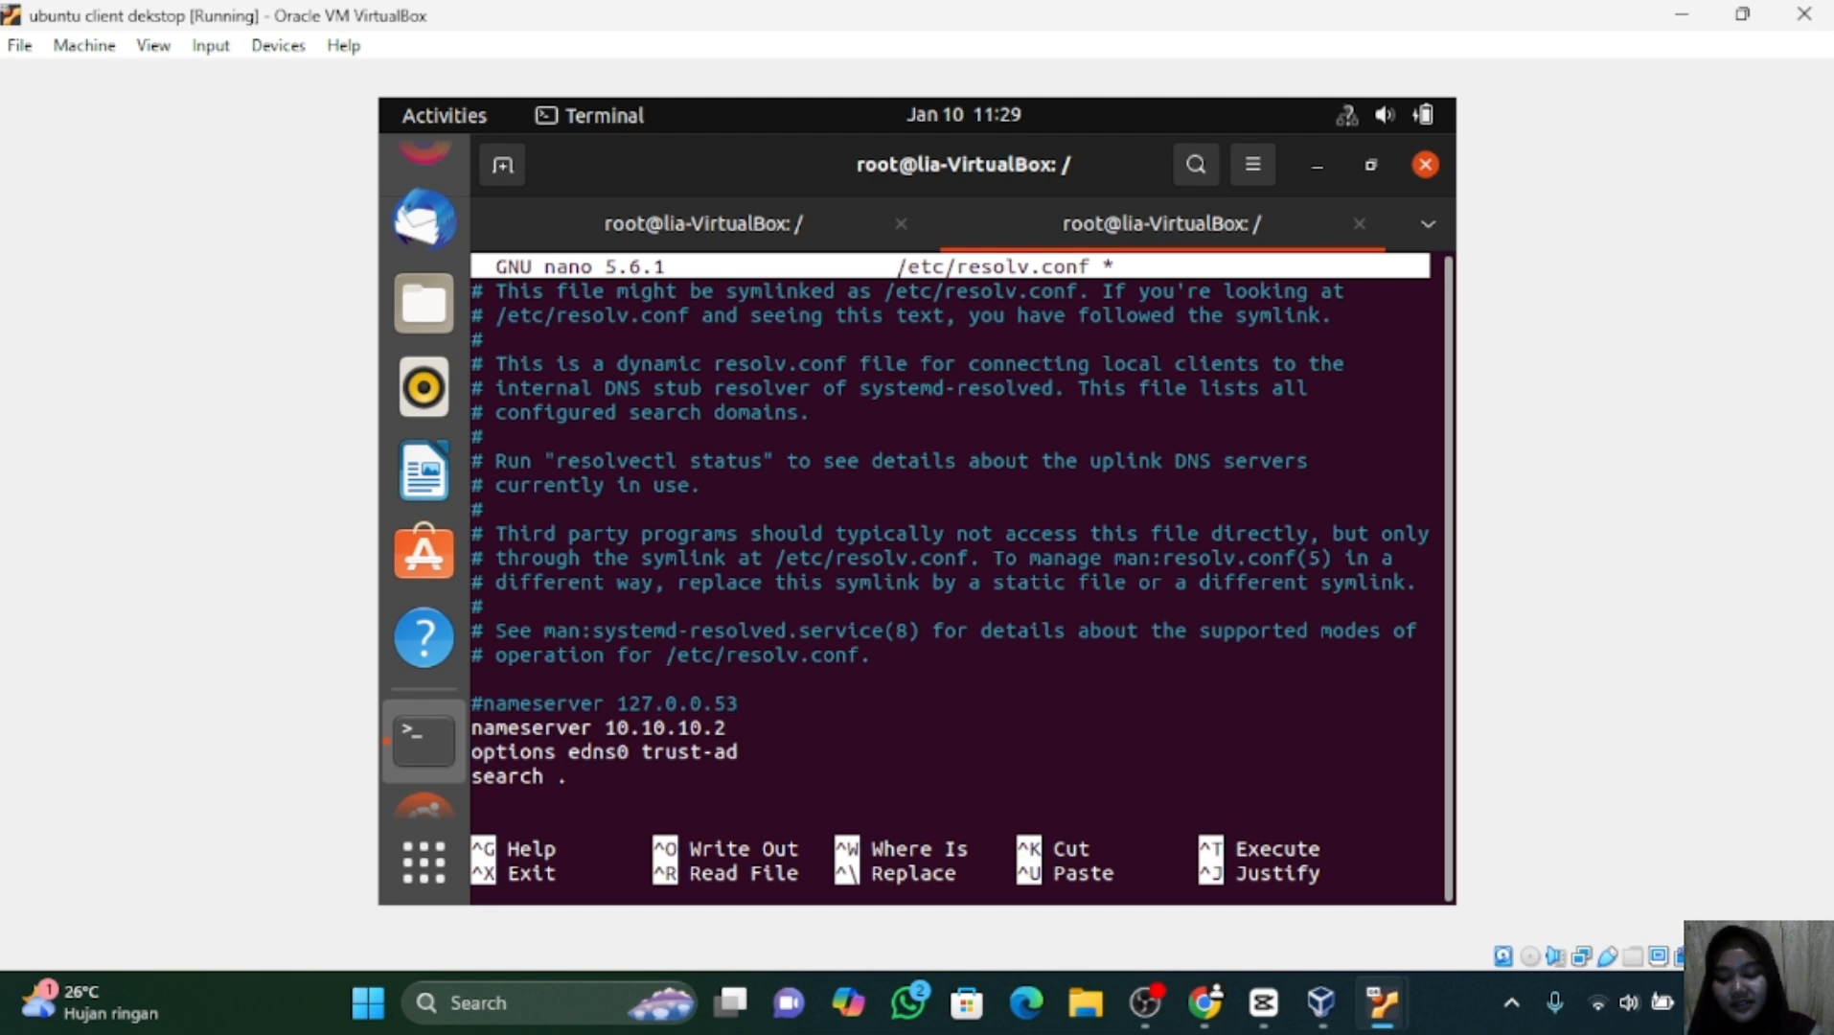
# Add a second resolver line 'nameserver 10.10.10.3' below the 10.10.10.2 entry.
pyautogui.press('Return')
pyautogui.write('names')
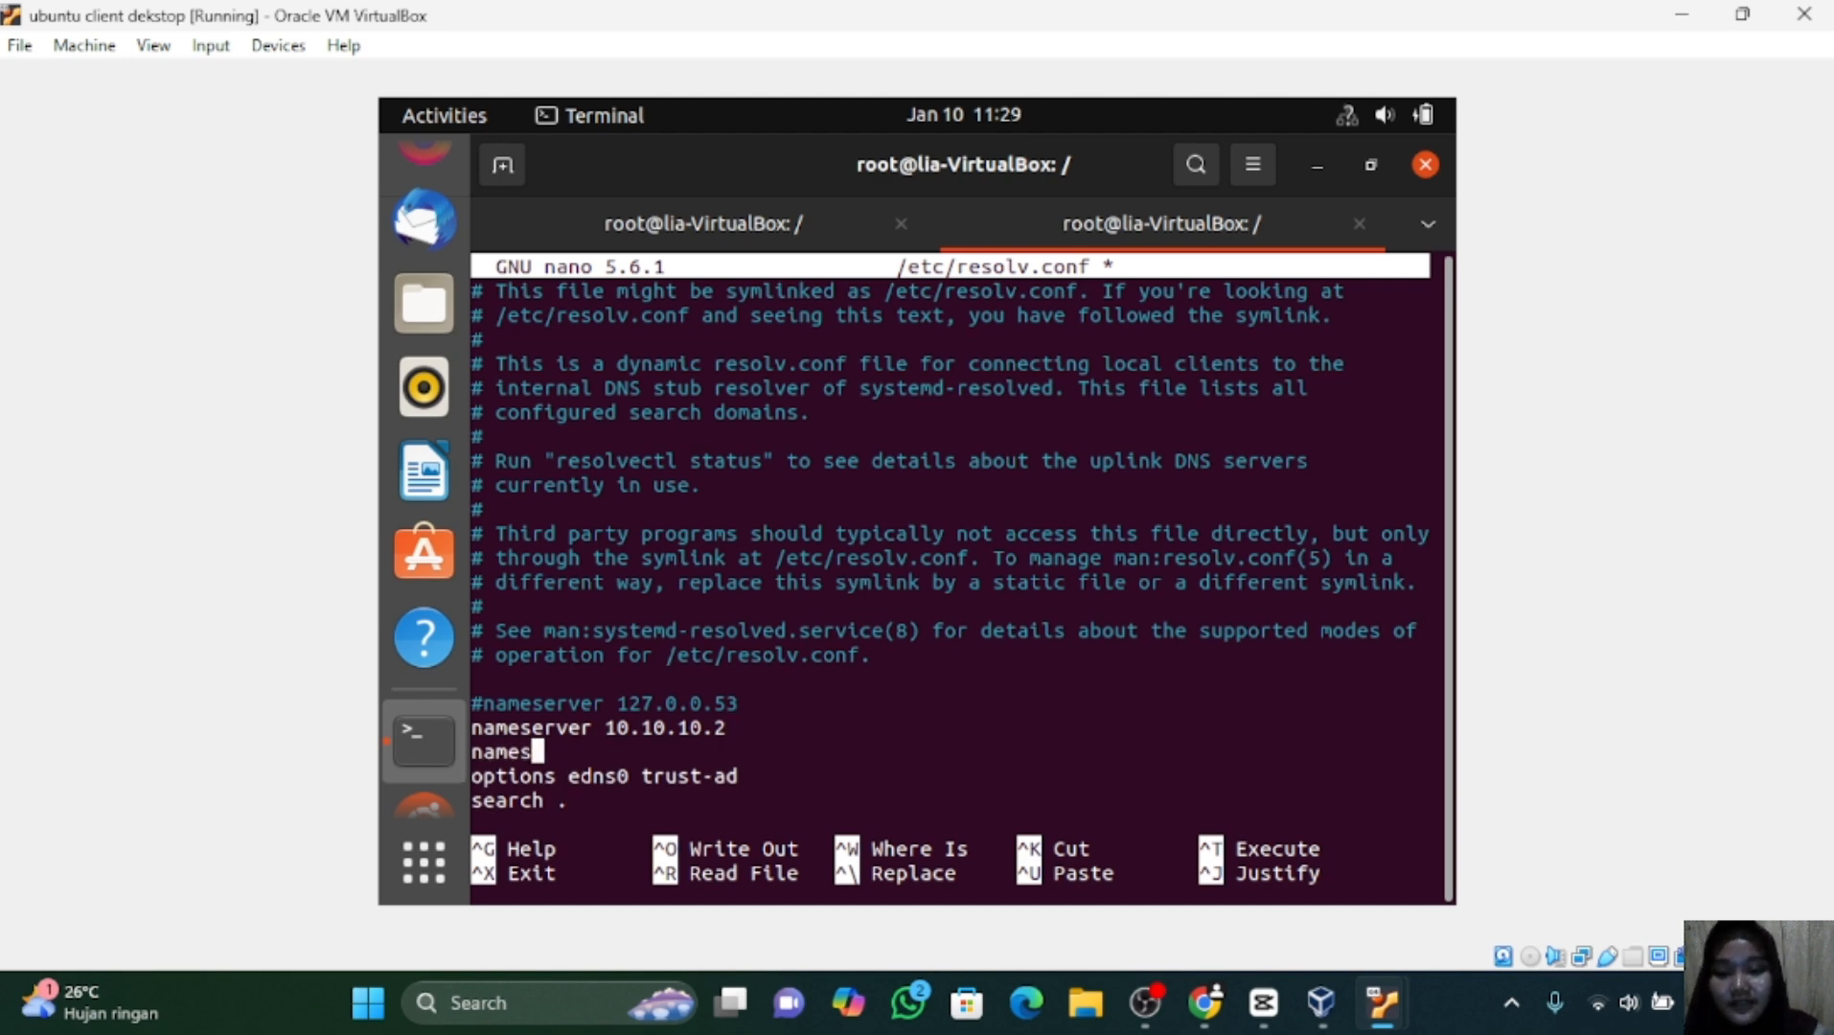
pyautogui.write('erver ')
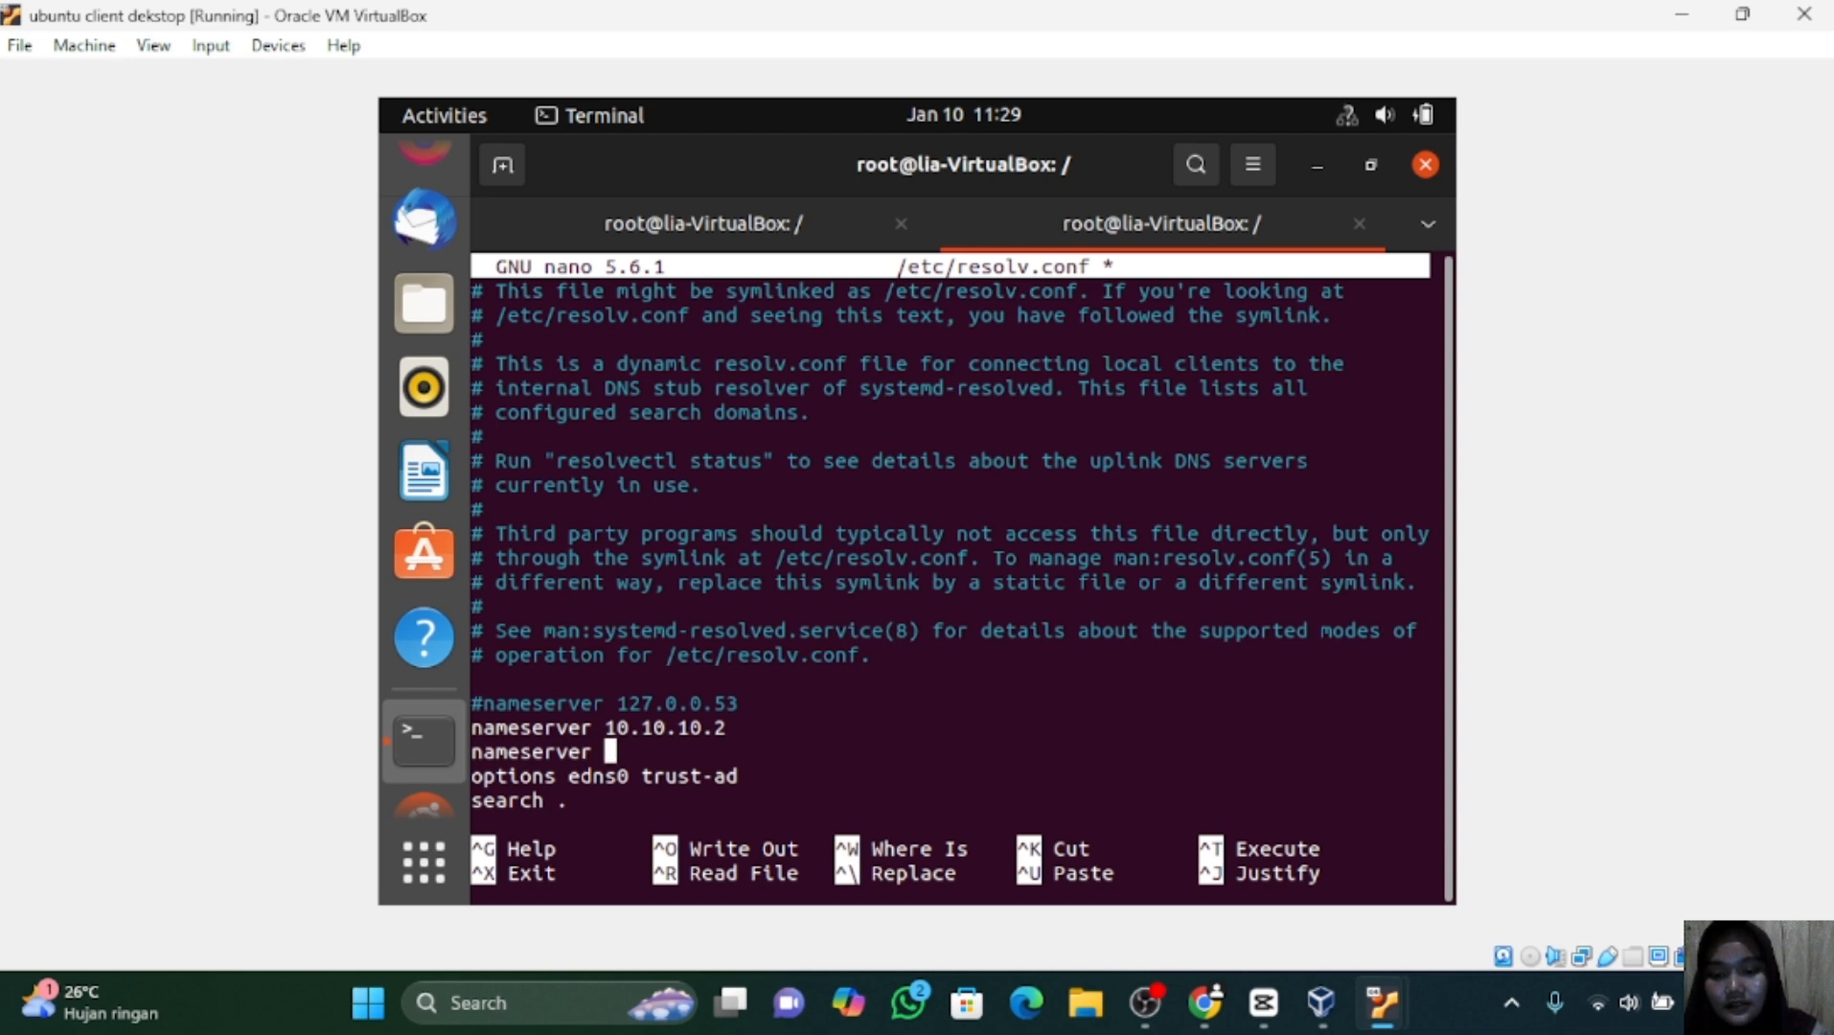
pyautogui.write('10.10.10.3')
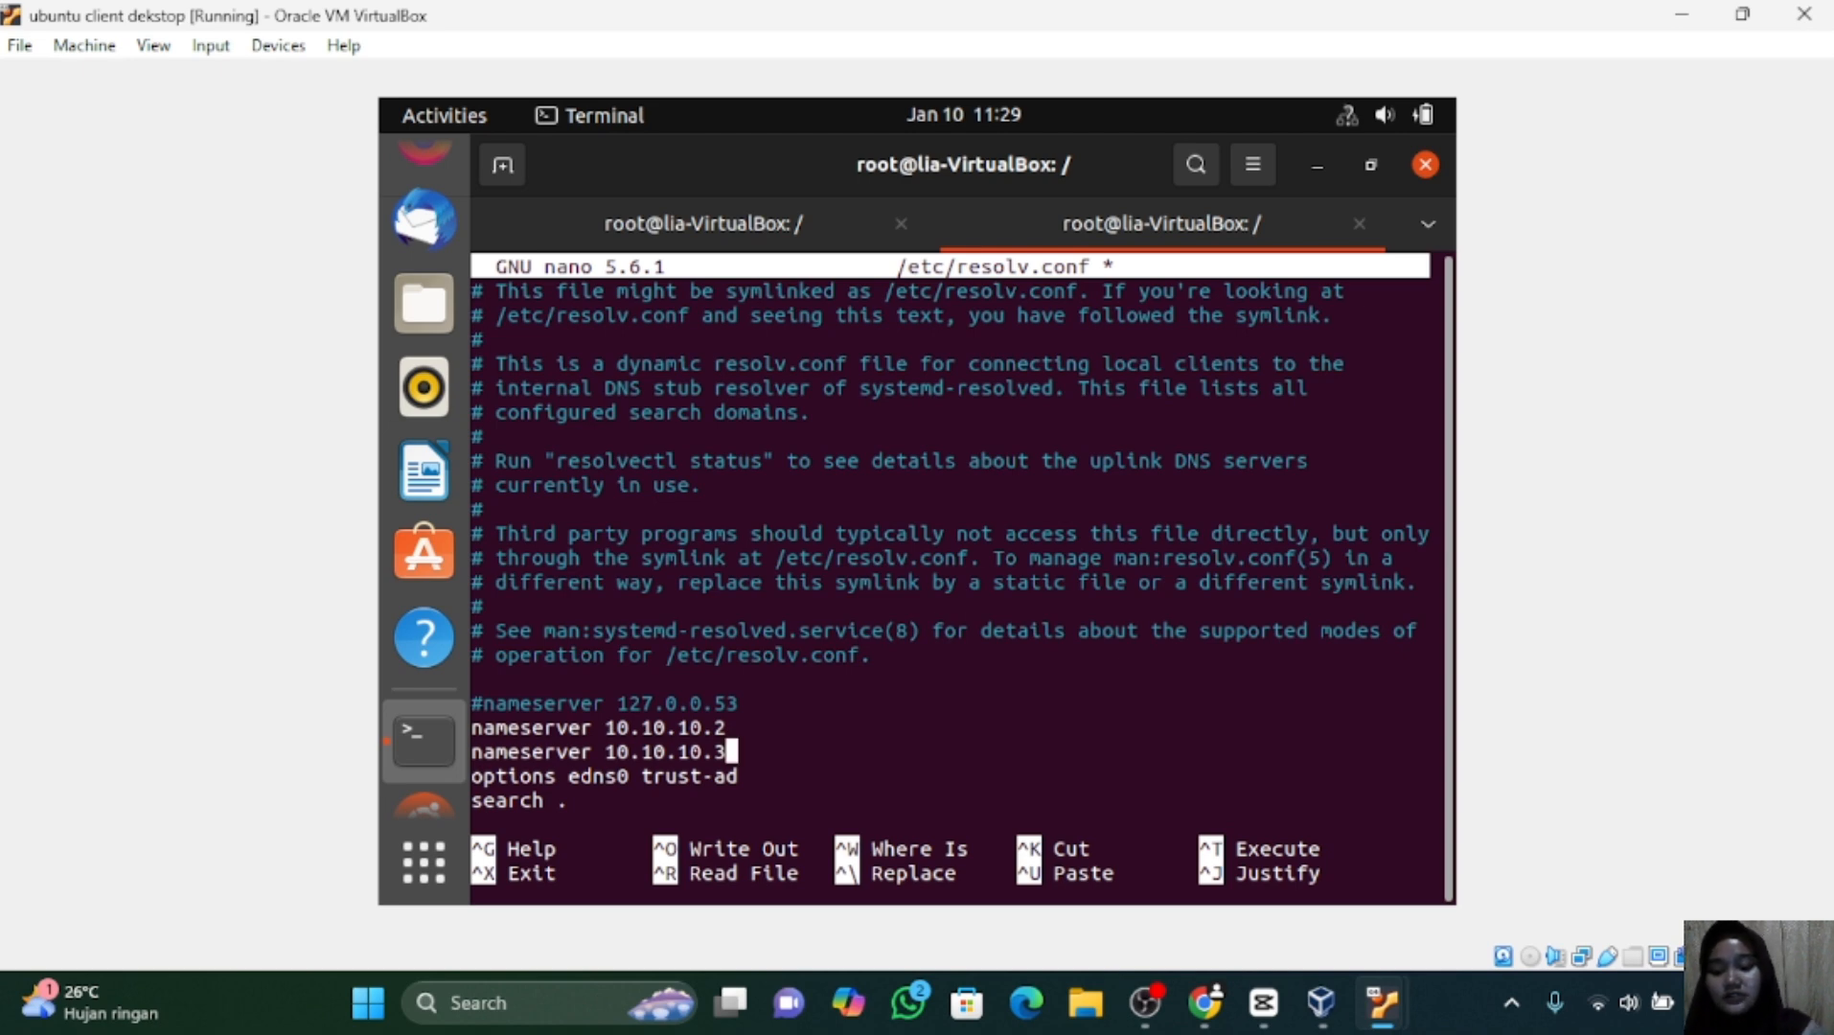
# Save the changes to /etc/resolv.conf under the same name and exit nano.
pyautogui.hotkey('ctrl', 'x')
pyautogui.press('y')
pyautogui.press('Return')
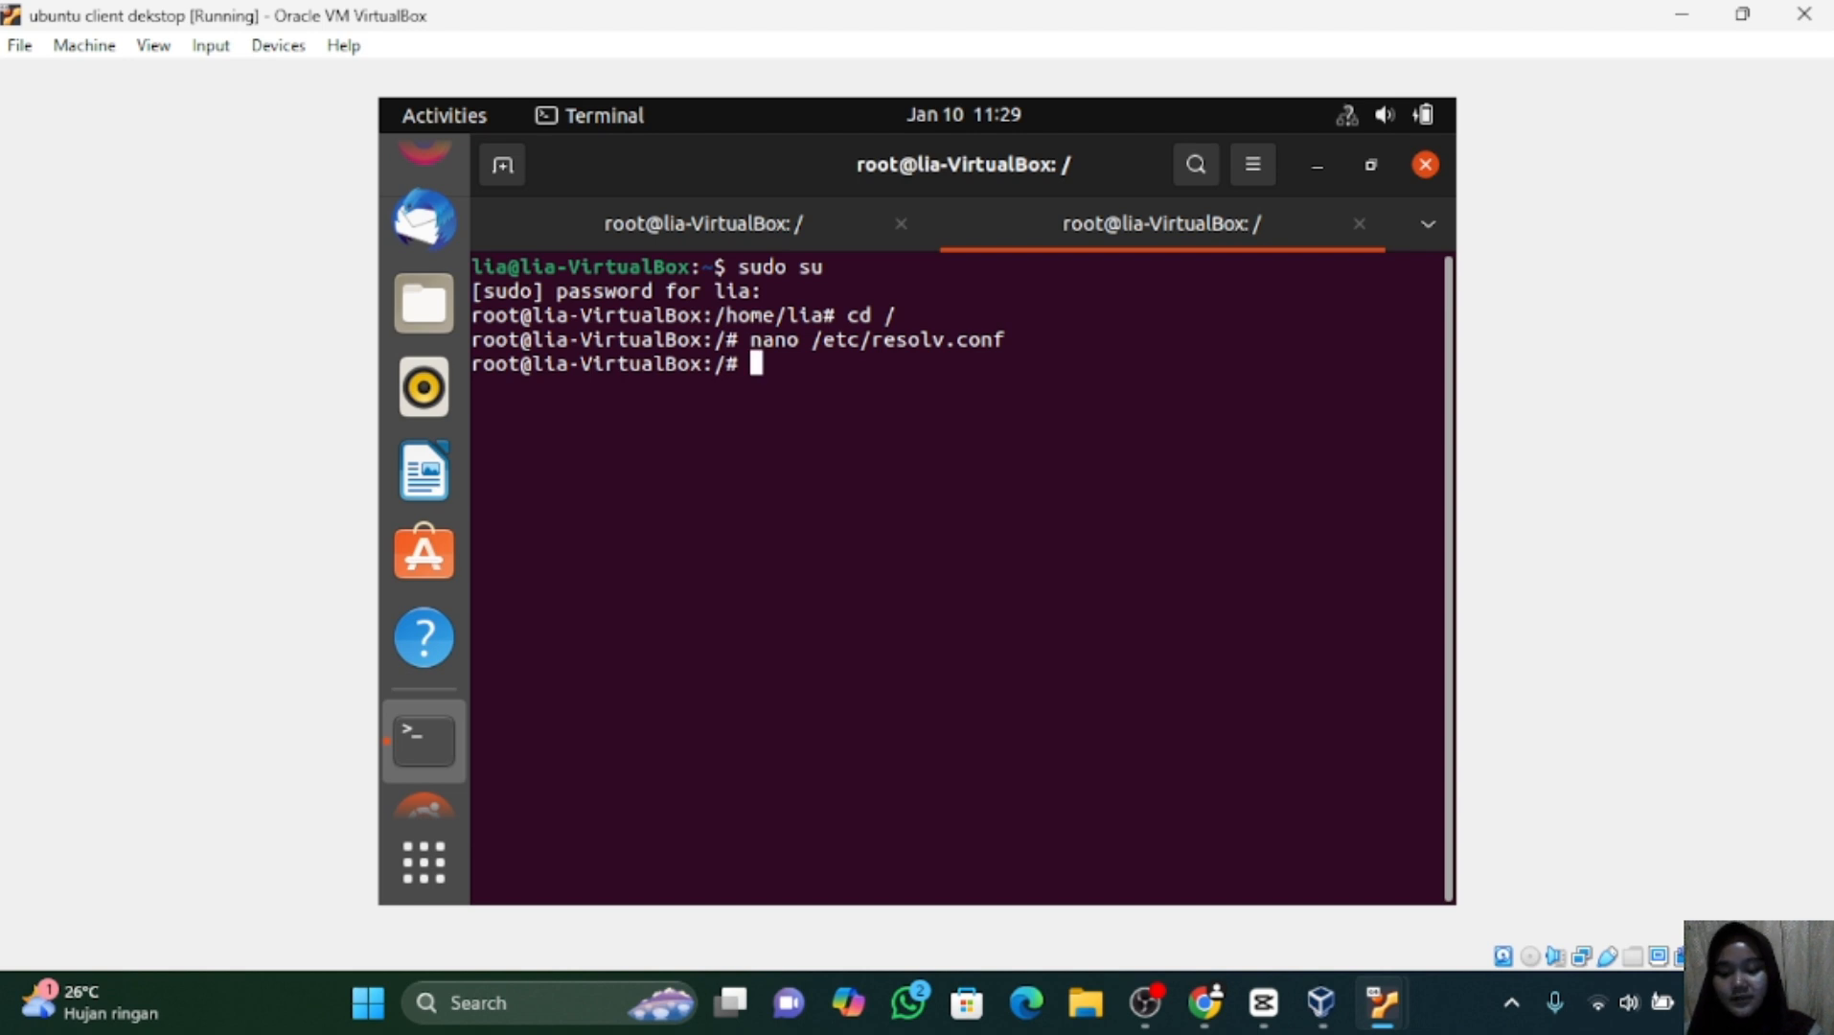
# Query lia.com with dig and examine the answer record and the responding server in the output.
pyautogui.write('dig ')
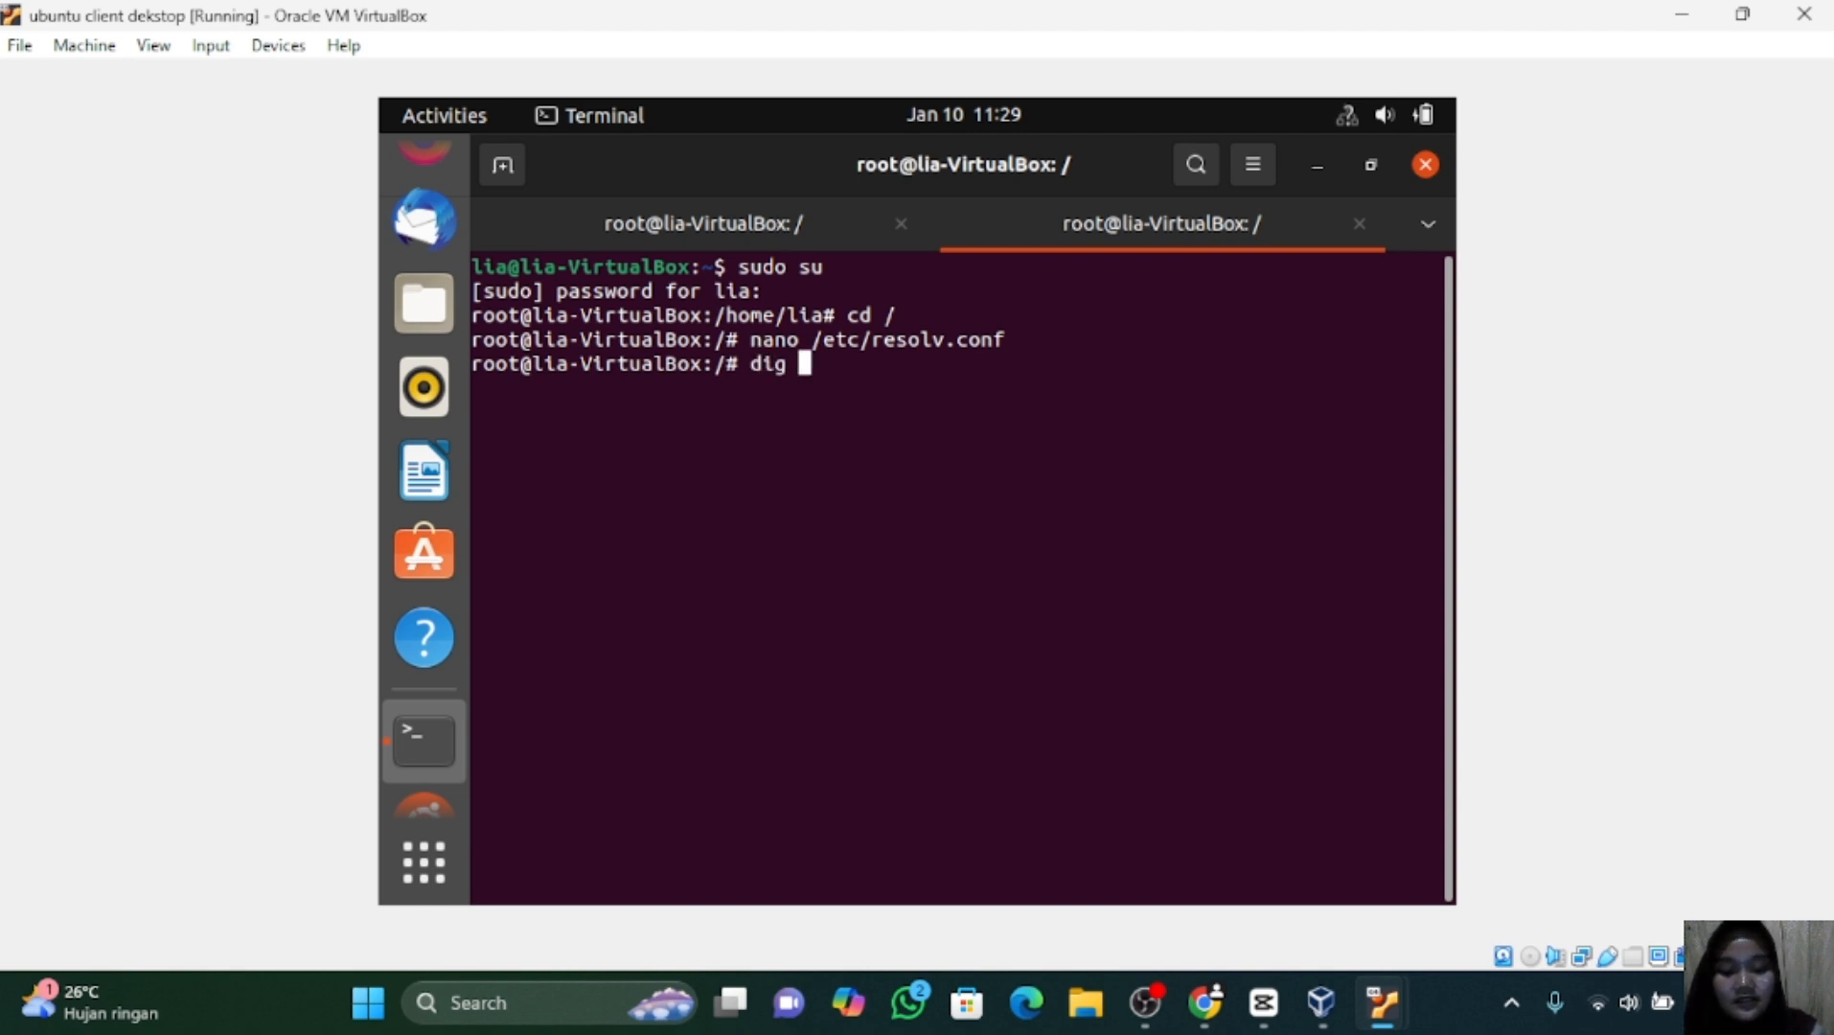
pyautogui.write('lia.com')
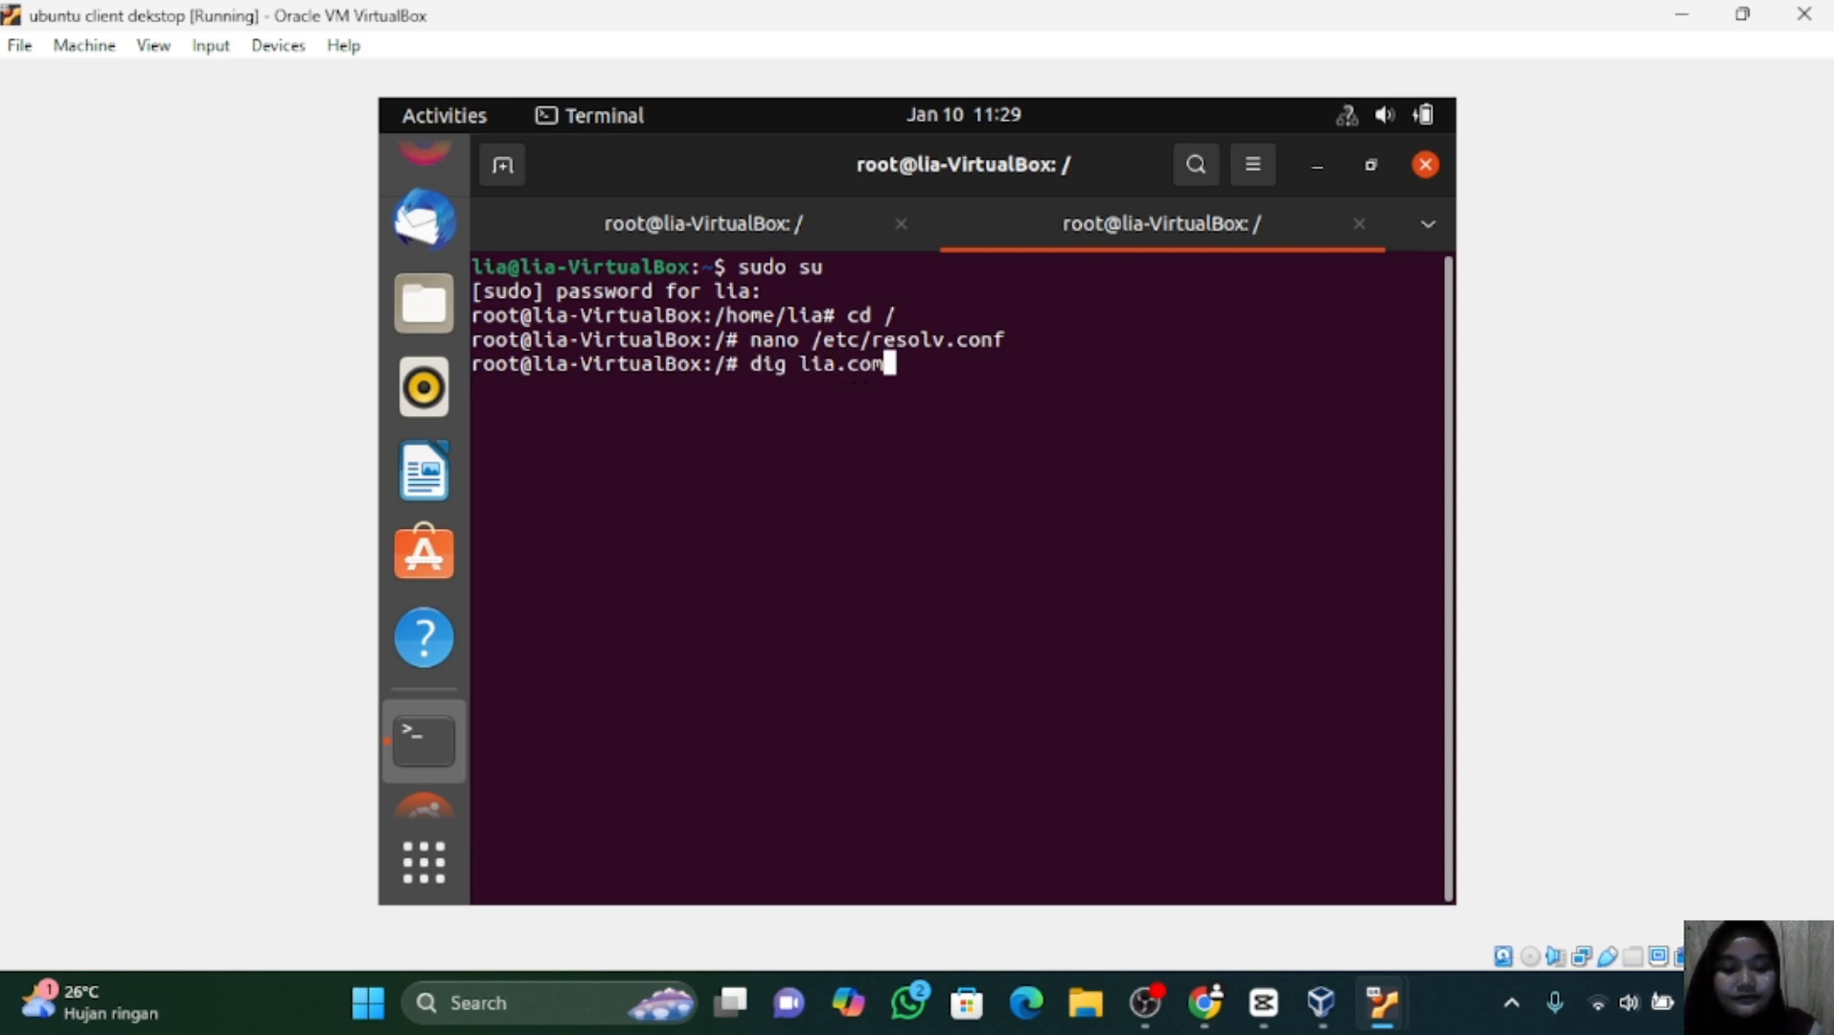
pyautogui.press('Return')
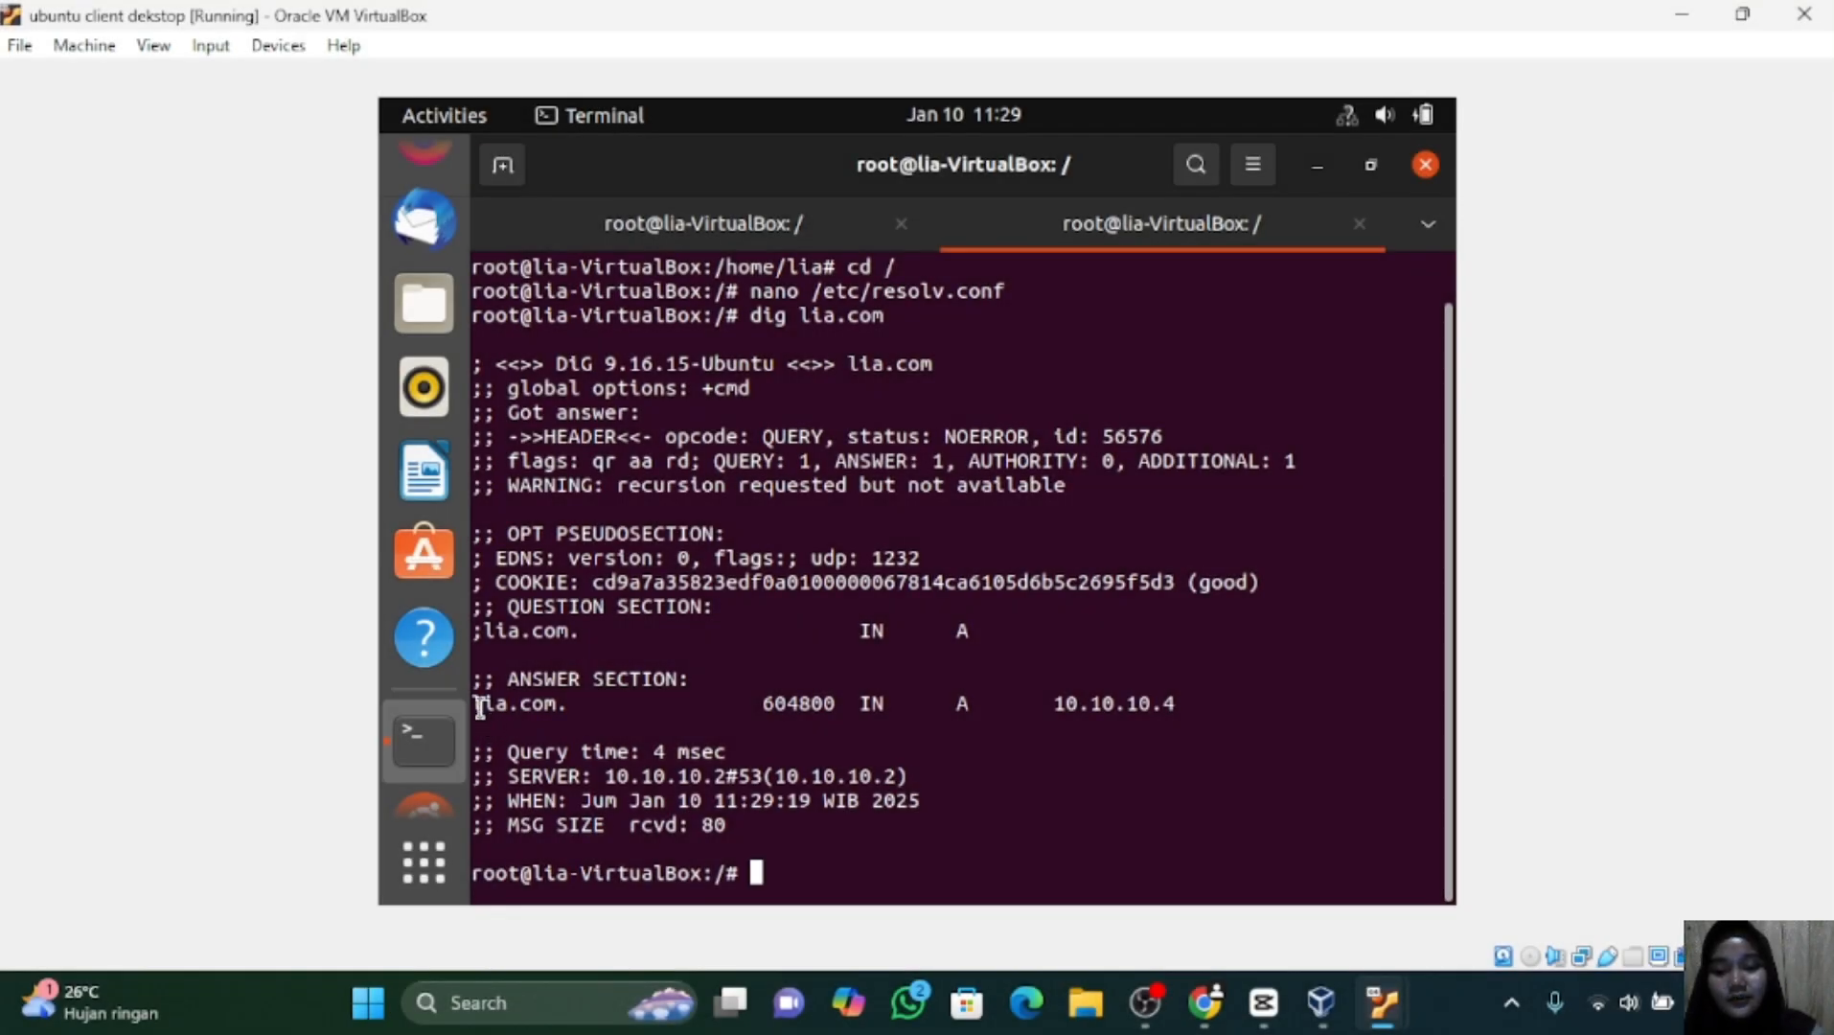
pyautogui.moveTo(479, 707); pyautogui.dragTo(1259, 705)
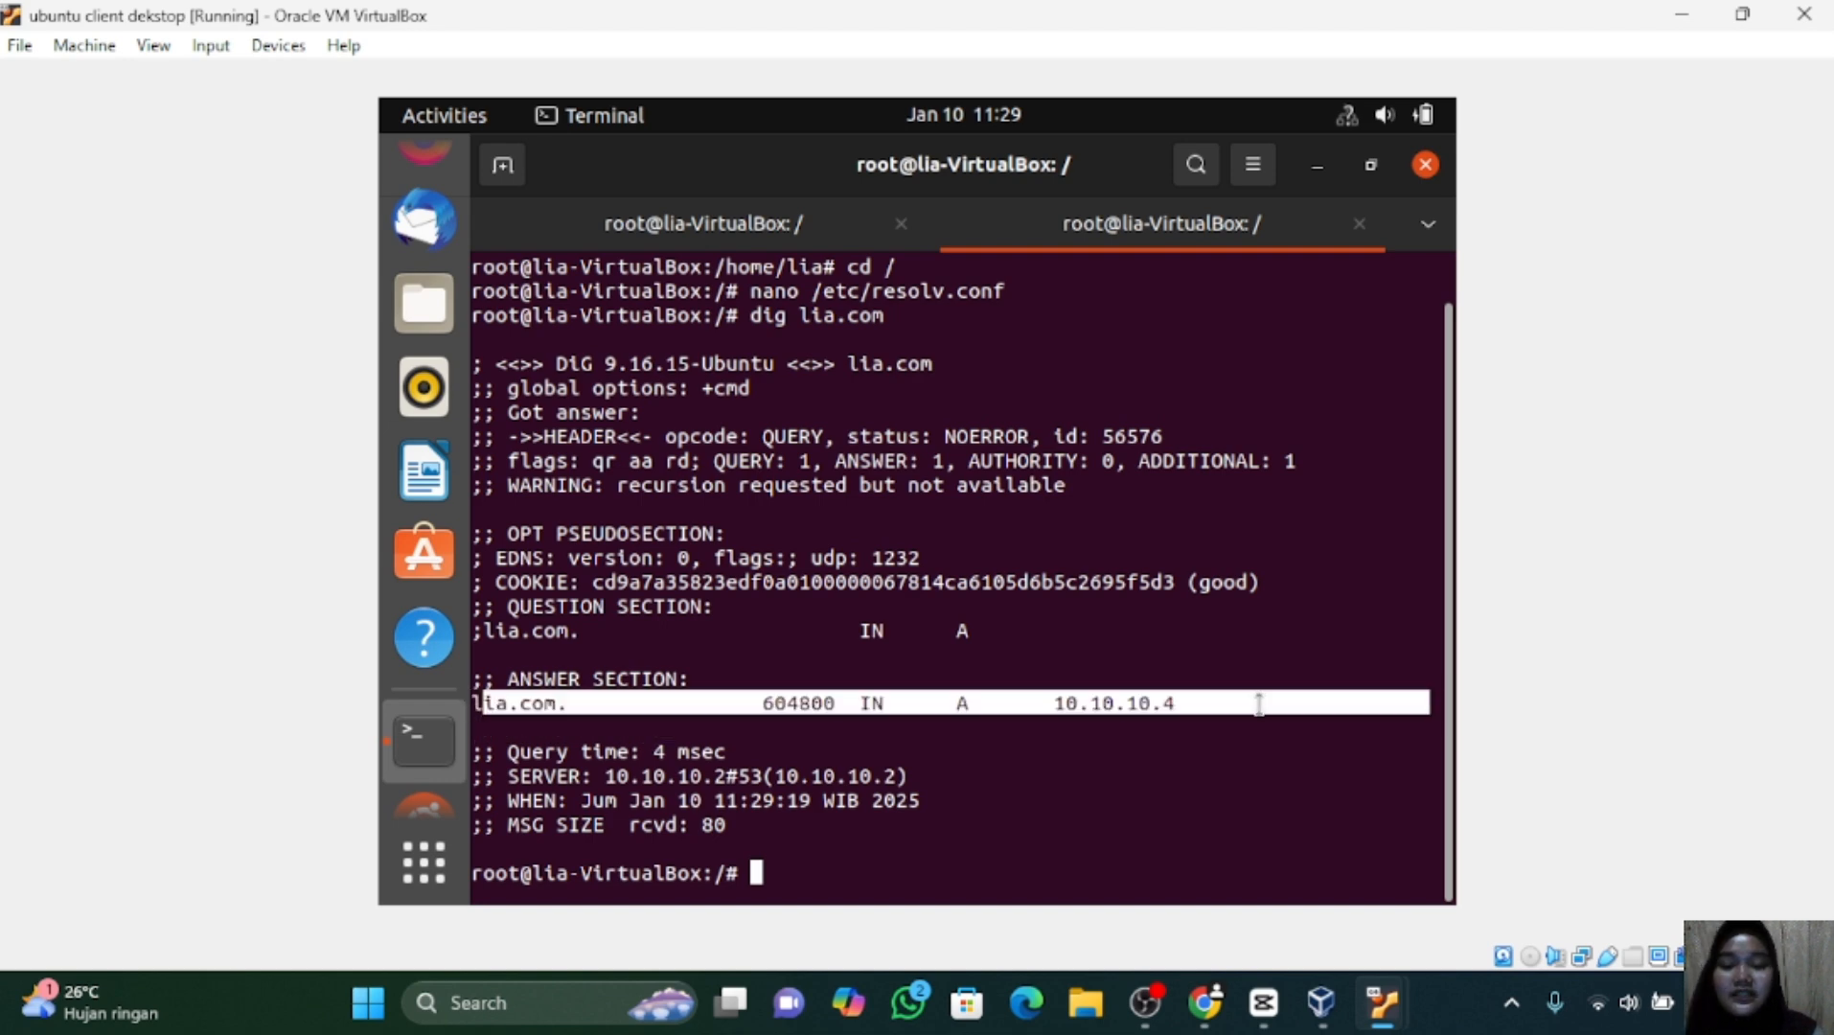
pyautogui.click(1259, 704)
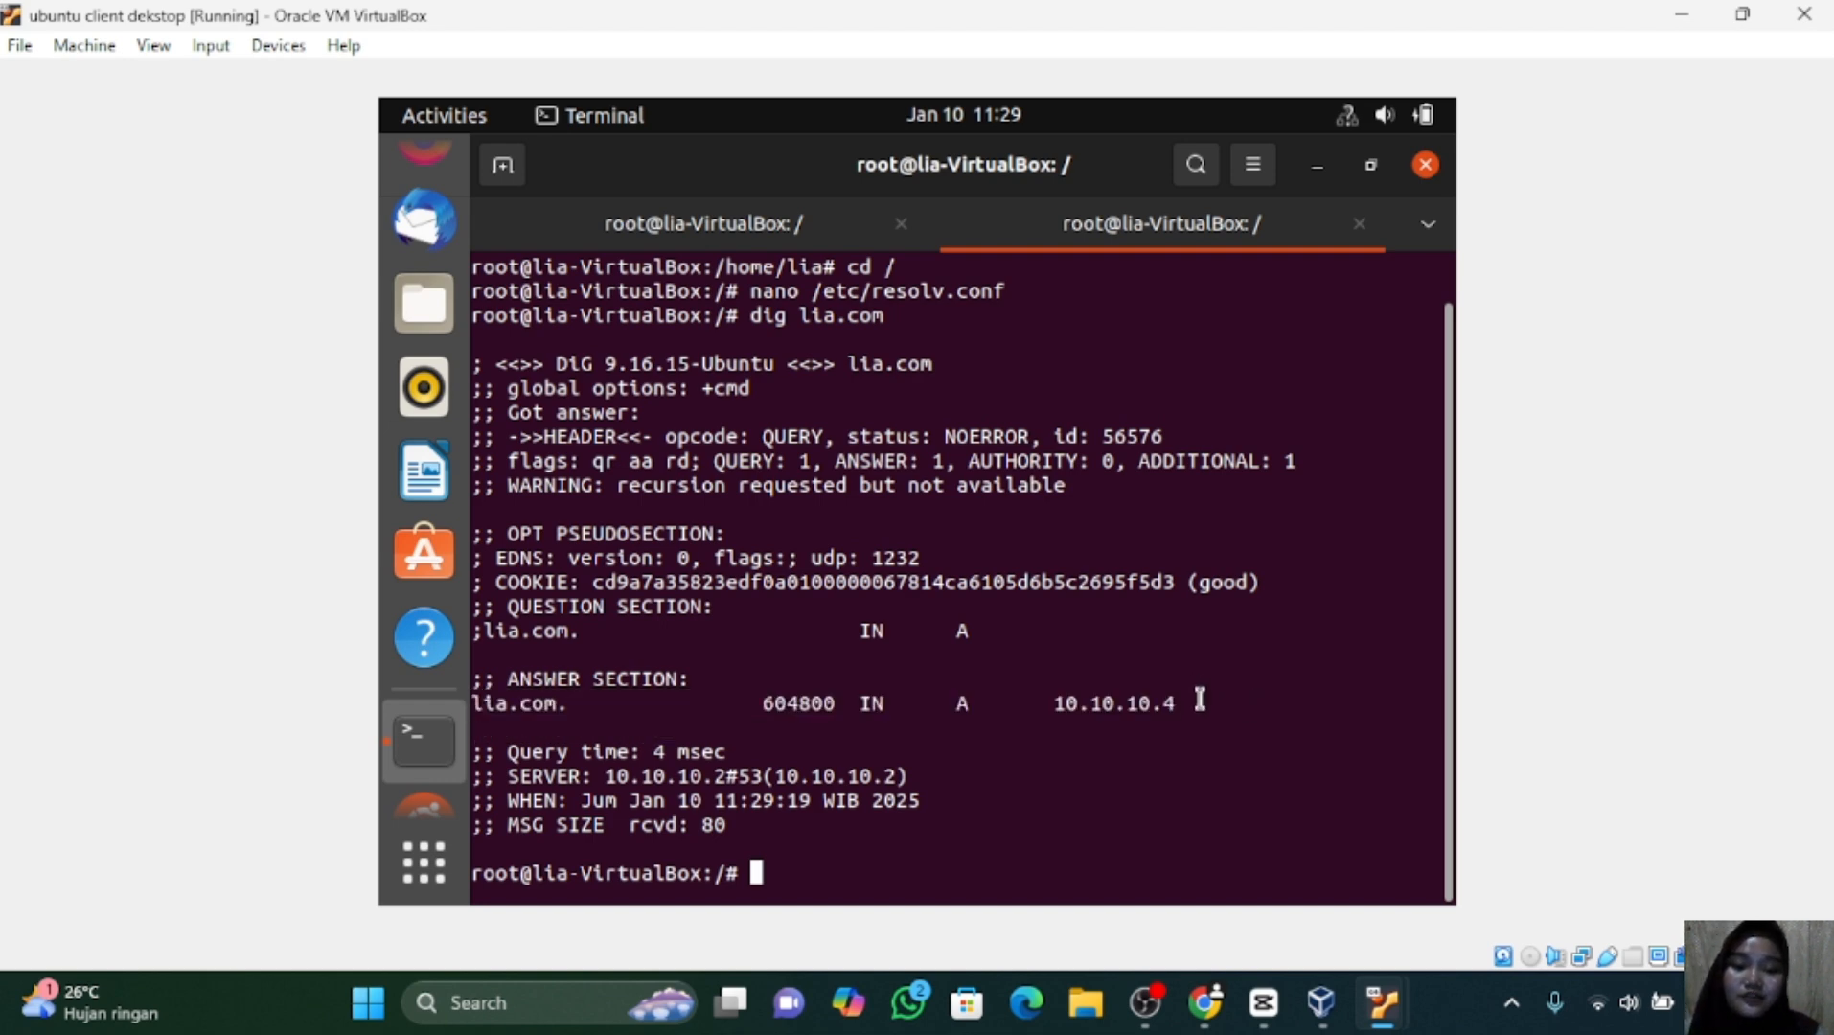
pyautogui.moveTo(1200, 701)
pyautogui.mouseDown()
pyautogui.moveTo(456, 709)
pyautogui.moveTo(1210, 721)
pyautogui.mouseUp()
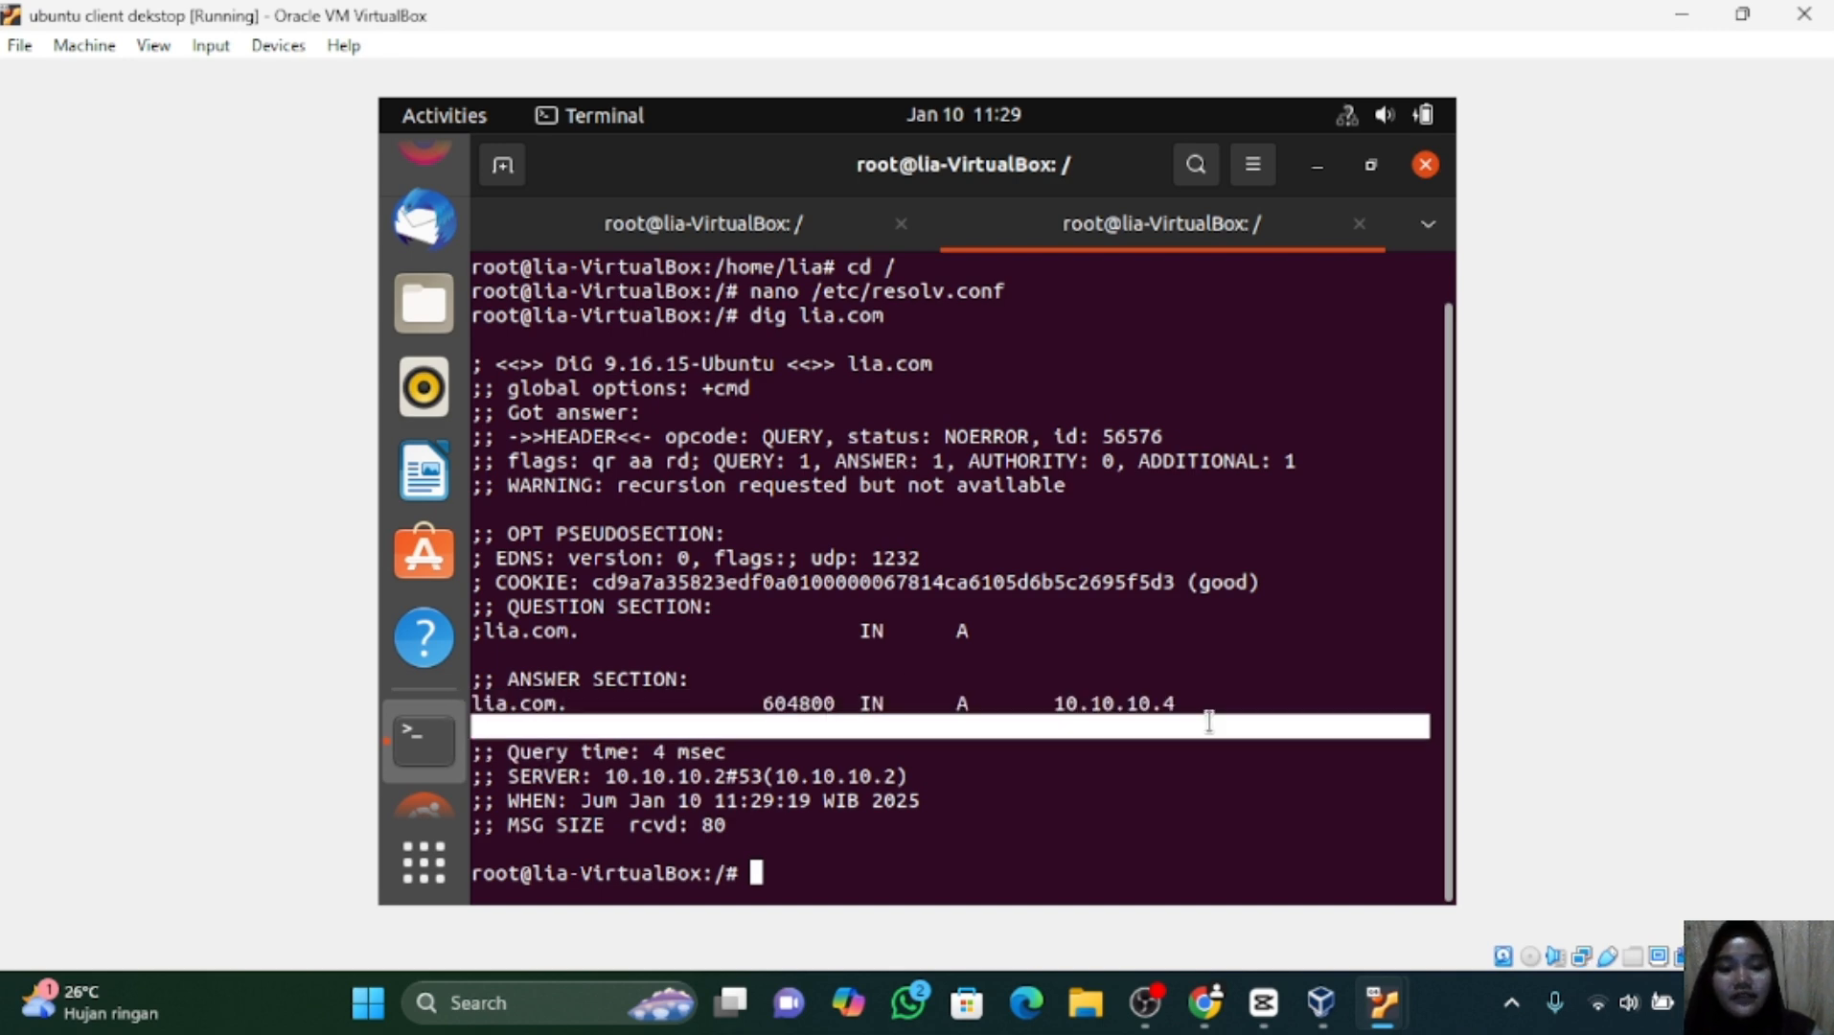
pyautogui.click(1208, 726)
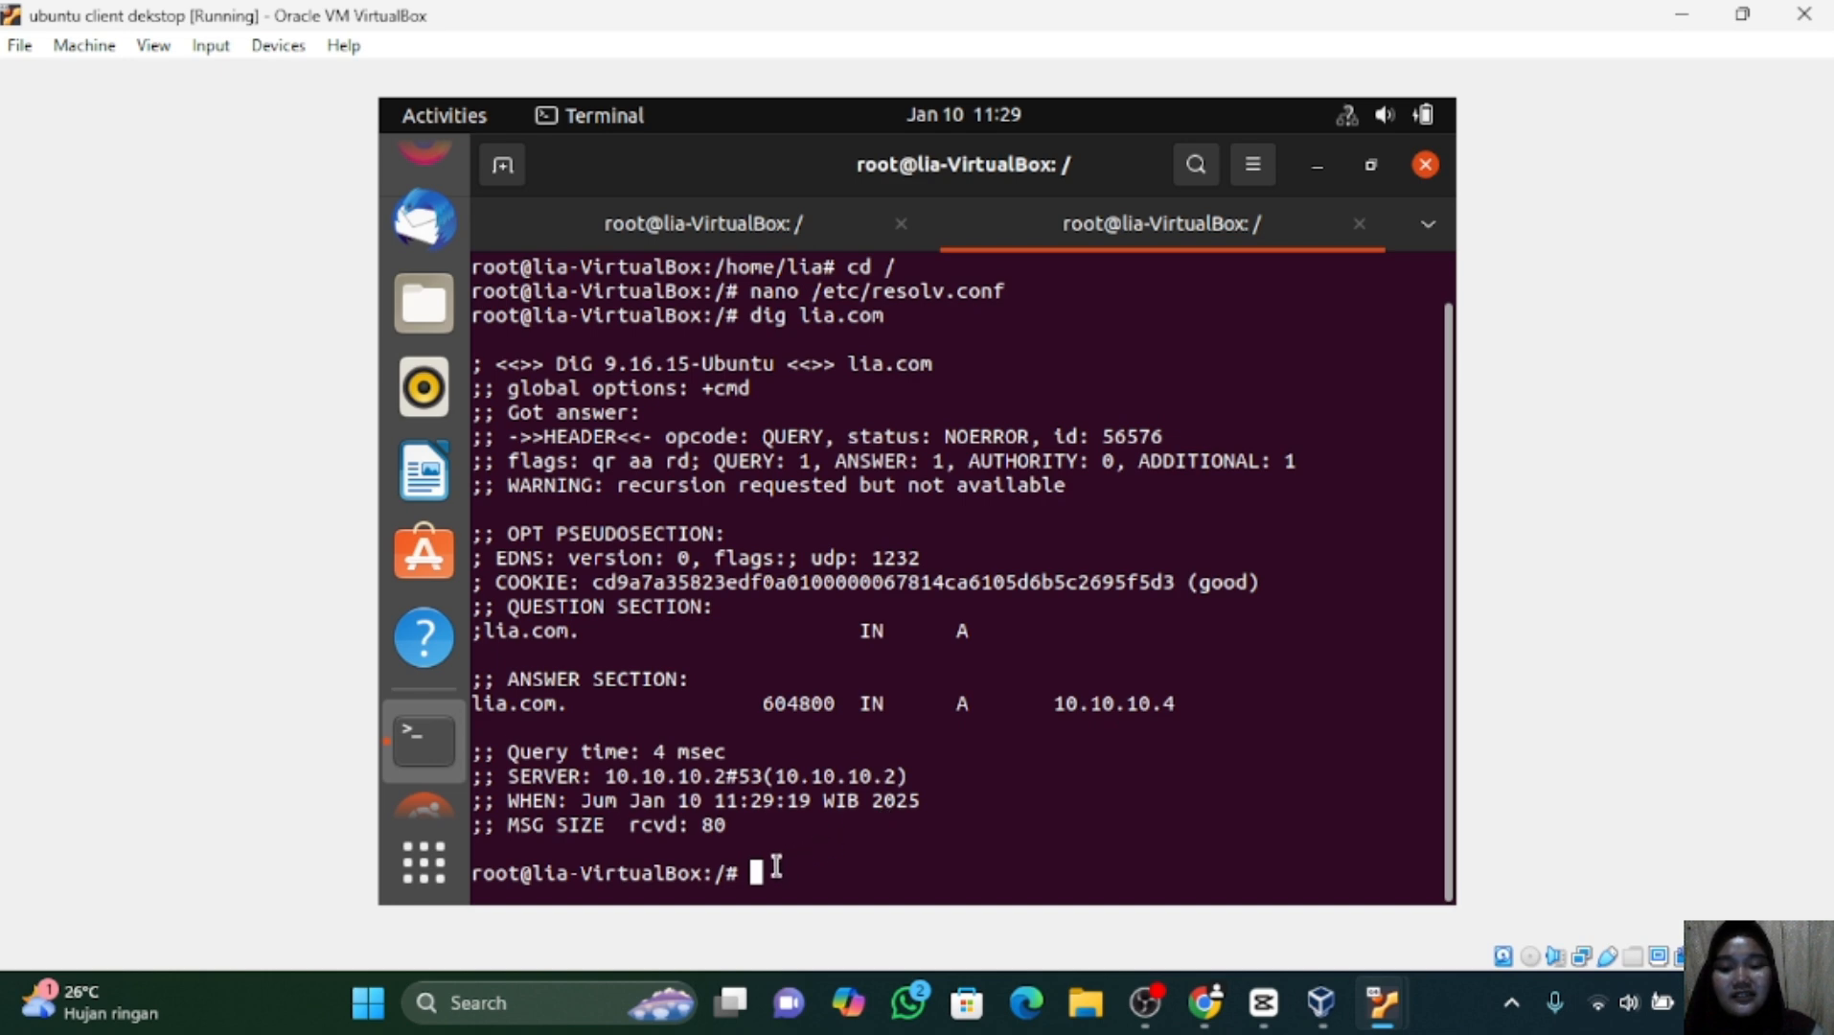
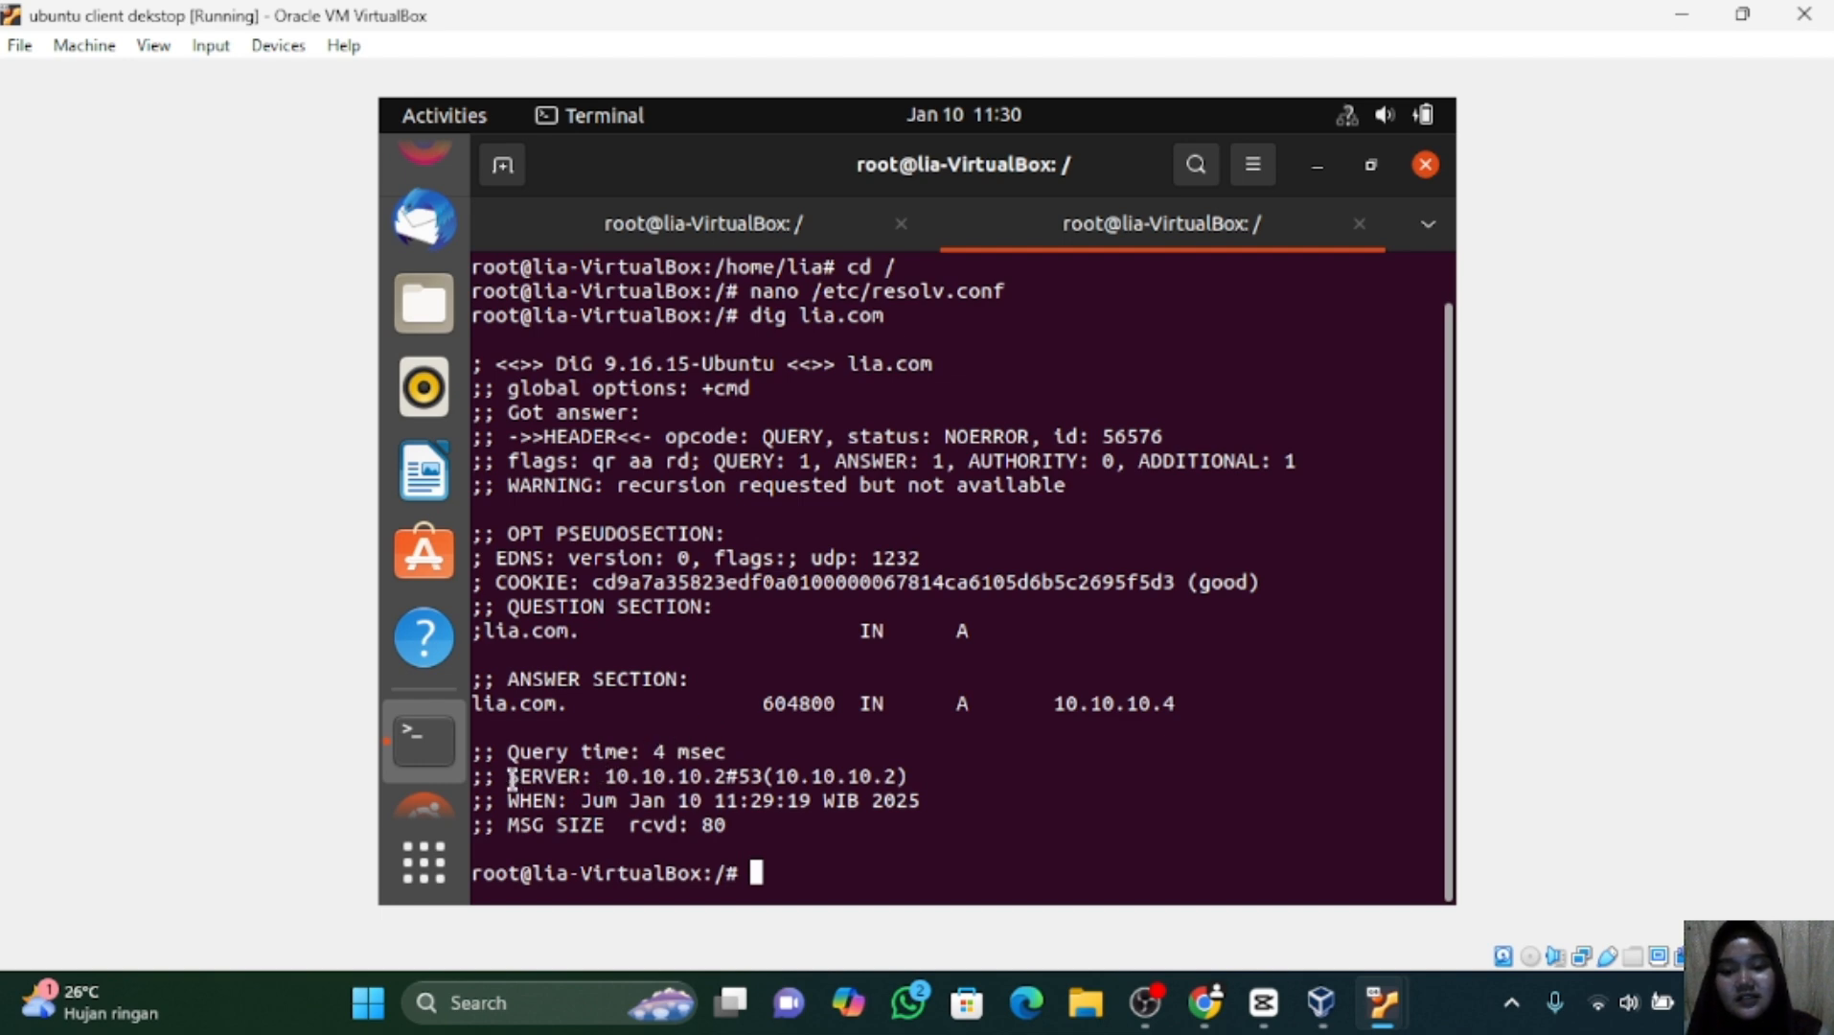
pyautogui.moveTo(513, 779); pyautogui.dragTo(925, 784)
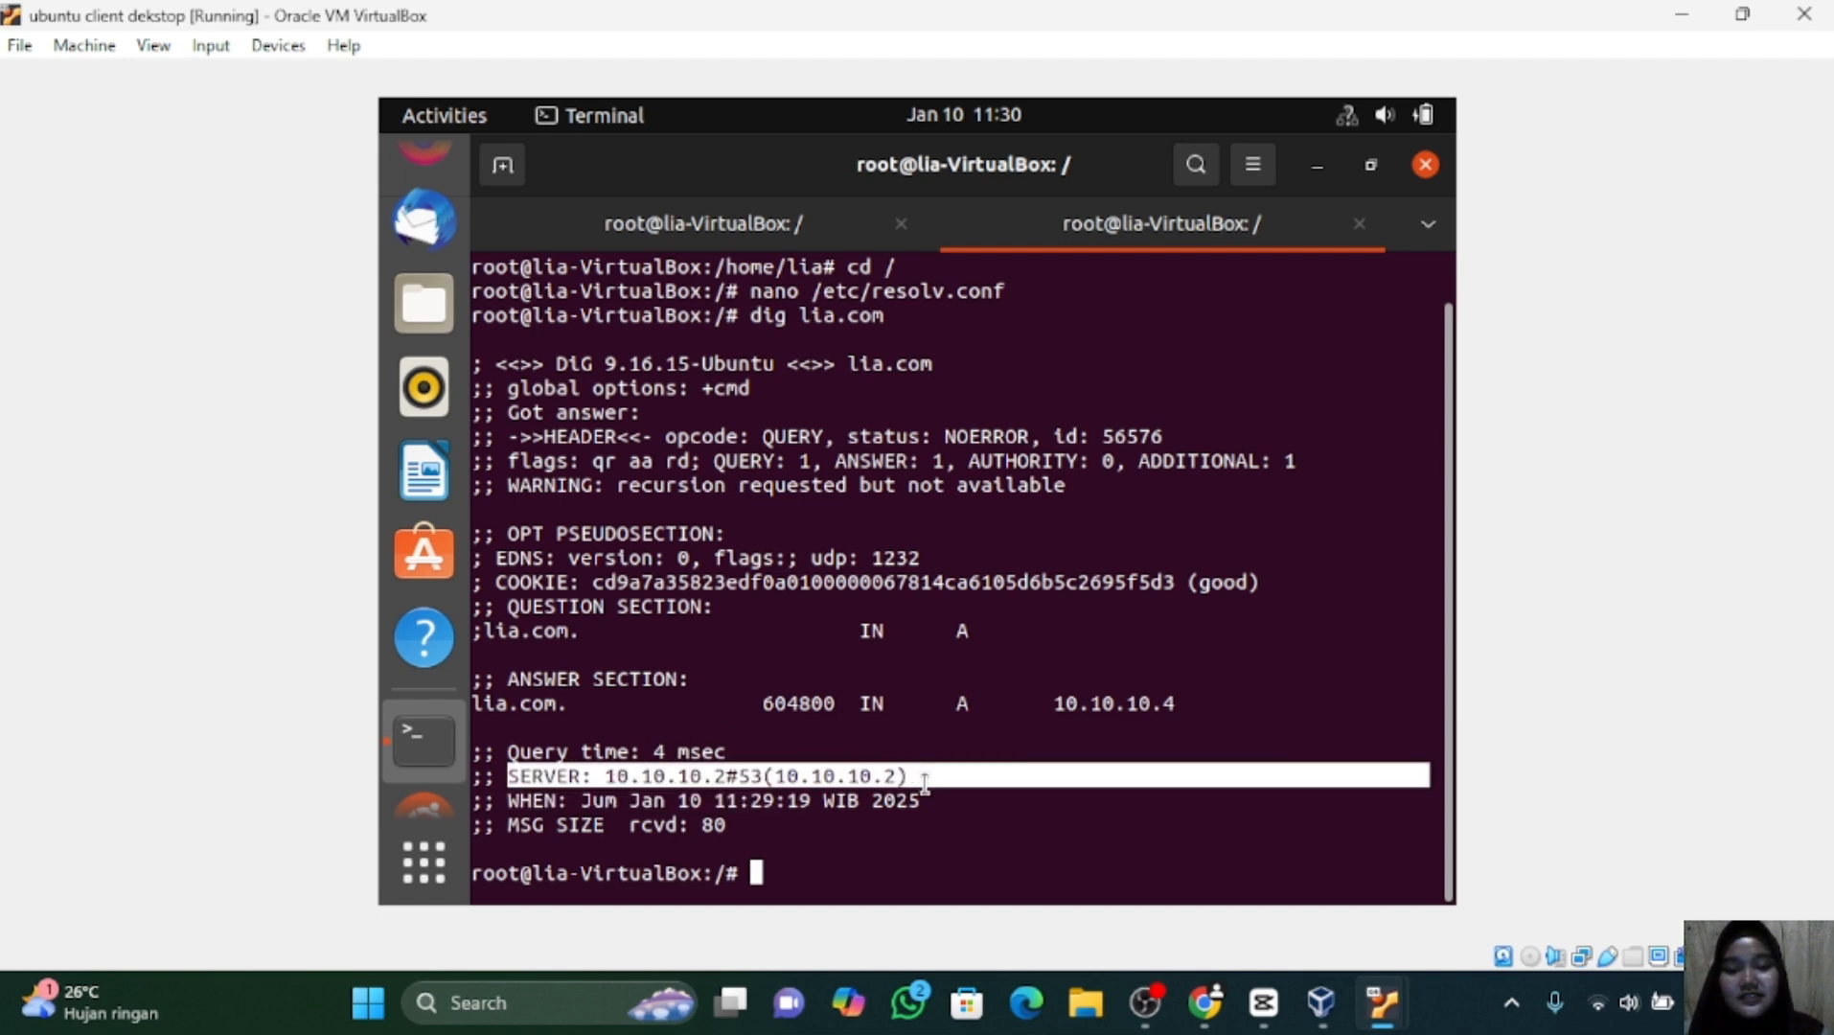
pyautogui.click(1227, 774)
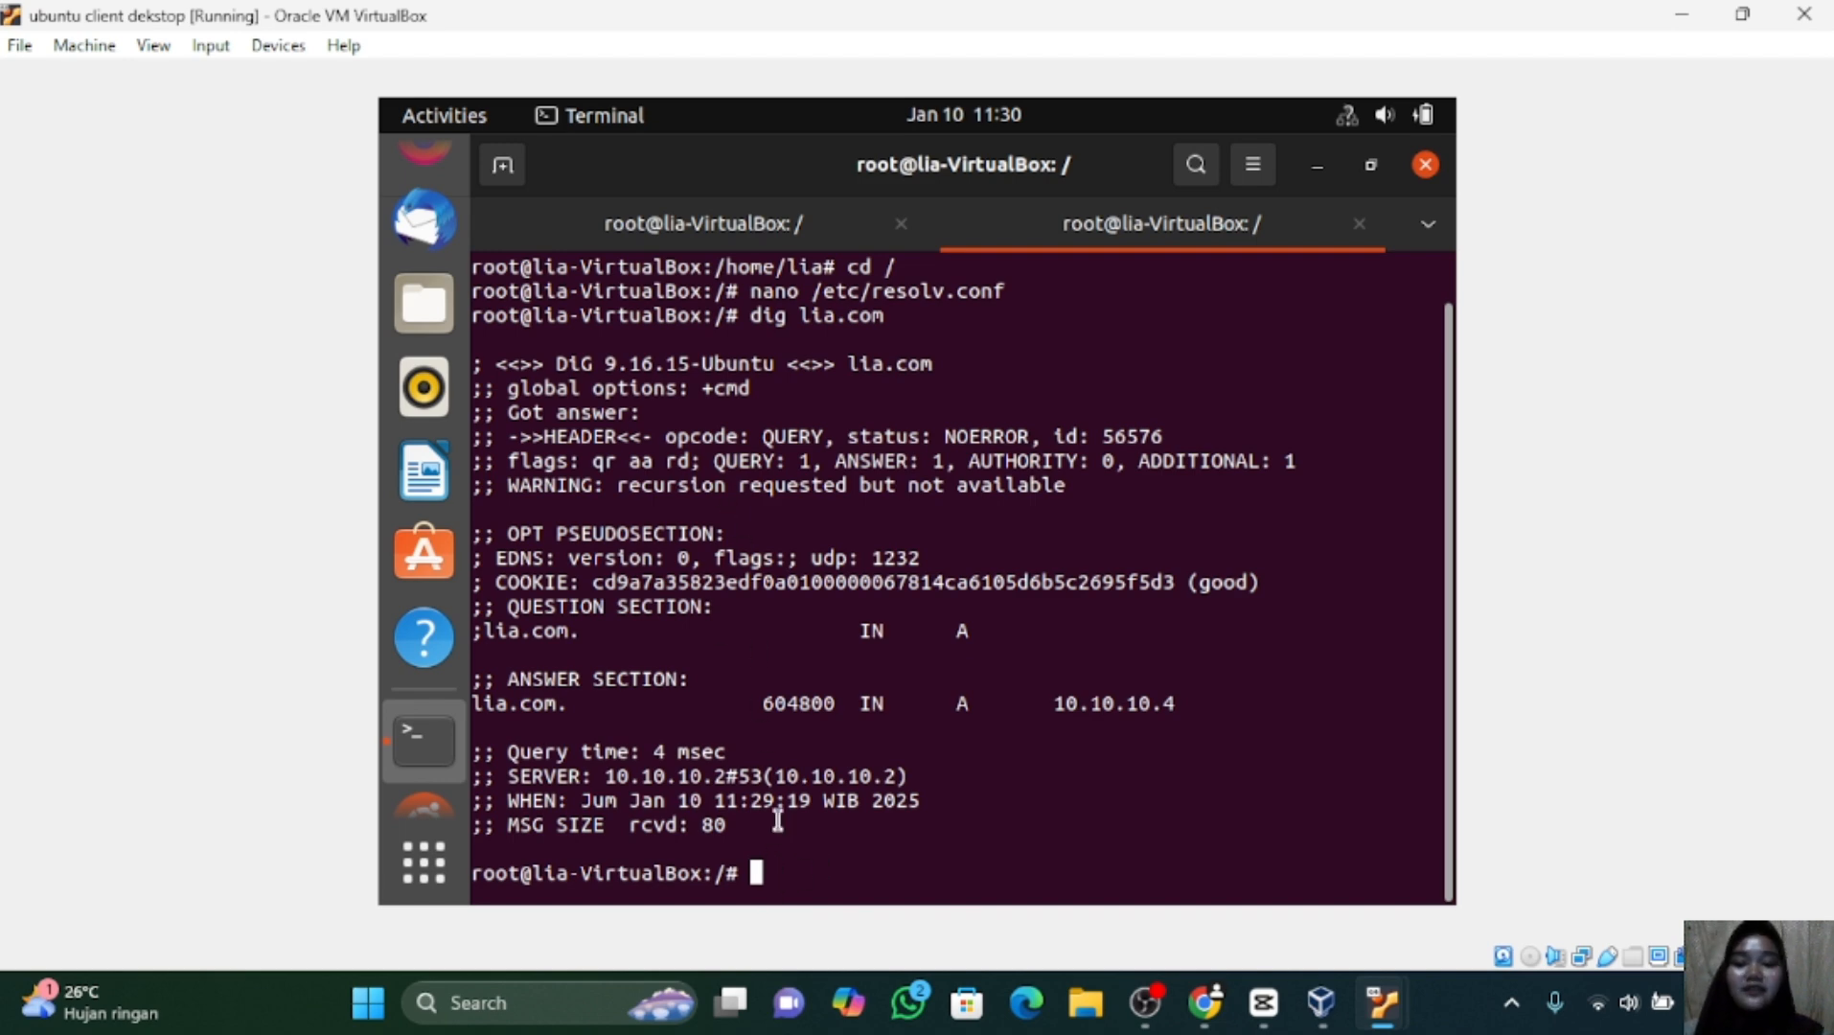
# Run the 'dig lia.com' query again.
pyautogui.press('Up')
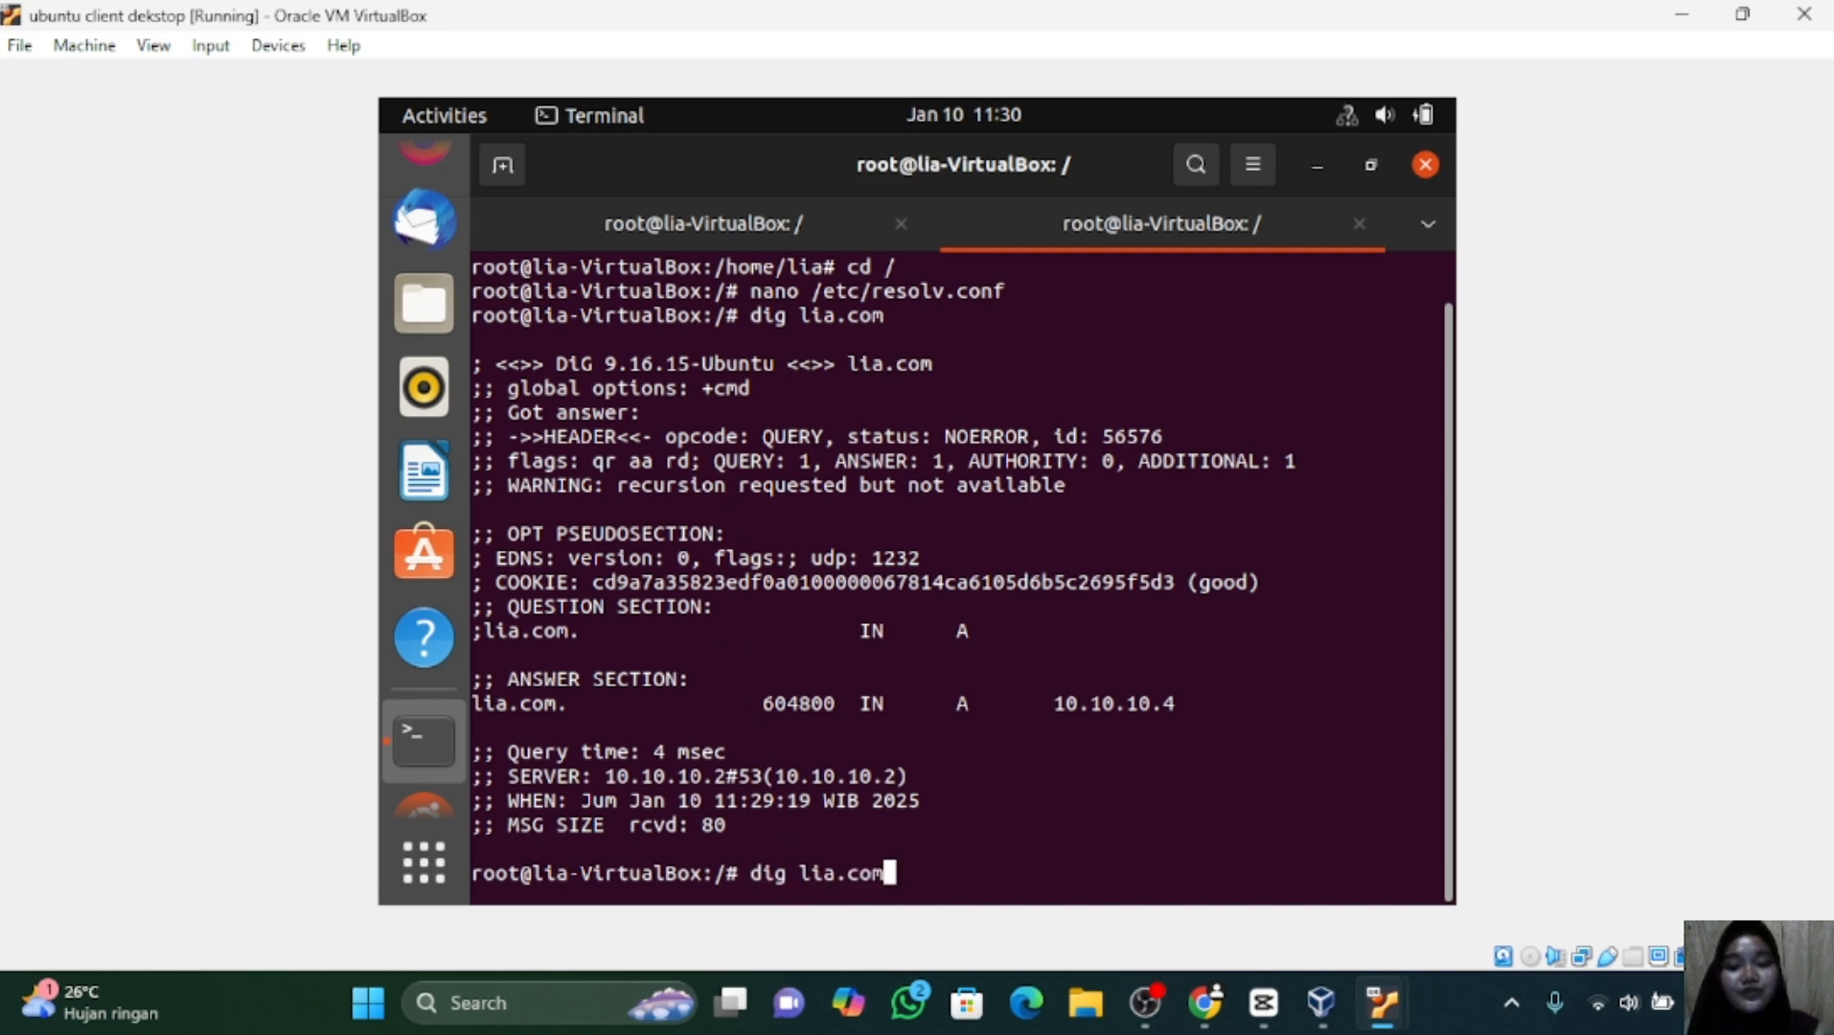
pyautogui.press('Return')
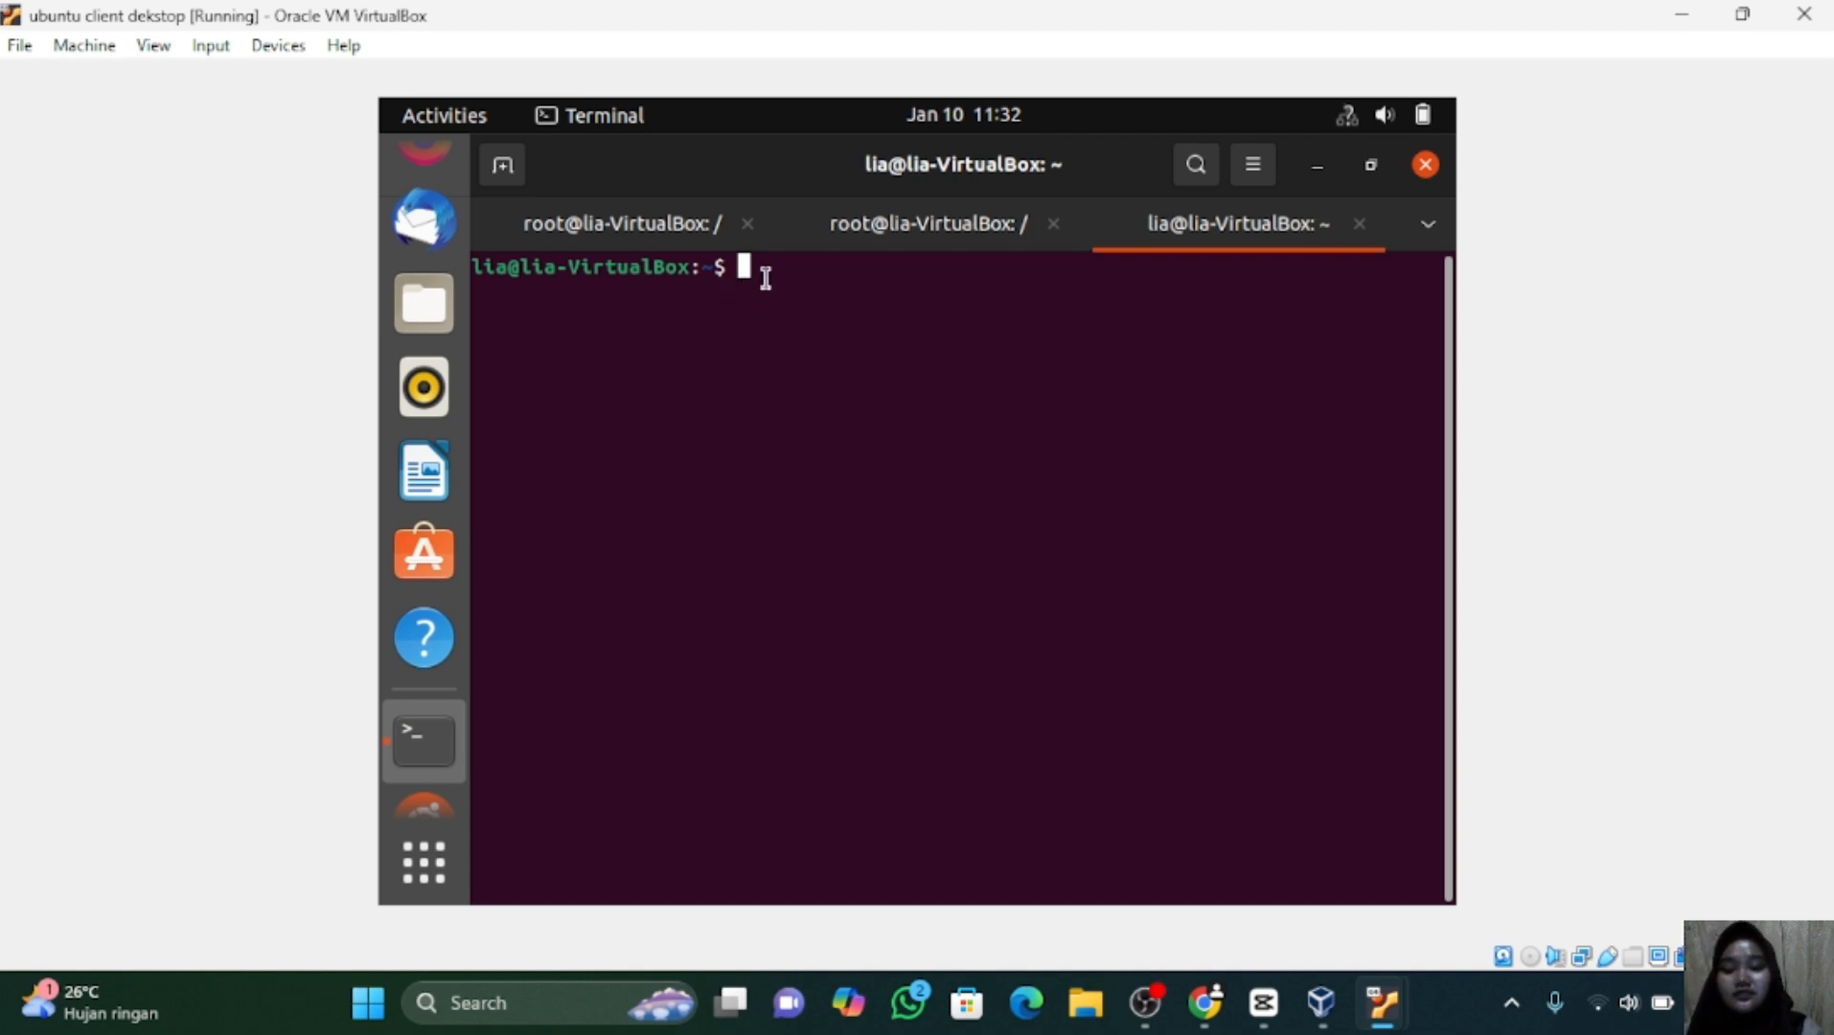
pyautogui.write('nano')
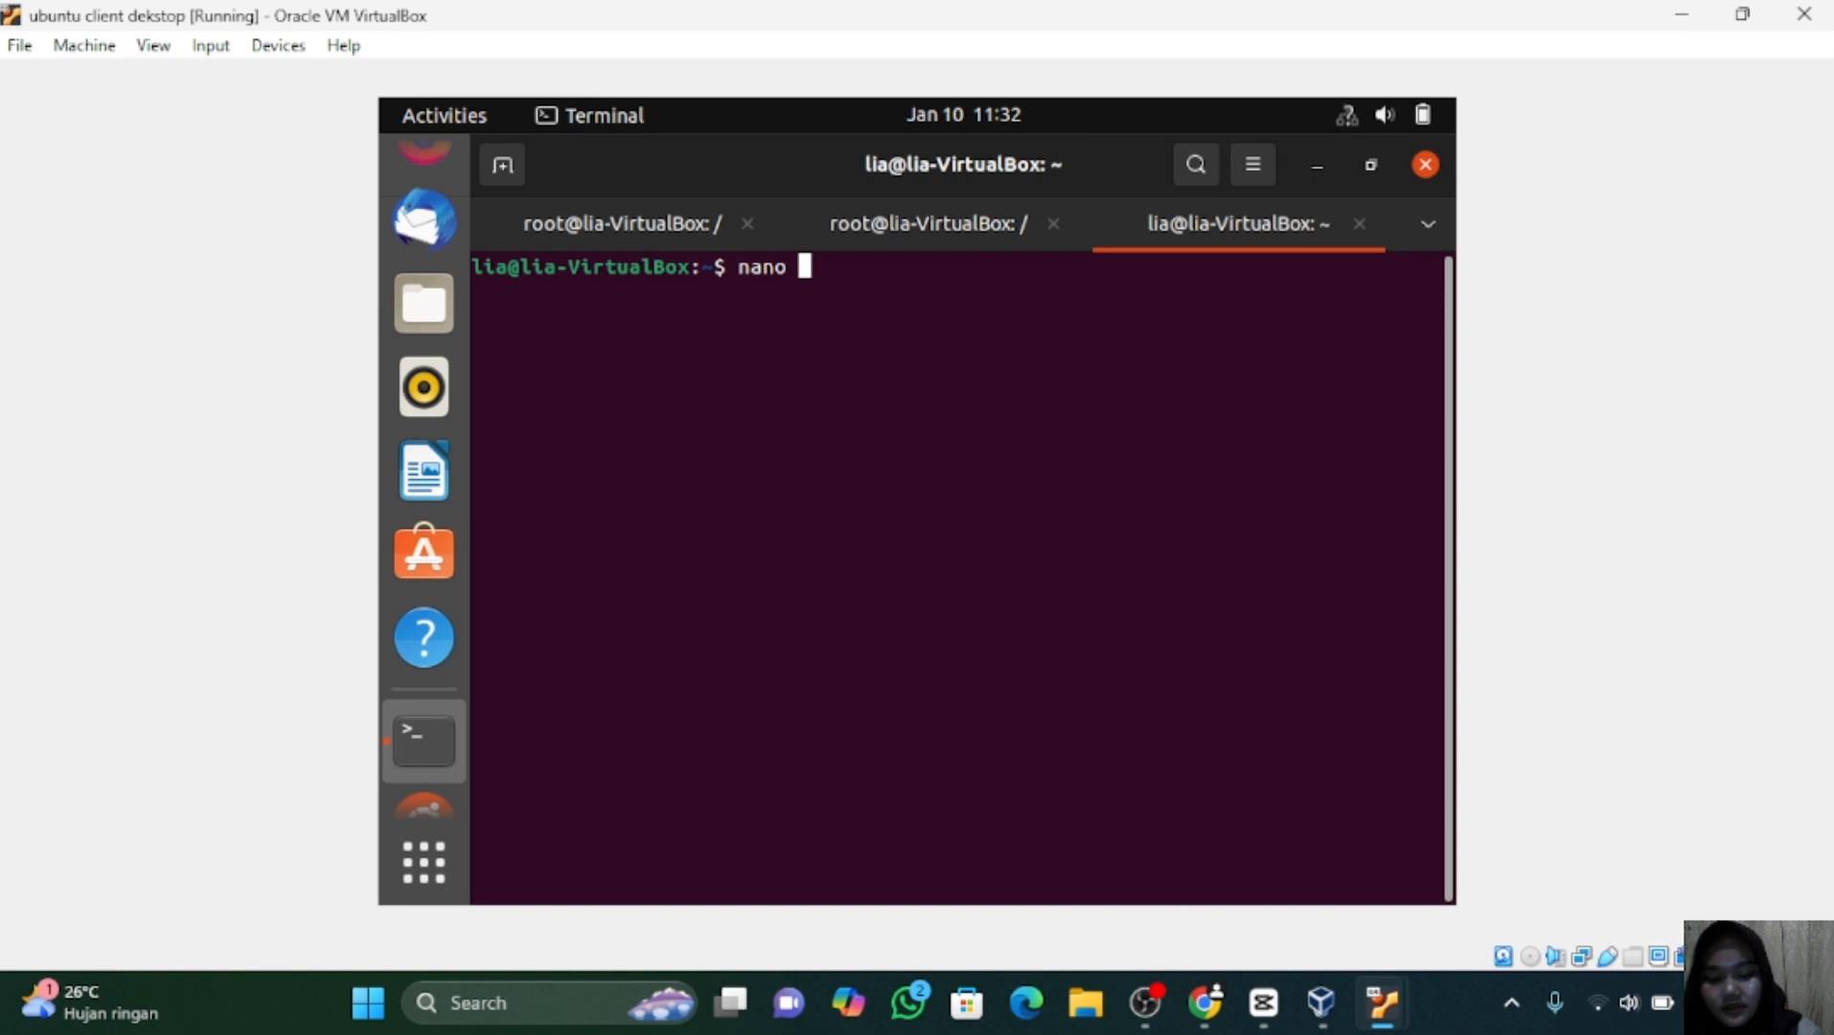
pyautogui.press('BackSpace')
pyautogui.press('BackSpace')
pyautogui.press('BackSpace')
pyautogui.press('BackSpace')
pyautogui.press('BackSpace')
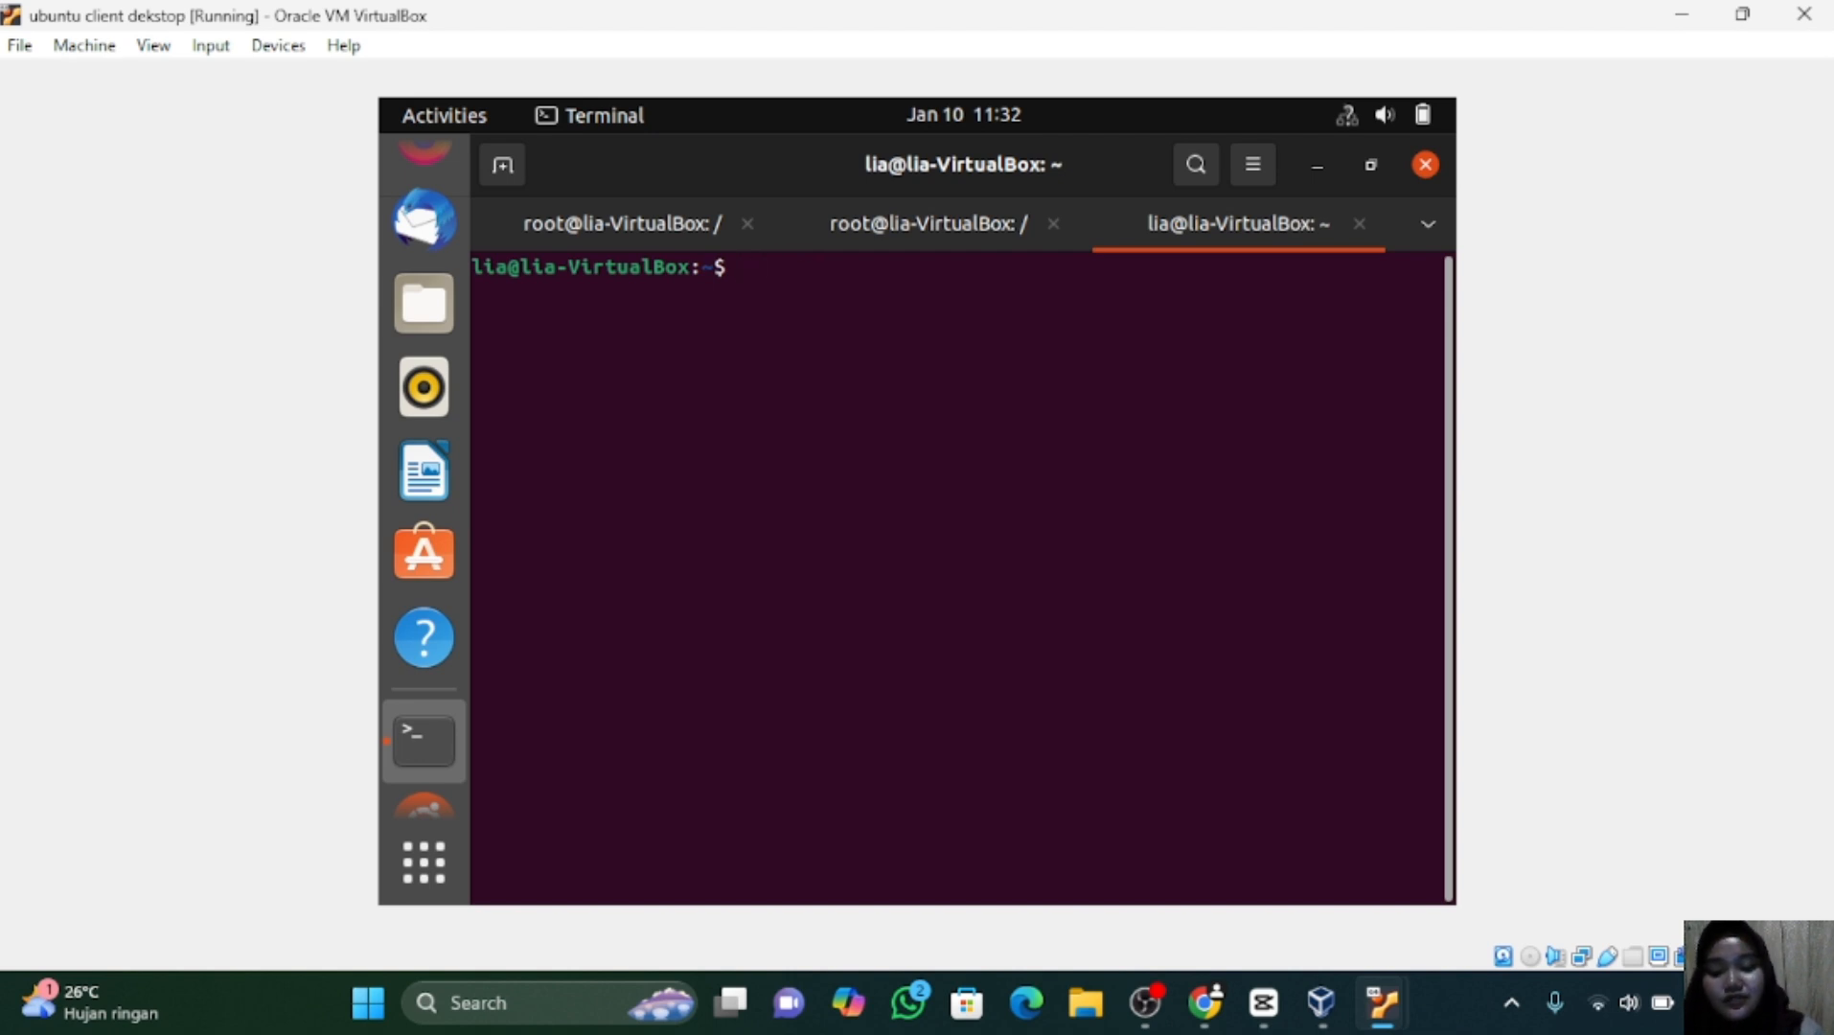
# Become root in the new terminal session with 'sudo su' and the account password.
pyautogui.write('sudo su')
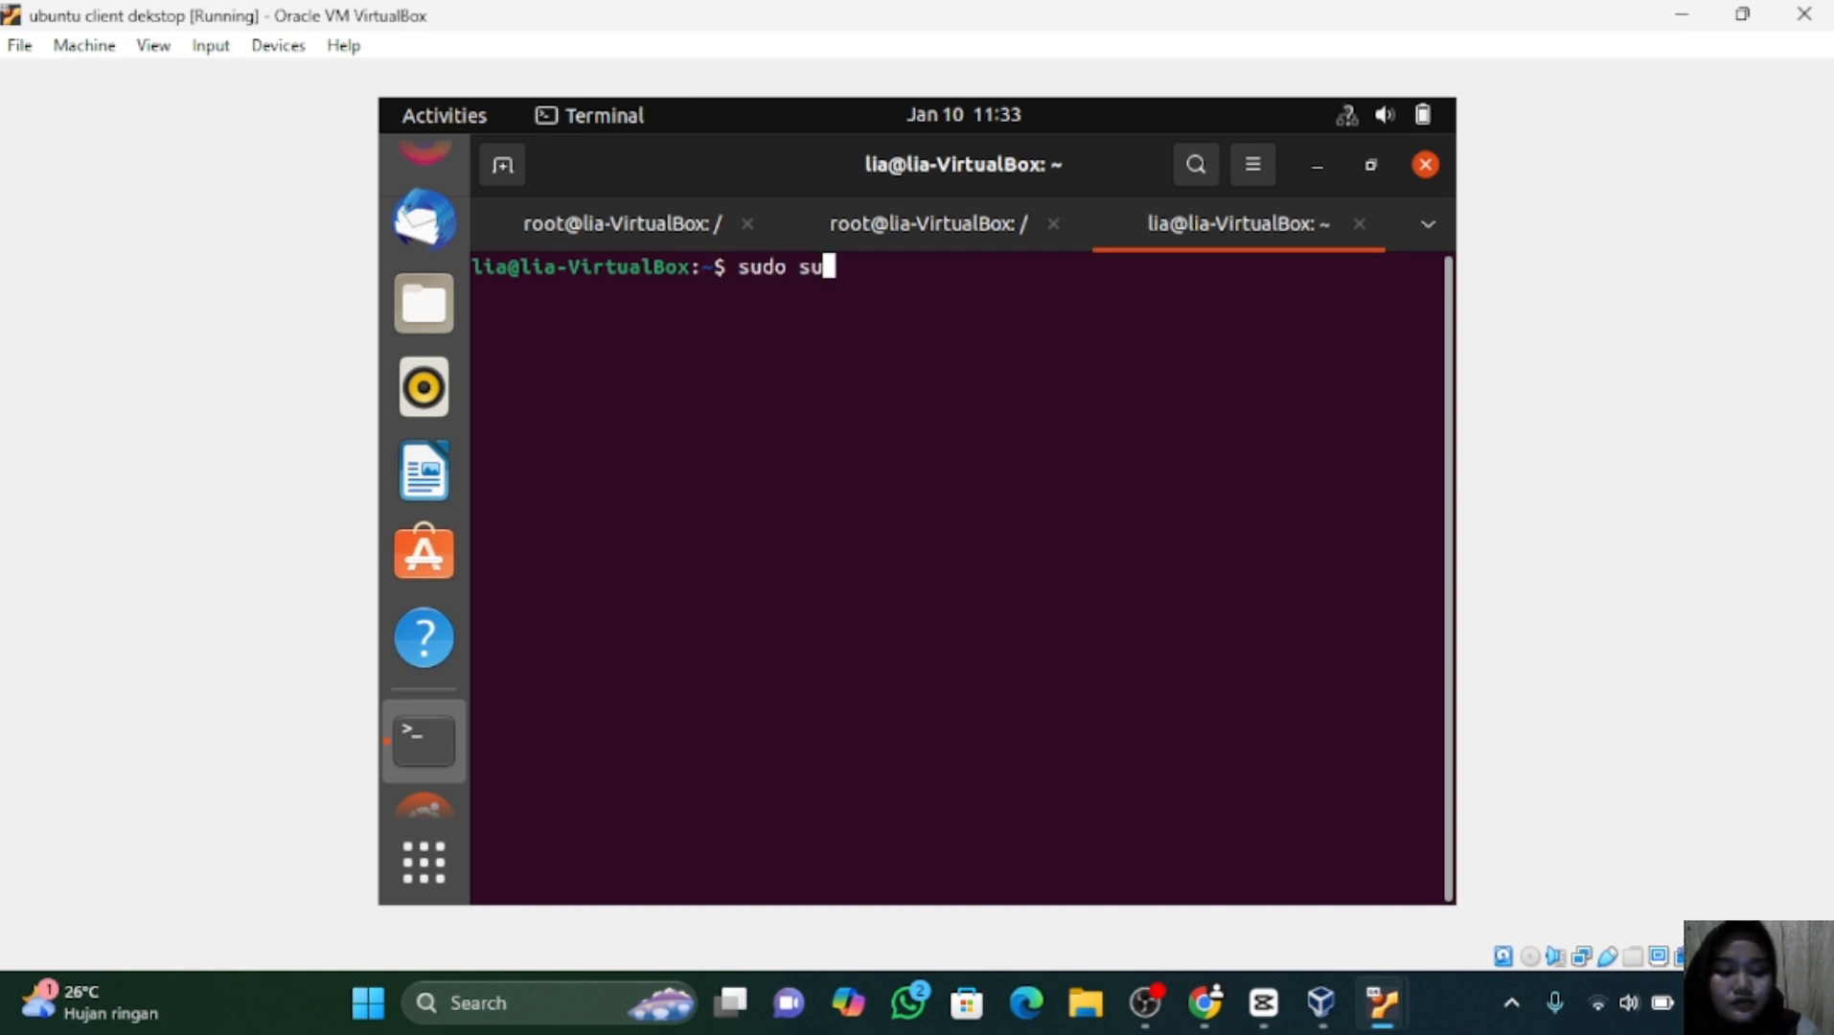
pyautogui.press('Return')
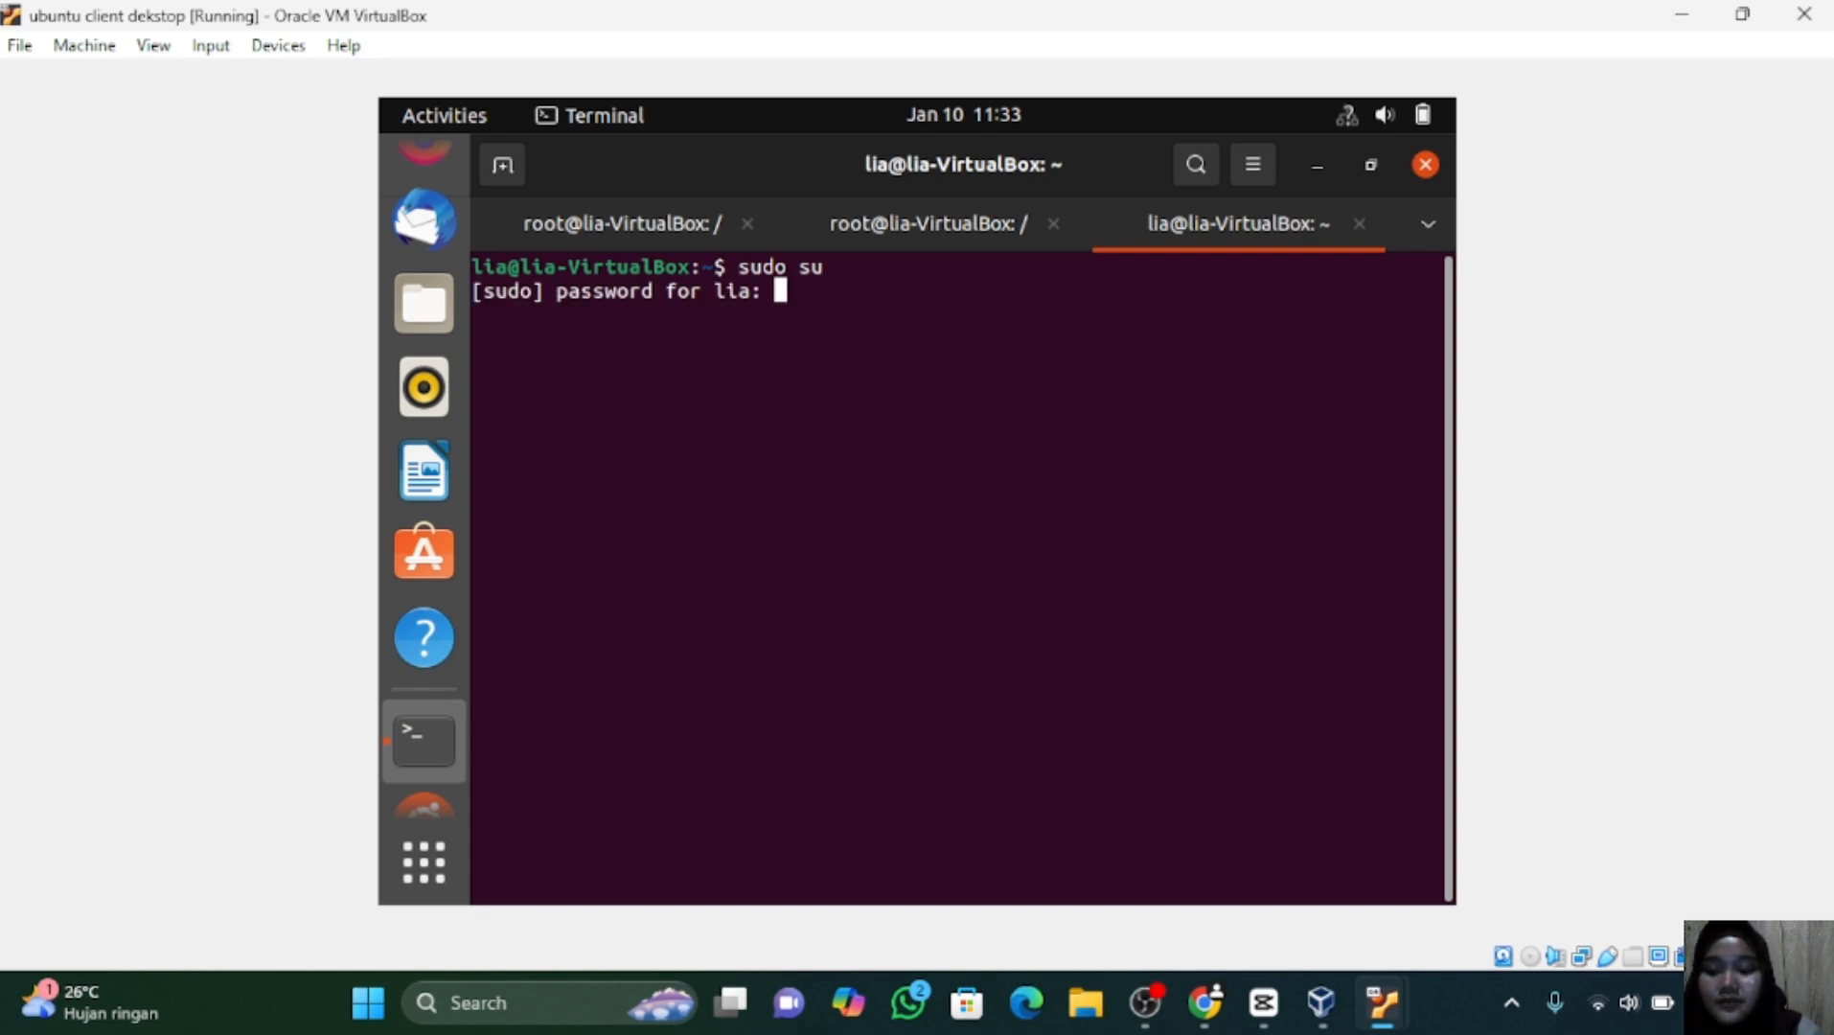
pyautogui.press('Return')
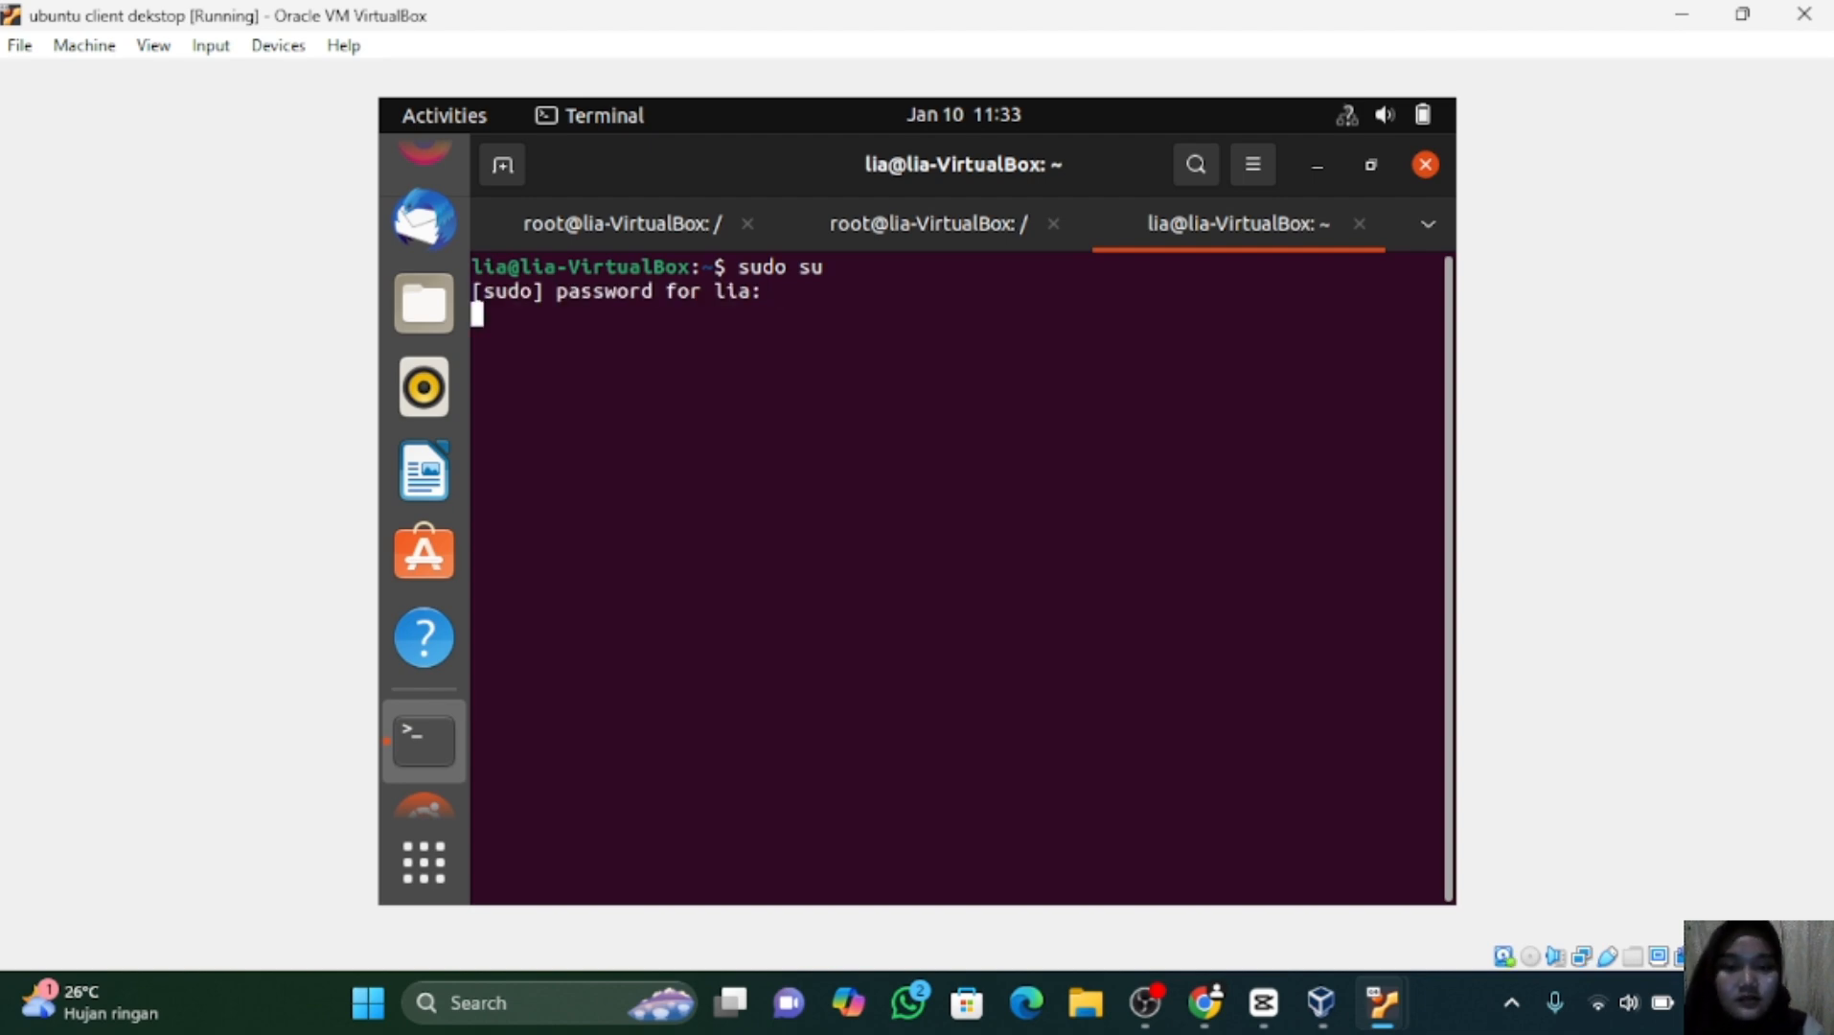
# Change to the root directory and open /etc/resolv.conf in nano.
pyautogui.write('cd /')
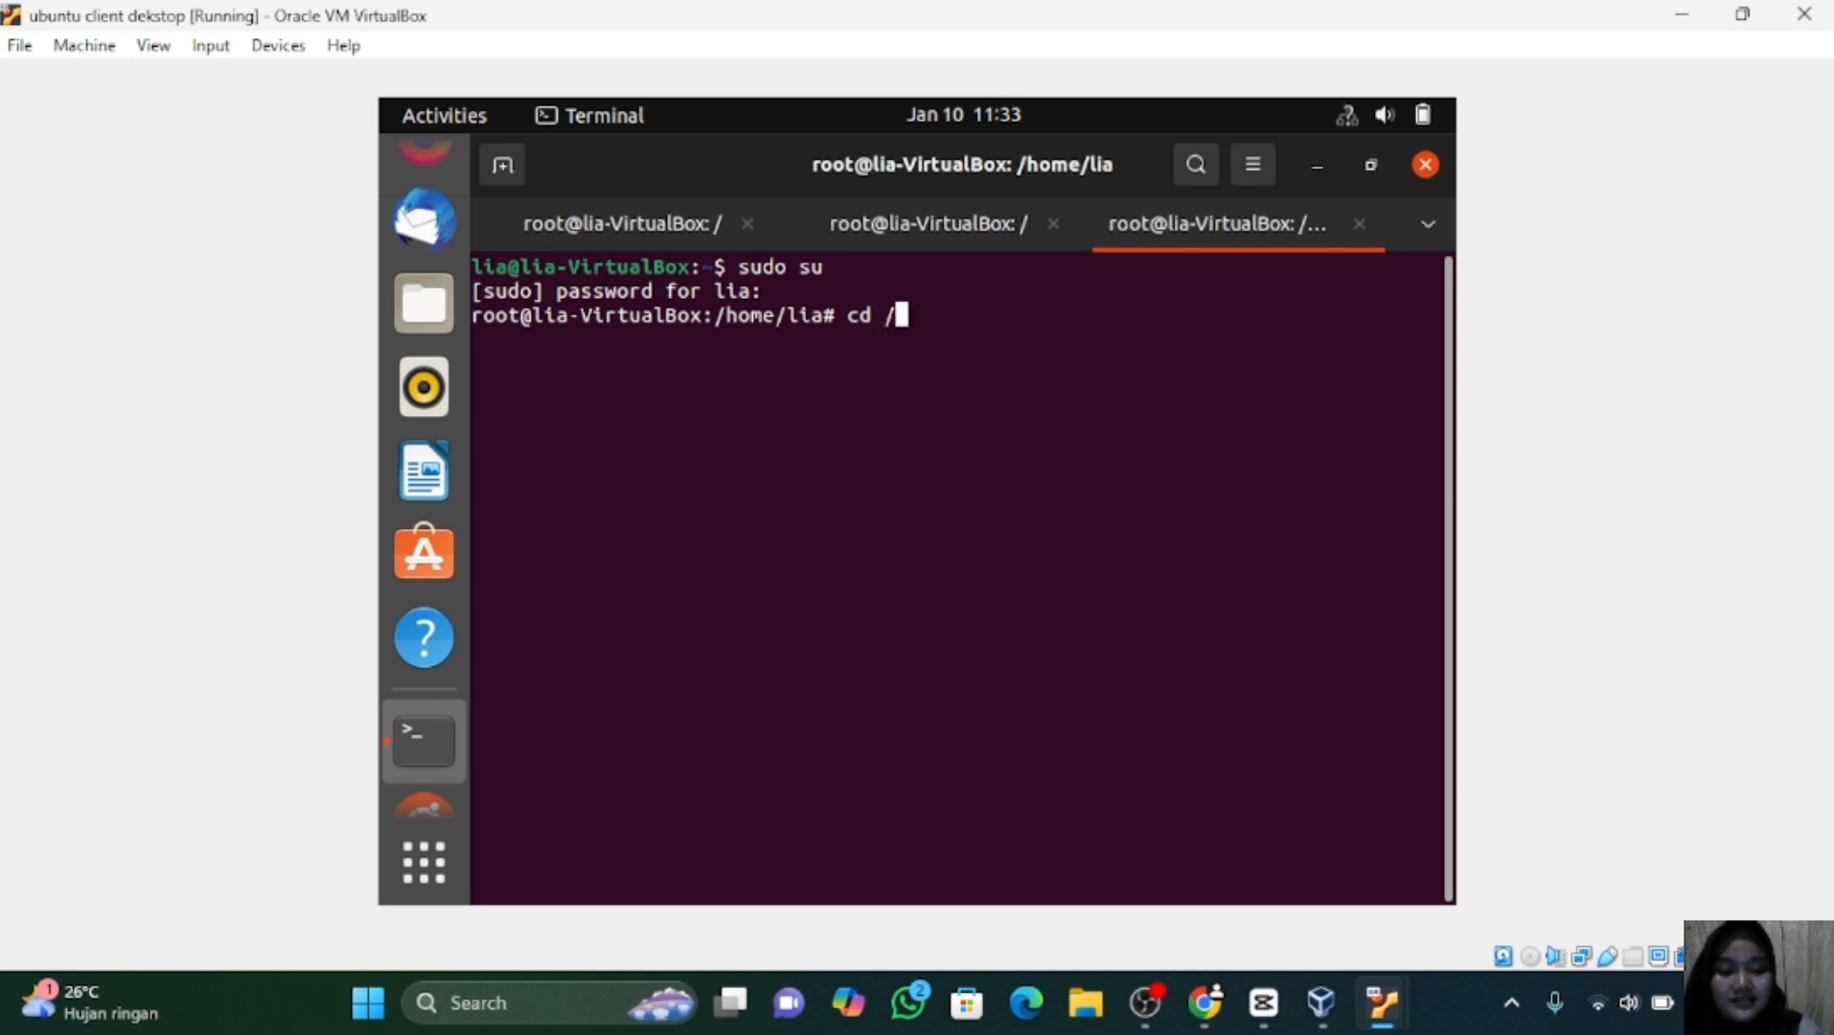
pyautogui.press('Return')
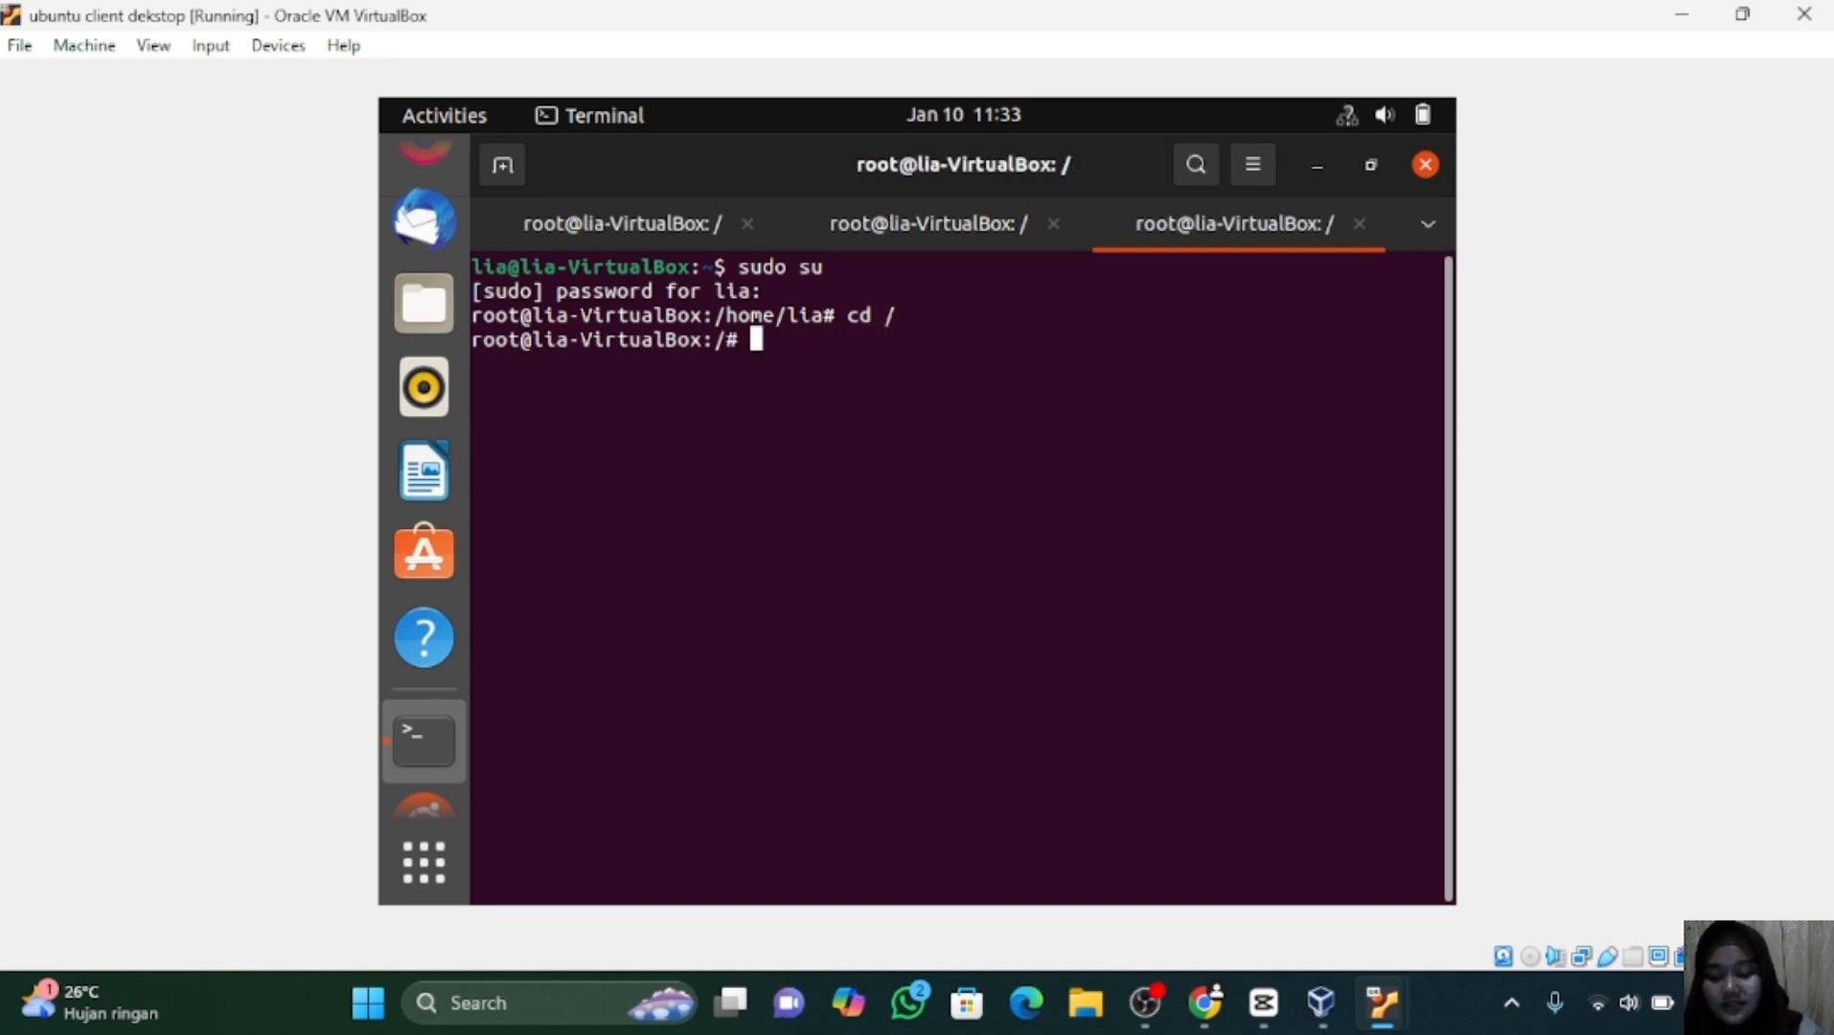
pyautogui.write('nano')
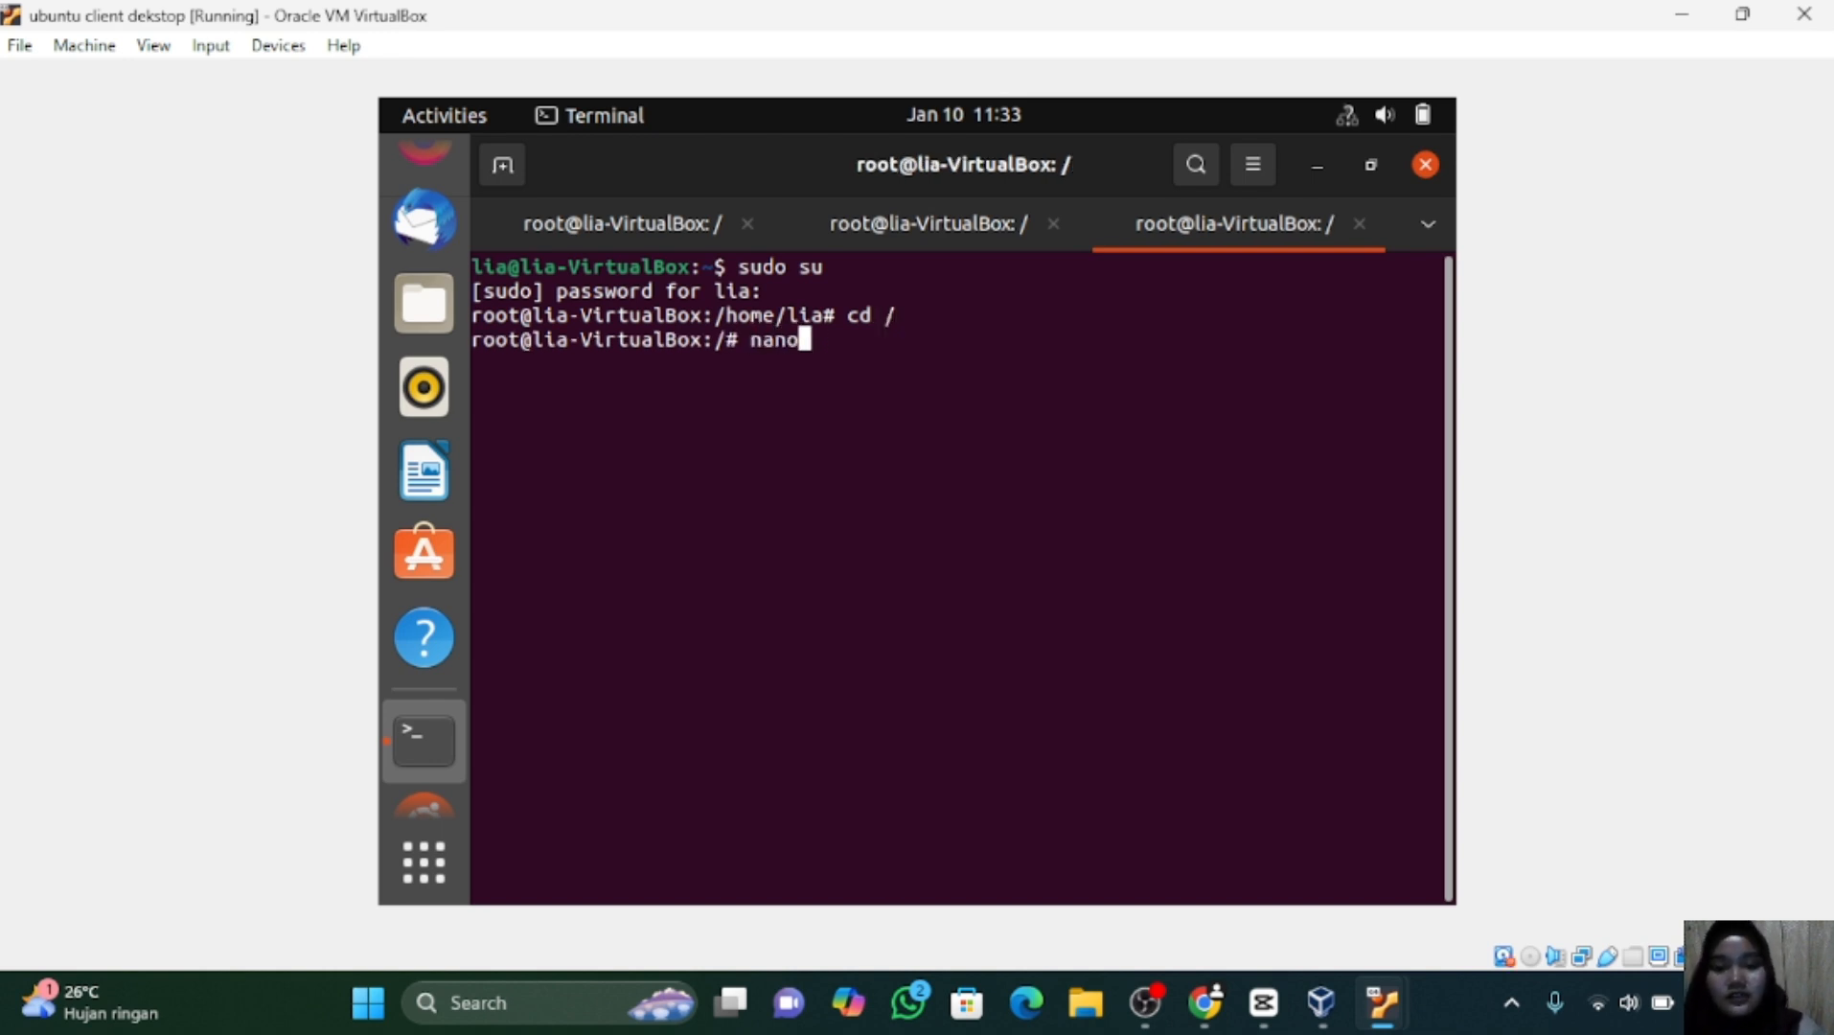
pyautogui.write(' /etc')
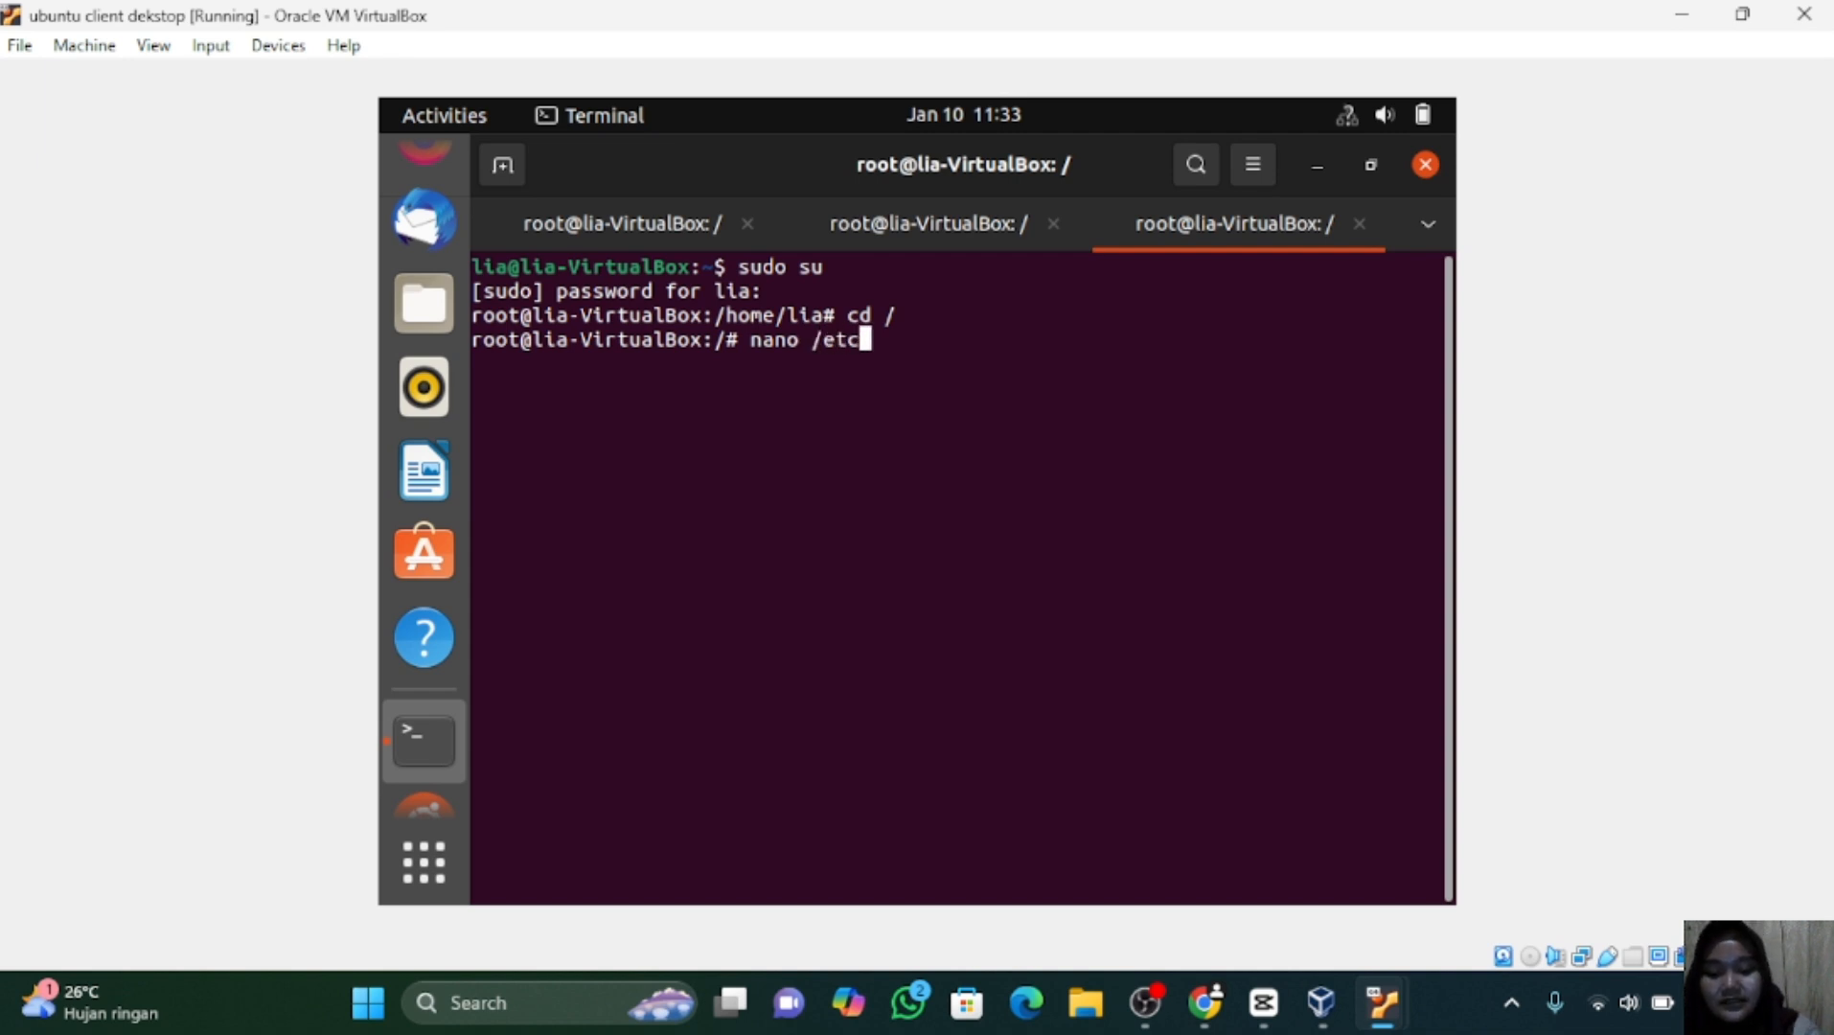
pyautogui.write('/reso')
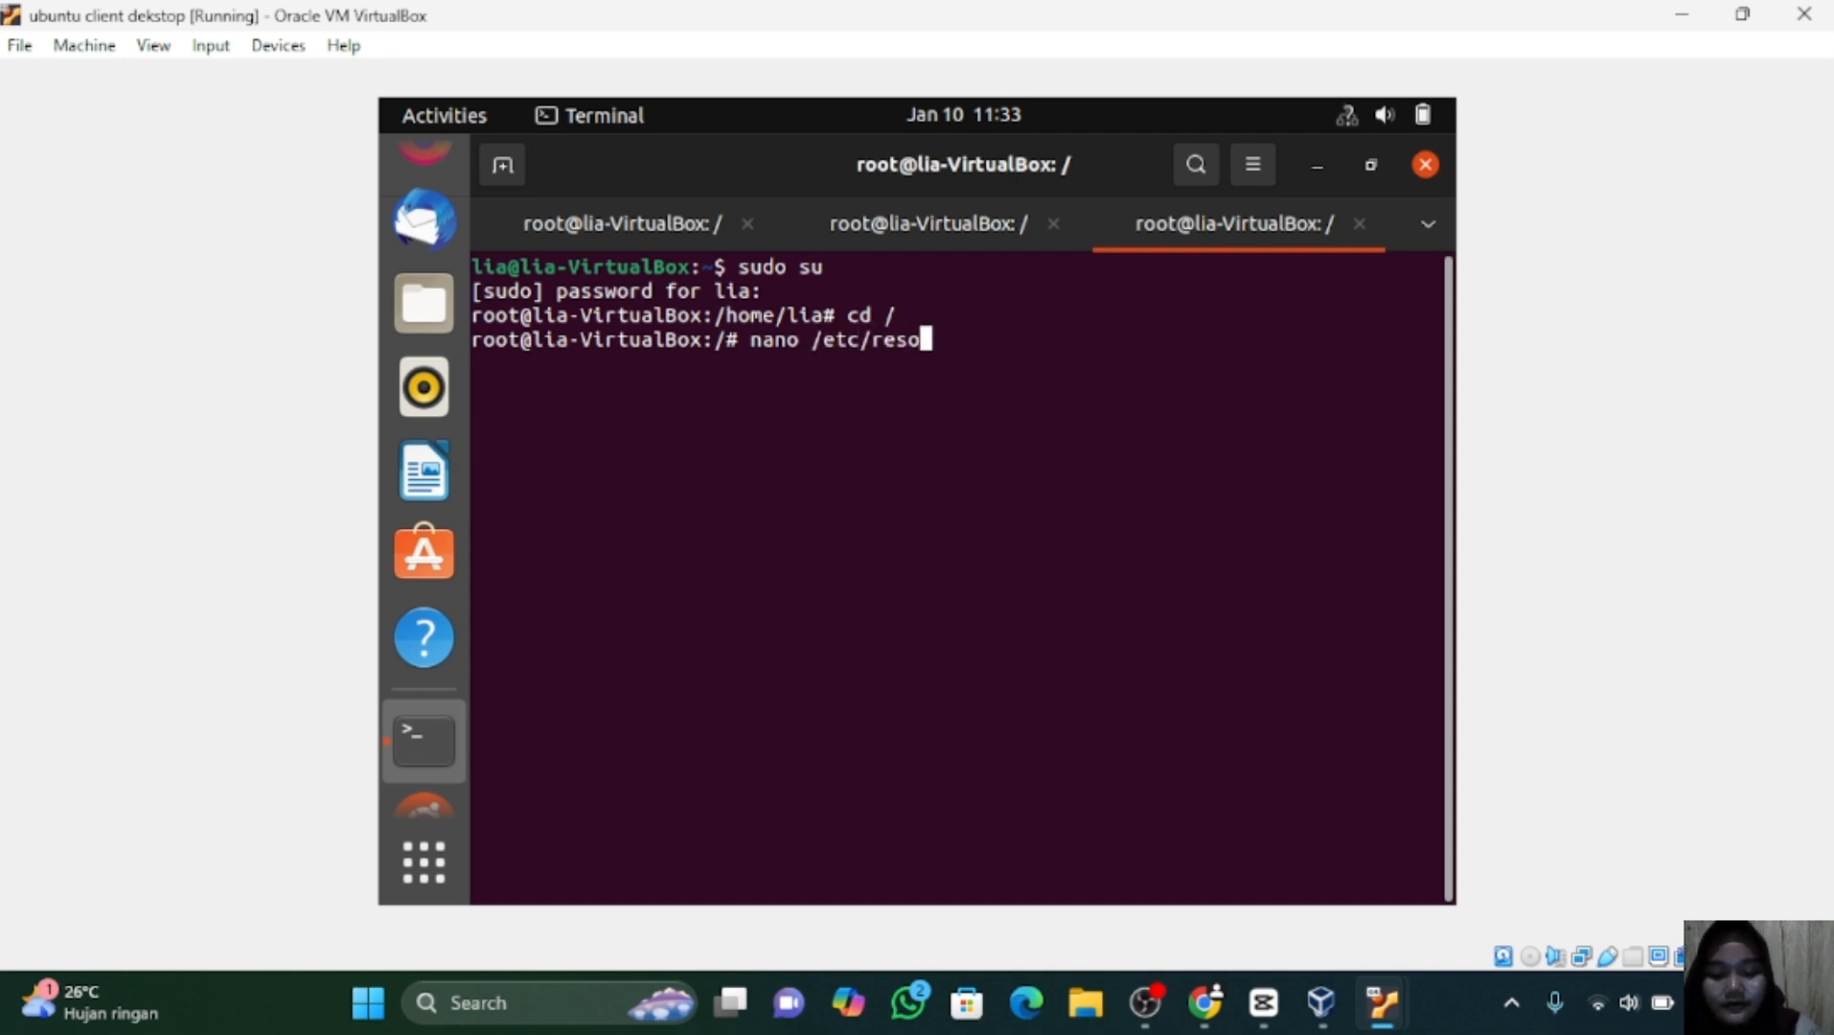
pyautogui.write('lv.conf')
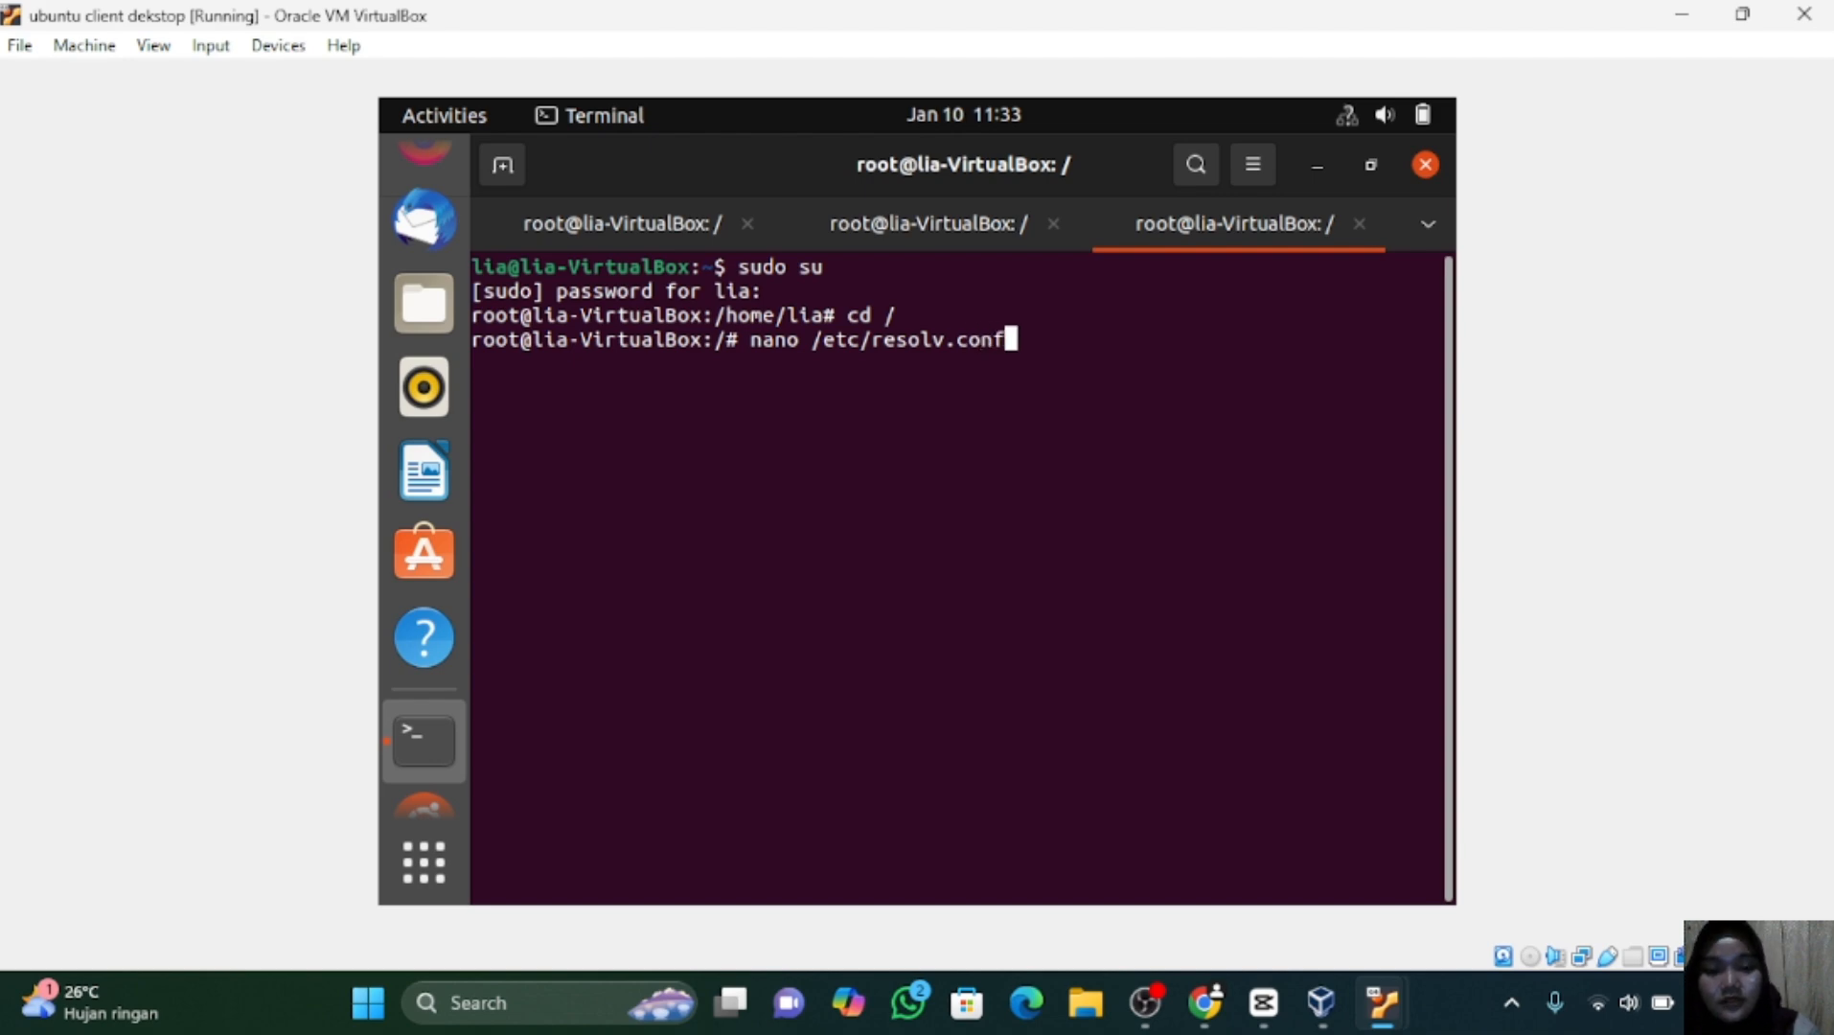
pyautogui.press('Return')
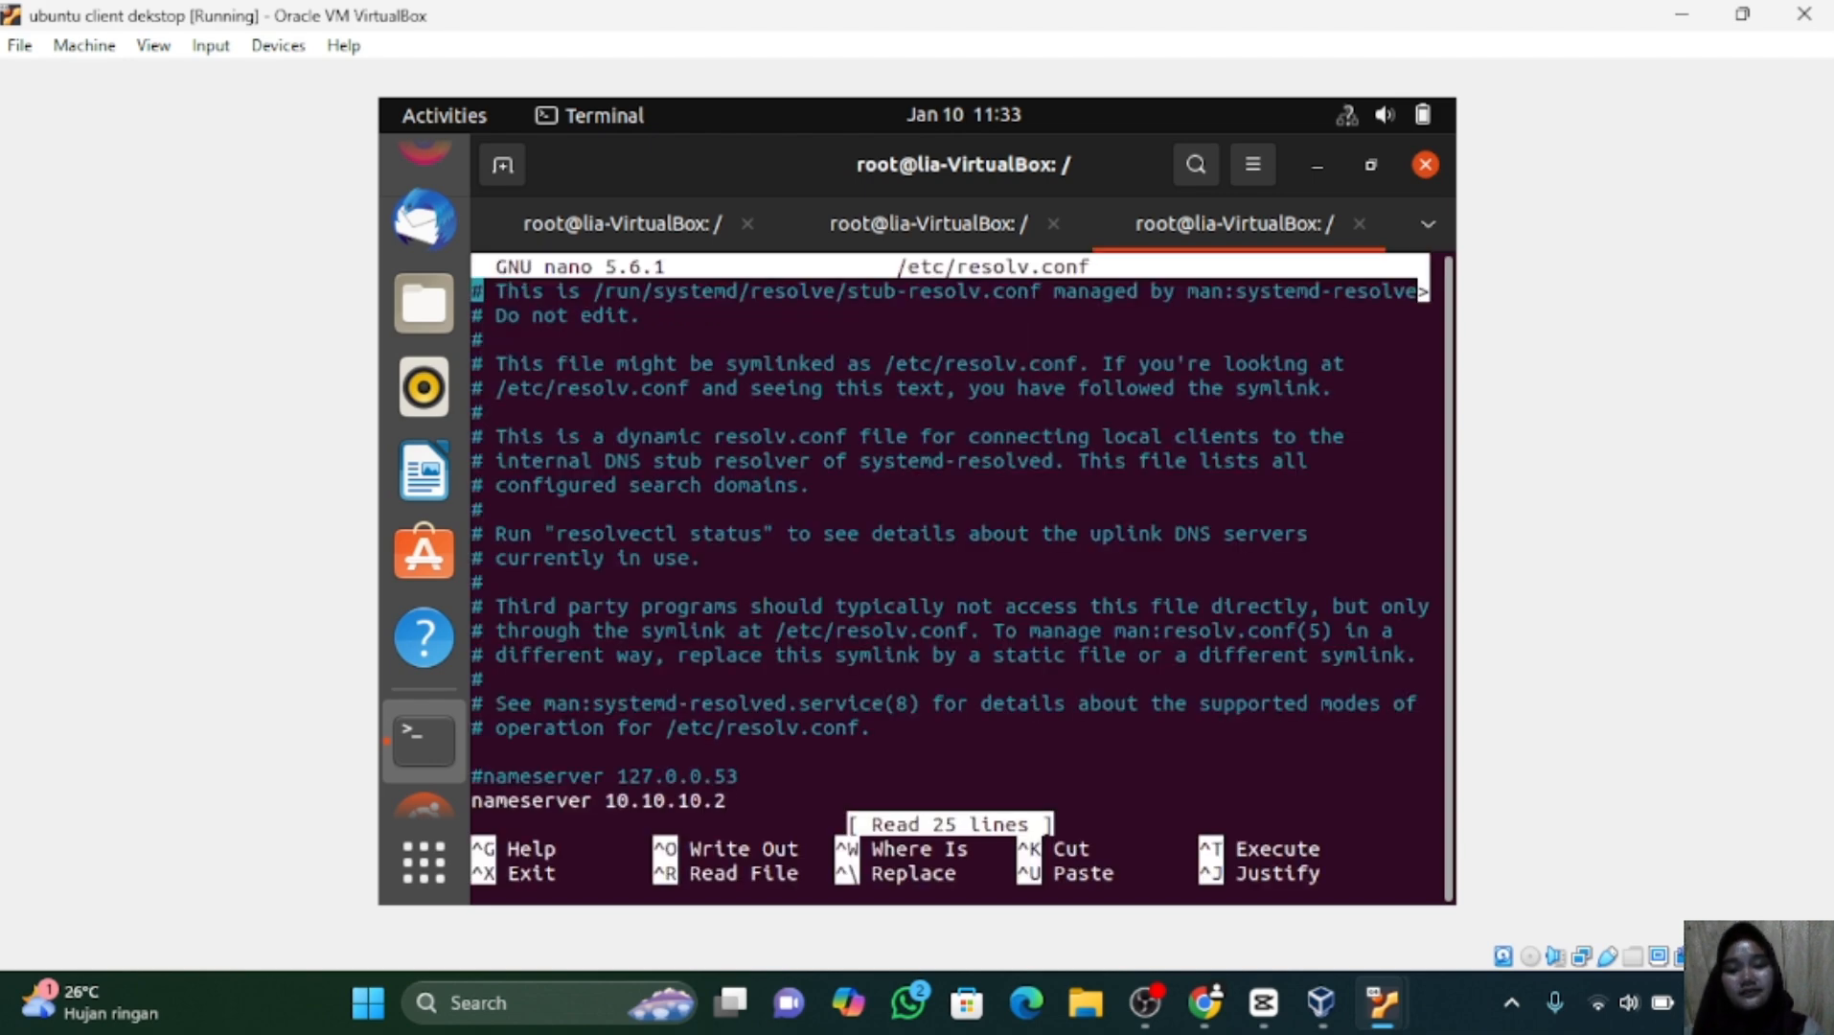
# Examine the nameserver entries near the end of /etc/resolv.conf, including the commented-out one.
pyautogui.press('Down')
pyautogui.press('Down')
pyautogui.press('Down')
pyautogui.press('Down')
pyautogui.press('Down')
pyautogui.press('Down')
pyautogui.press('Down')
pyautogui.press('Down')
pyautogui.press('Down')
pyautogui.press('Down')
pyautogui.press('Down')
pyautogui.press('Down')
pyautogui.press('Down')
pyautogui.press('Down')
pyautogui.press('Down')
pyautogui.press('Down')
pyautogui.press('Down')
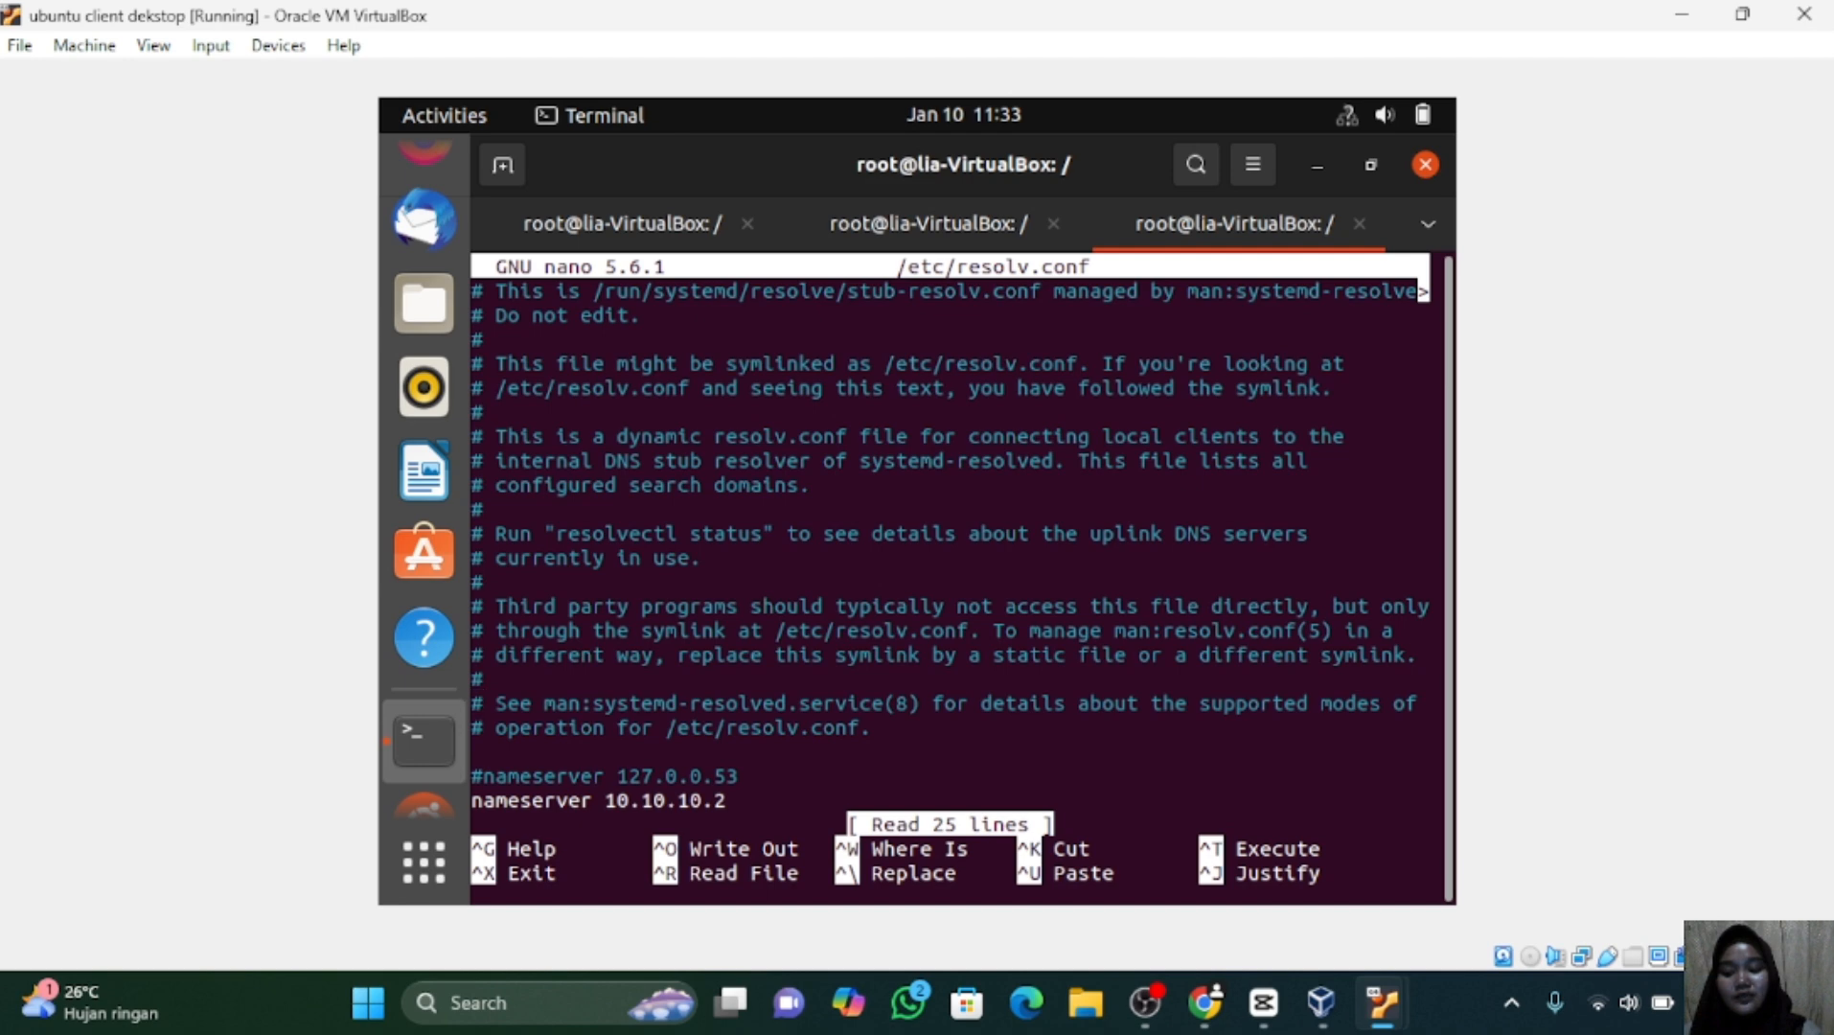
pyautogui.press('Down')
pyautogui.press('Down')
pyautogui.press('Down')
pyautogui.press('Down')
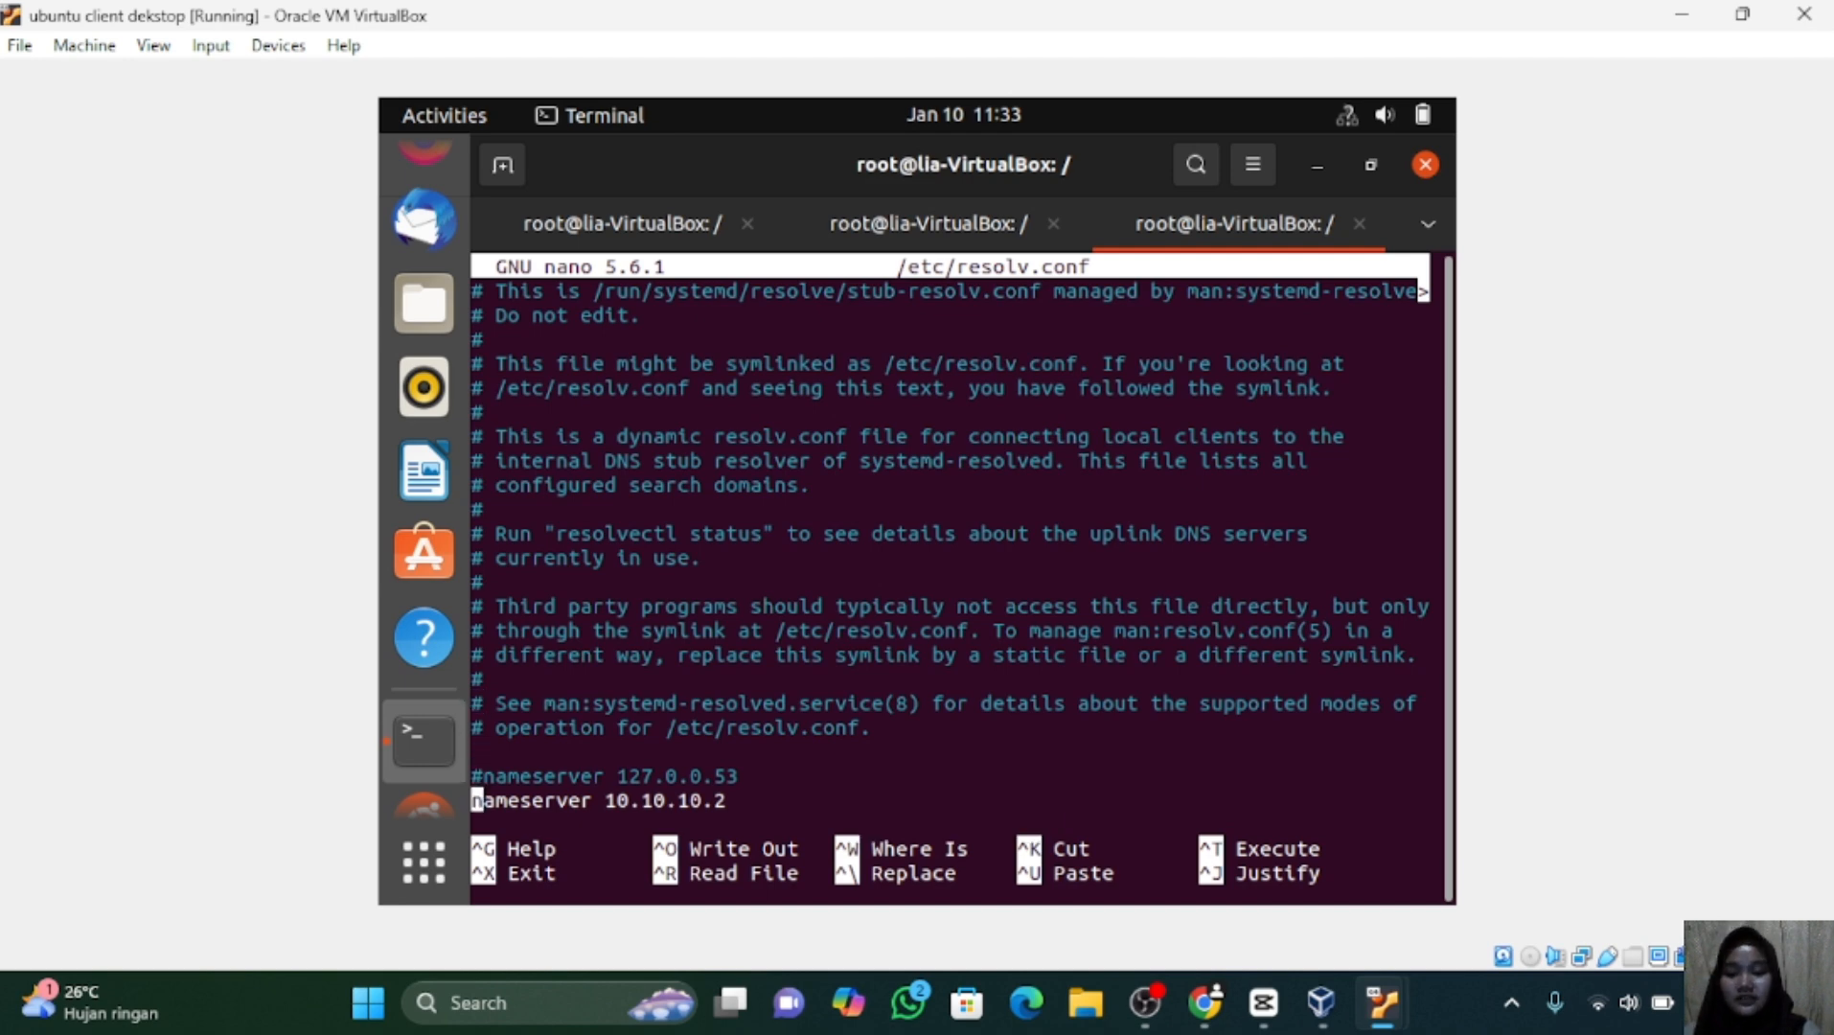
pyautogui.press('Down')
pyautogui.press('Down')
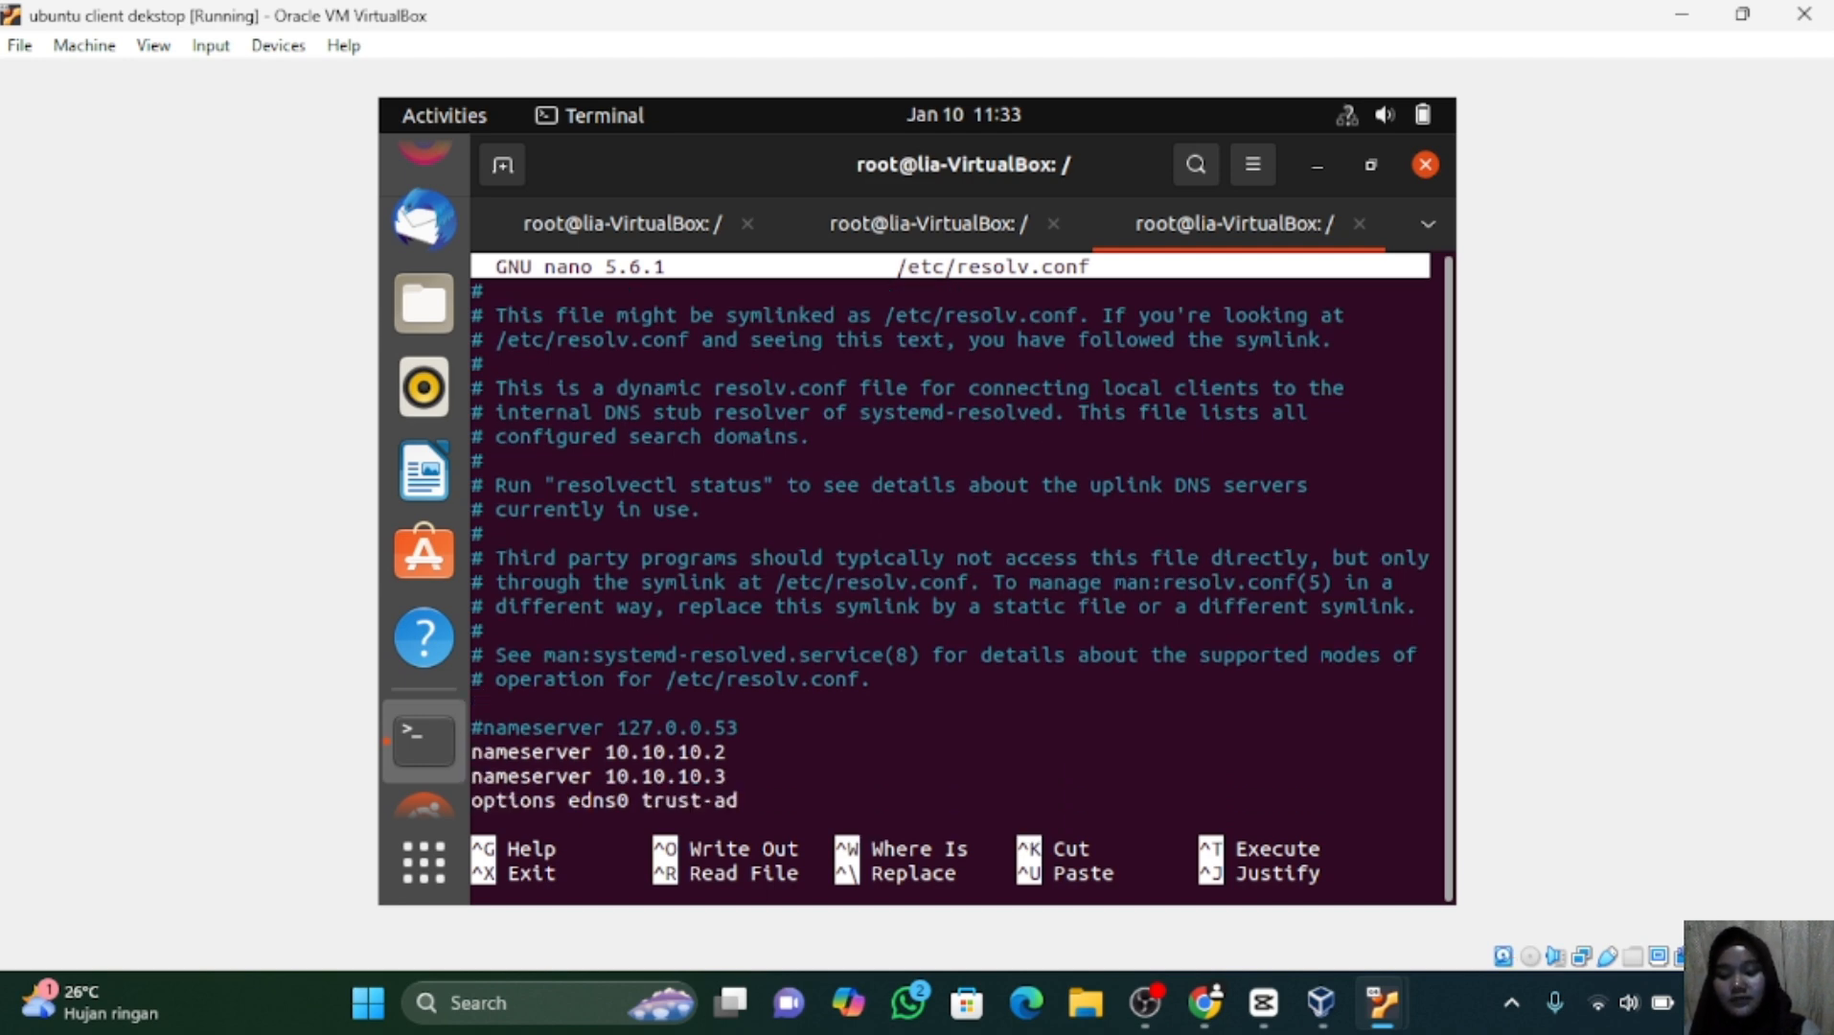
pyautogui.press('Down')
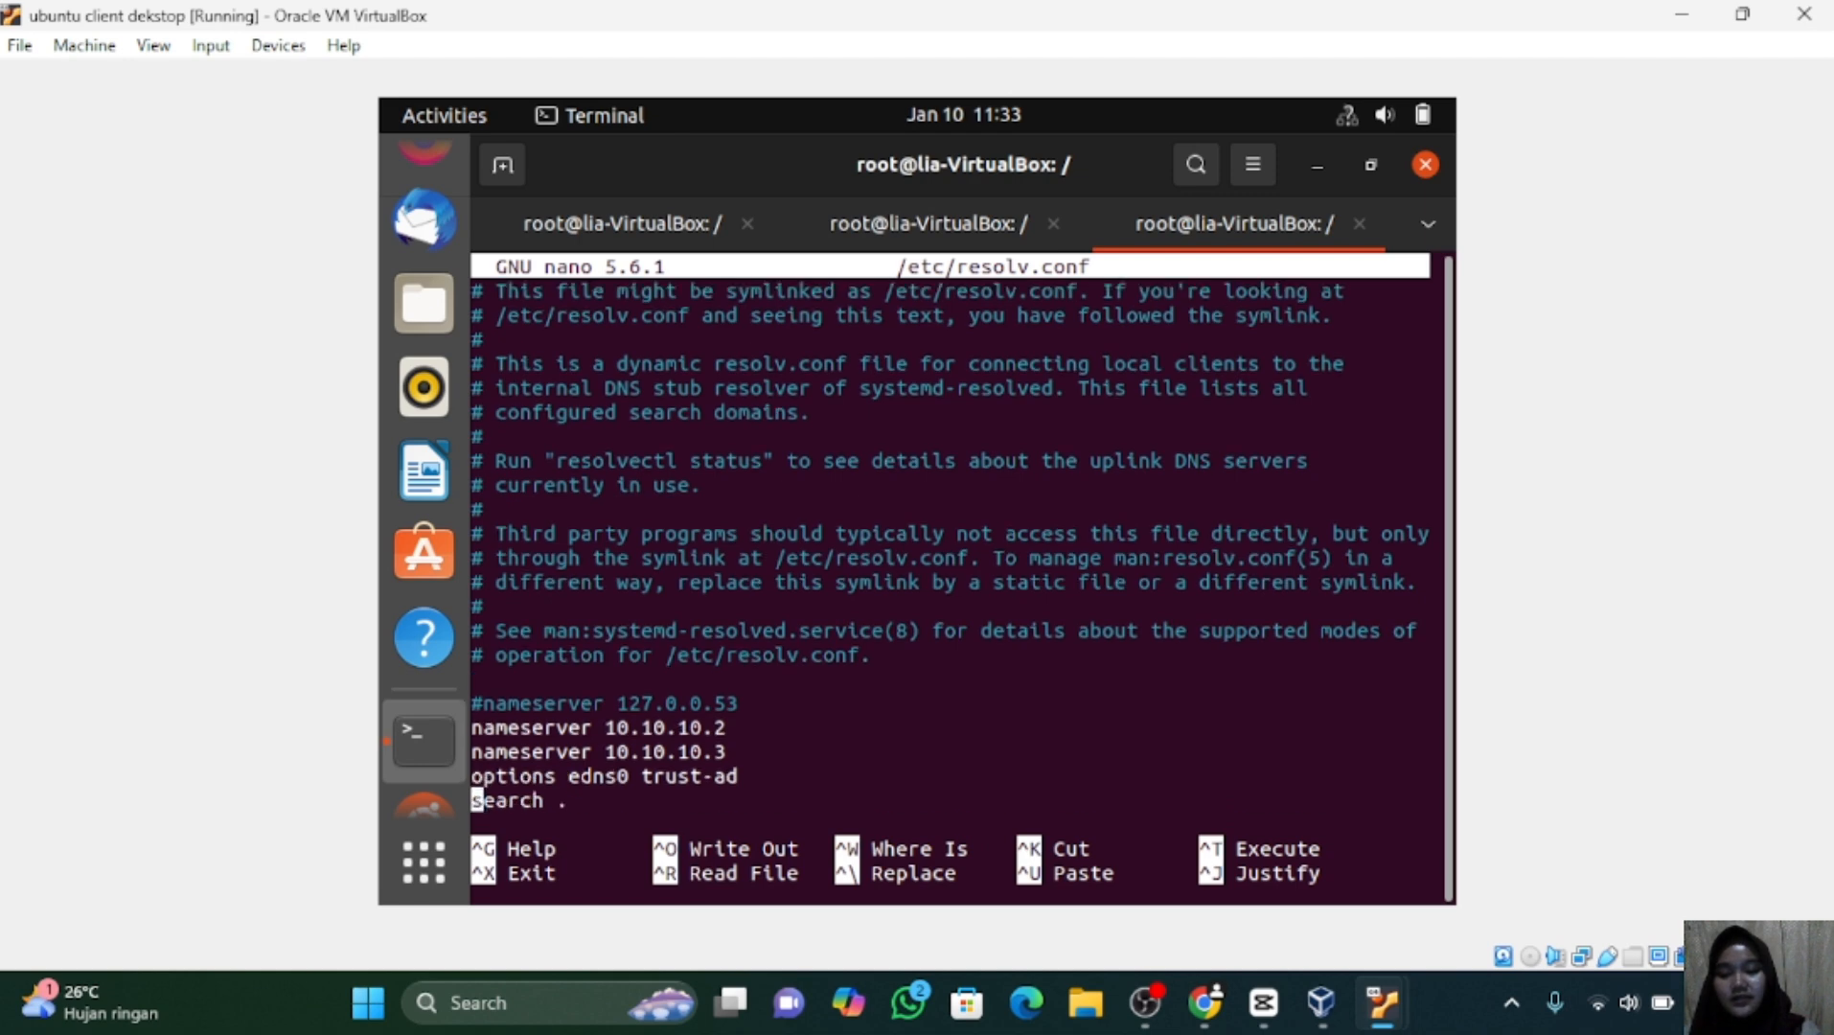
pyautogui.press('Down')
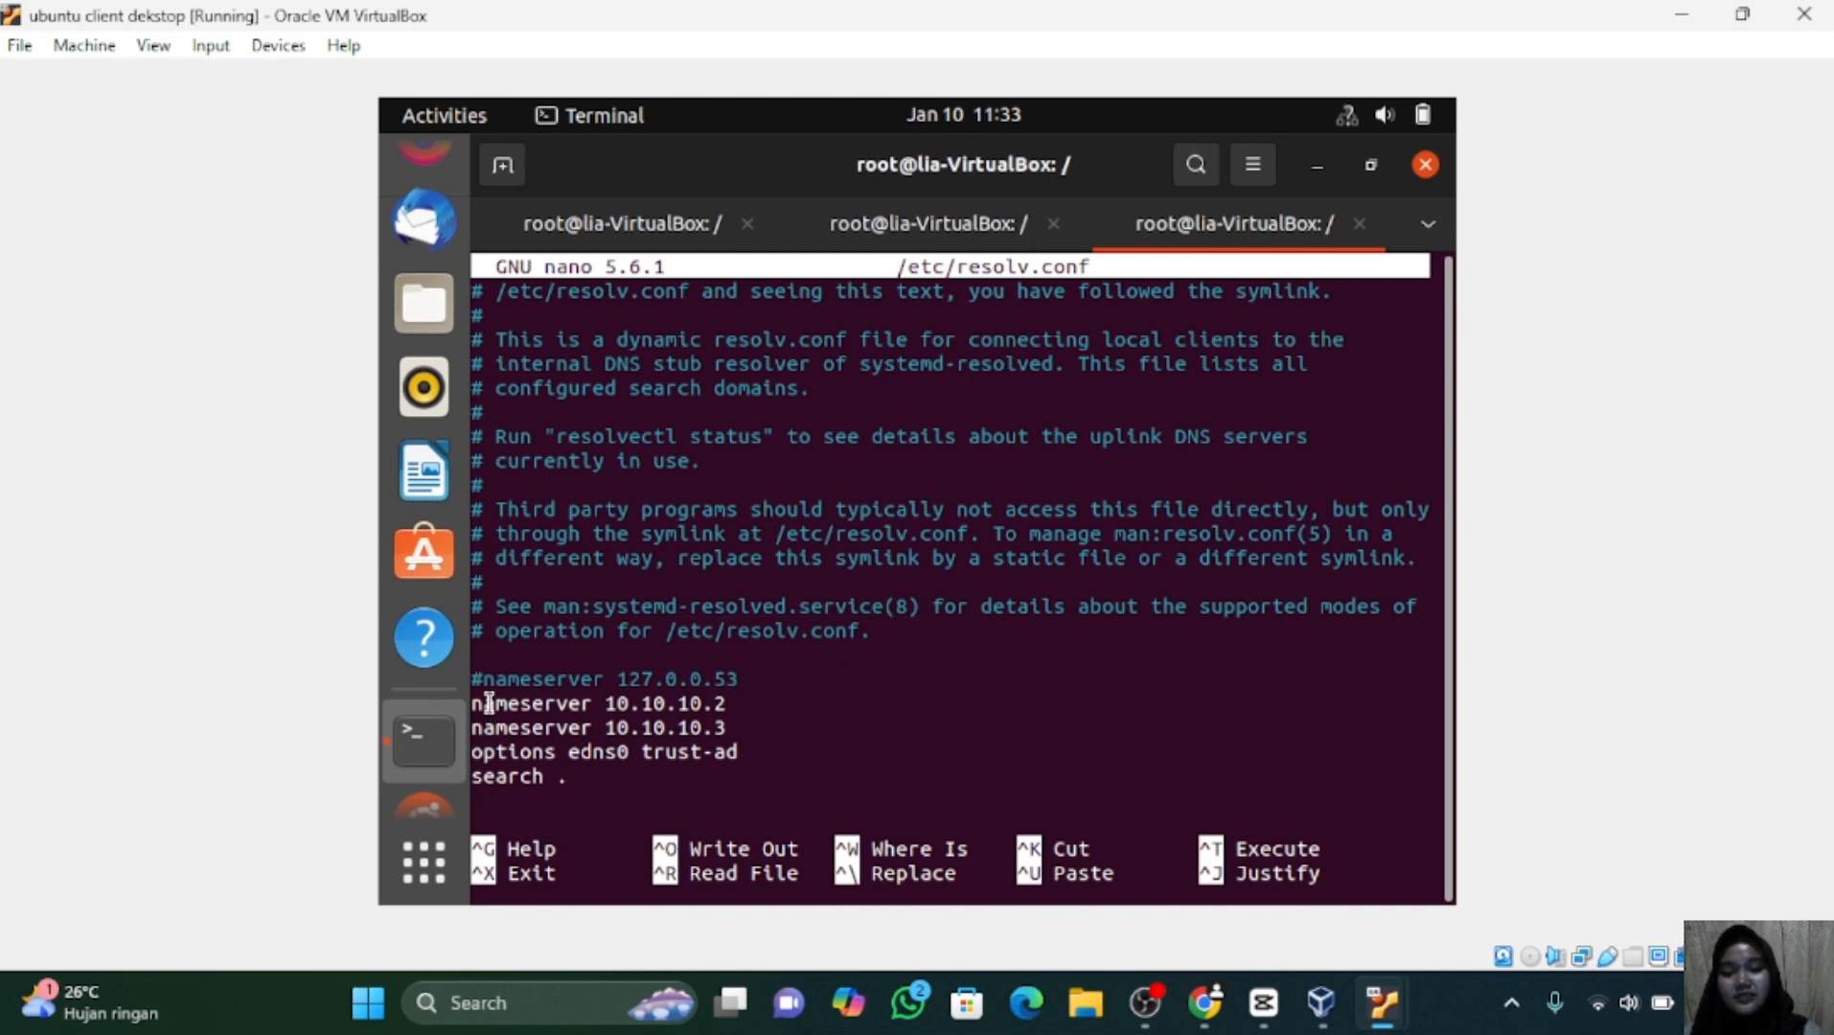
pyautogui.press('Up')
pyautogui.press('Up')
pyautogui.press('Up')
pyautogui.press('Up')
pyautogui.press('Up')
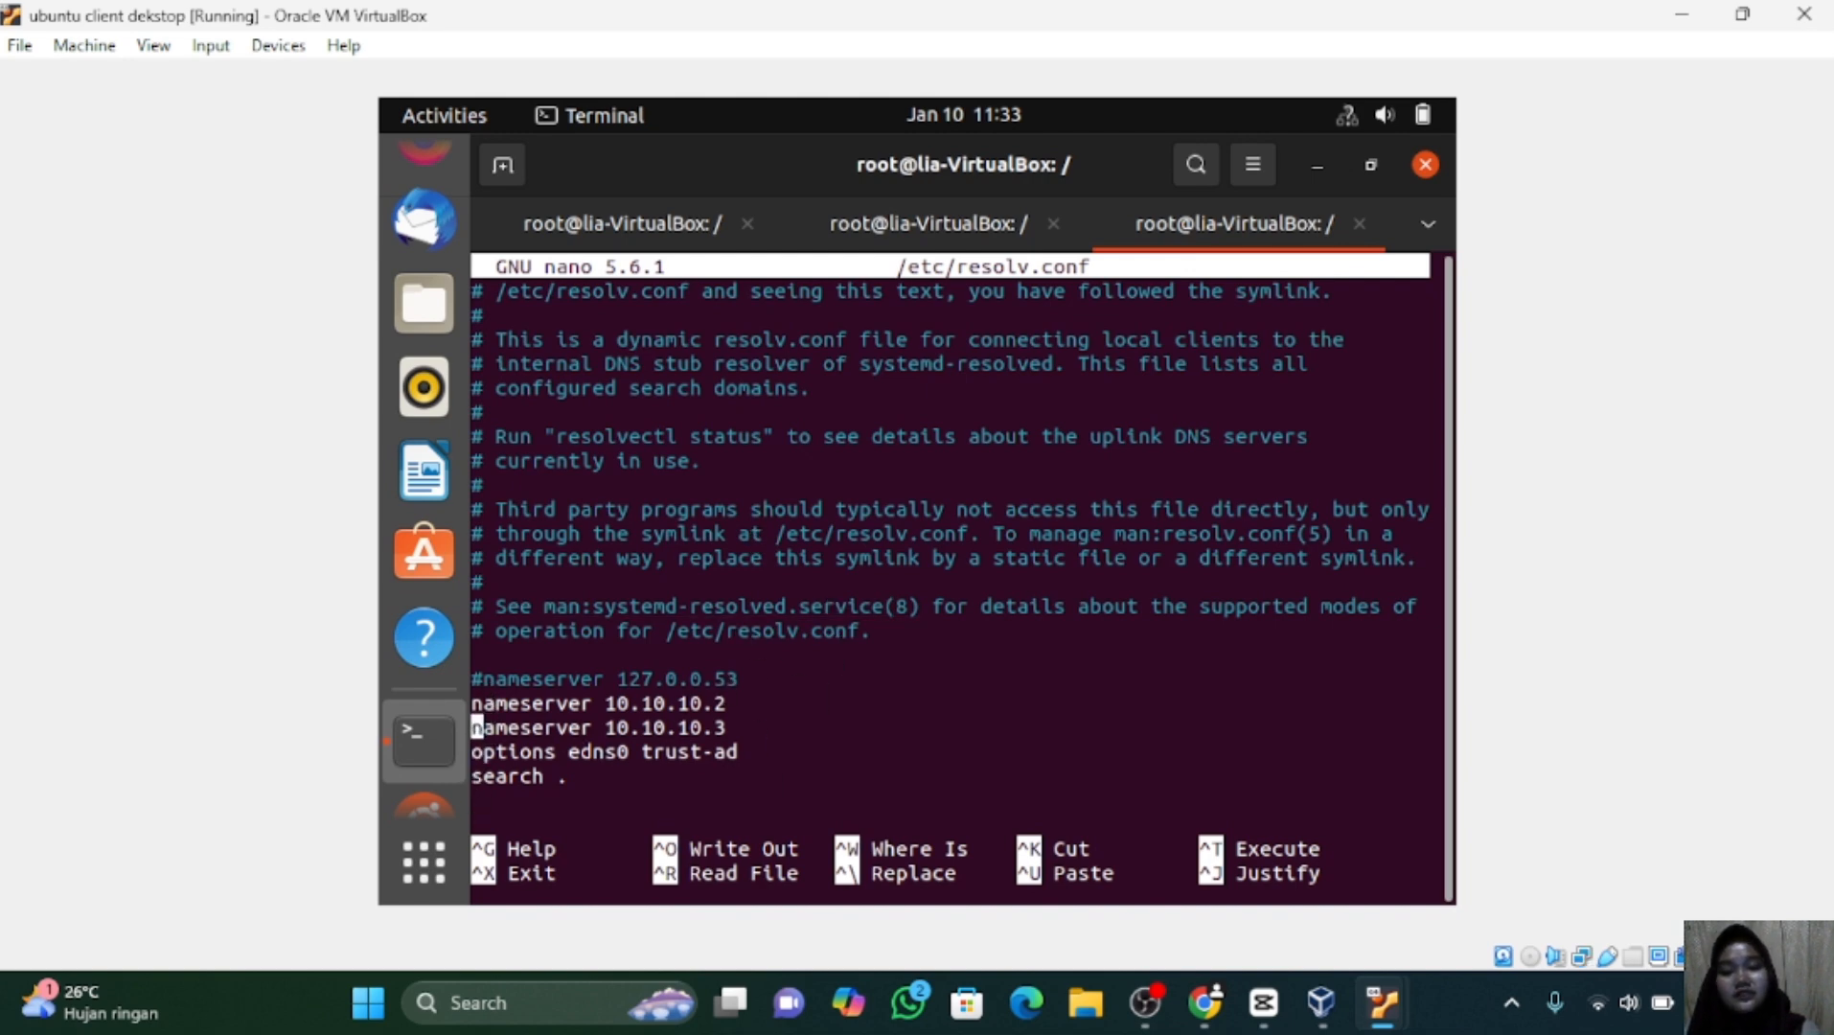
pyautogui.press('Right')
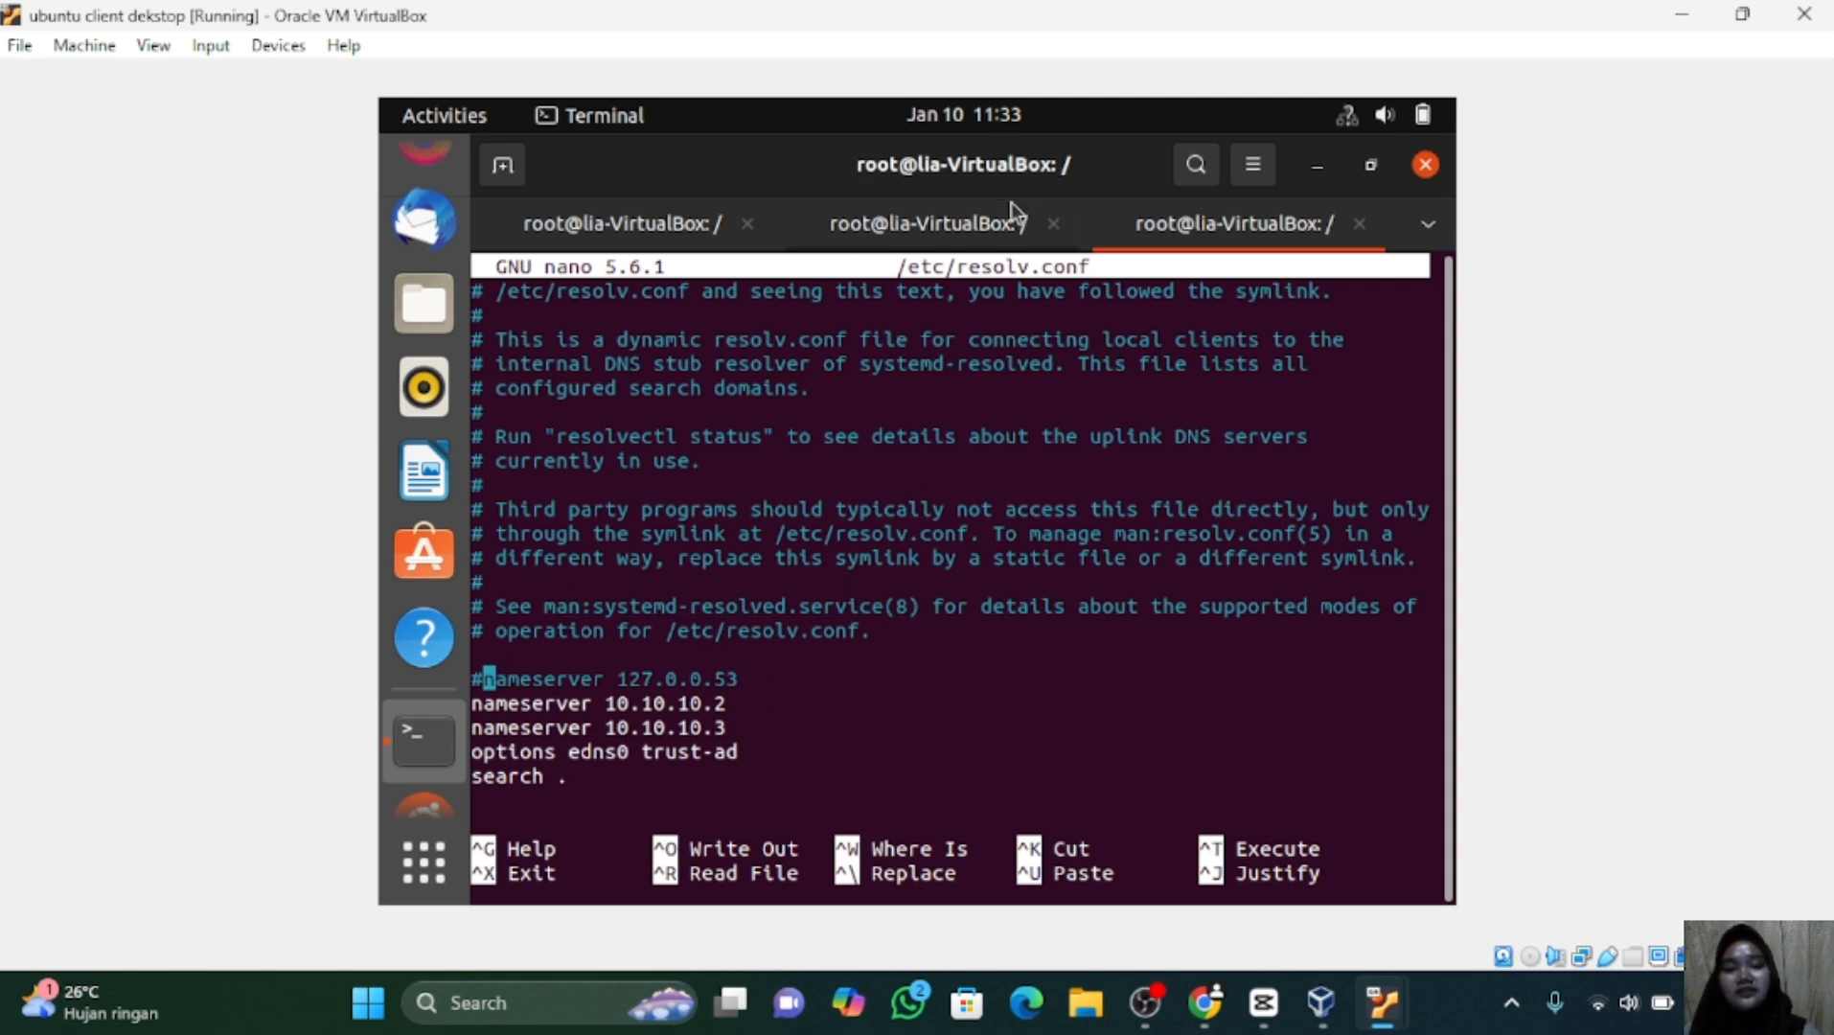
pyautogui.click(976, 226)
pyautogui.click(1232, 220)
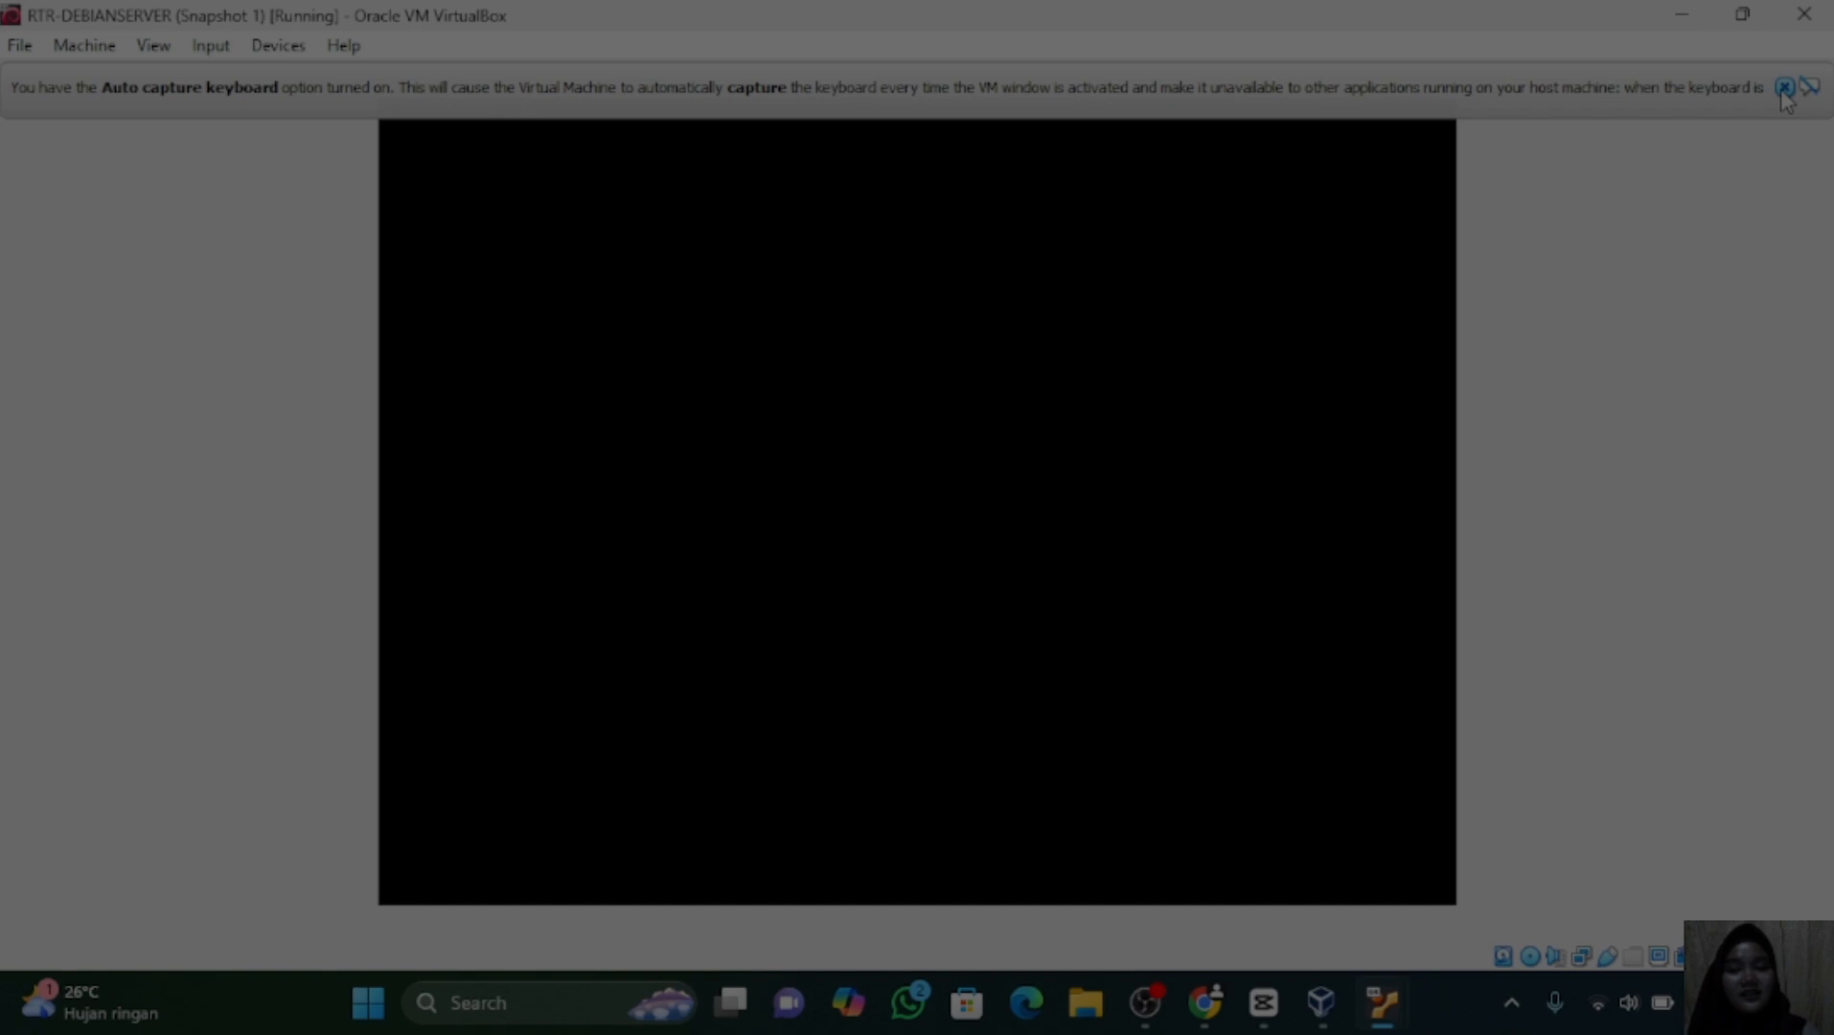
# Dismiss the Auto capture keyboard notice in the RTR-DEBIANSERVER virtual machine.
pyautogui.click(1784, 87)
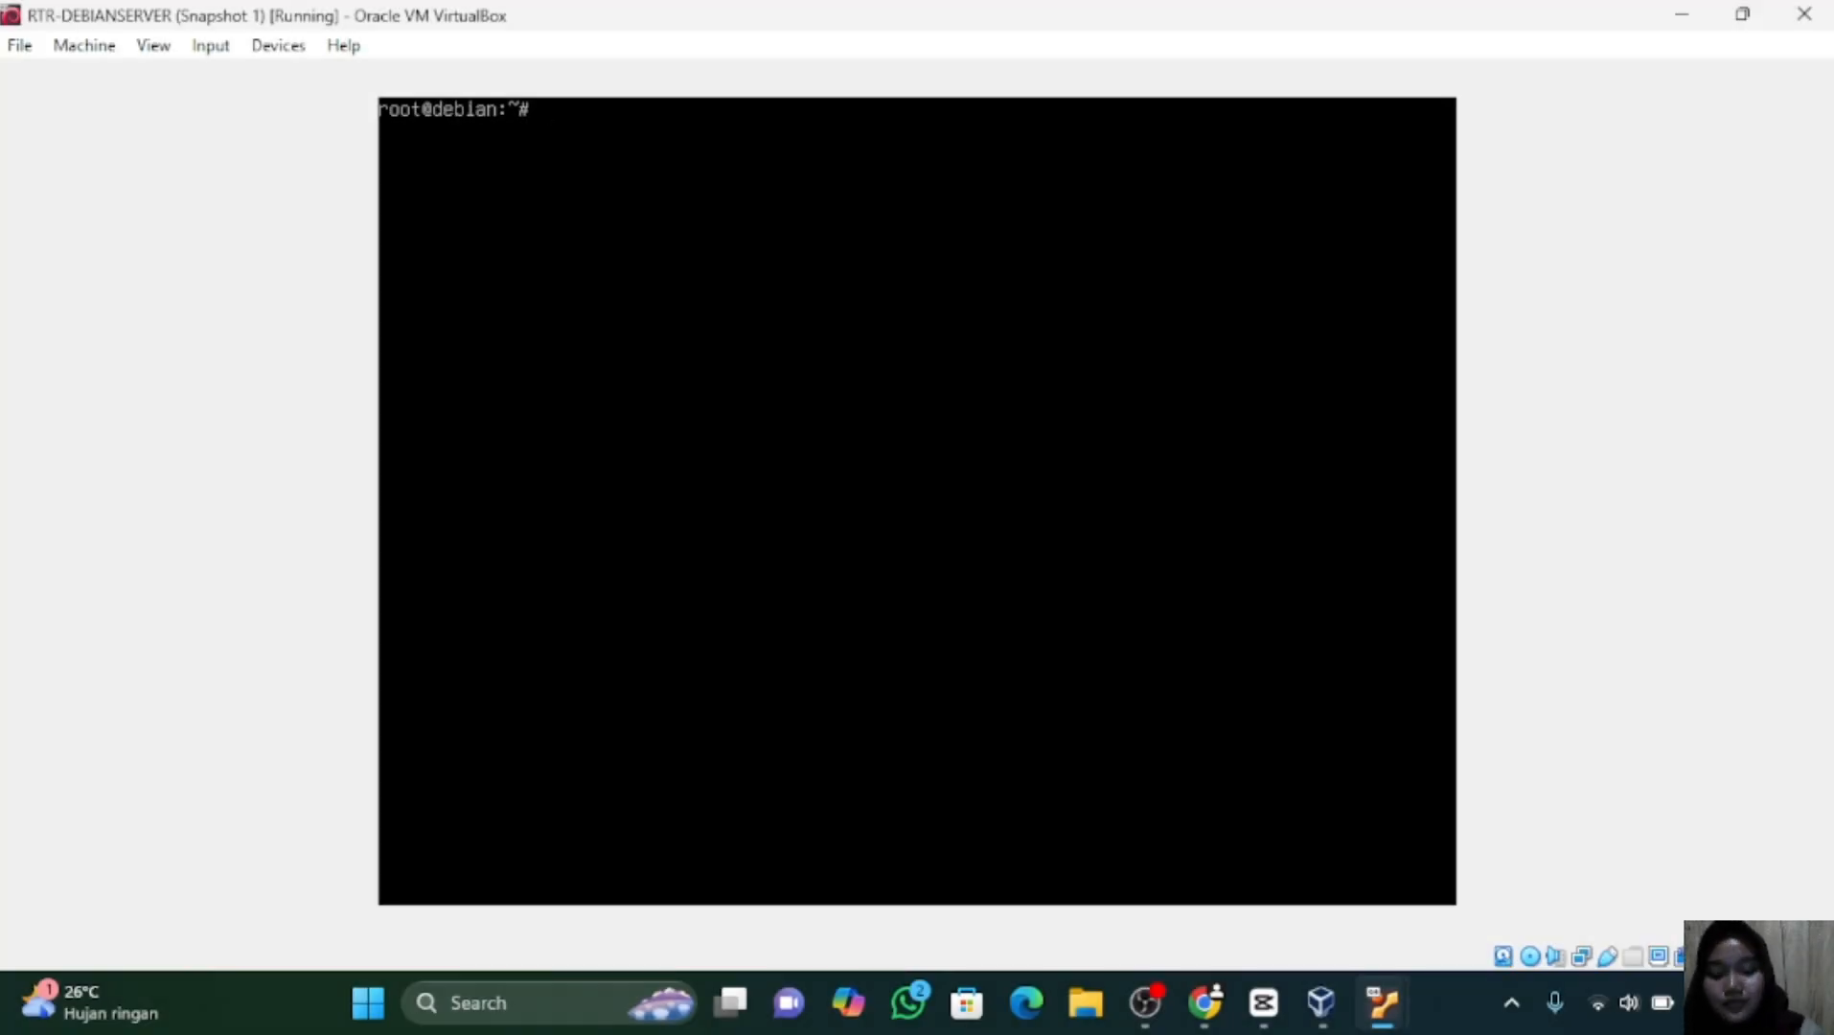
pyautogui.write('sudo')
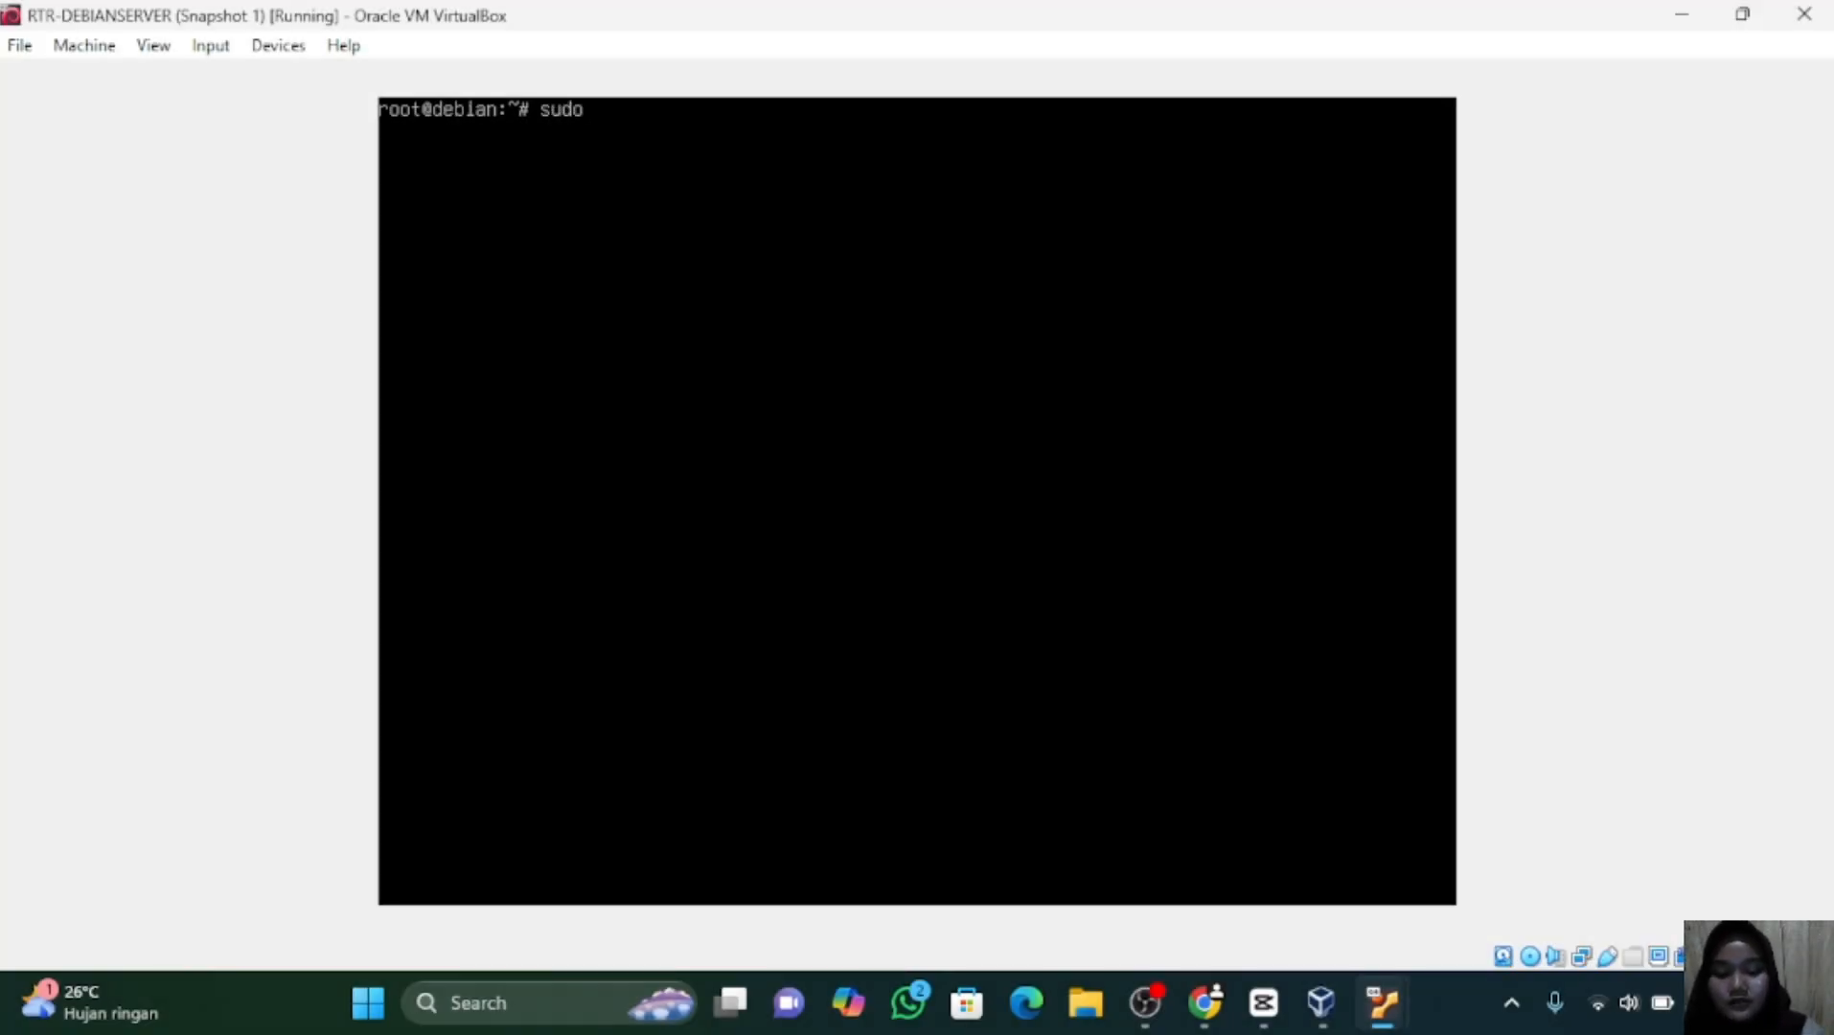
pyautogui.press('BackSpace')
pyautogui.press('BackSpace')
pyautogui.press('BackSpace')
pyautogui.press('BackSpace')
pyautogui.press('BackSpace')
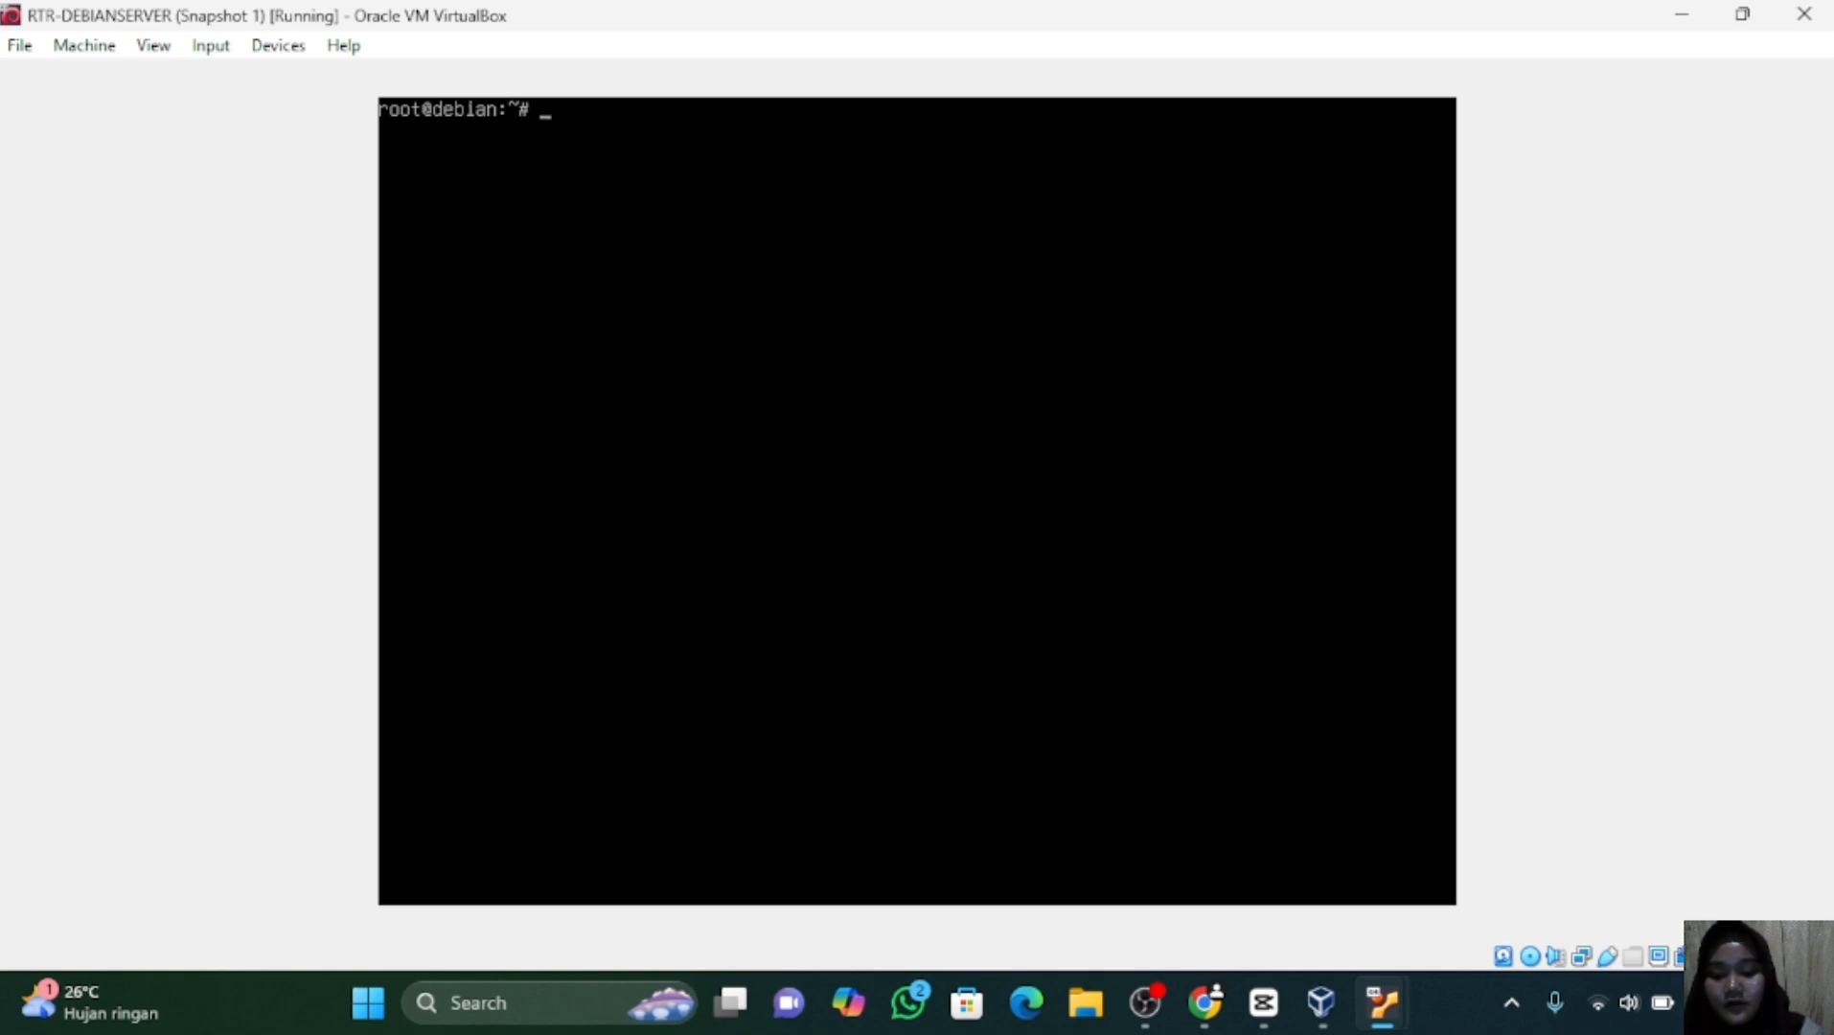
# Open the DHCP server configuration file /etc/dhcp/dhcpd.conf in nano.
pyautogui.write('nano')
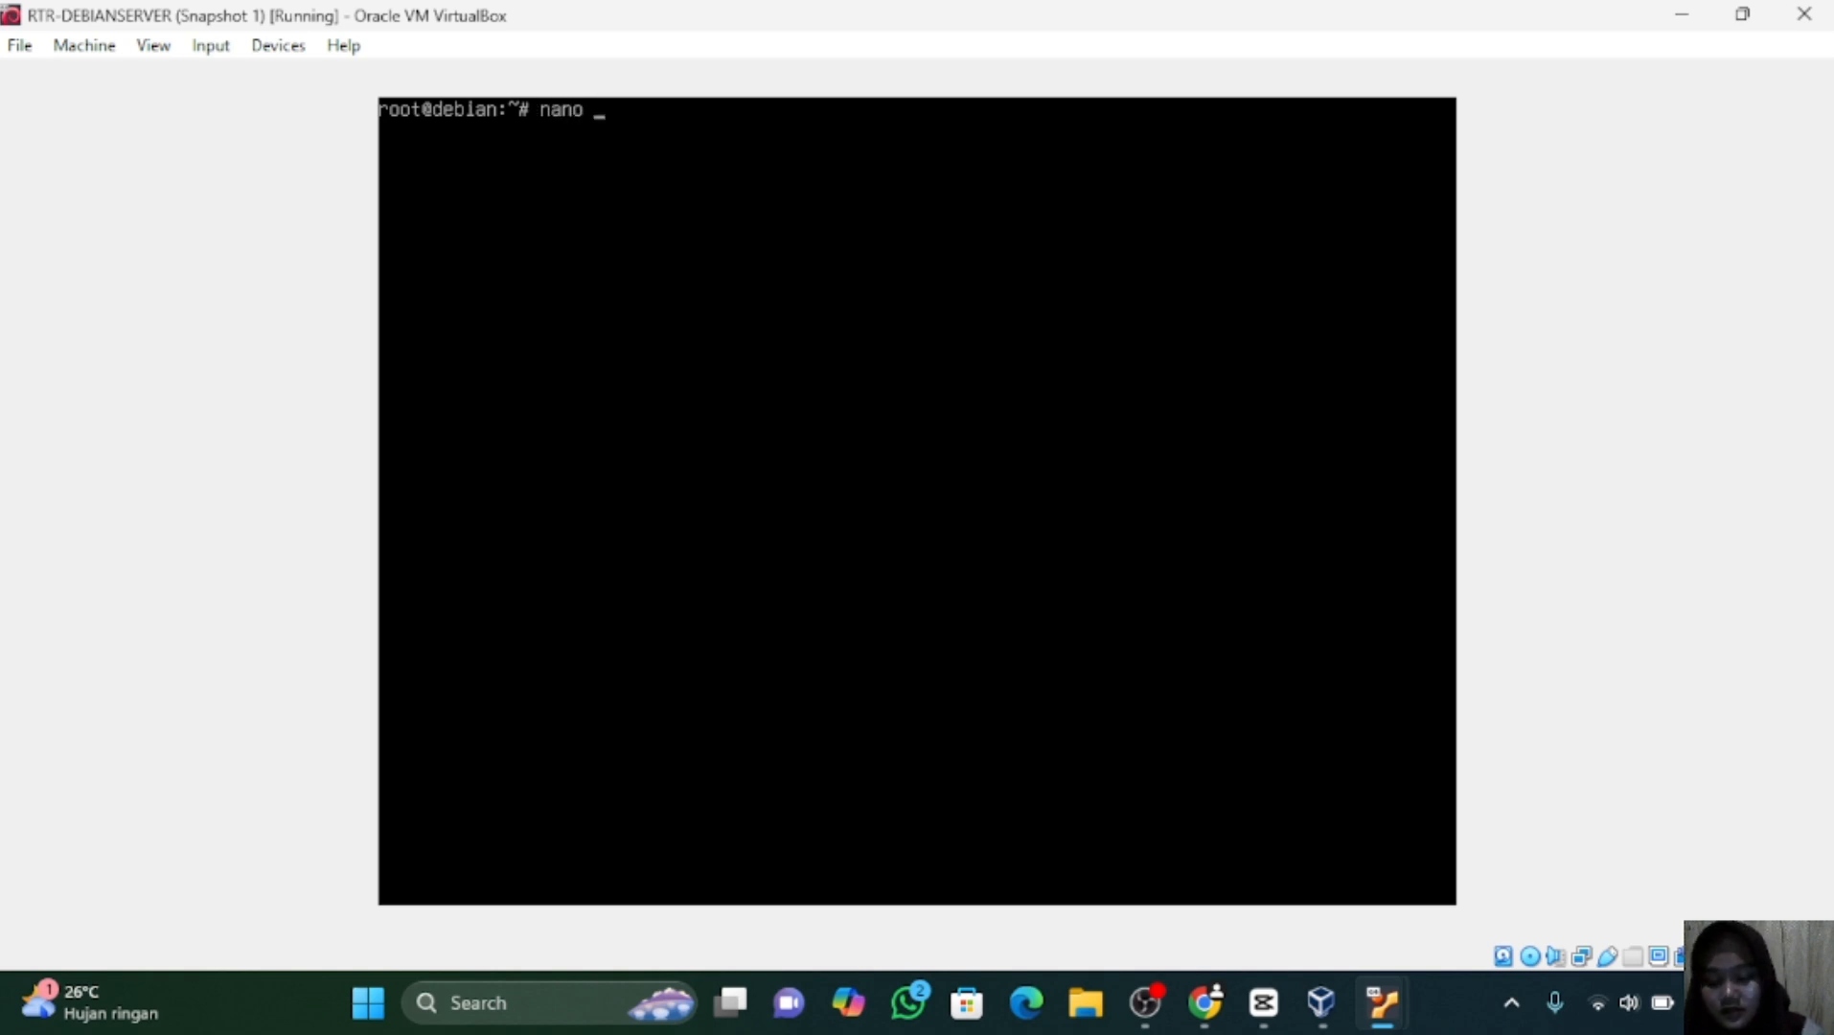
pyautogui.write(' /etc')
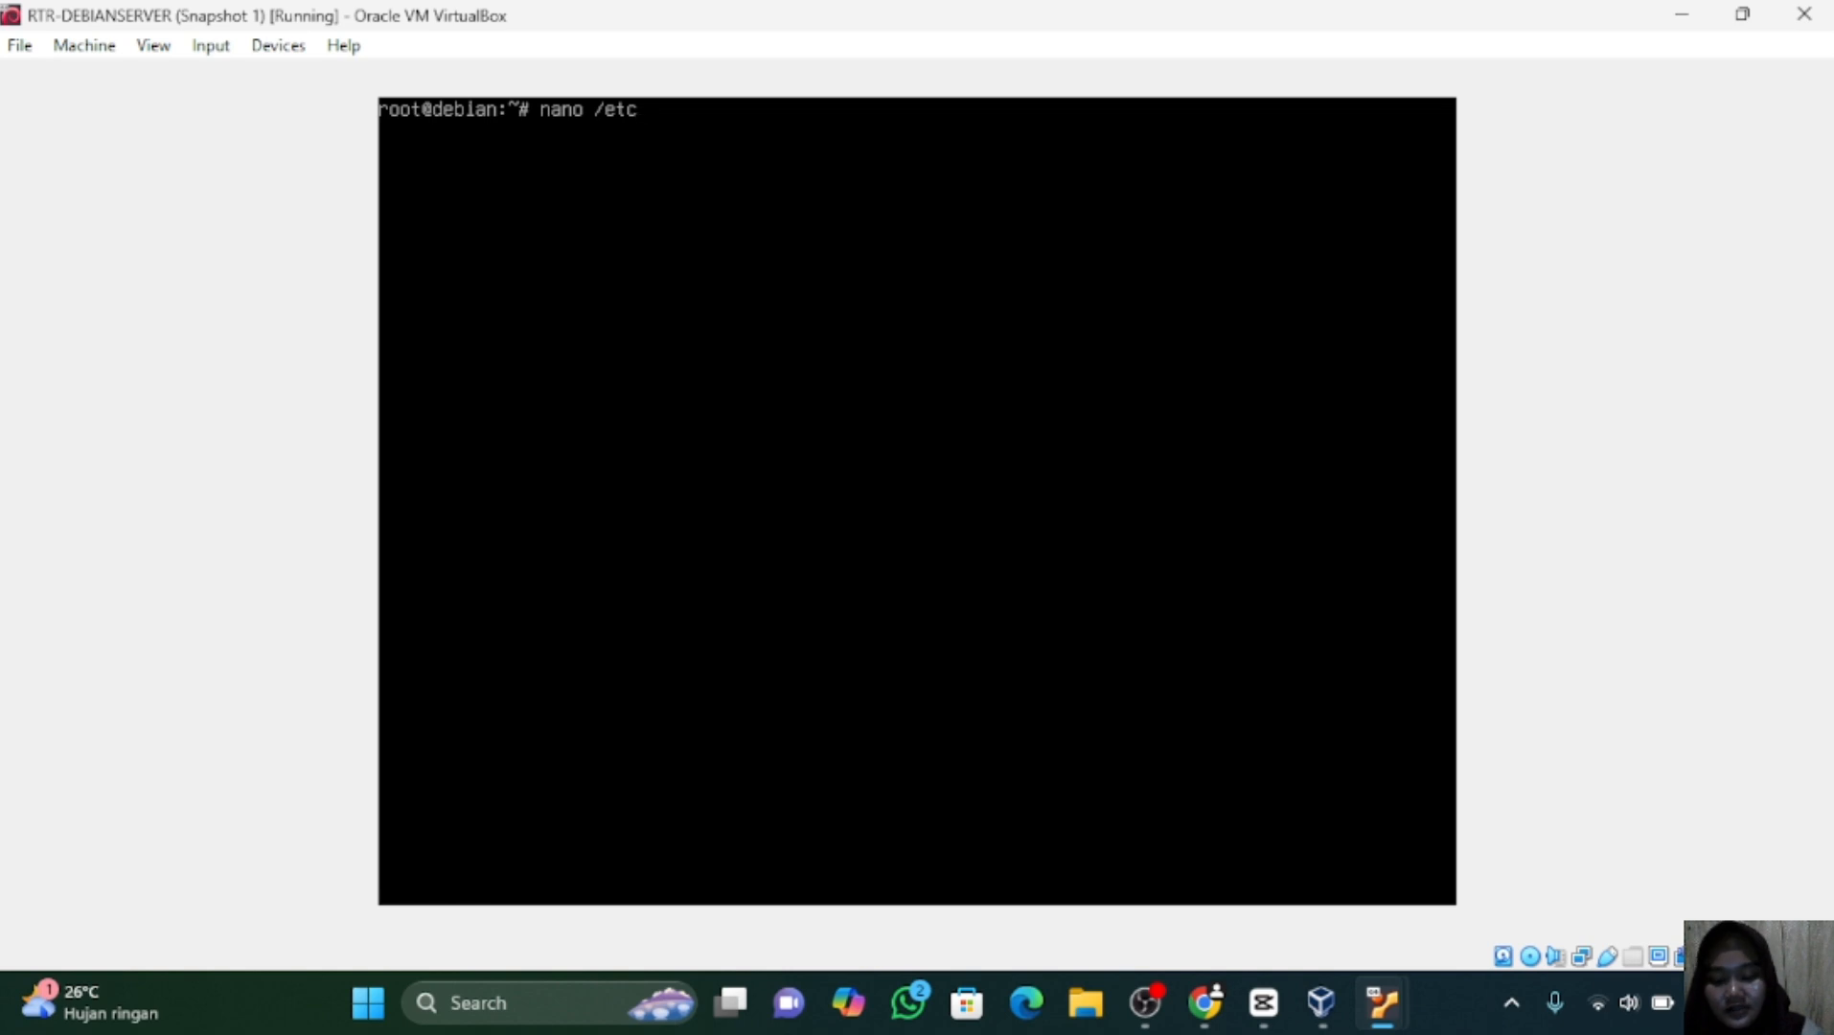
pyautogui.write('/dhcp')
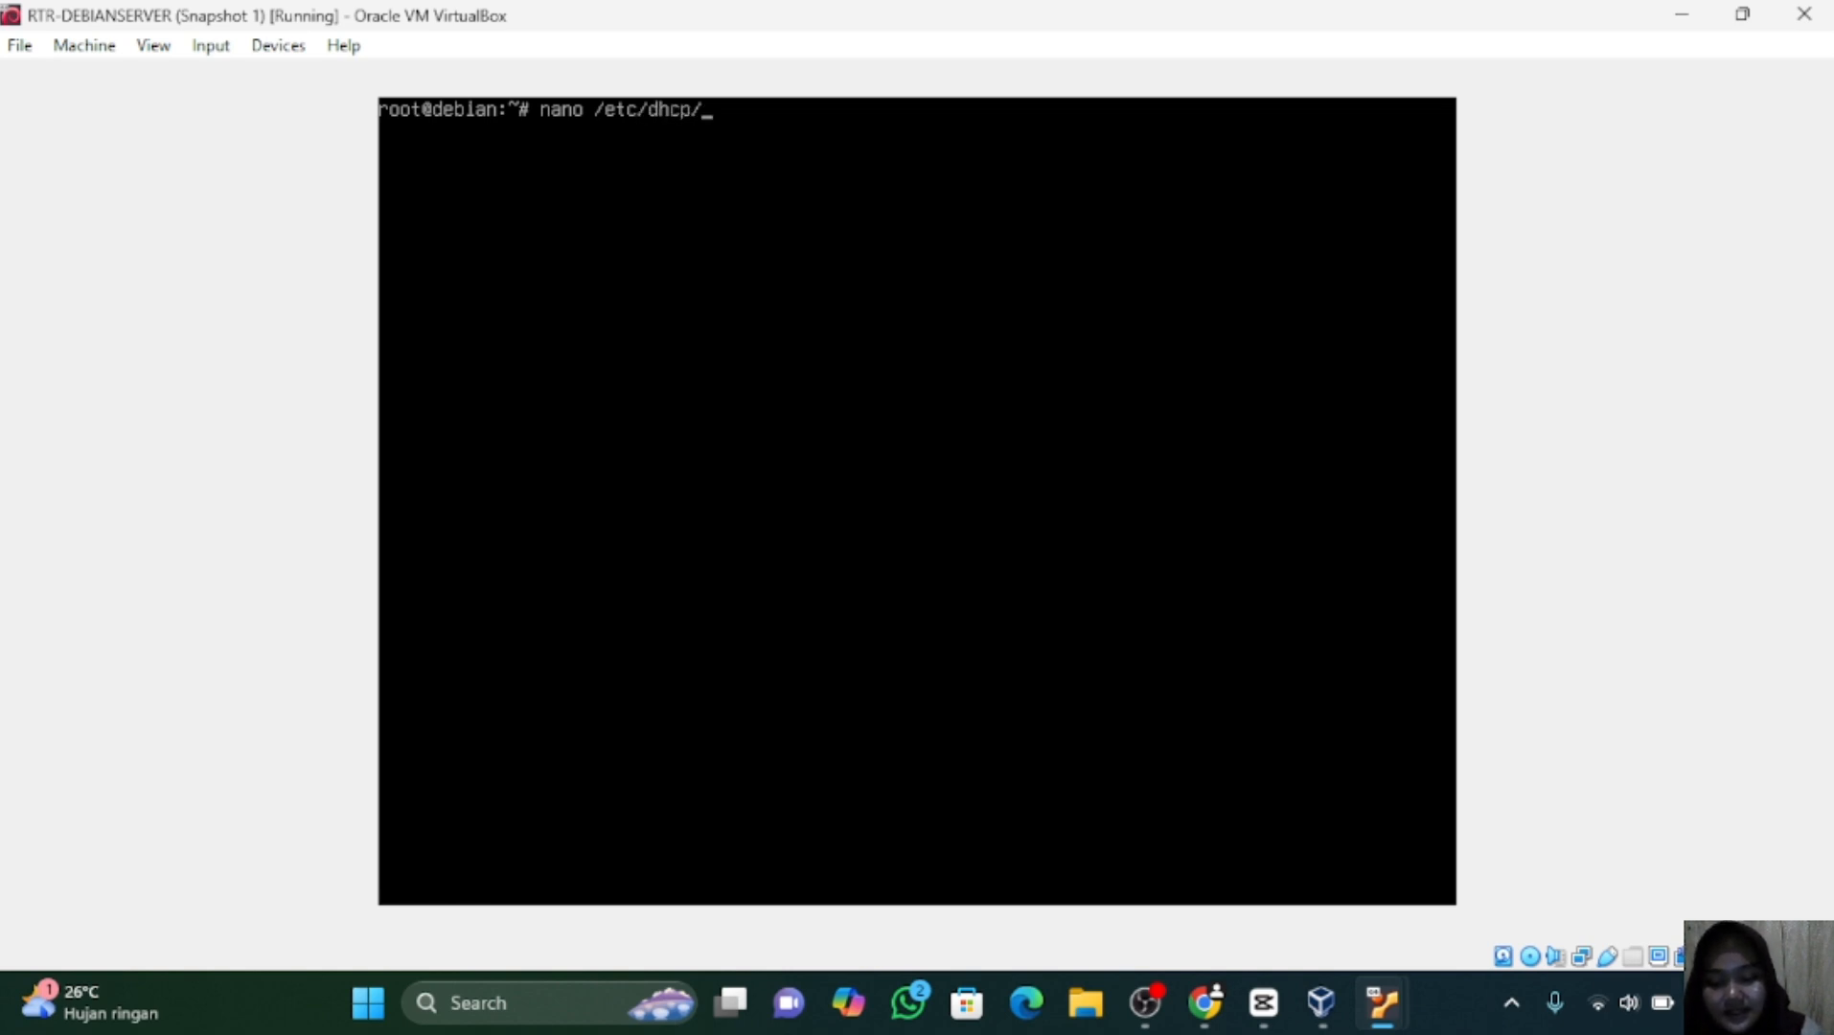
pyautogui.write('/dhco')
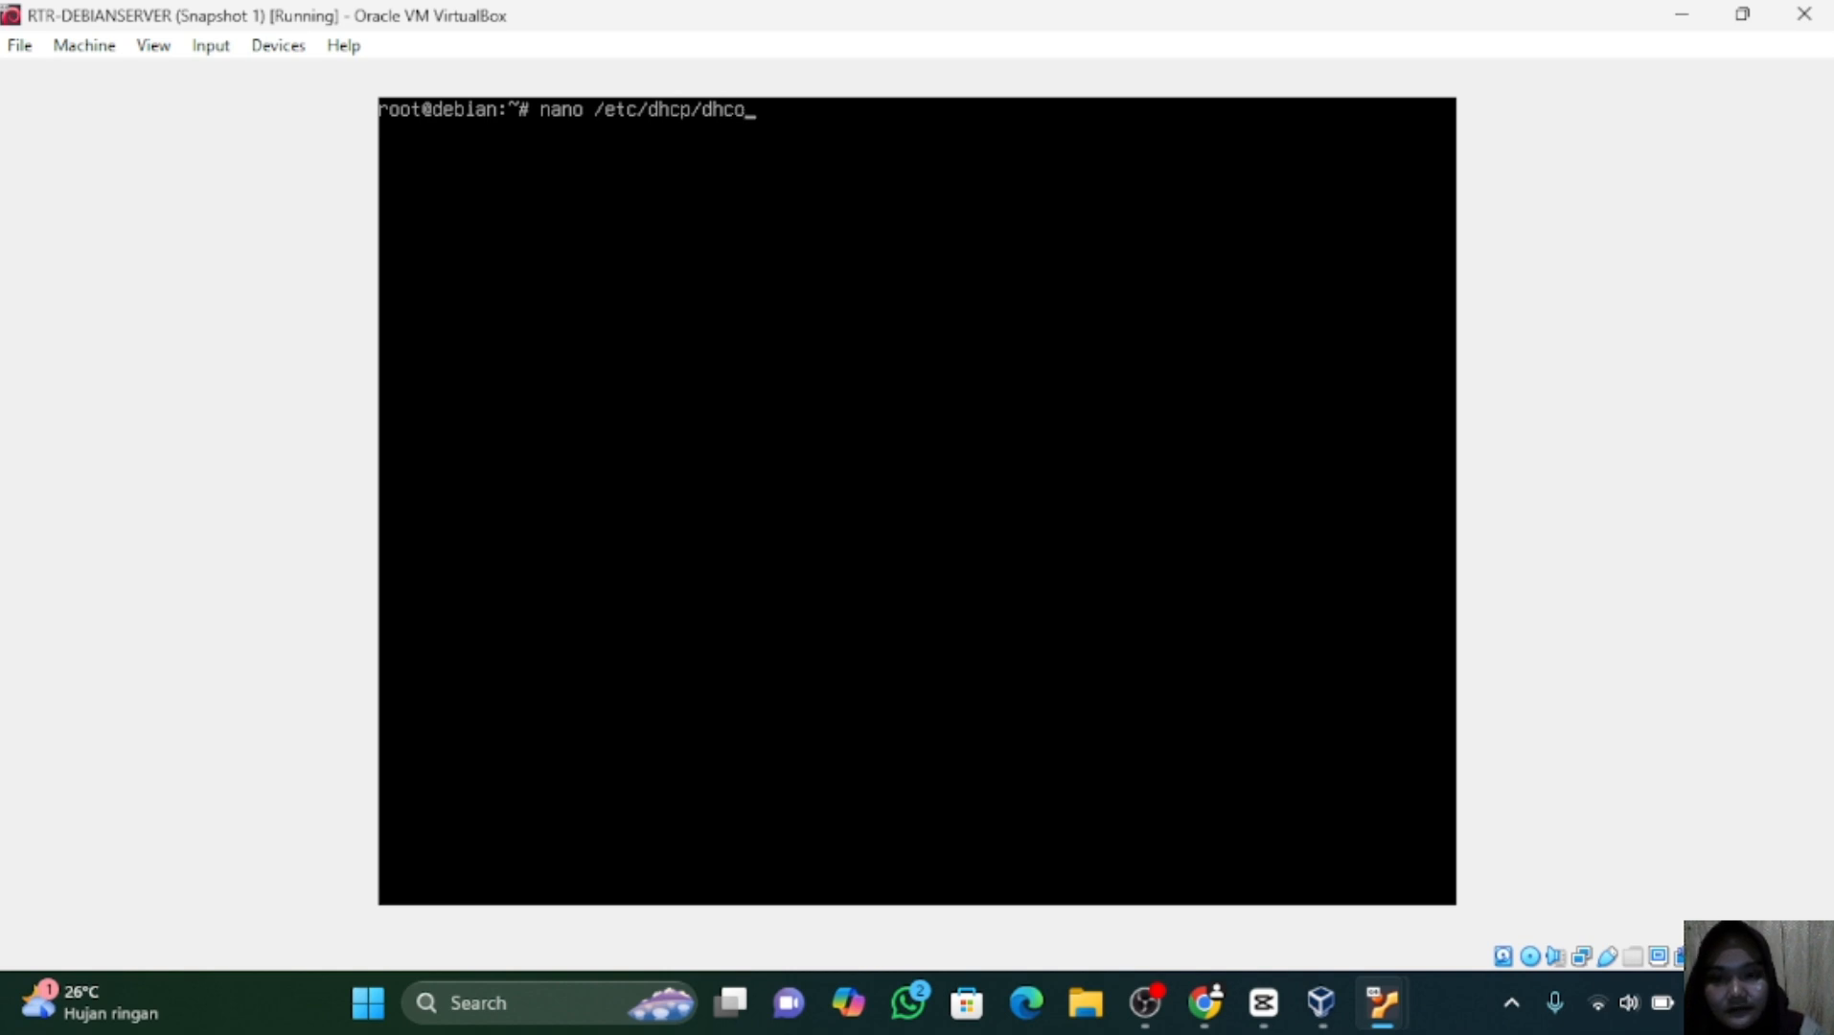
pyautogui.press('BackSpace')
pyautogui.write('pd')
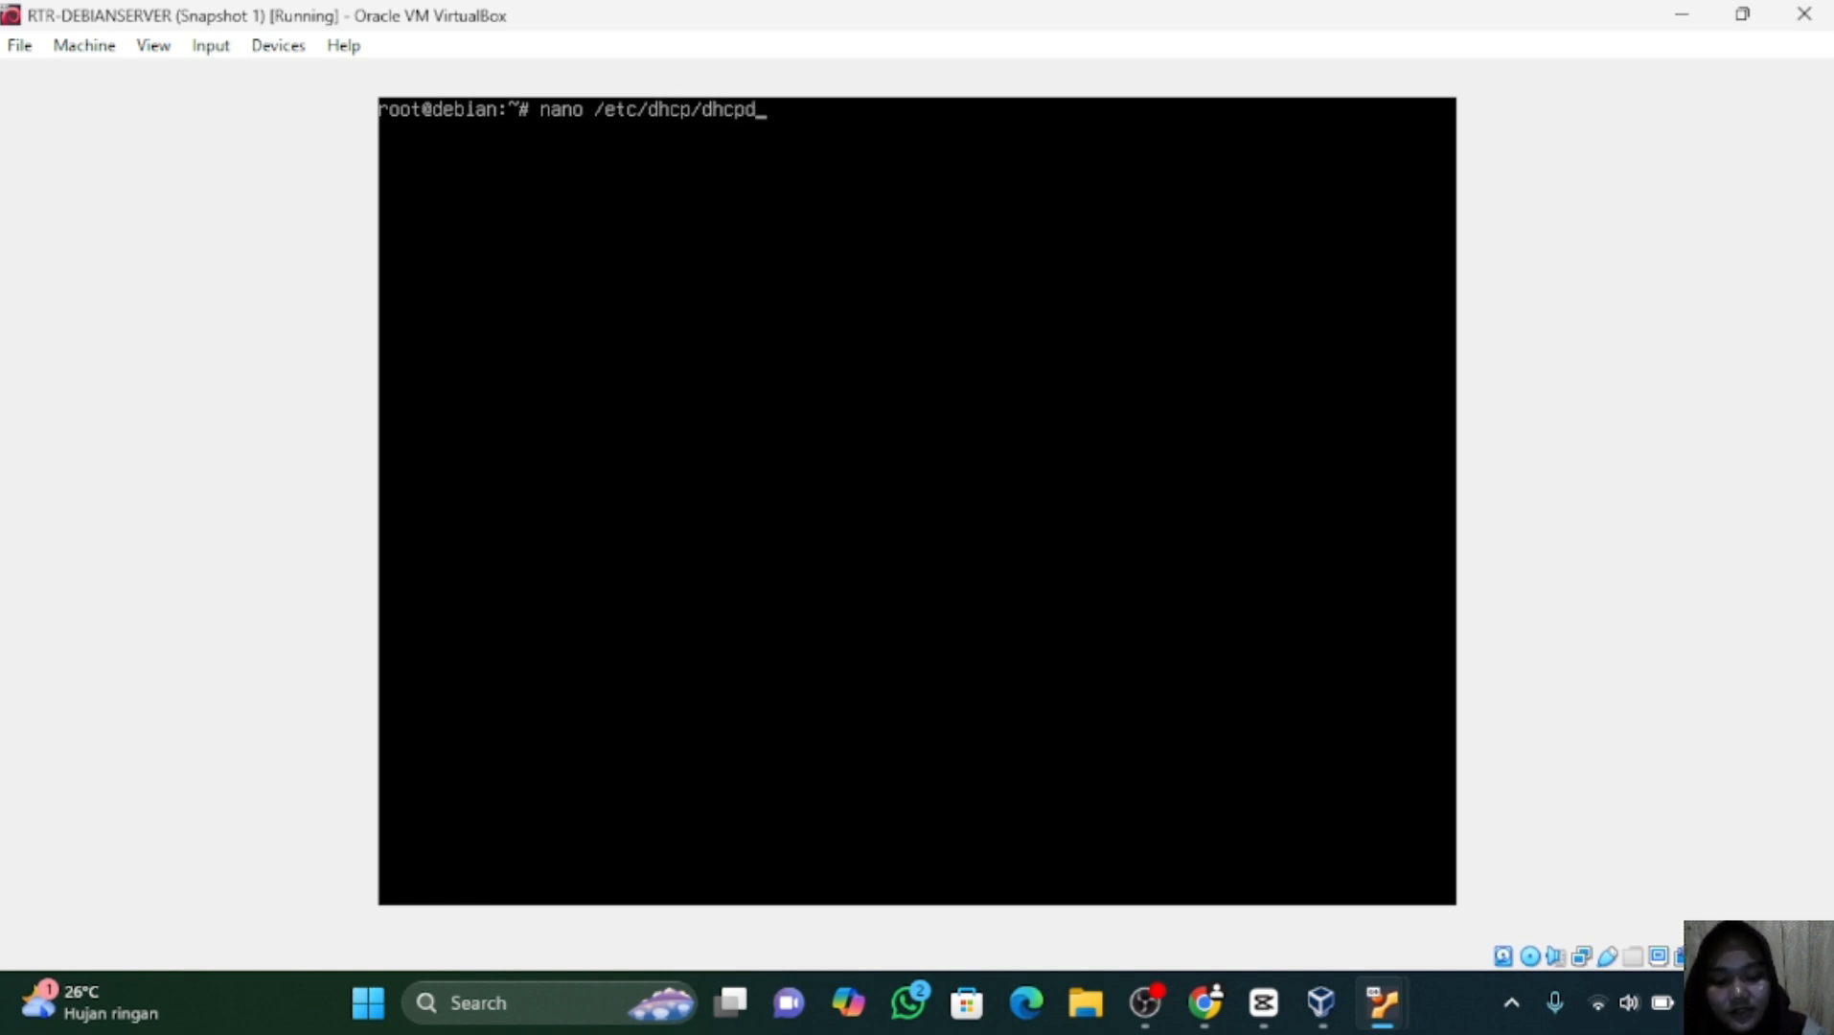
pyautogui.write('.conf')
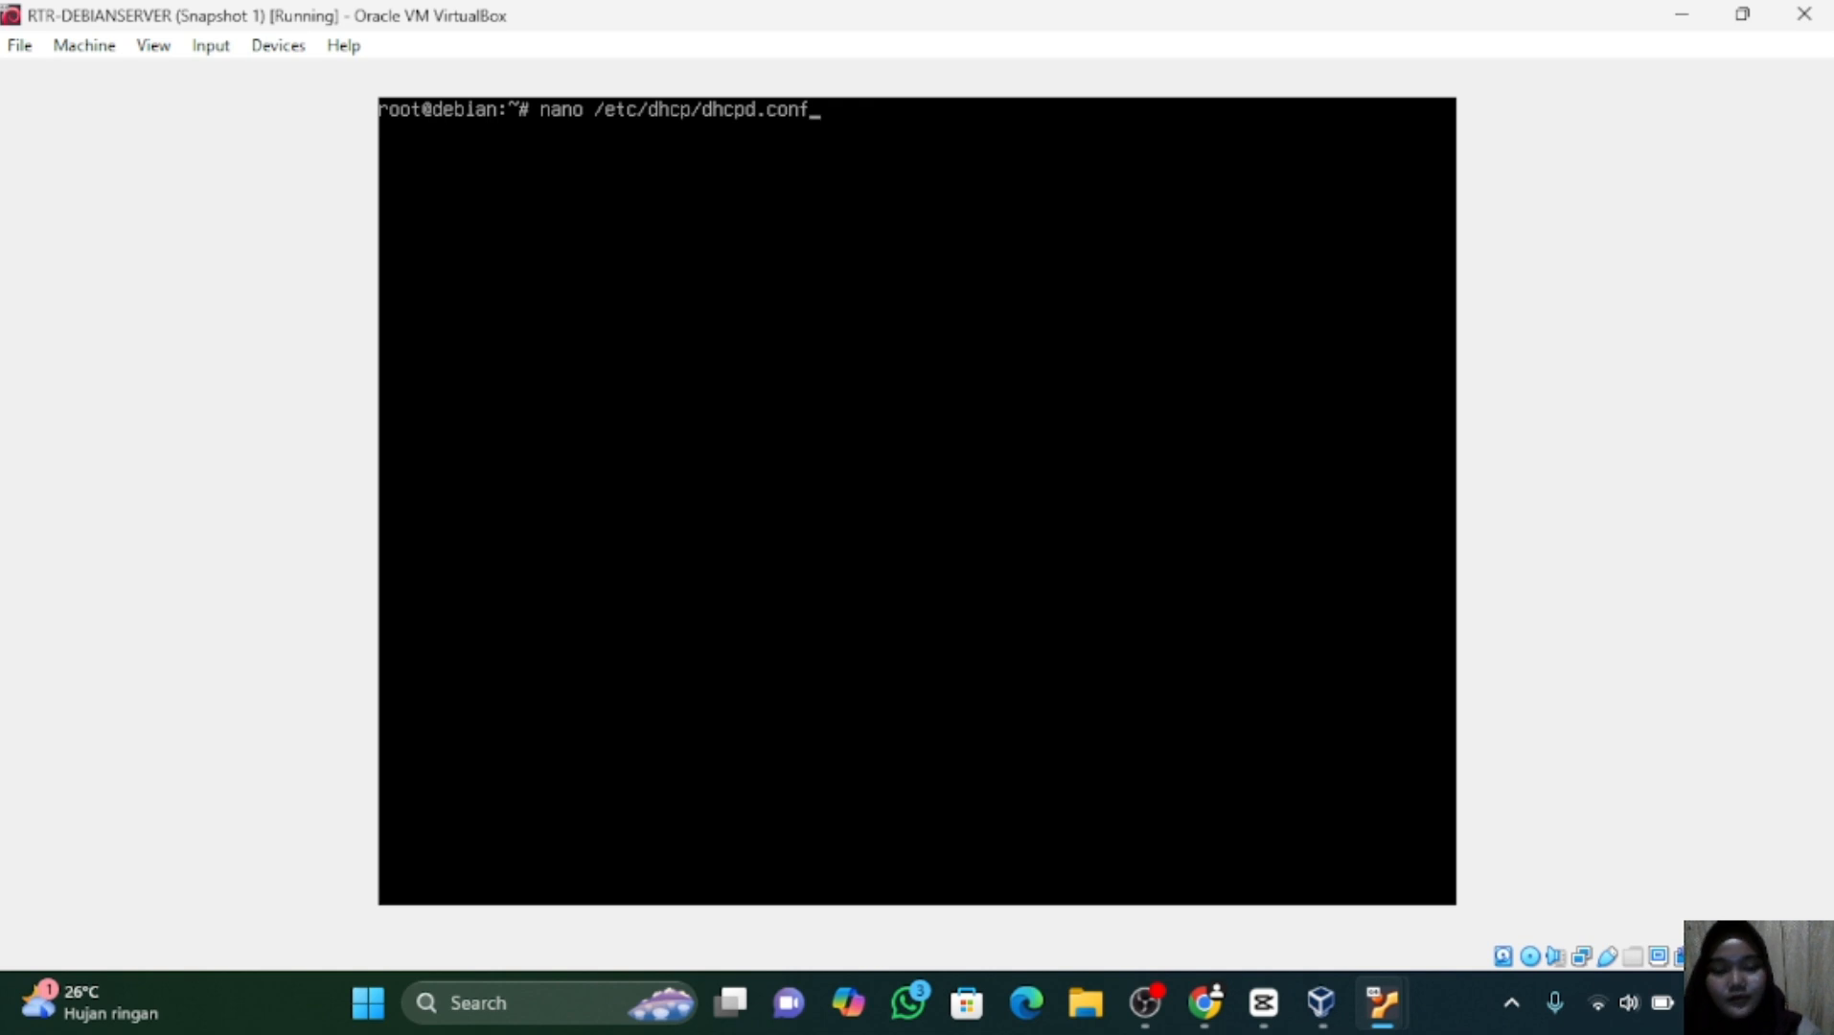
pyautogui.press('Return')
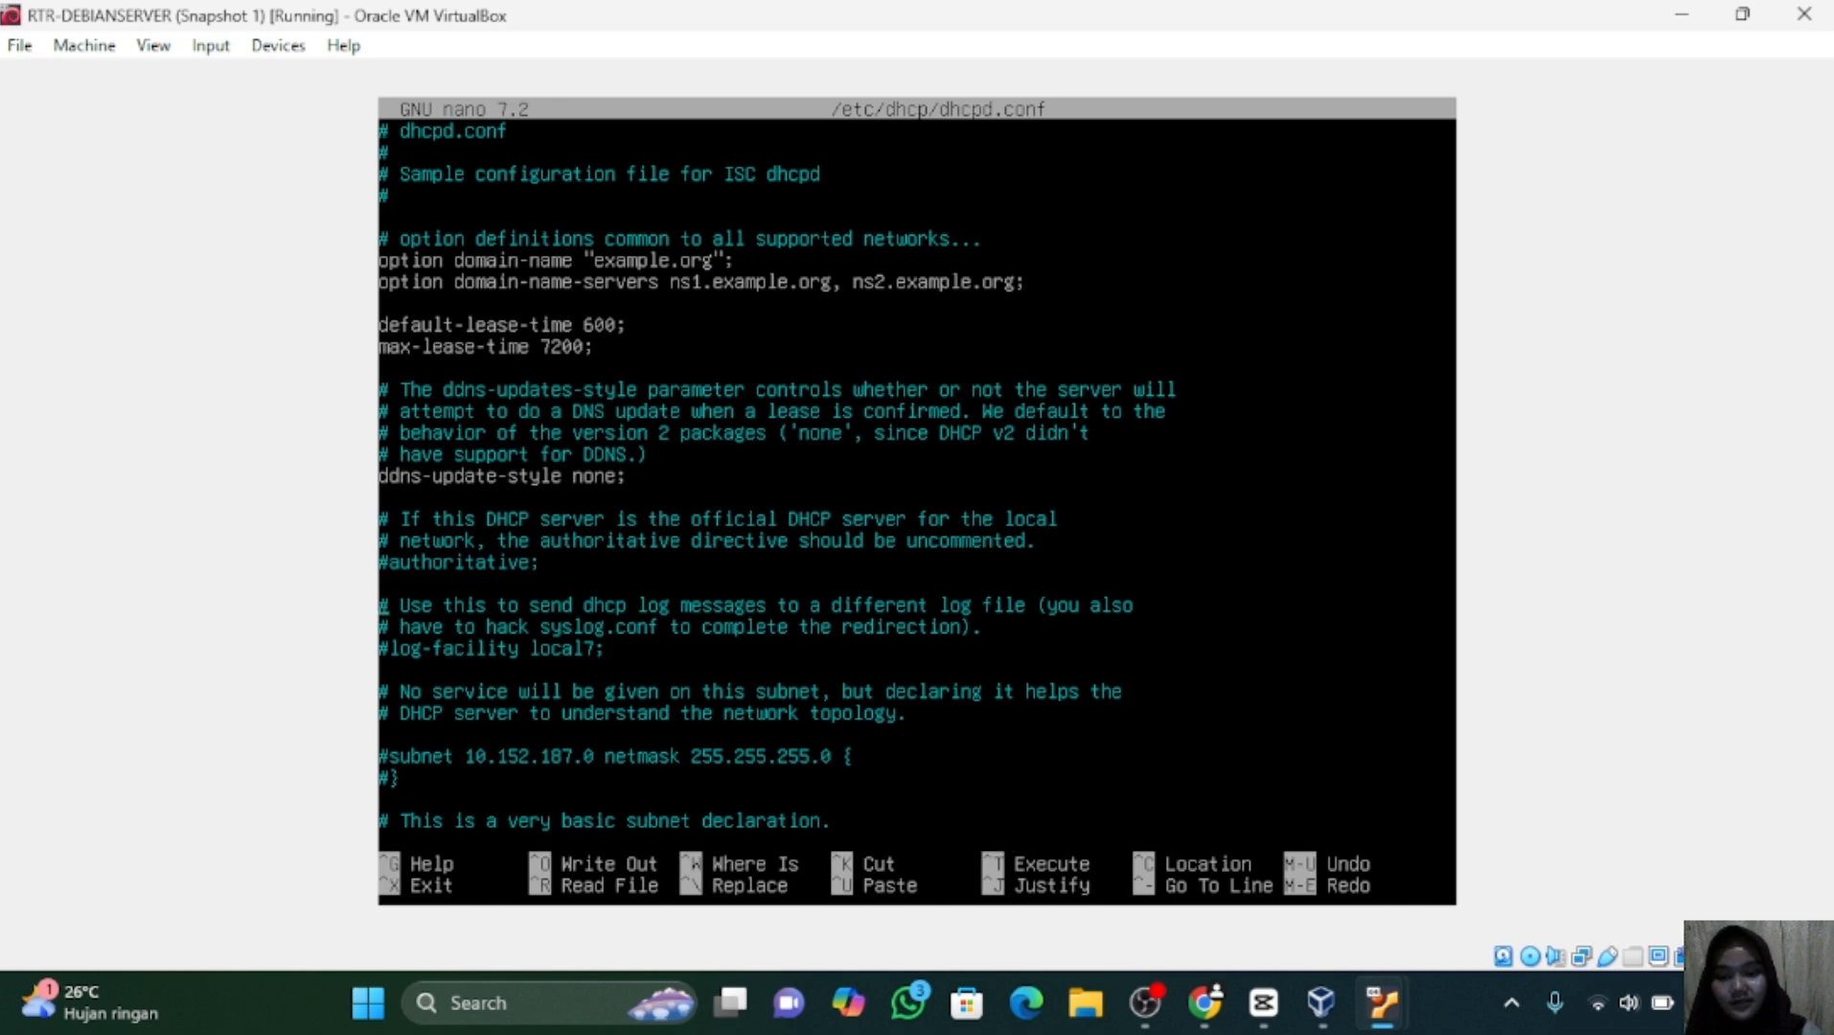
# Set option domain-name-servers in the 172.16.1.0 subnet block of dhcpd.conf to 10.10.10.2,10.10.10.3.
pyautogui.press('Down')
pyautogui.press('Down')
pyautogui.press('Down')
pyautogui.press('Down')
pyautogui.press('Down')
pyautogui.press('Down')
pyautogui.press('Down')
pyautogui.press('Down')
pyautogui.press('Down')
pyautogui.press('Down')
pyautogui.press('Down')
pyautogui.press('Down')
pyautogui.press('Down')
pyautogui.press('Down')
pyautogui.press('Down')
pyautogui.press('Down')
pyautogui.press('Down')
pyautogui.press('Down')
pyautogui.press('Down')
pyautogui.press('Down')
pyautogui.press('Down')
pyautogui.press('Down')
pyautogui.press('Down')
pyautogui.press('Down')
pyautogui.press('Down')
pyautogui.press('Down')
pyautogui.press('Down')
pyautogui.press('Down')
pyautogui.press('Down')
pyautogui.press('Down')
pyautogui.press('Down')
pyautogui.press('Down')
pyautogui.press('Down')
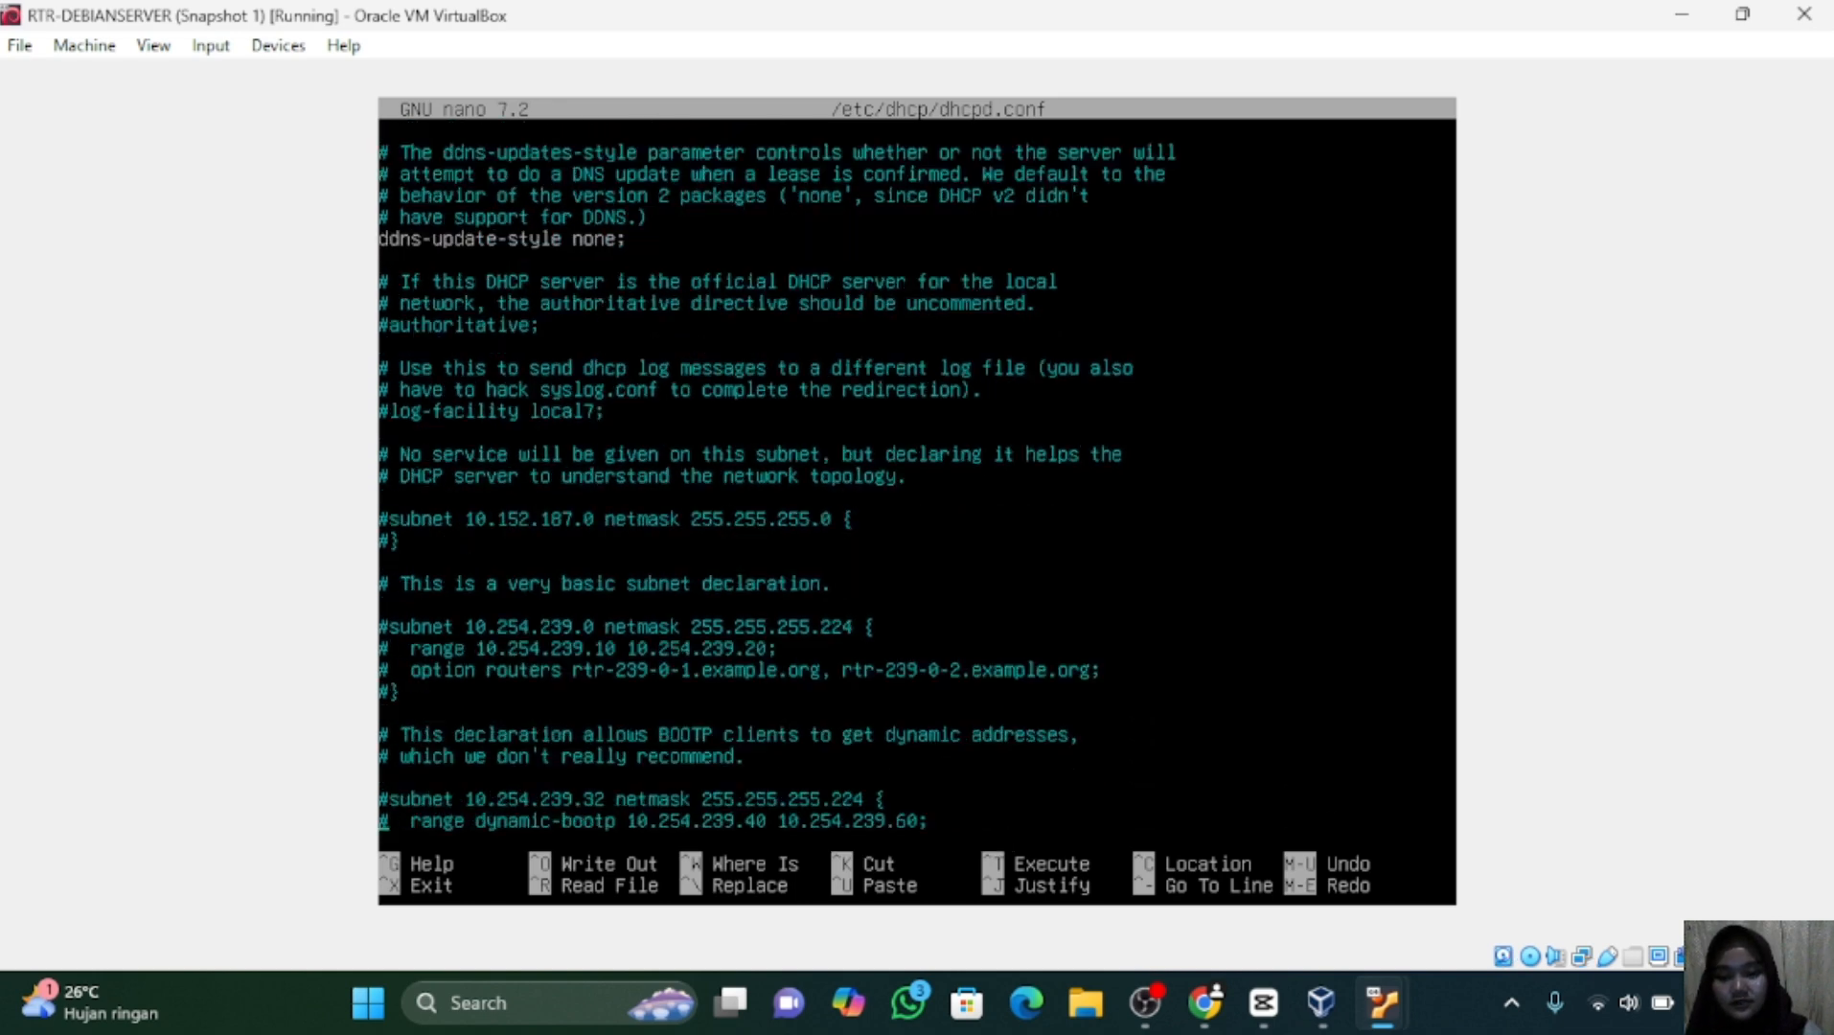
pyautogui.press('Down')
pyautogui.press('Down')
pyautogui.press('Down')
pyautogui.press('Down')
pyautogui.press('Down')
pyautogui.press('Down')
pyautogui.press('Down')
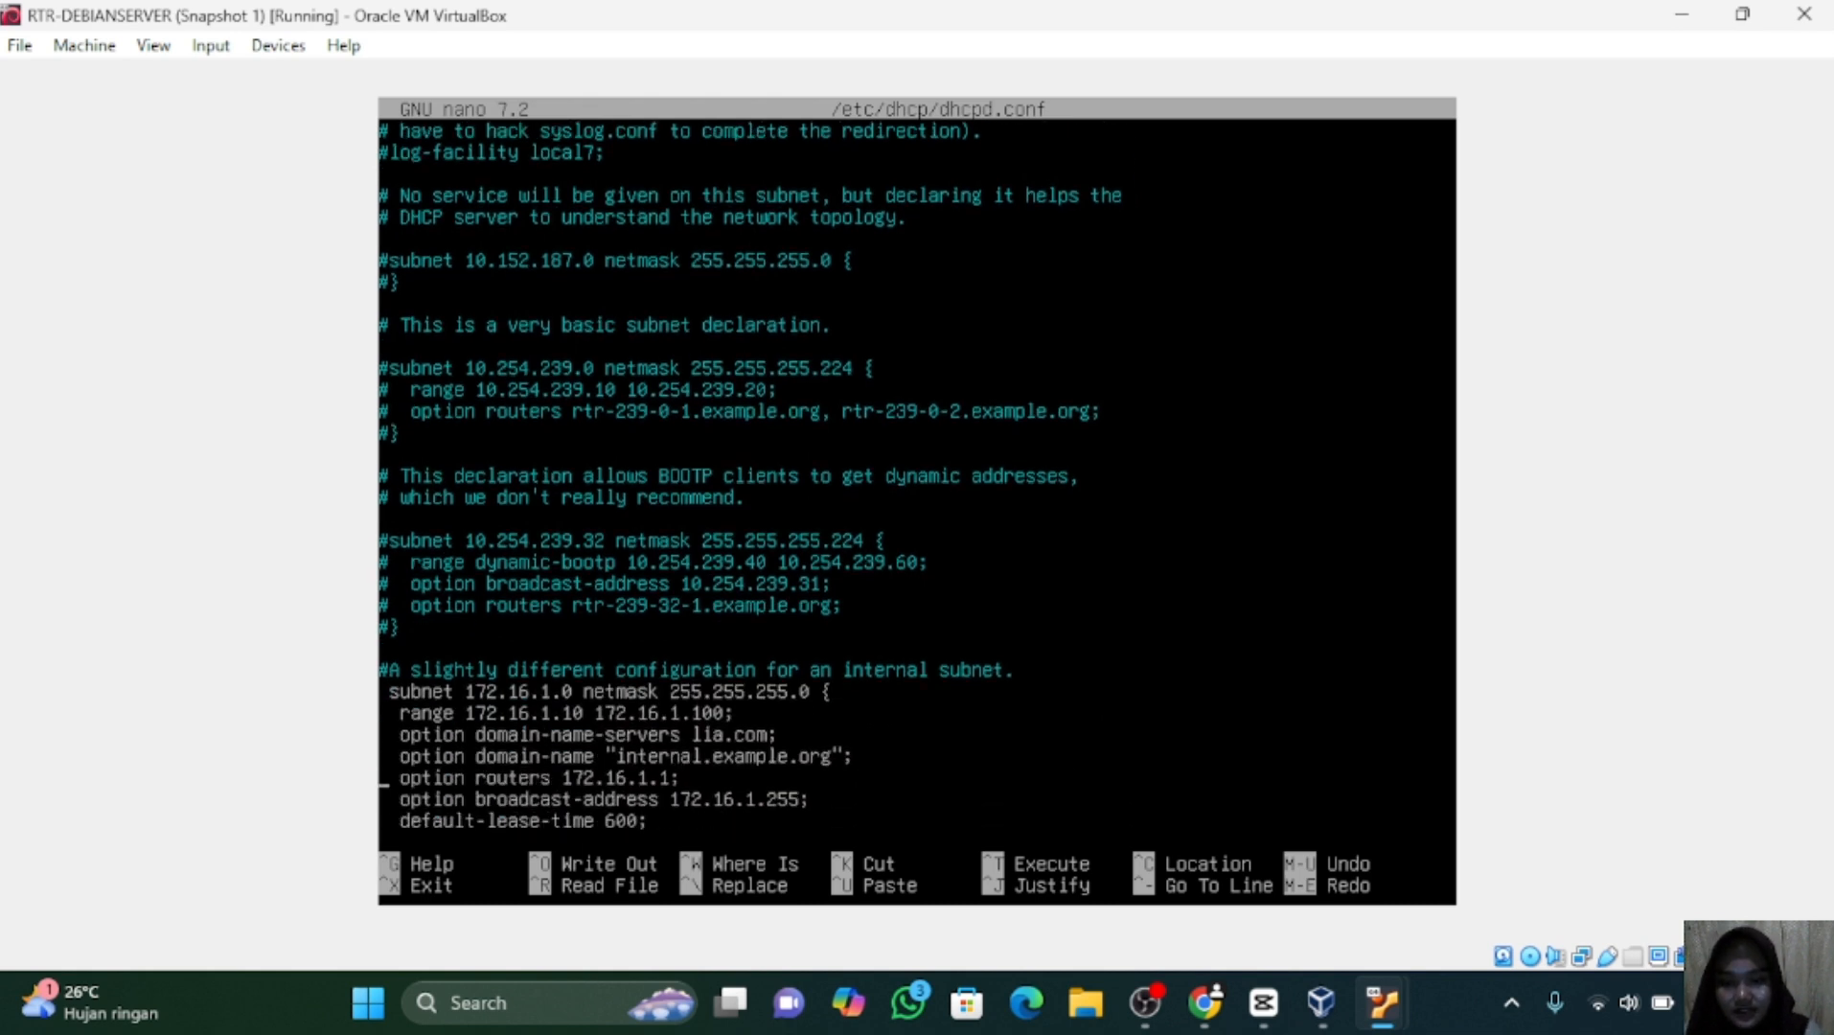
pyautogui.press('Up')
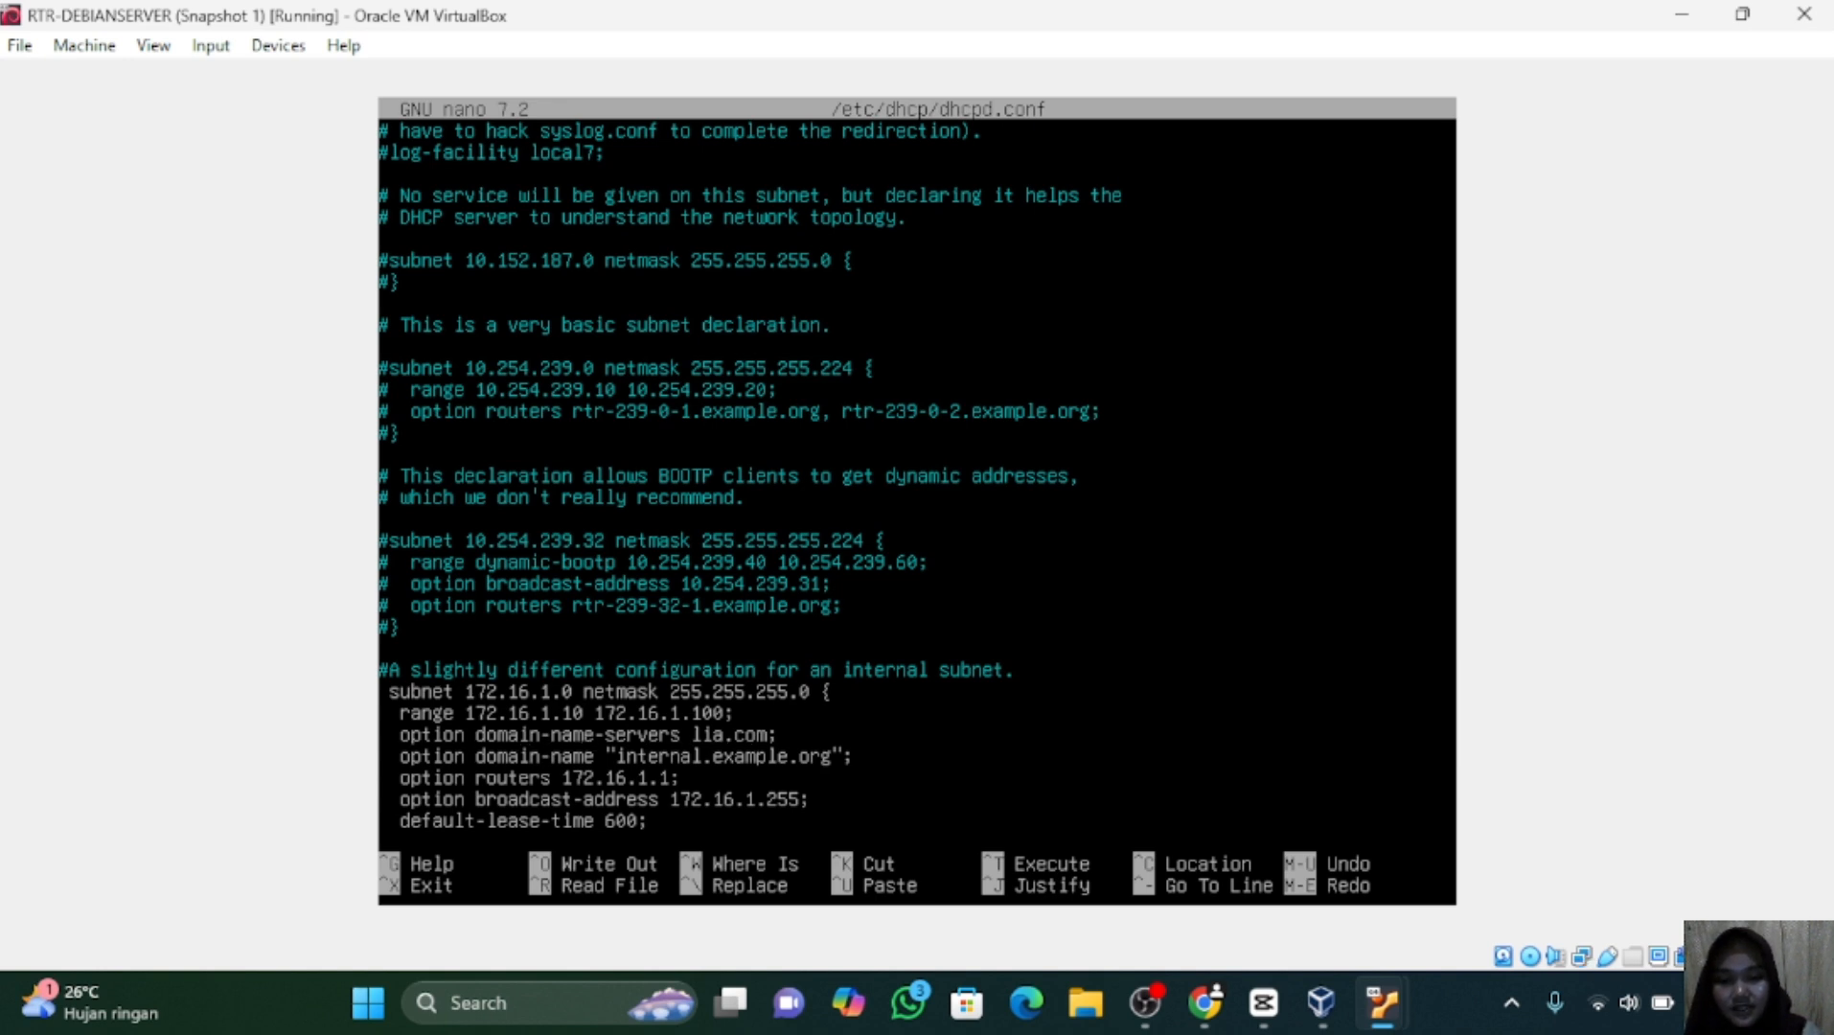
pyautogui.press('BackSpace')
pyautogui.press('BackSpace')
pyautogui.press('BackSpace')
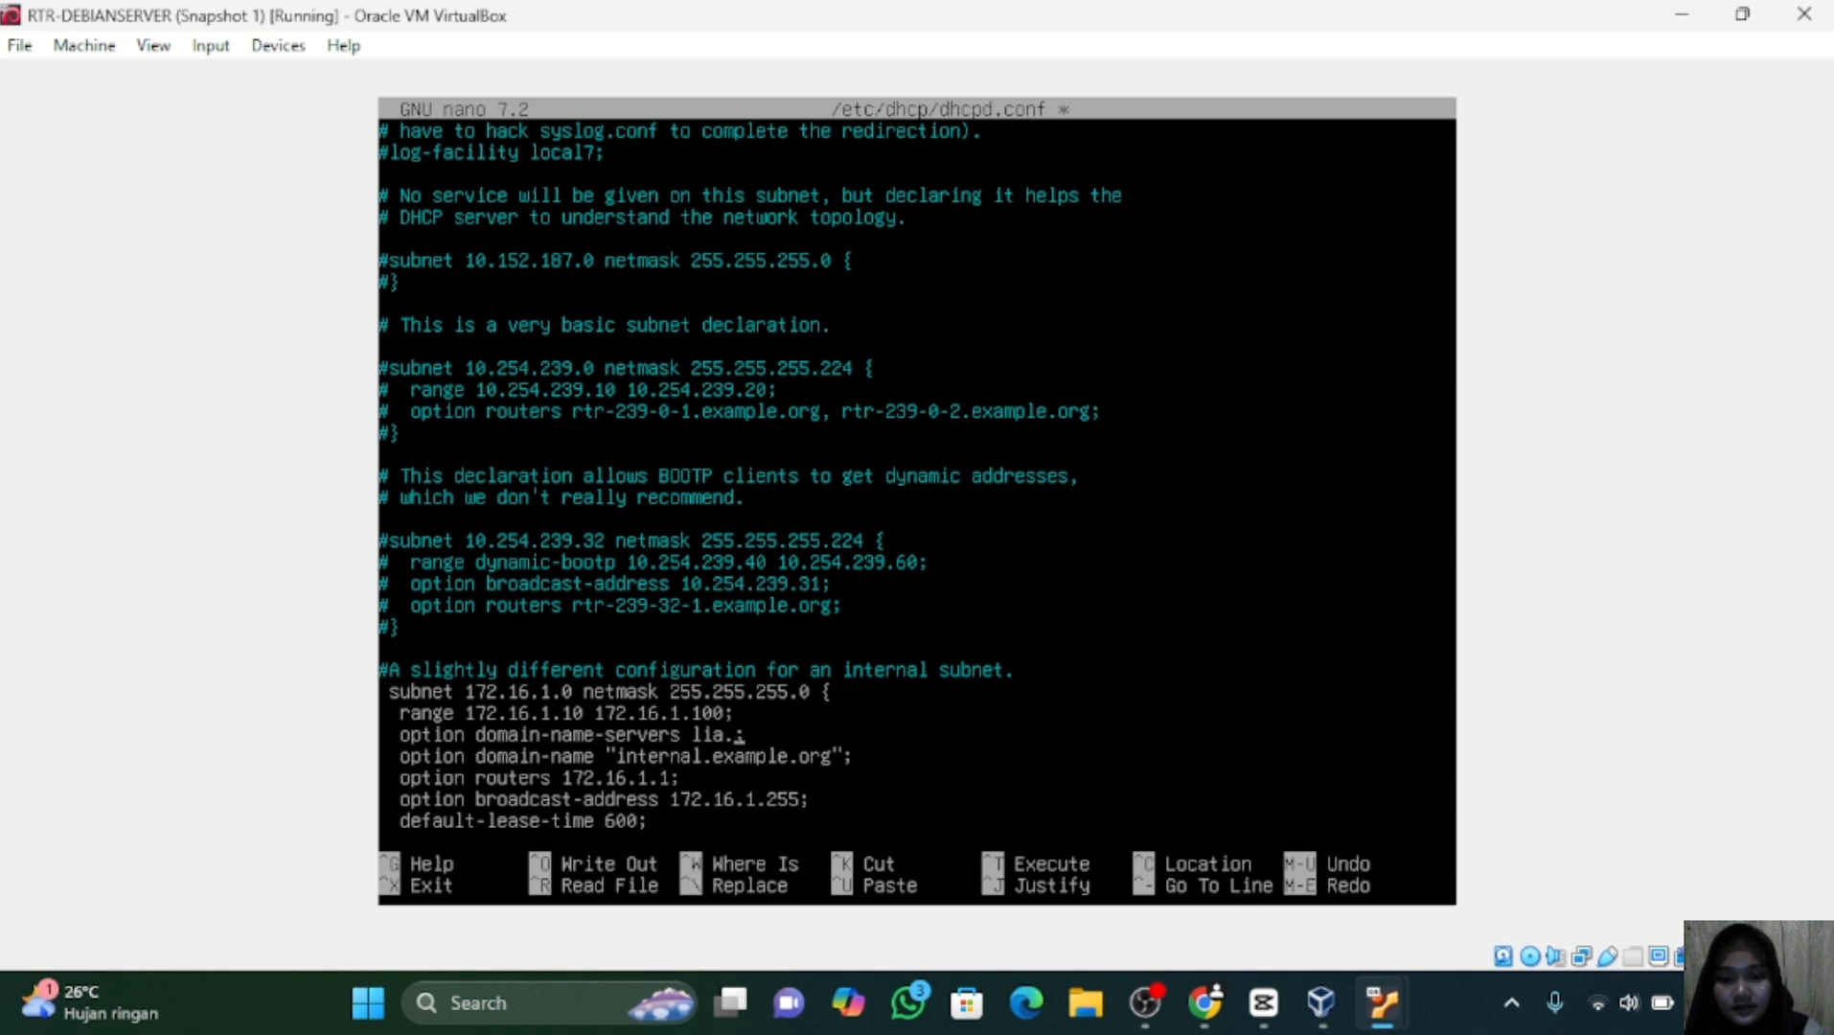
pyautogui.press('BackSpace')
pyautogui.press('BackSpace')
pyautogui.press('BackSpace')
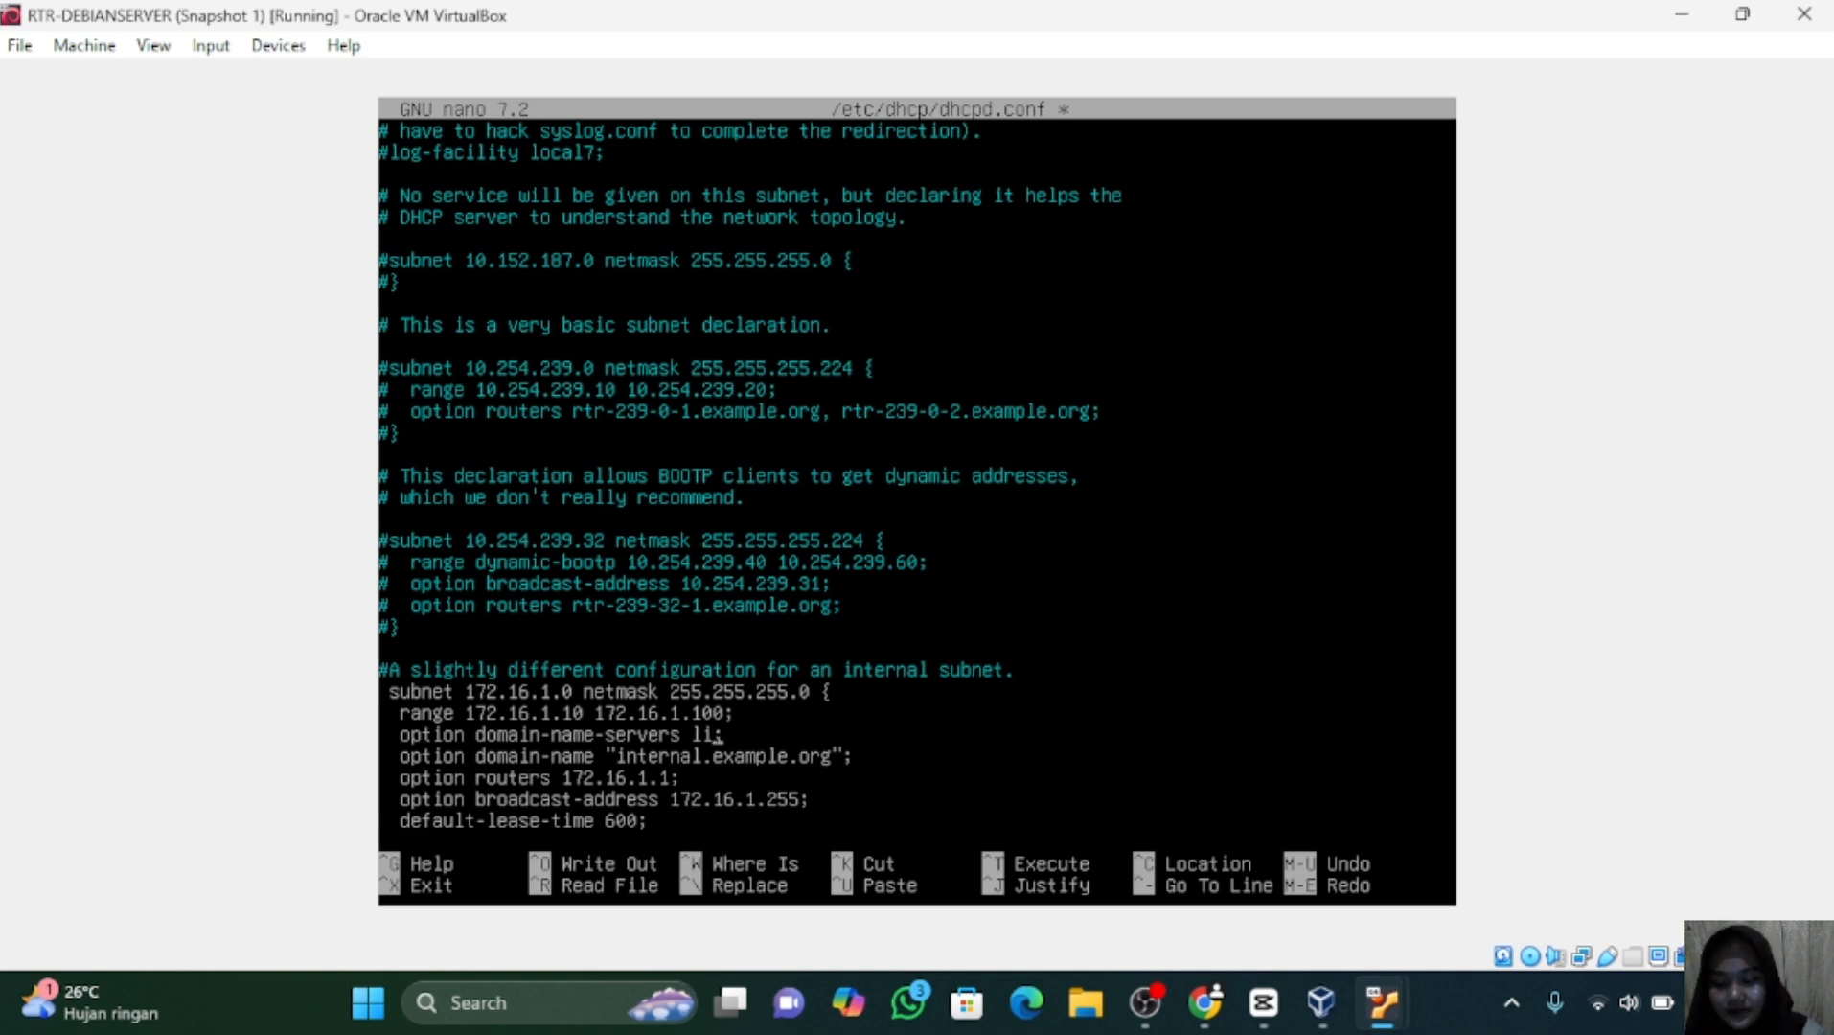
pyautogui.press('BackSpace')
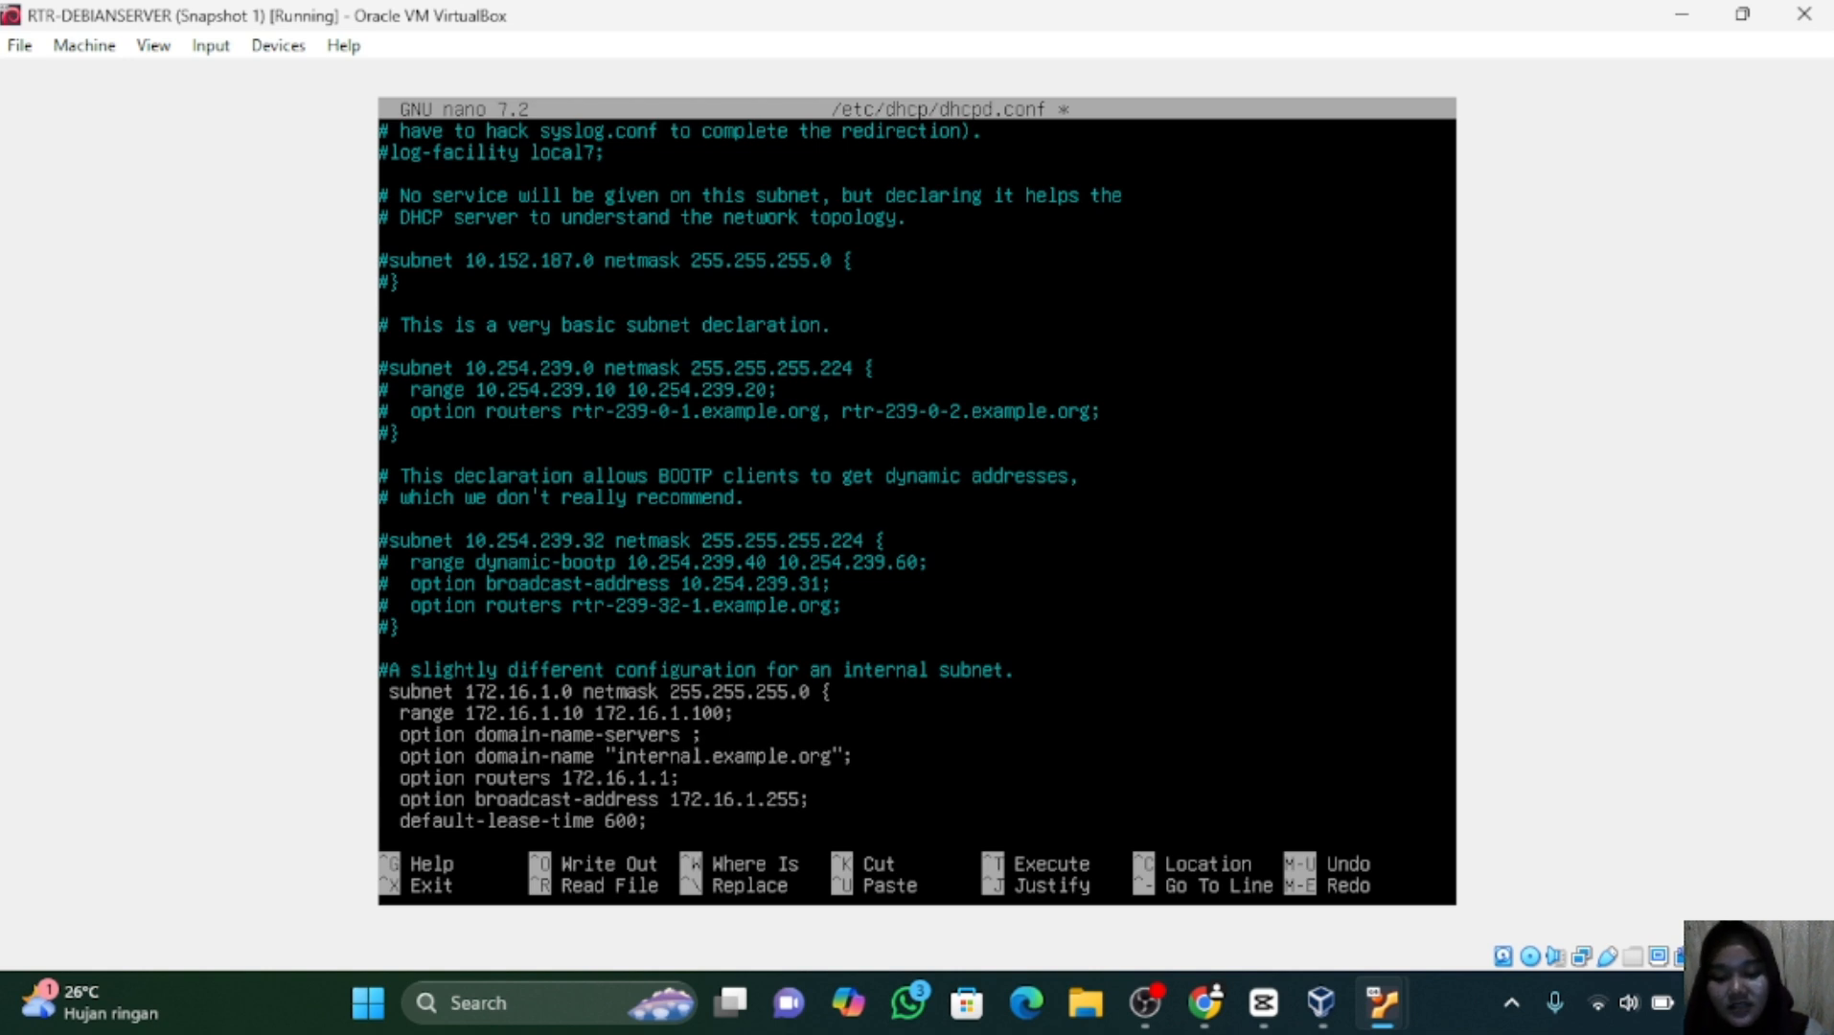
pyautogui.write('10.10.10')
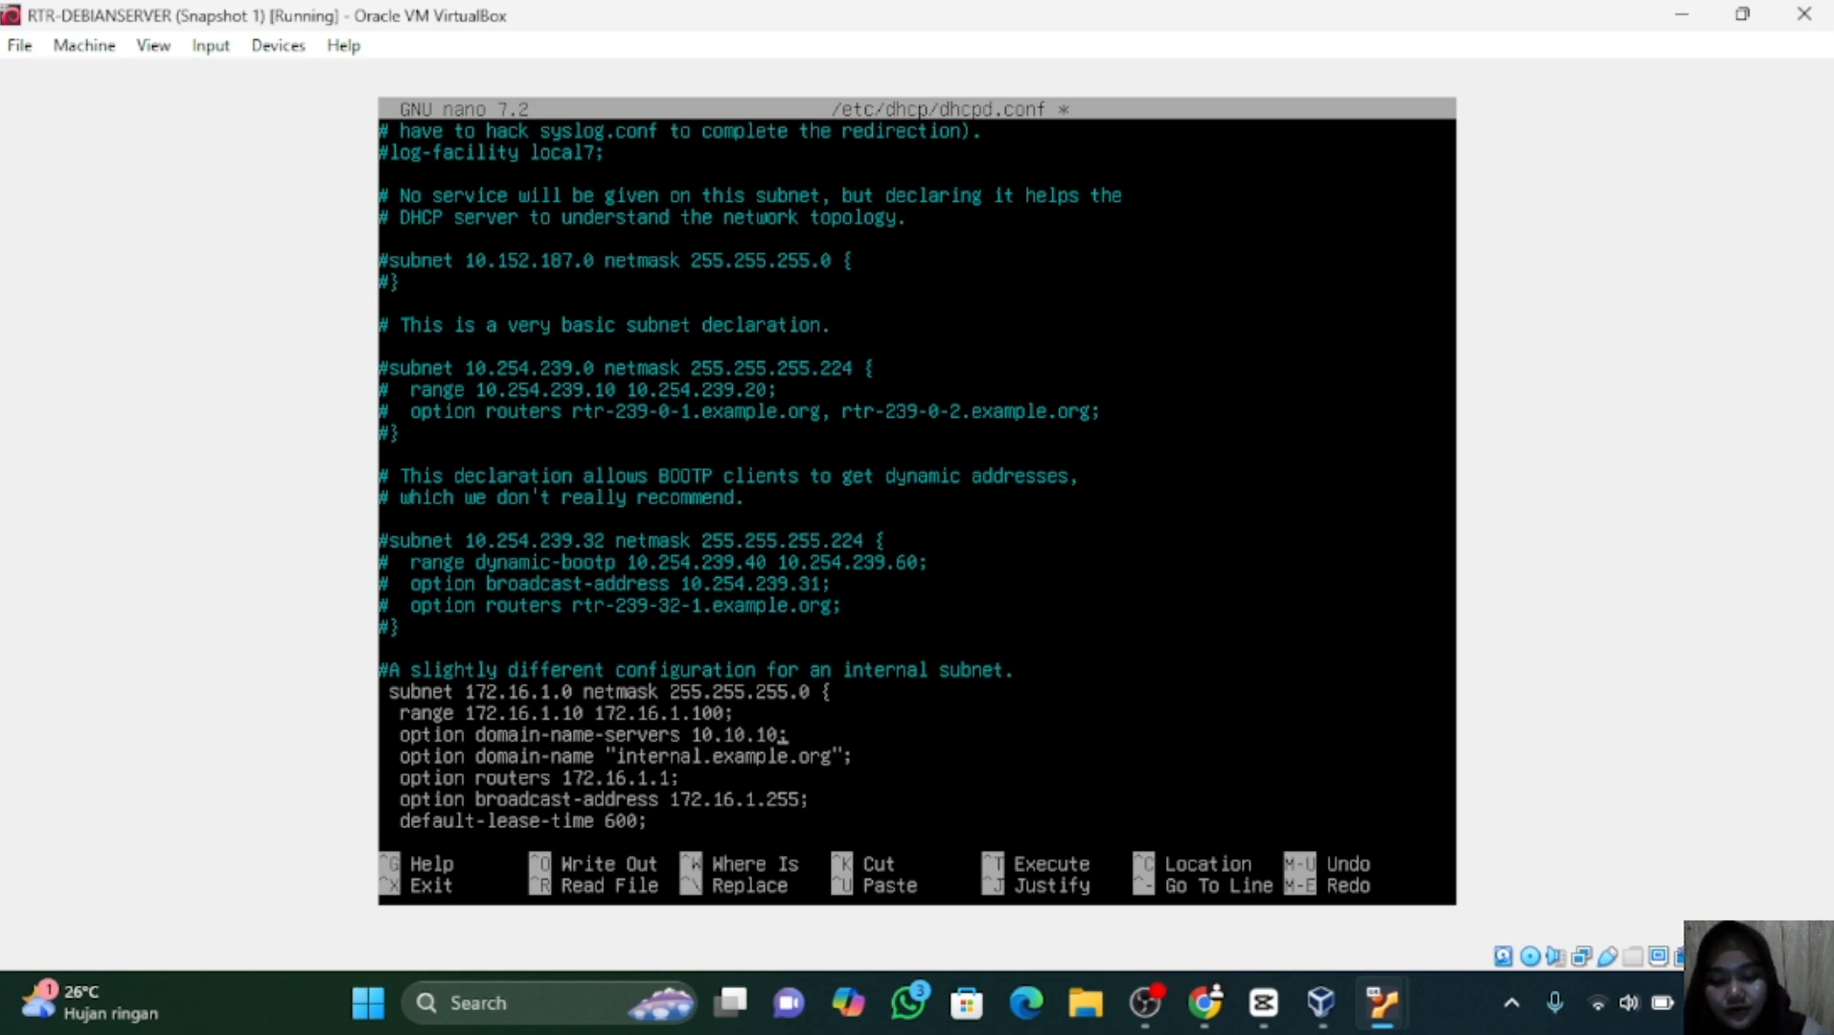
pyautogui.write('.2')
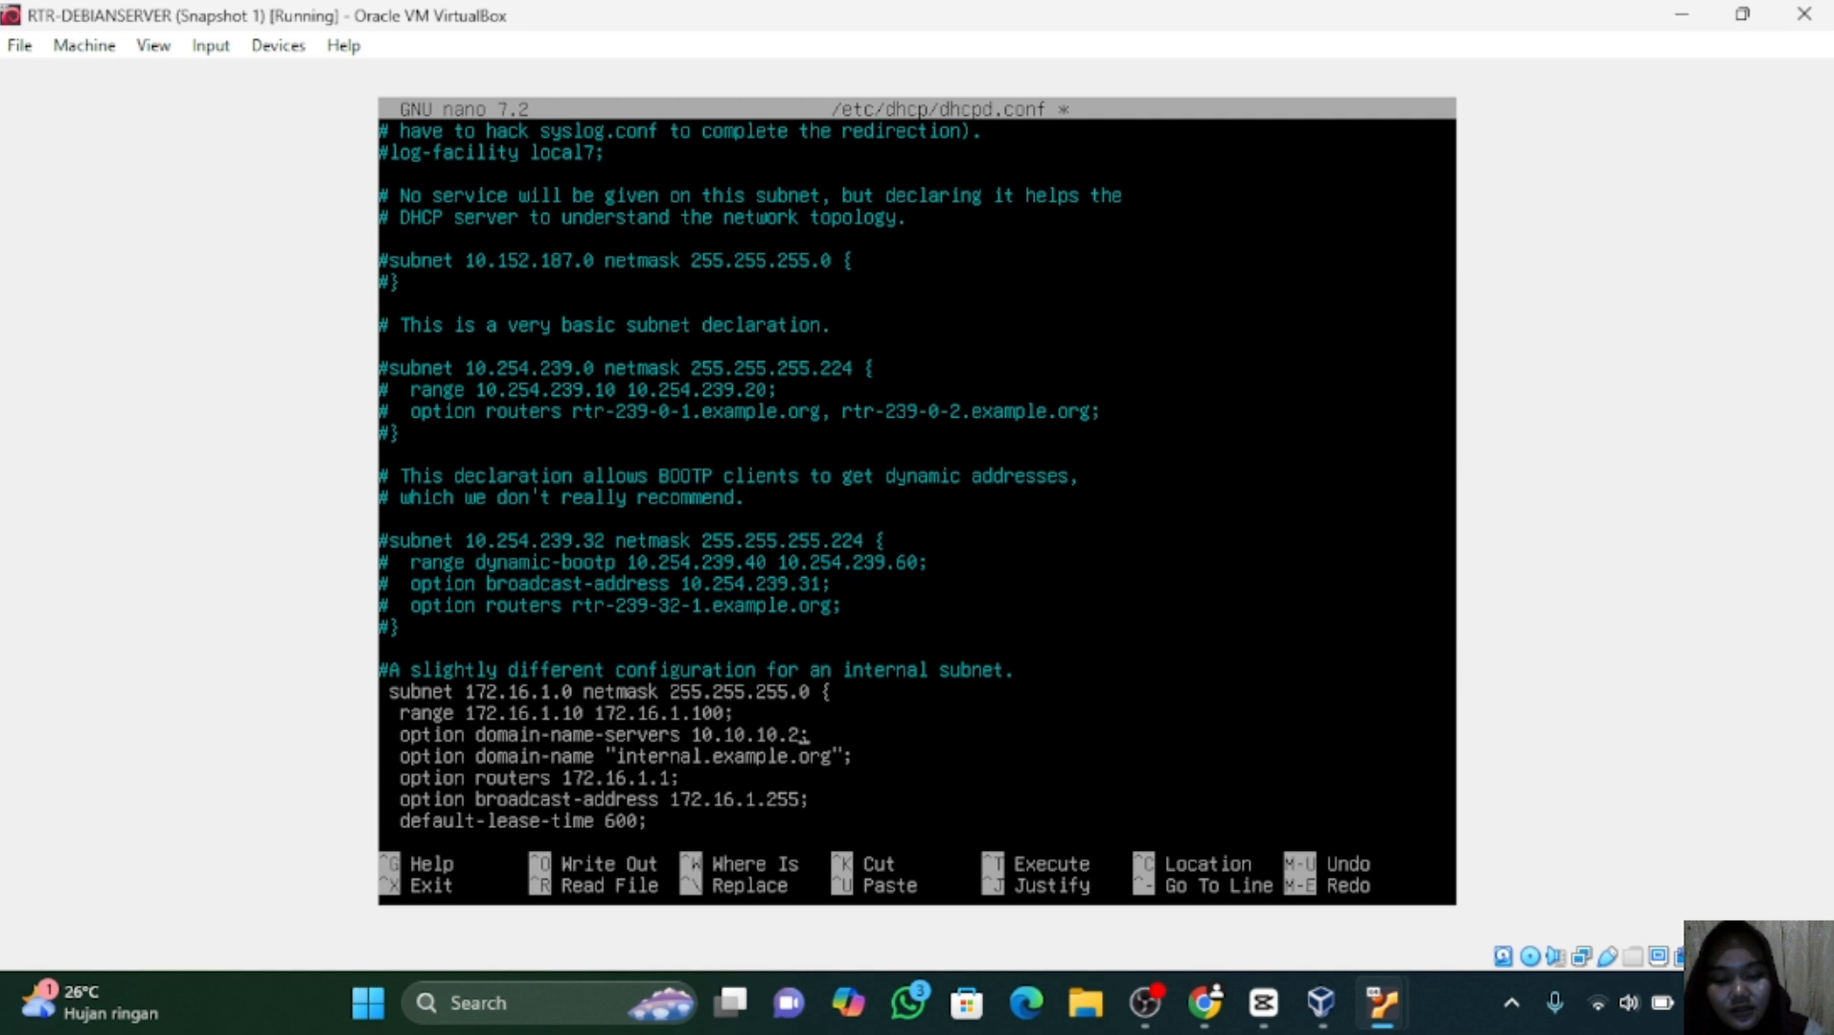
pyautogui.write(',10.10')
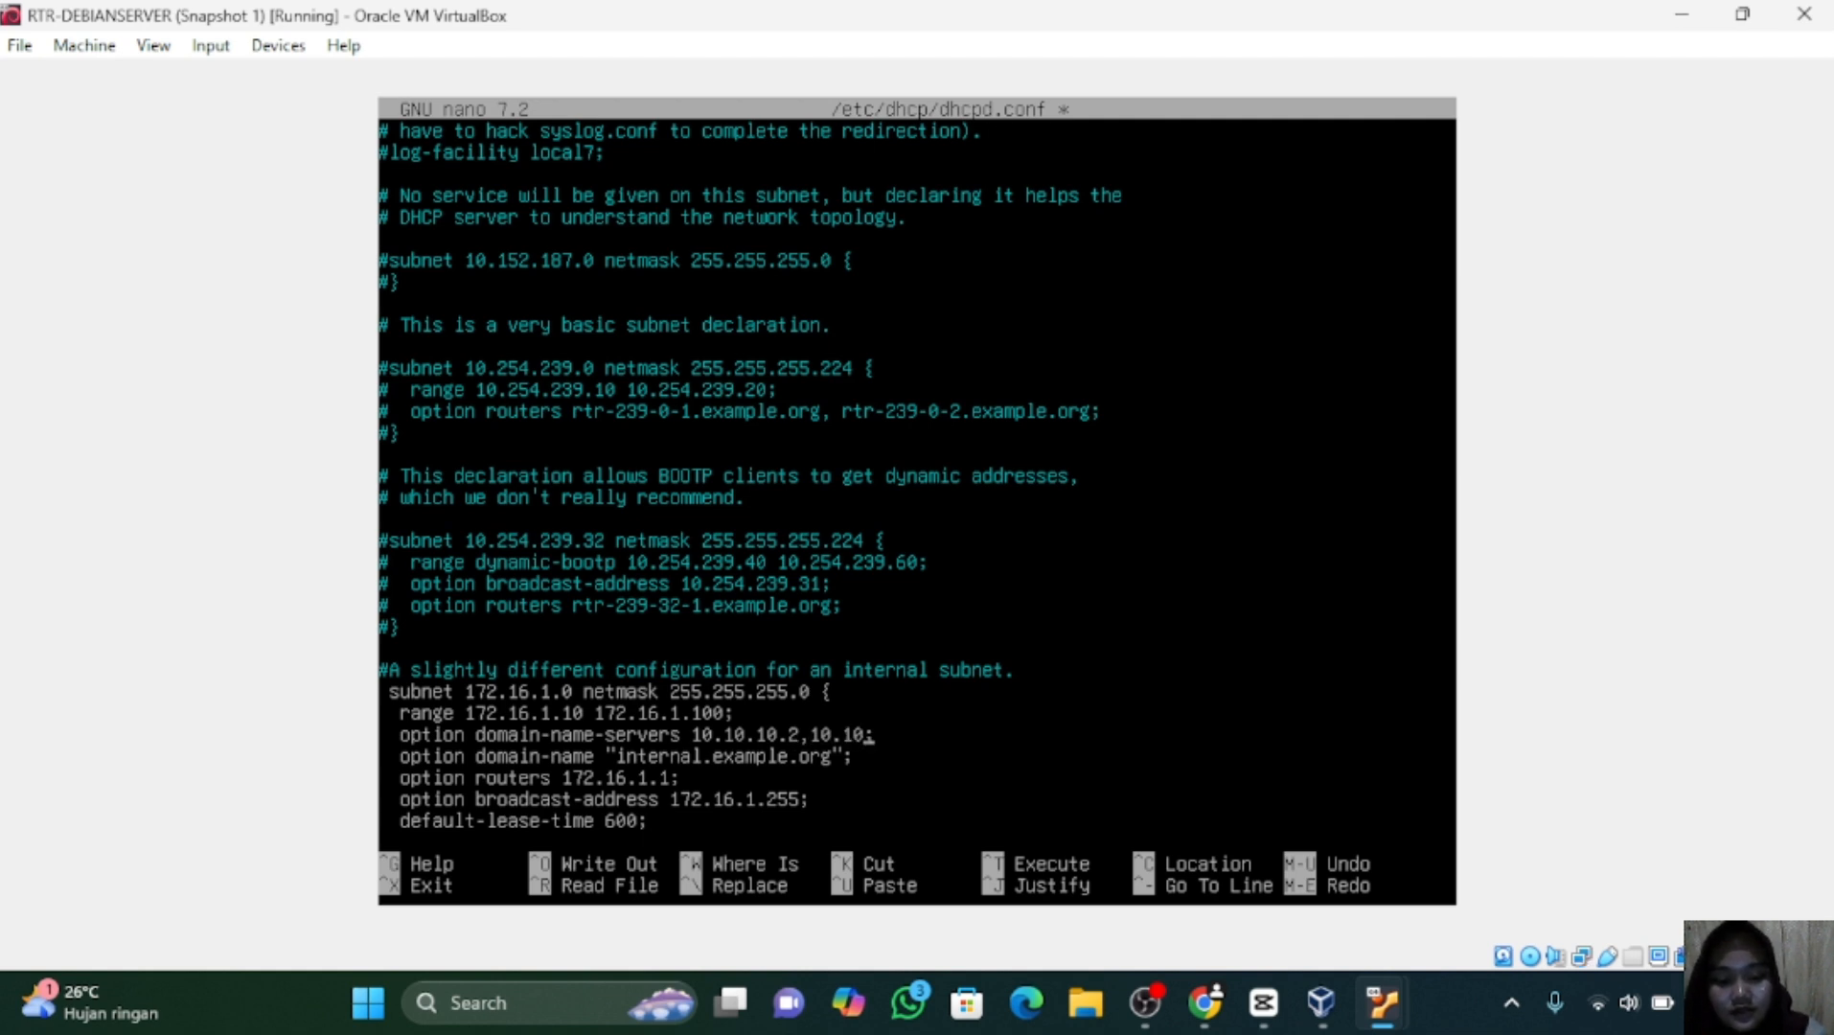
pyautogui.write('.10.')
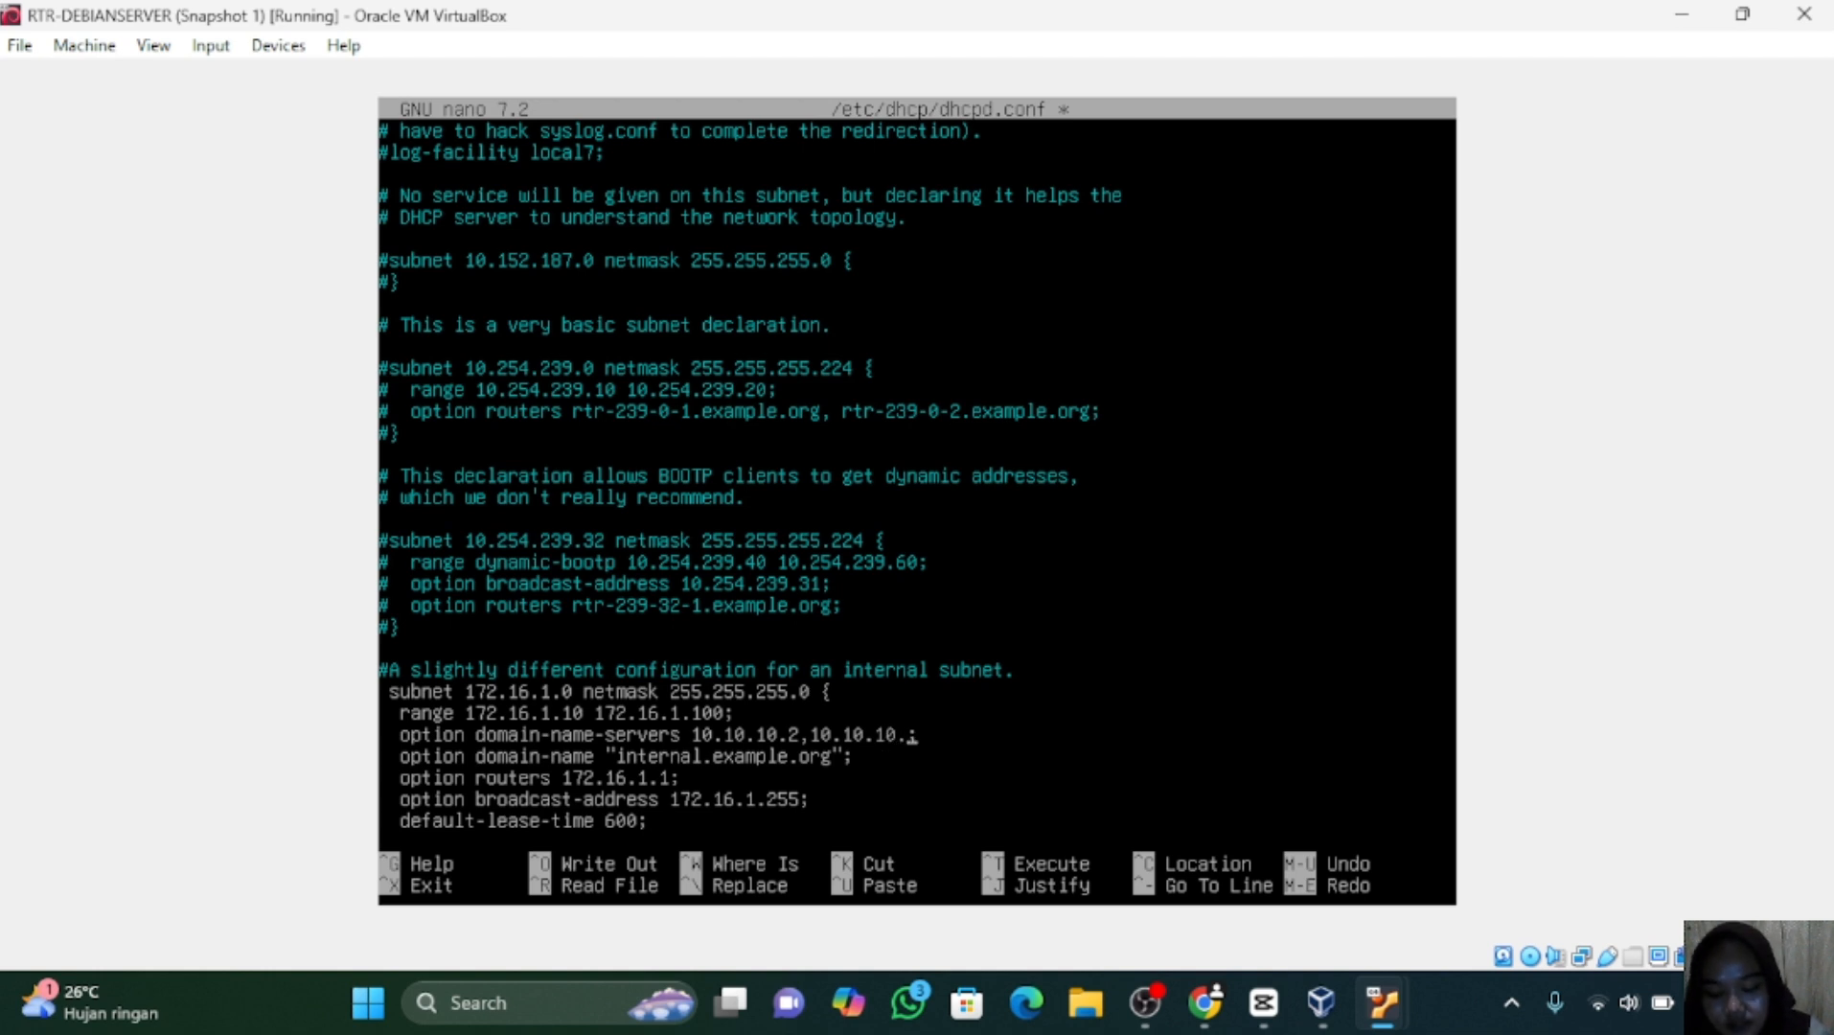
pyautogui.write('3')
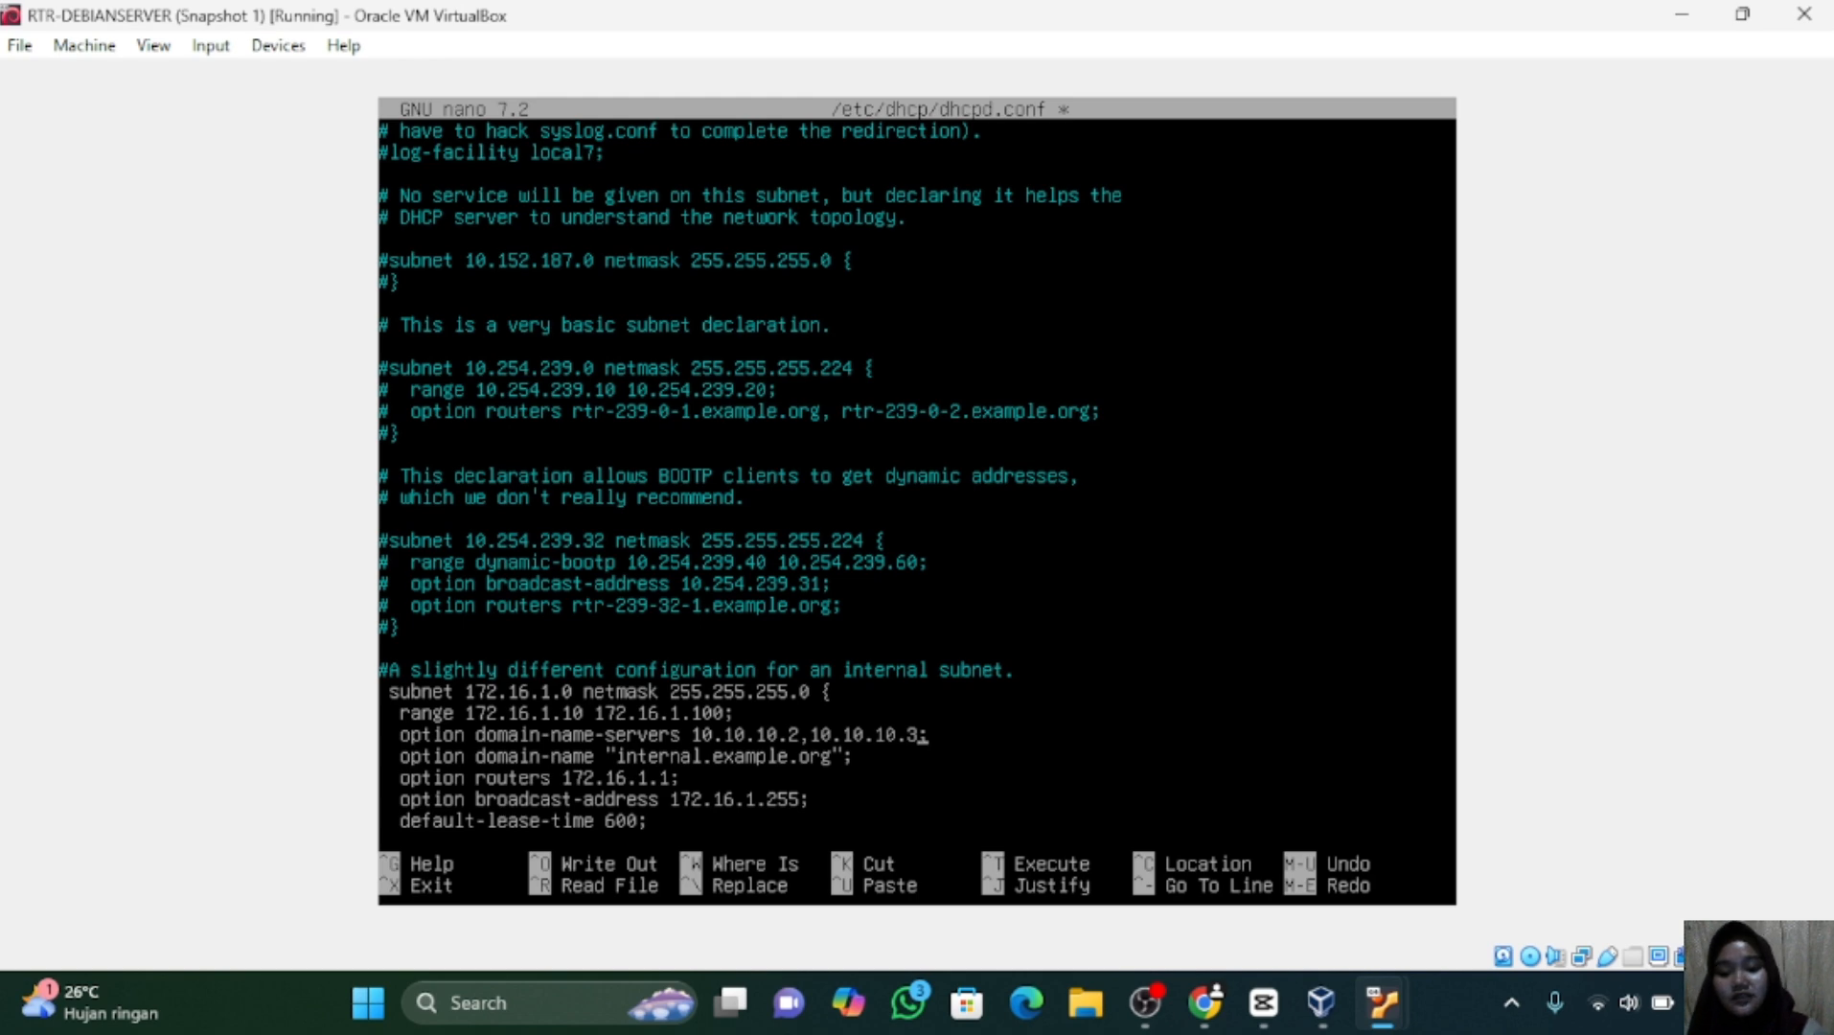
# Save the edited /etc/dhcp/dhcpd.conf under its existing name and exit nano.
pyautogui.hotkey('ctrl', 'x')
pyautogui.press('y')
pyautogui.press('Return')
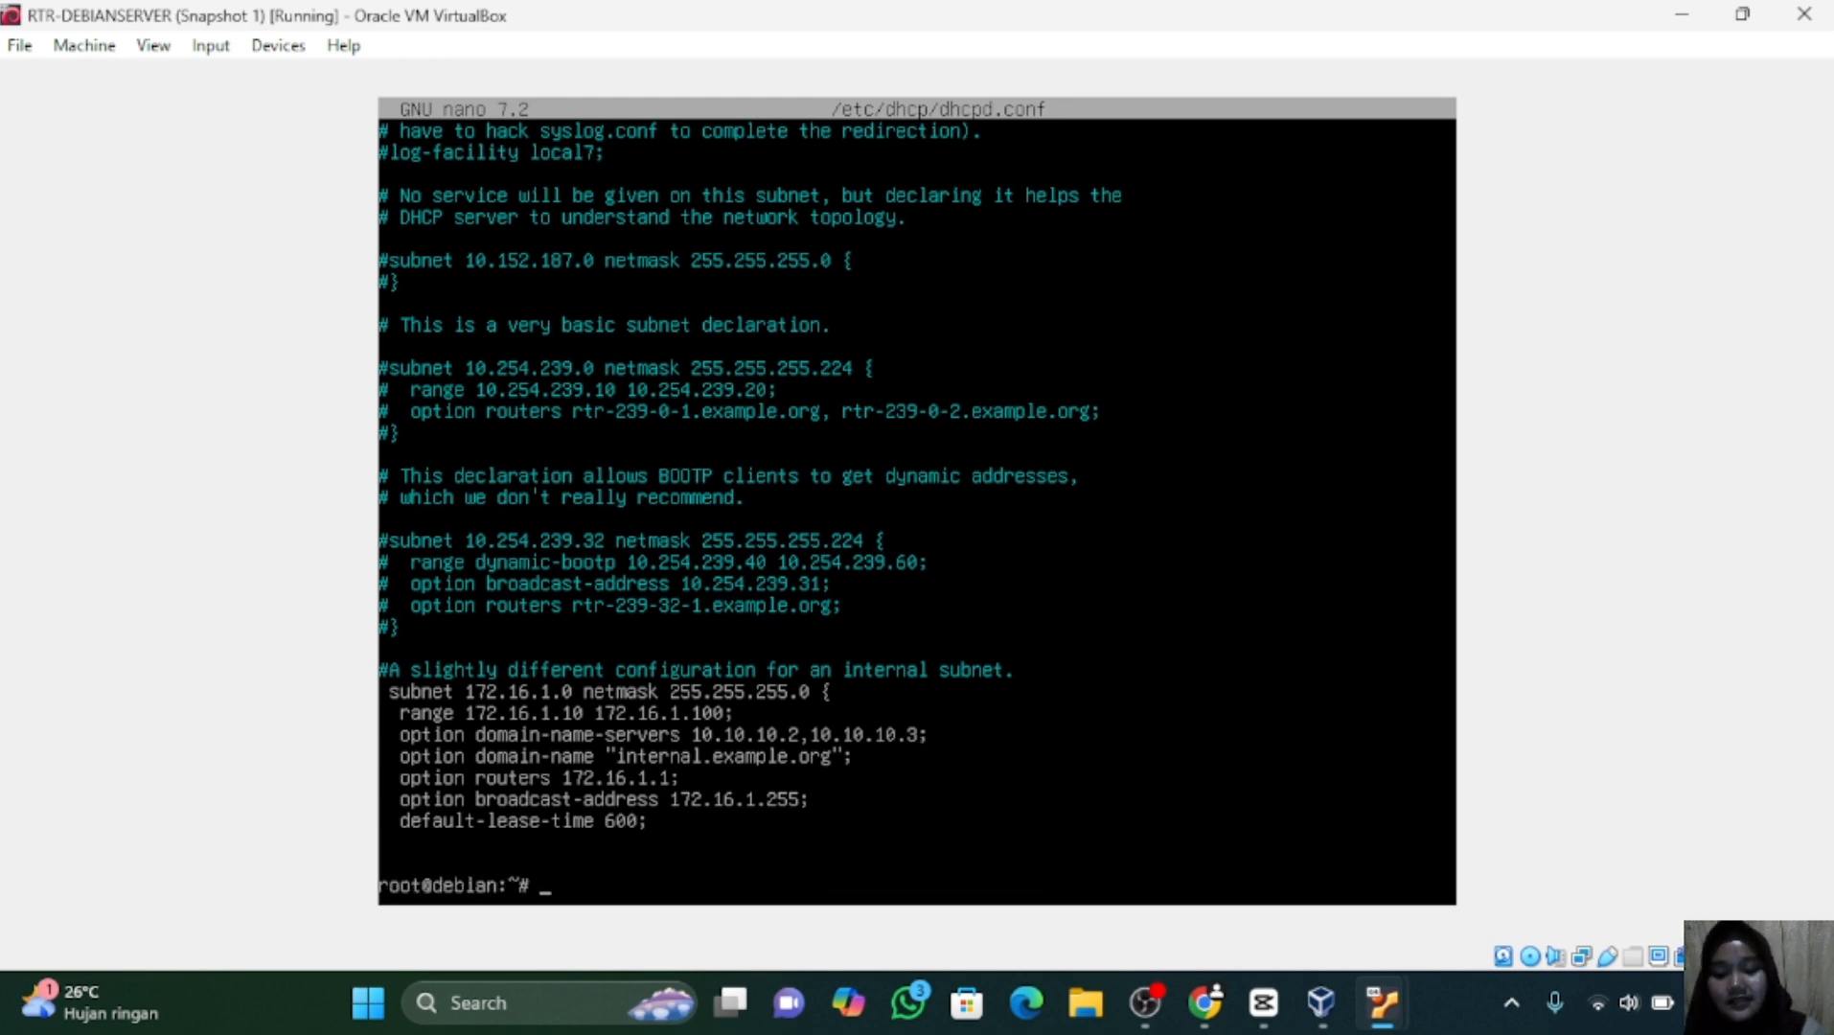
# Restart the isc-dhcp-server service with systemctl on the router virtual machine.
pyautogui.write('syst')
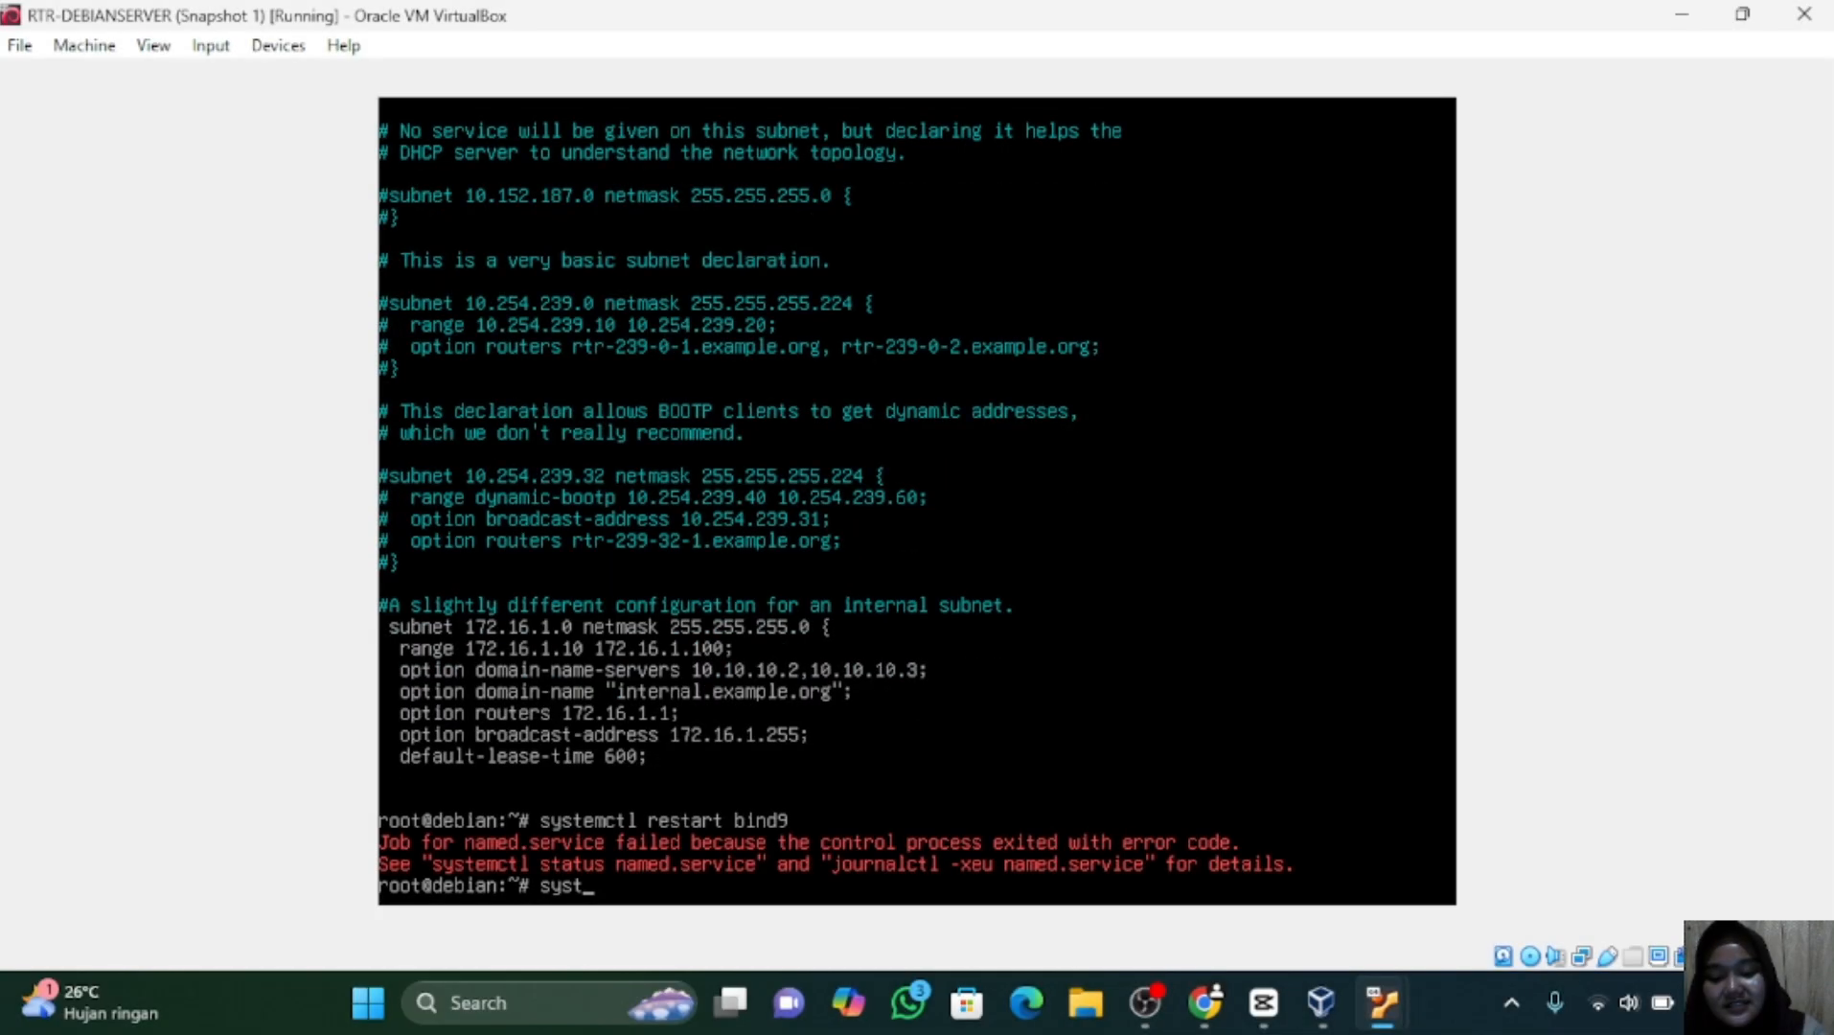
pyautogui.write('emct')
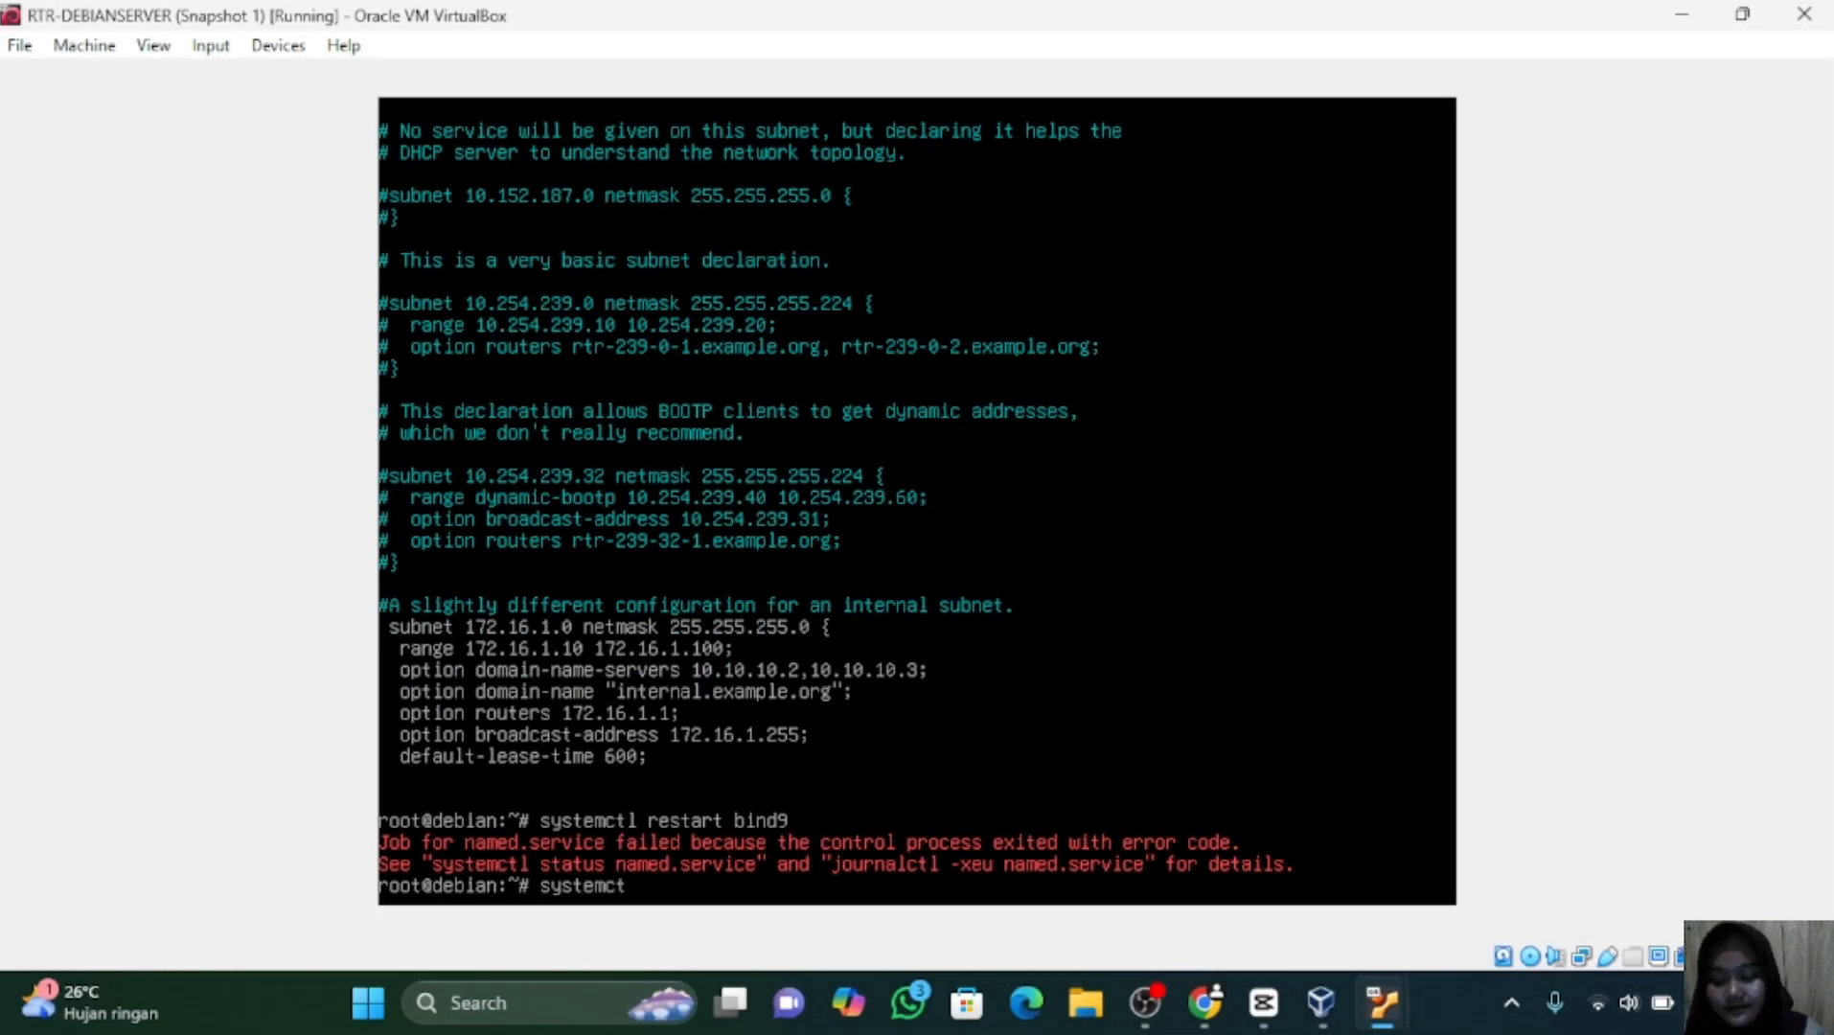
pyautogui.write('l restart ')
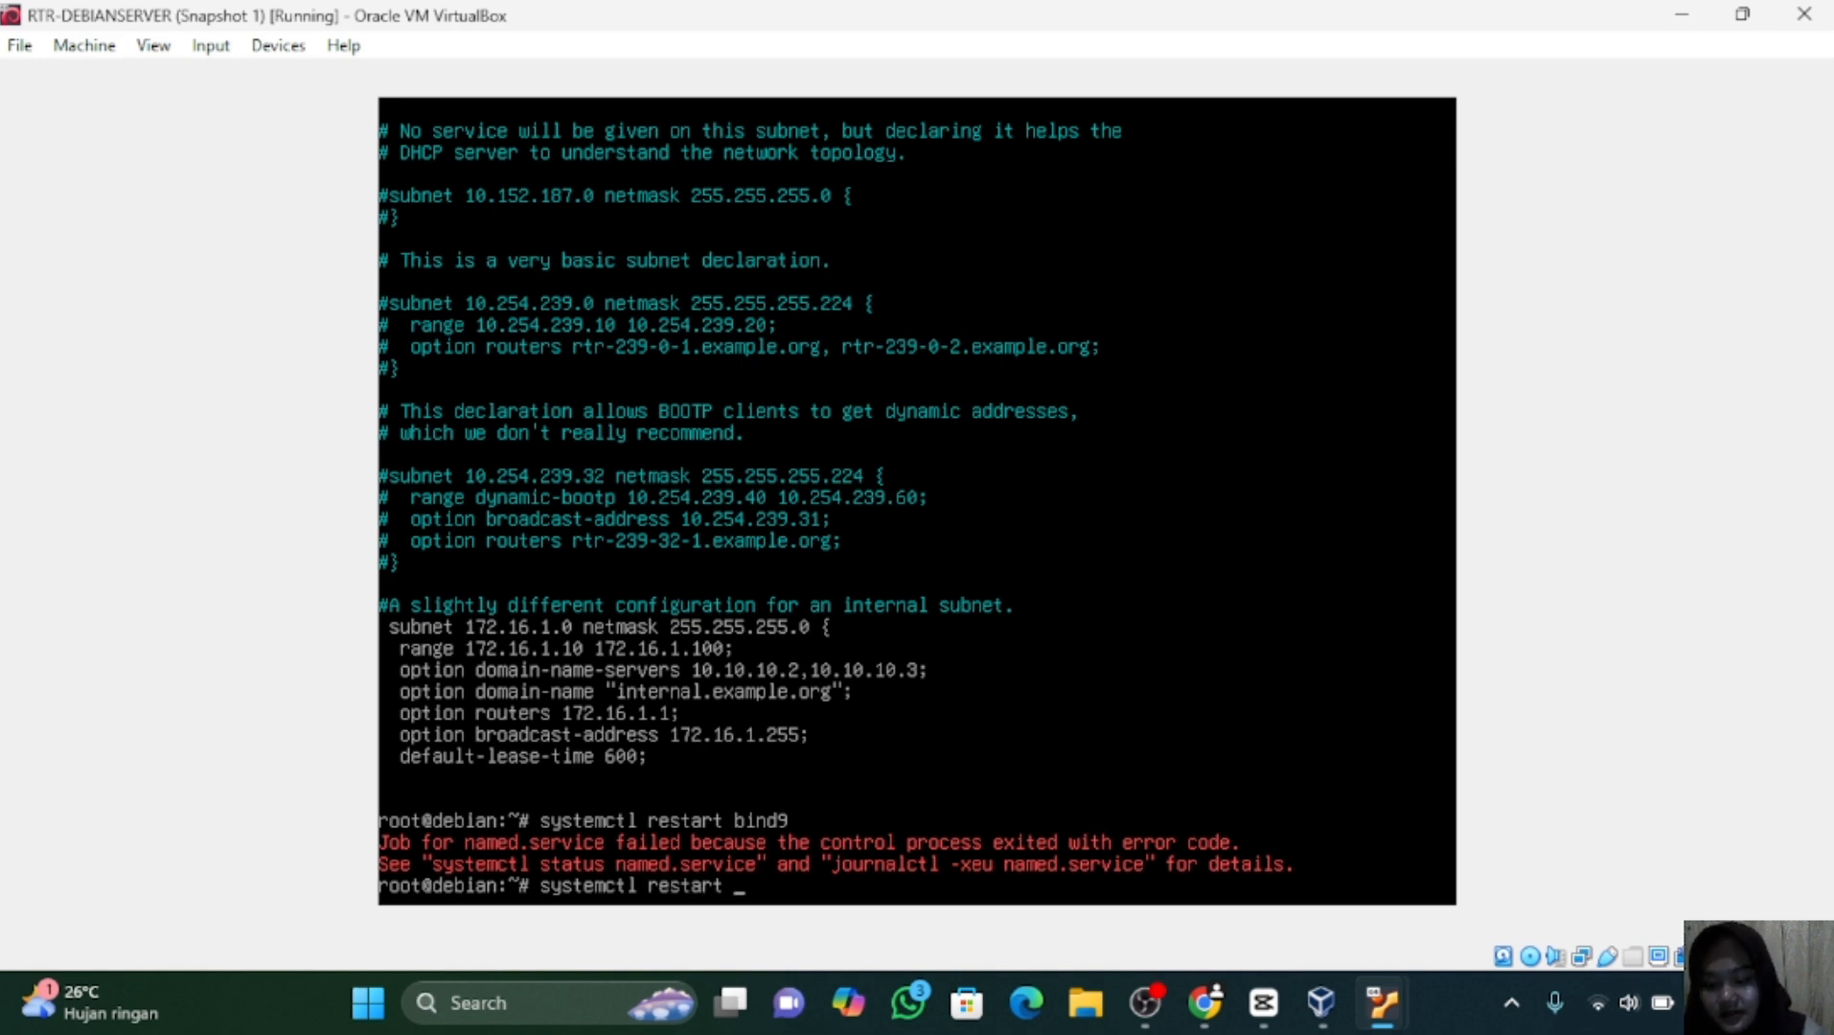
pyautogui.write('isc-d')
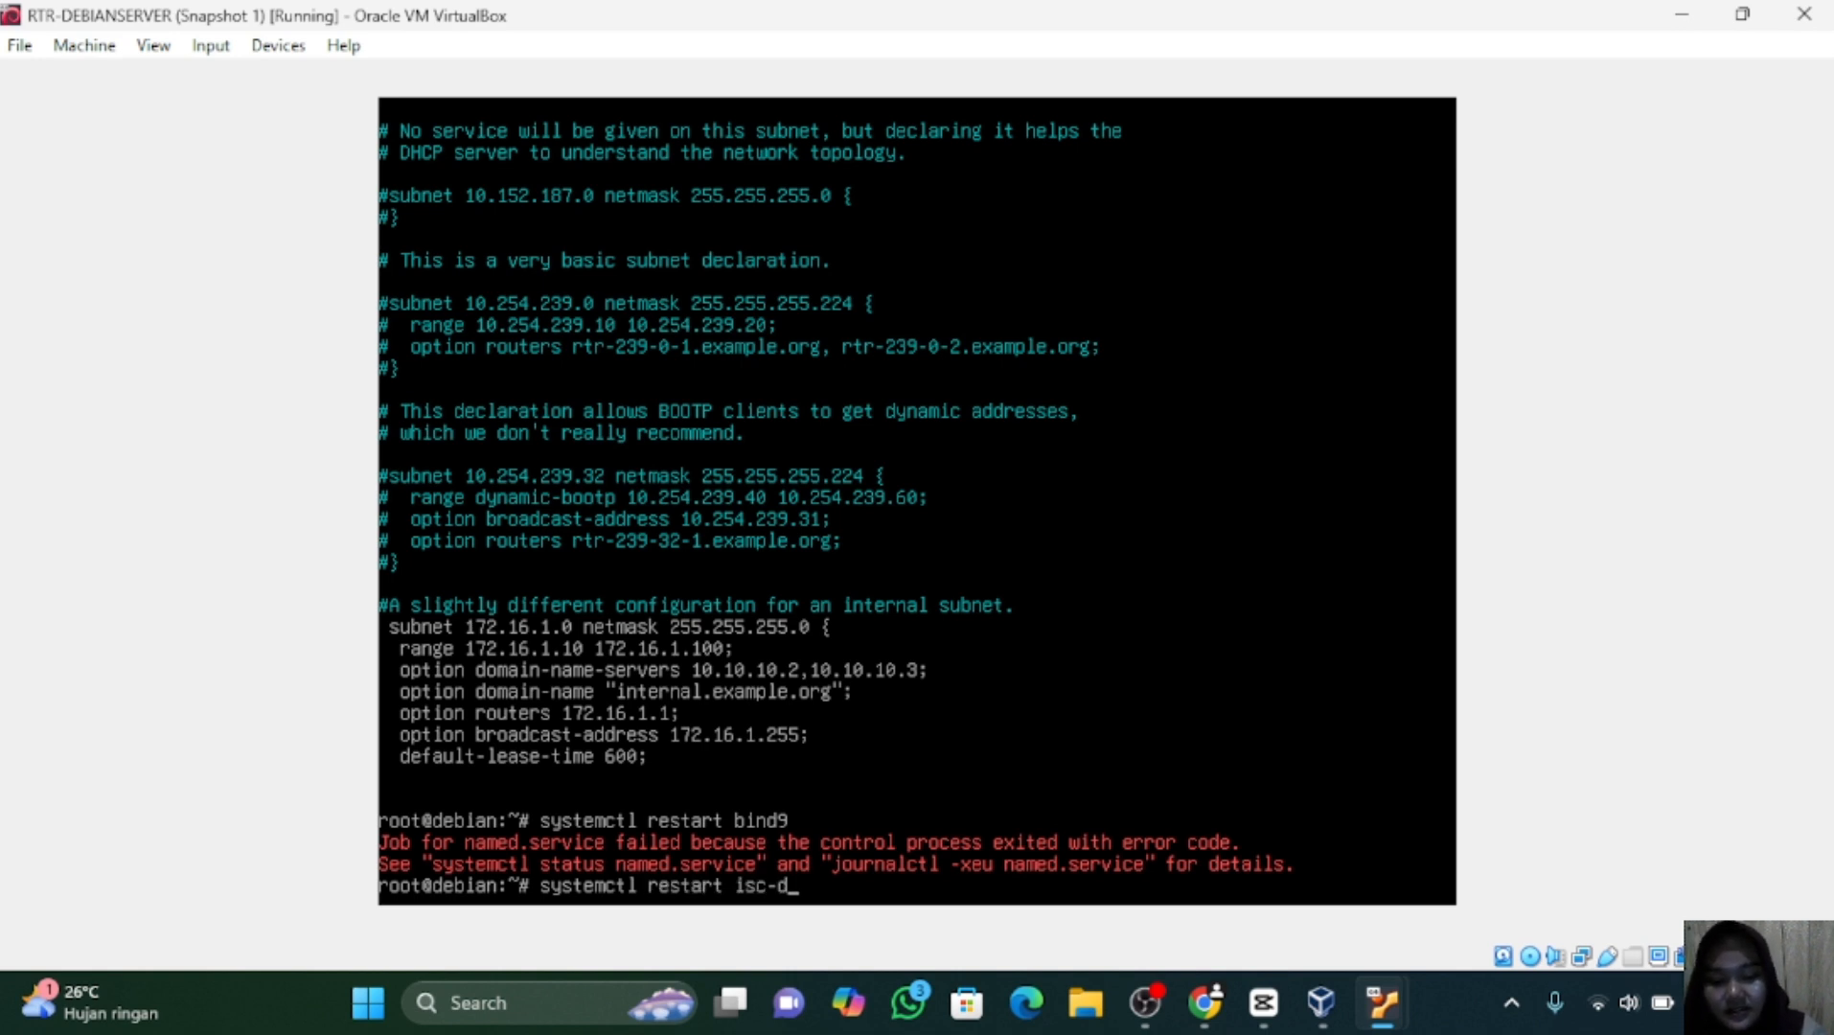
pyautogui.write('hcp-server')
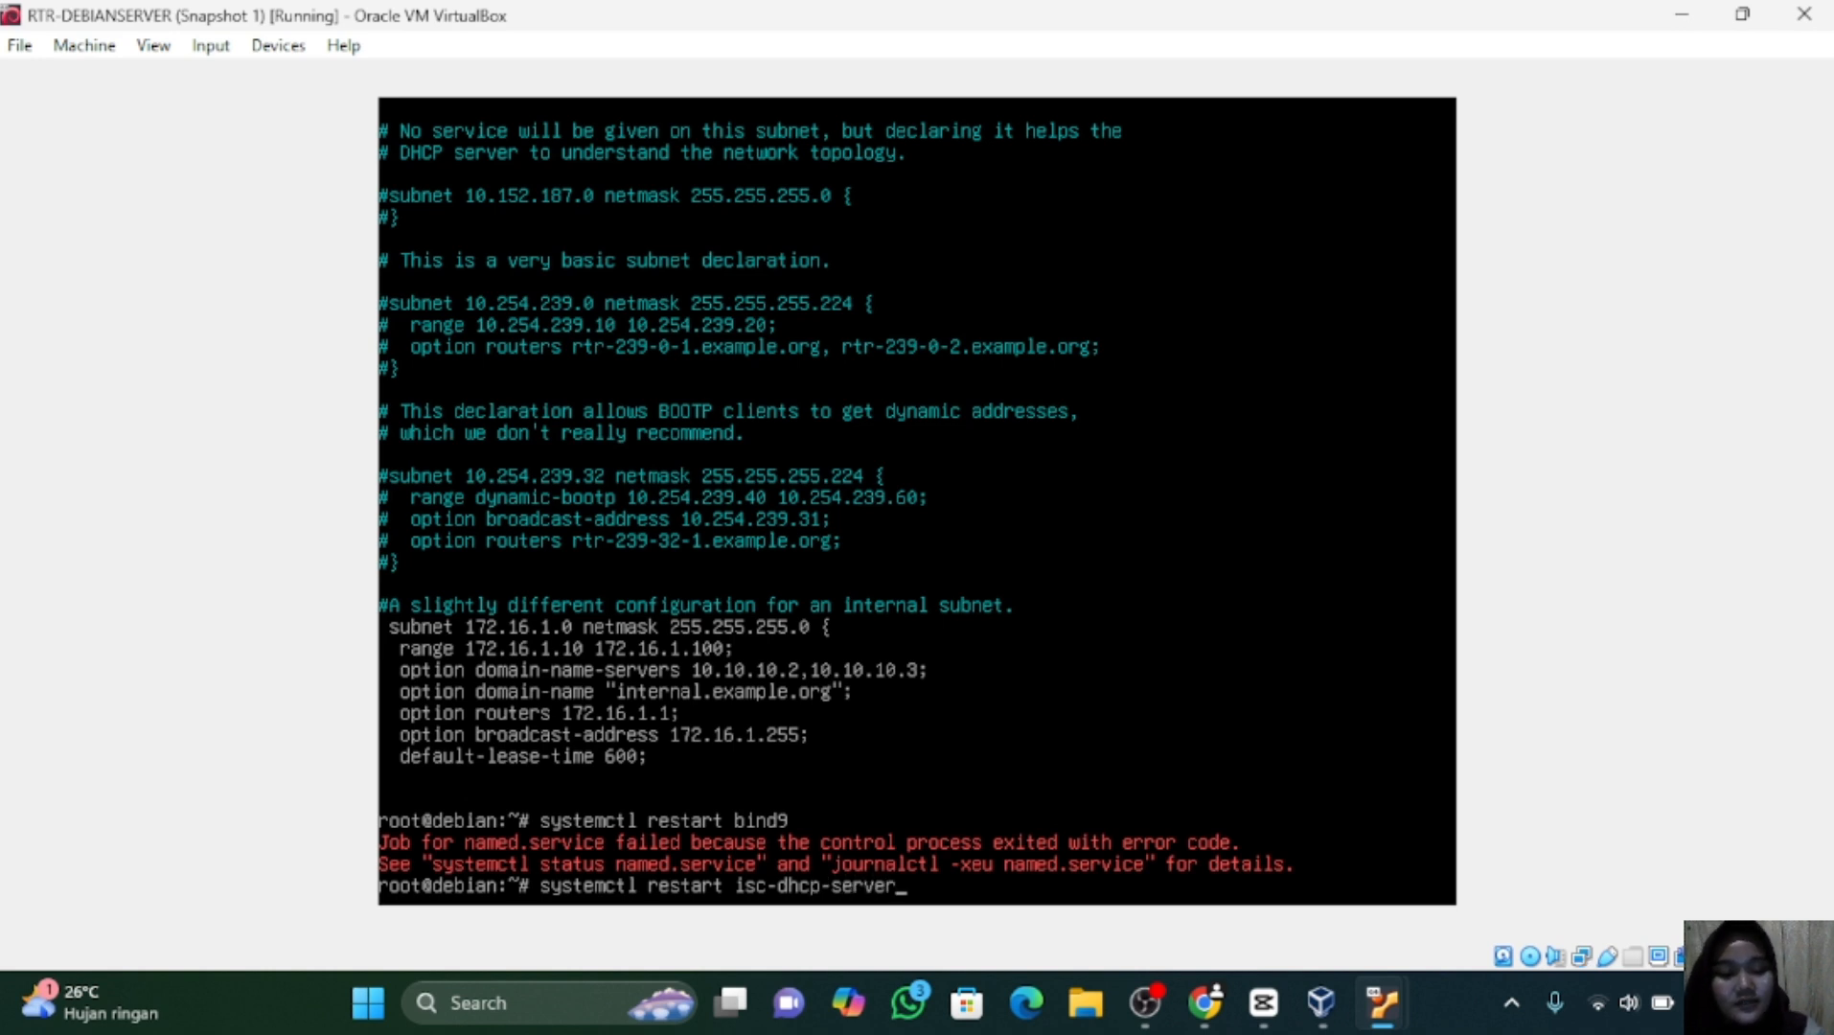
pyautogui.press('Return')
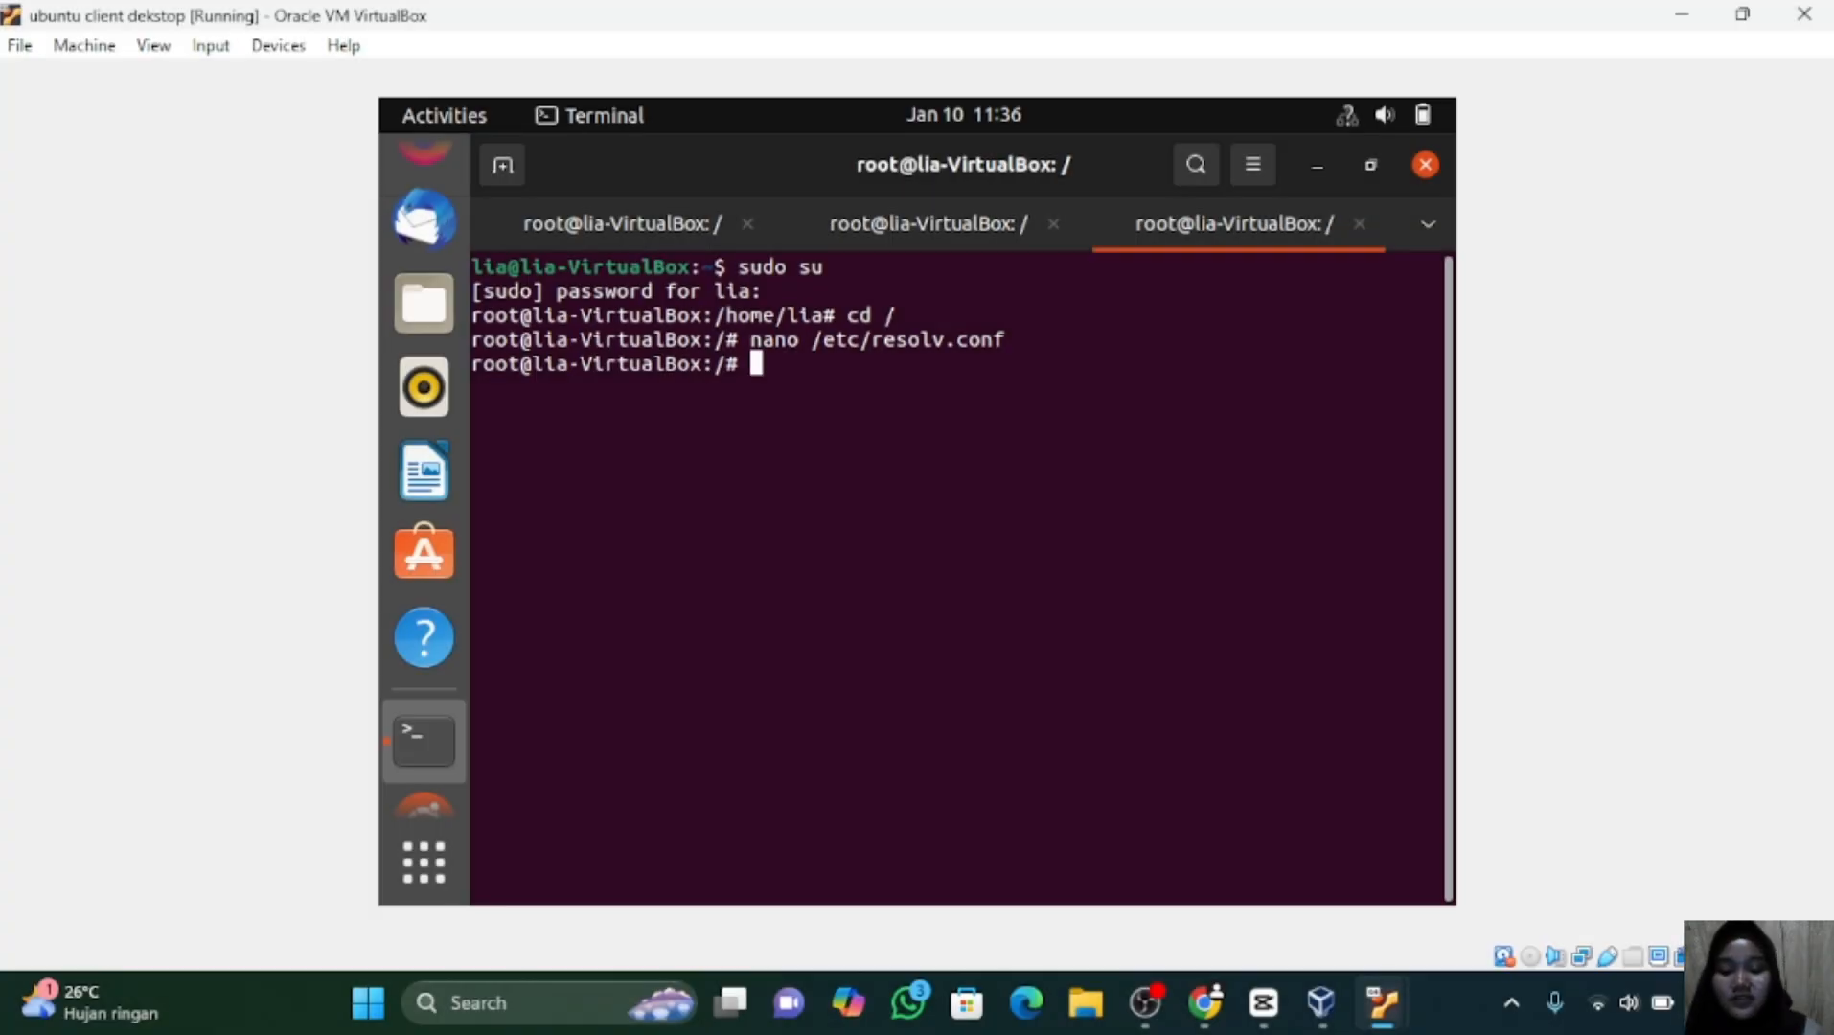
# In the ubuntu client dekstop virtual machine's terminal, query lia.com with dig and examine the answer section and responding server.
pyautogui.write('di')
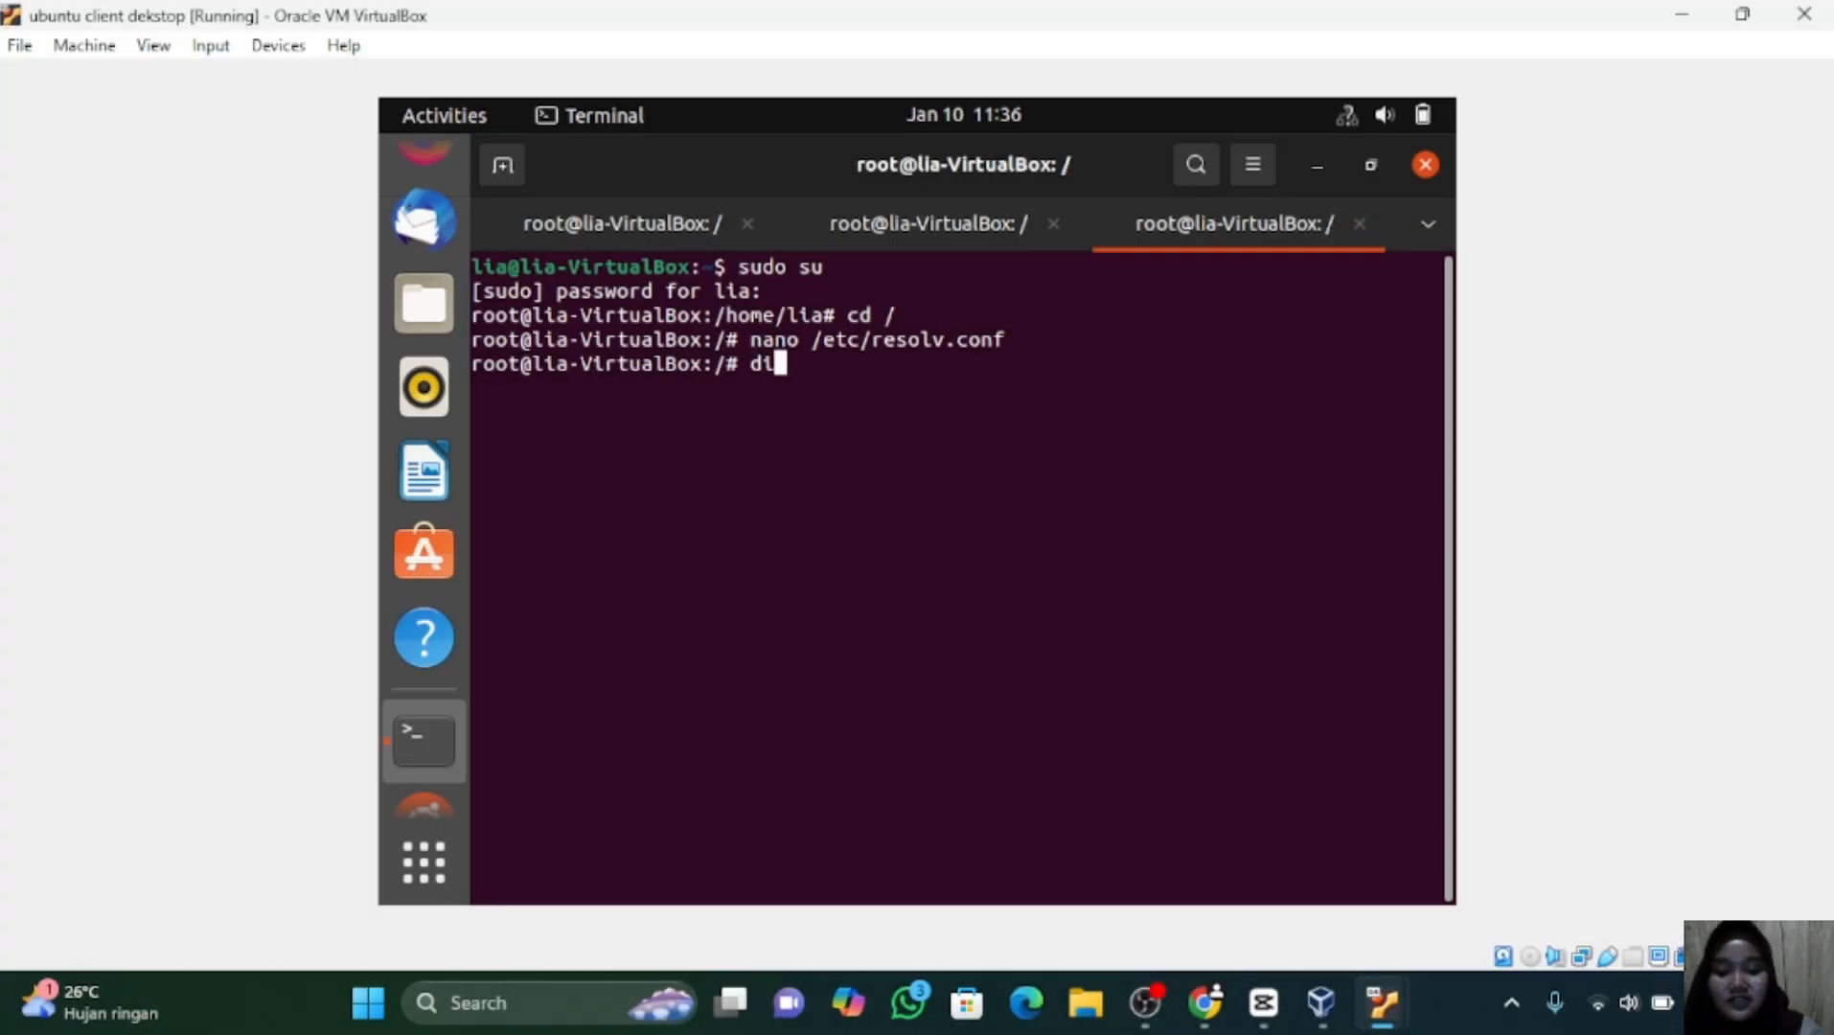
pyautogui.write('g lia.com')
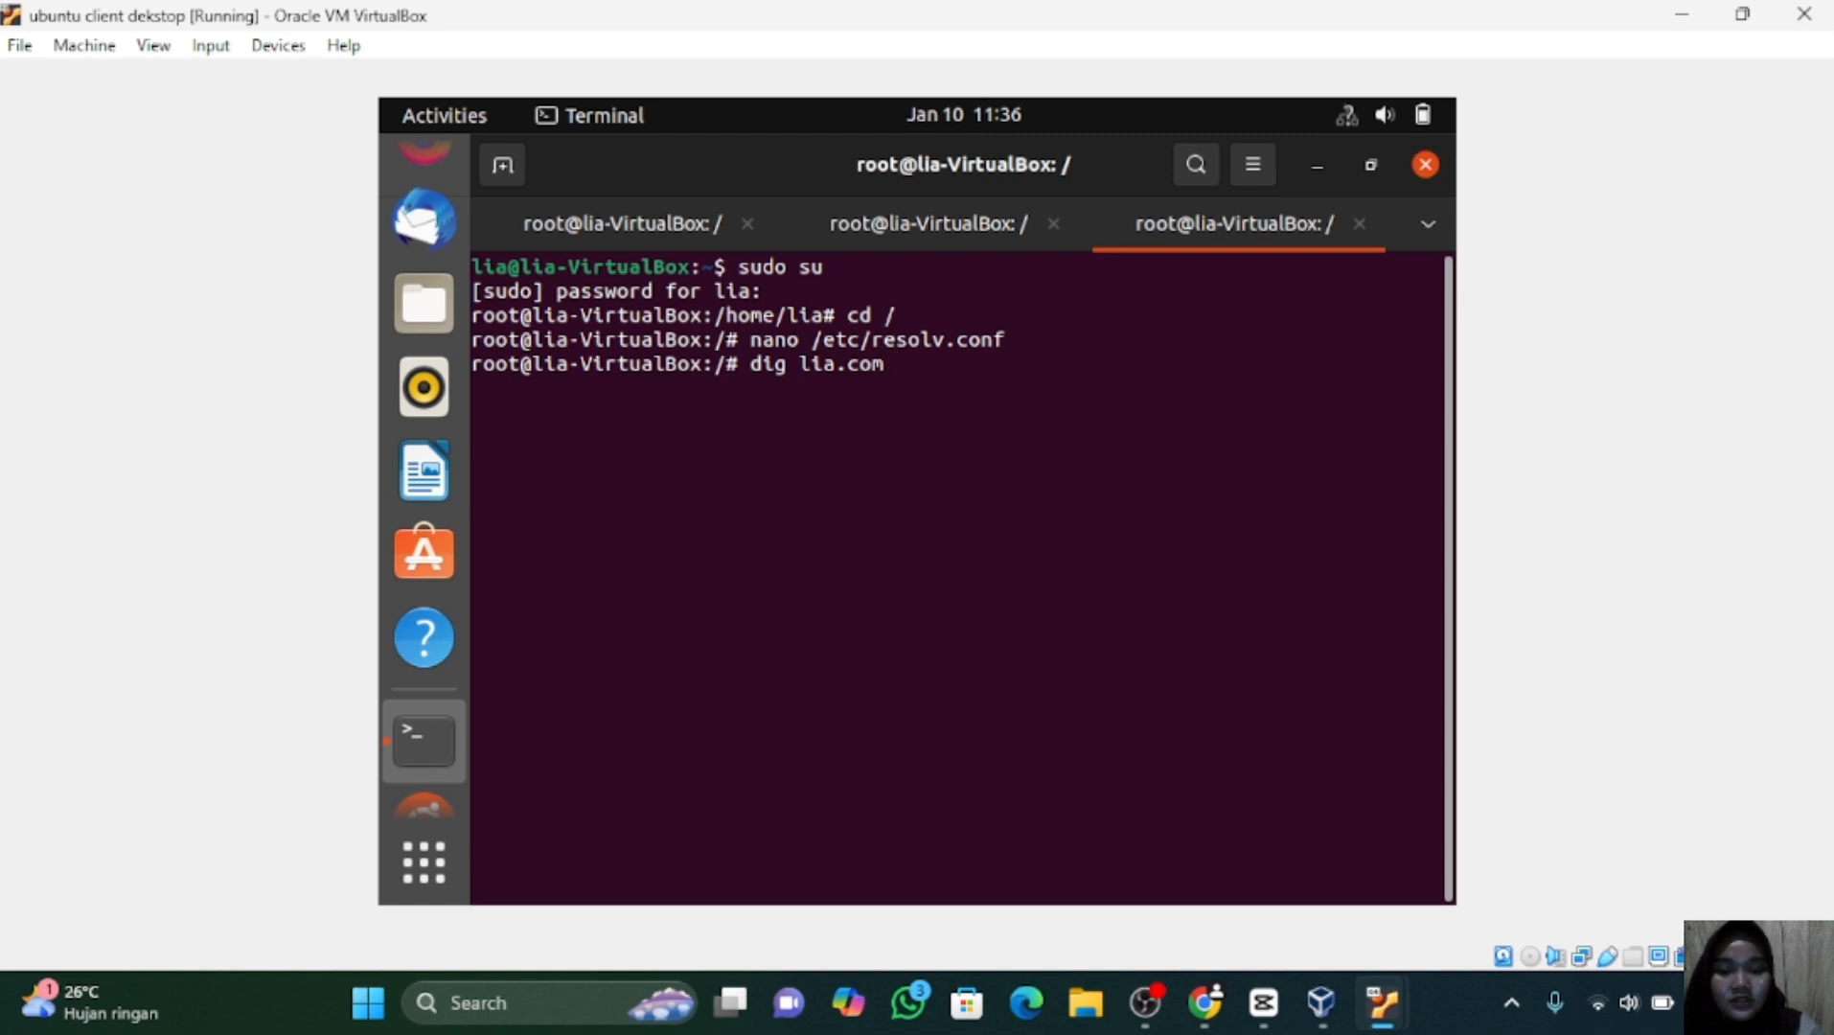
pyautogui.press('Return')
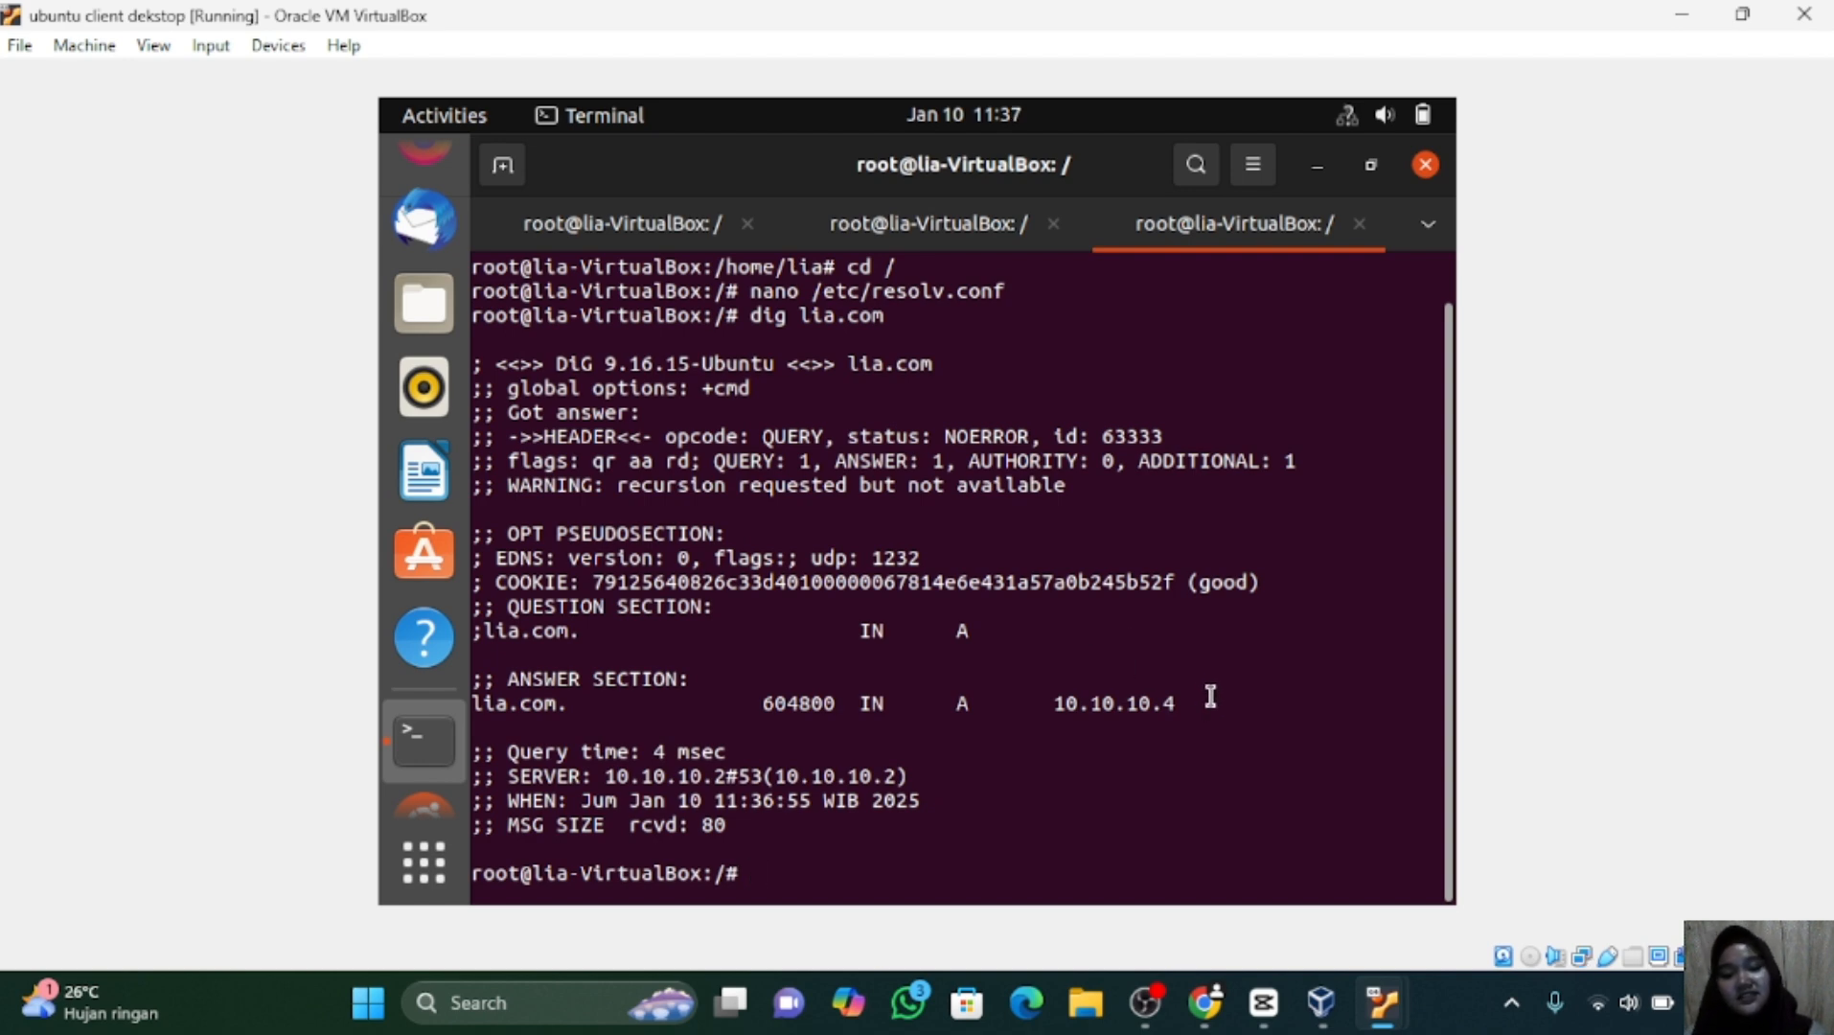
pyautogui.moveTo(1211, 696); pyautogui.dragTo(812, 872)
pyautogui.click(813, 872)
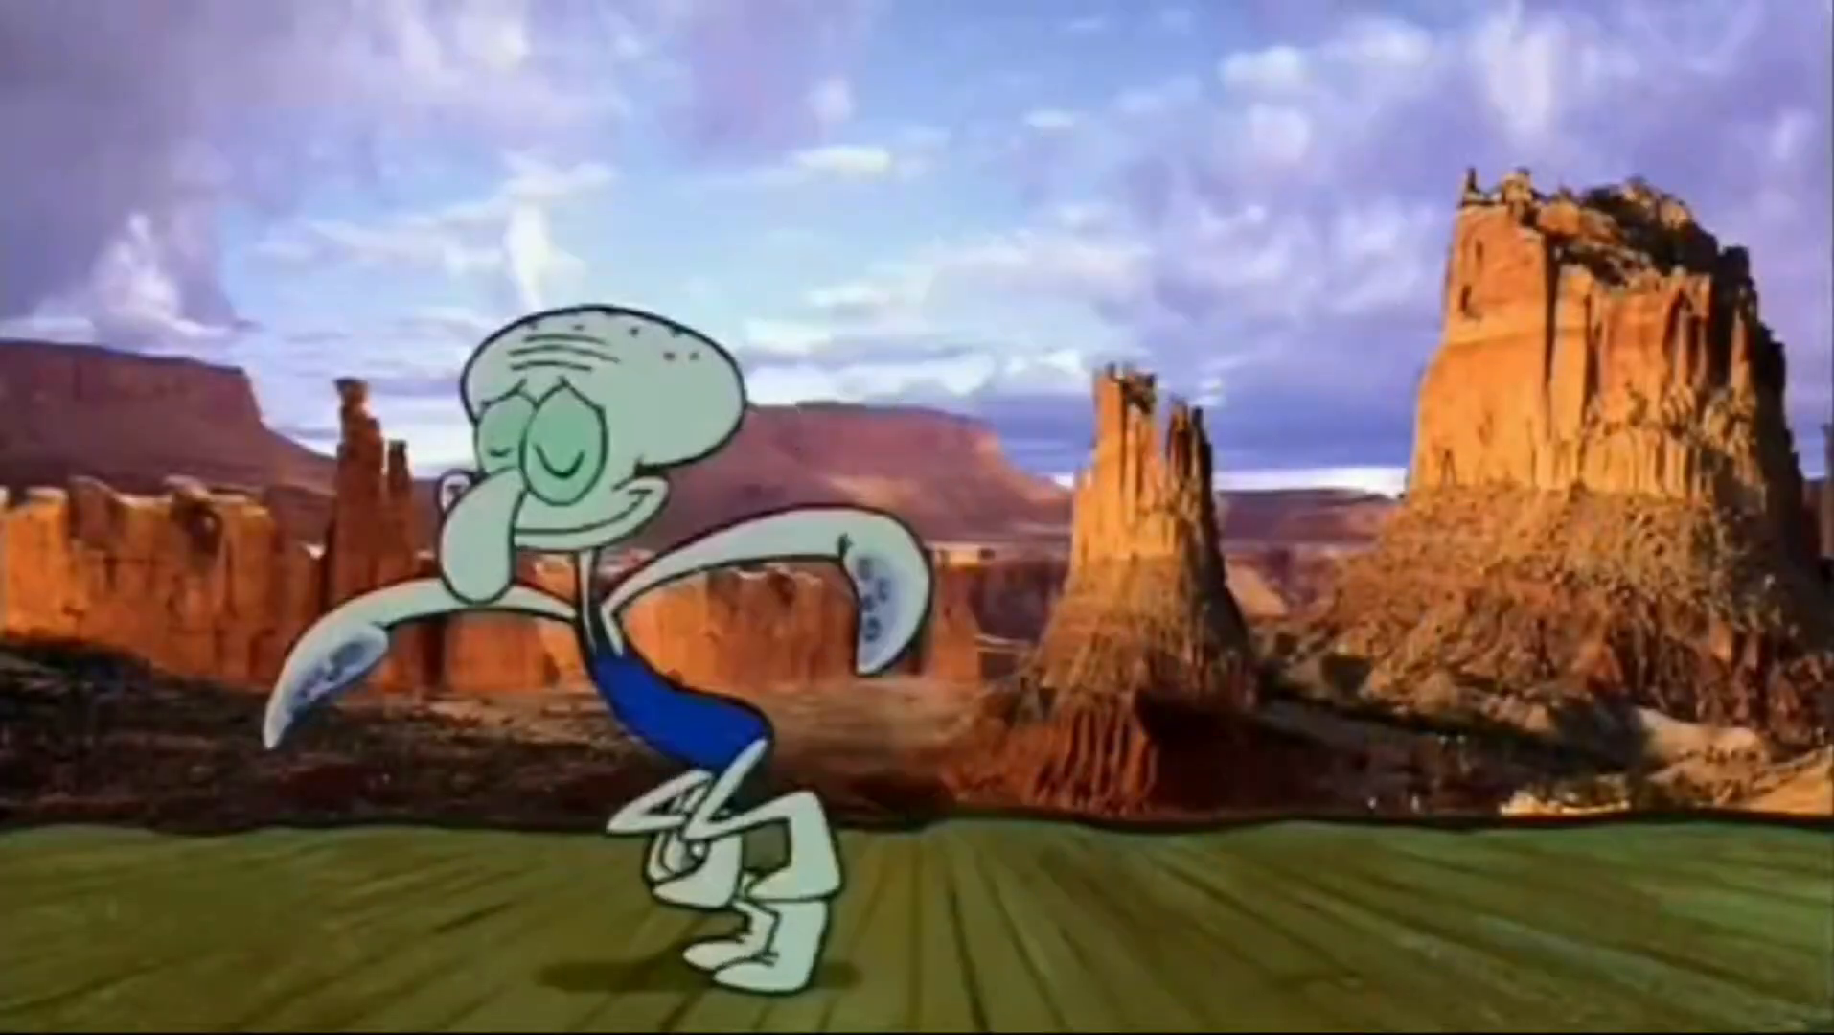